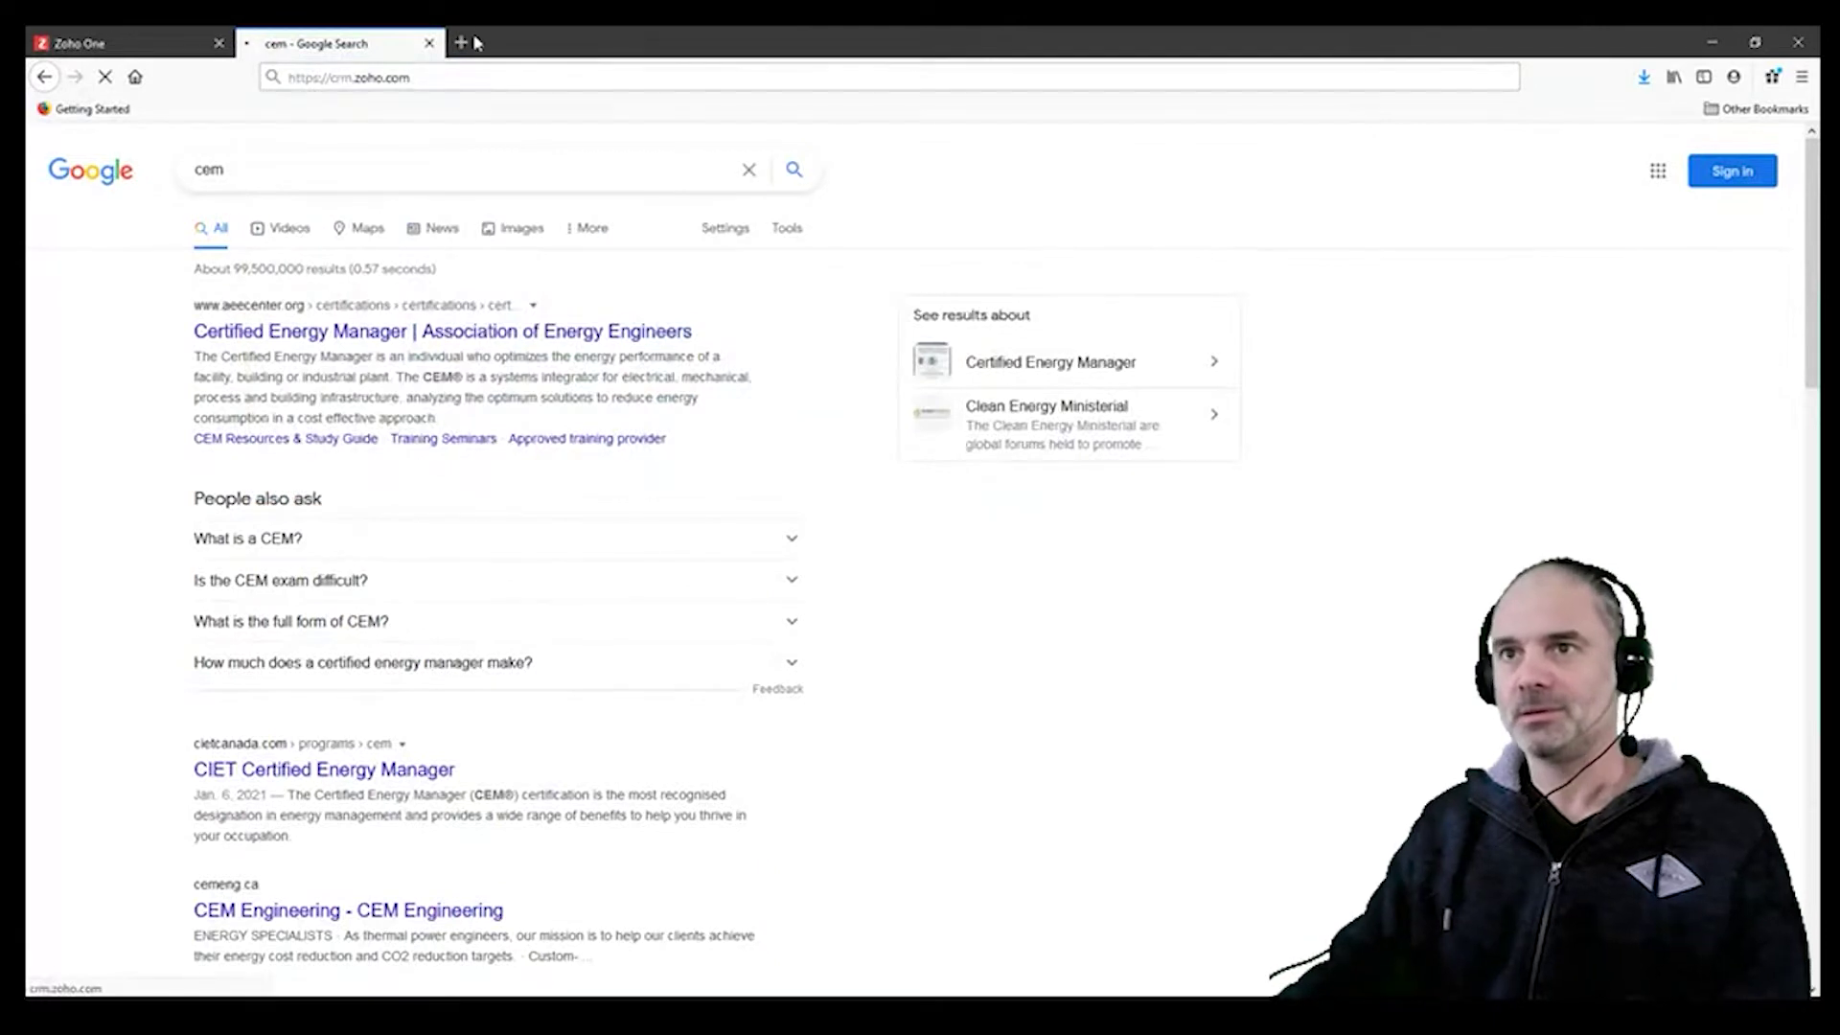
Step: Open Zoho Forms at forms.zoho.com in a new browser tab alongside Zoho CRM
left_click(461, 42)
type("forms.zoho.com")
key("Return")
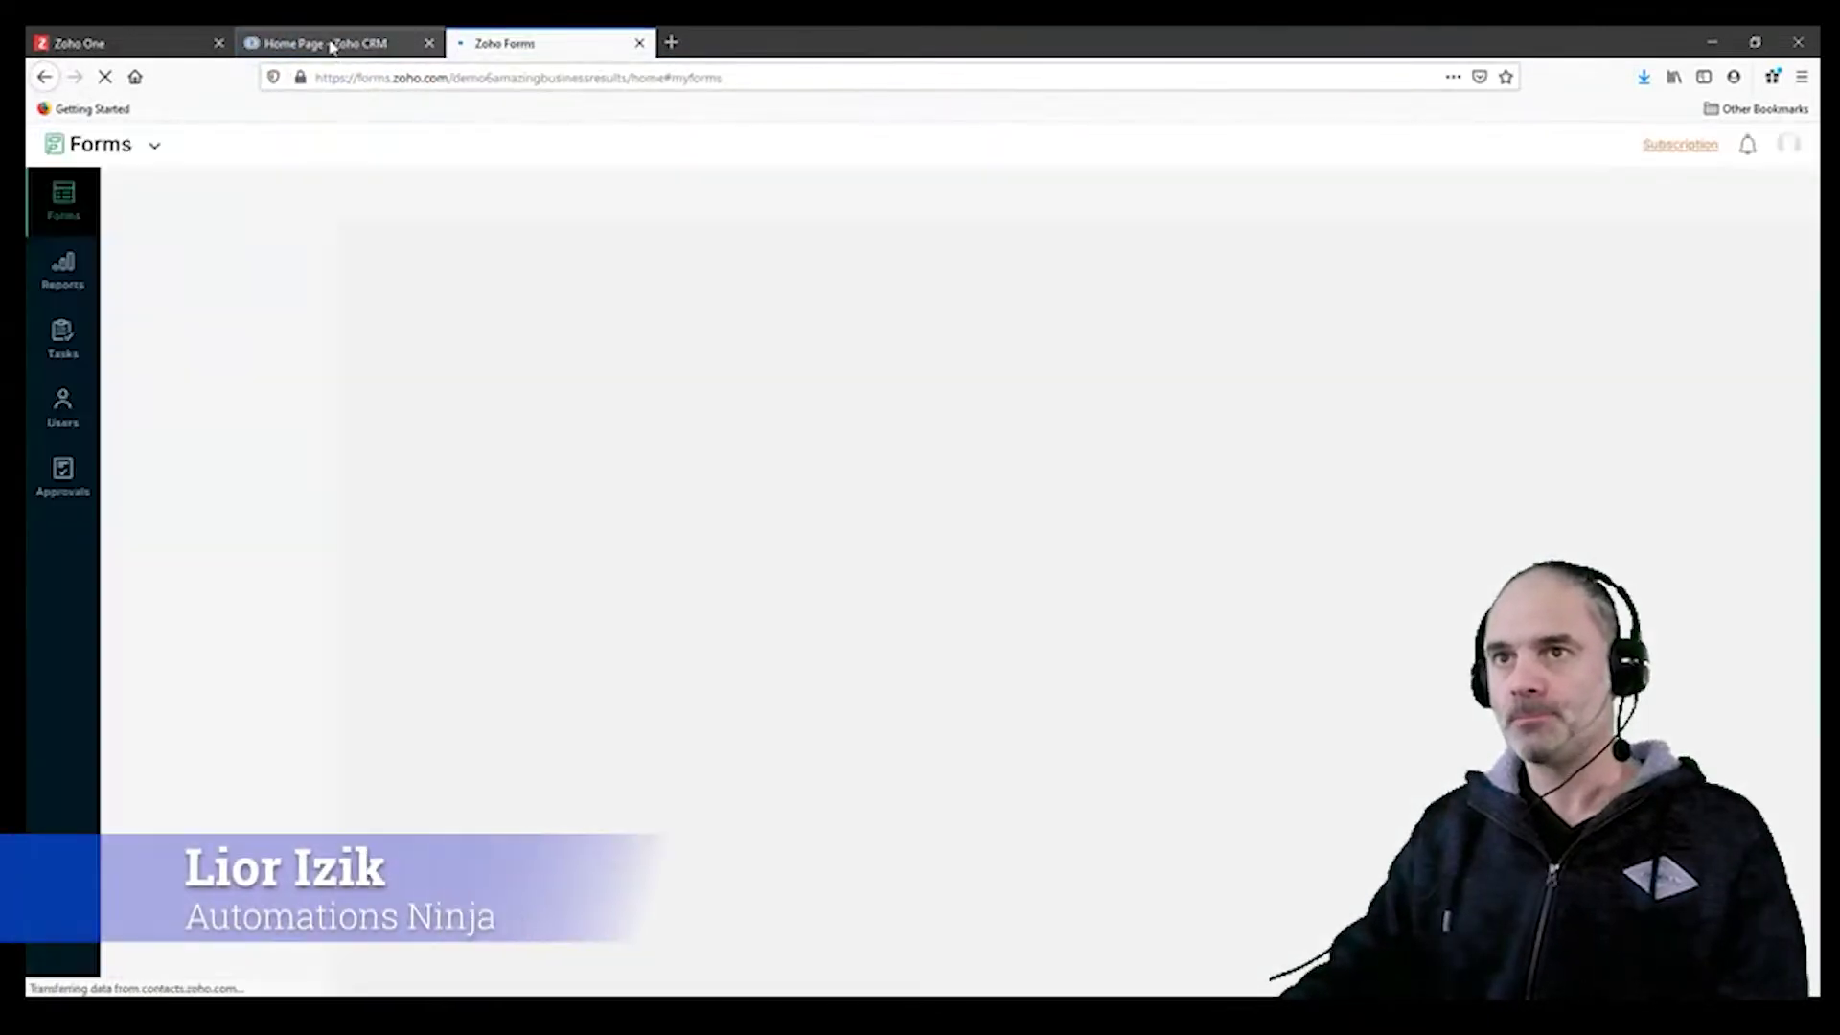
left_click(329, 43)
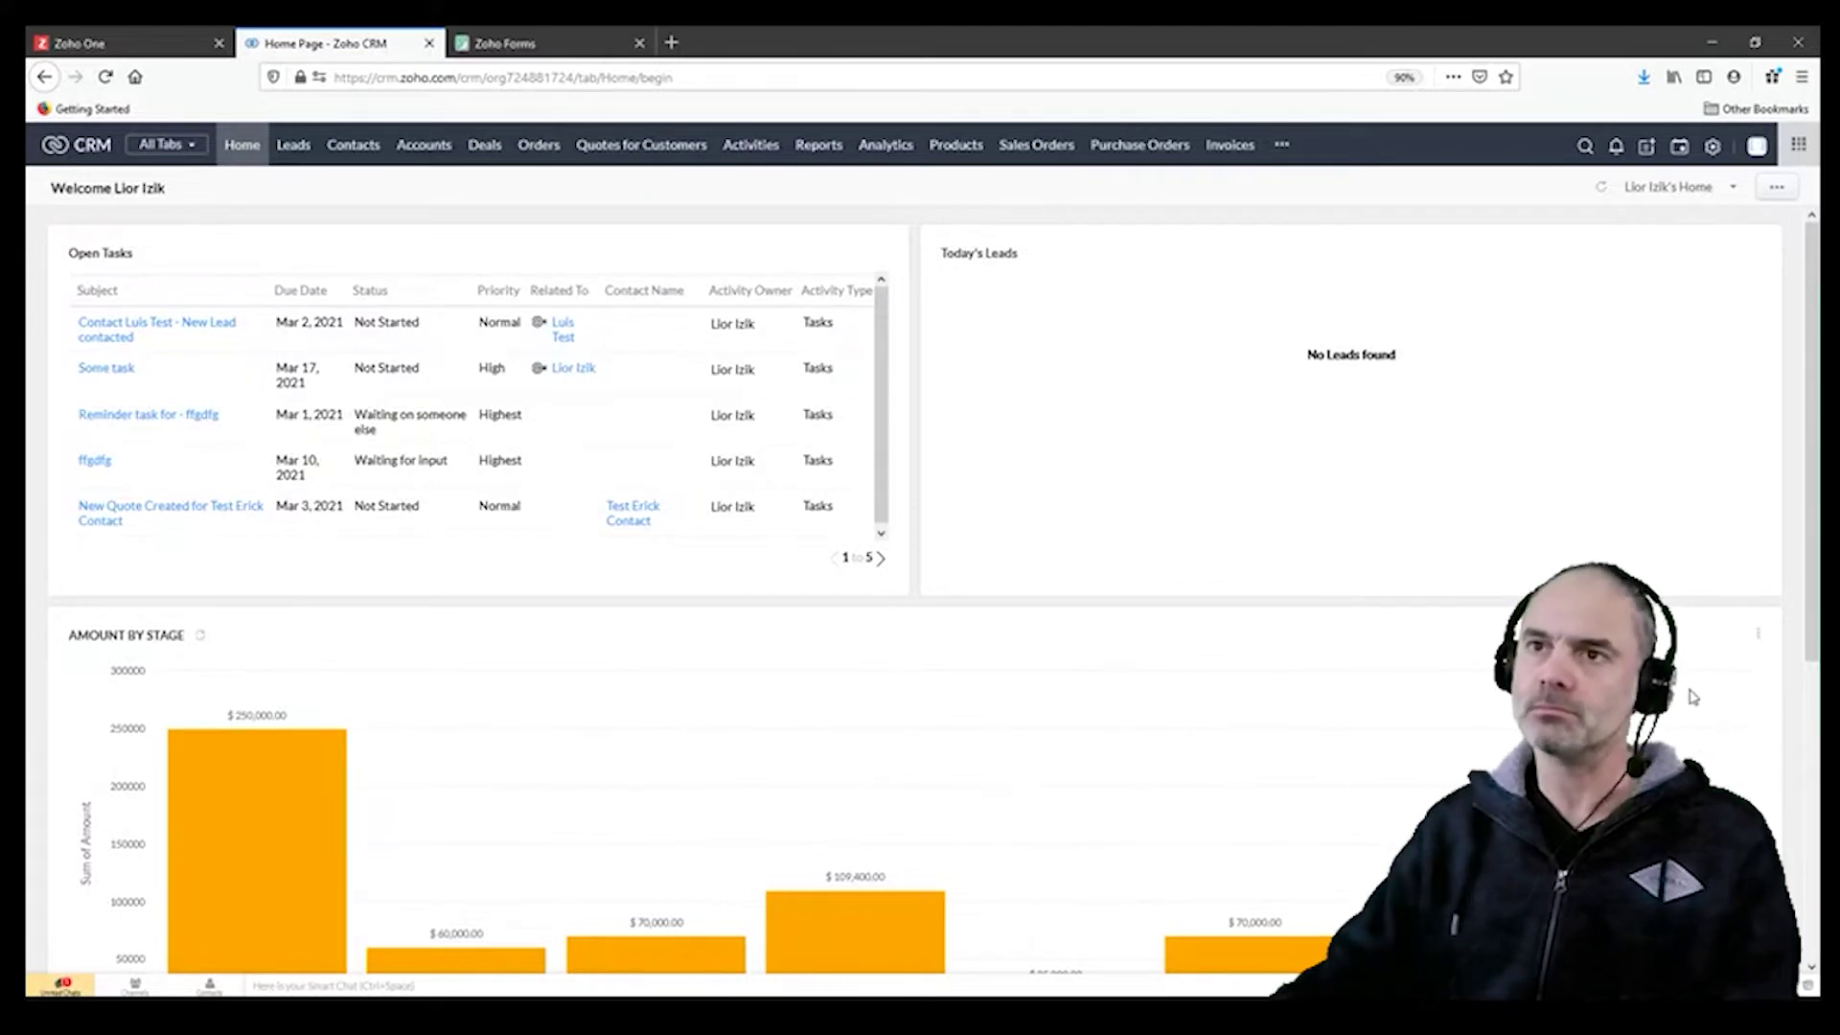
left_click(517, 42)
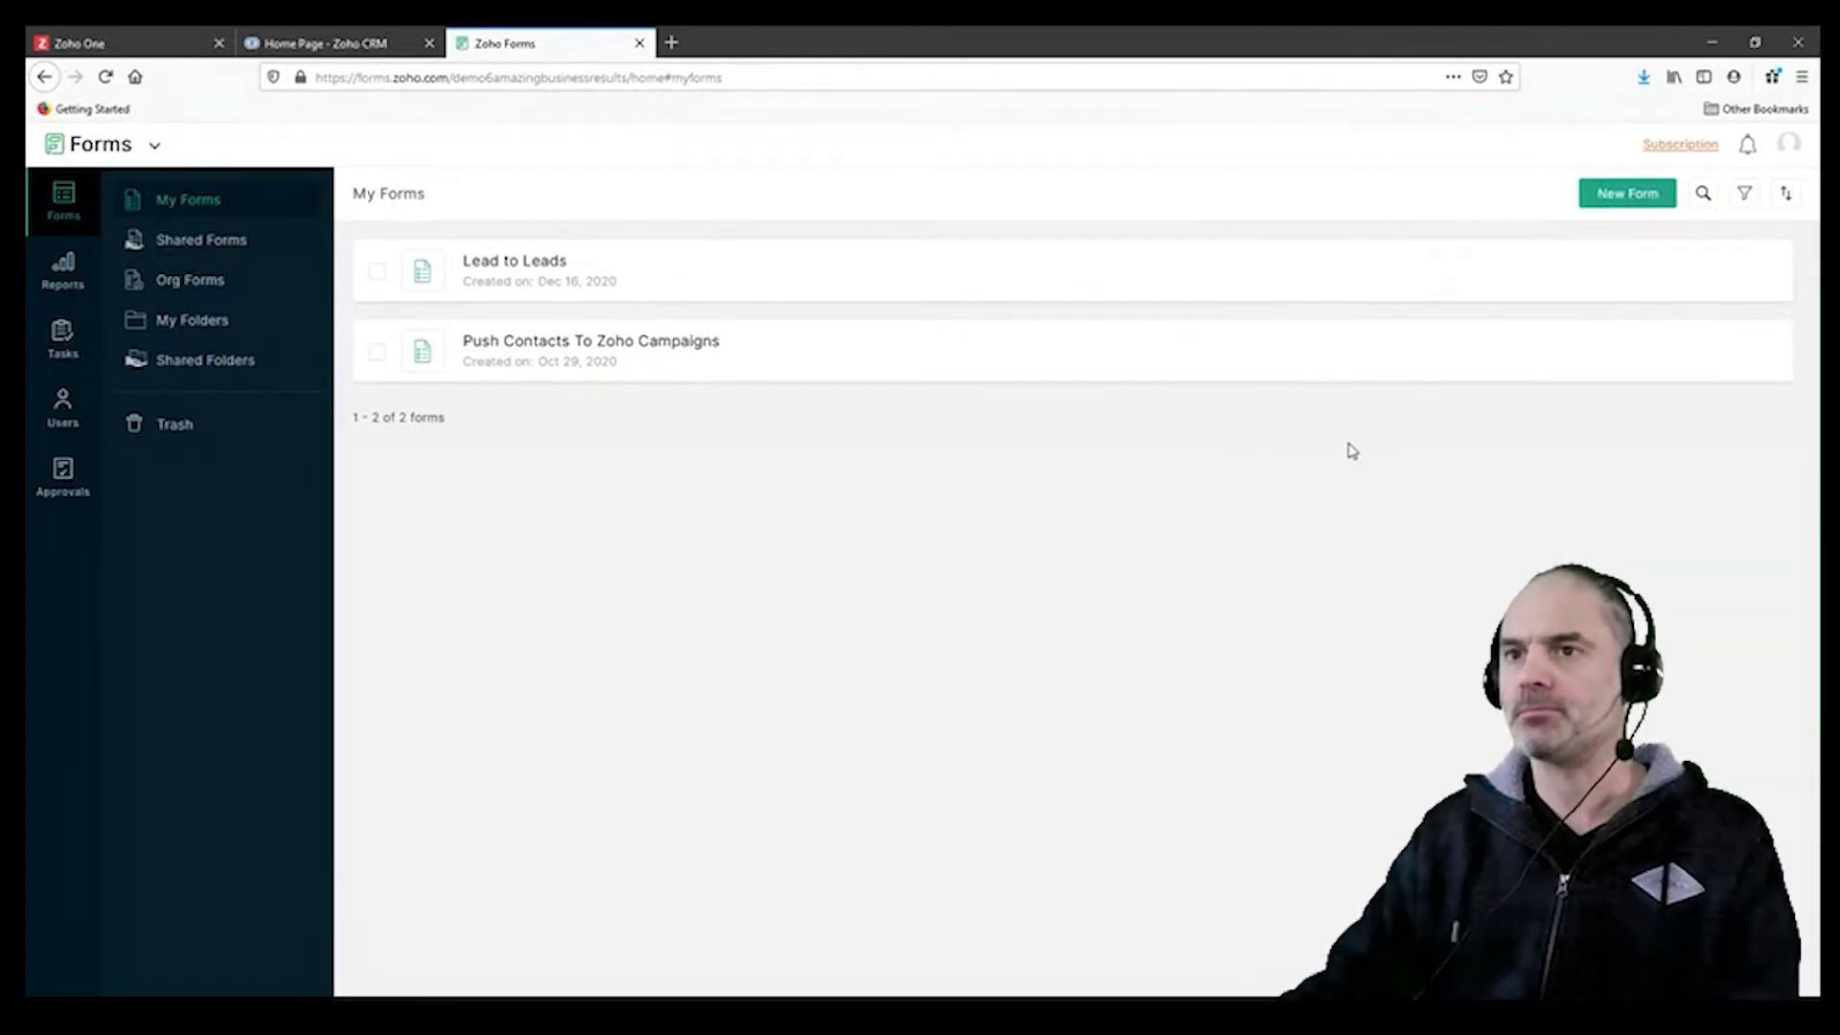
Step: Create a new form from the Client Details template in the Business category
left_click(1619, 192)
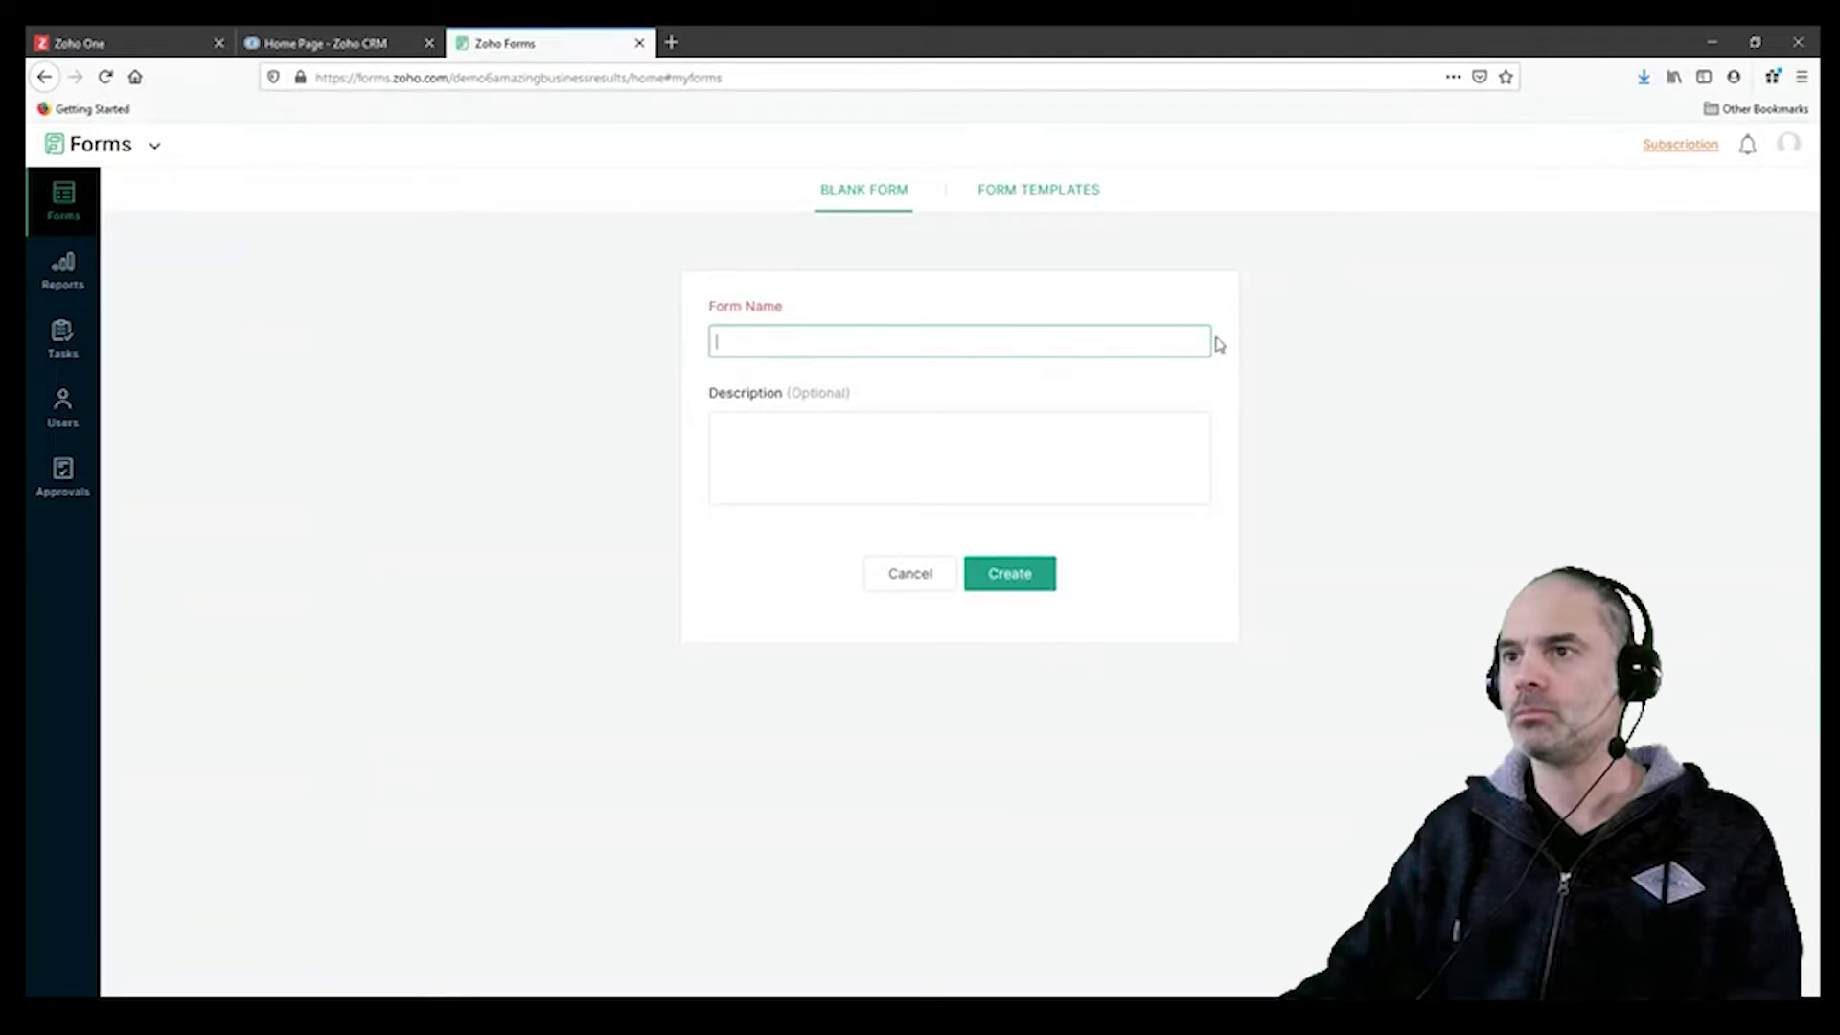
left_click(1047, 191)
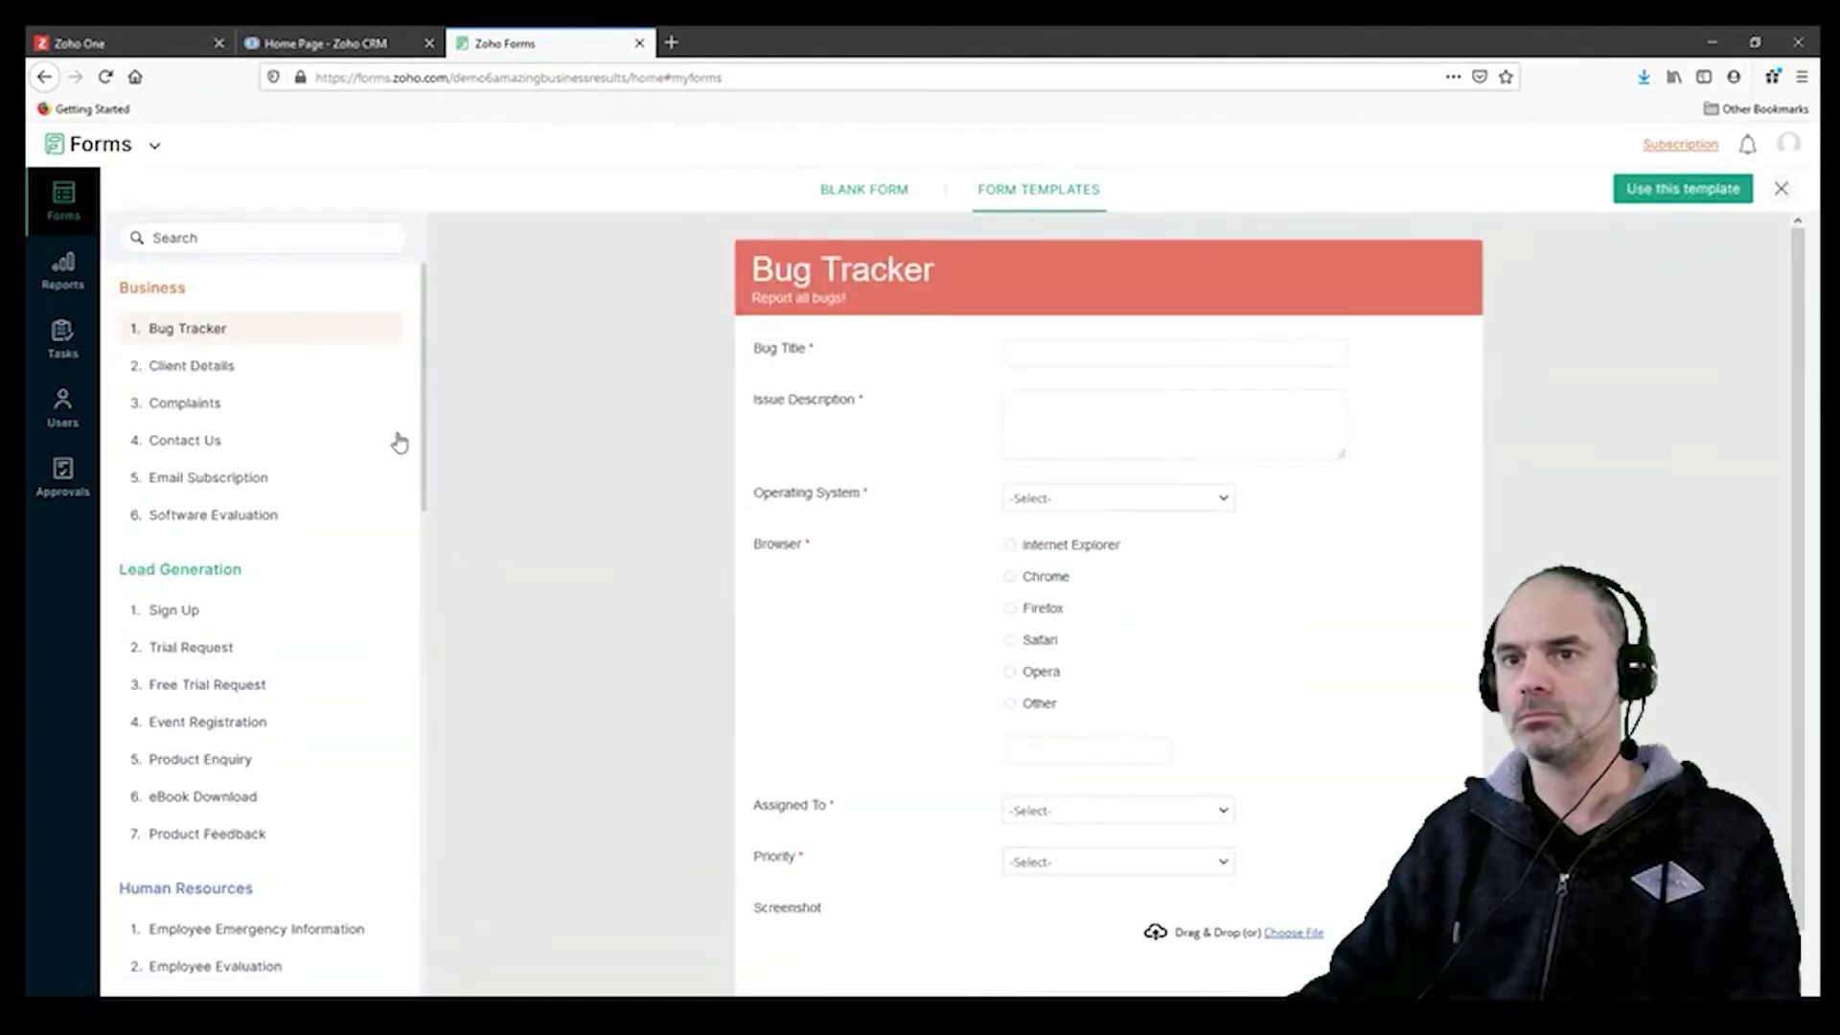
left_click(248, 376)
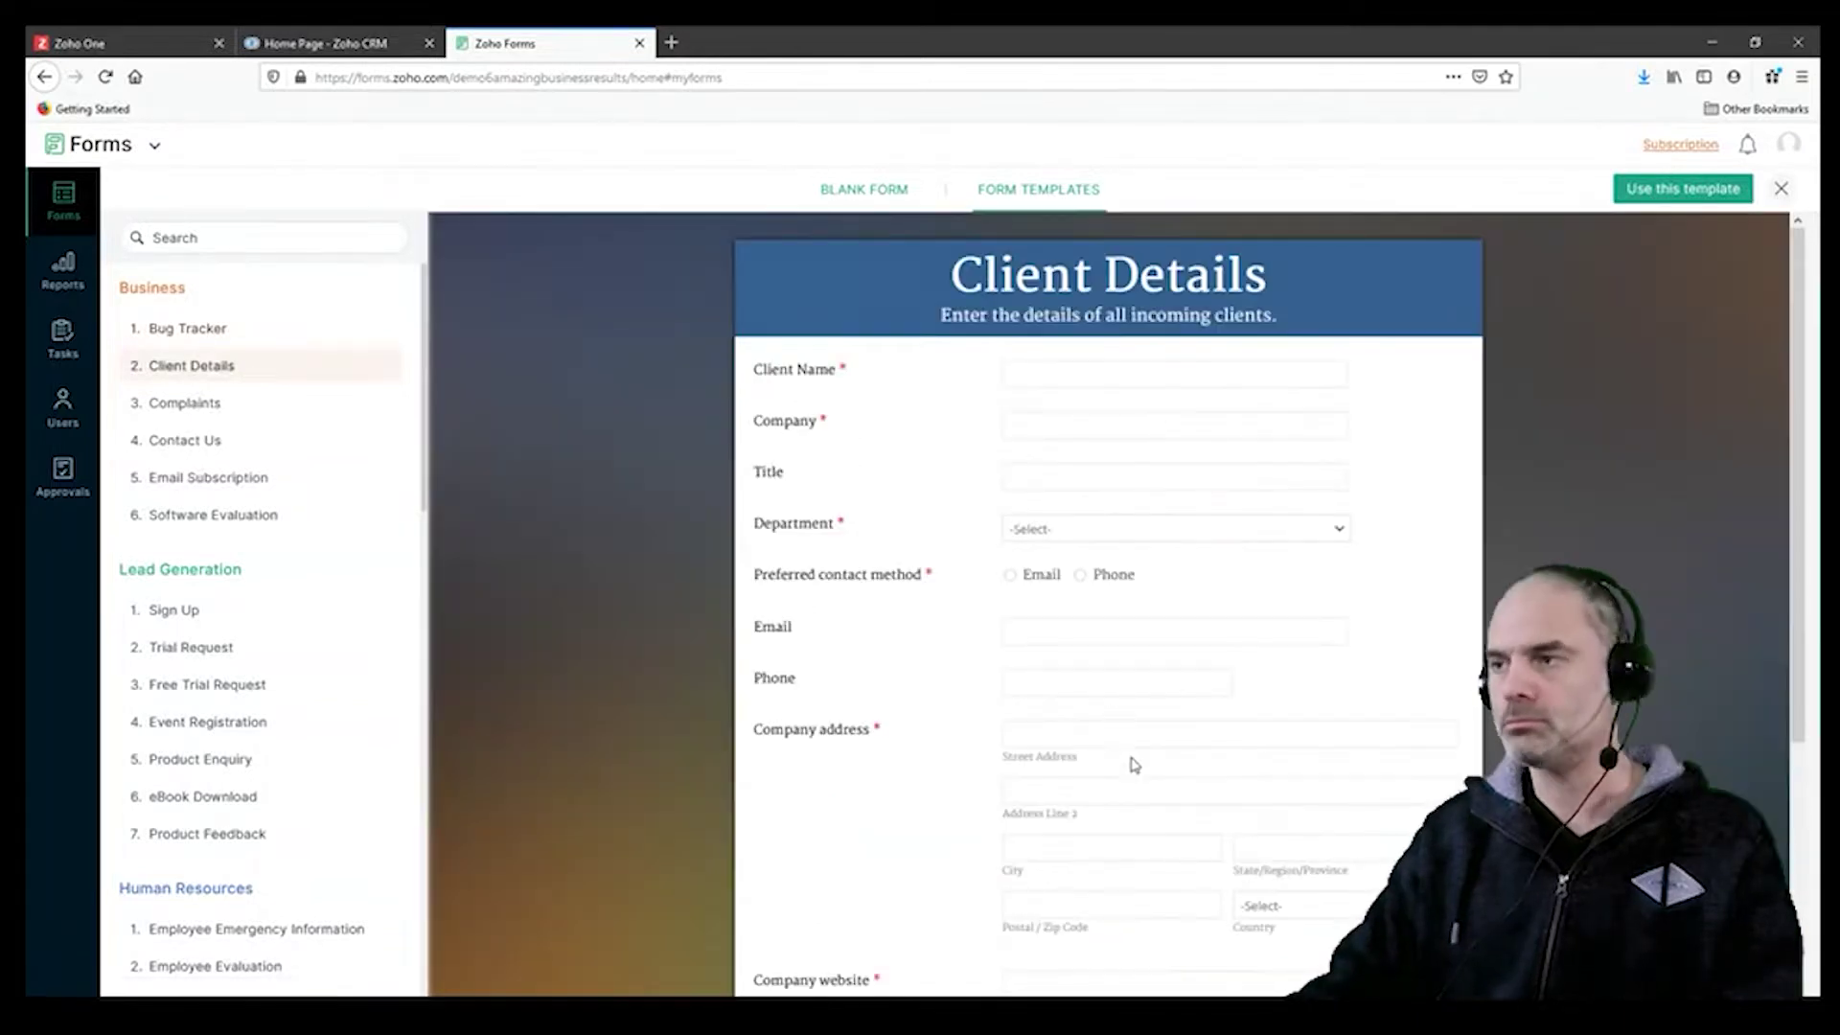
left_click(1679, 193)
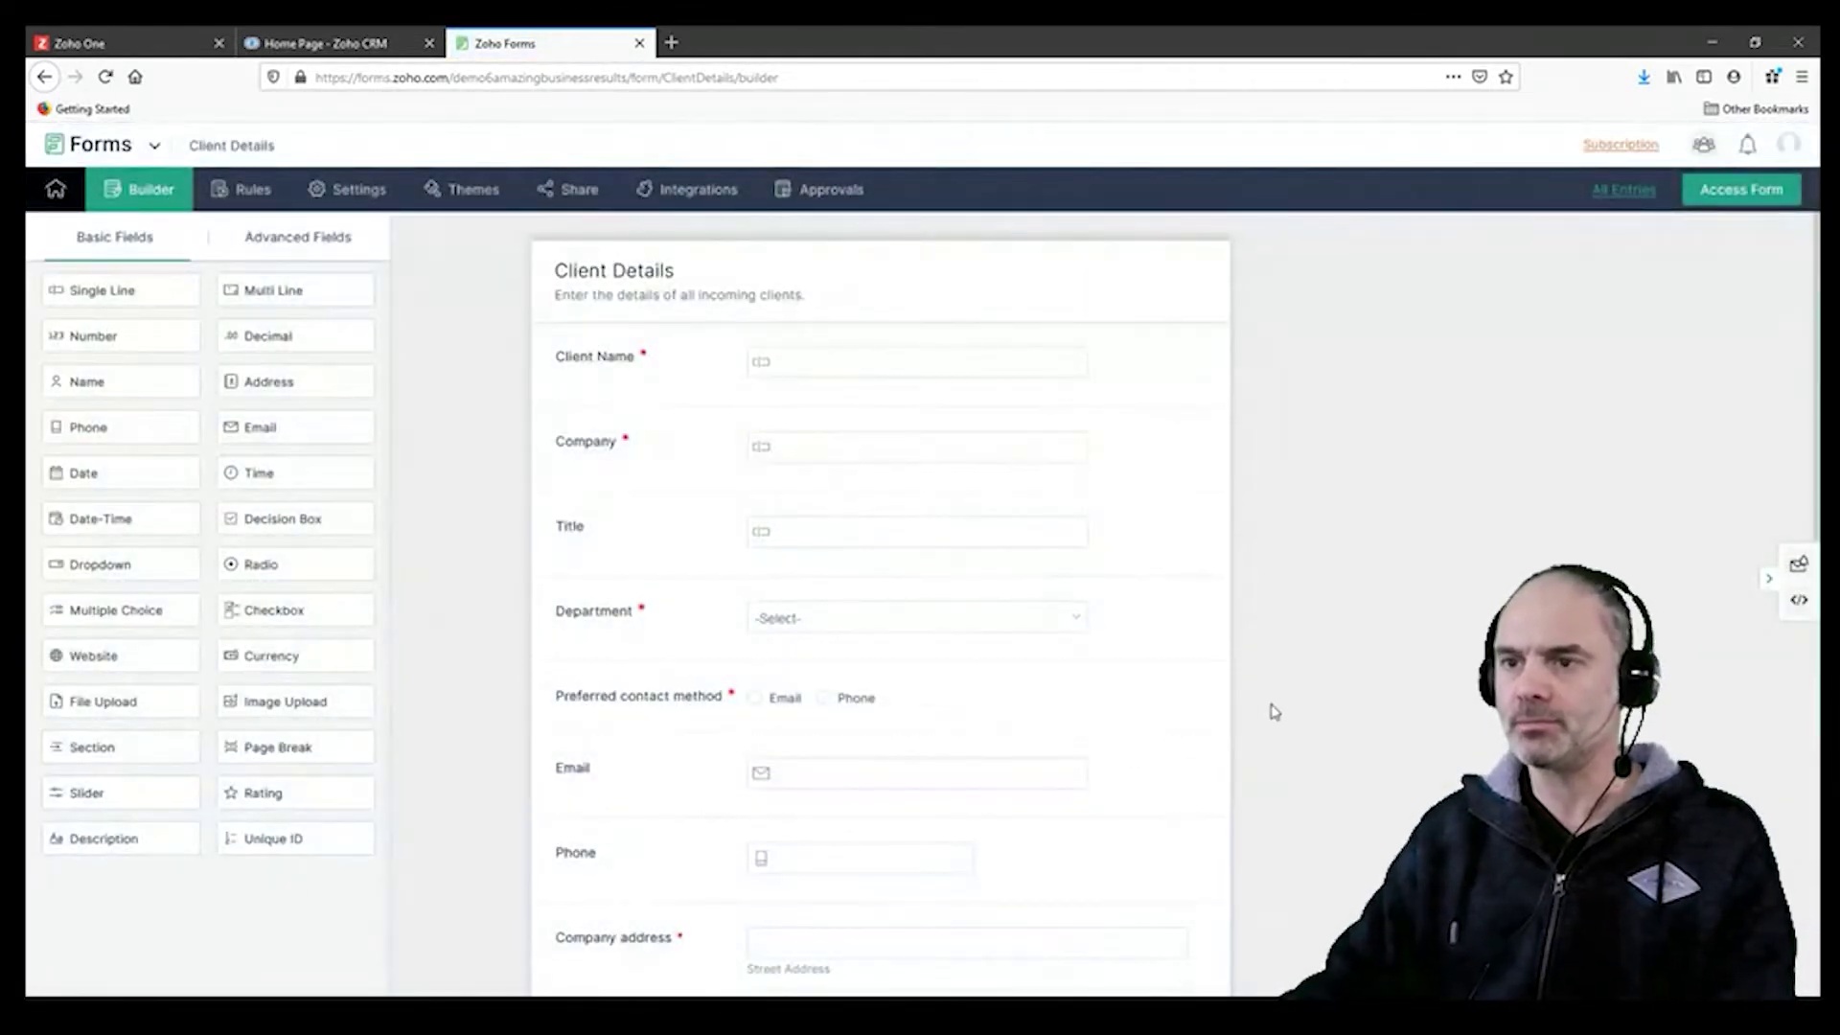
Step: Review the Client Details fields in the form builder and view the live form in its own browser tab
scroll(1263, 719, "down", 3)
scroll(1260, 725, "down", 2)
scroll(1259, 727, "up", 2)
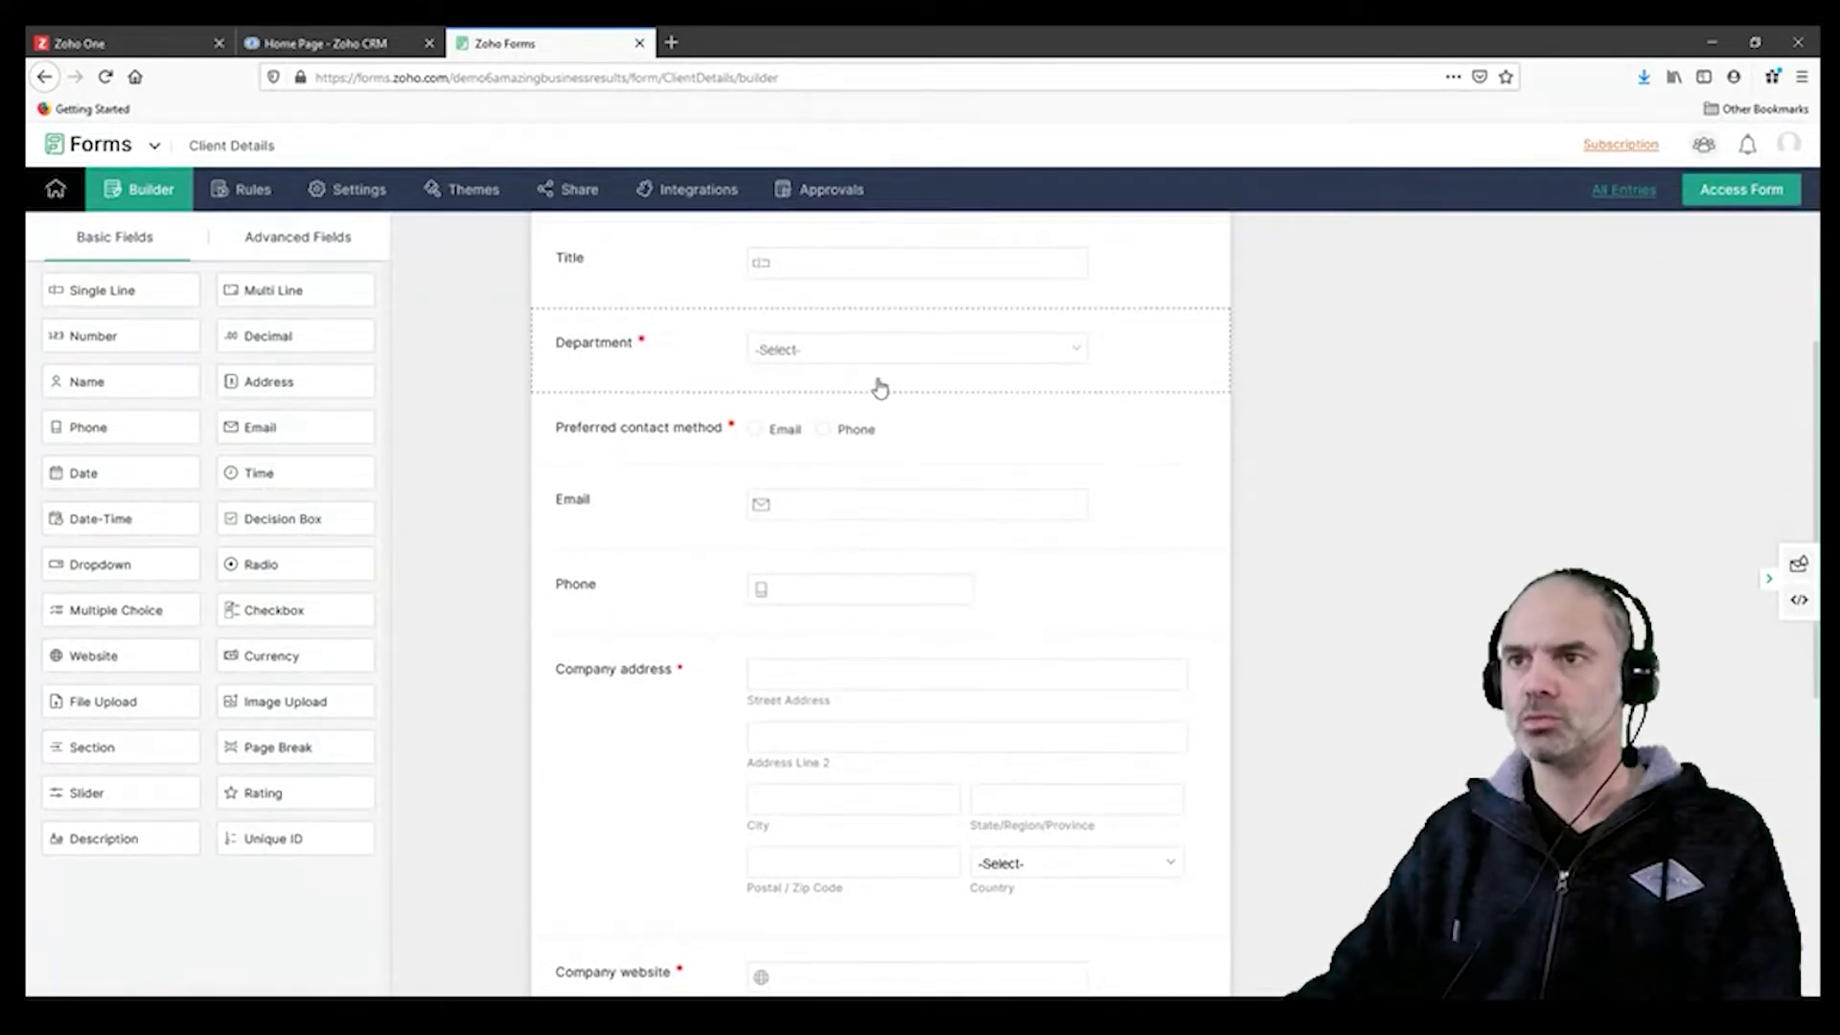
left_click(1746, 198)
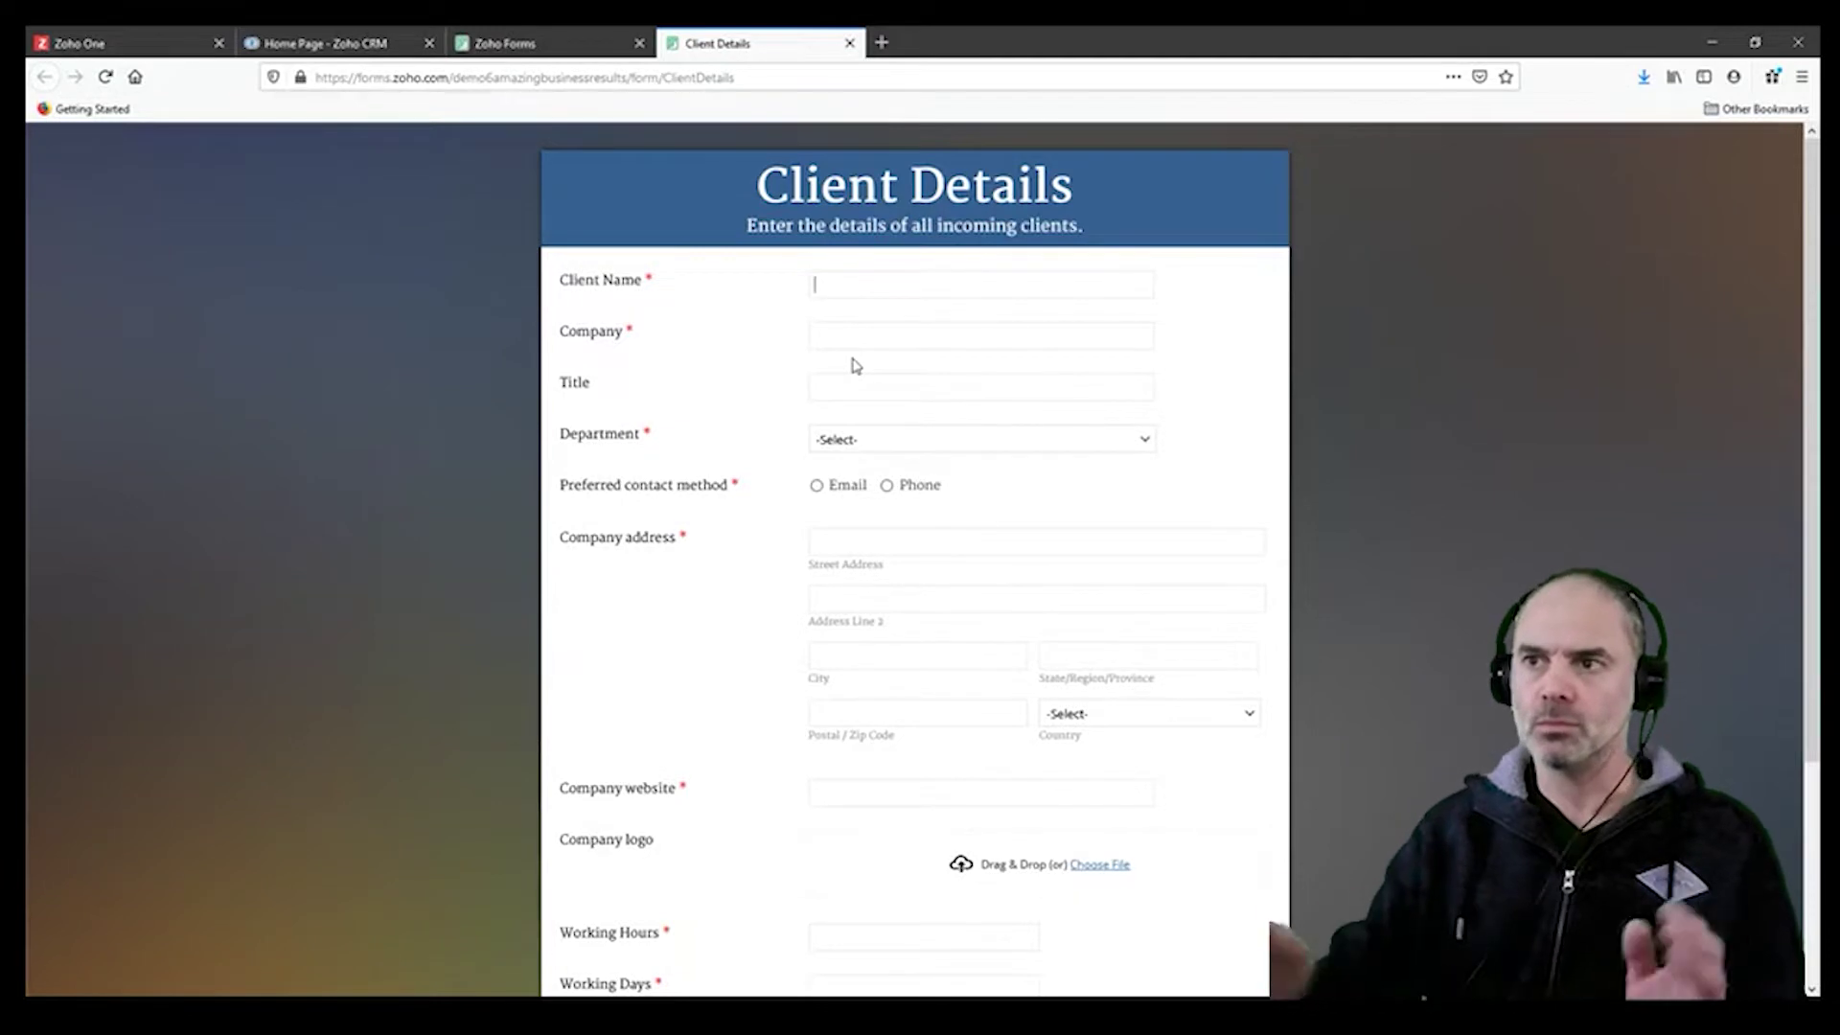
left_click(555, 41)
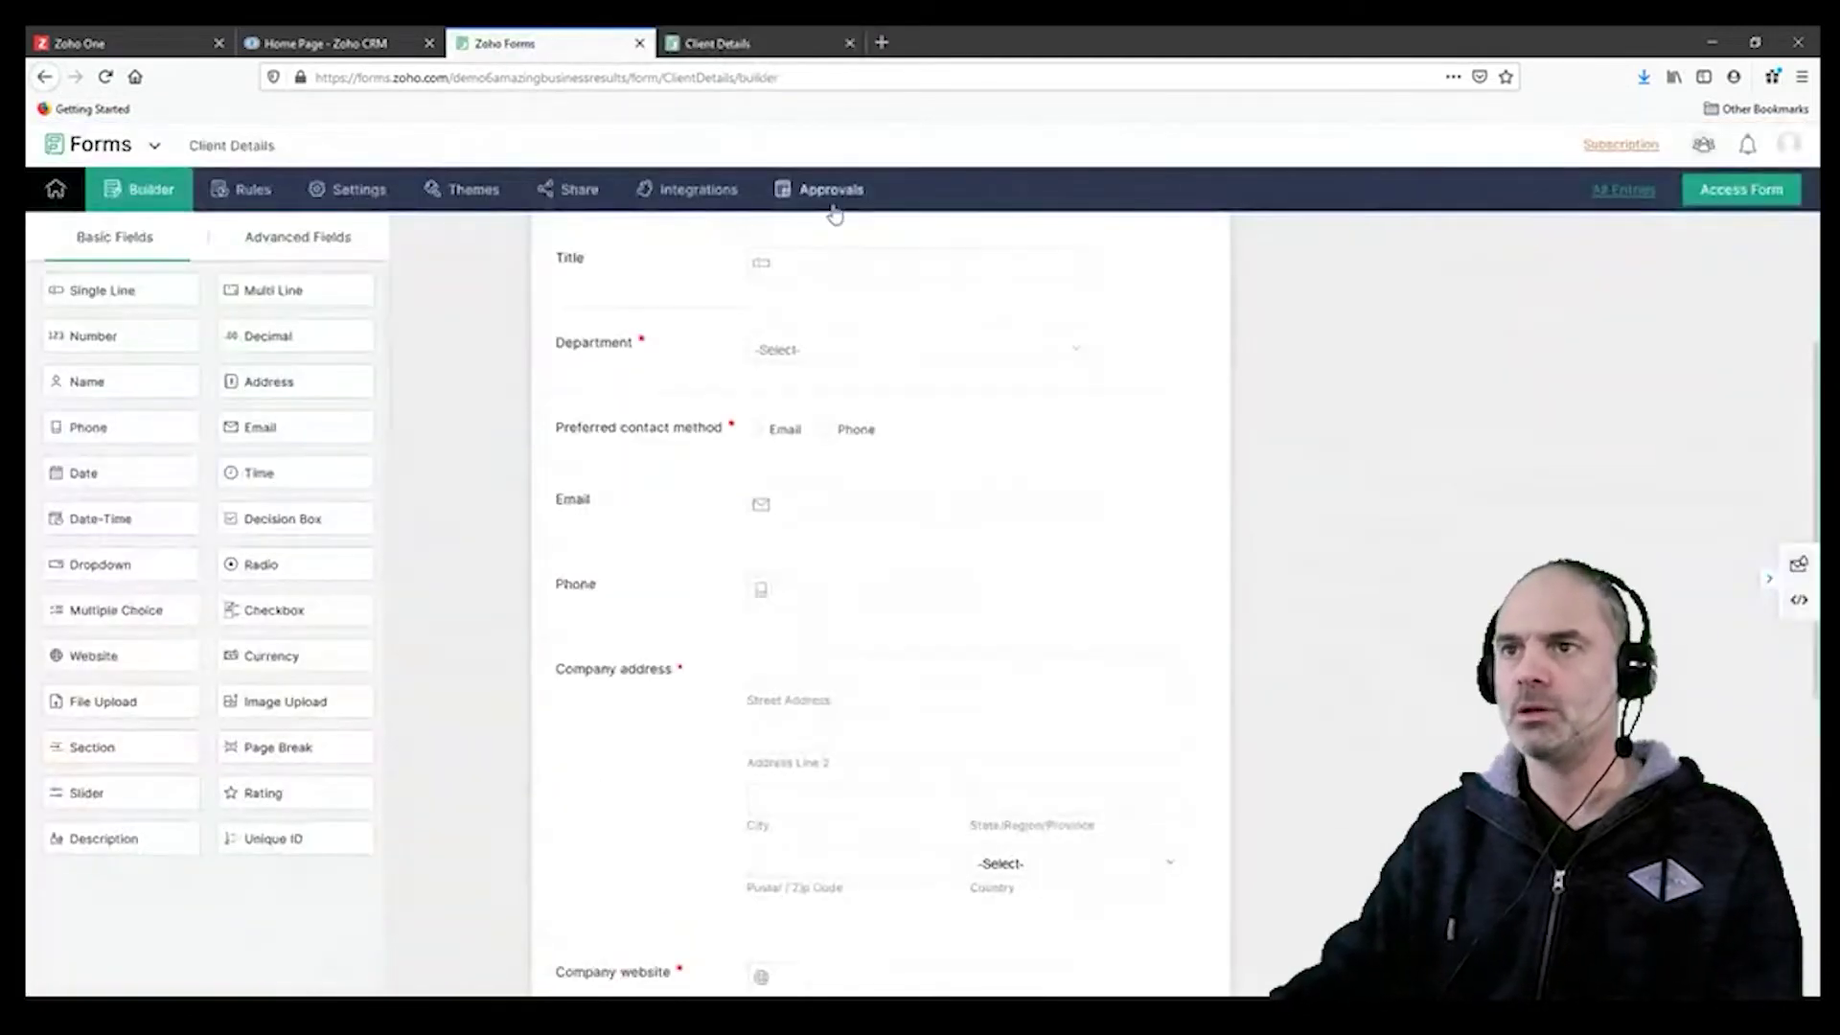
Step: Examine the form's Zoho CRM integration page and an existing lead record in Zoho CRM for comparison with the live form
left_click(705, 192)
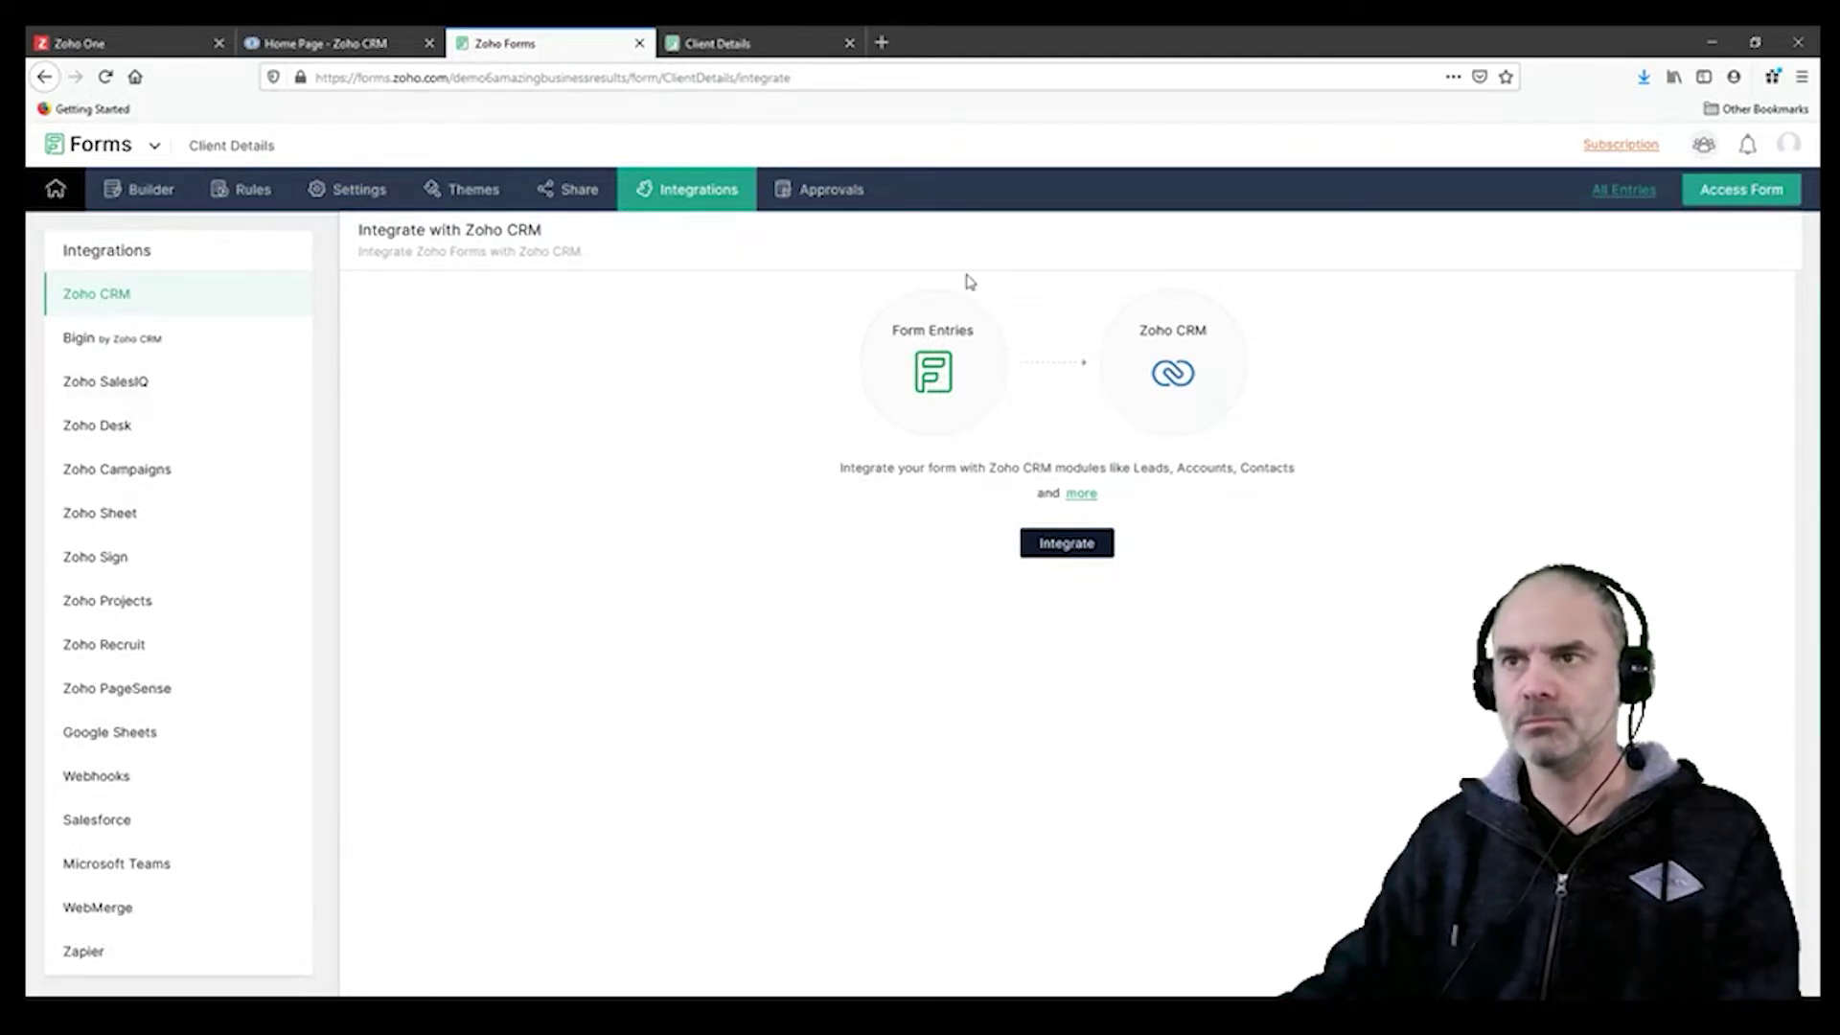
left_click(383, 36)
left_click(308, 159)
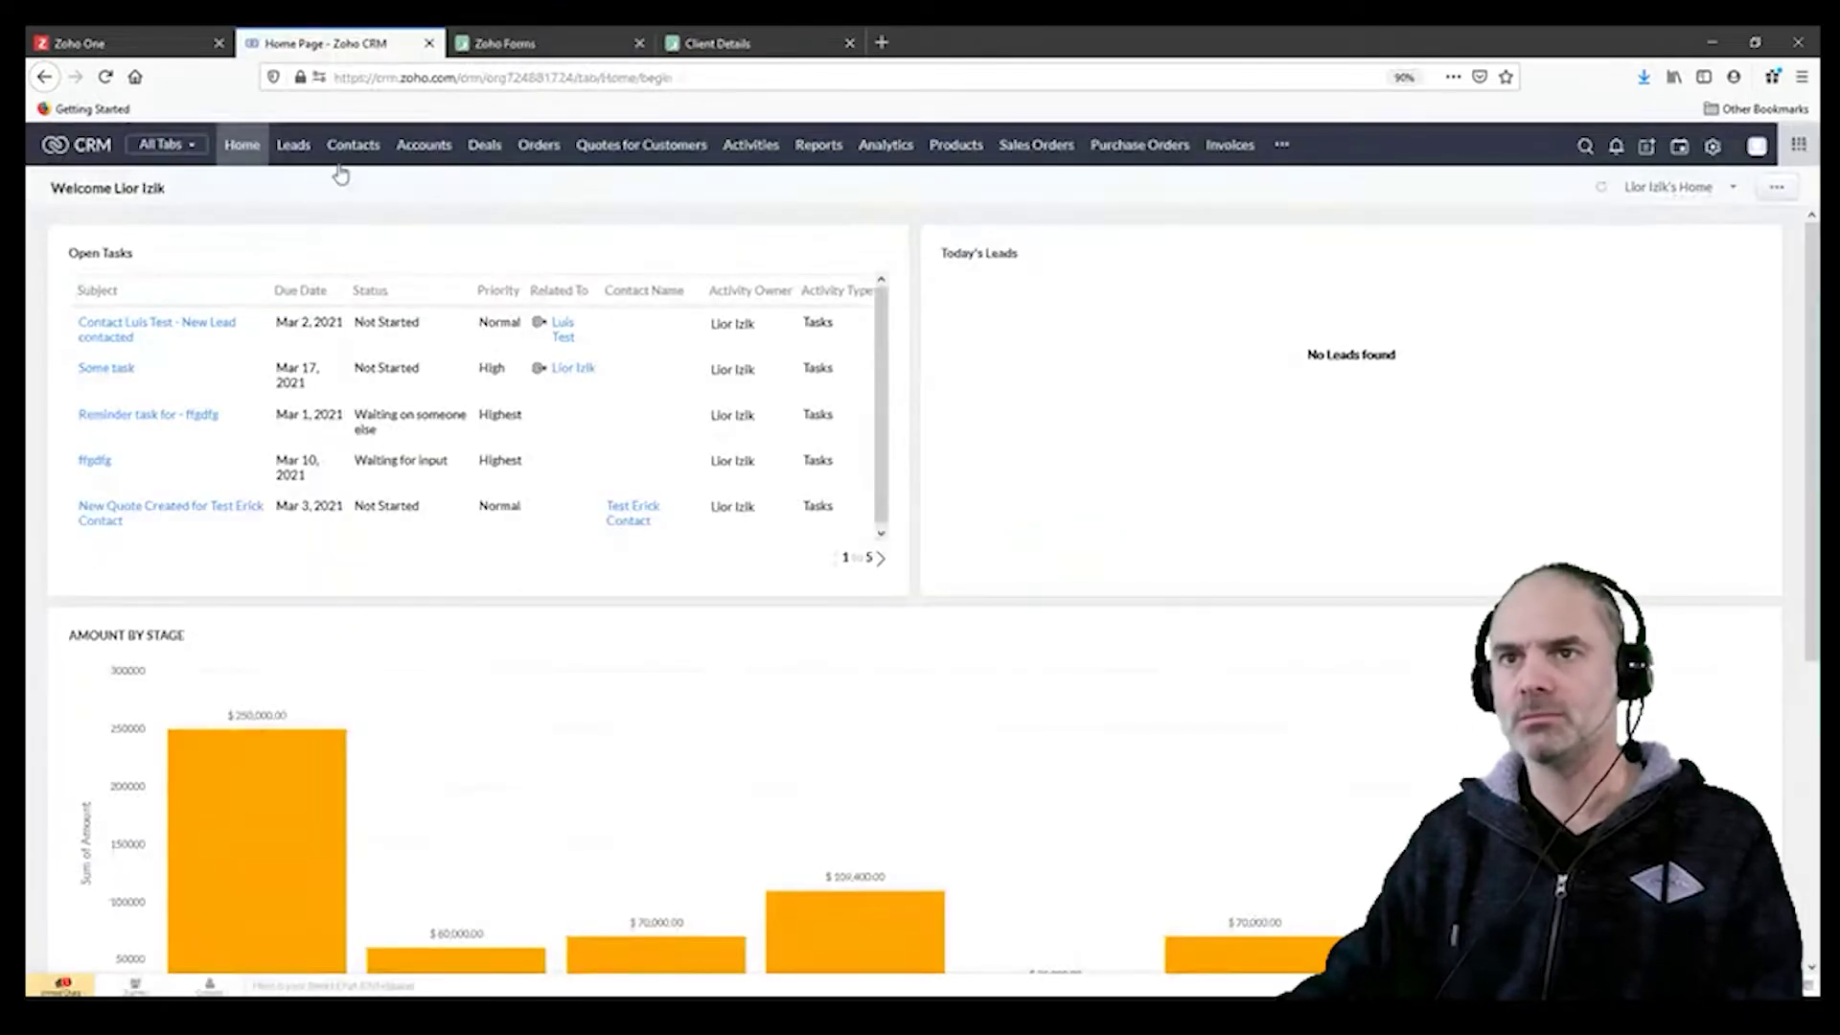
left_click(563, 341)
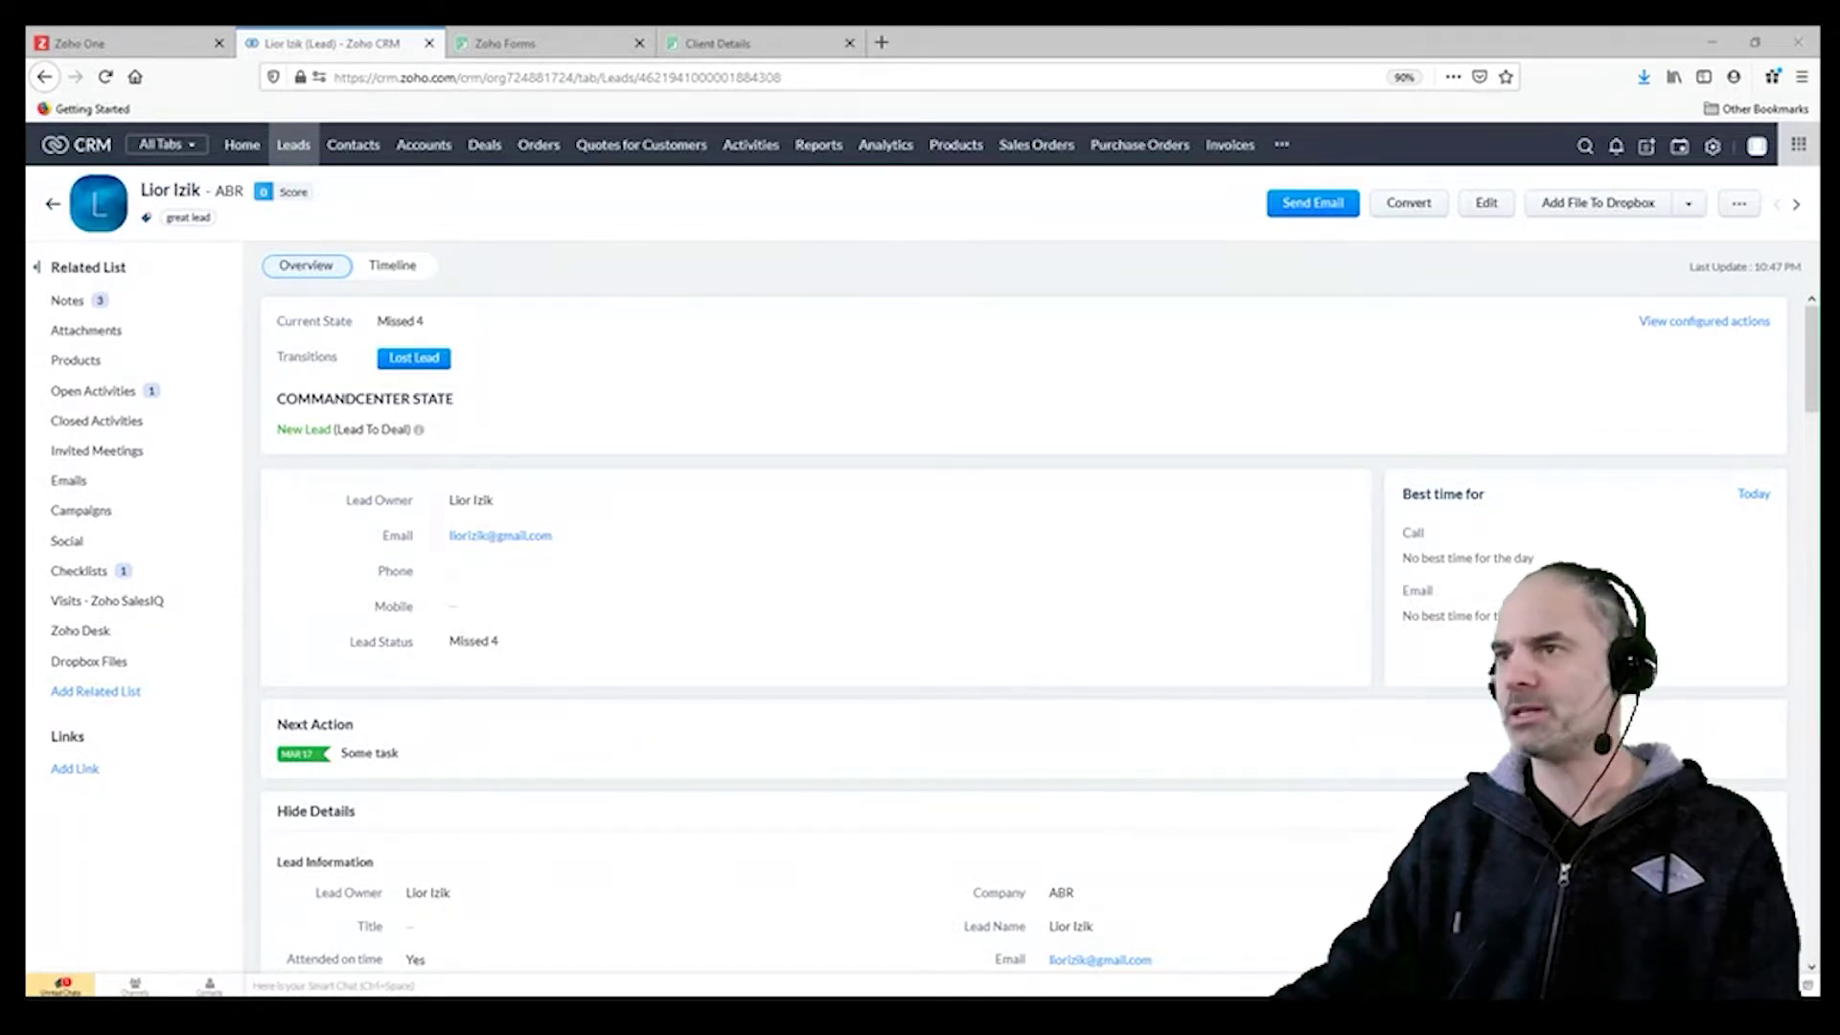
left_click(587, 46)
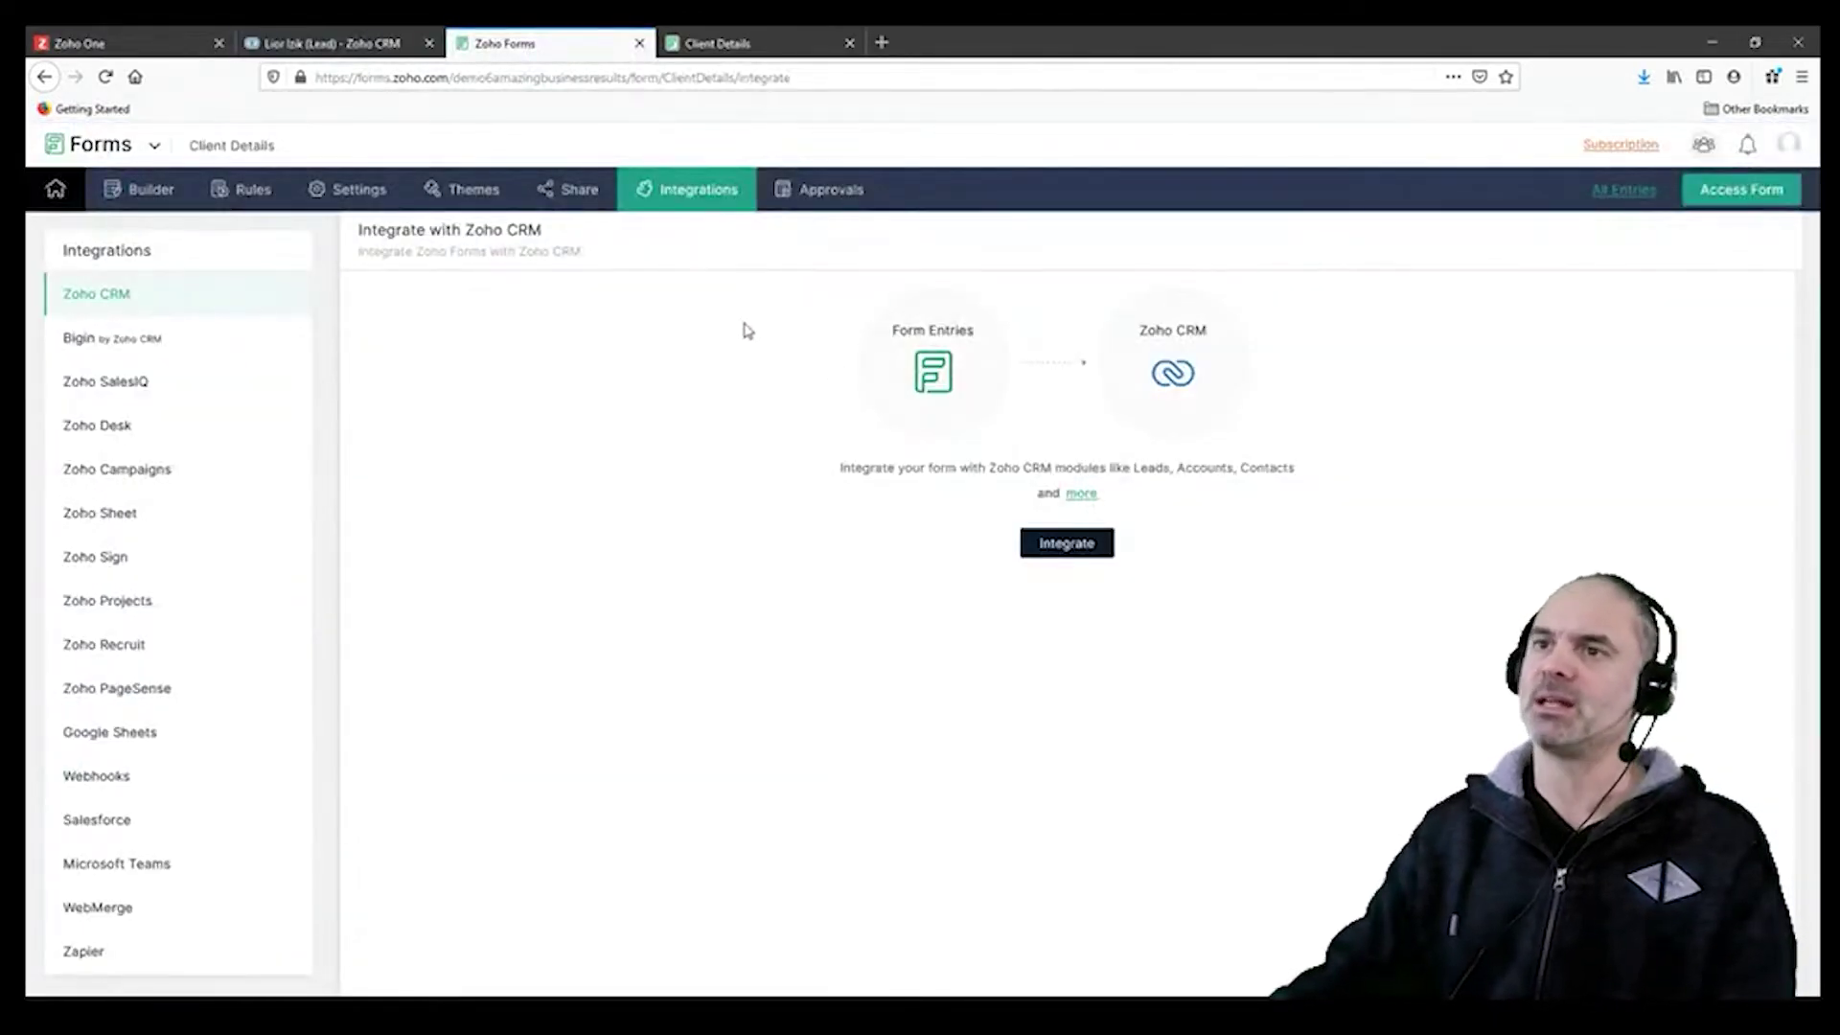
left_click(739, 43)
left_click(554, 48)
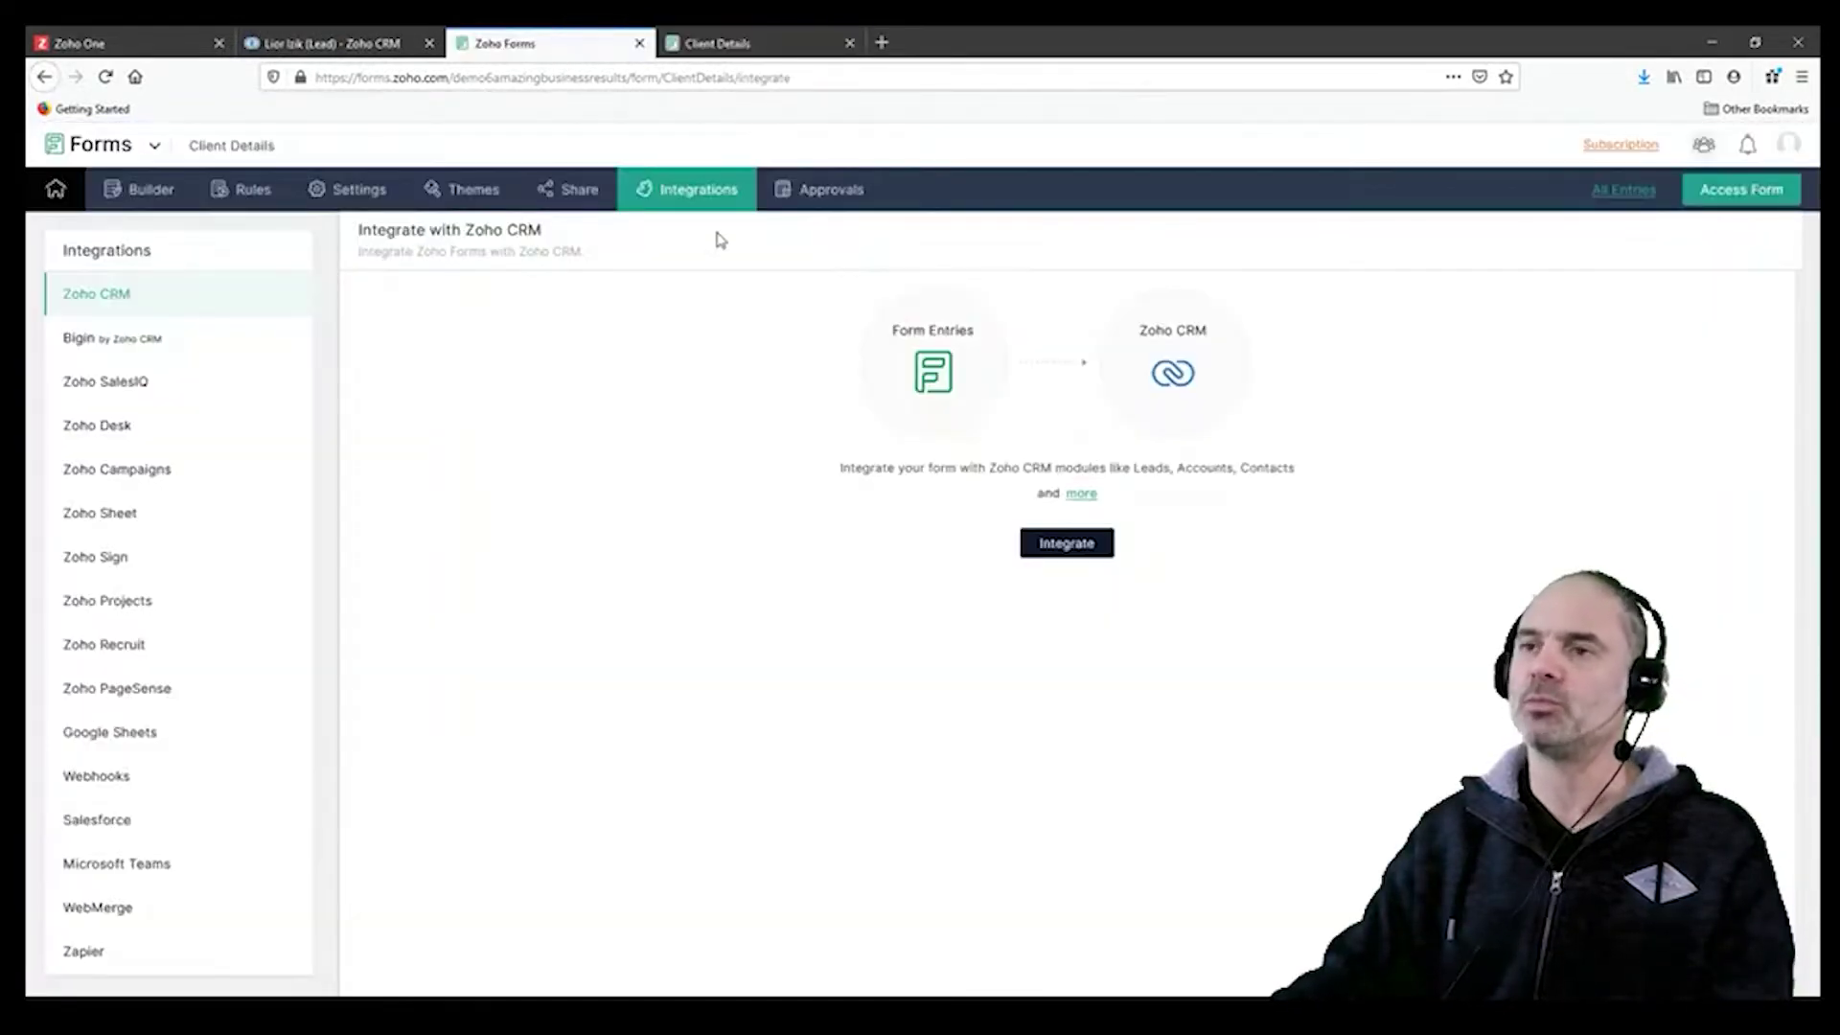
Step: Start configuring an email notification for new records in the Client Details form's settings
left_click(356, 197)
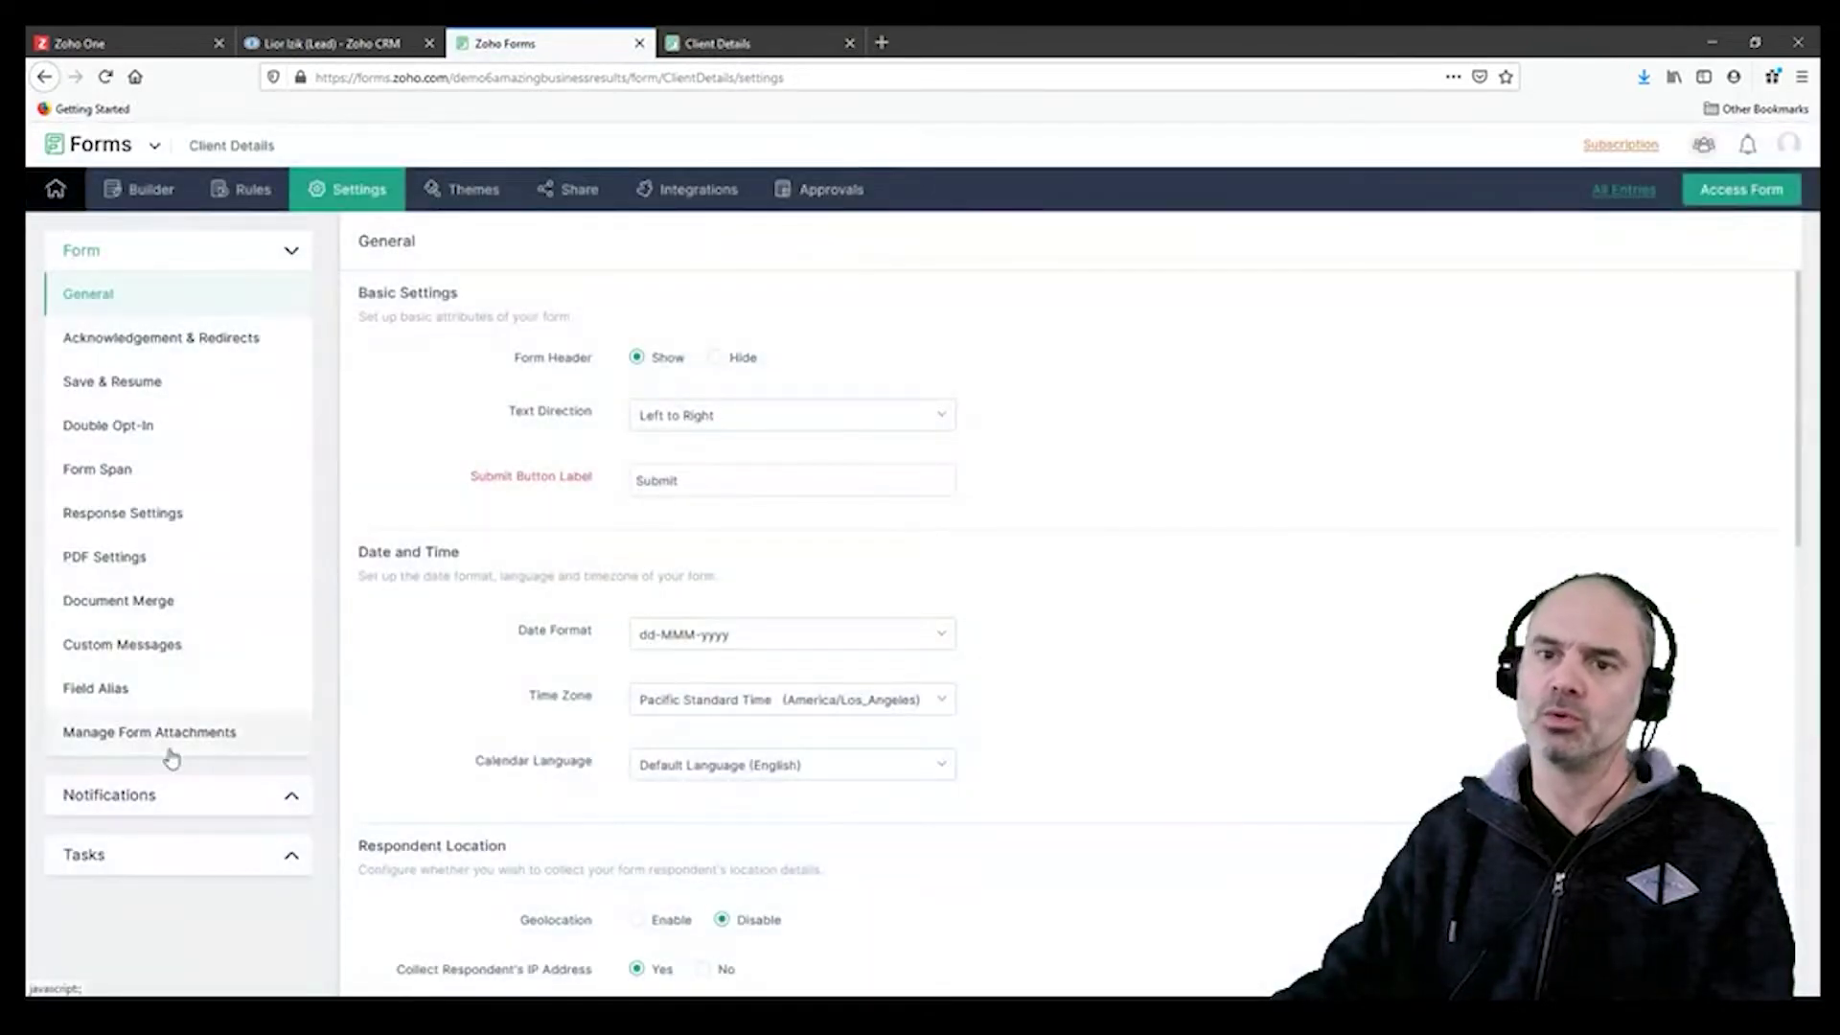
left_click(222, 808)
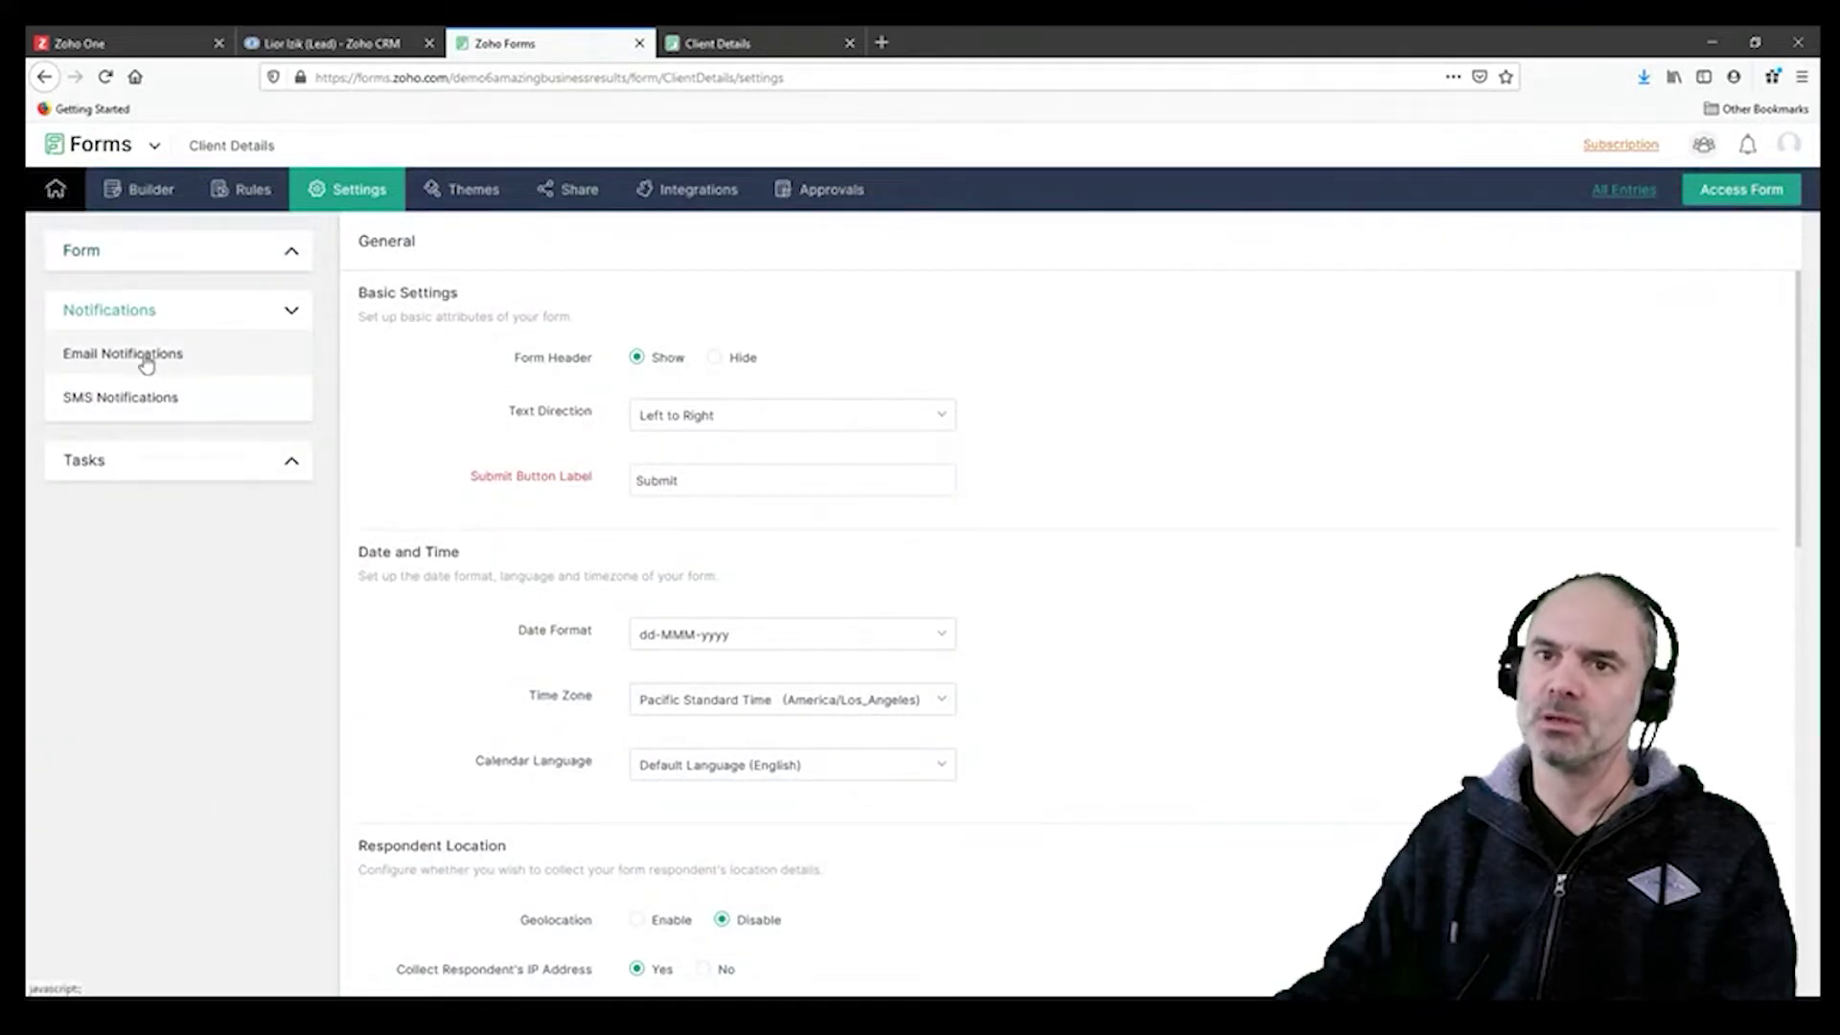
left_click(145, 359)
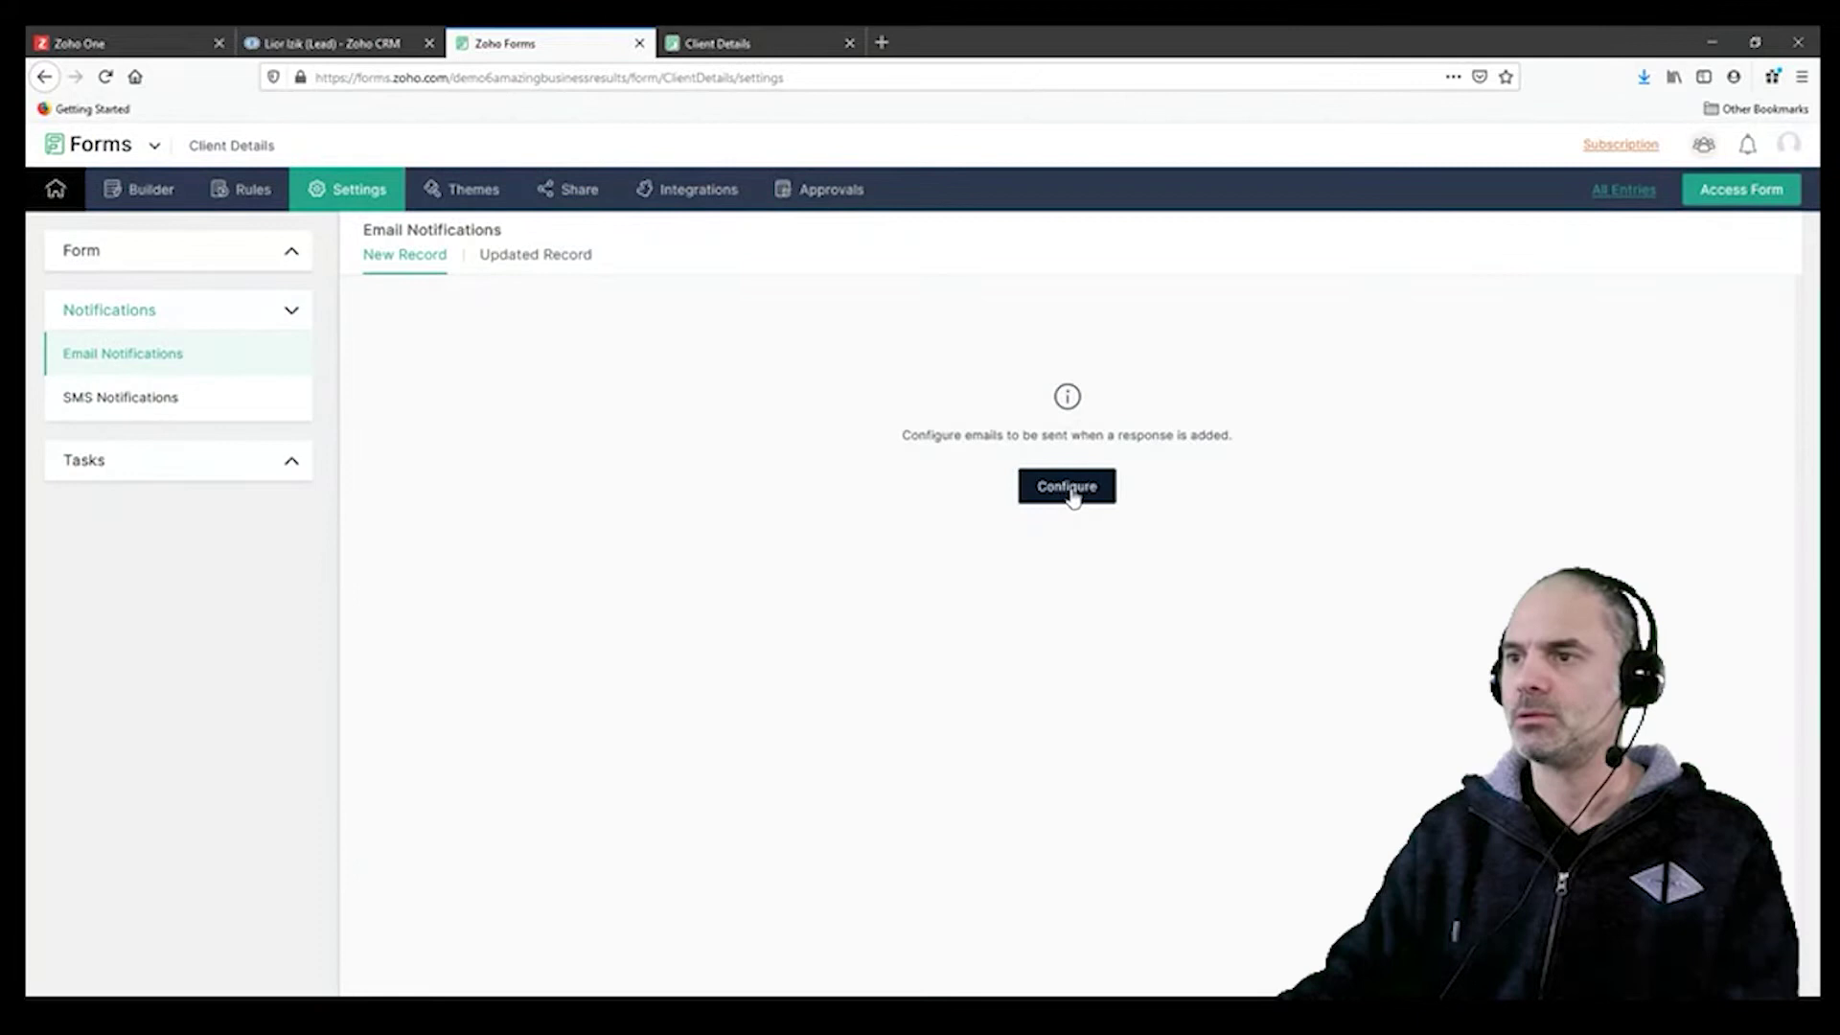
left_click(1073, 487)
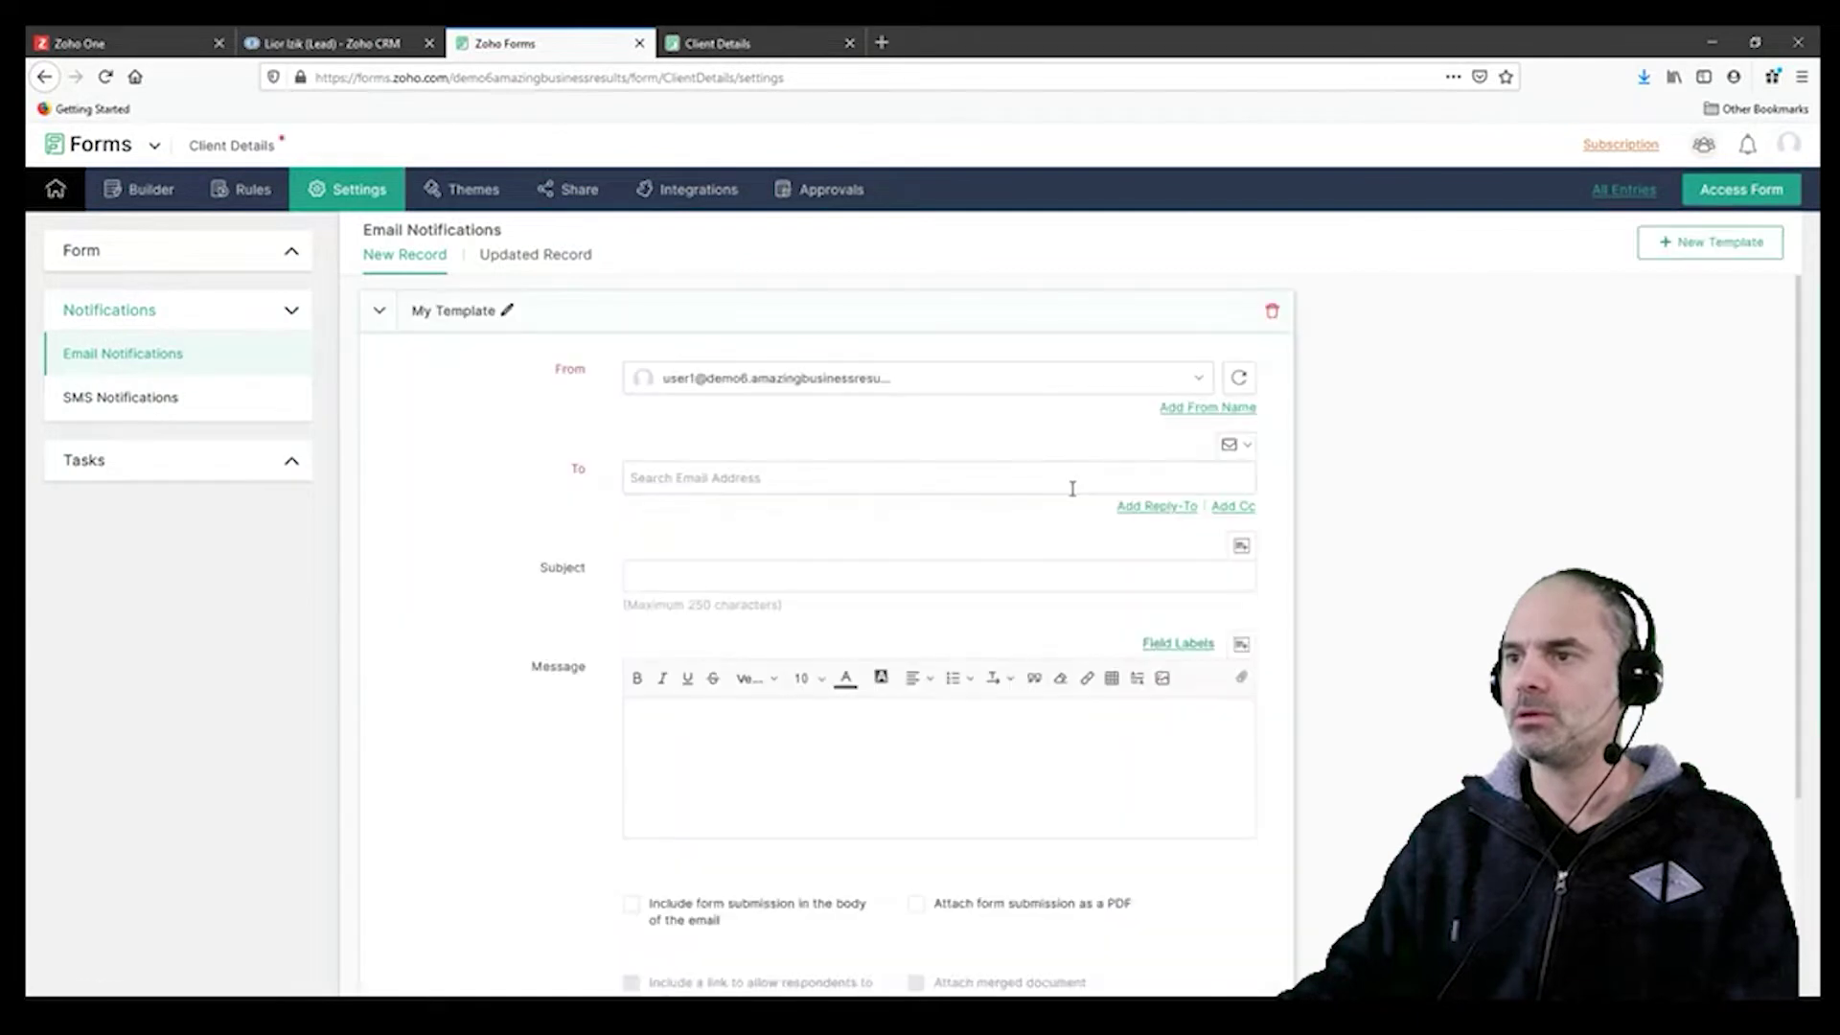
Step: Check the available sender addresses and set the form's Email field as the notification recipient
left_click(877, 383)
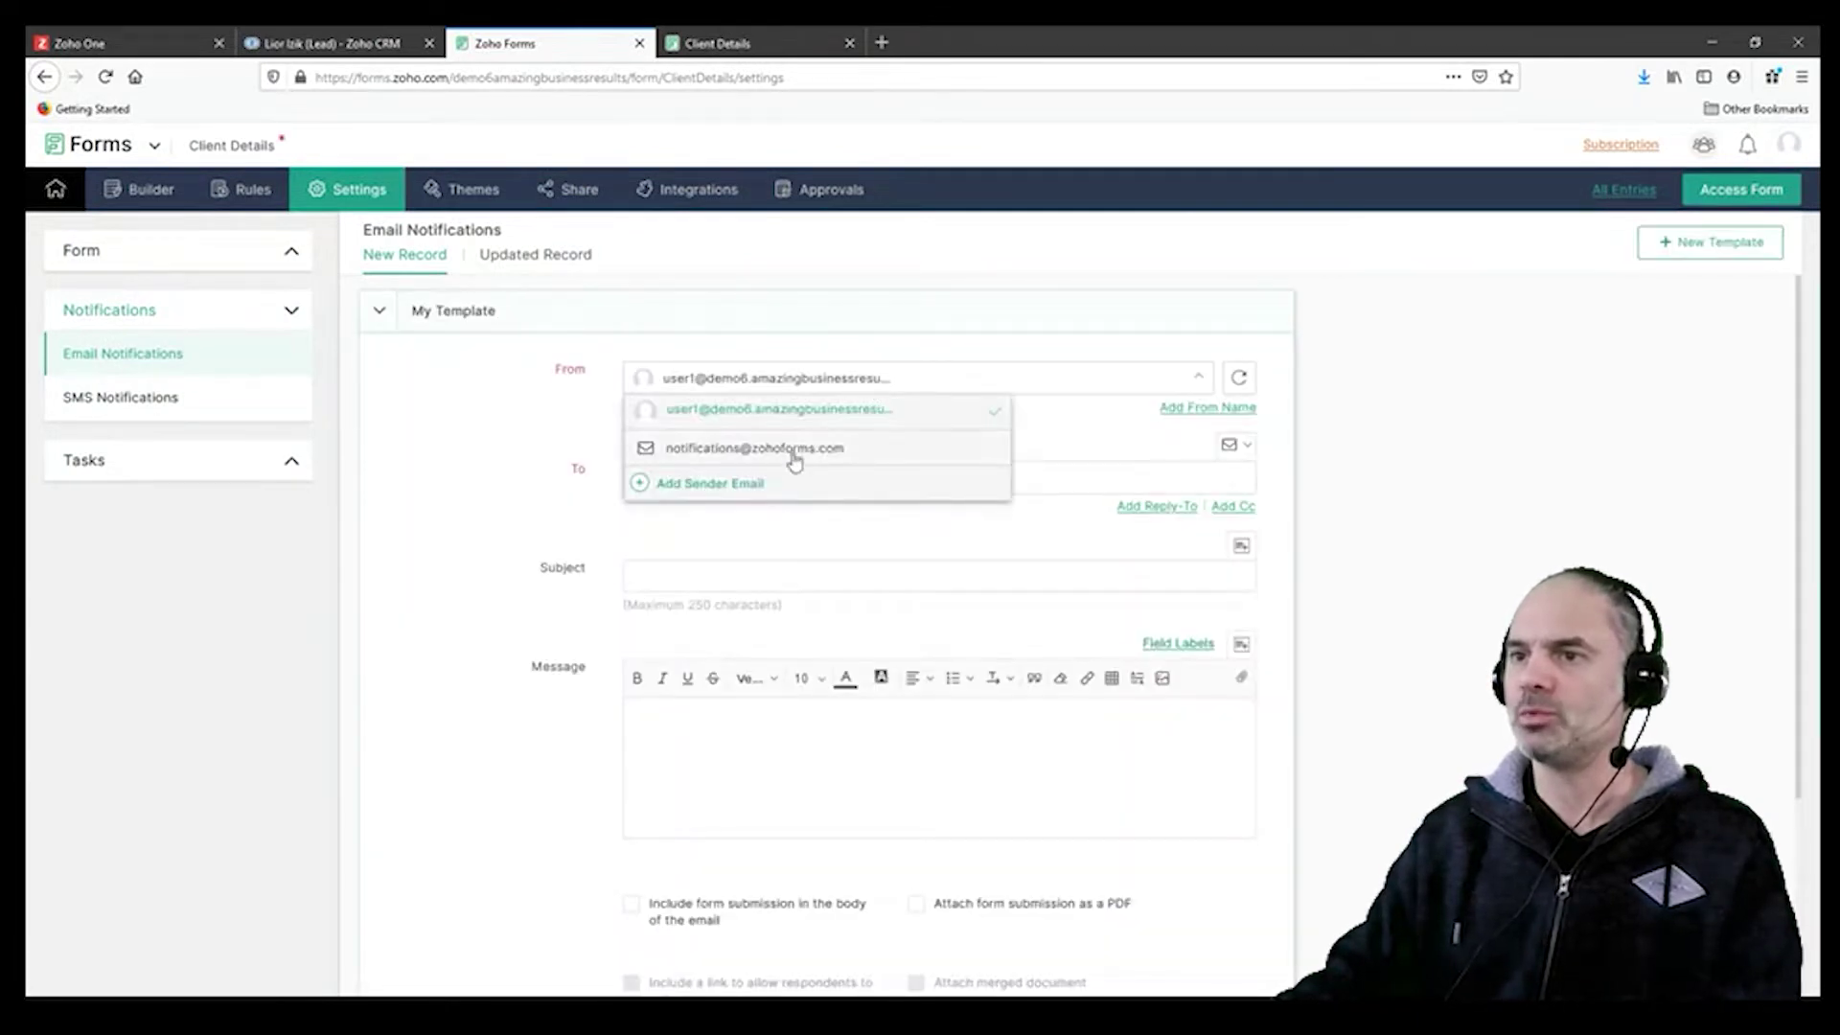
left_click(709, 468)
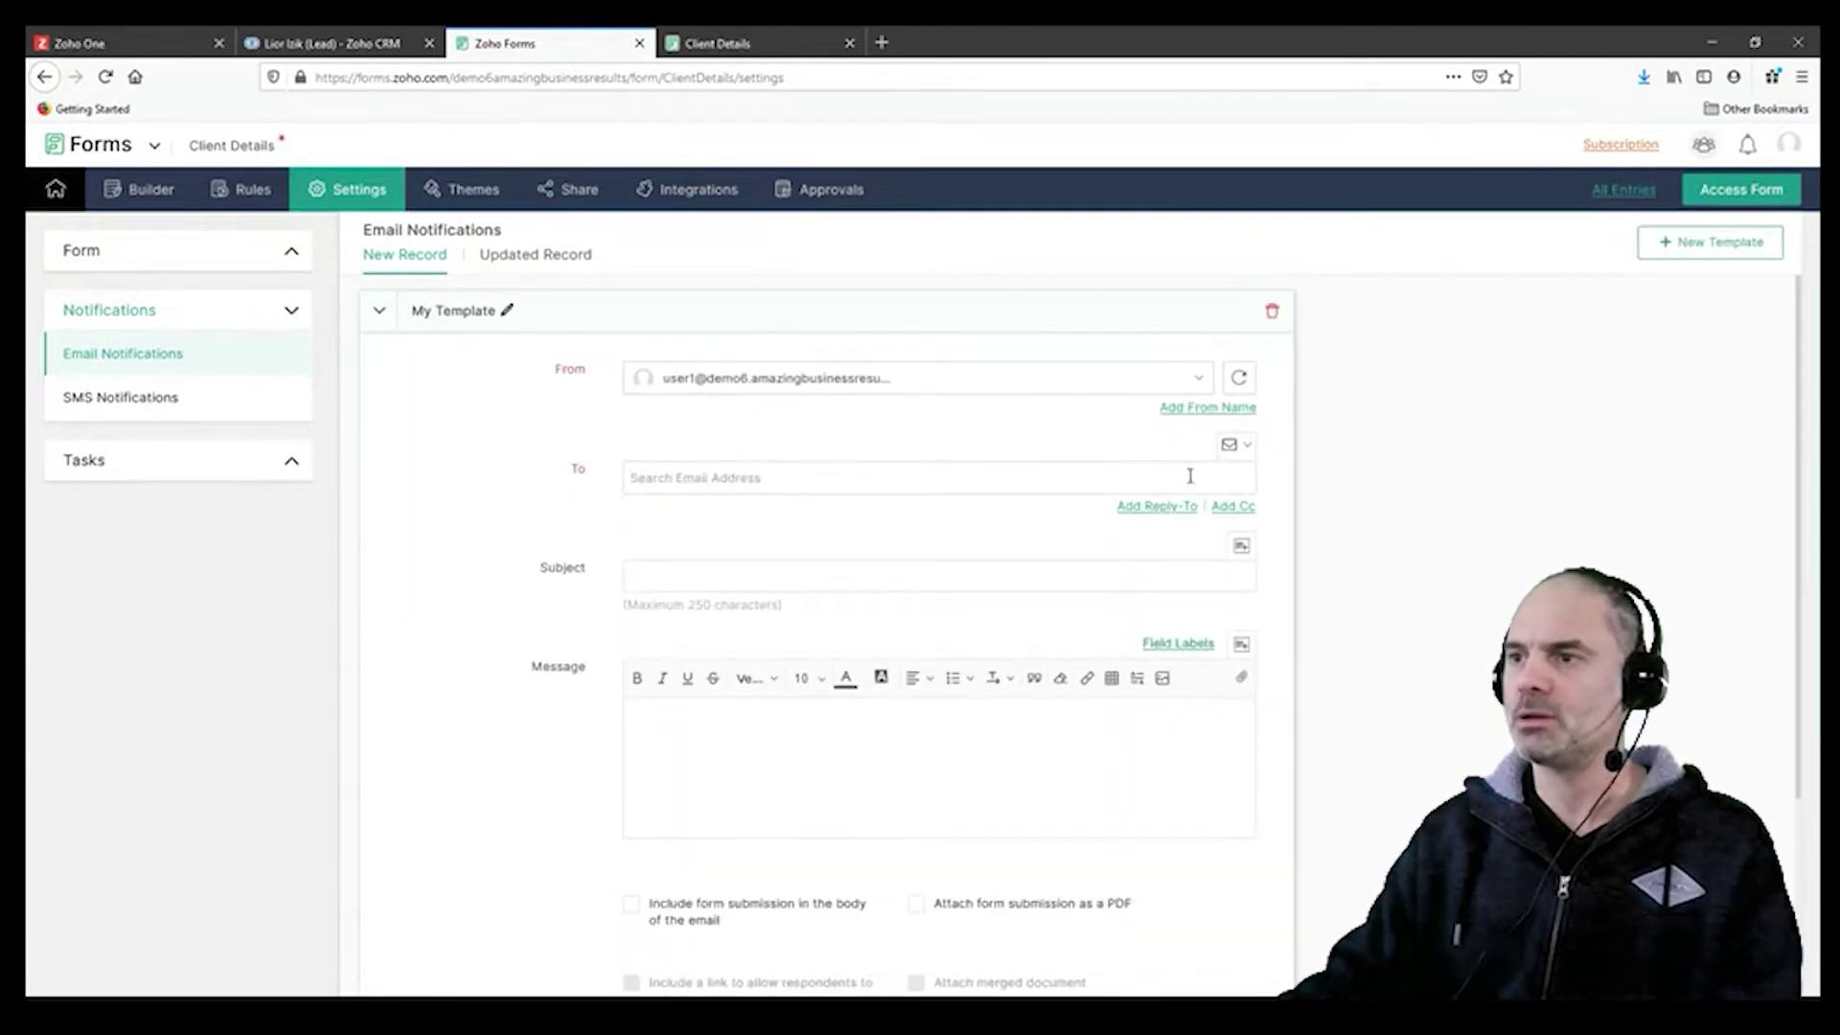
left_click(1234, 445)
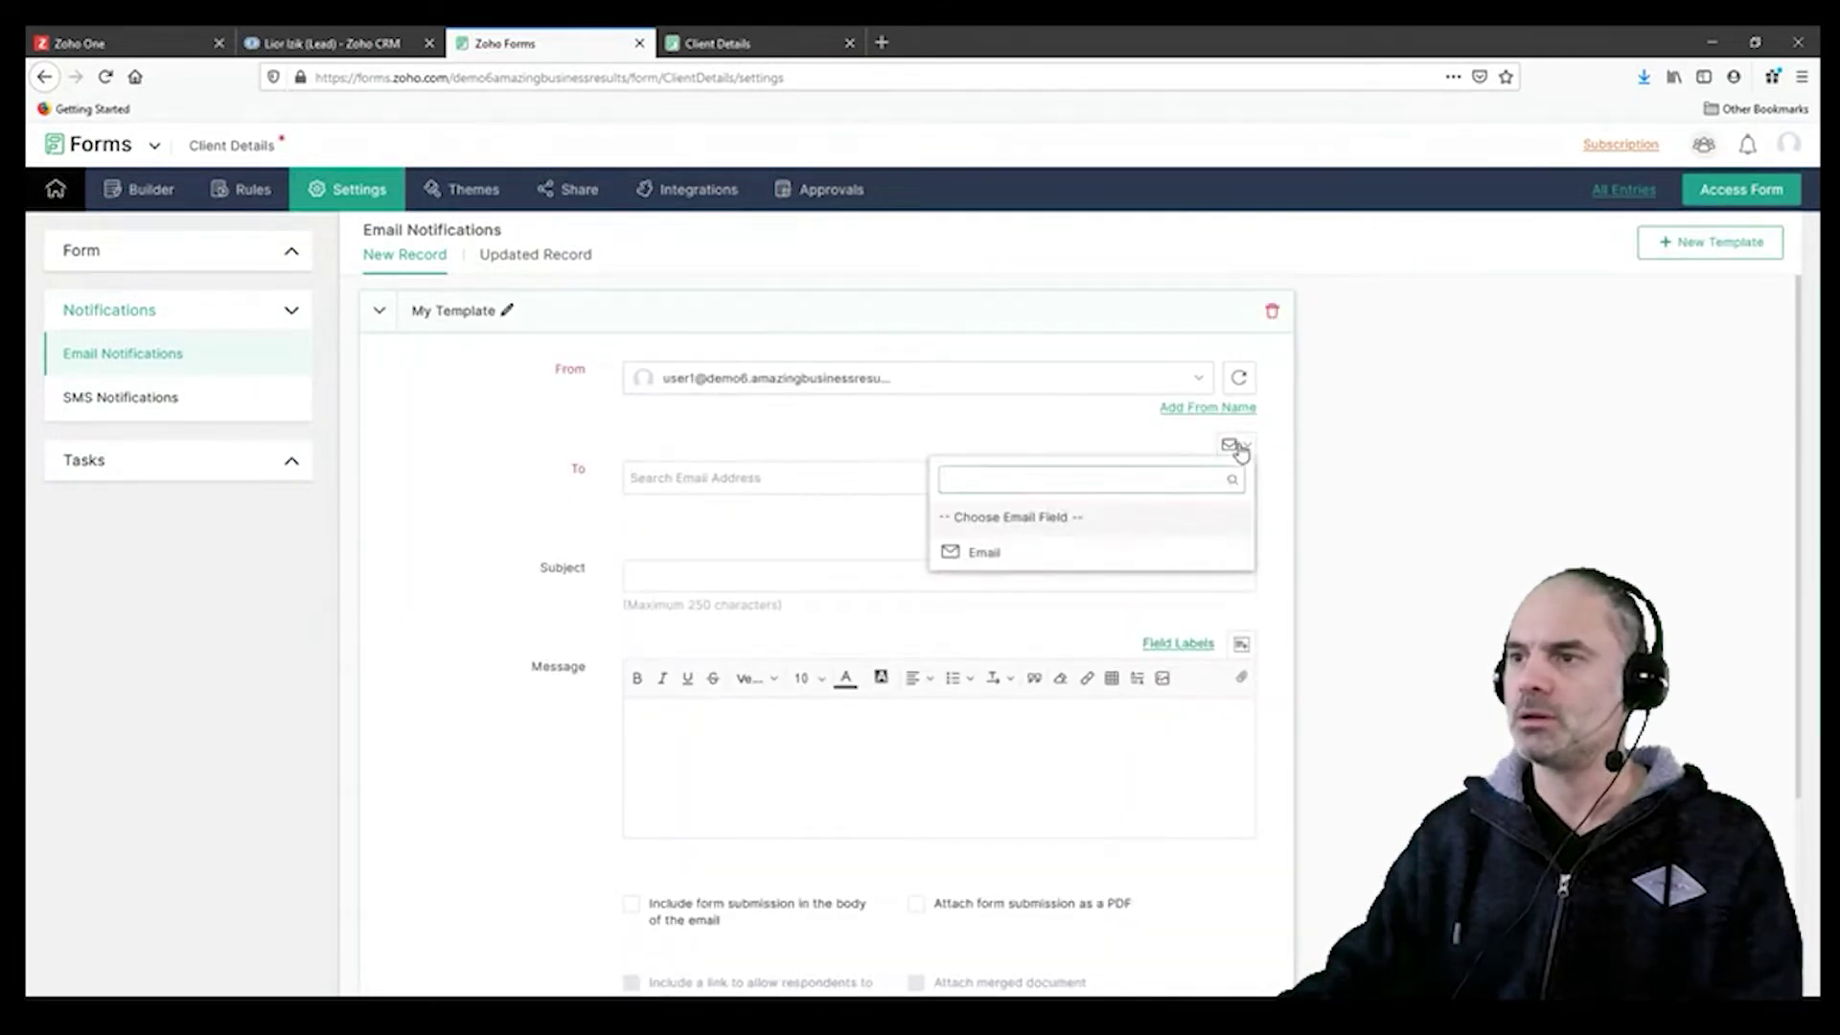
left_click(986, 553)
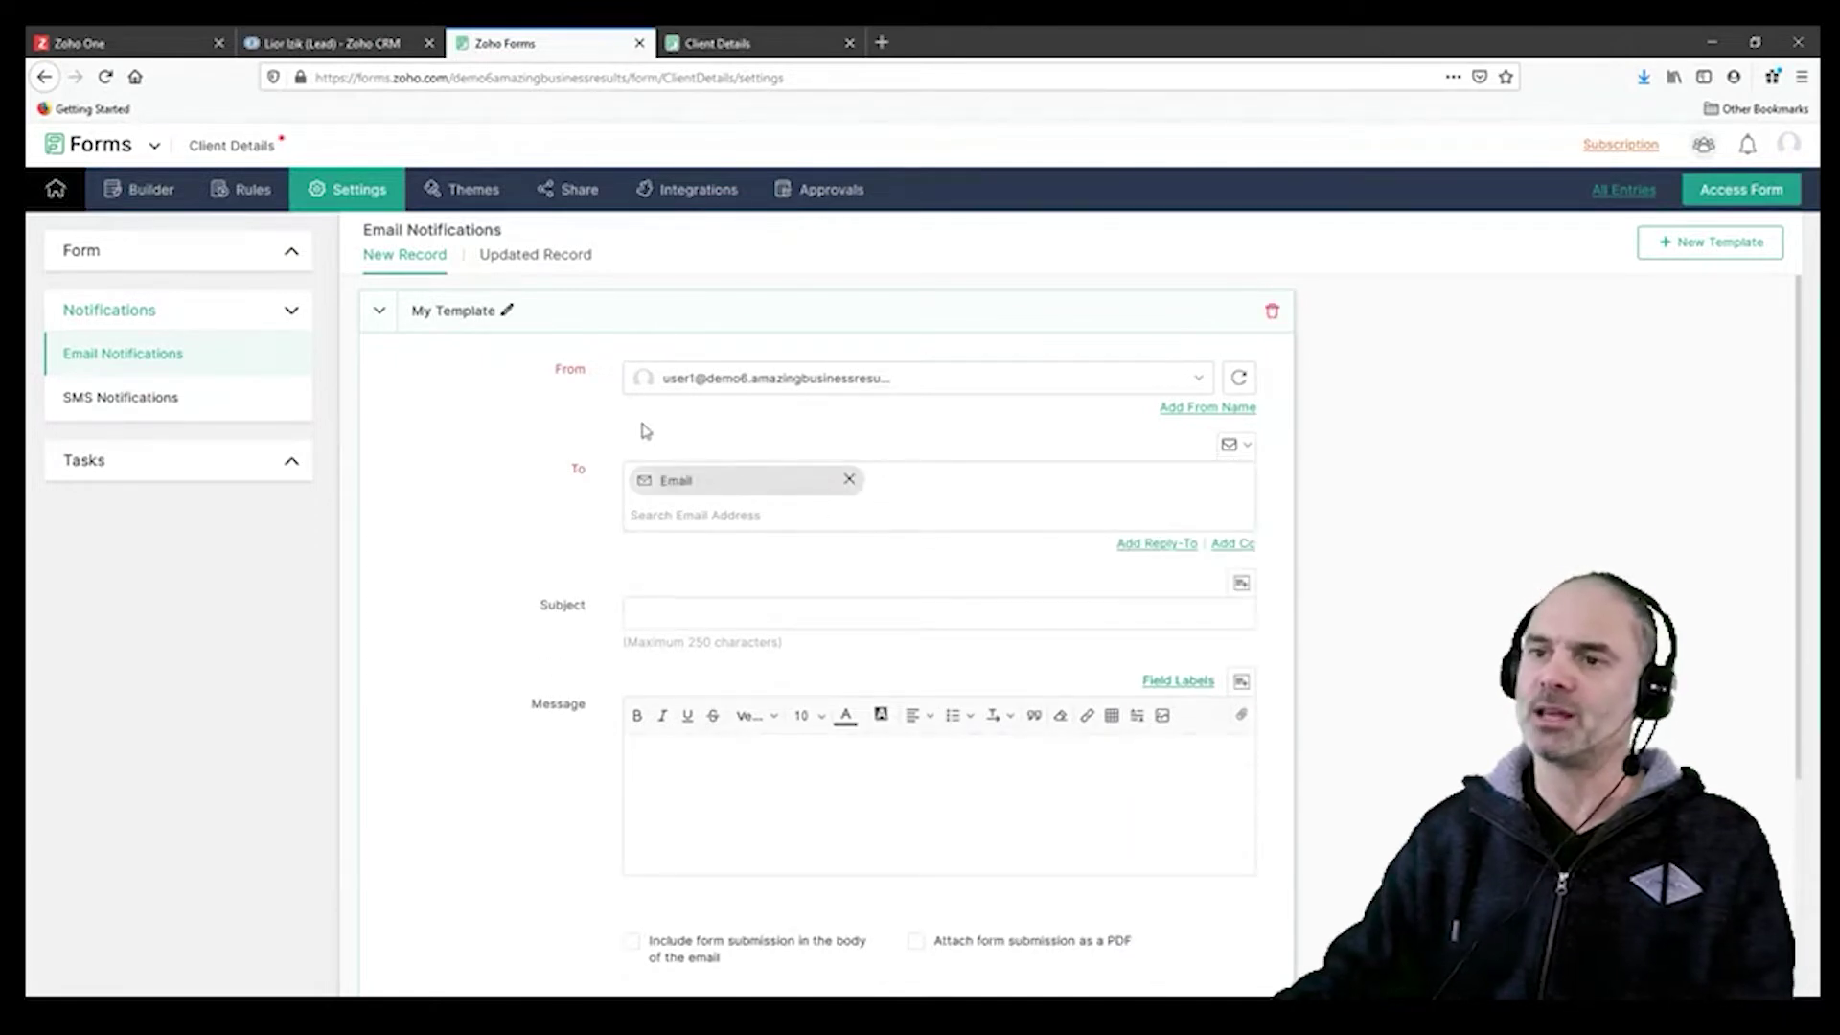
Step: Set the notification subject to "your form" and include the form submission in the body of the email
left_click(759, 614)
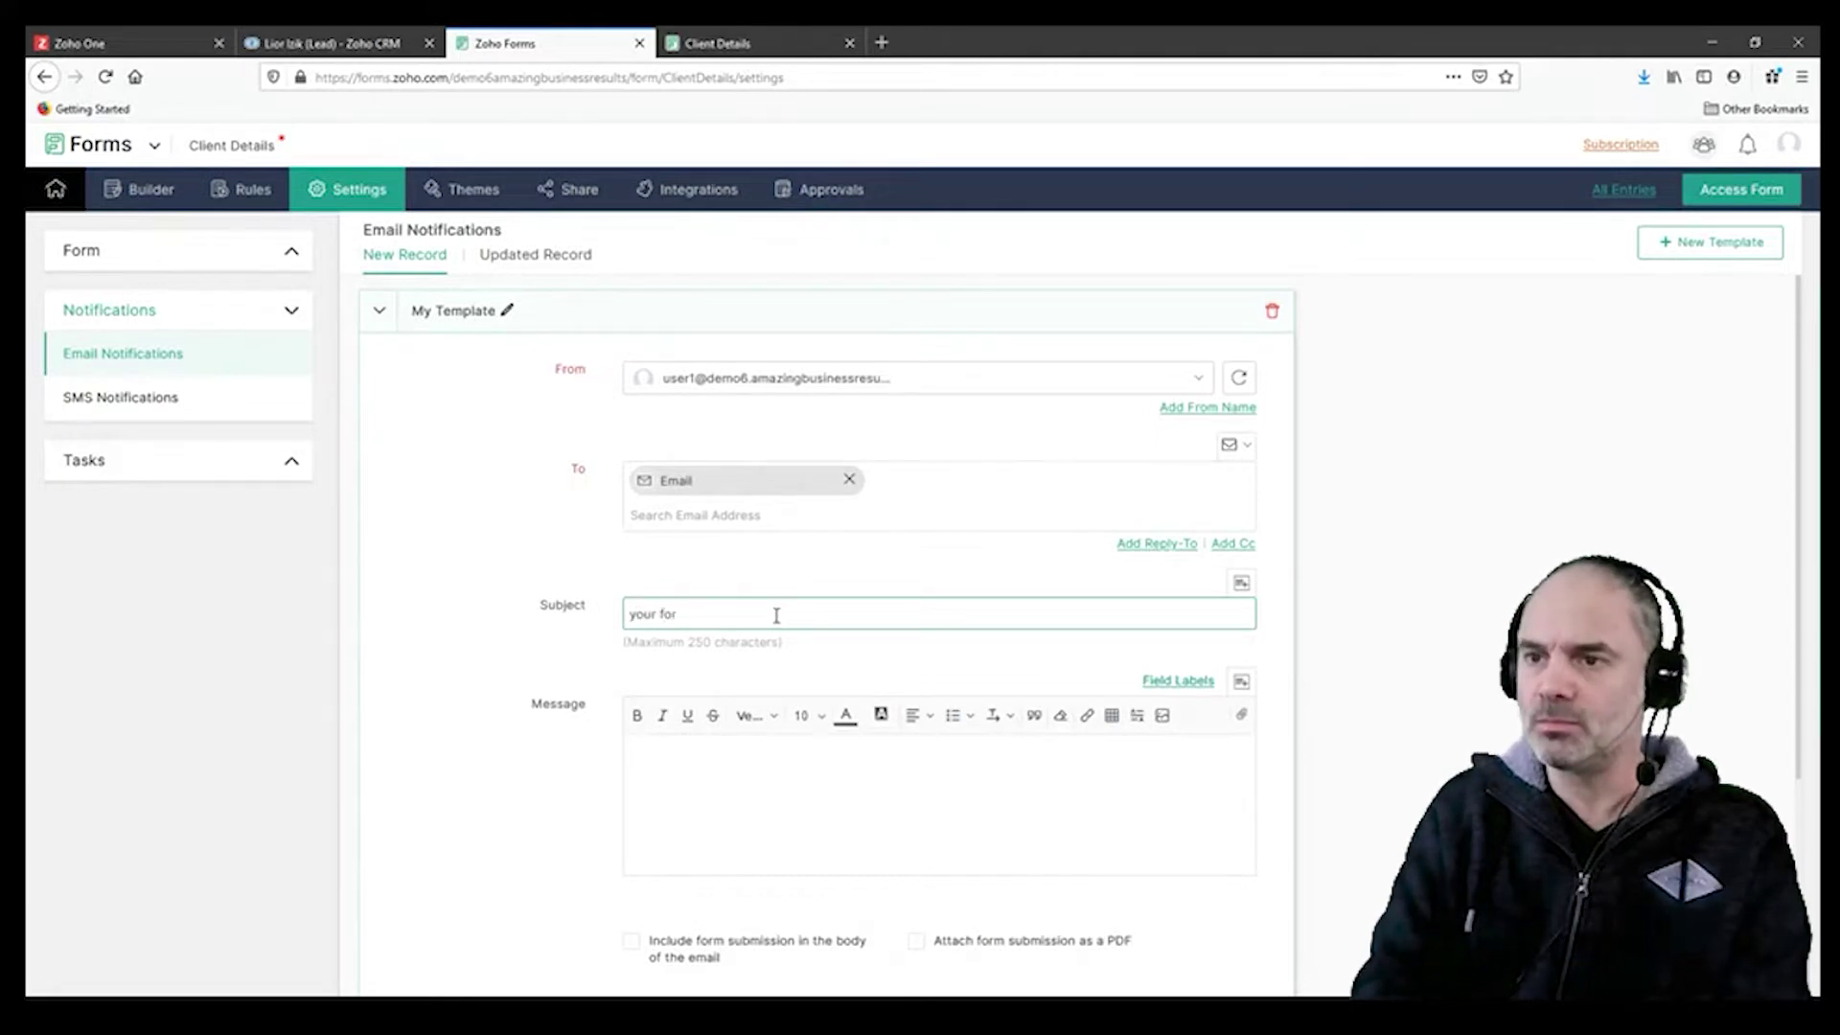
left_click(872, 795)
scroll(999, 823, "down", 3)
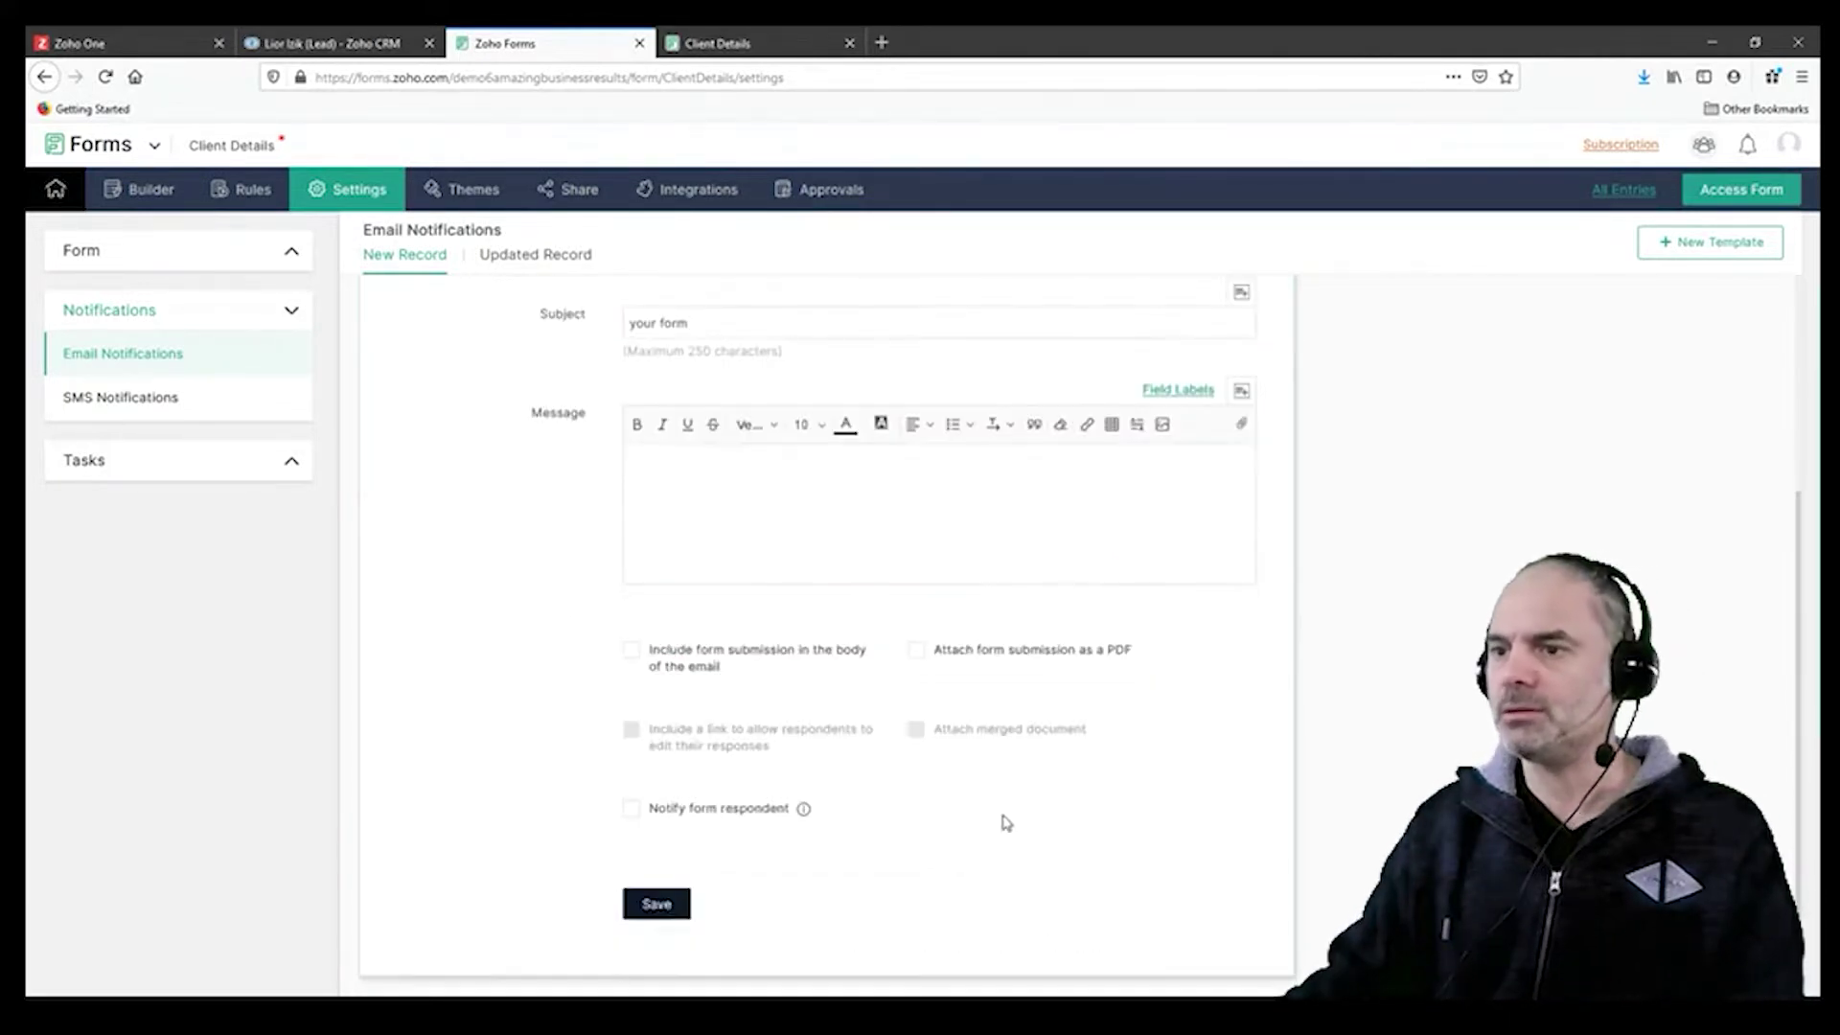
left_click(743, 656)
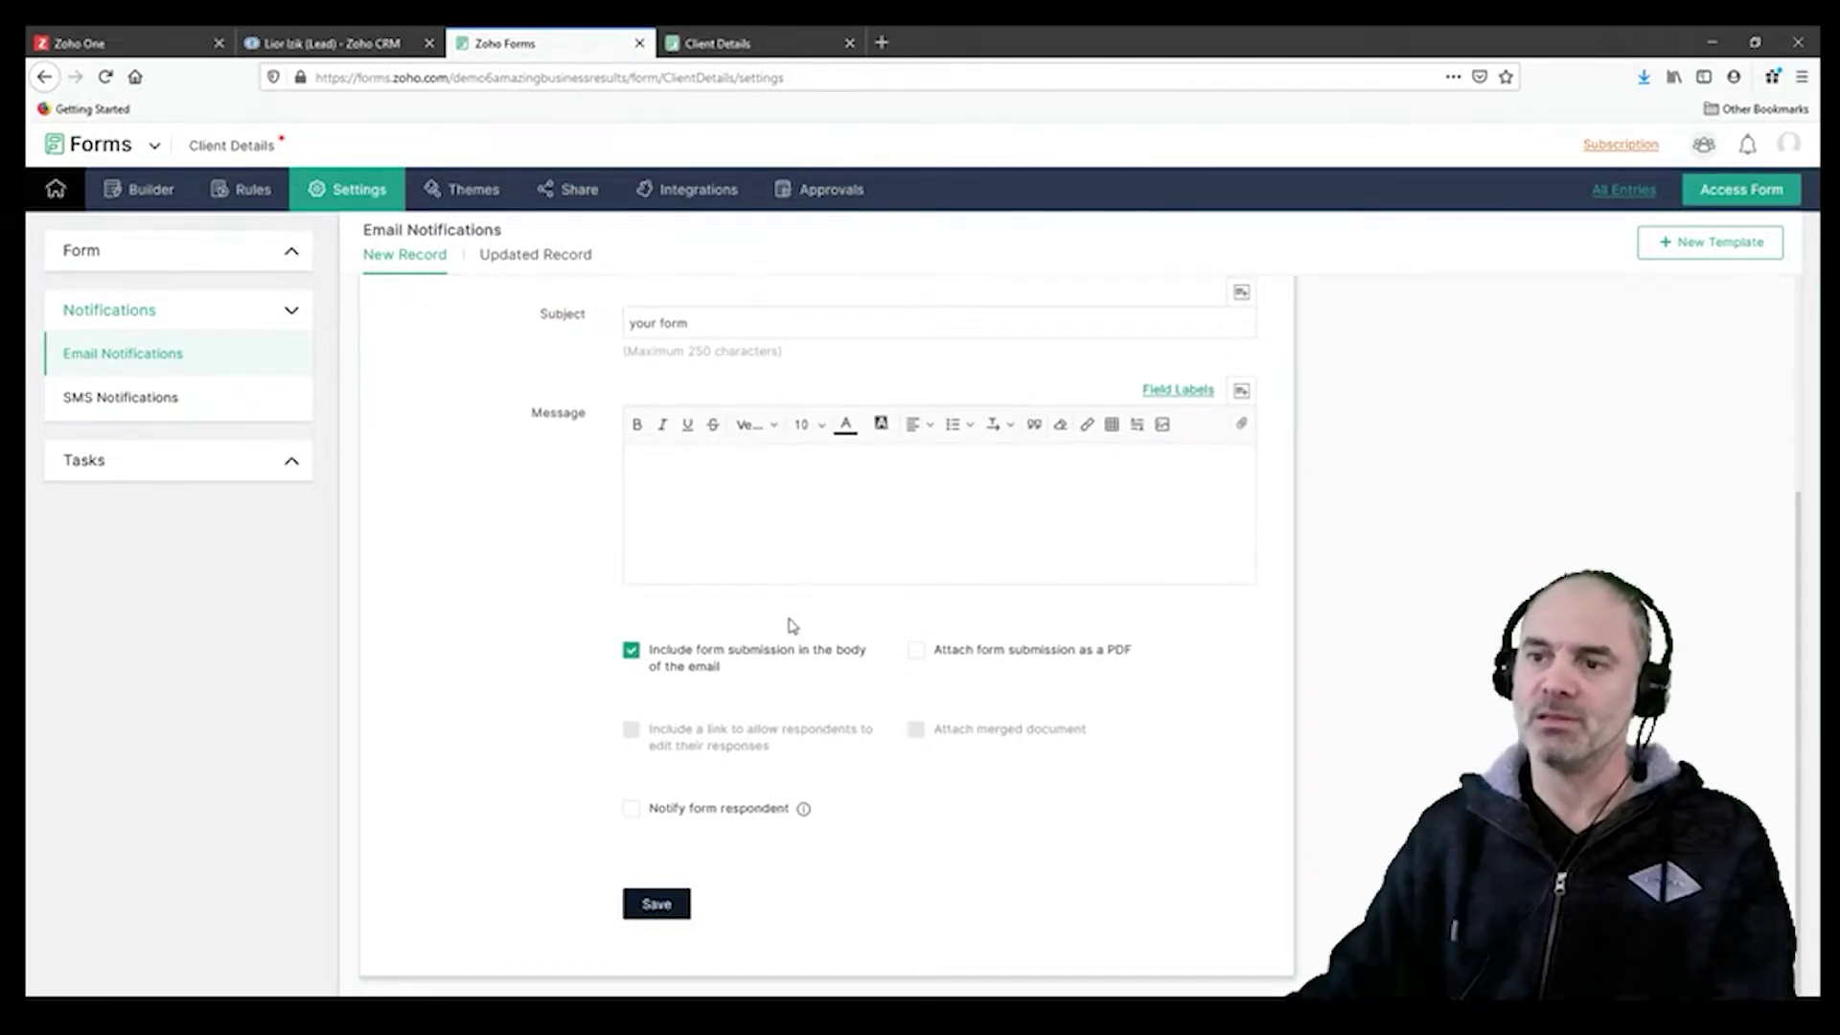
Step: Review the email notification template and examine the title and fields of the live Client Details form
scroll(1003, 545, "up", 2)
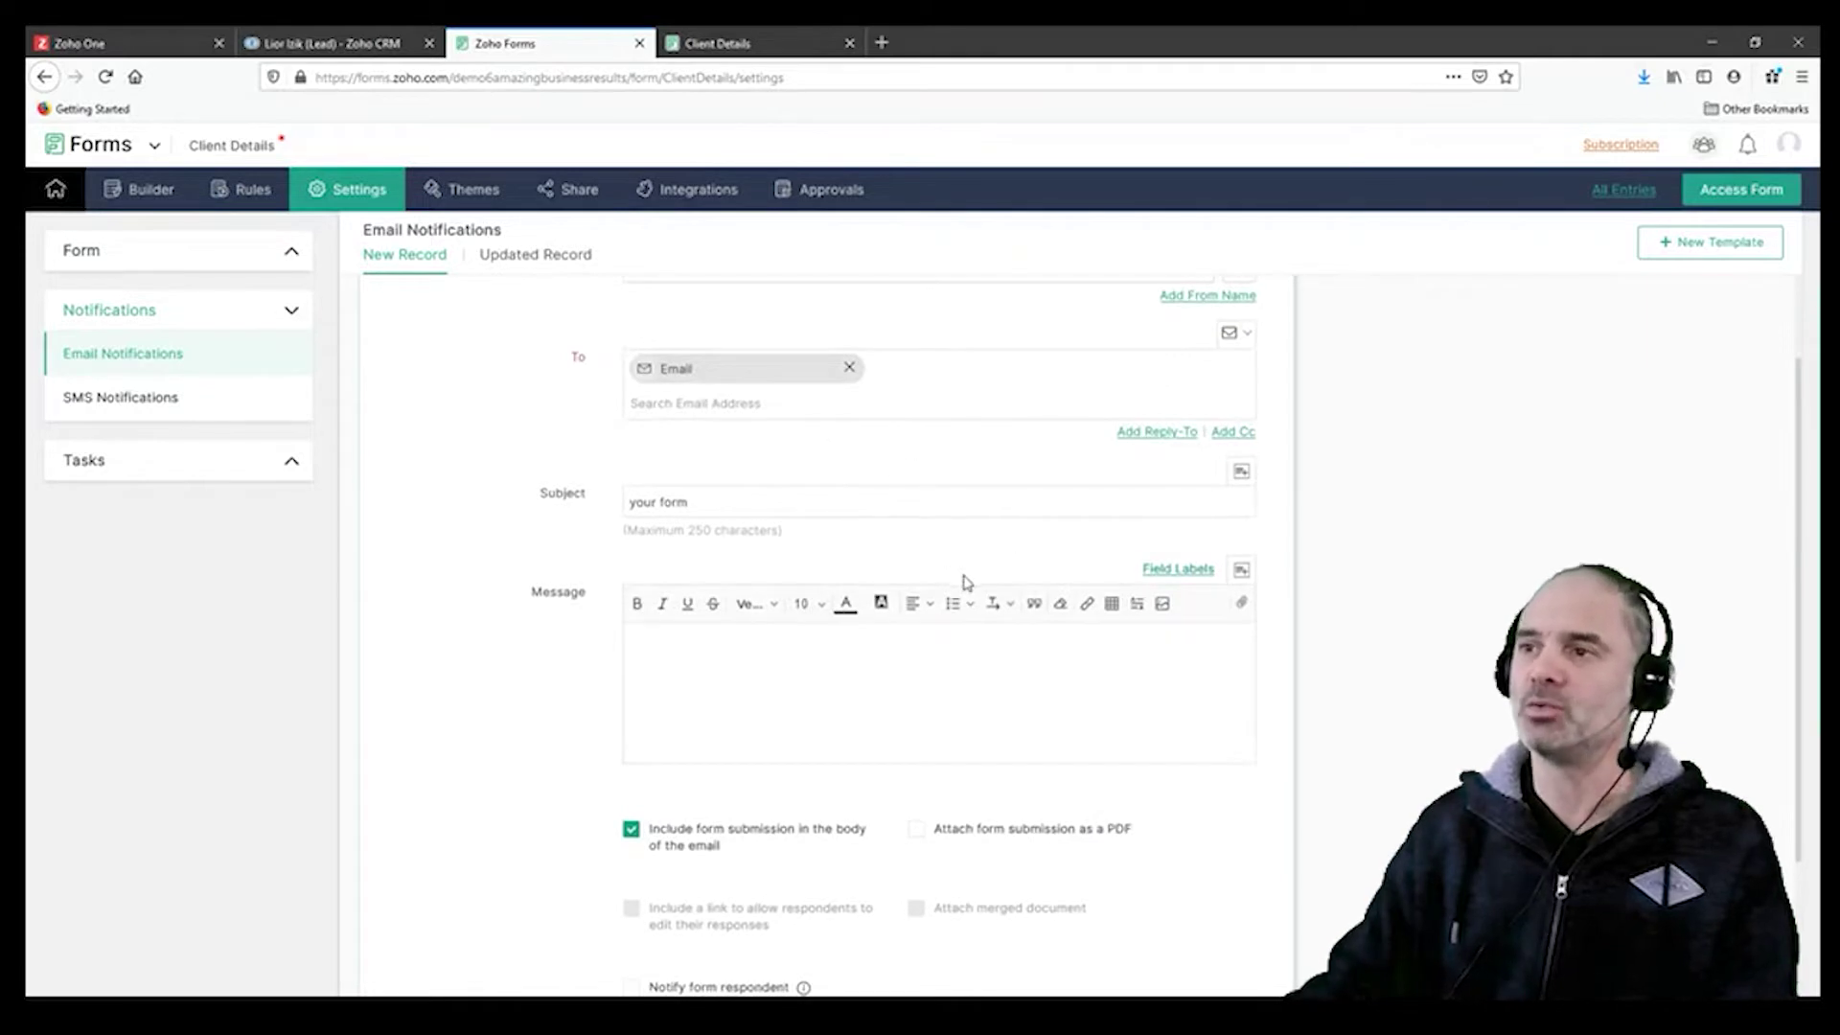
scroll(968, 565, "up", 1)
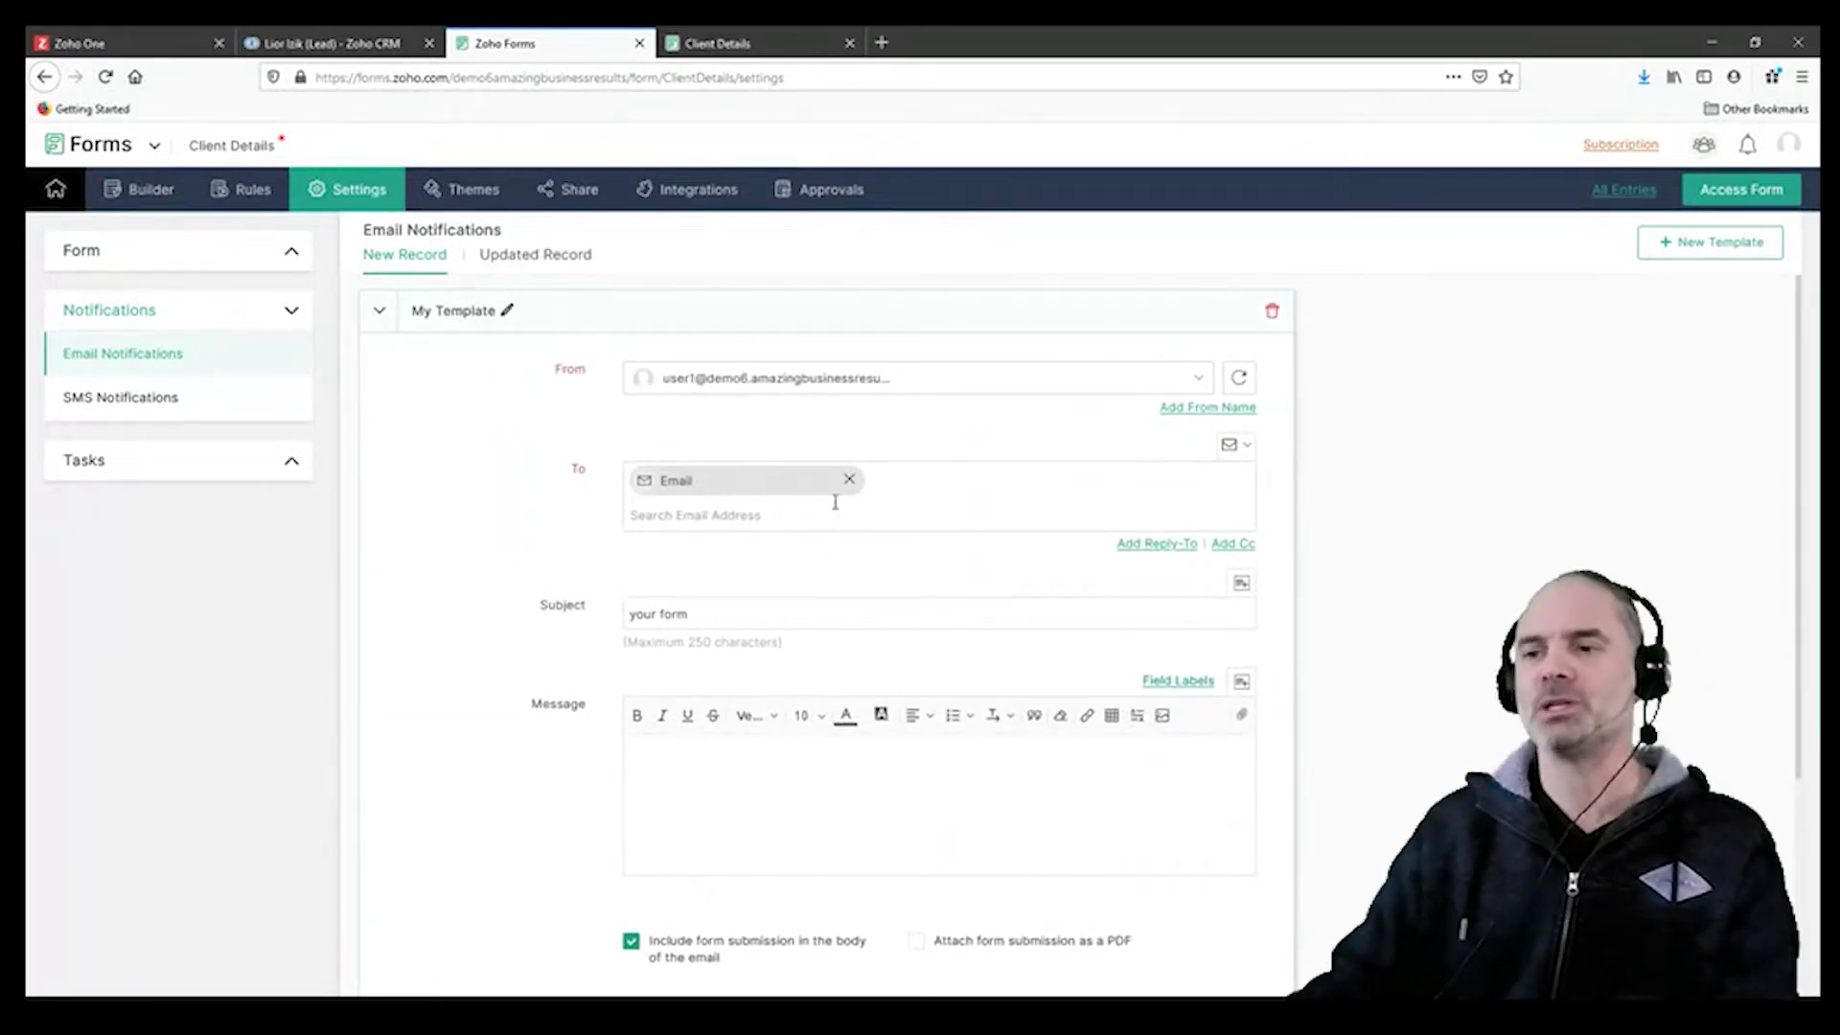
scroll(821, 566, "down", 3)
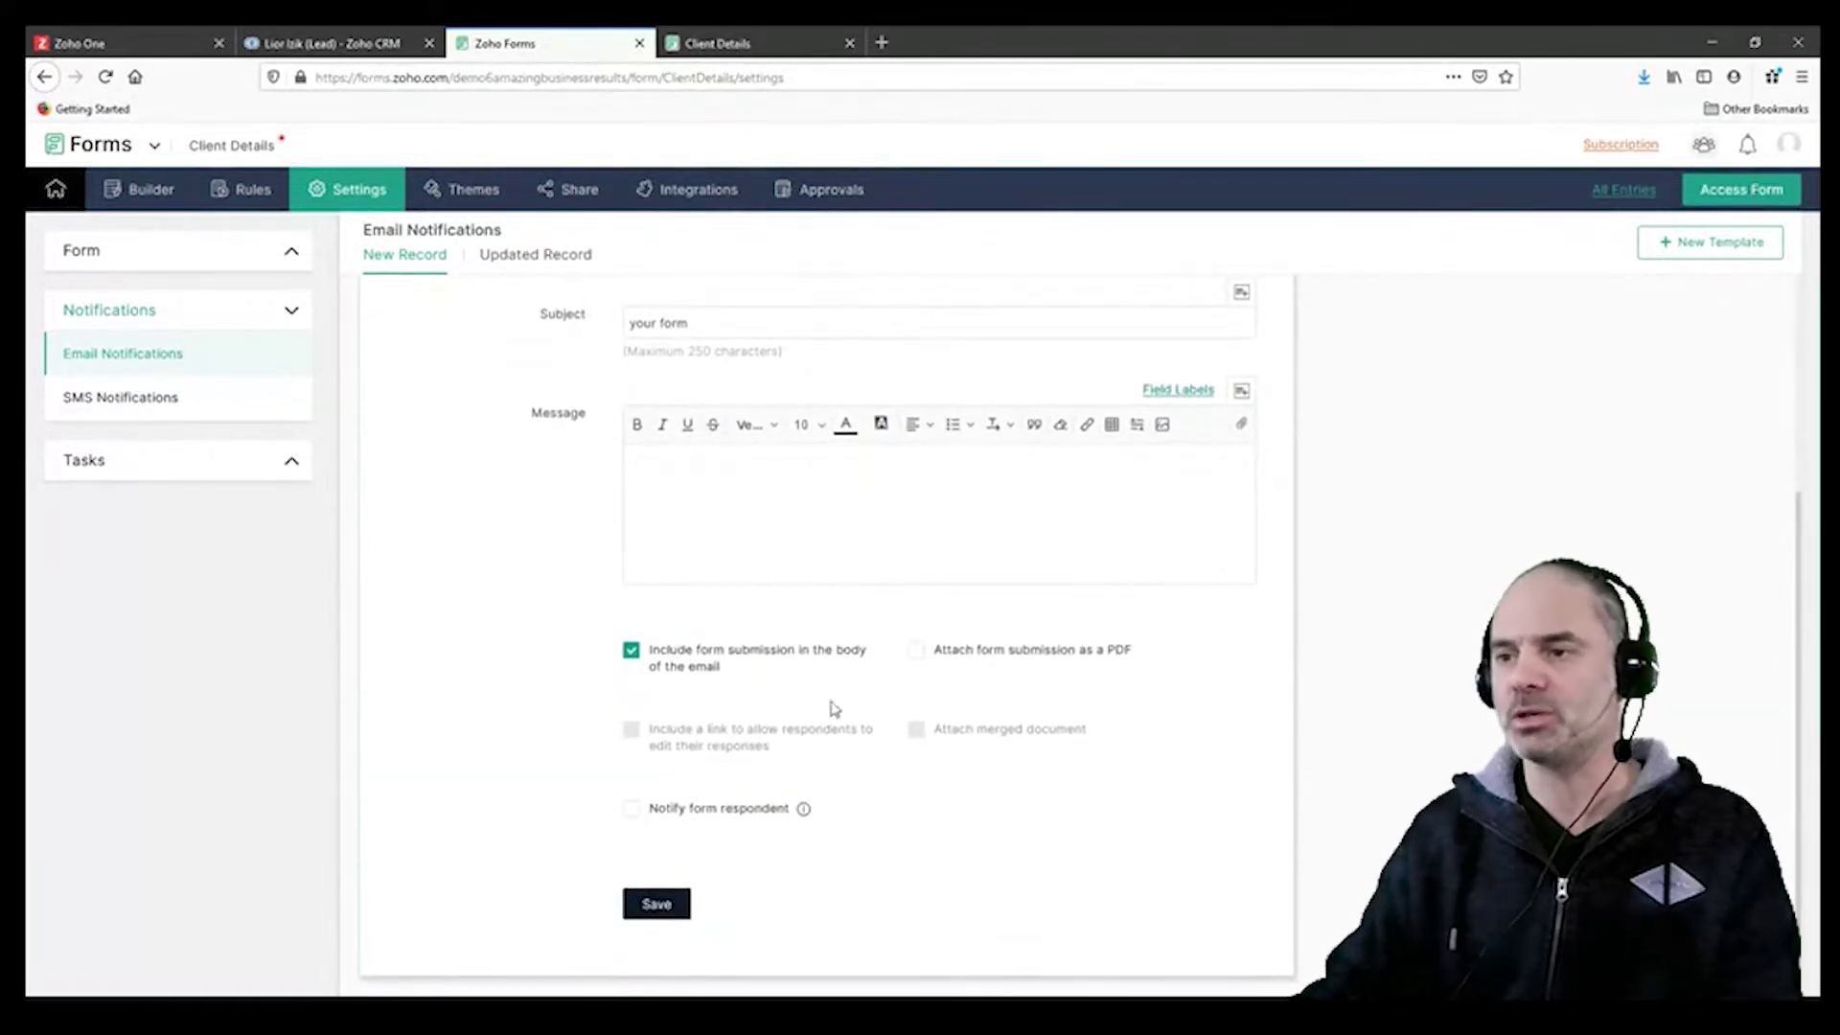
scroll(891, 709, "up", 3)
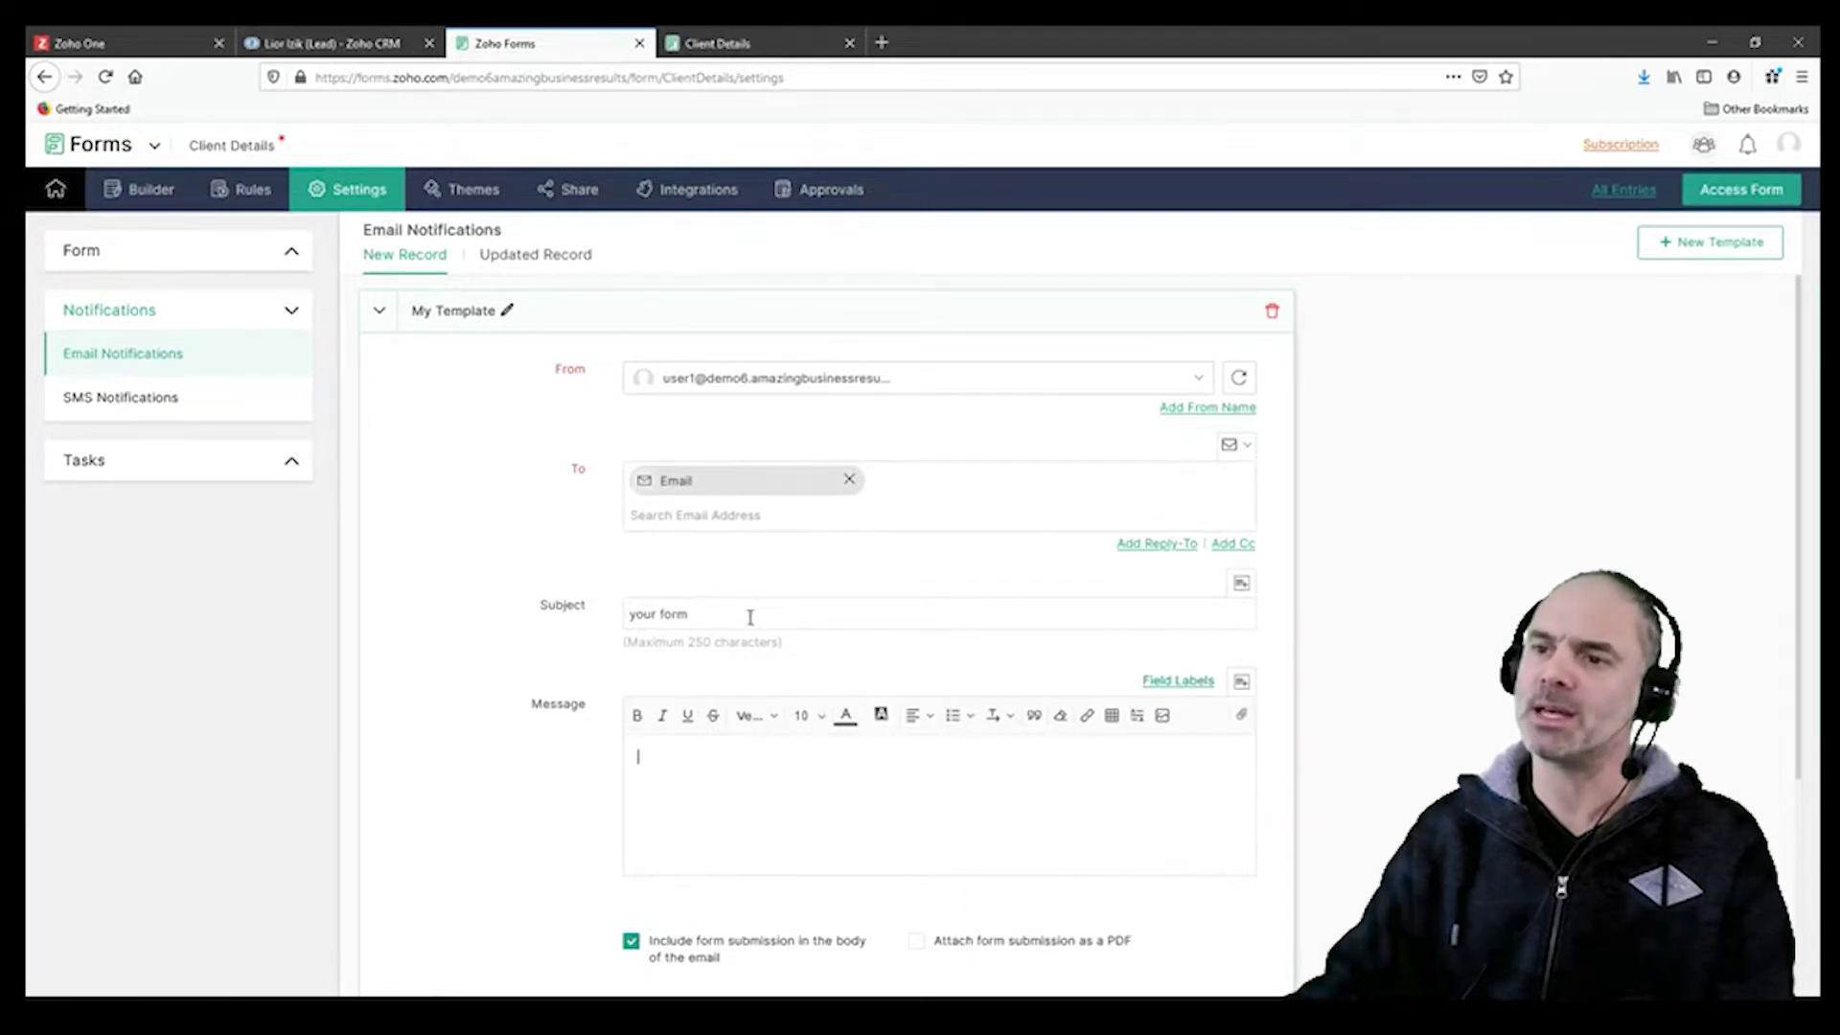
scroll(794, 686, "down", 1)
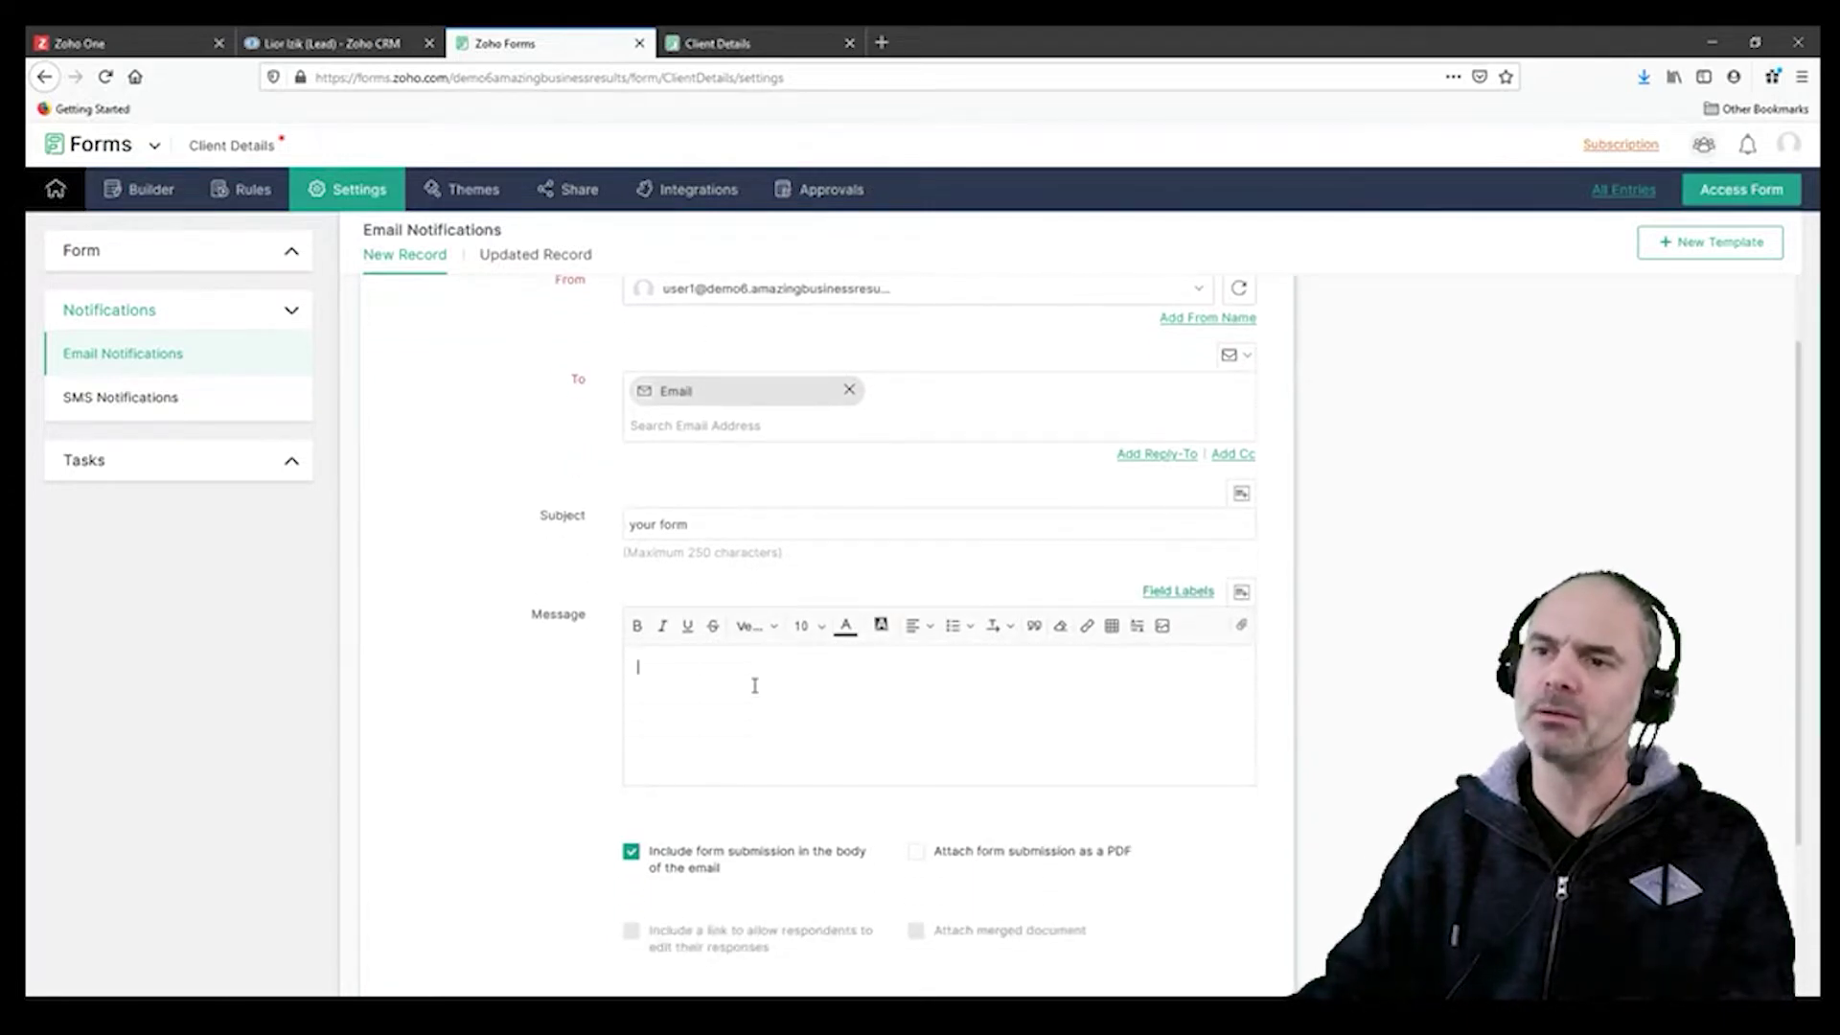
left_click(735, 46)
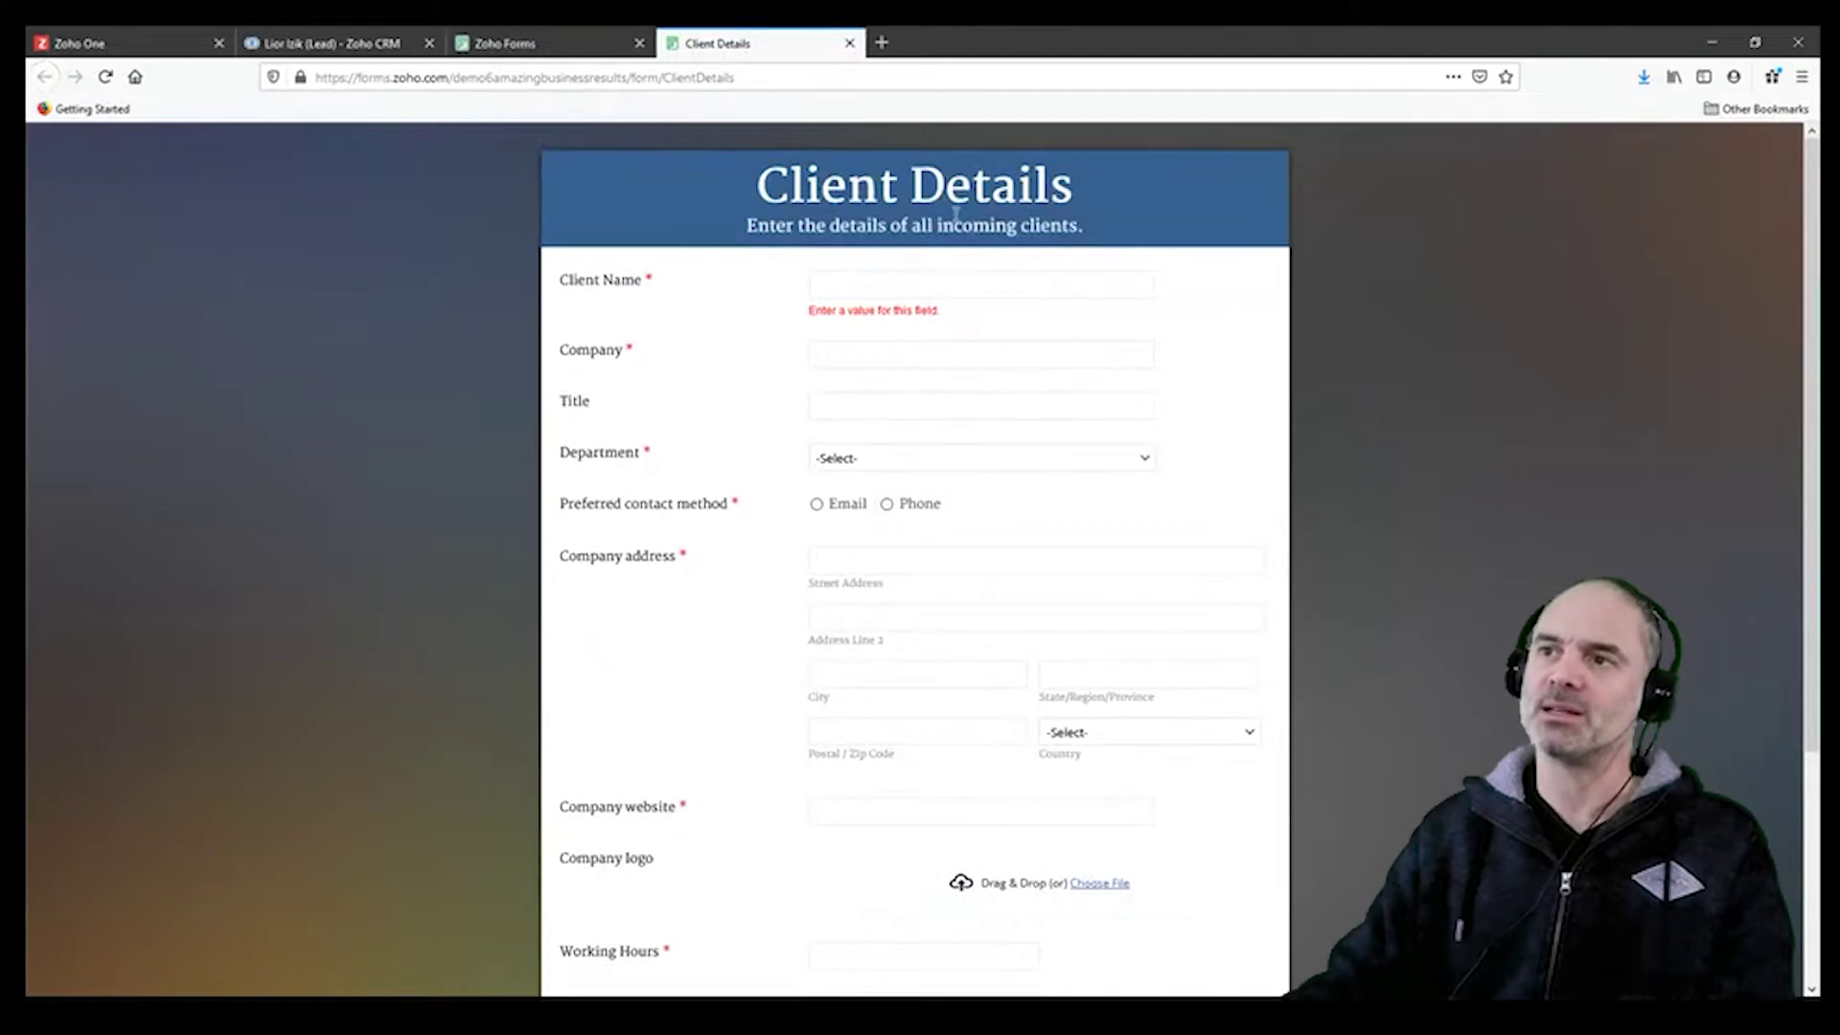
left_click_drag(749, 189, 1138, 206)
left_click(1323, 289)
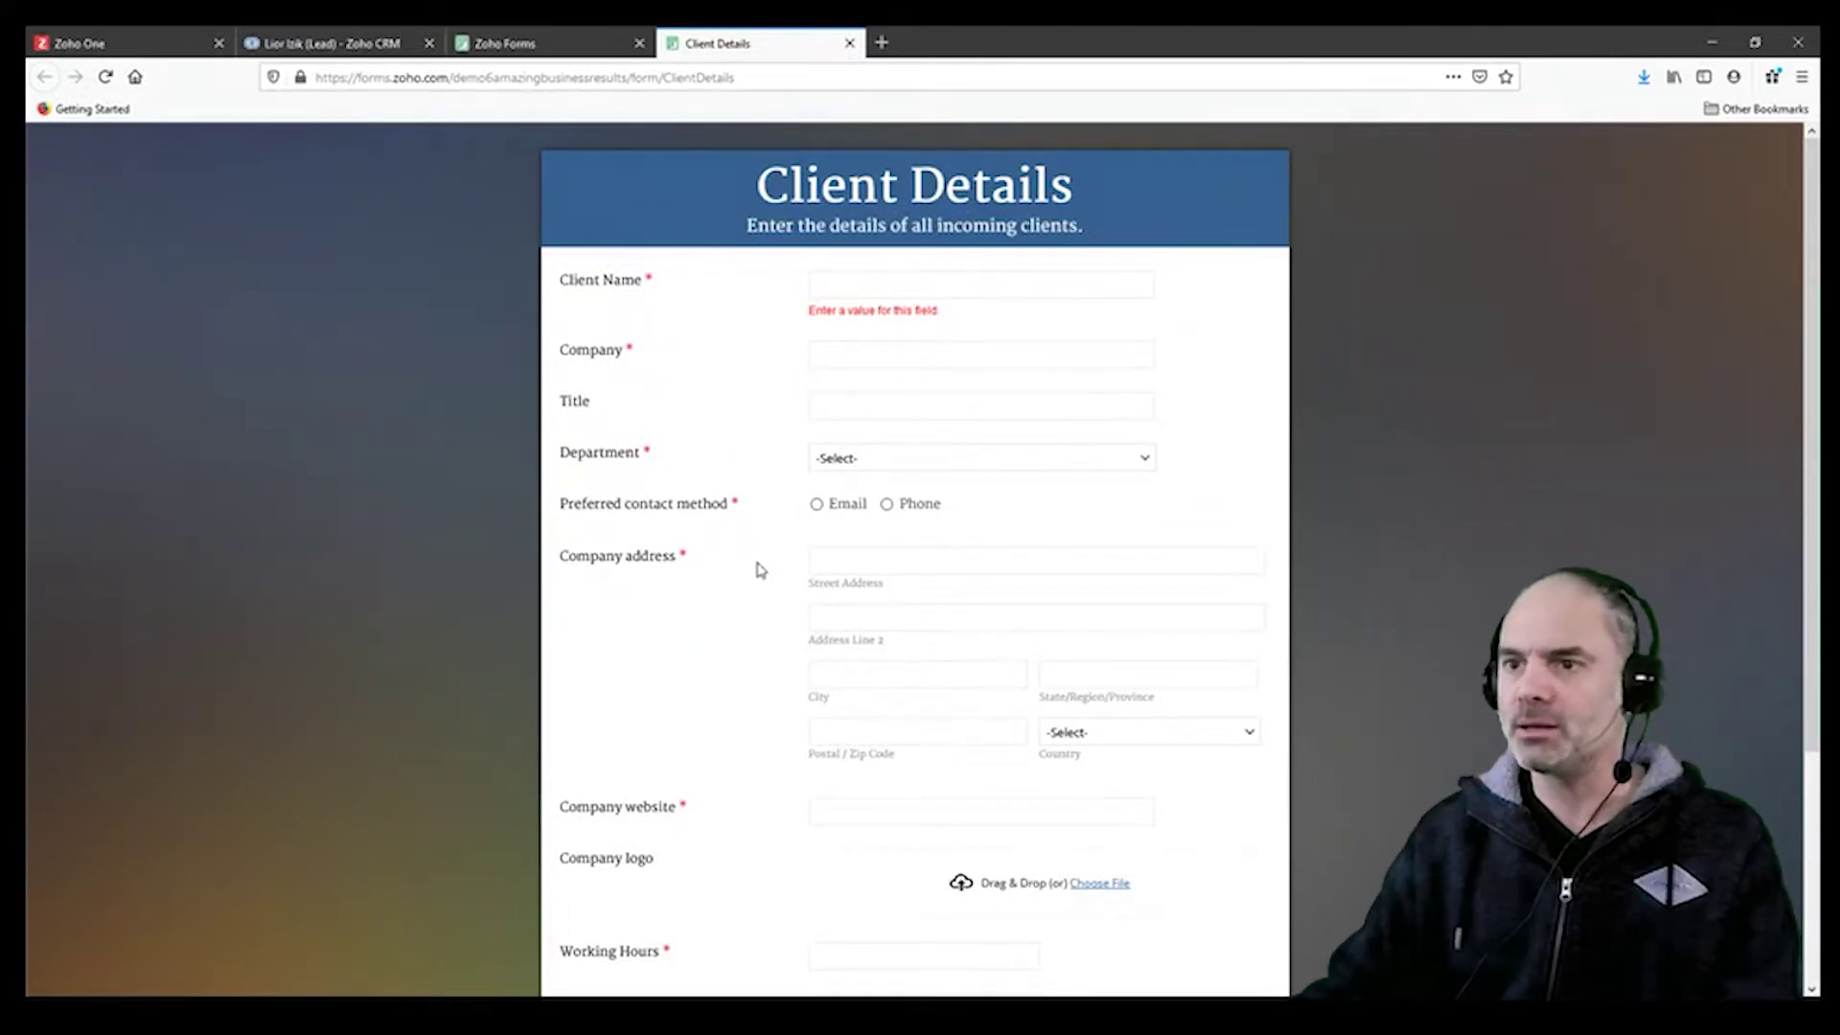
scroll(801, 575, "down", 3)
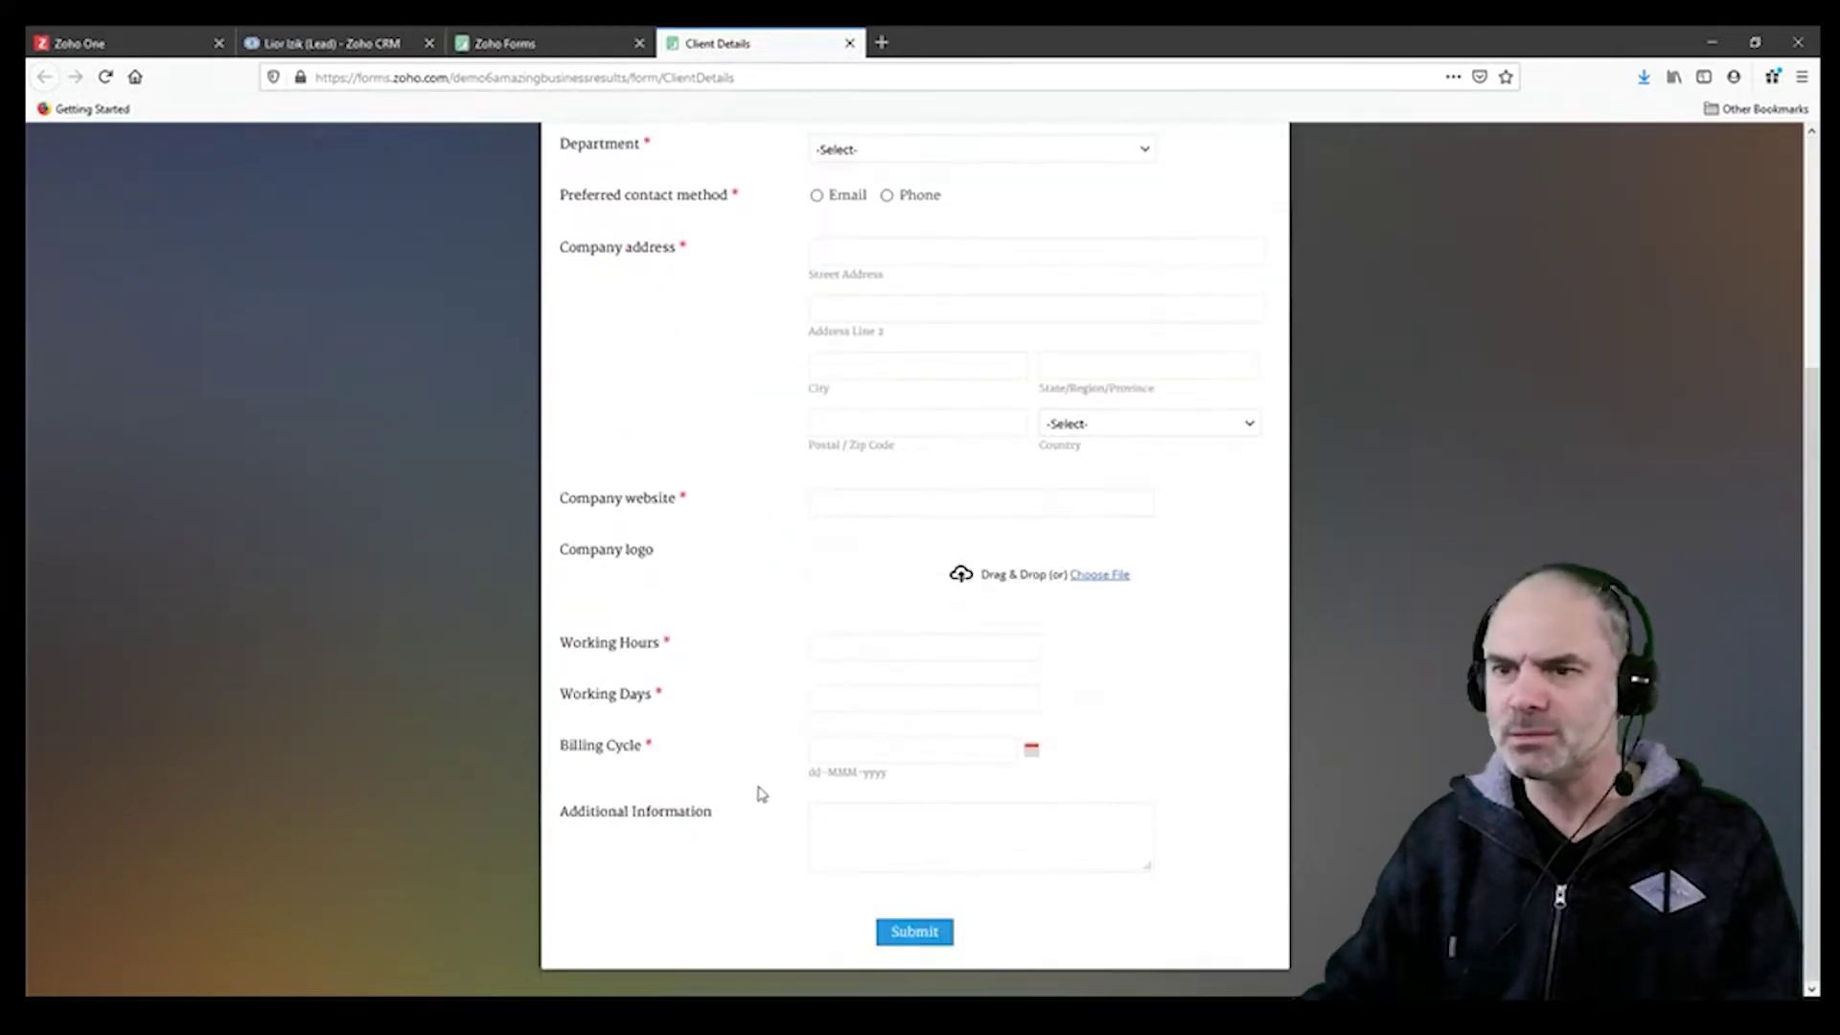
scroll(742, 659, "up", 3)
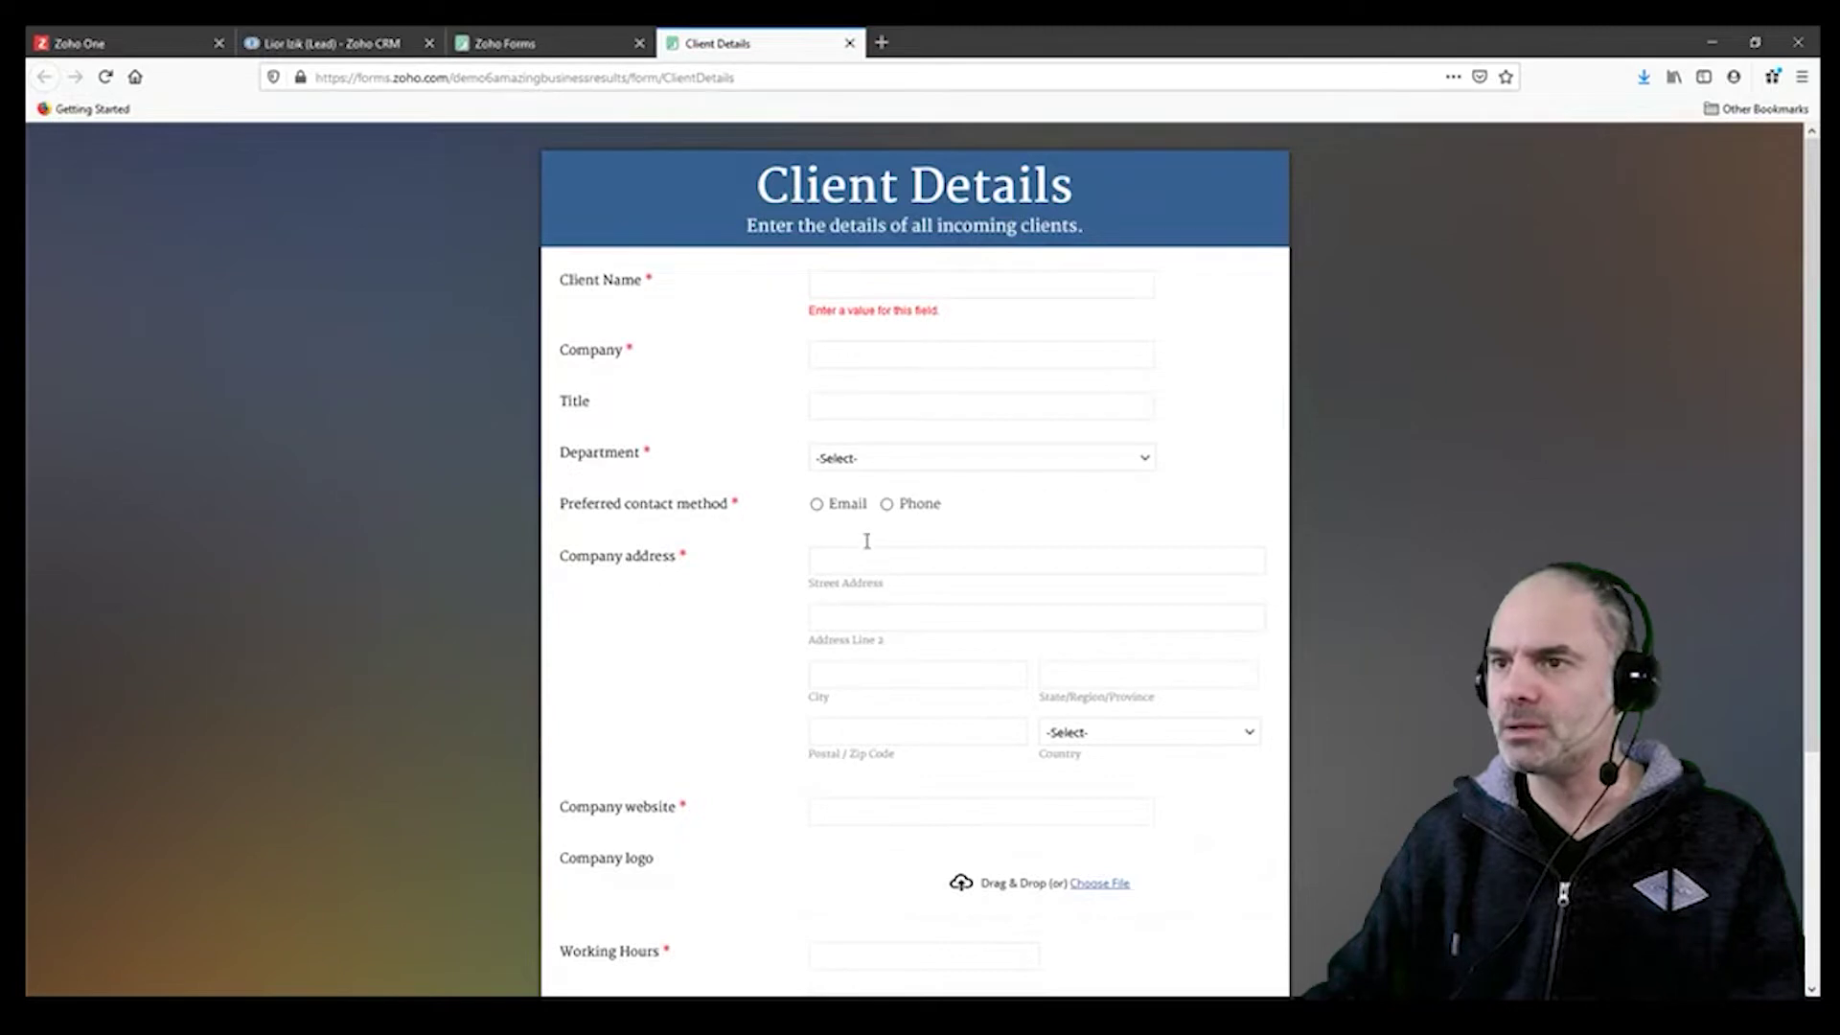
Step: Choose Email as the preferred contact method on the live Client Details form and activate the Email field for entry
left_click(820, 507)
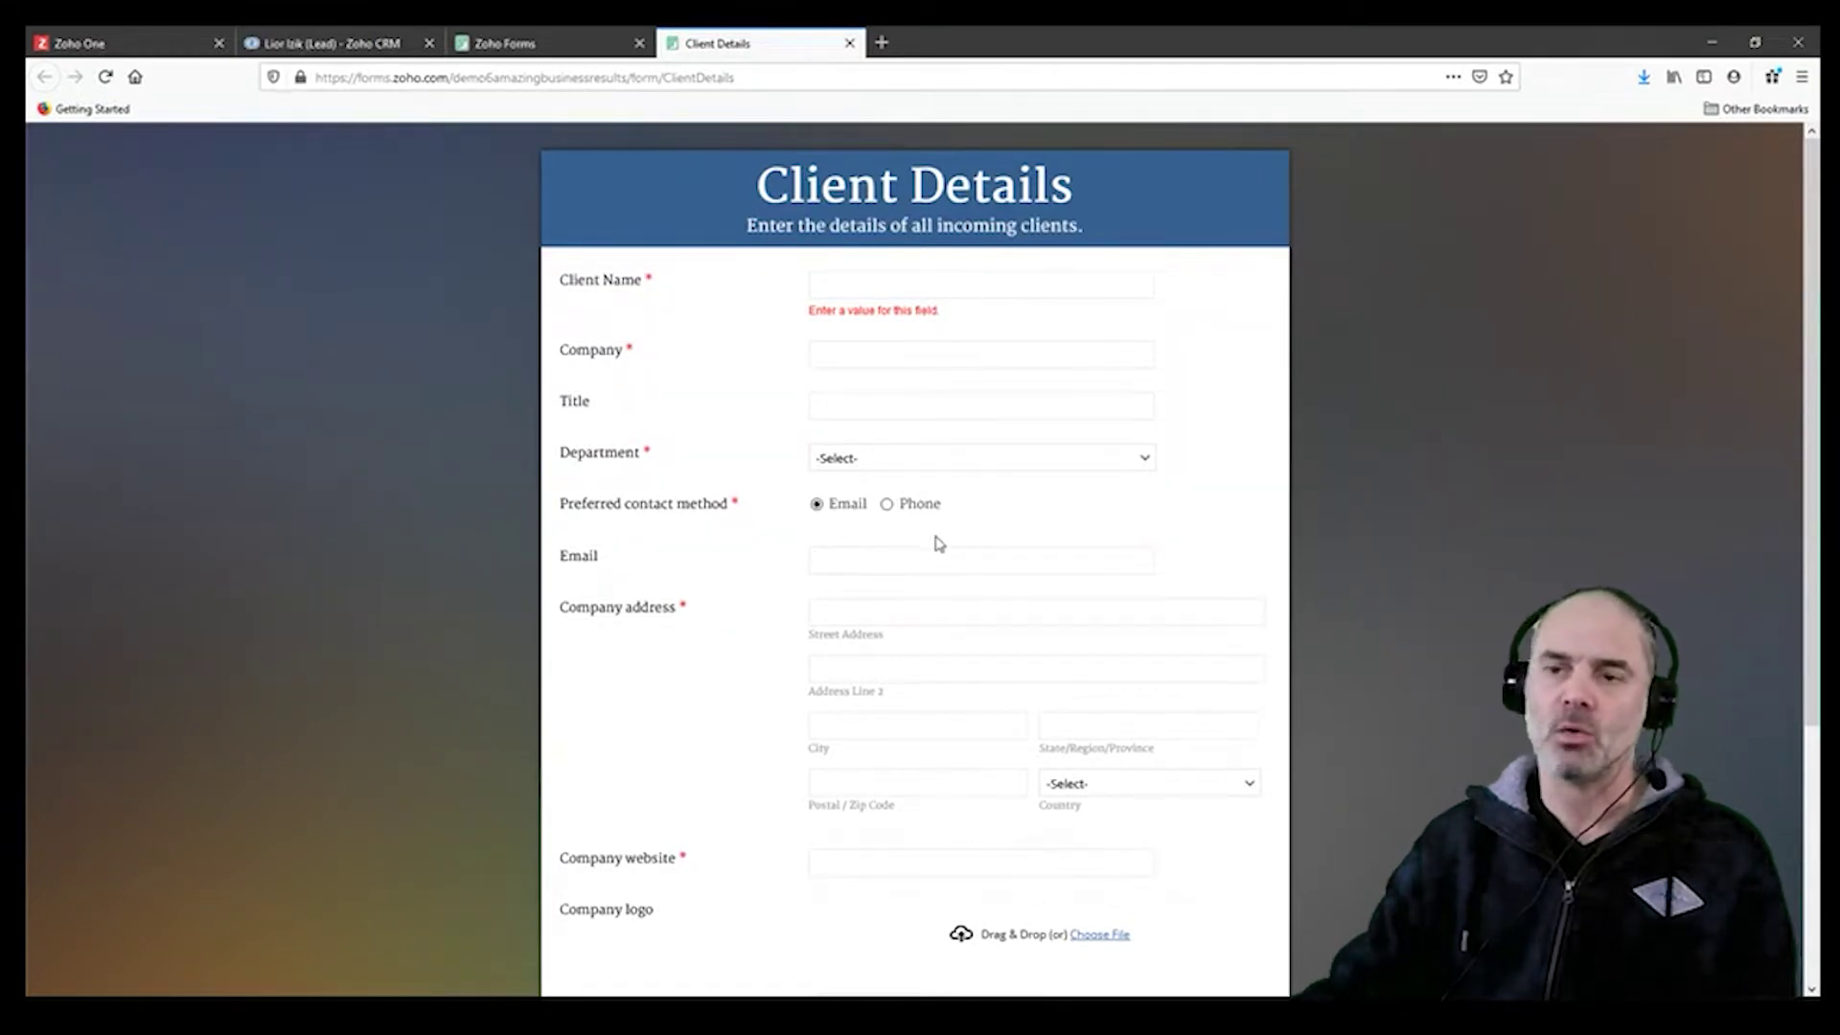
left_click_drag(610, 562, 571, 572)
left_click(563, 566)
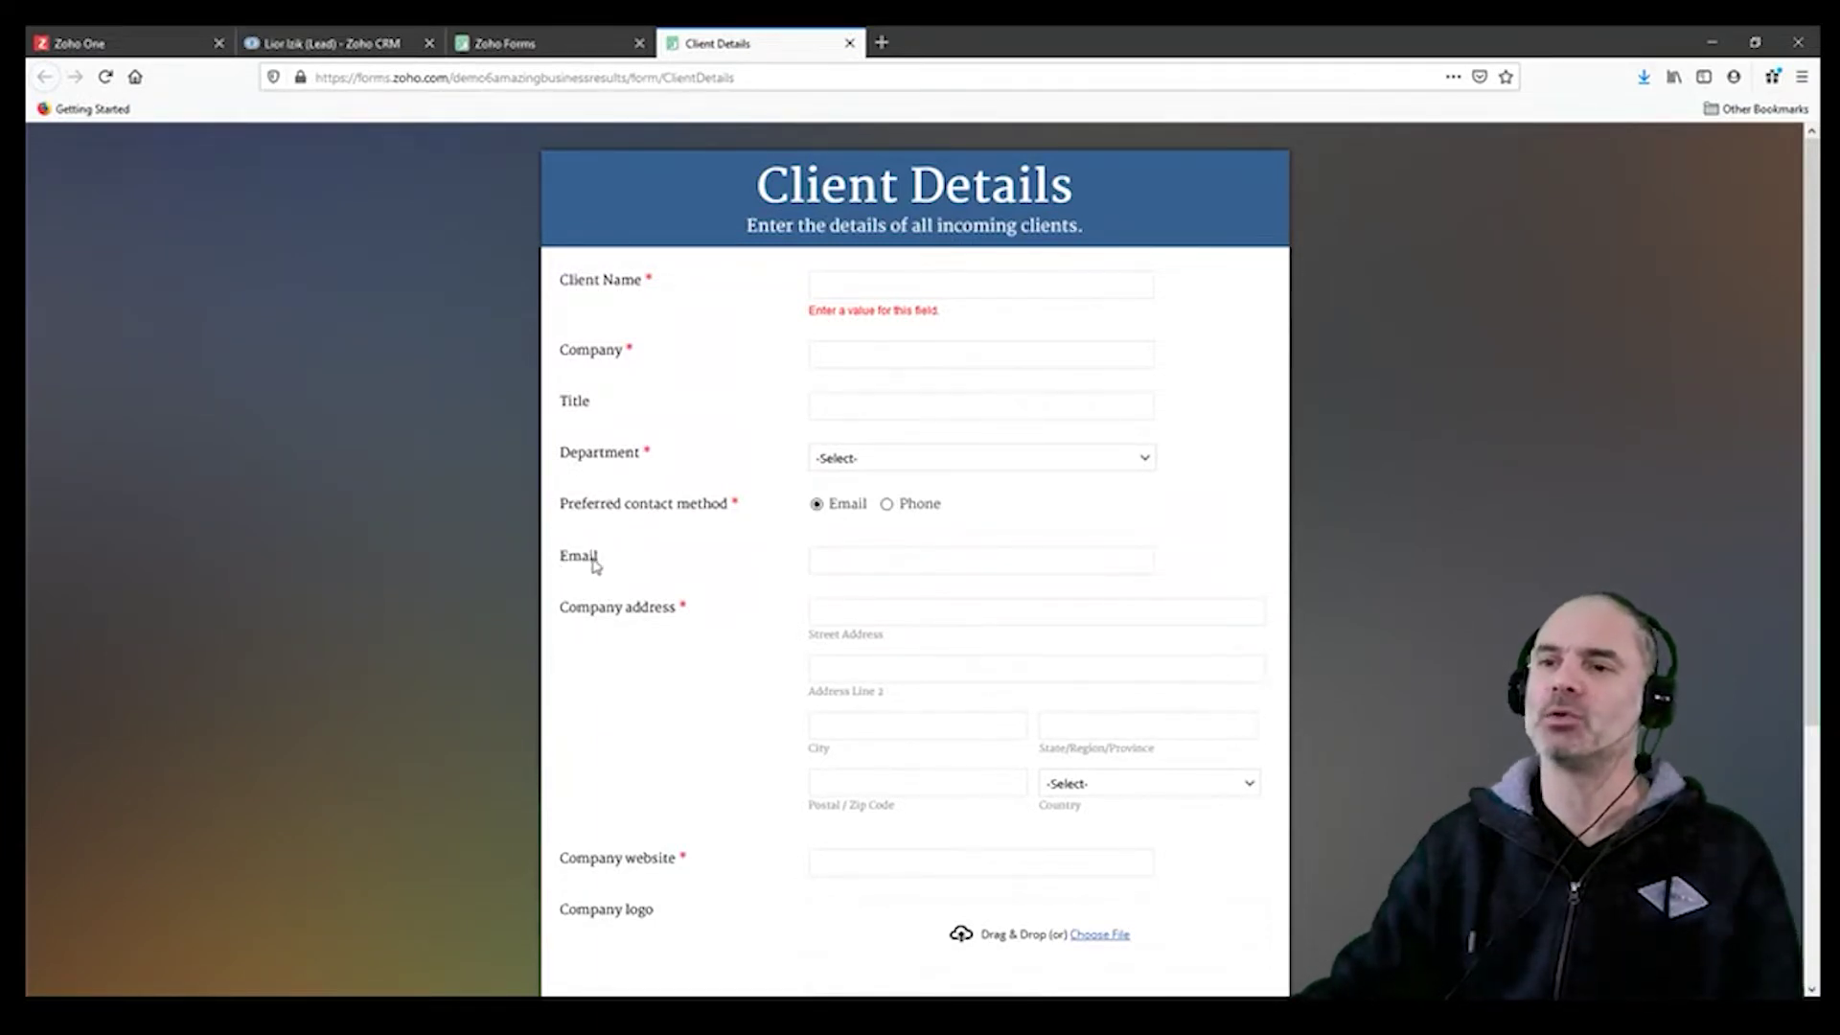
double_click(567, 562)
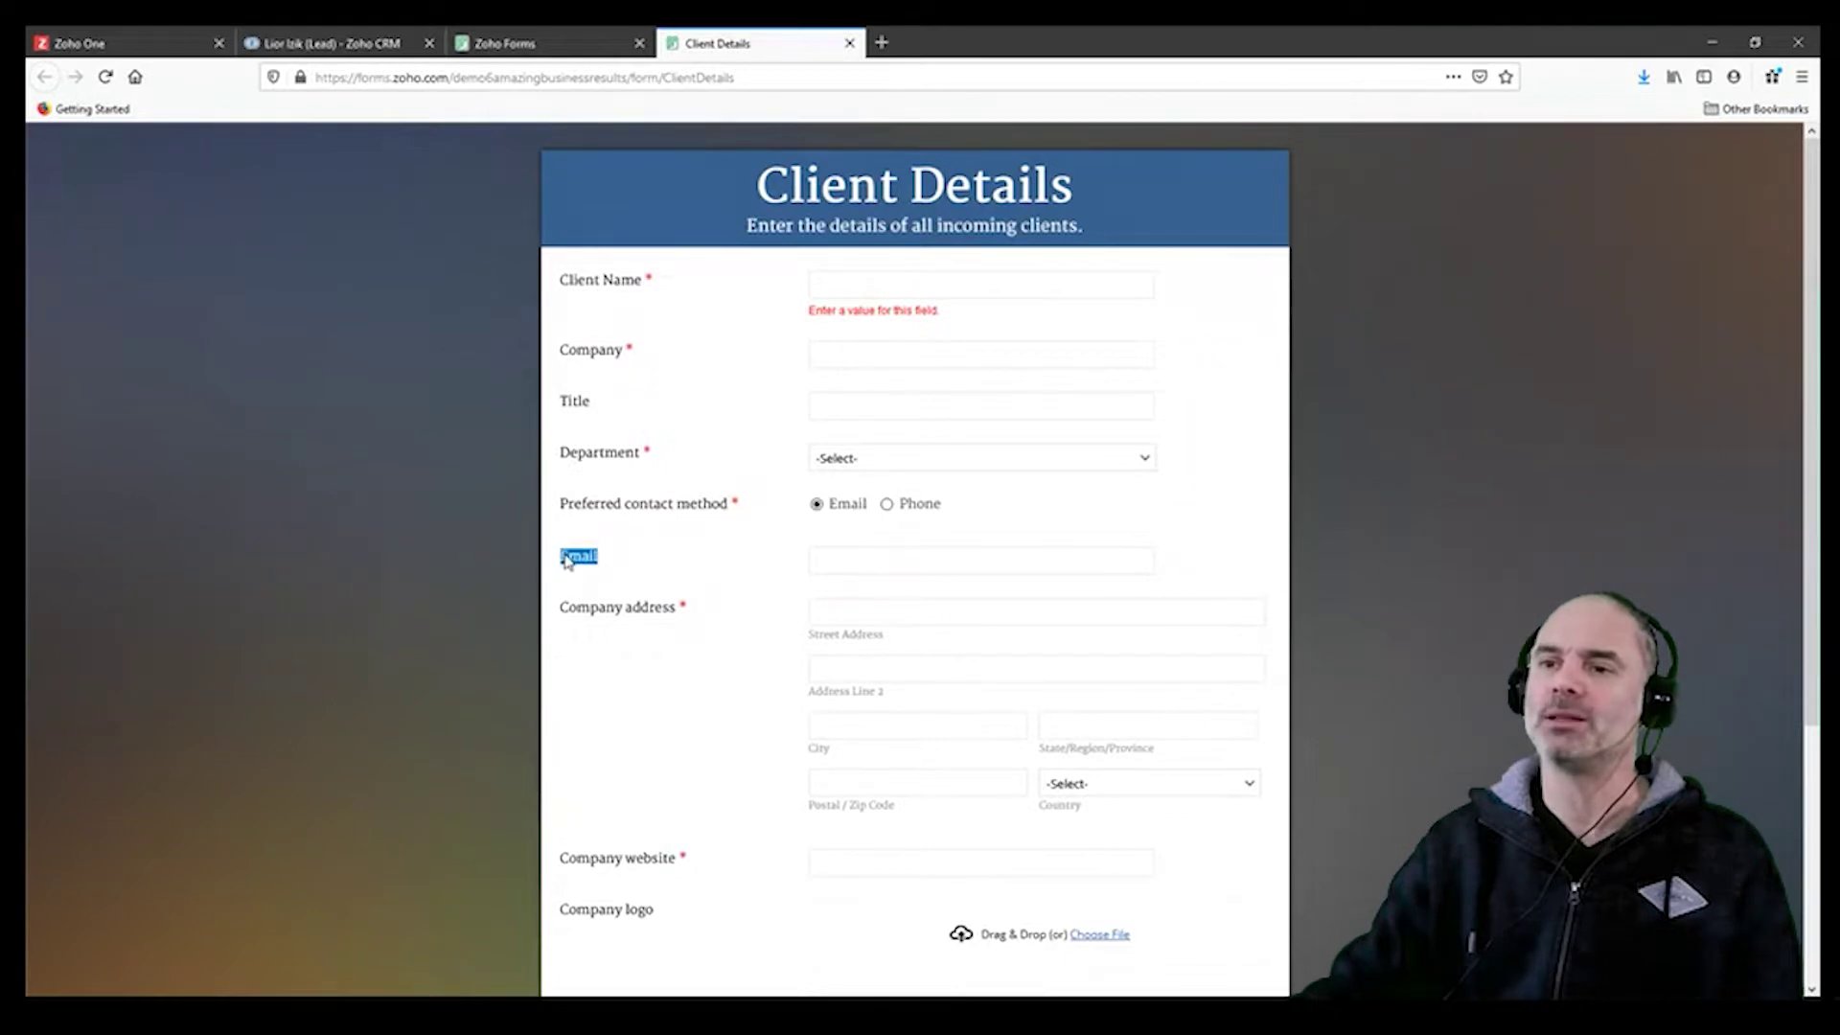
left_click(920, 562)
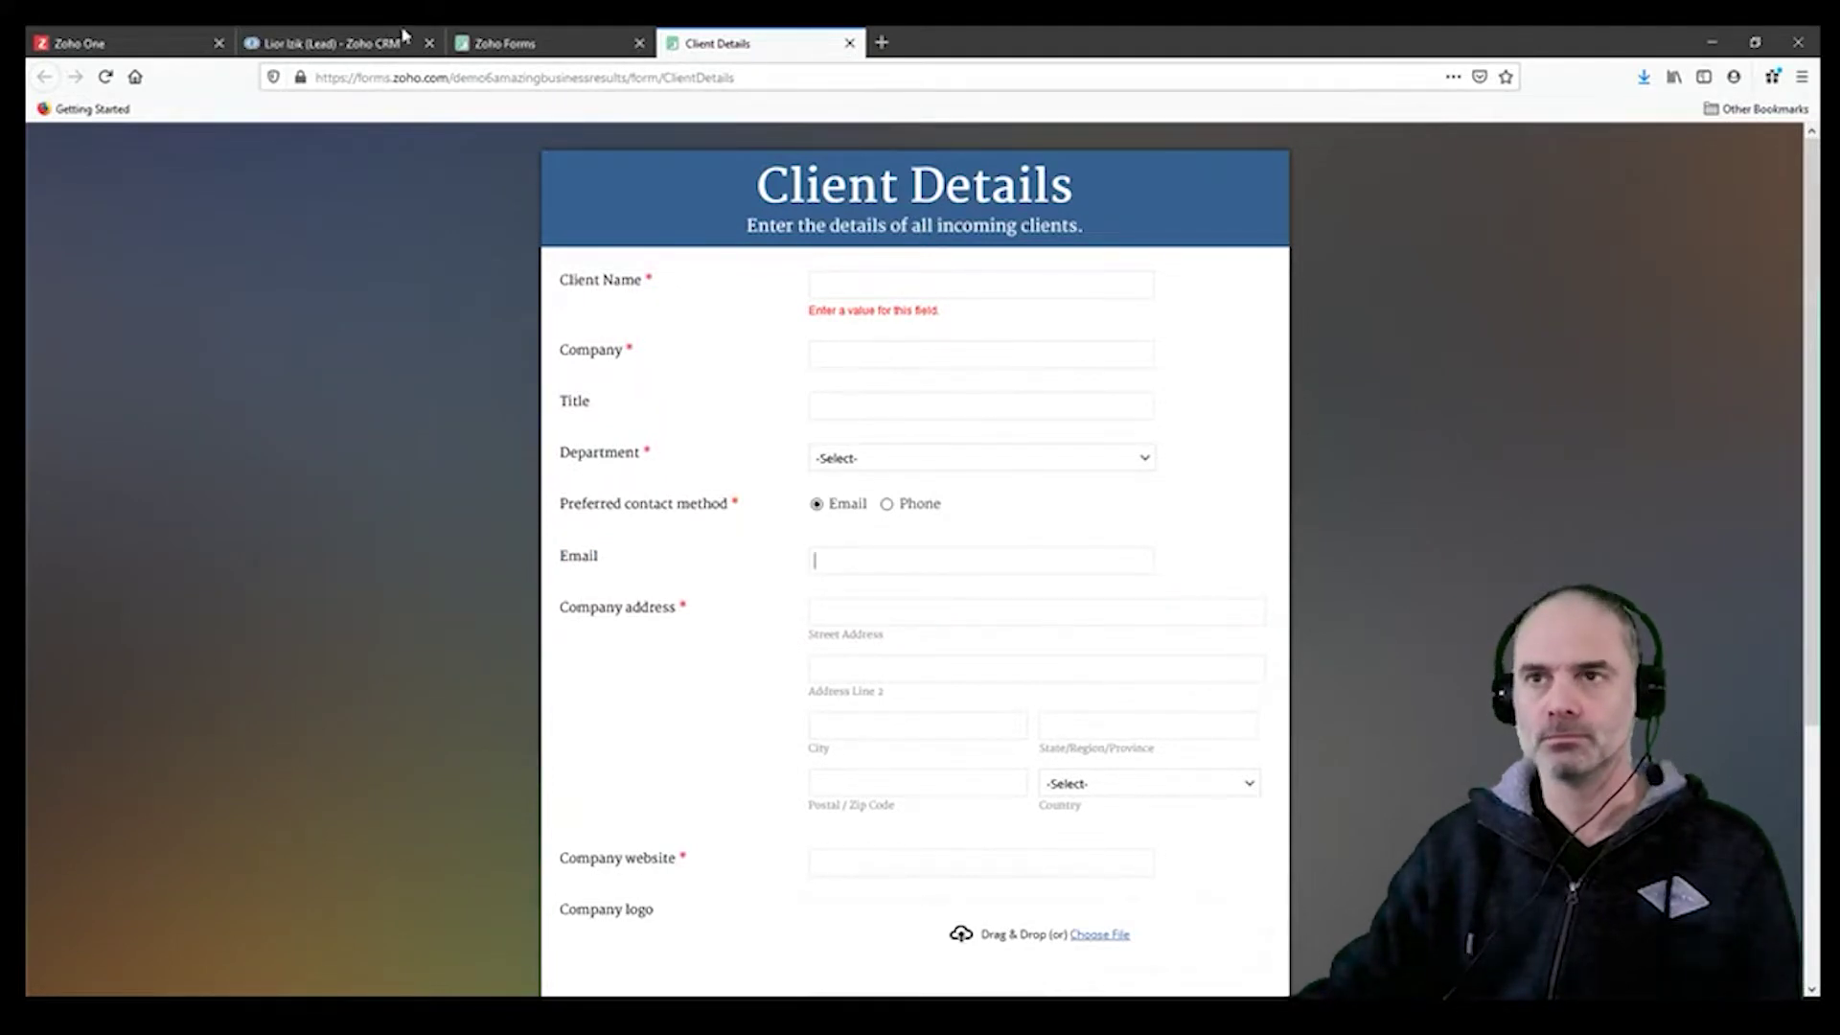
Step: Switch to the open lead in Zoho CRM and bring up a new email to that lead over the record page
left_click(354, 42)
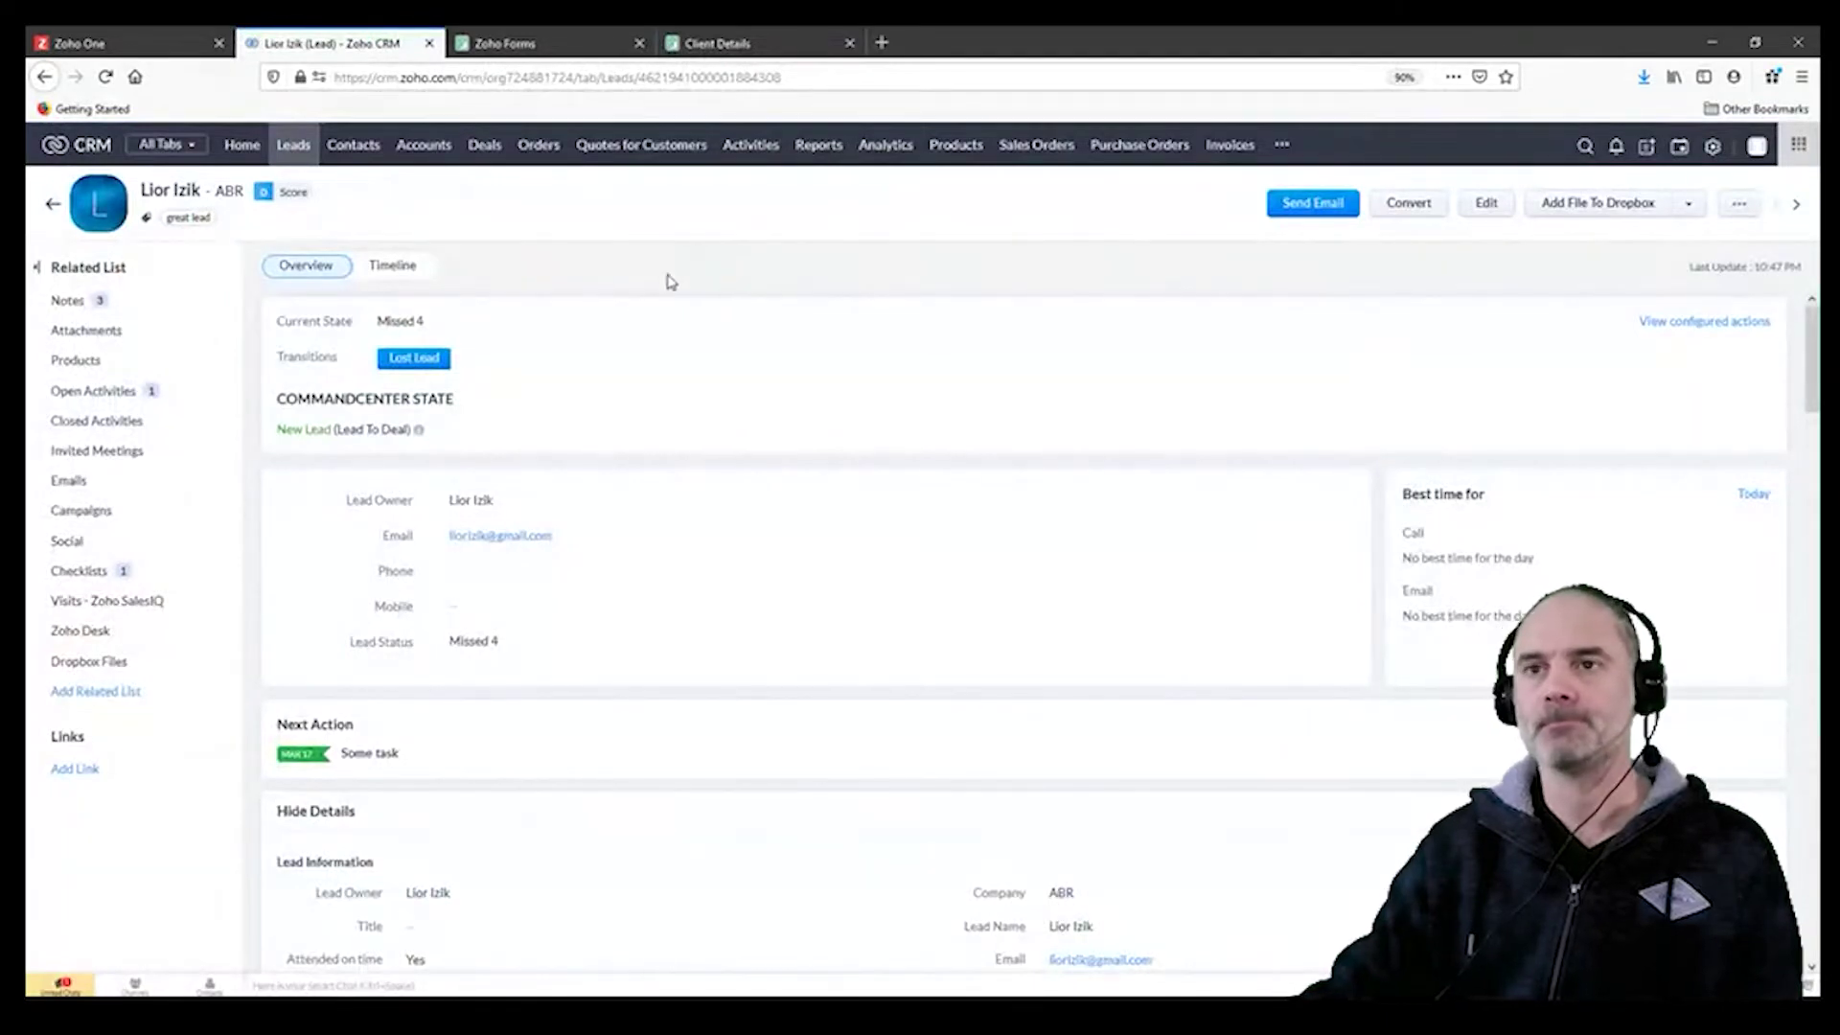
left_click(1289, 217)
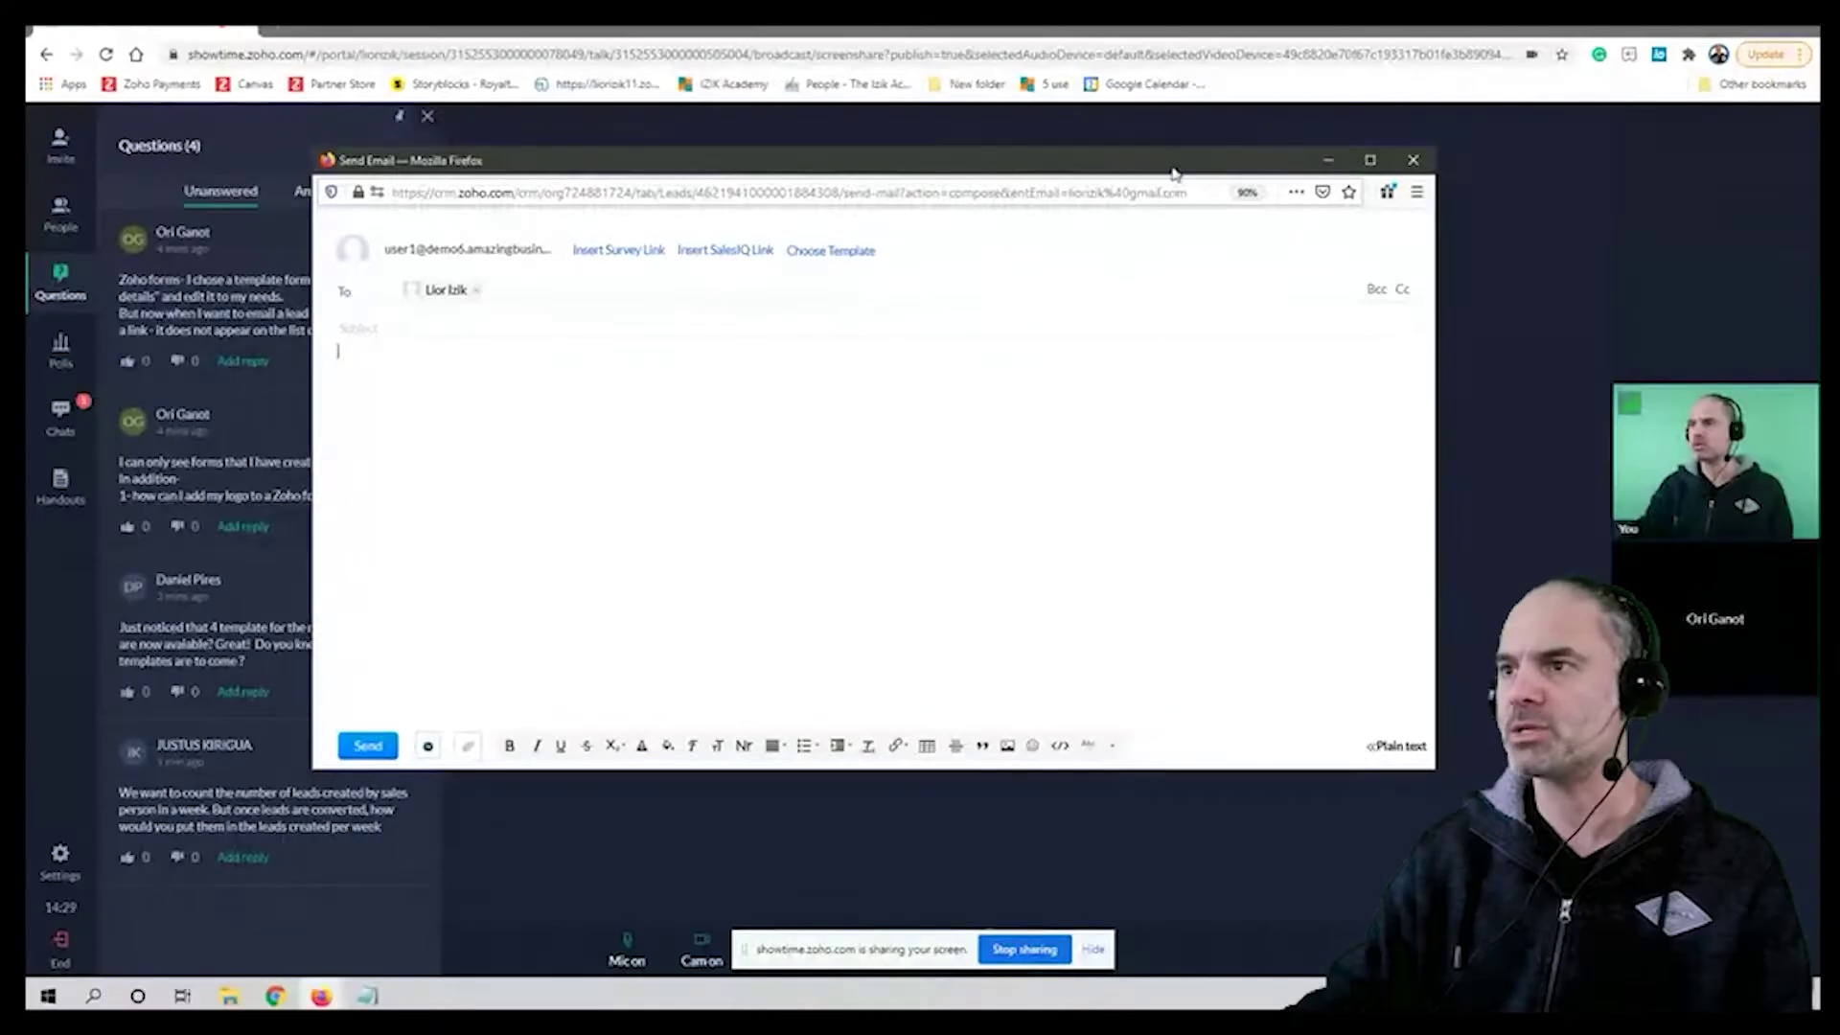
key("alt+Tab")
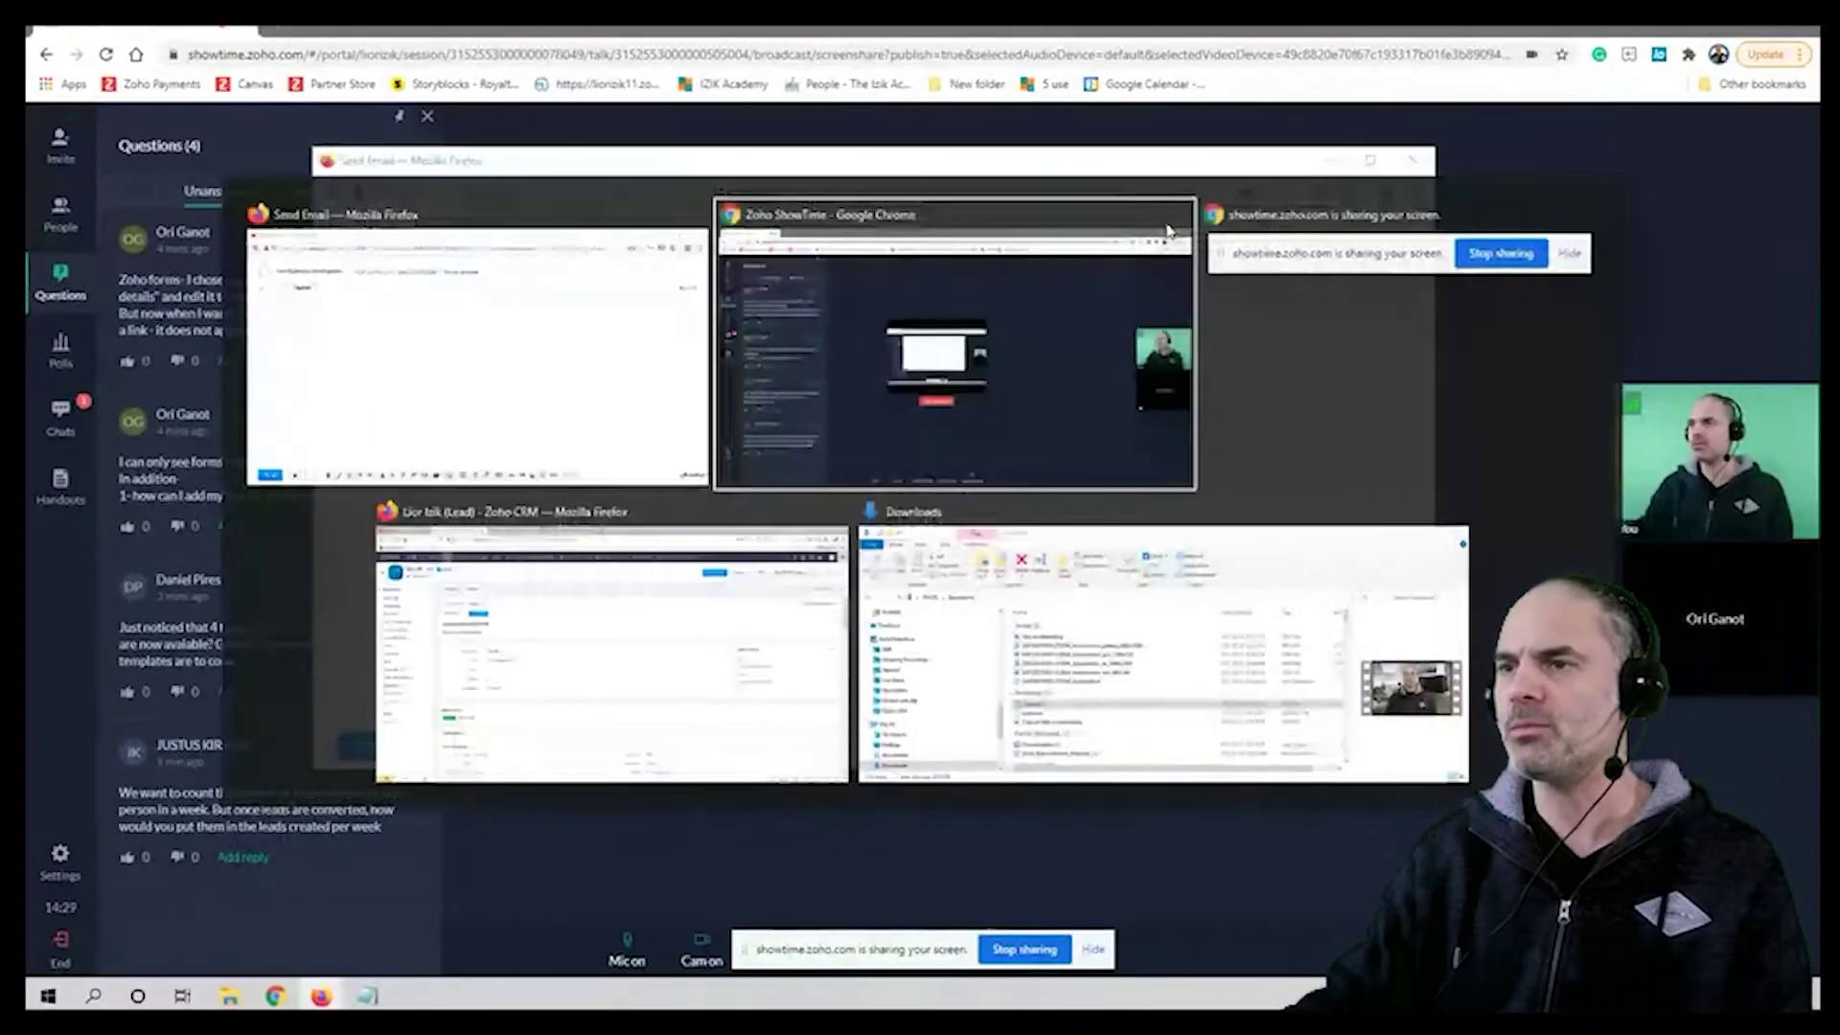
key("alt+Tab")
key("alt+Tab")
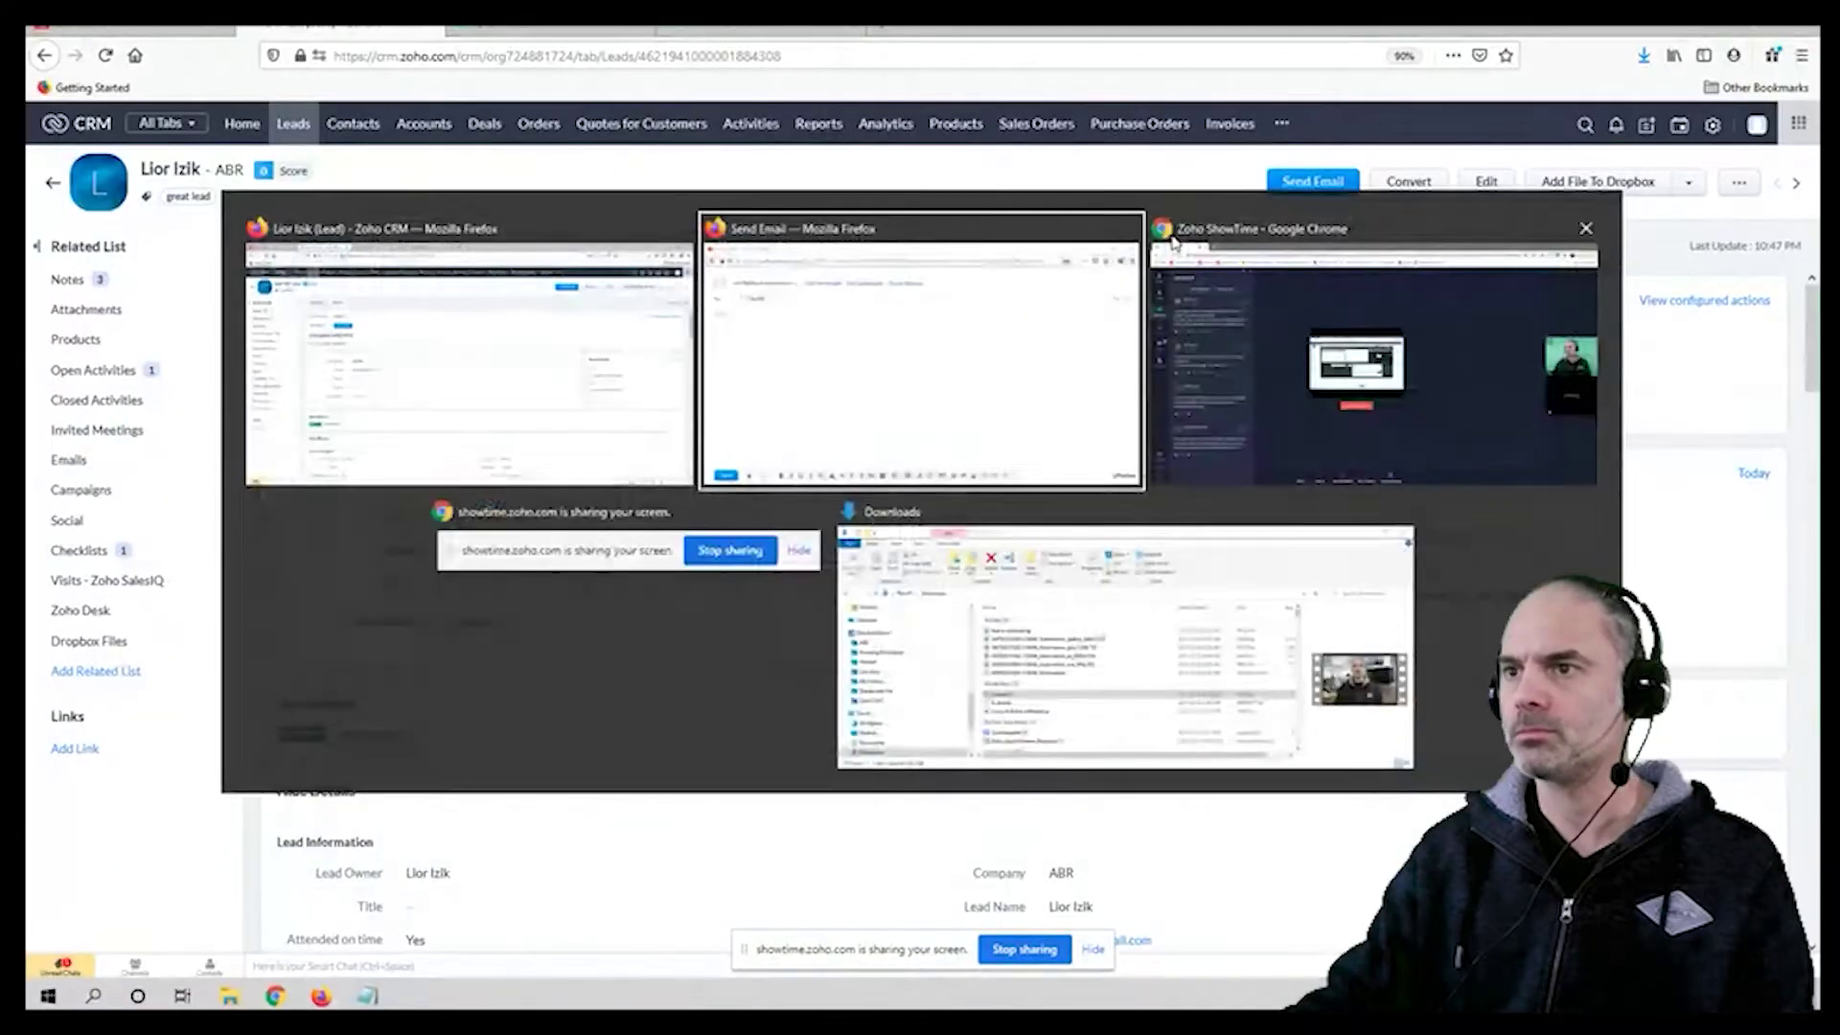
mouse_move(1023, 175)
left_mouse_down()
mouse_move(1088, 225)
mouse_move(1015, 235)
mouse_move(1028, 205)
left_mouse_up()
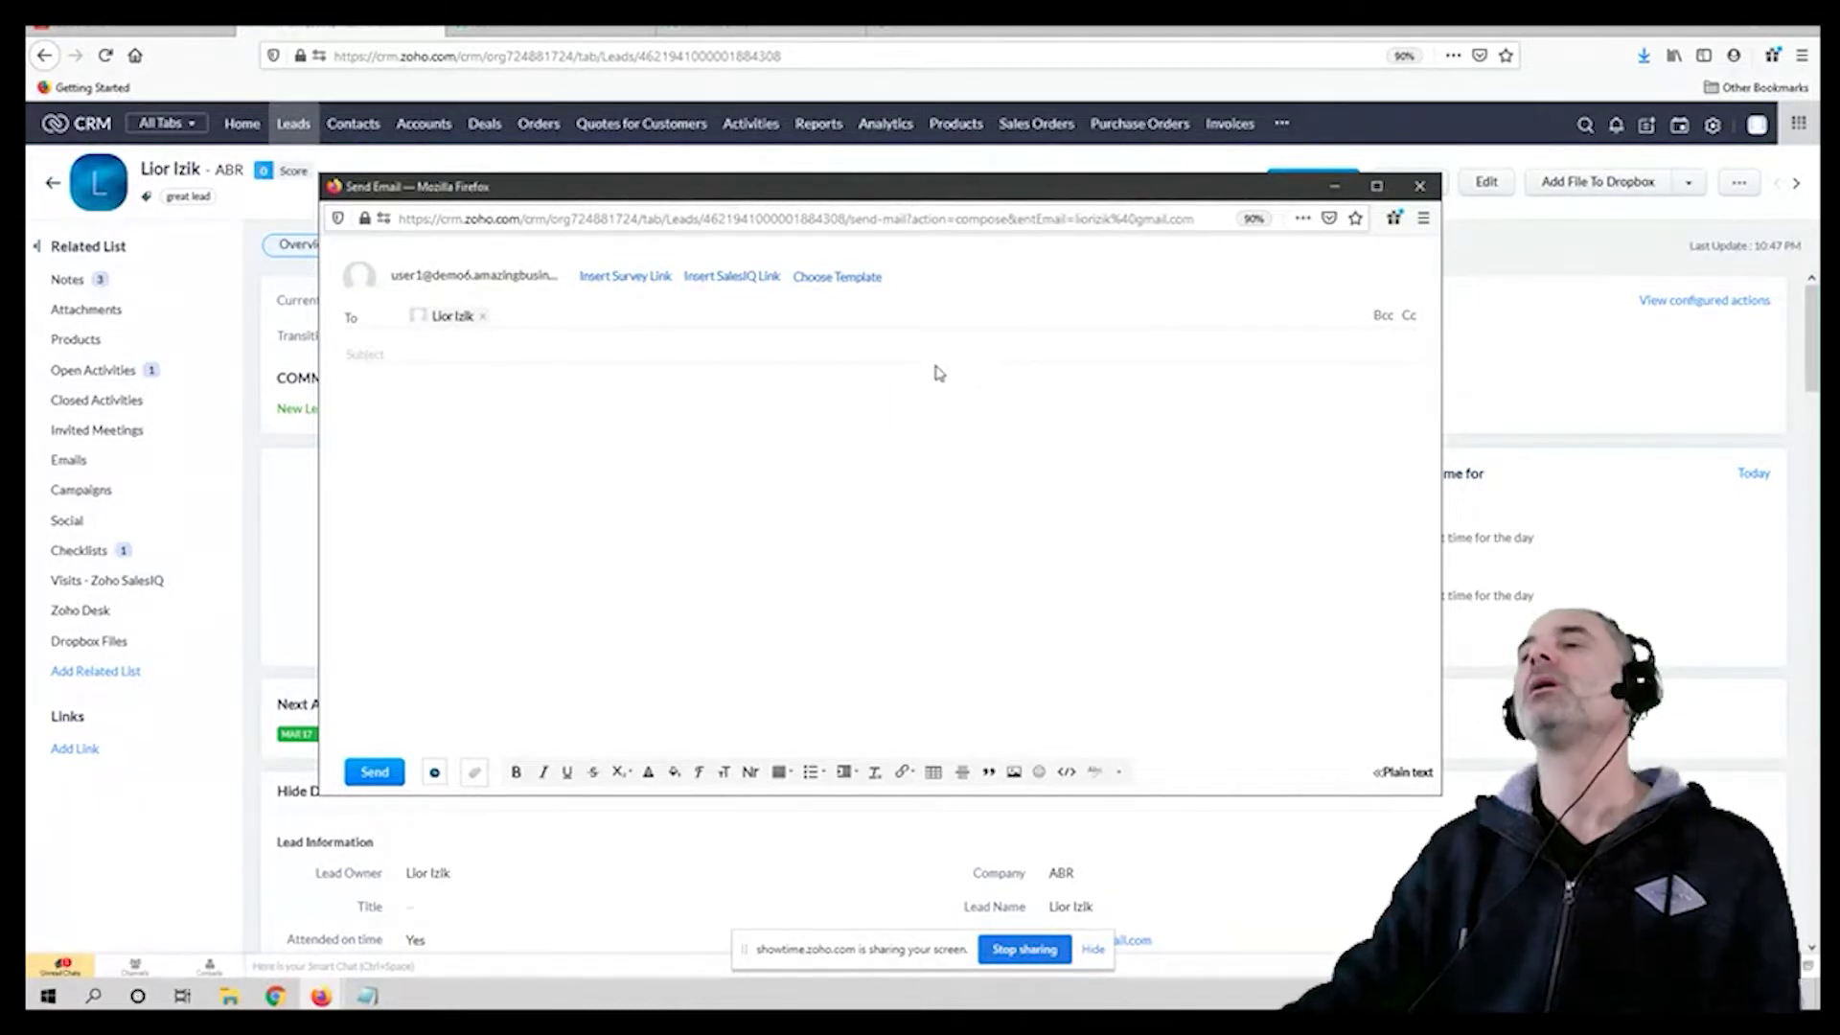
Step: Return to the Client Details form in Zoho Forms and open its builder, leaving the email notification settings without saving
left_click(761, 29)
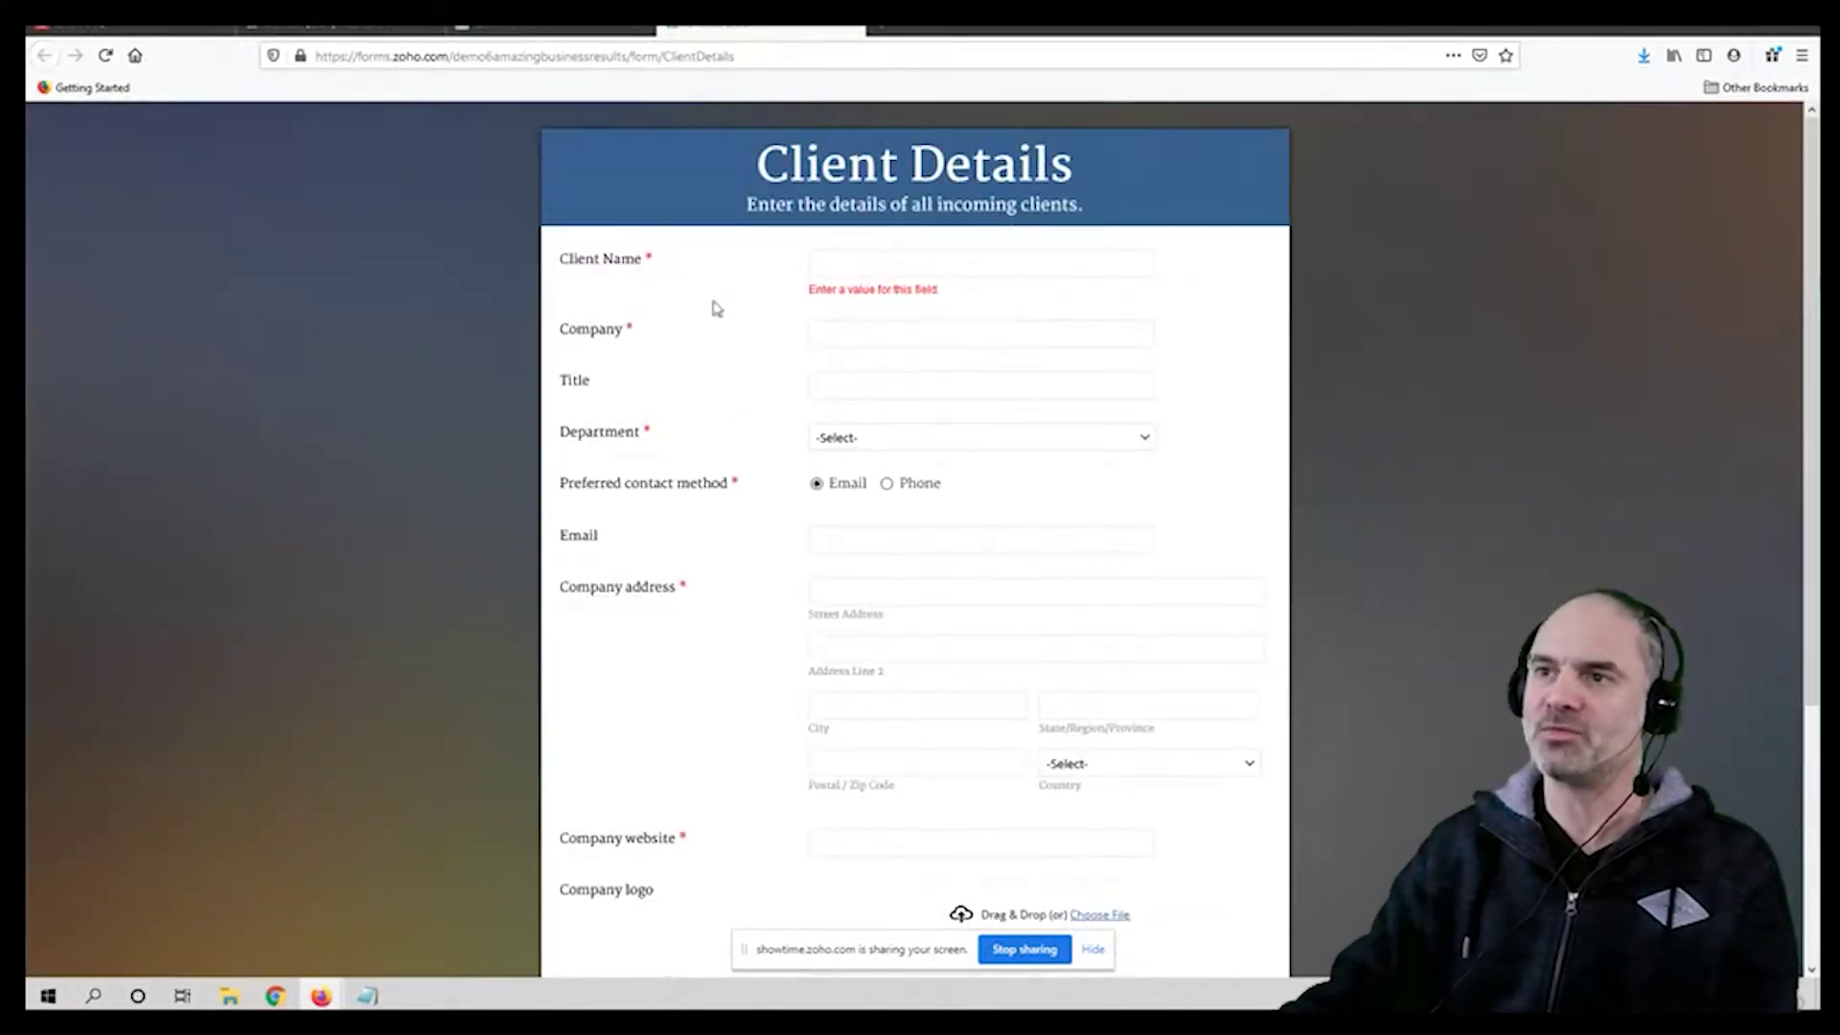
left_click(504, 36)
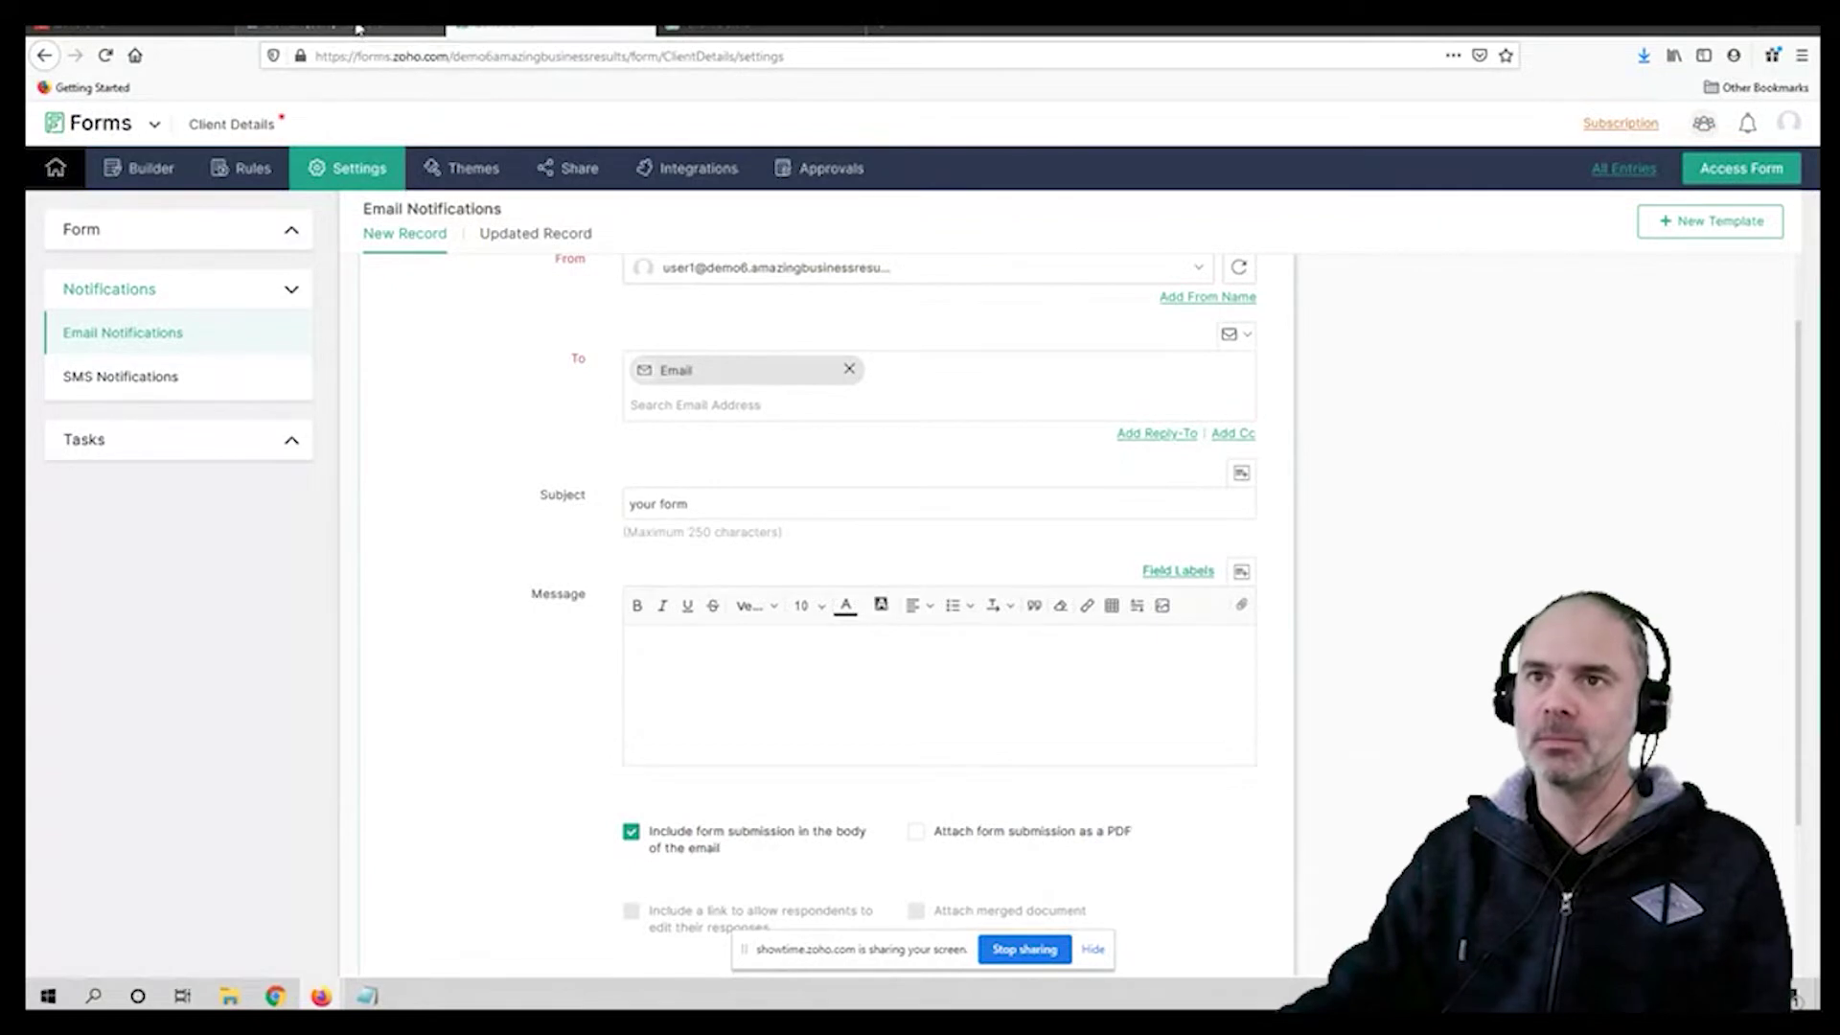
left_click(356, 31)
left_click(551, 31)
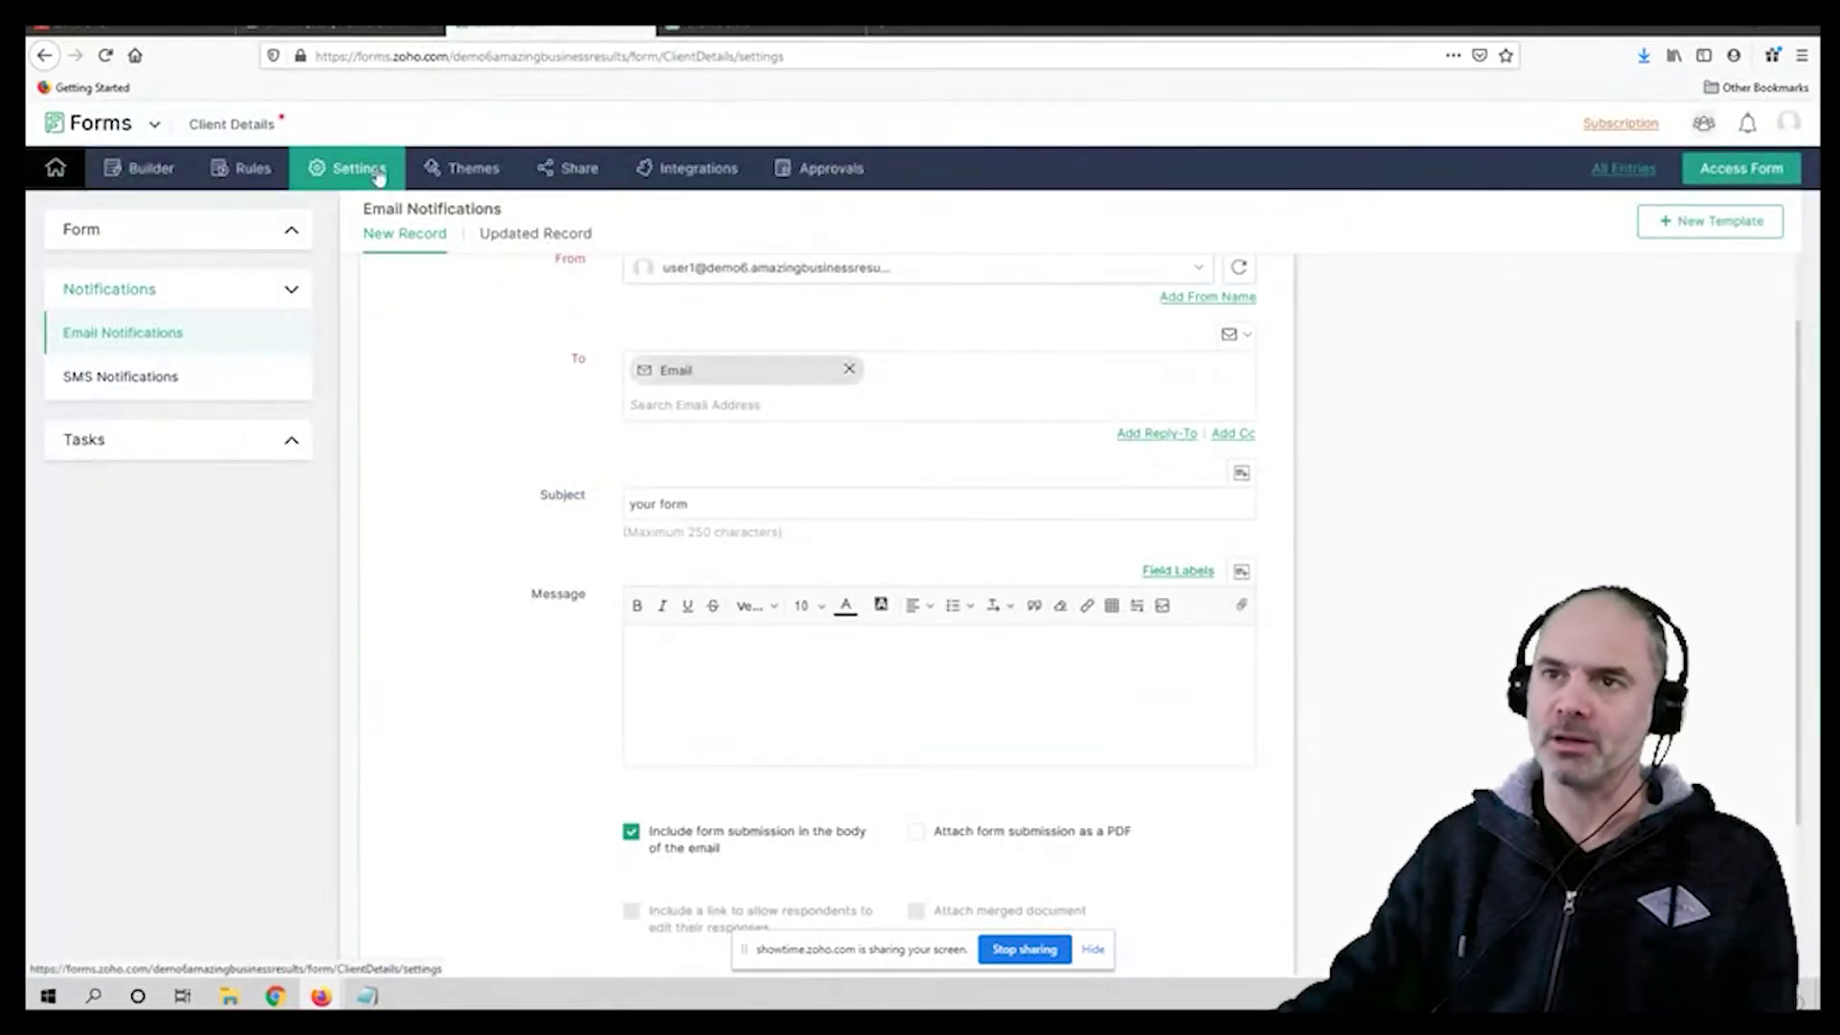
left_click(139, 168)
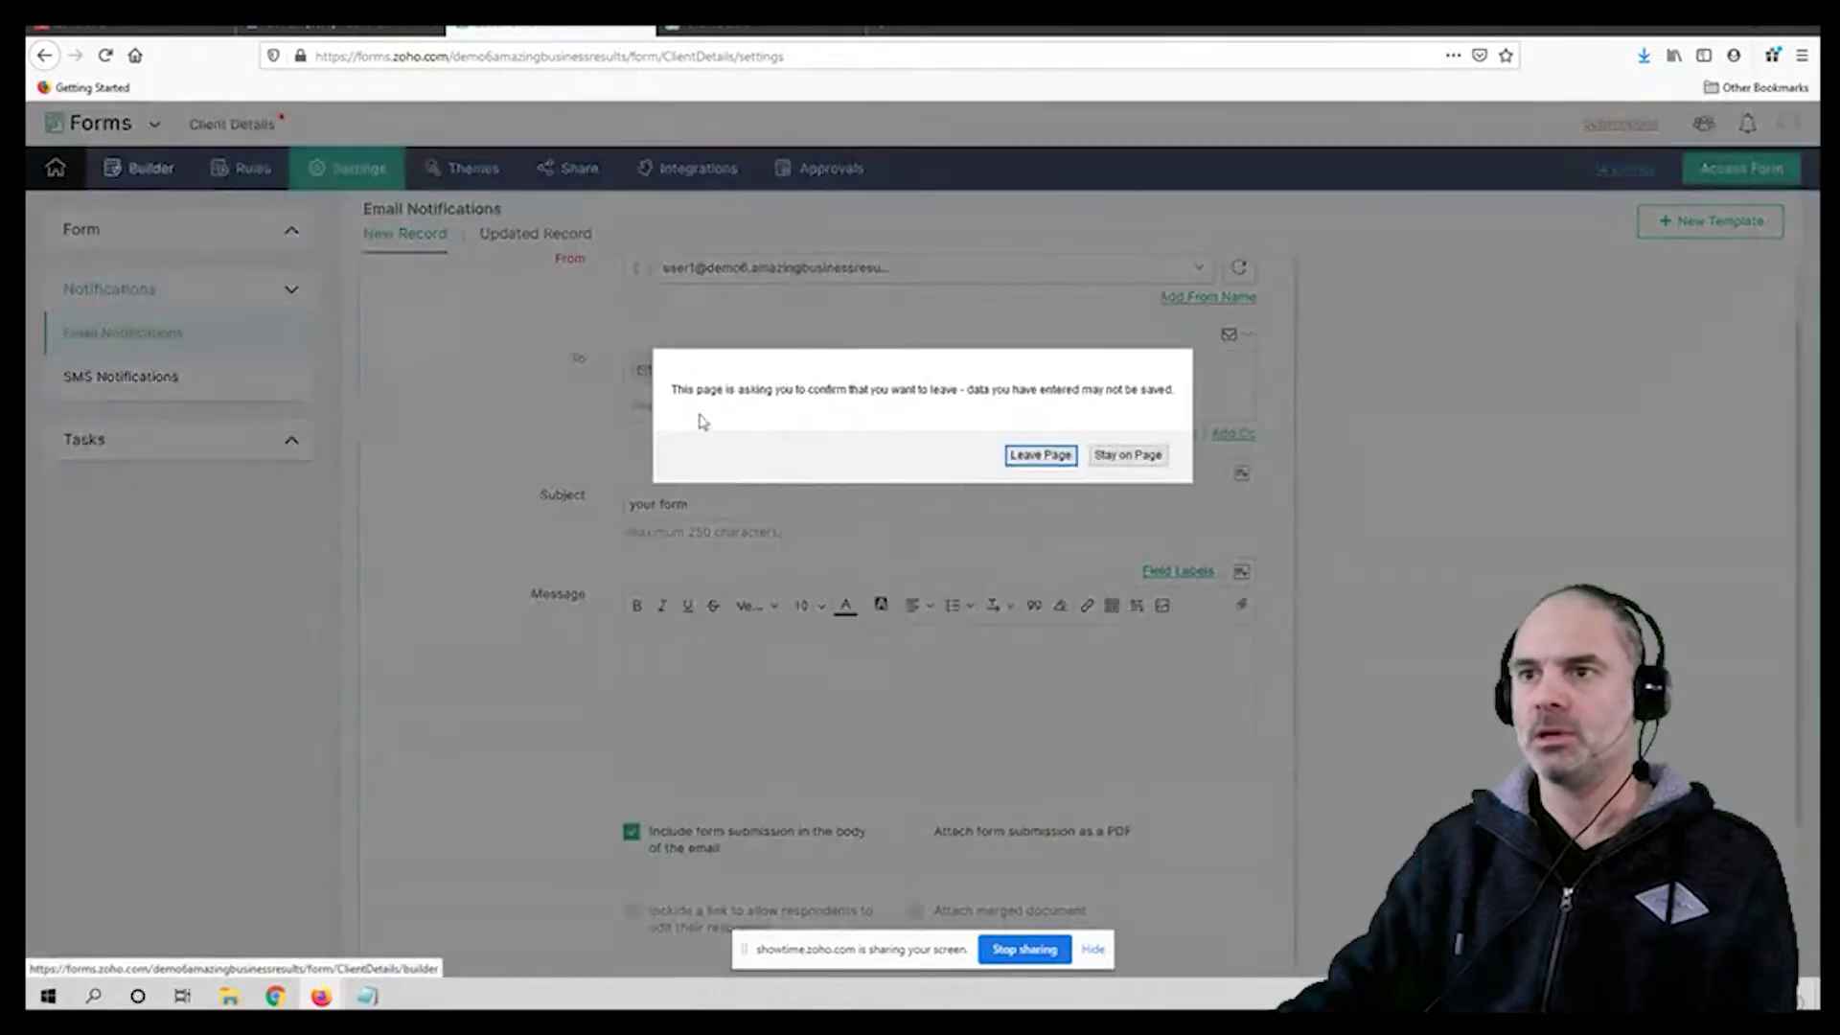
left_click(1042, 457)
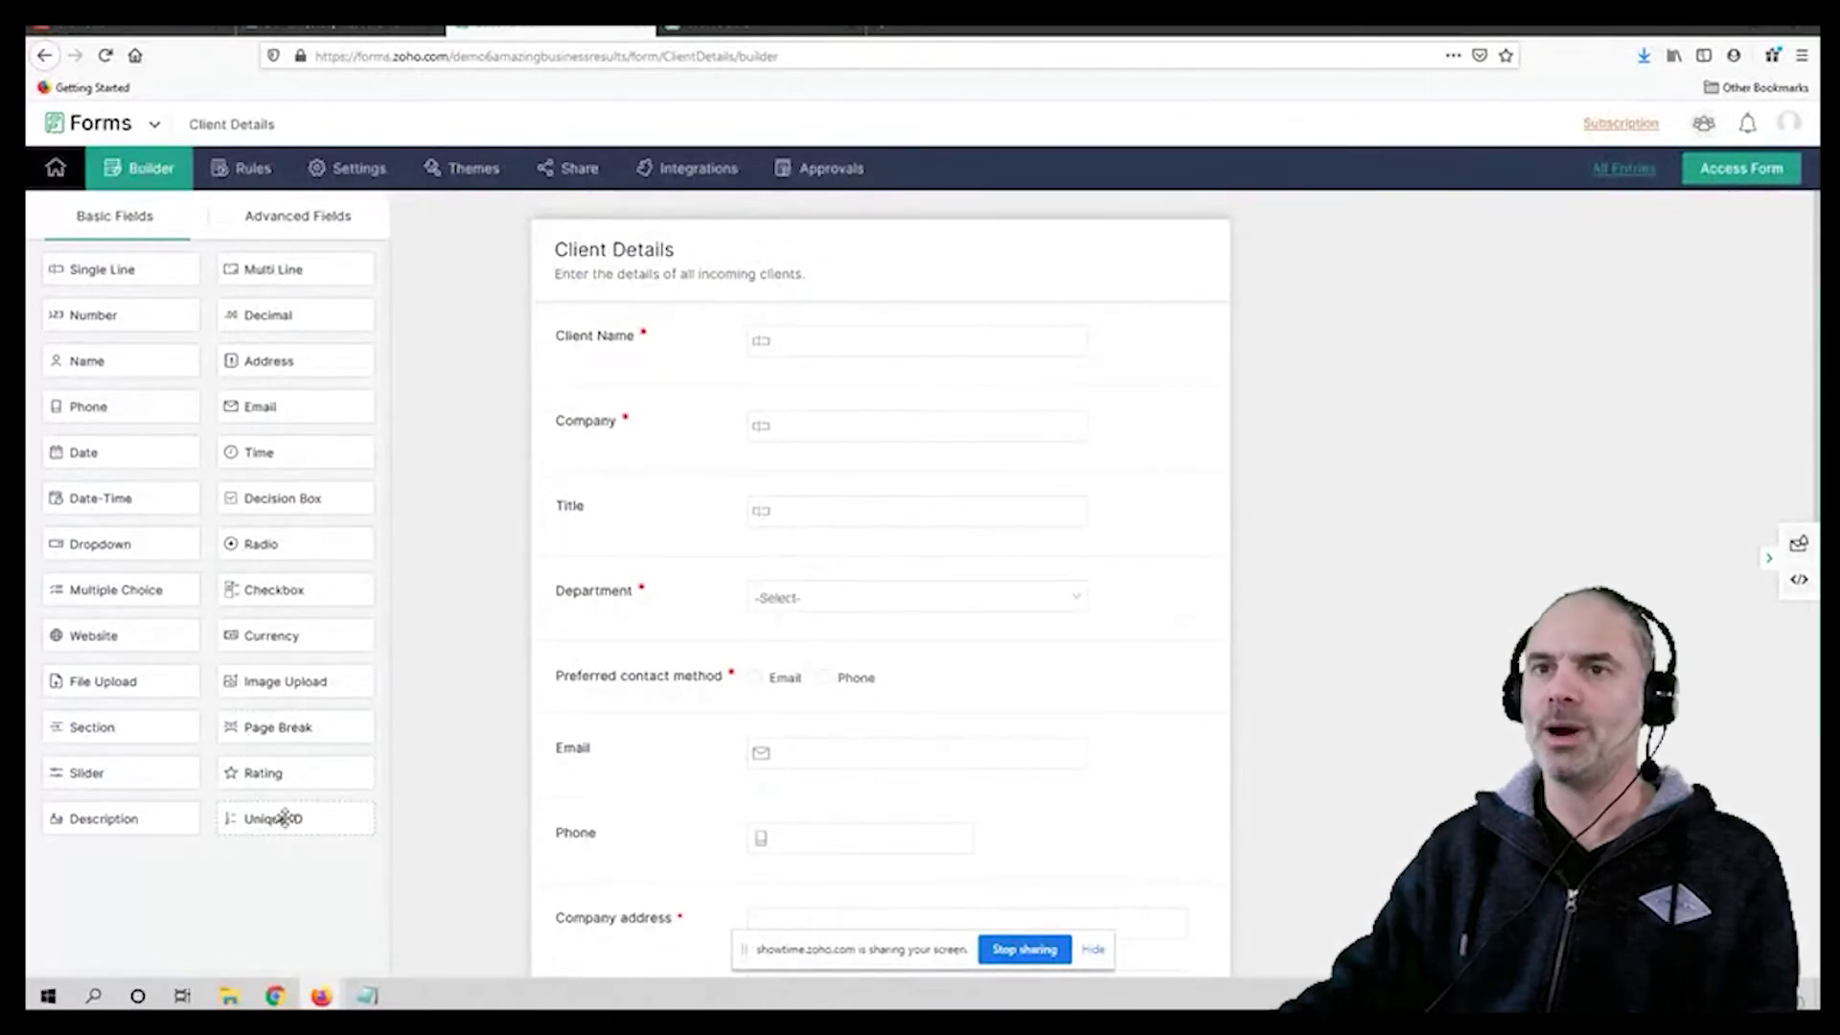
Step: Insert a Zoho CRM field above Client Name, using the Leads module, Standard layout and Last Name field
left_click(342, 224)
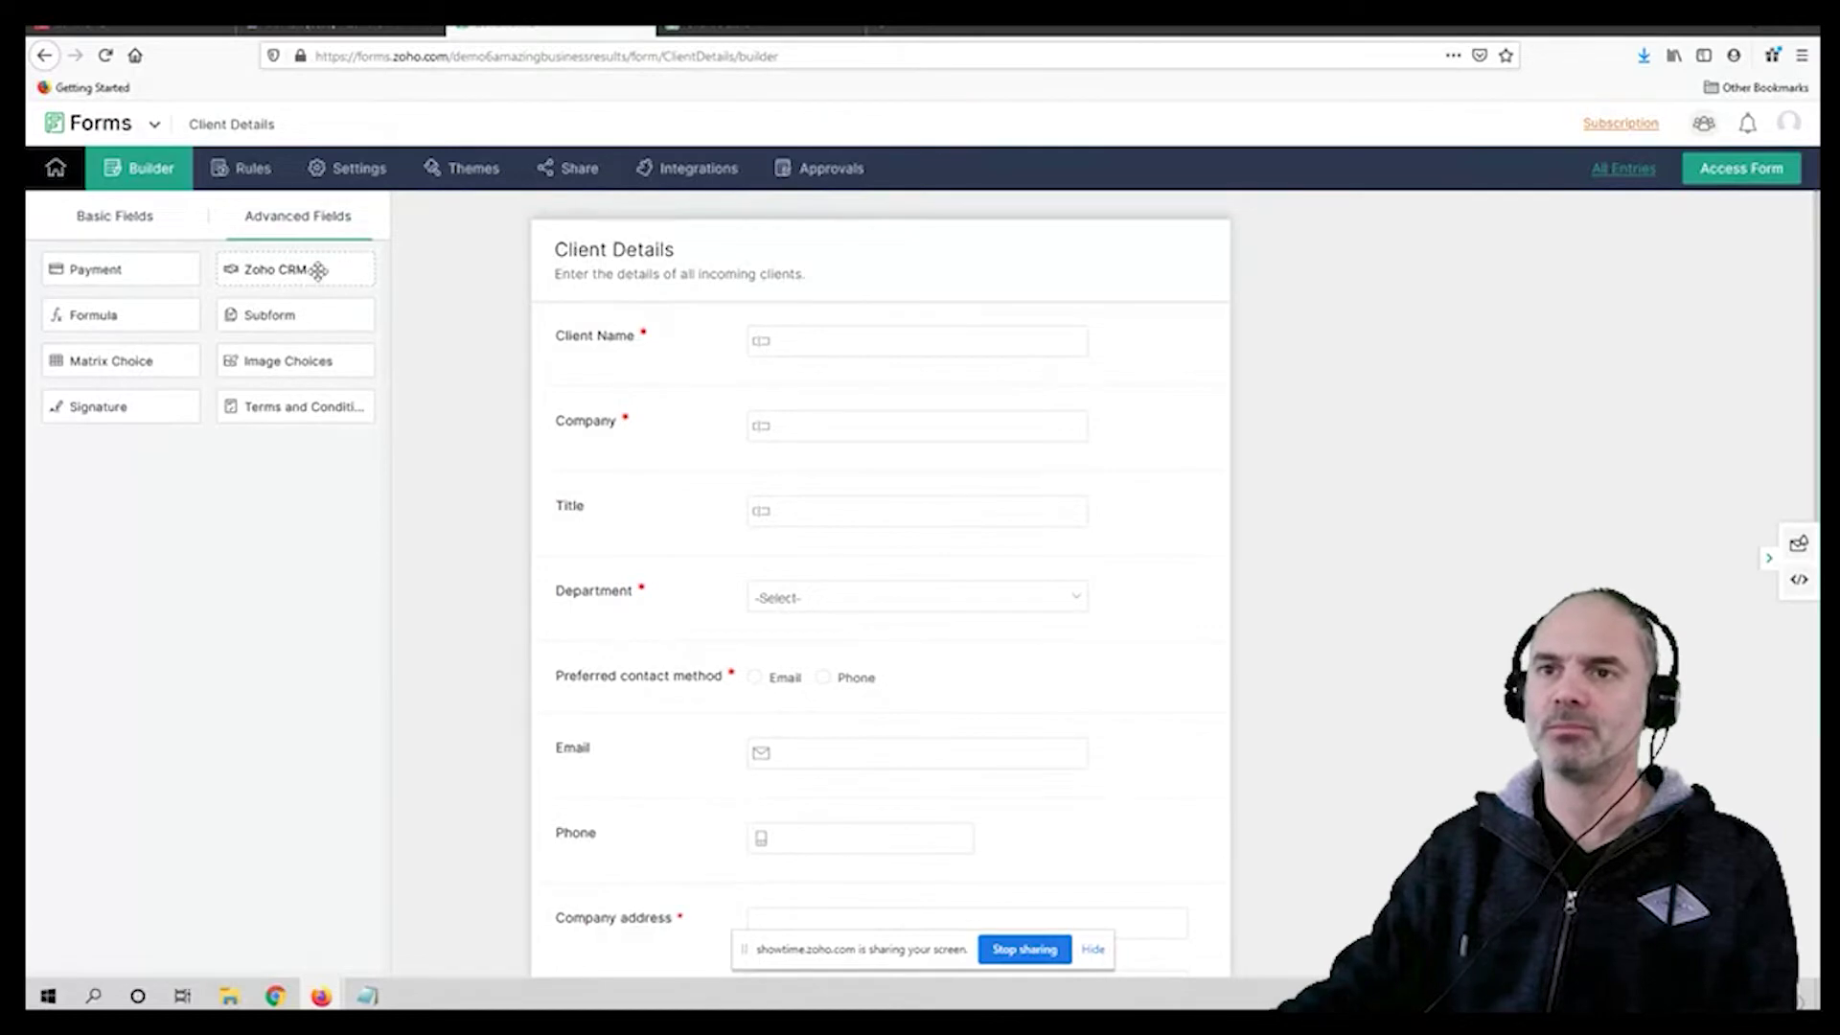
left_click_drag(300, 269, 801, 397)
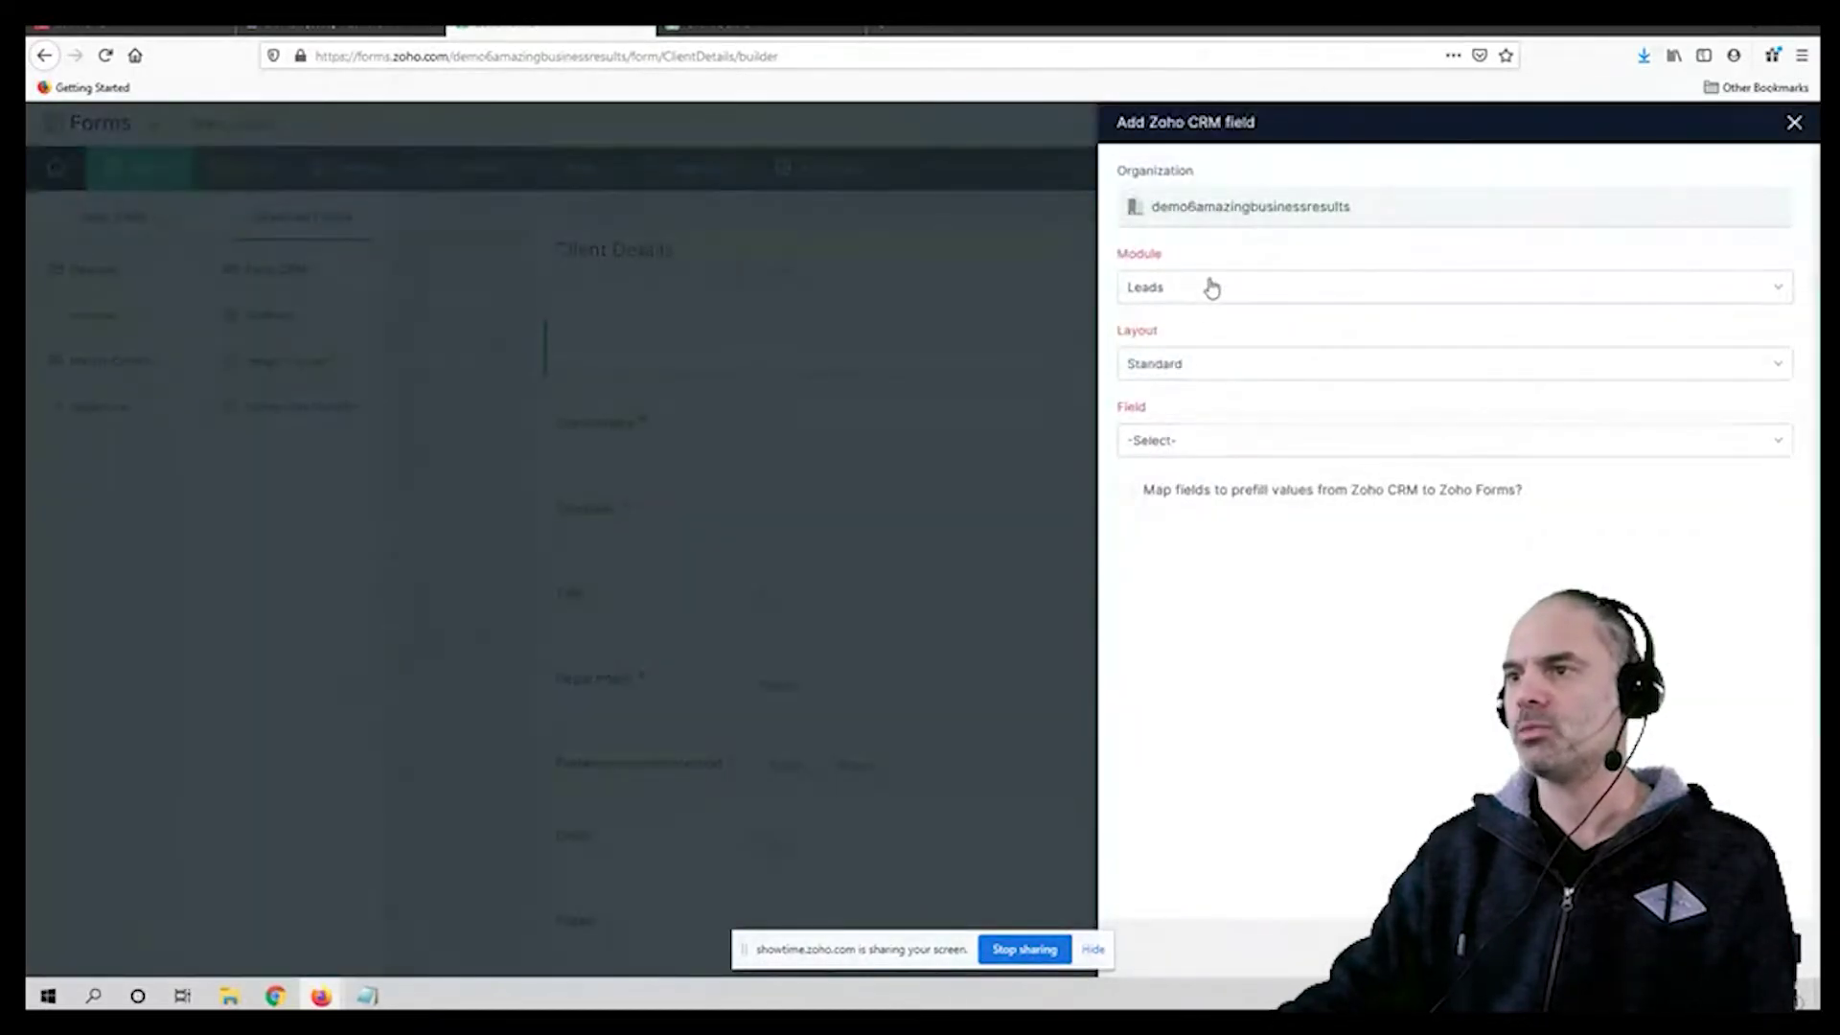
left_click(1196, 288)
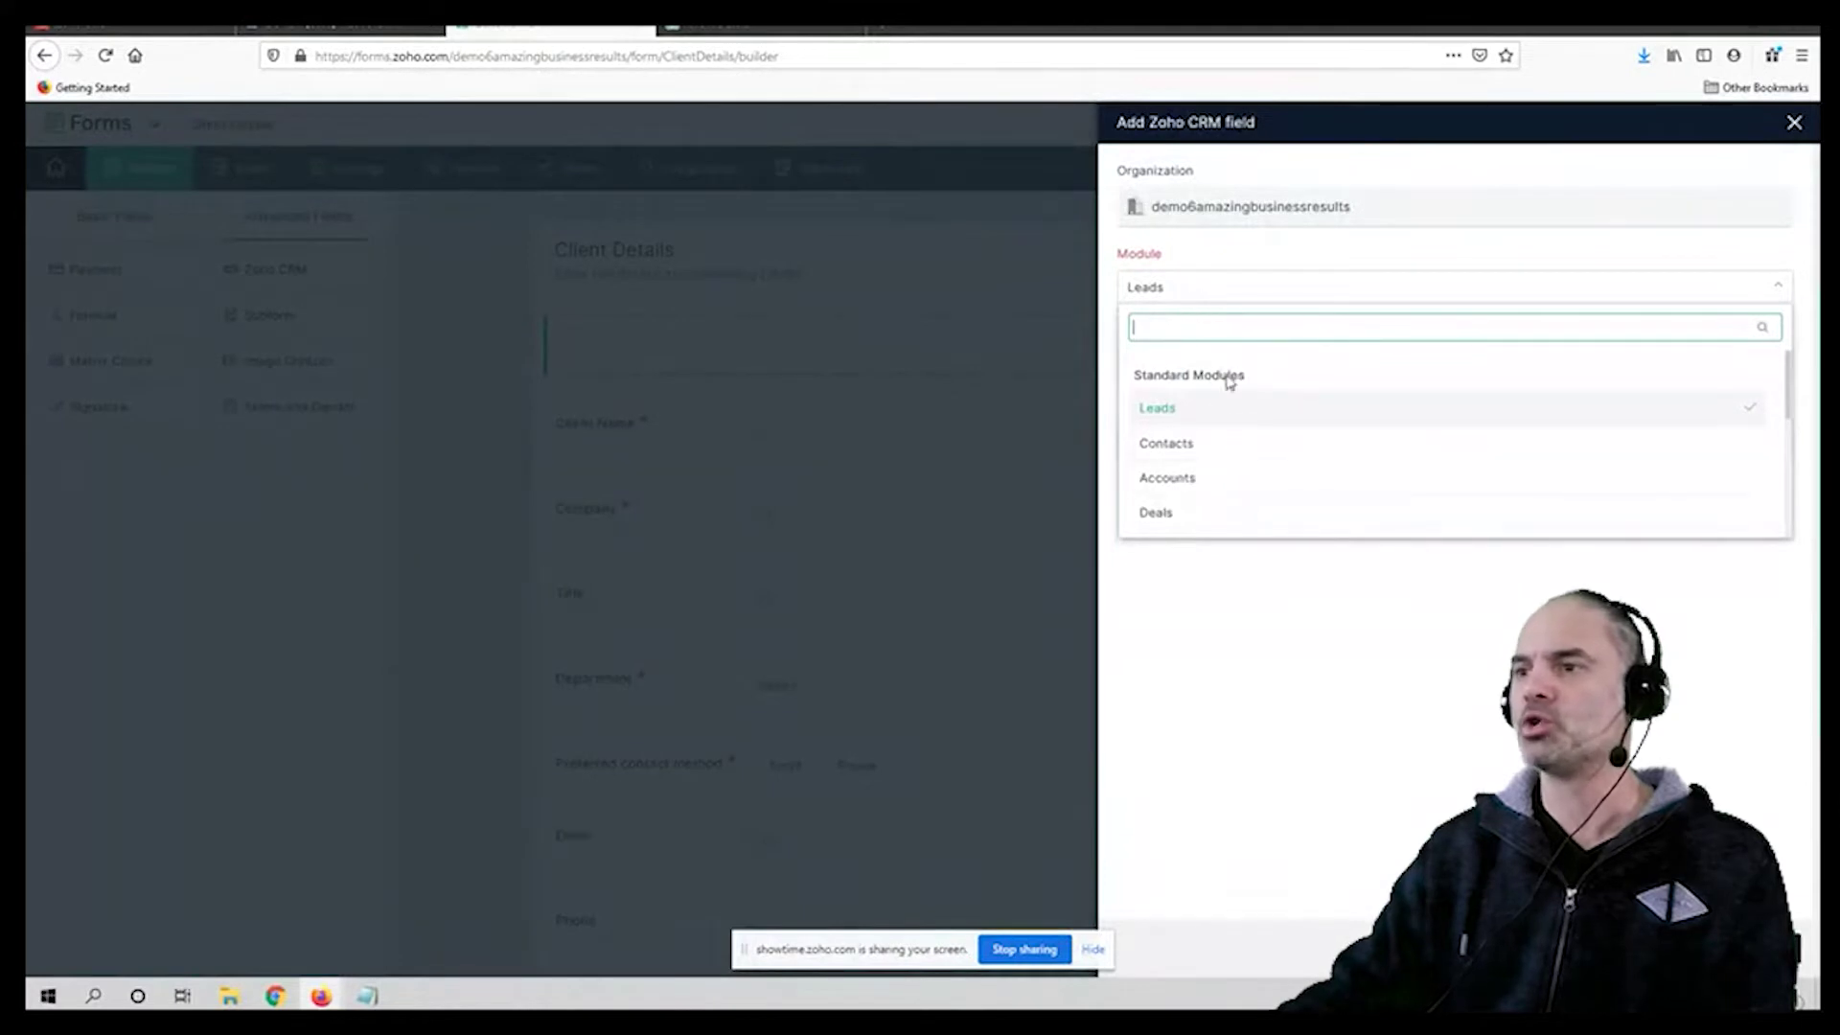
left_click(1262, 603)
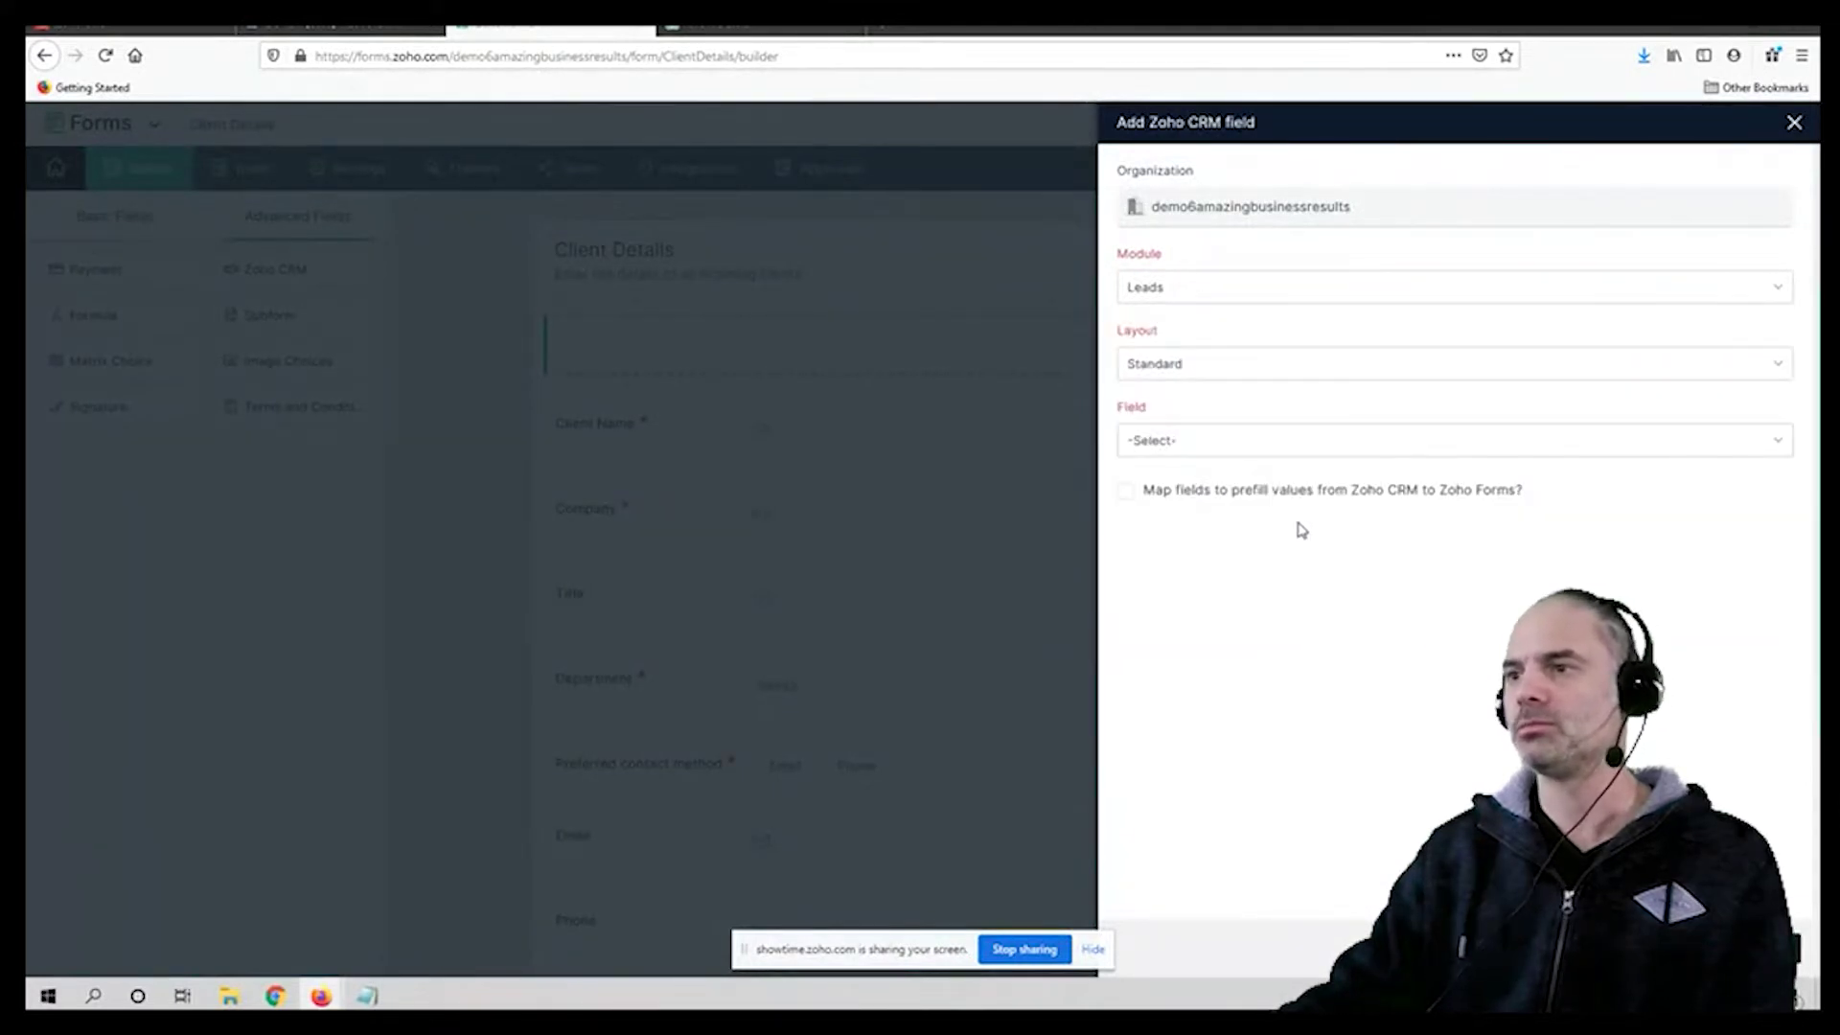
left_click(1179, 440)
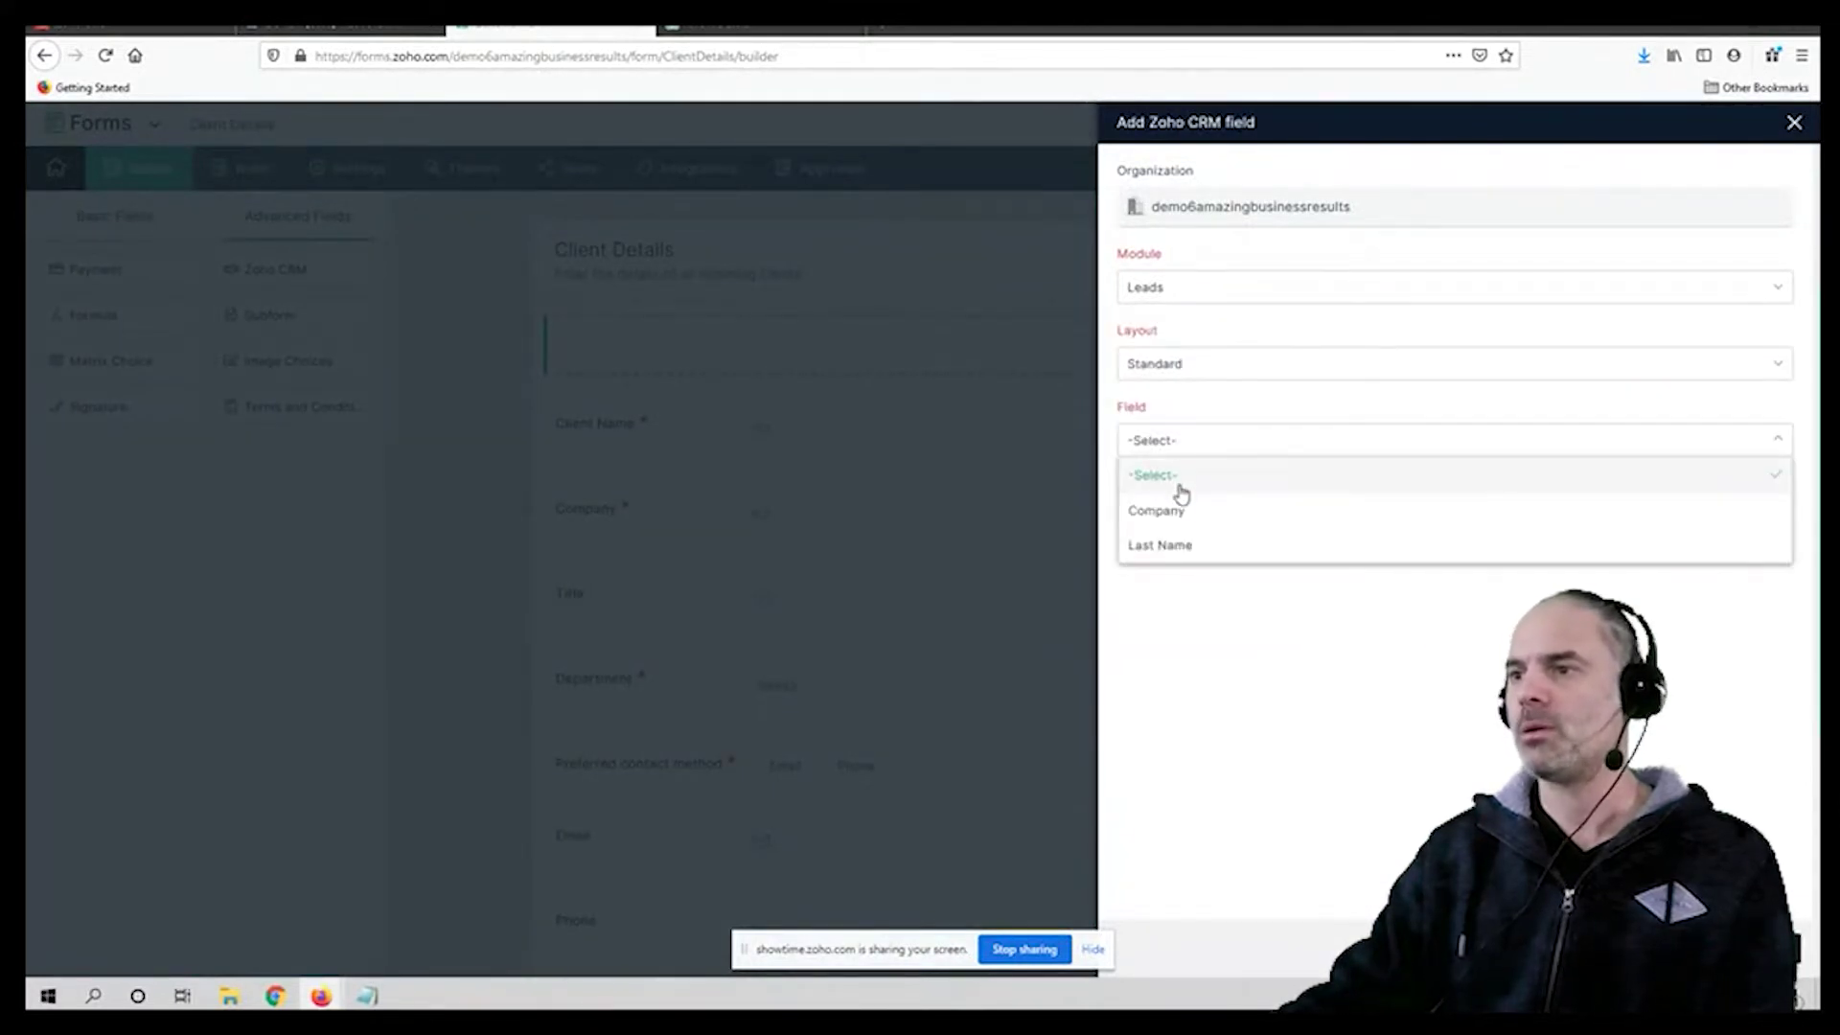
left_click(1187, 549)
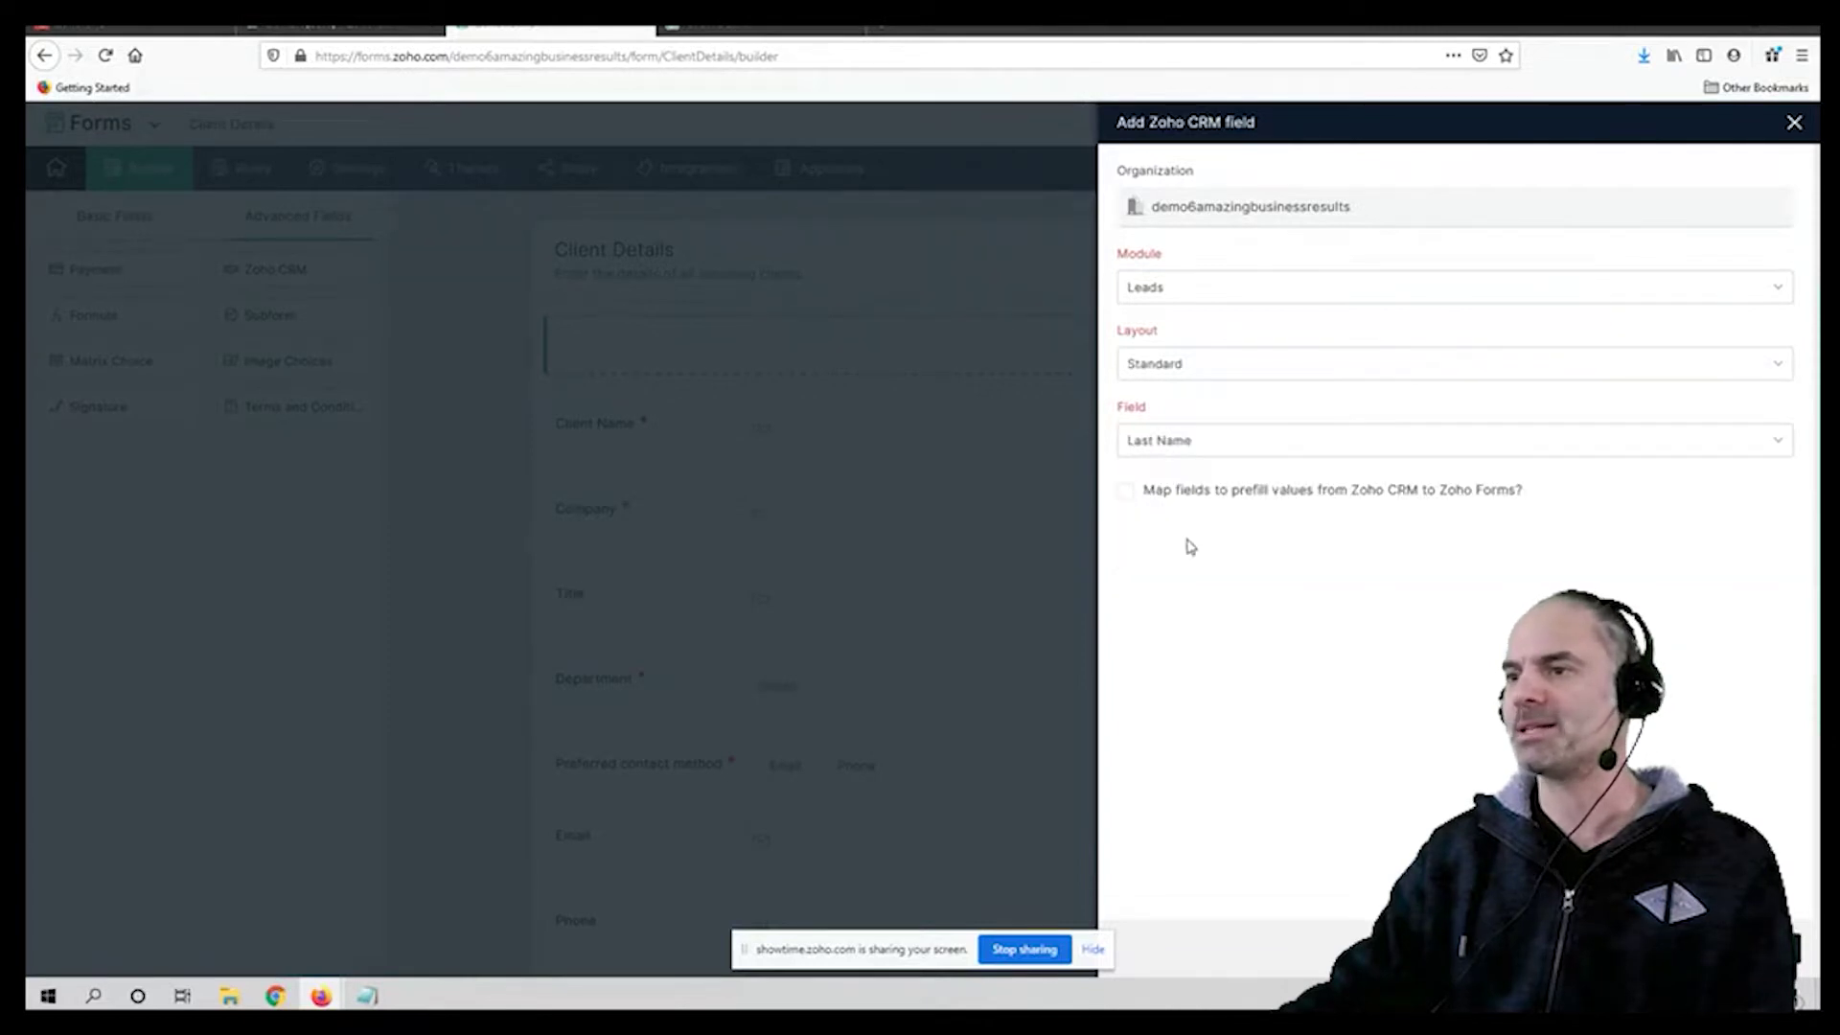
Step: Try a prefill mapping with the CRM First Name field, remove that mapping row and finish adding the Zoho CRM field
left_click(1130, 493)
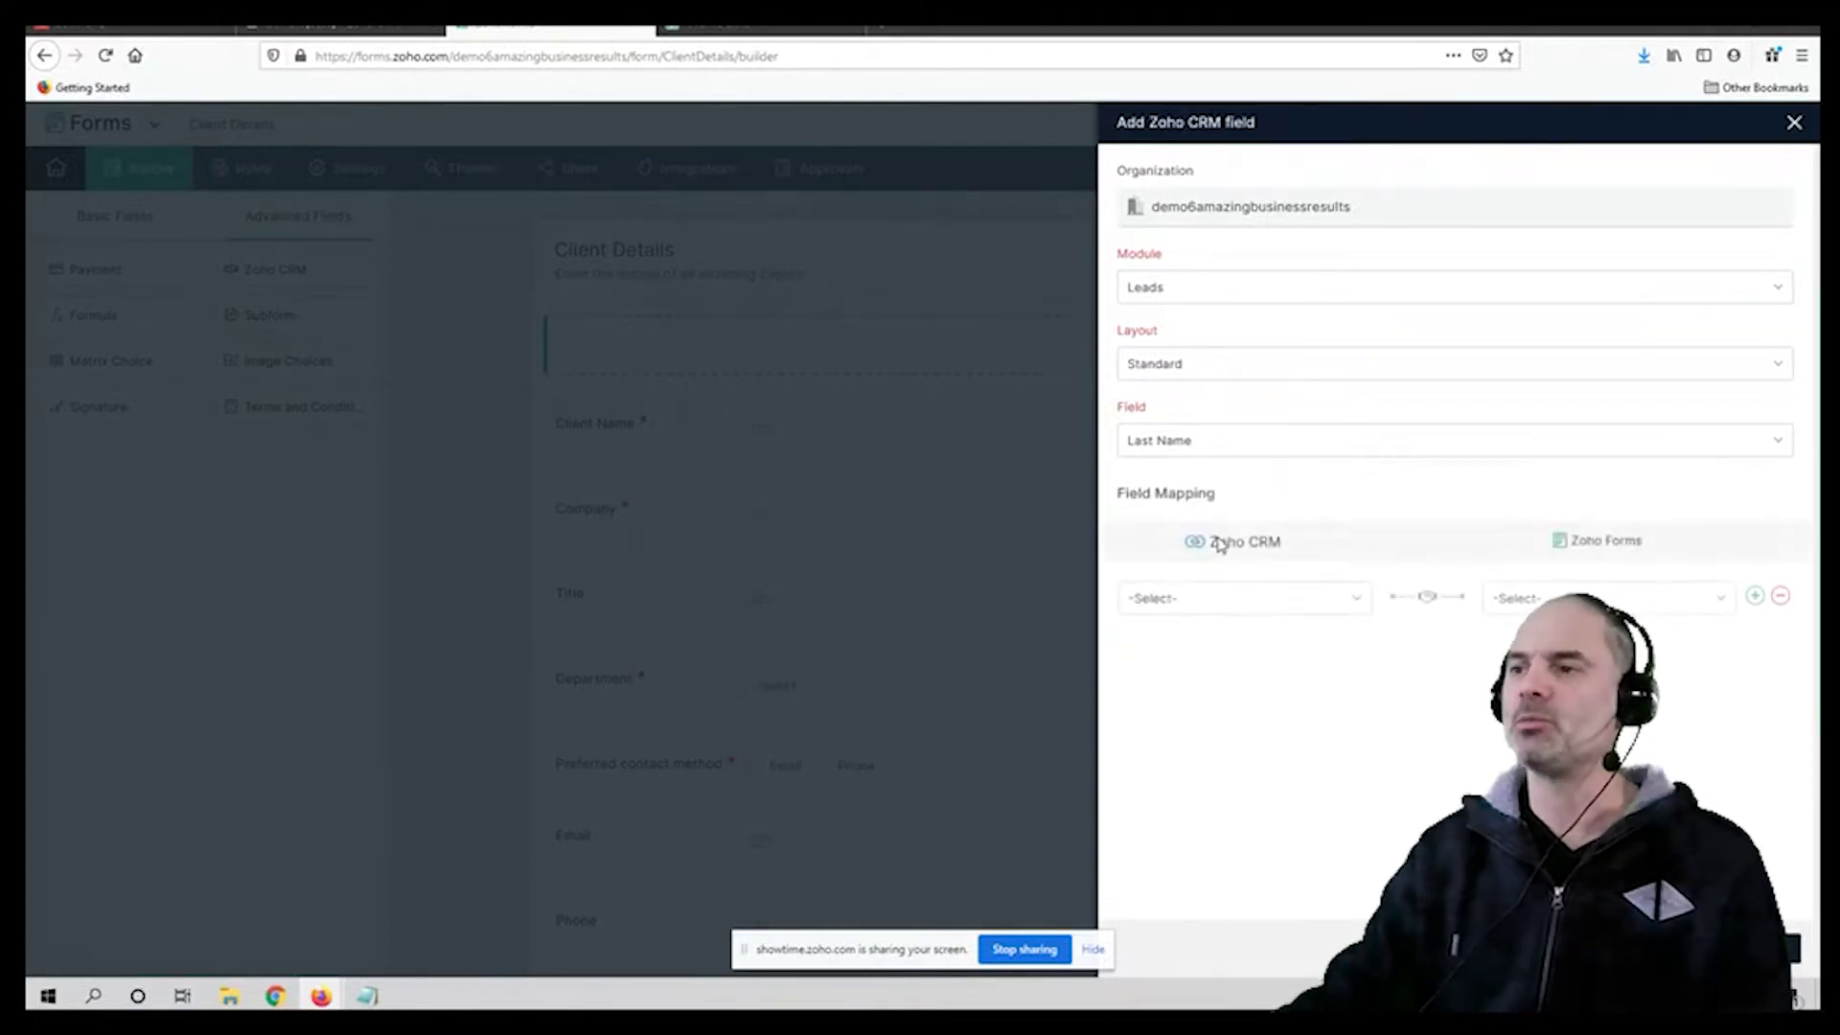
left_click(1258, 602)
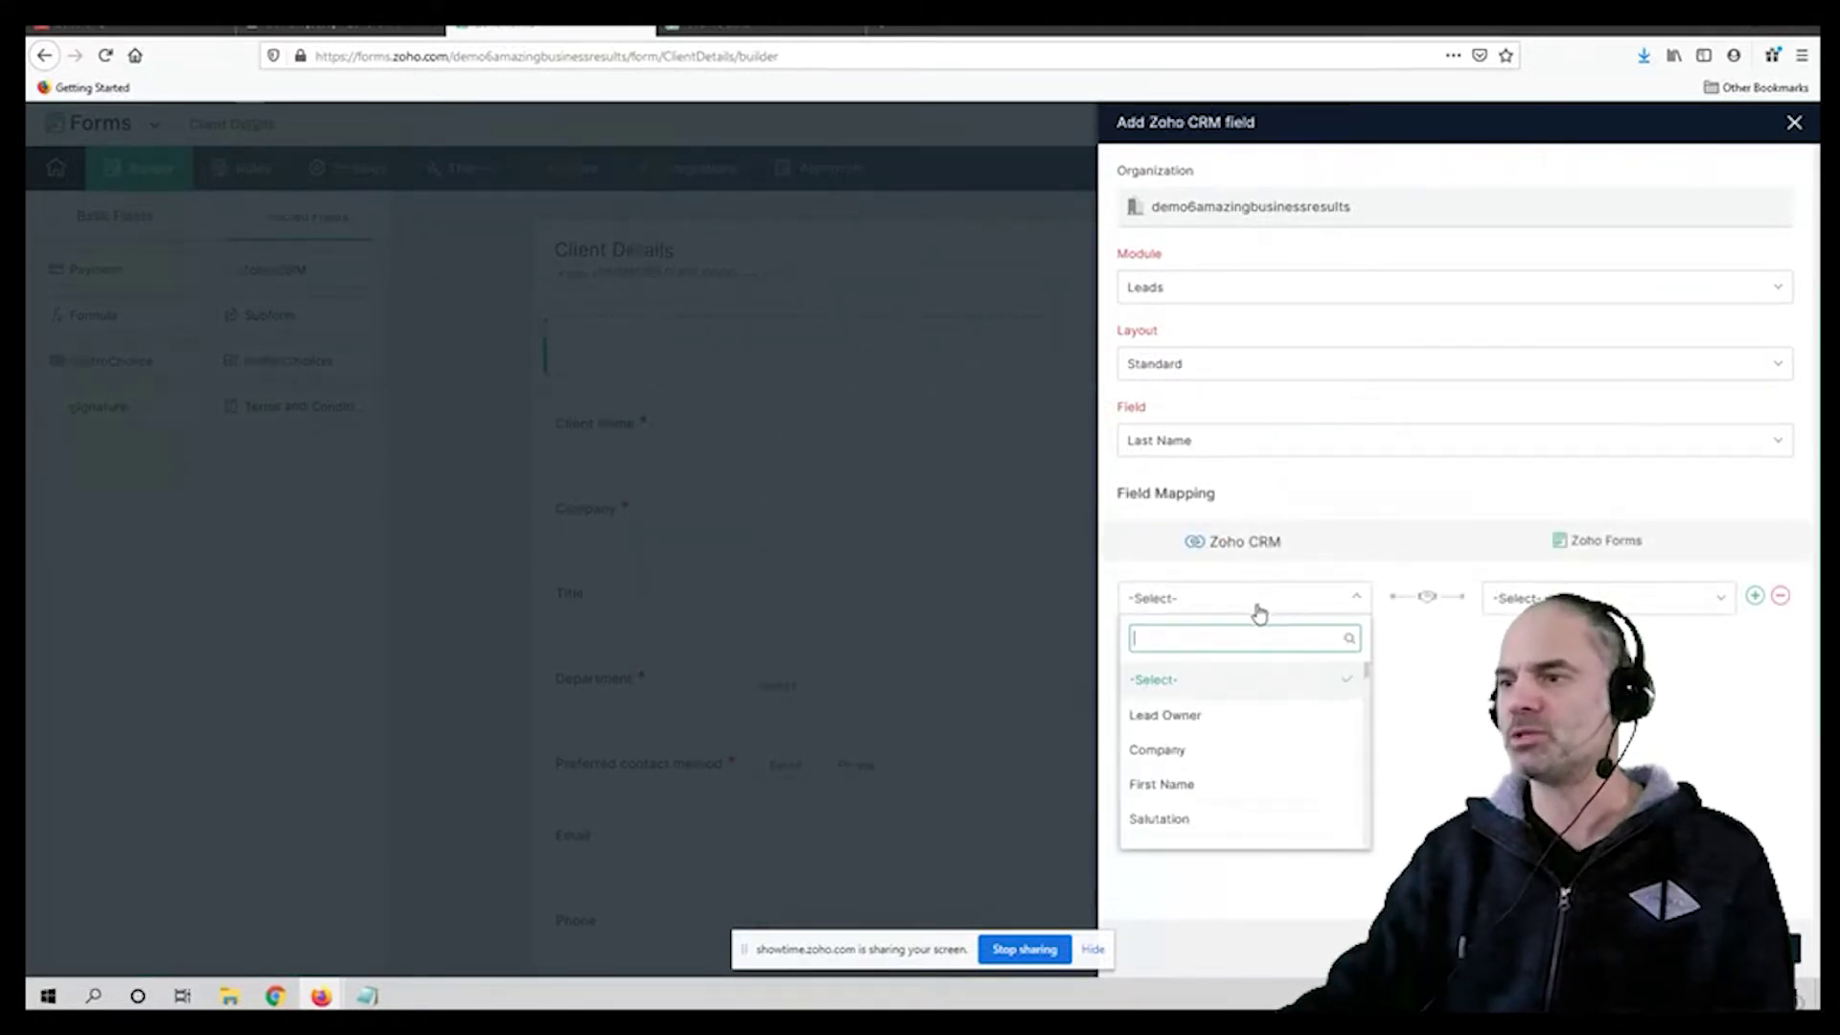
left_click(1209, 783)
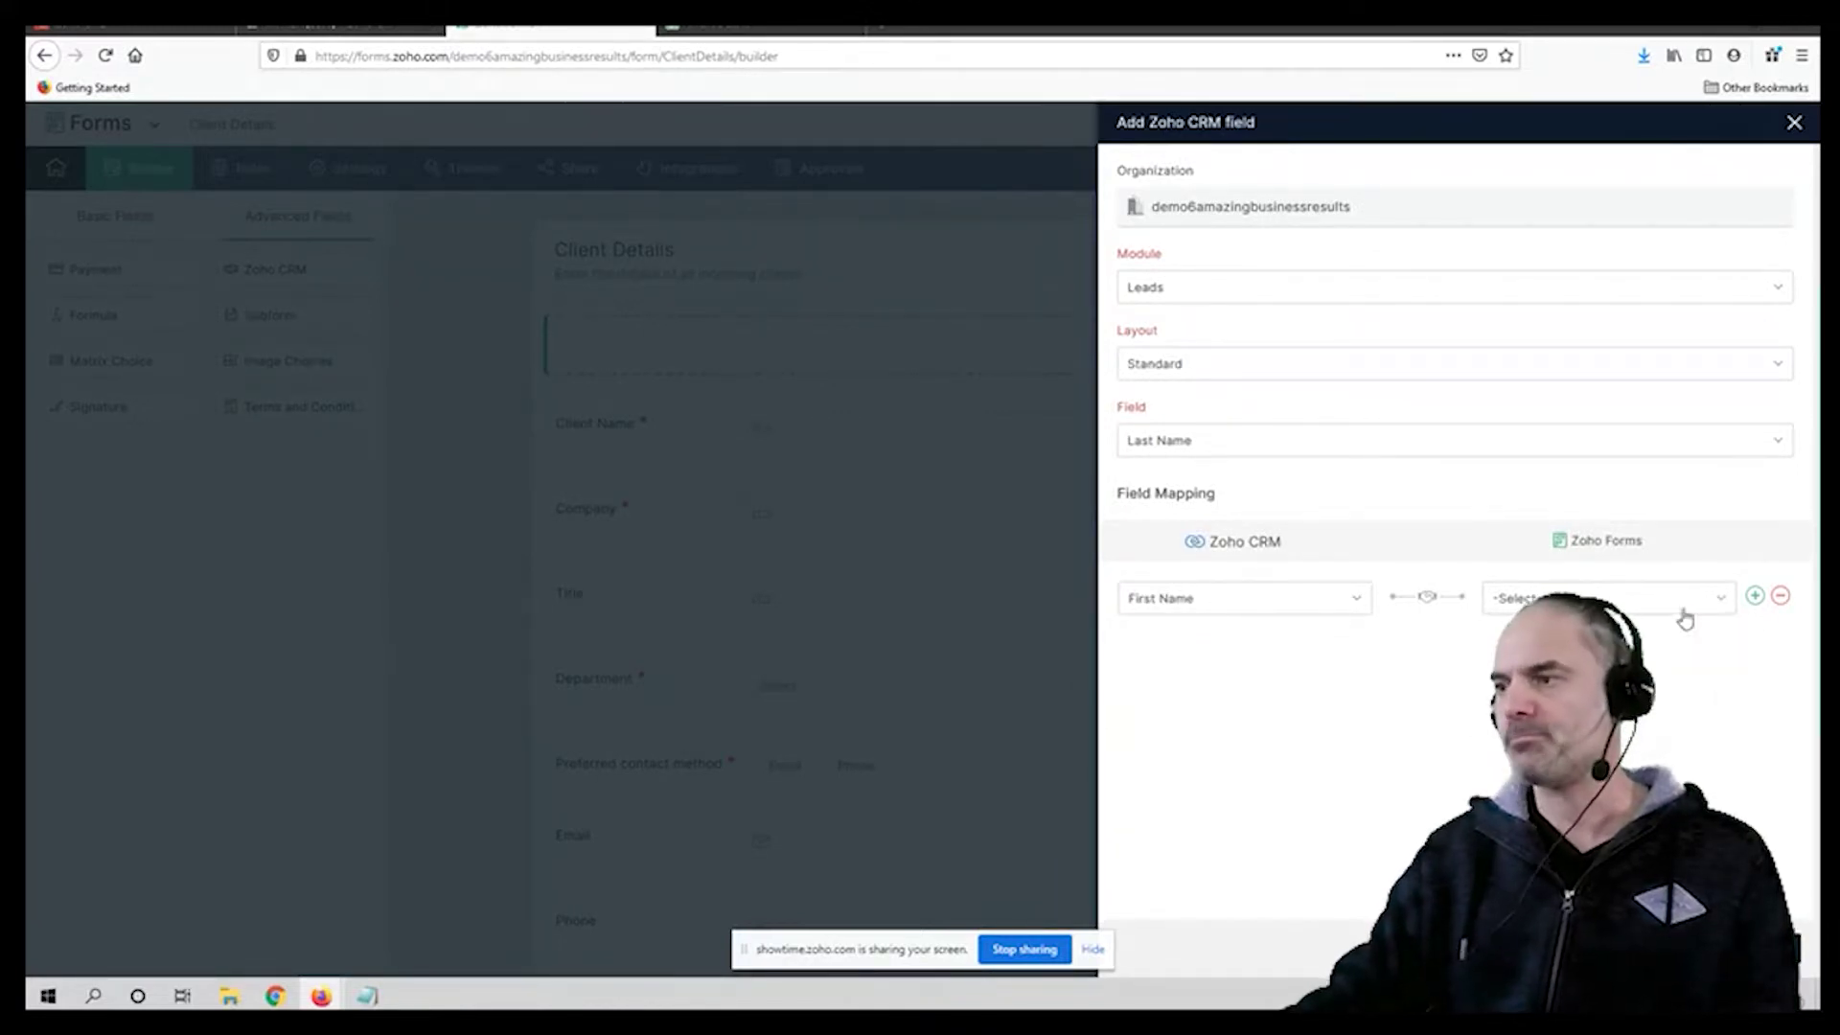
left_click(1780, 595)
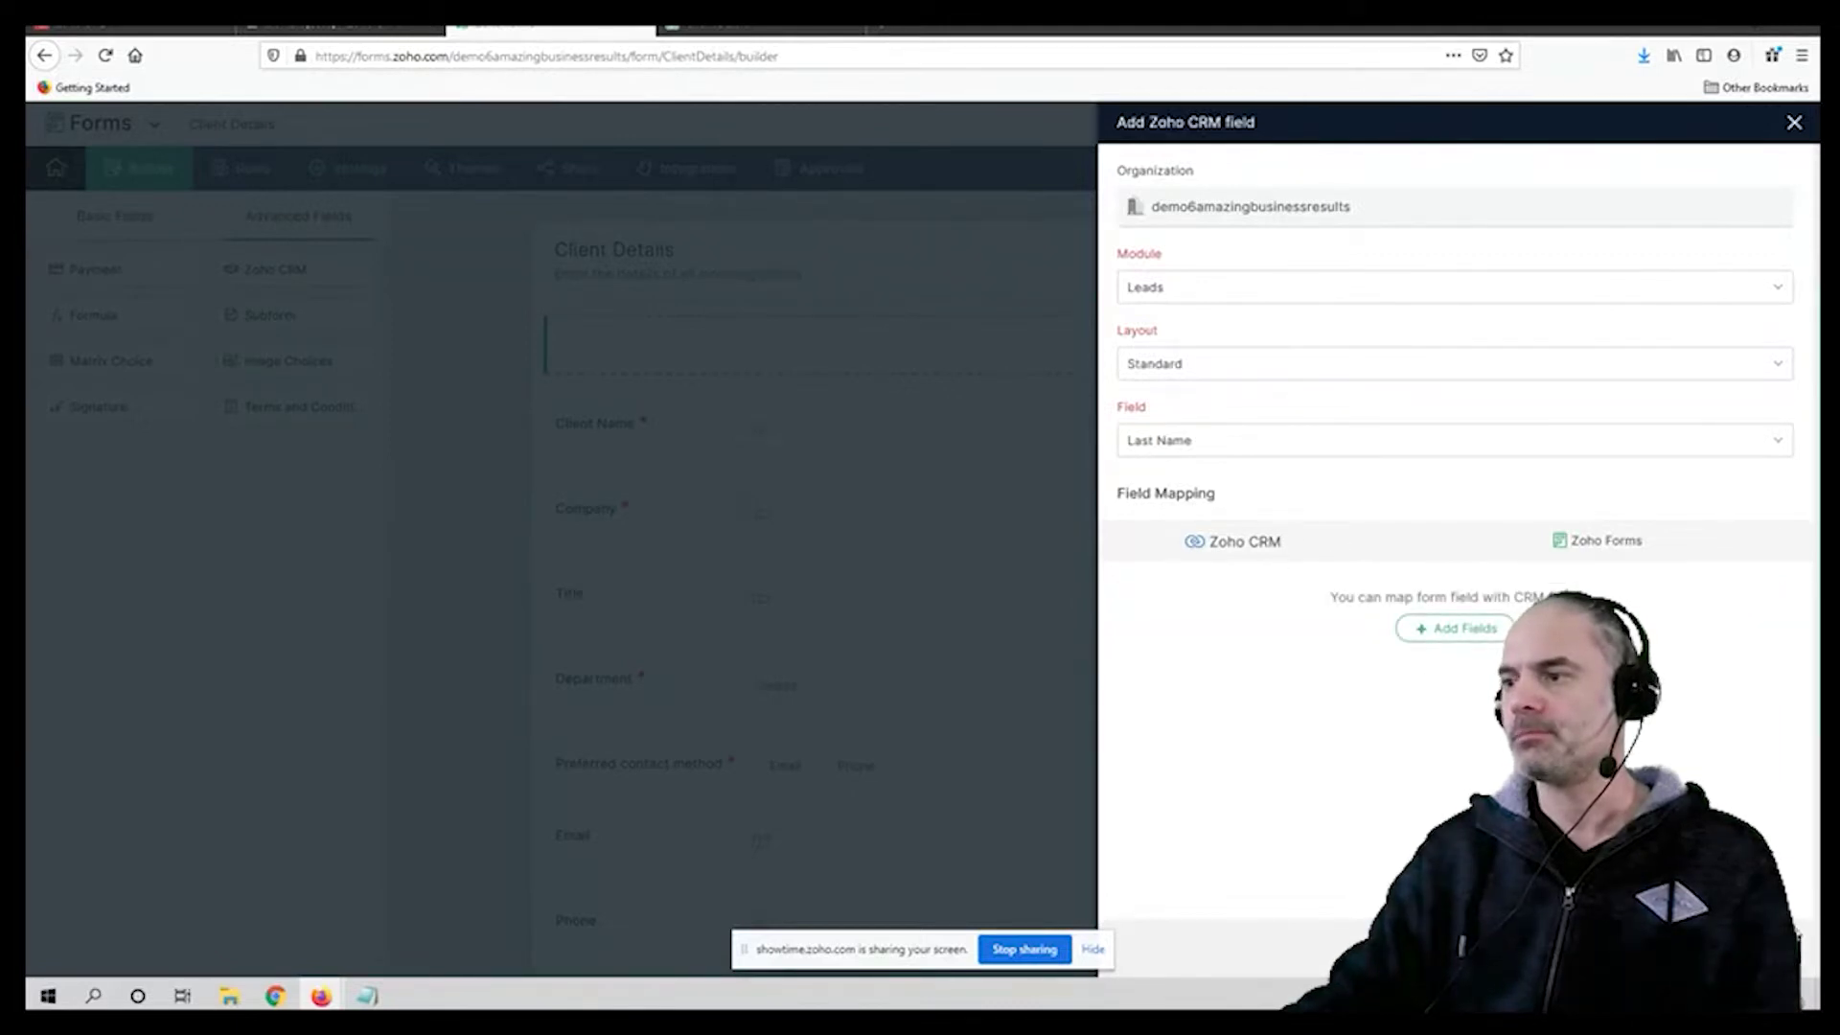
left_click(1438, 949)
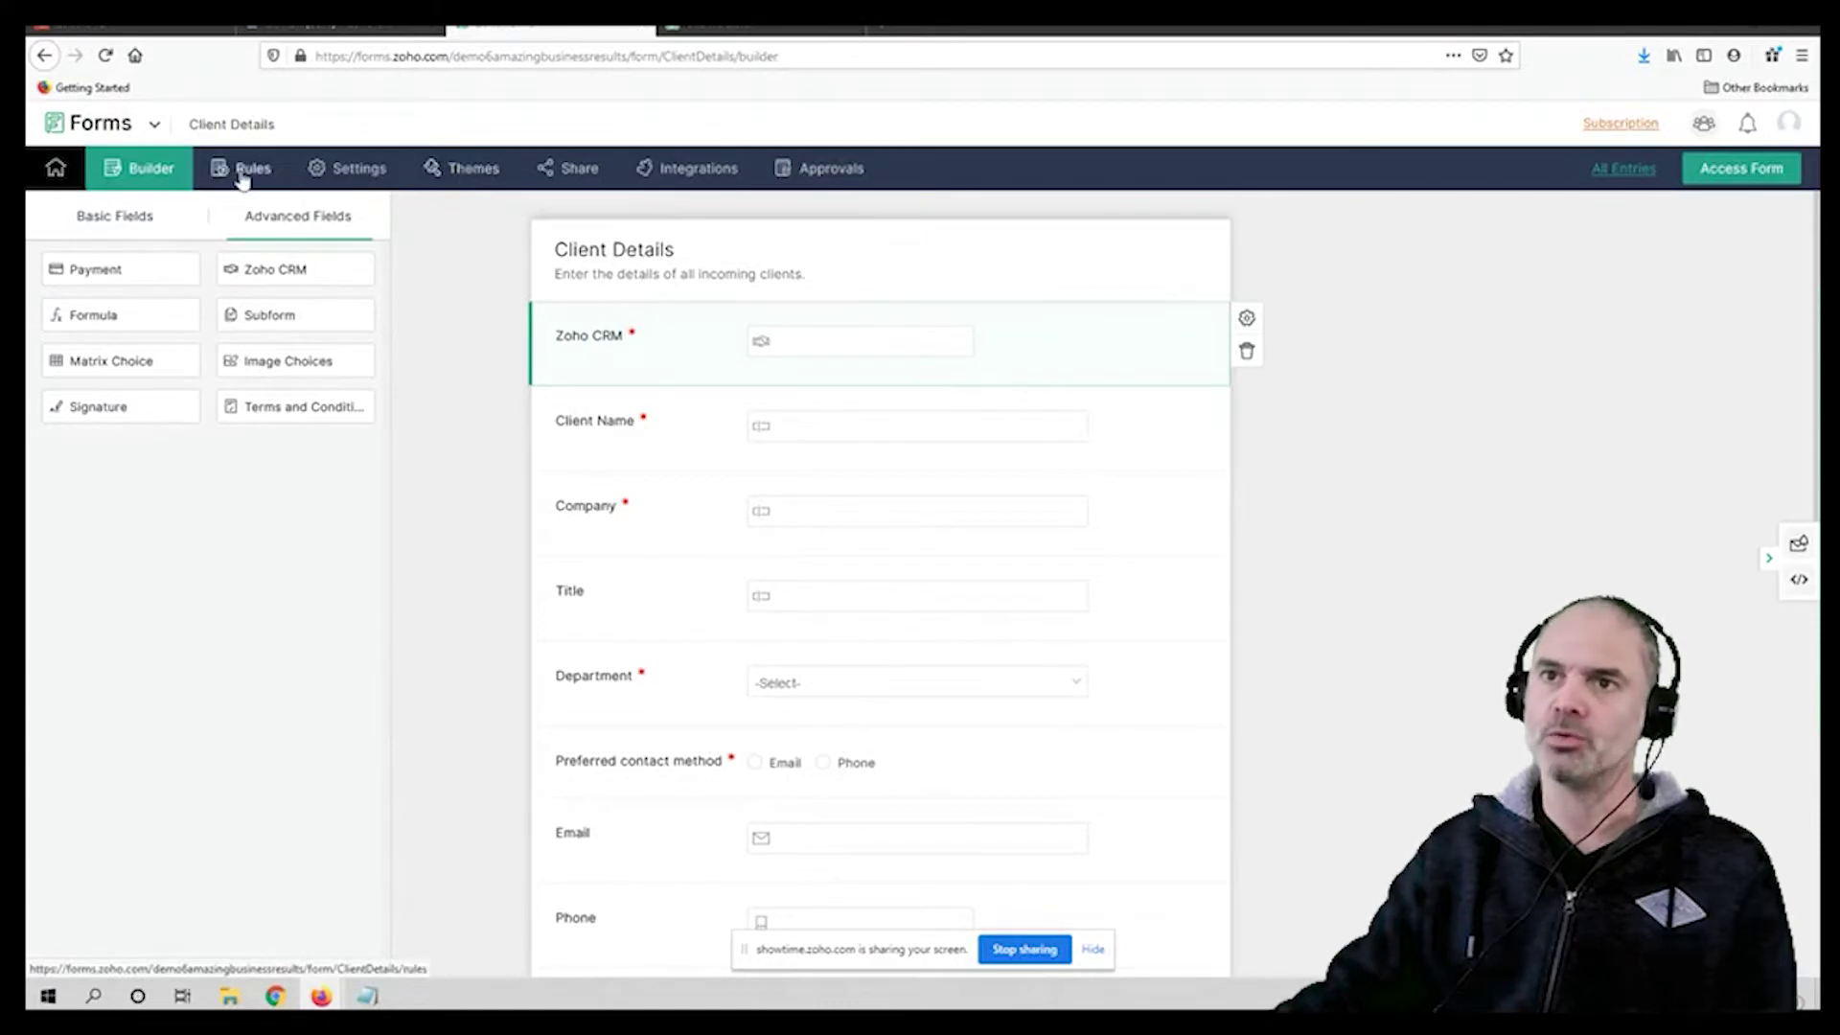
Step: Examine the Client Details form's general settings, from the basic settings down to the review before submission options
left_click(342, 179)
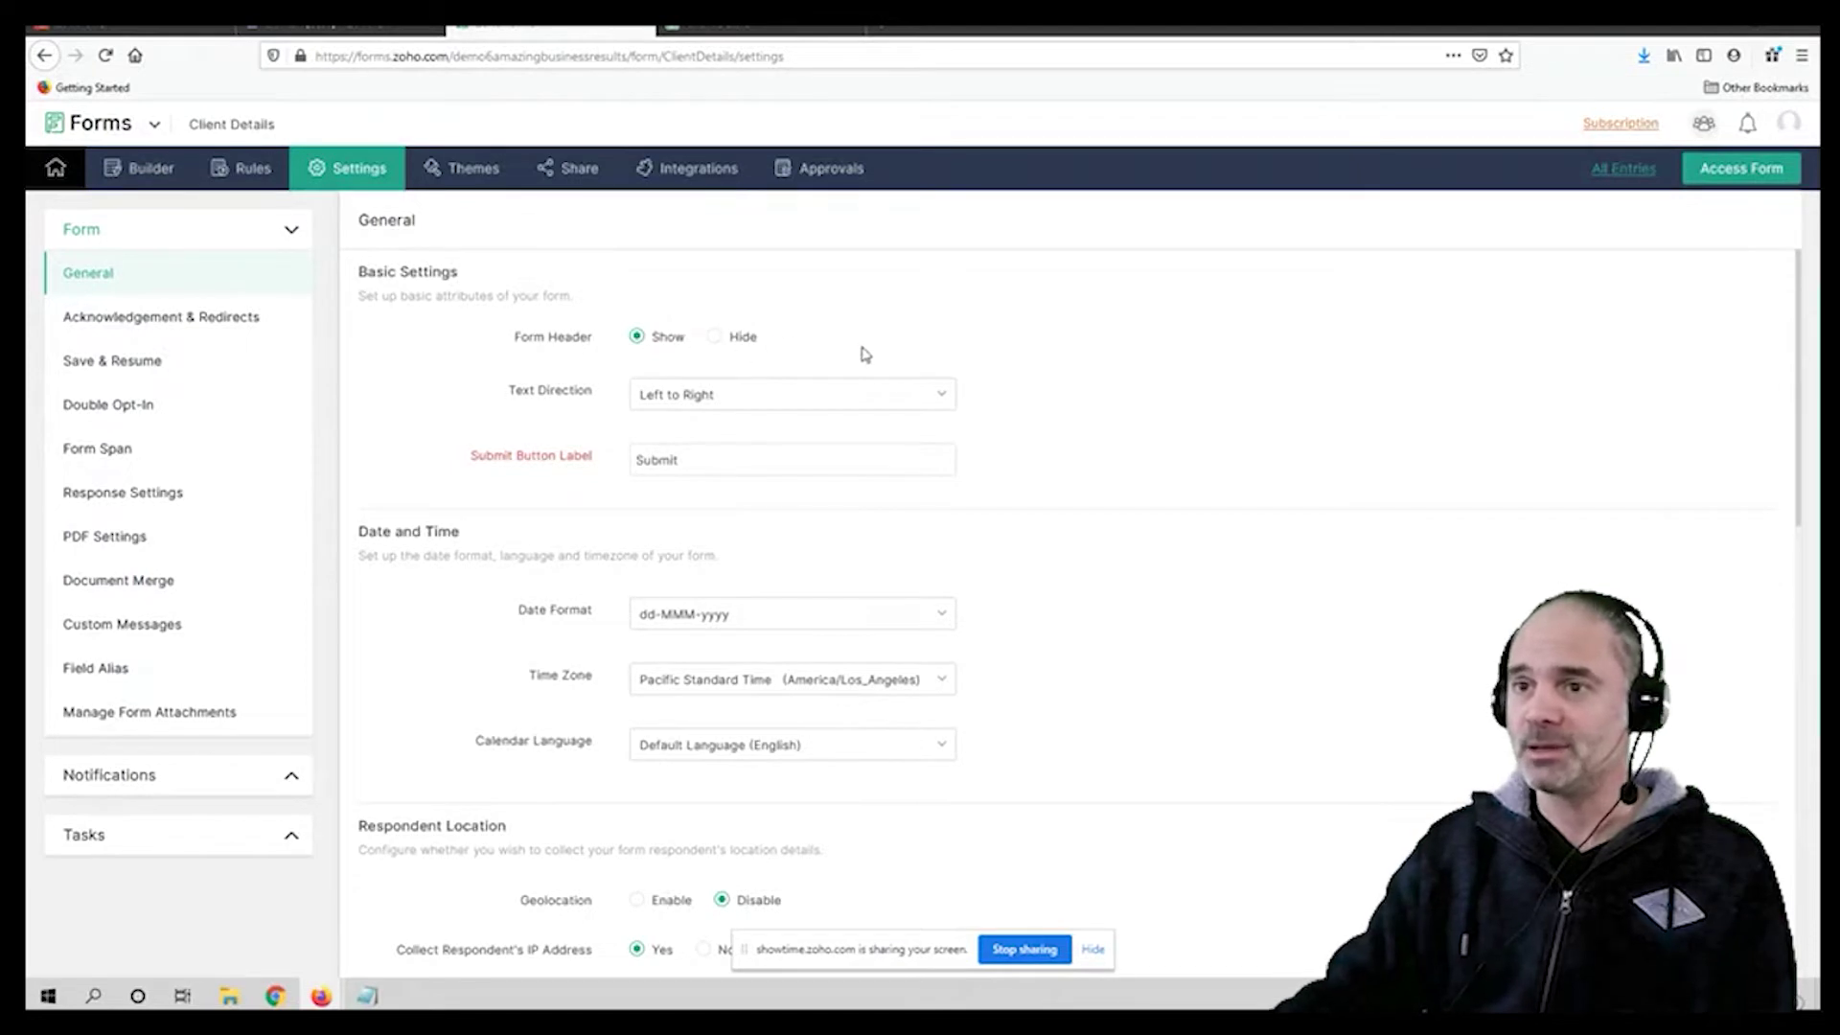
scroll(993, 382, "down", 2)
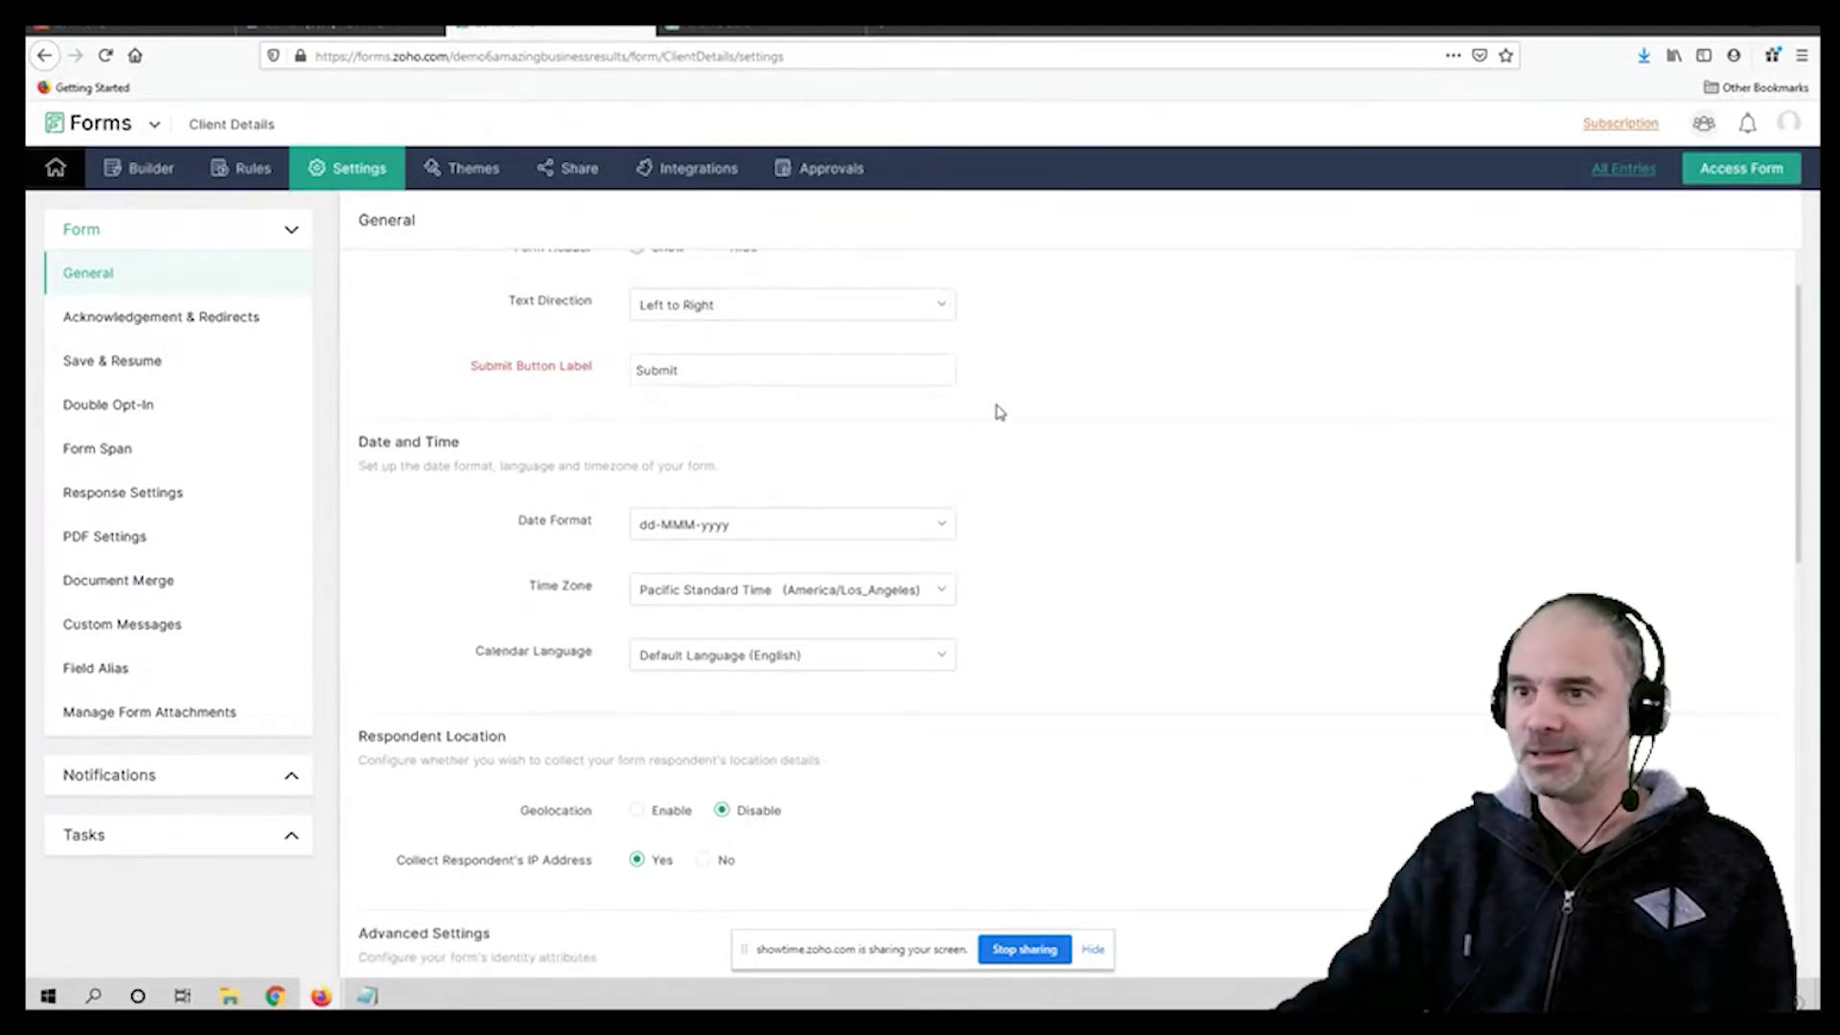
scroll(987, 404, "down", 4)
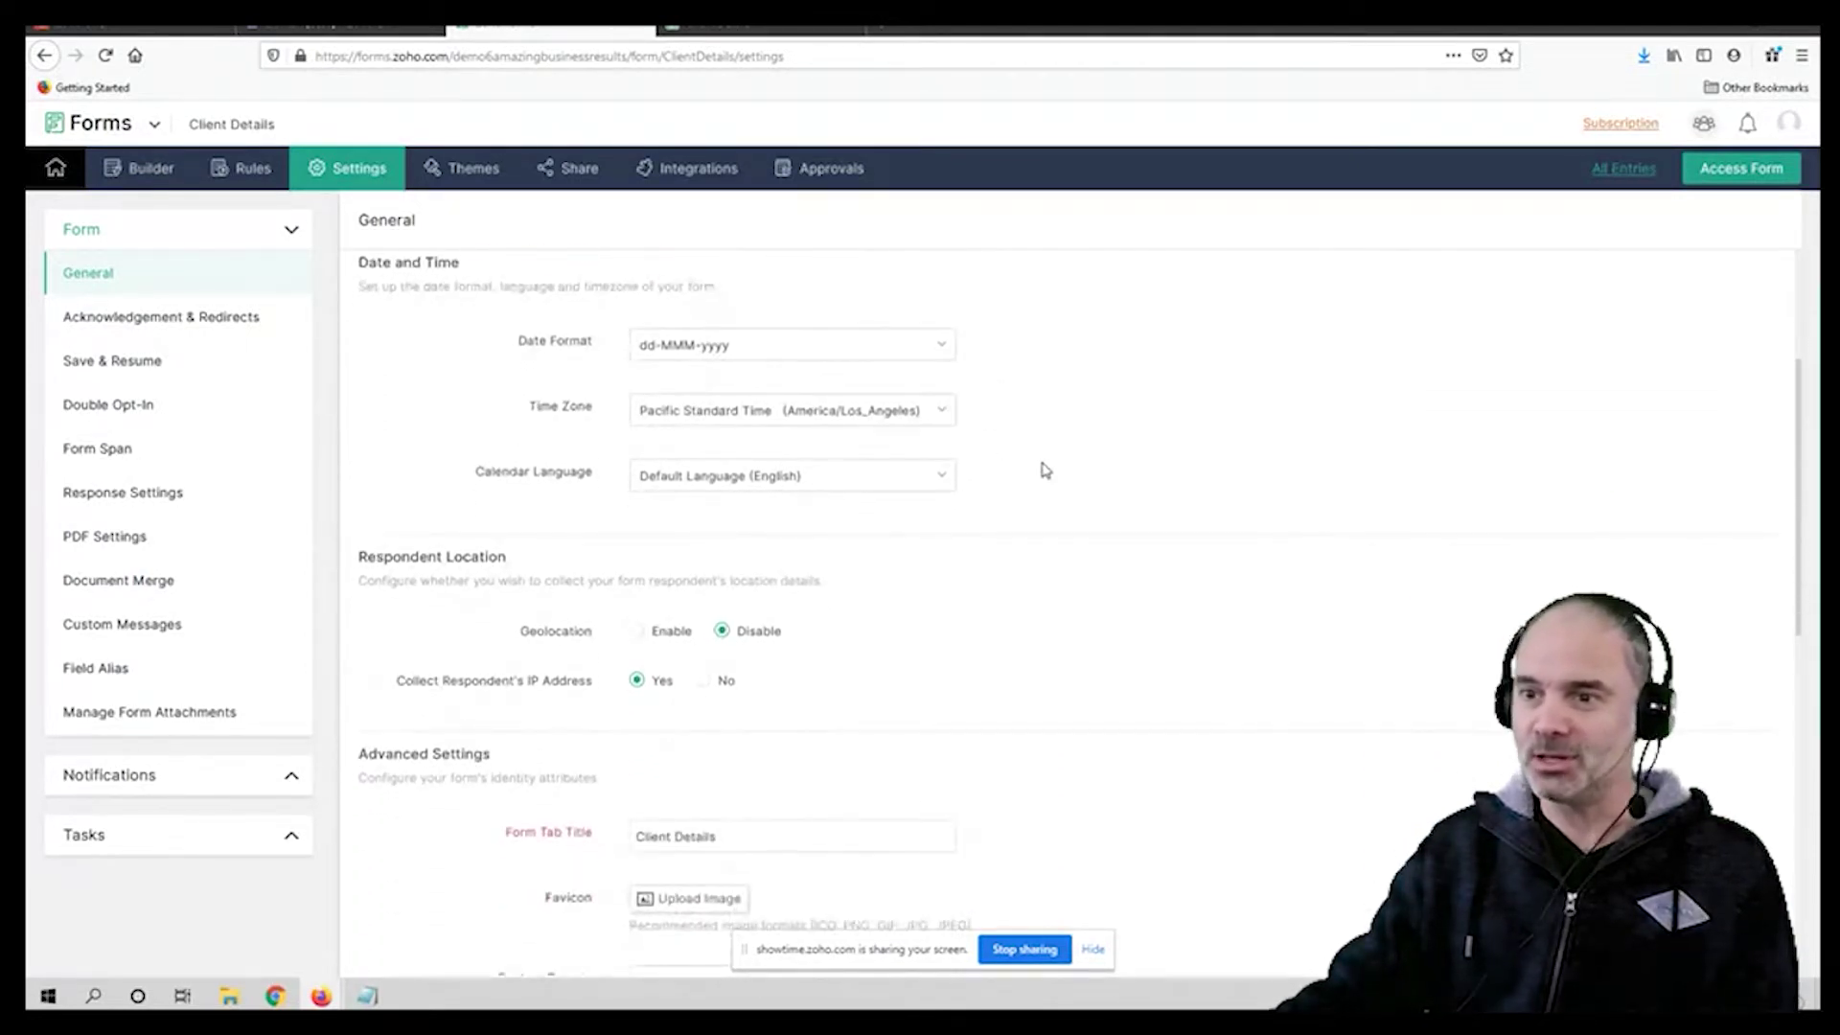
scroll(946, 820, "down", 6)
scroll(992, 698, "down", 13)
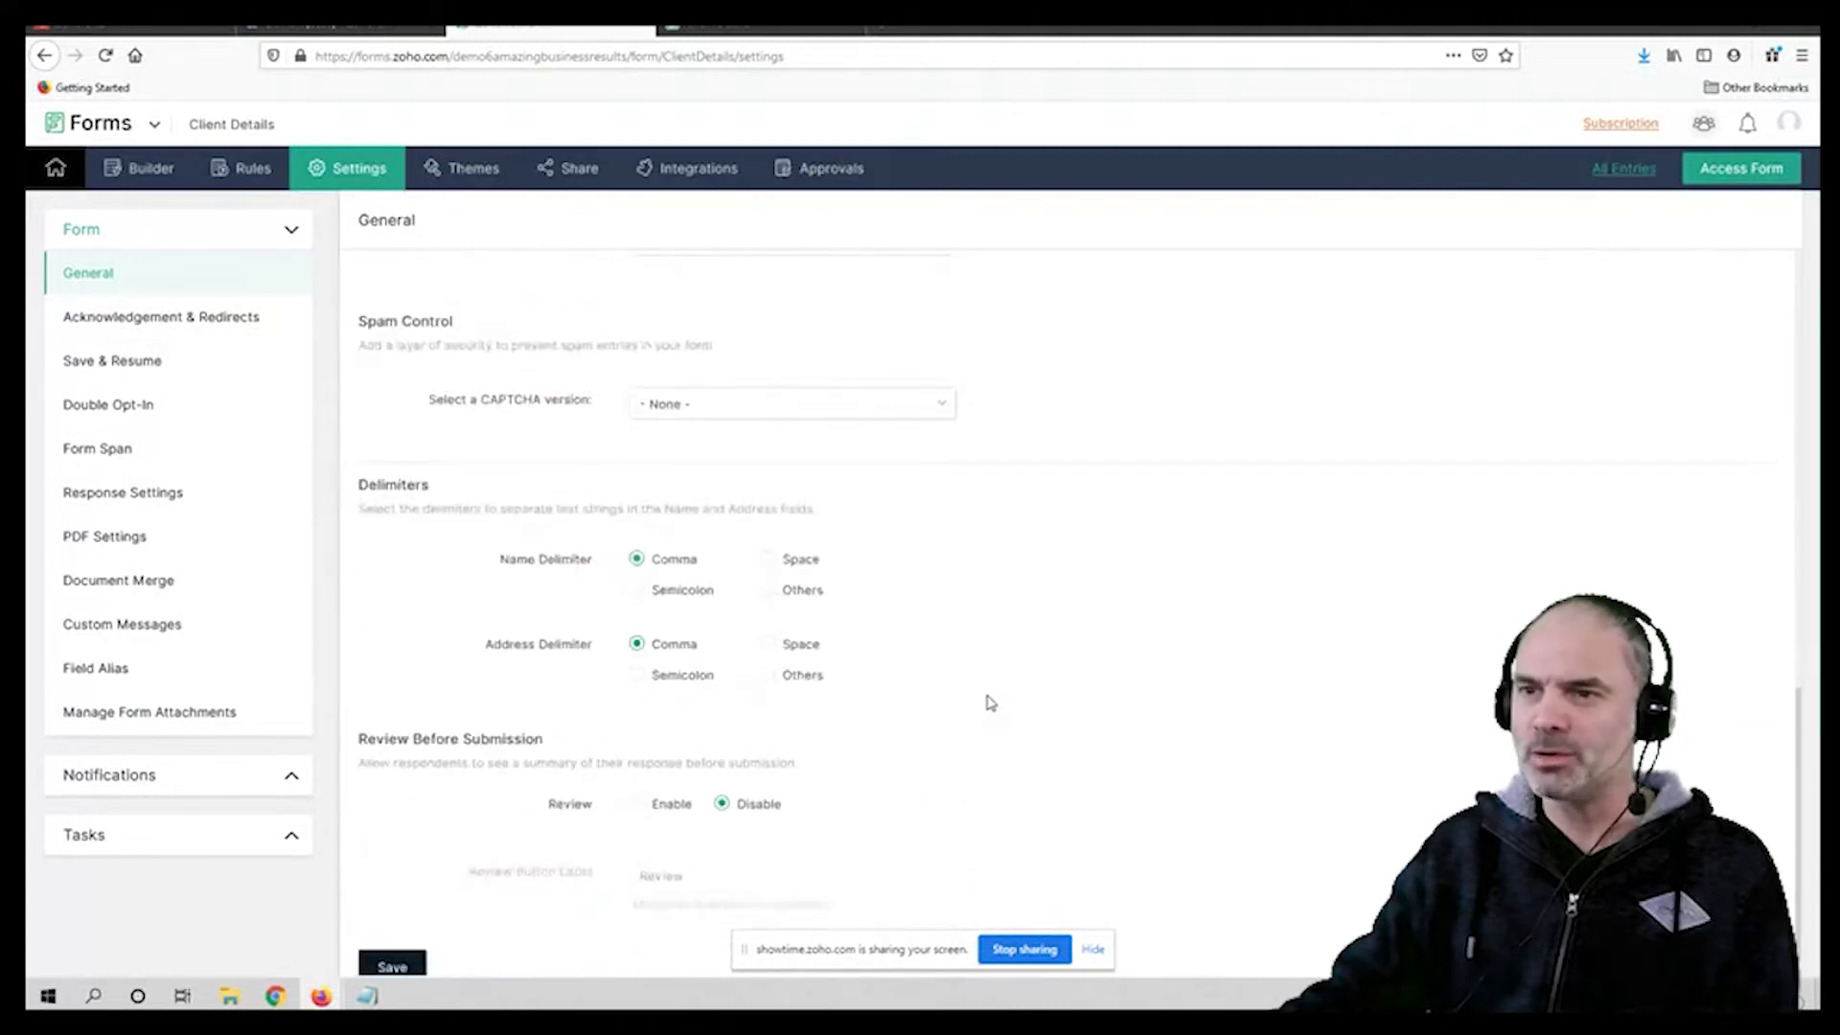
scroll(987, 702, "up", 20)
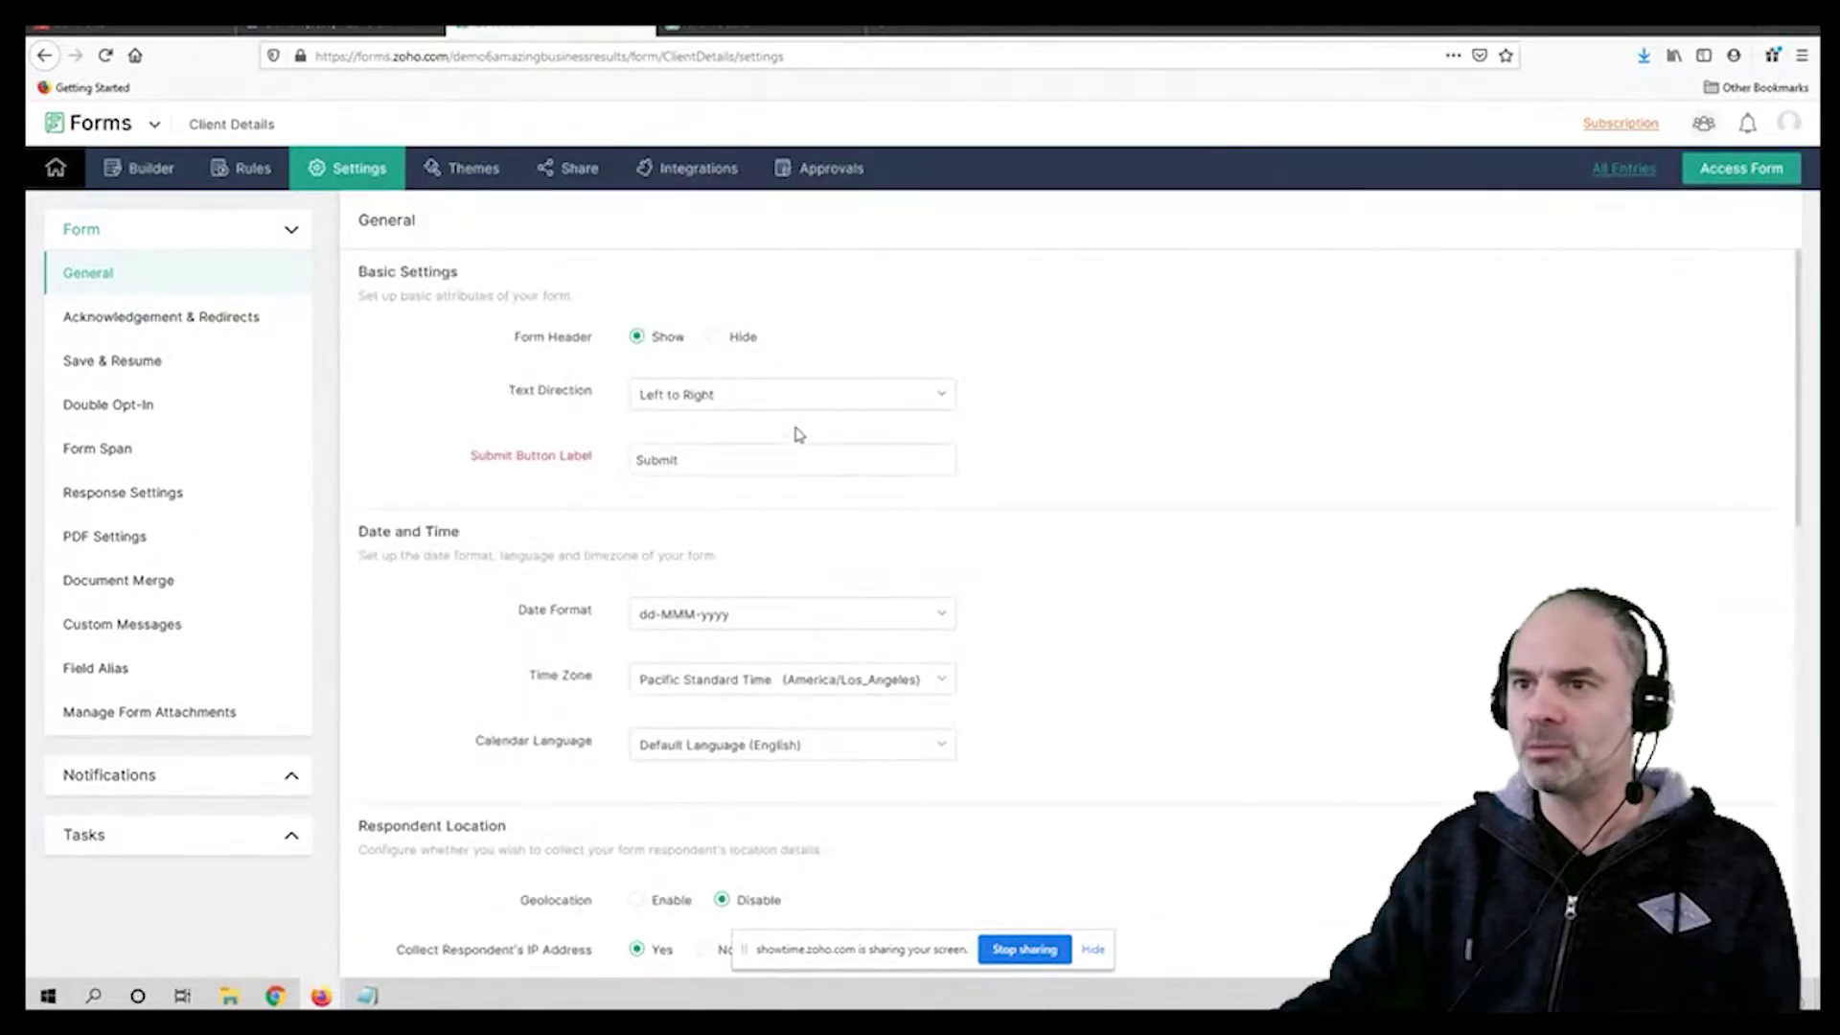
Step: Check the Banner logo upload option in the form's theme customization, and close the customization
left_click(486, 175)
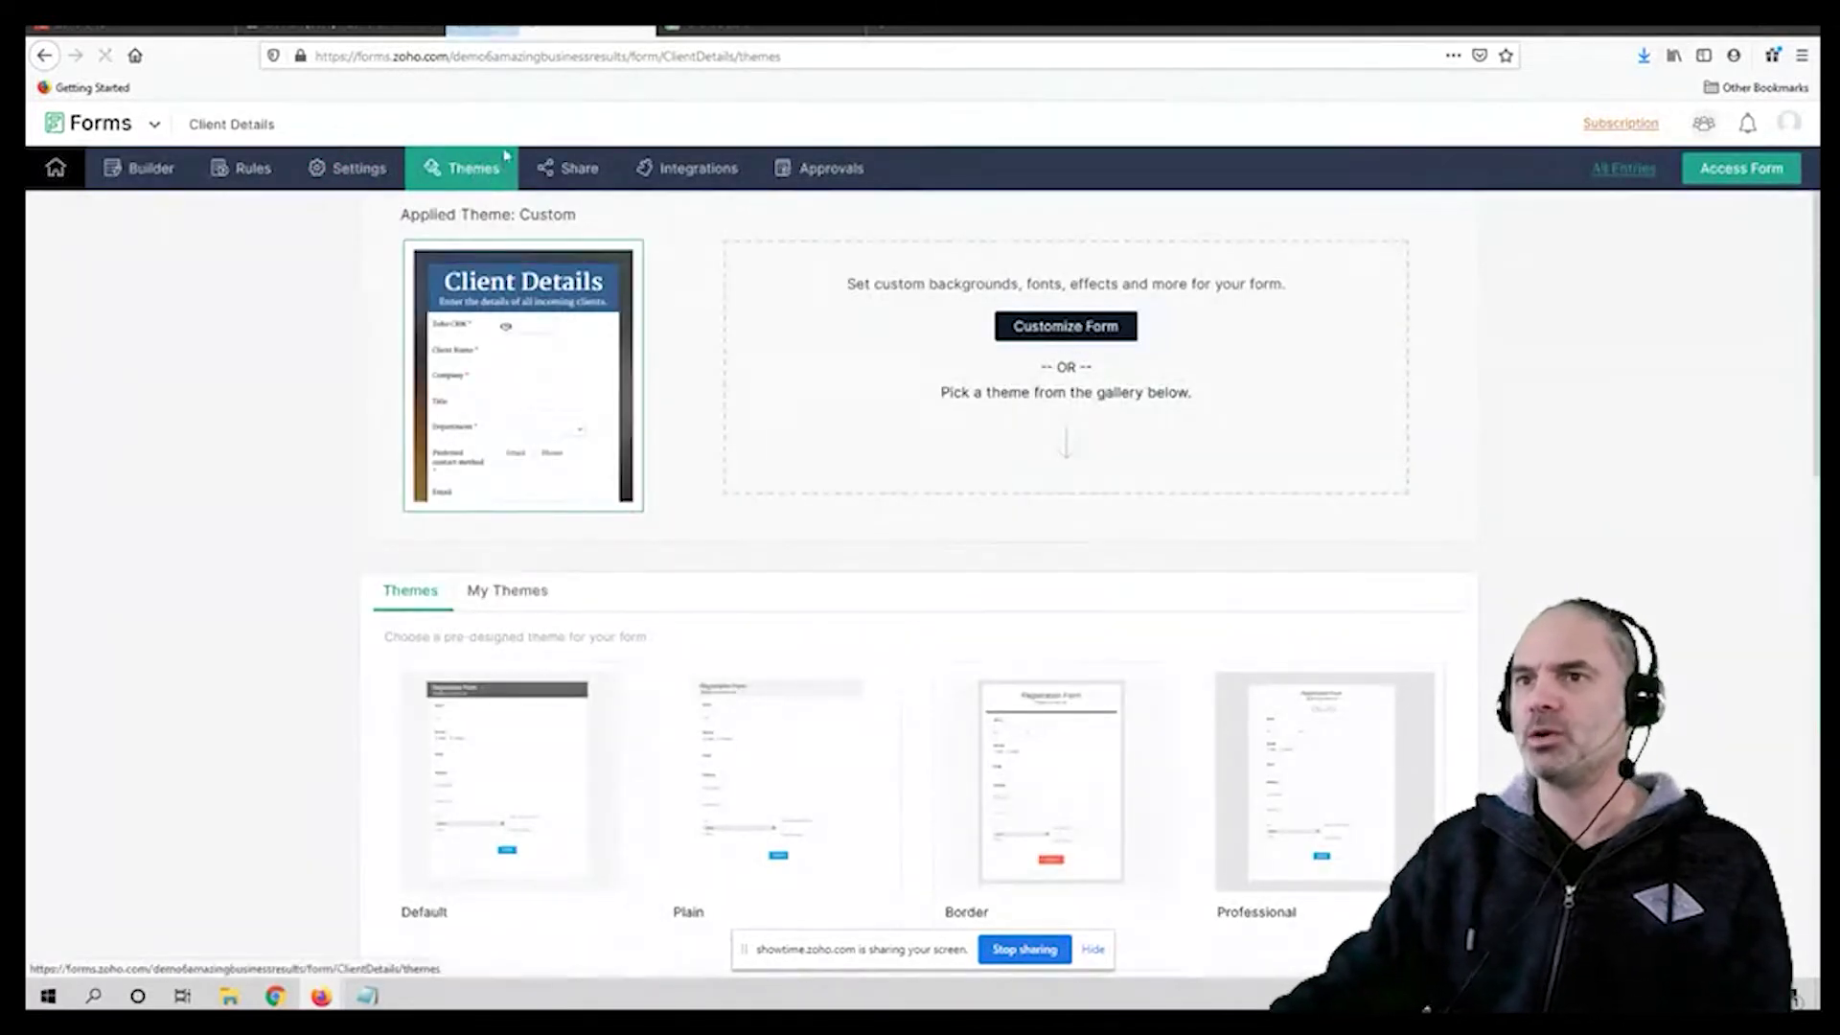
left_click(1054, 327)
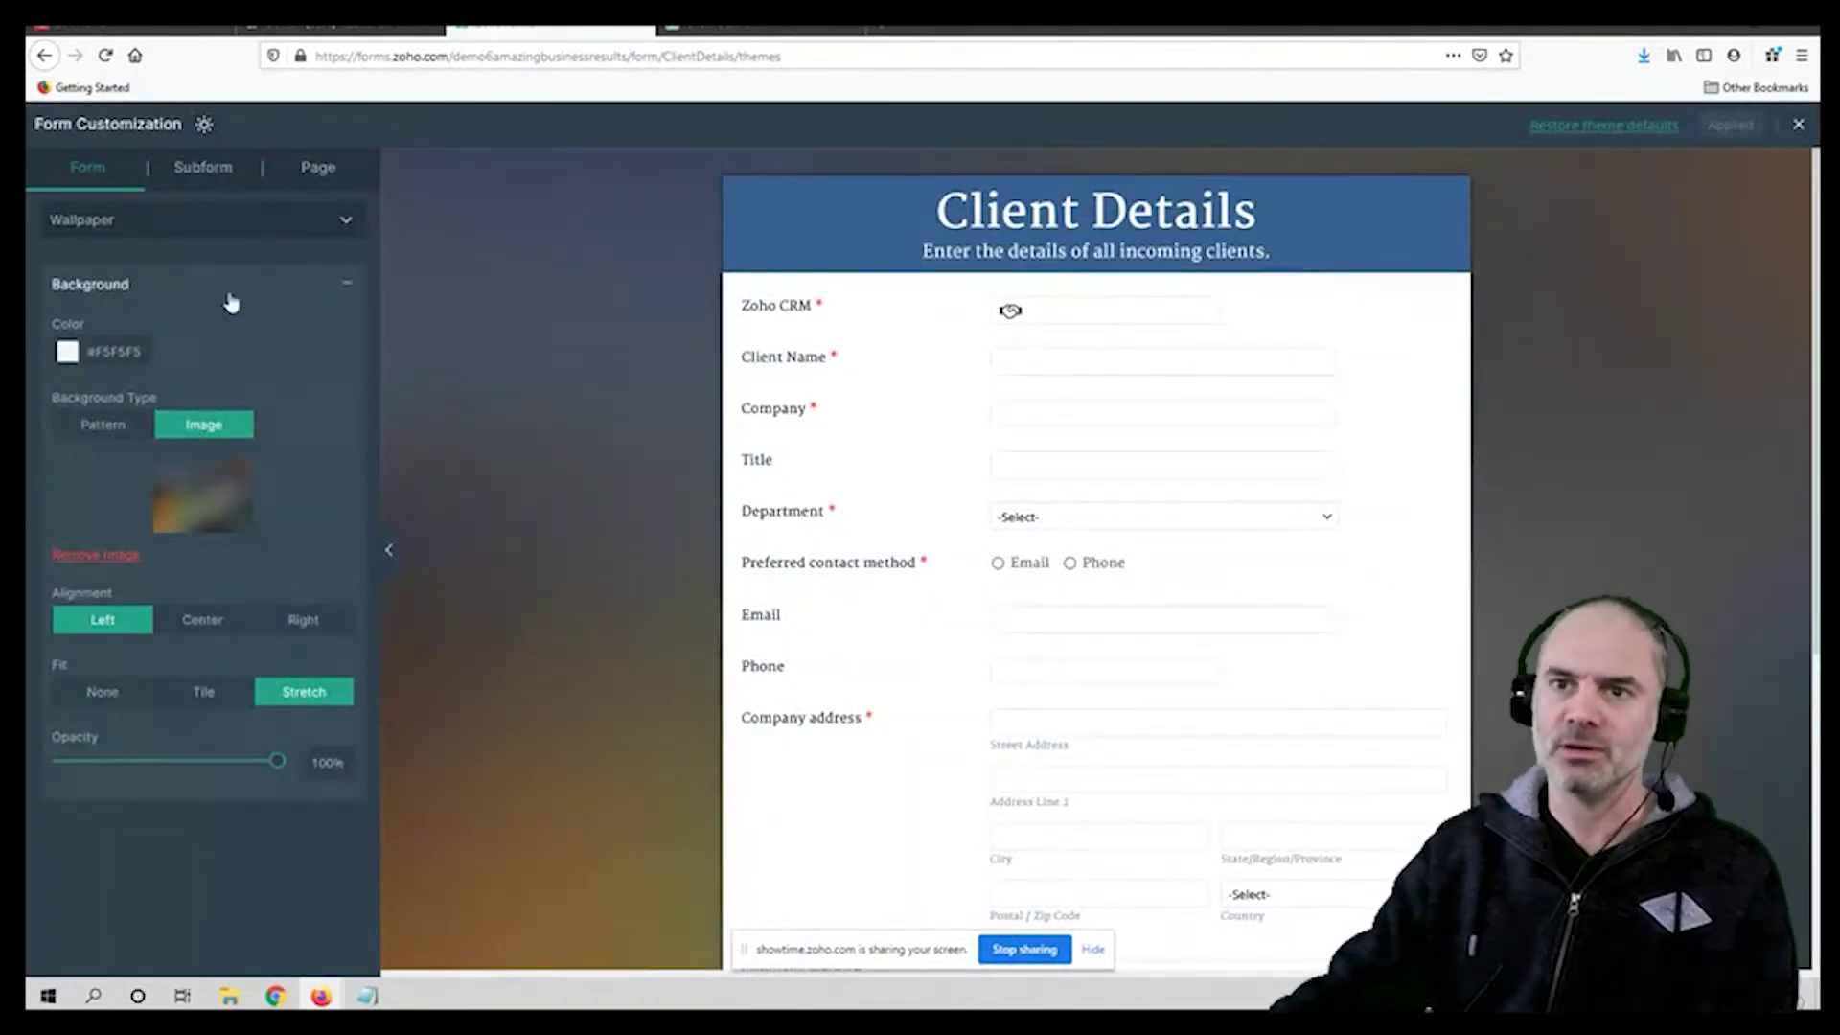
left_click(125, 221)
left_click(123, 326)
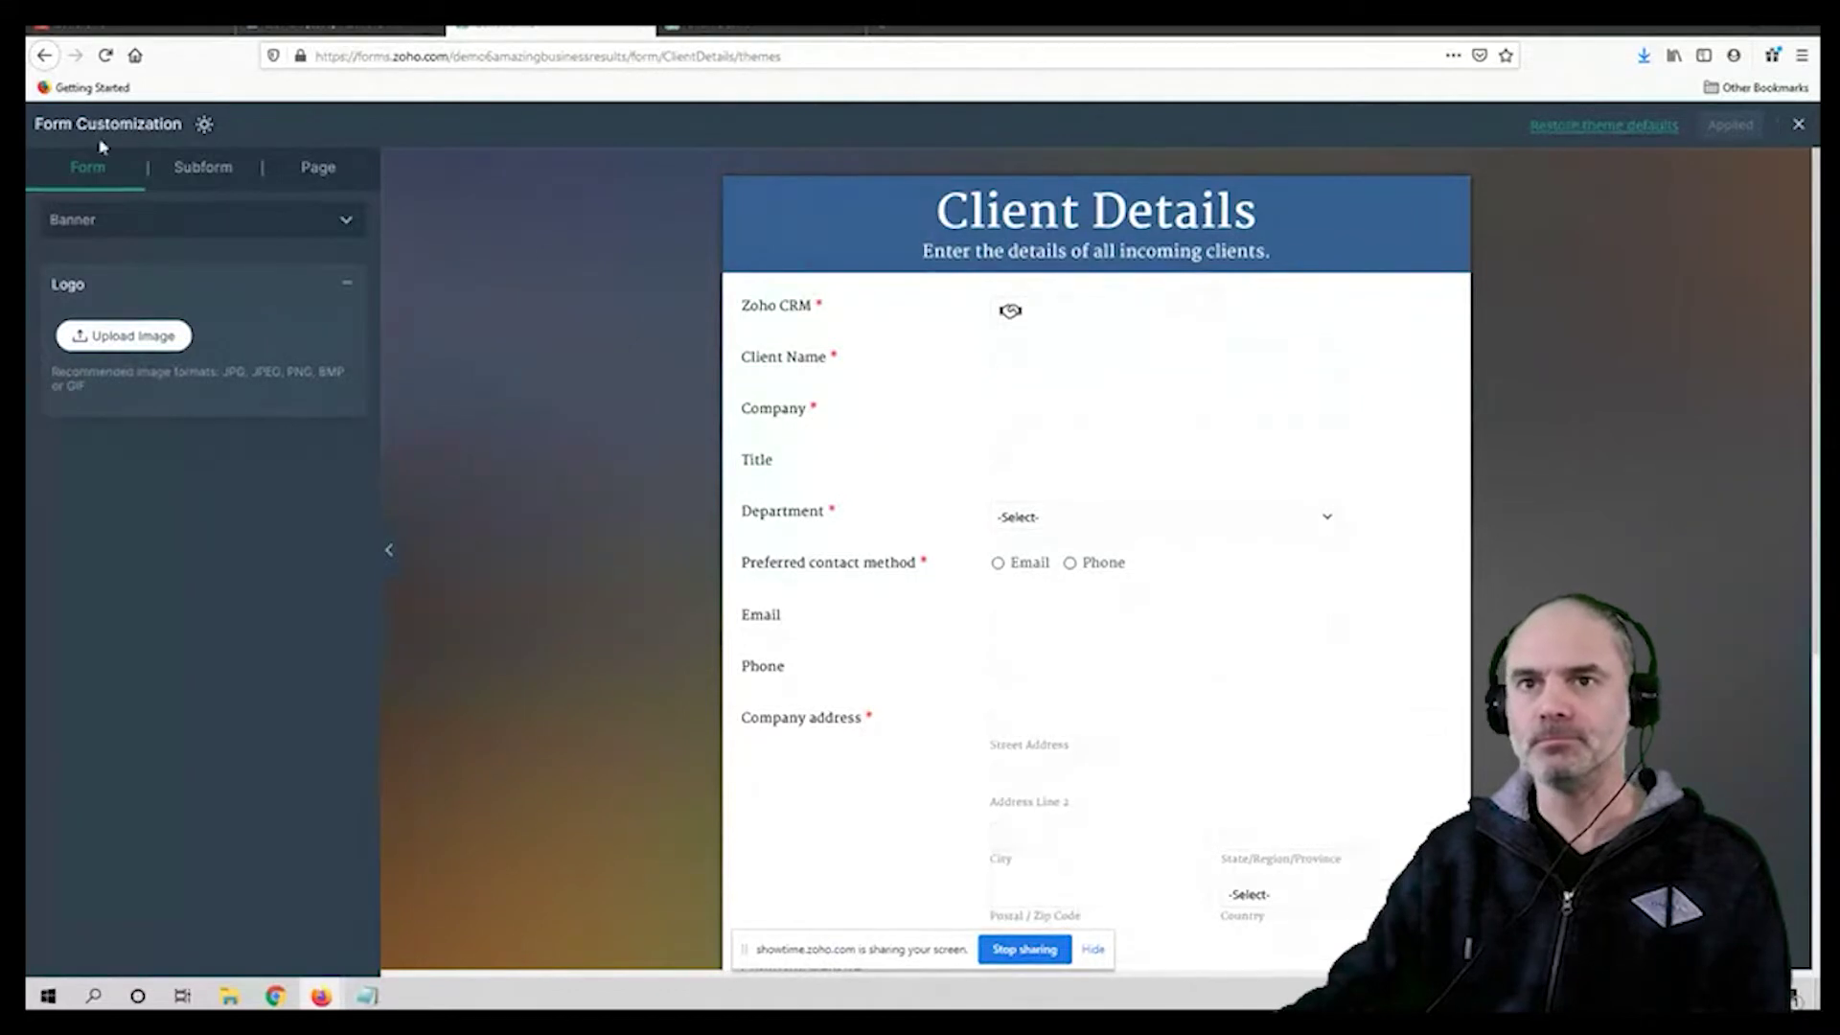
left_click(1800, 126)
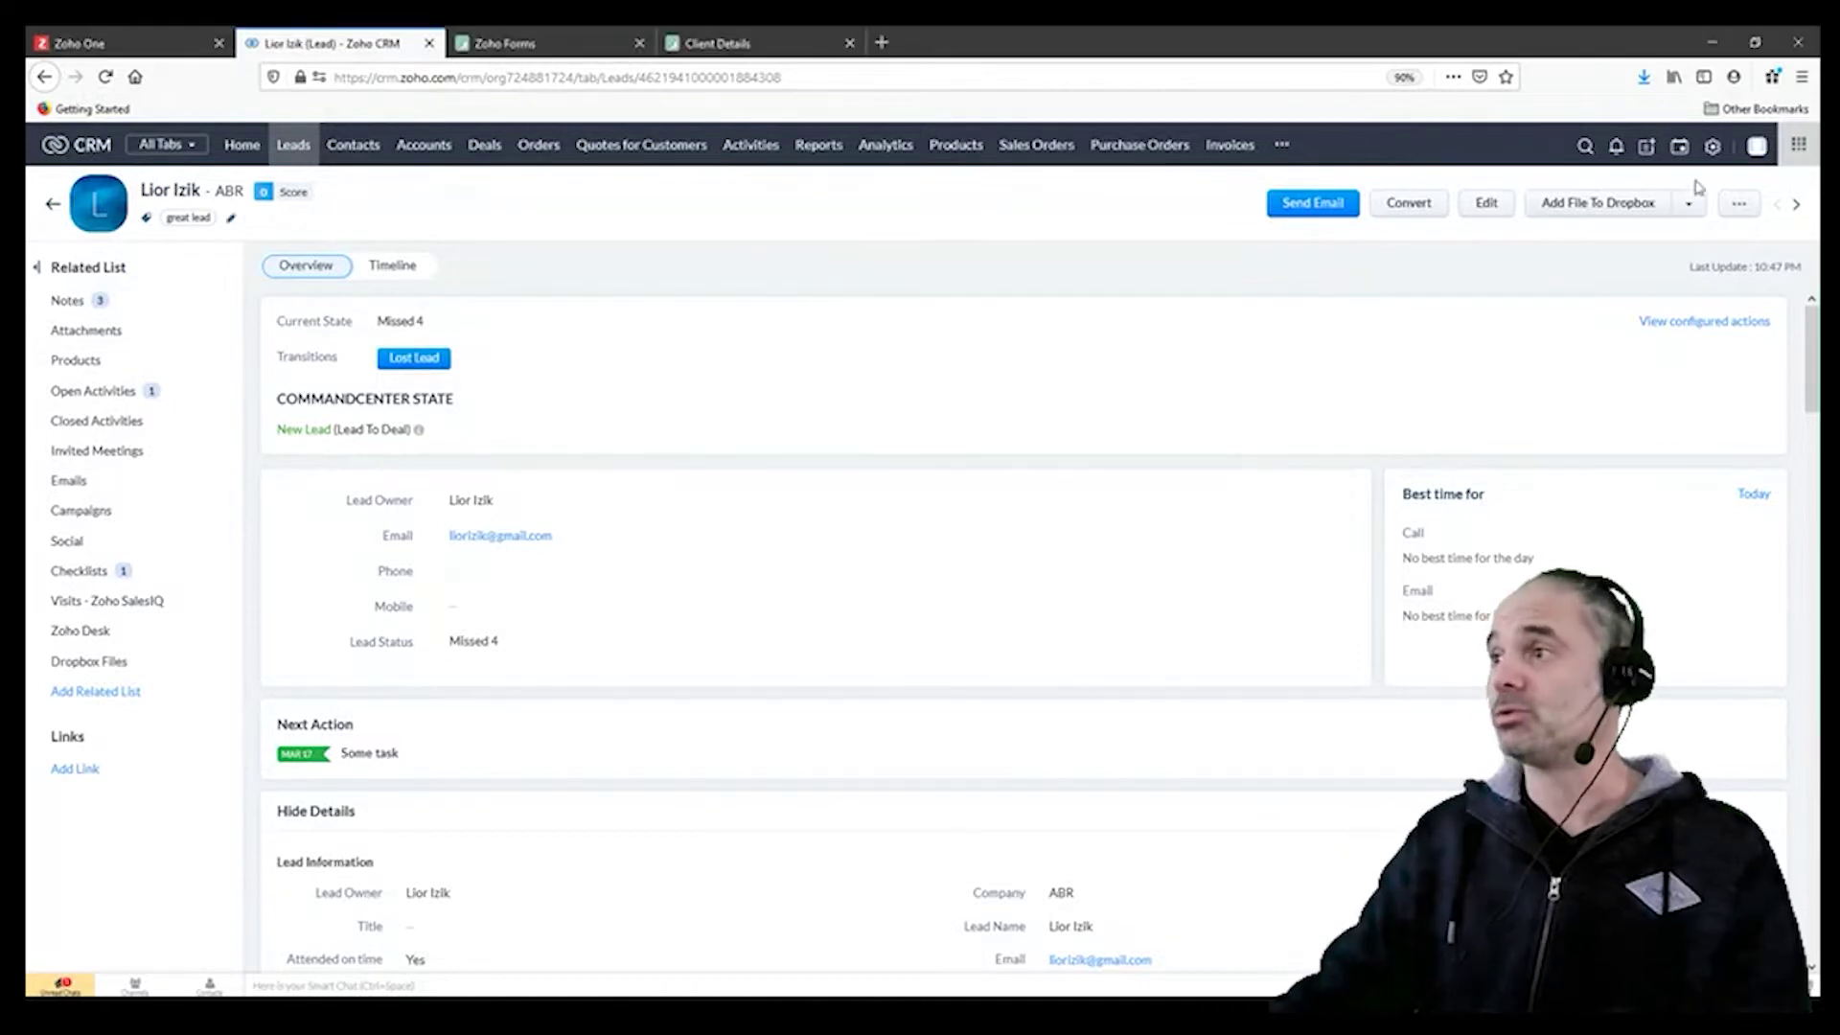
Step: Create a custom record page in the Canvas Builder for the Leads module with the Standard layout
left_click(1715, 148)
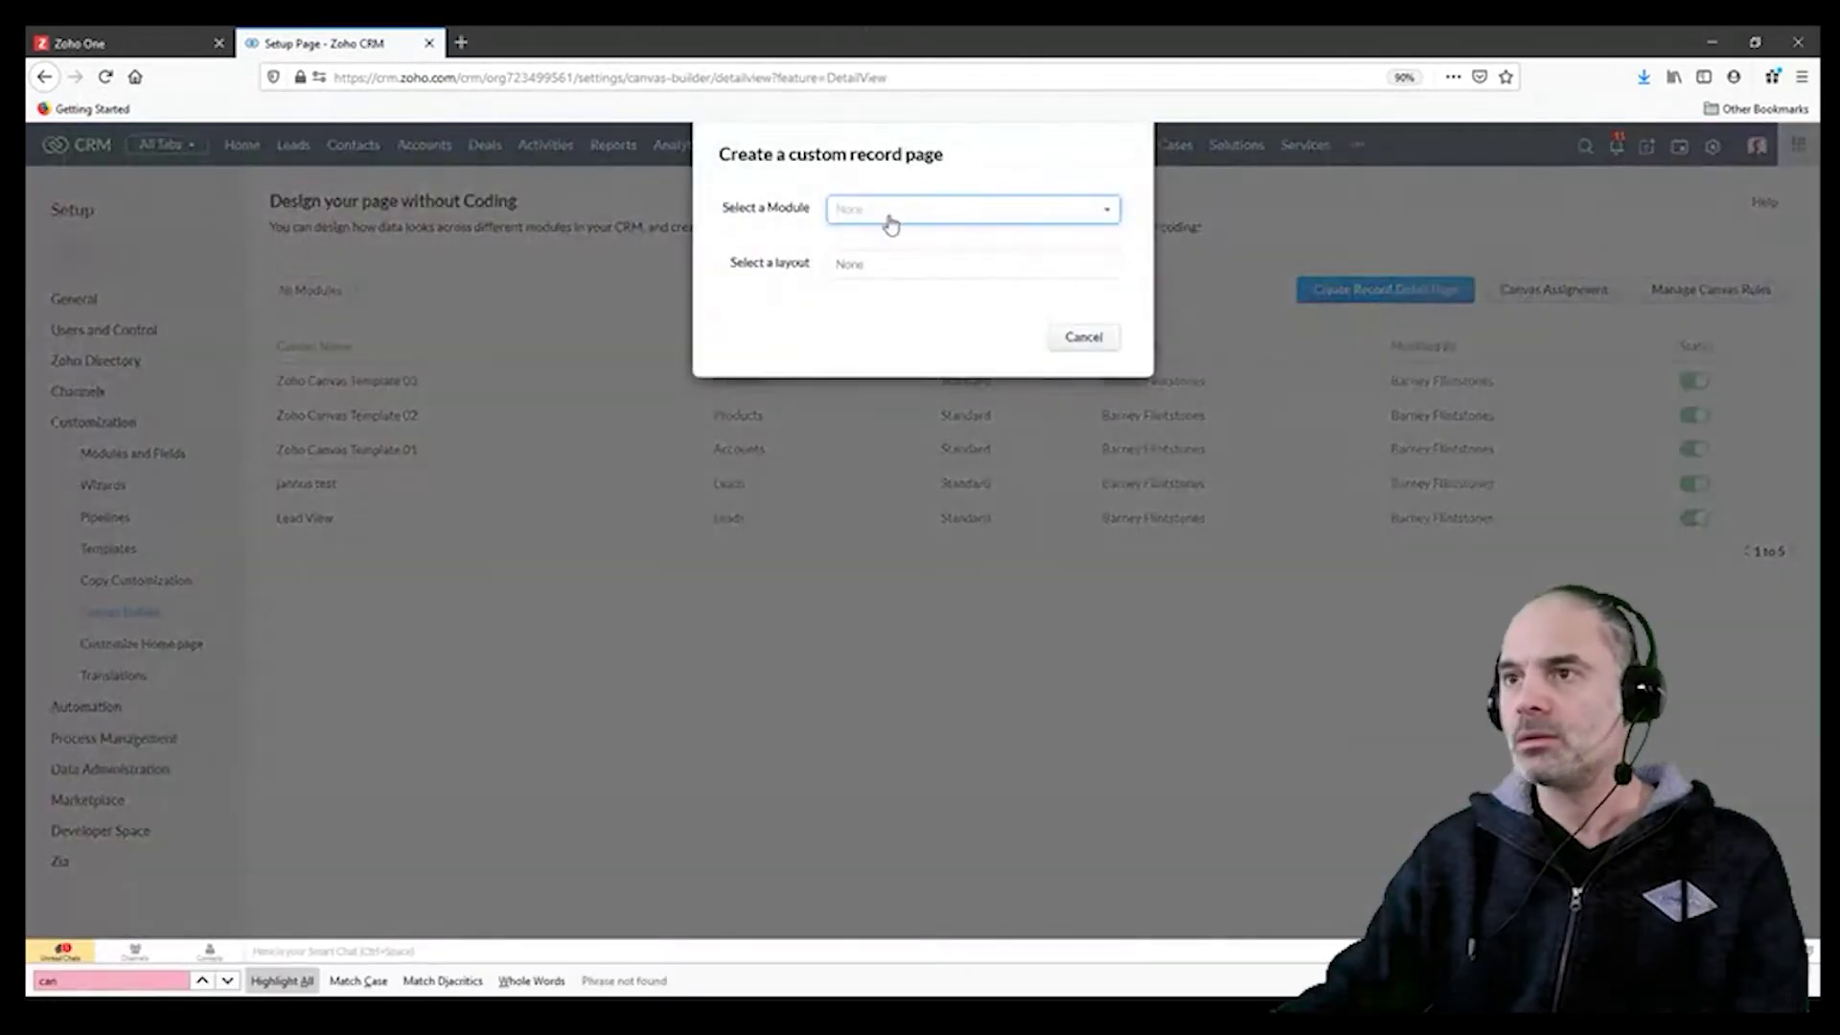
left_click(888, 213)
left_click(868, 272)
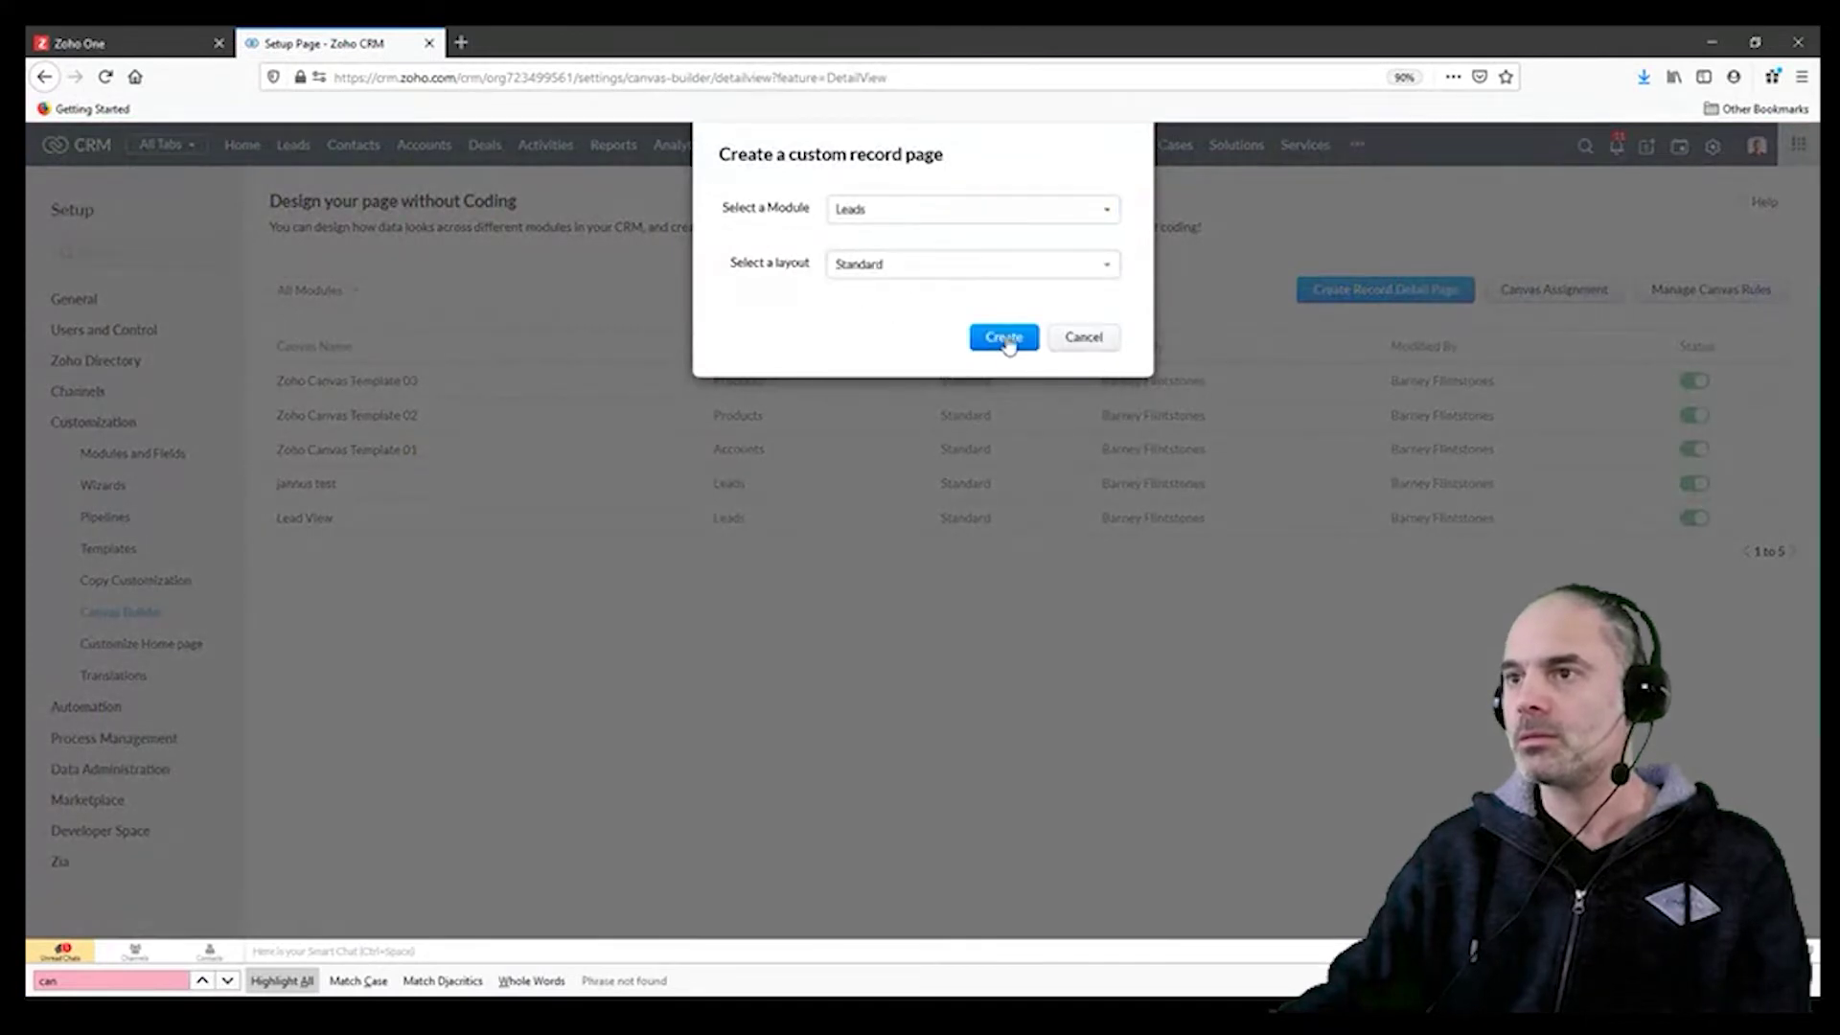
left_click(992, 337)
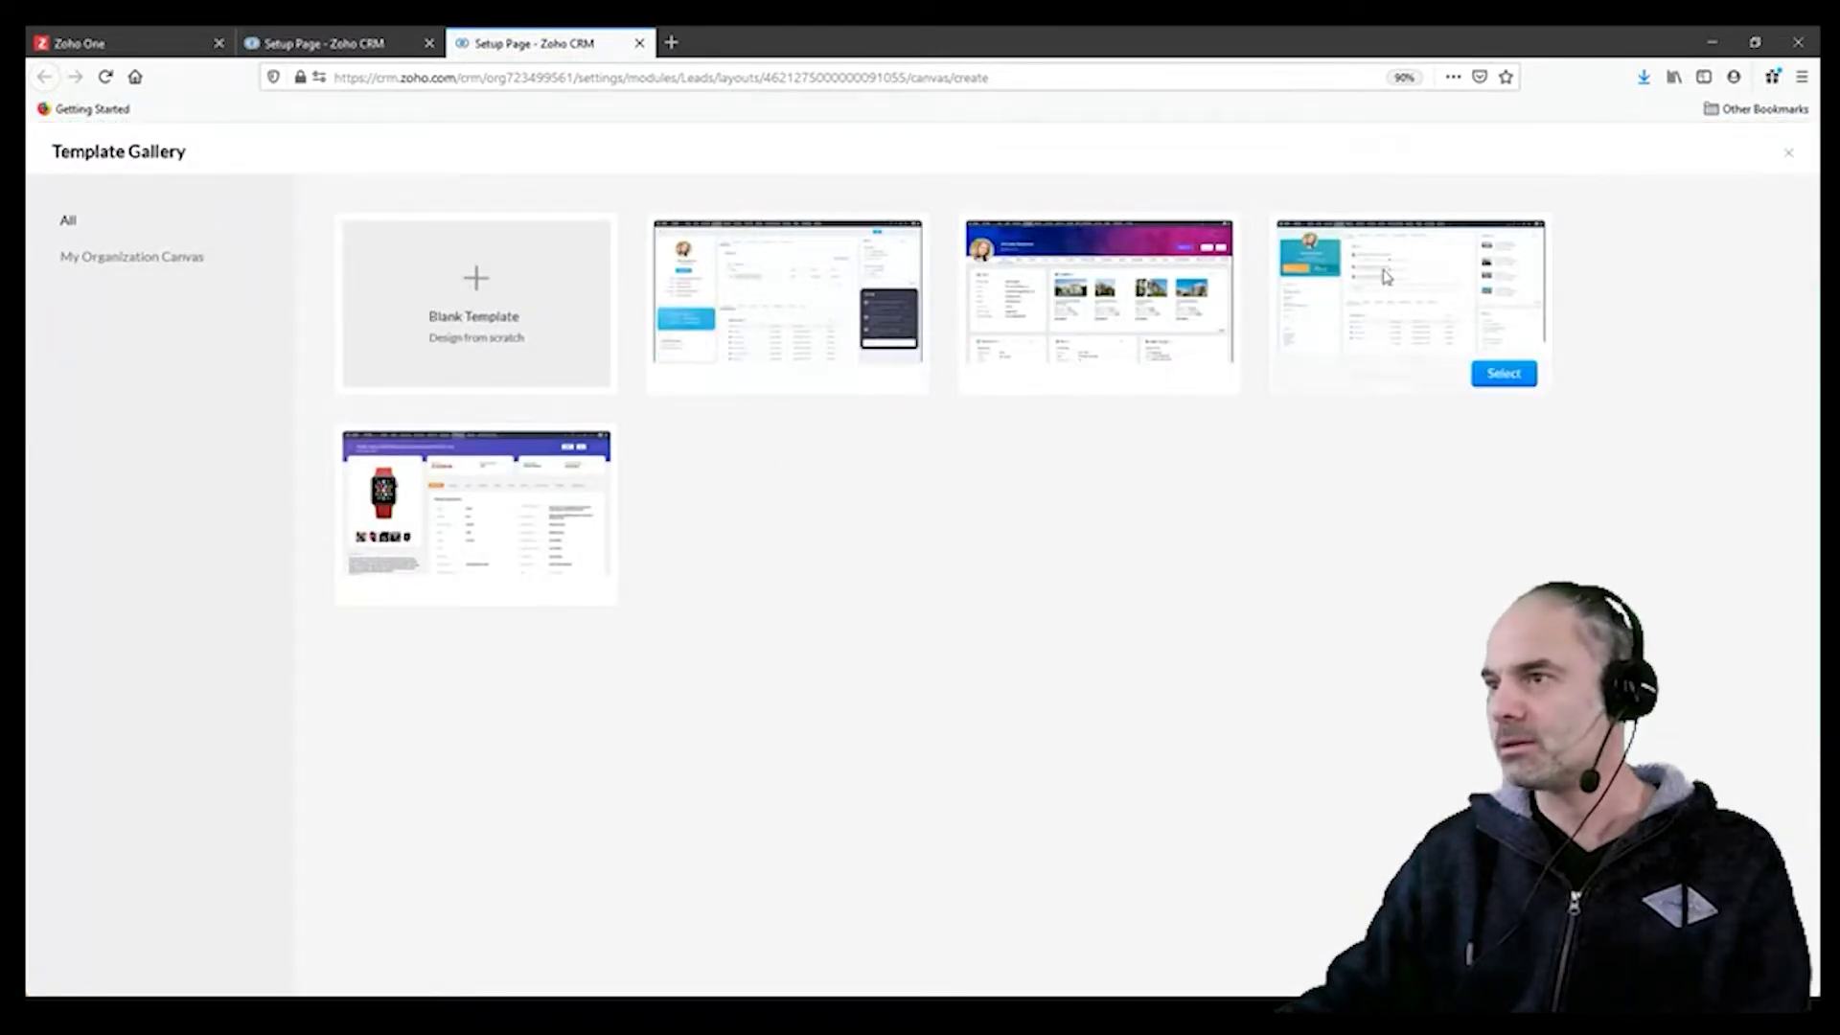
Step: Base the Leads record page on the purple-header template with the watch image, and look over the resulting canvas
mouse_move(460, 509)
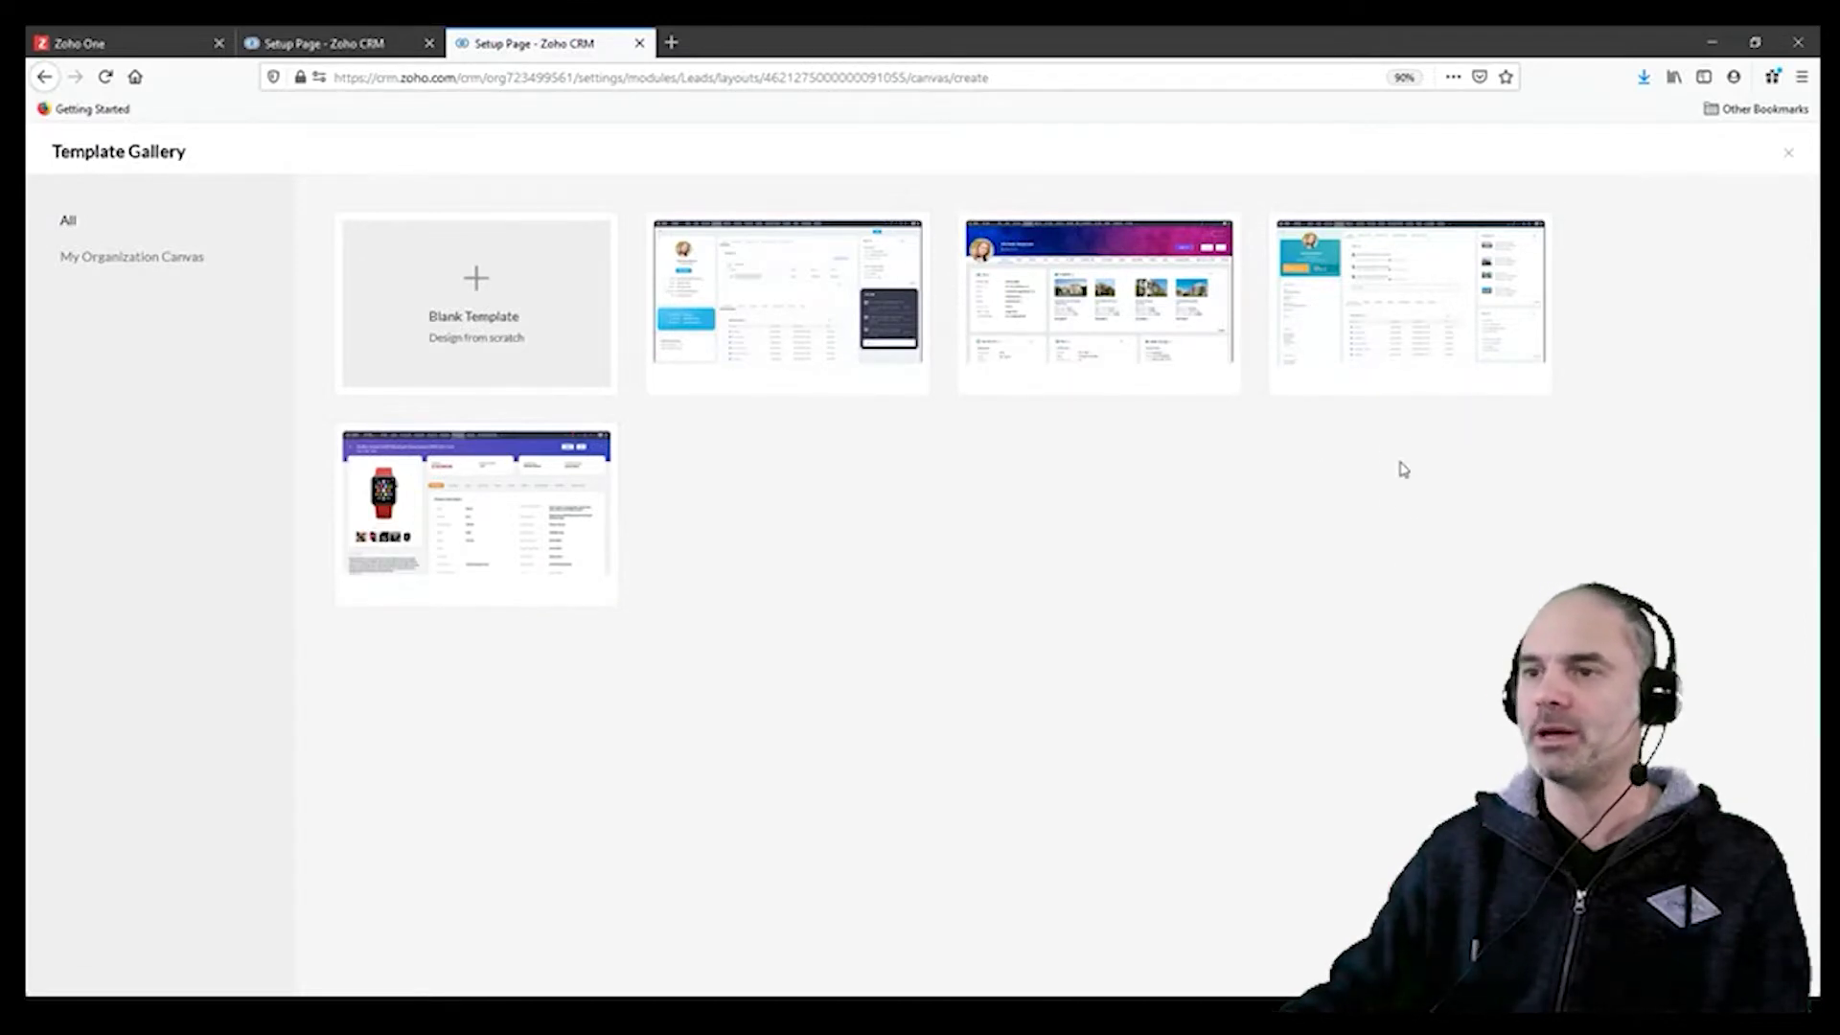
mouse_move(604, 554)
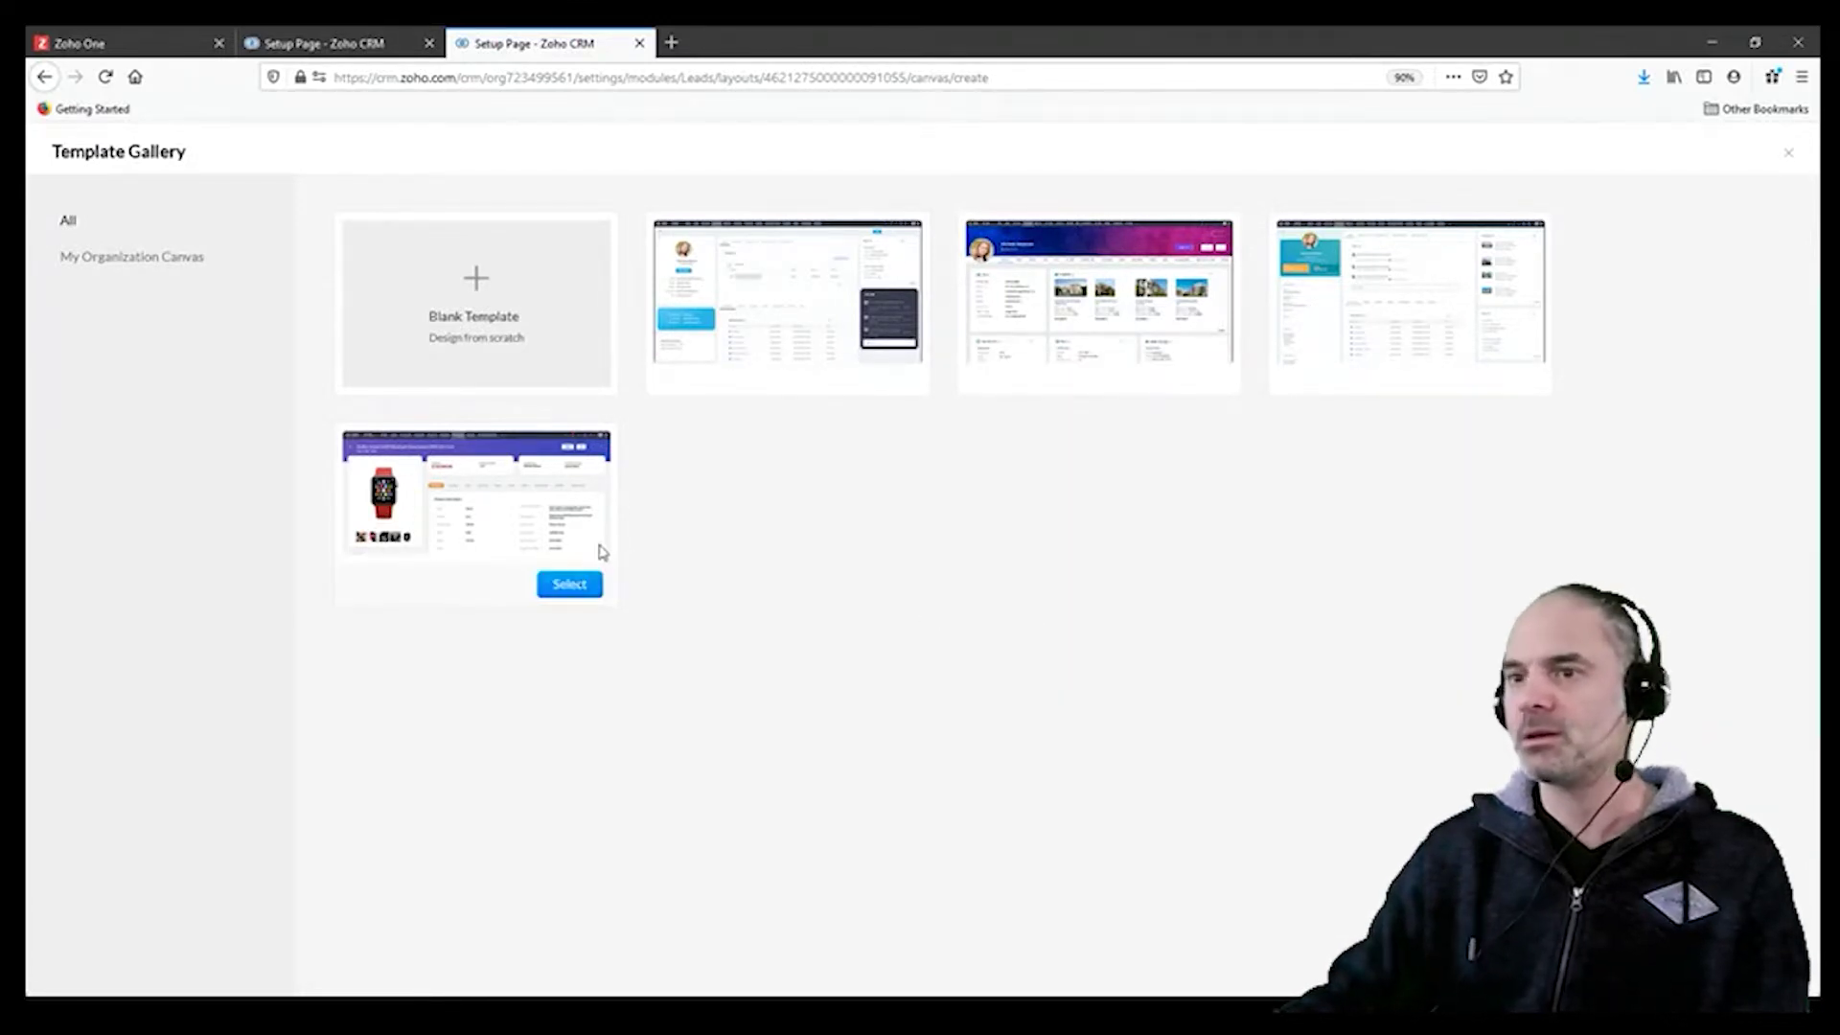
left_click(581, 587)
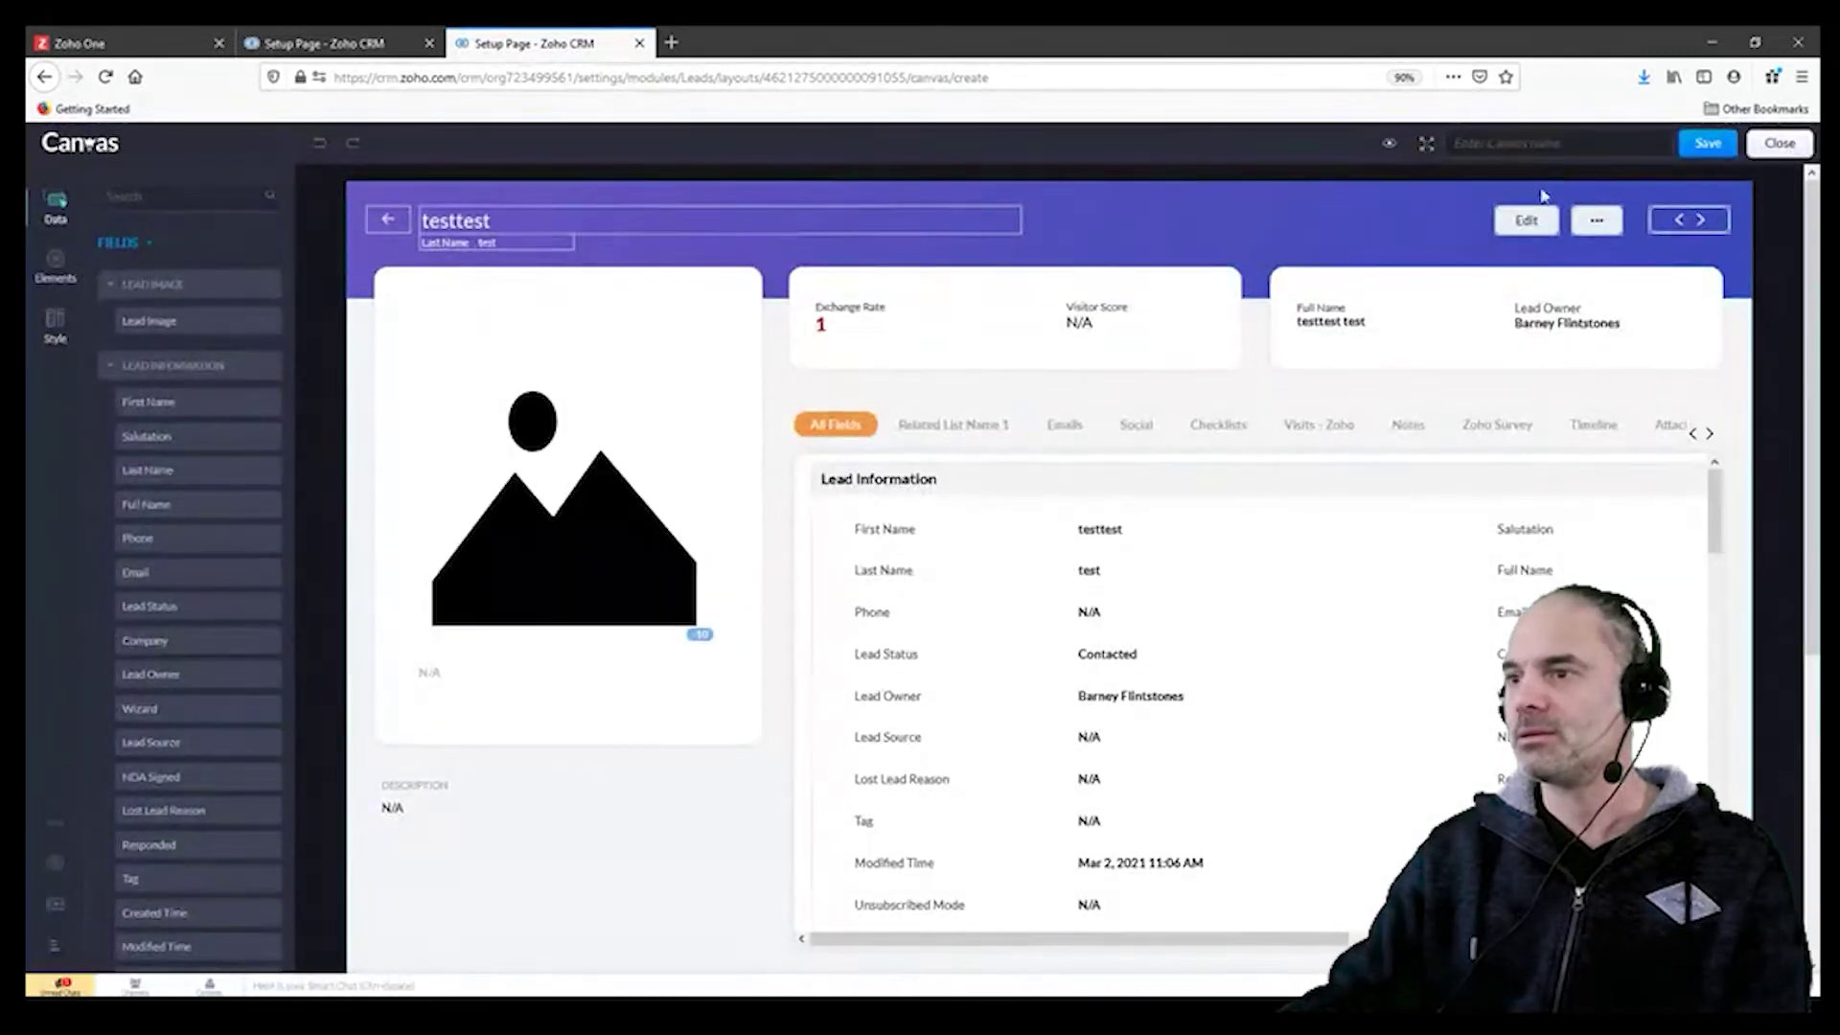
scroll(1328, 382, "down", 5)
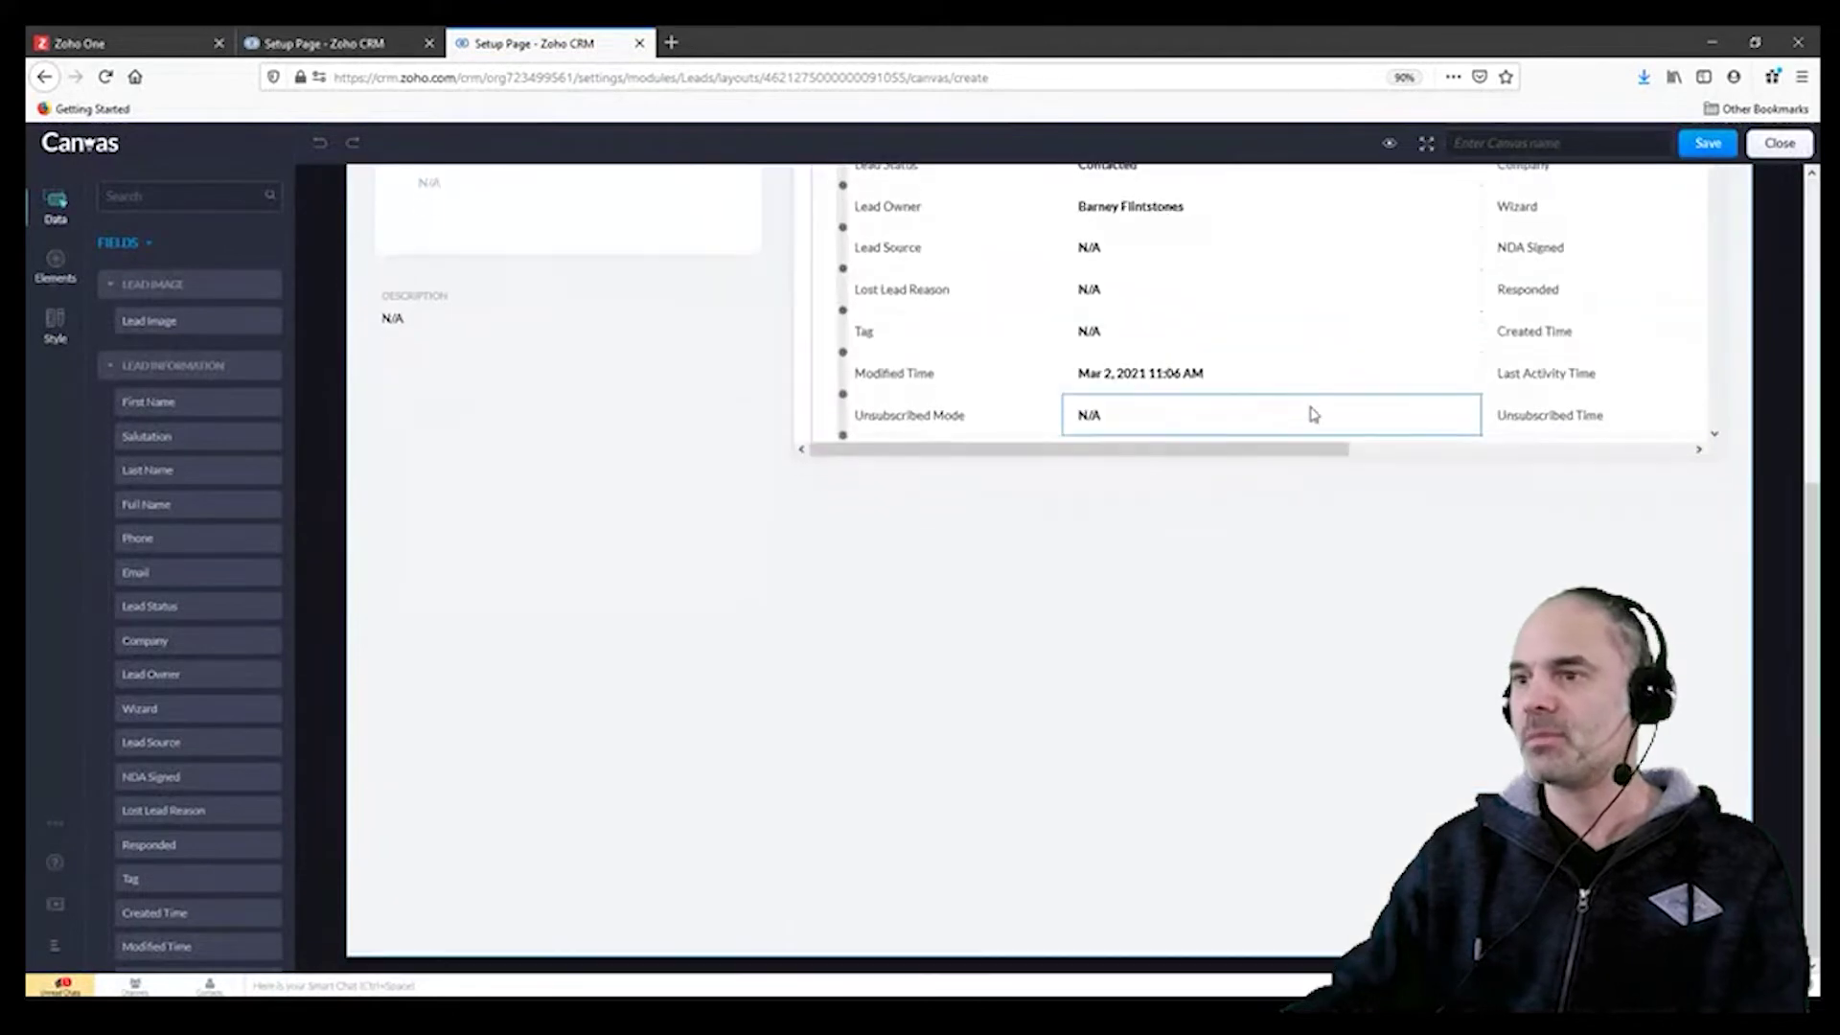
scroll(1395, 609, "up", 5)
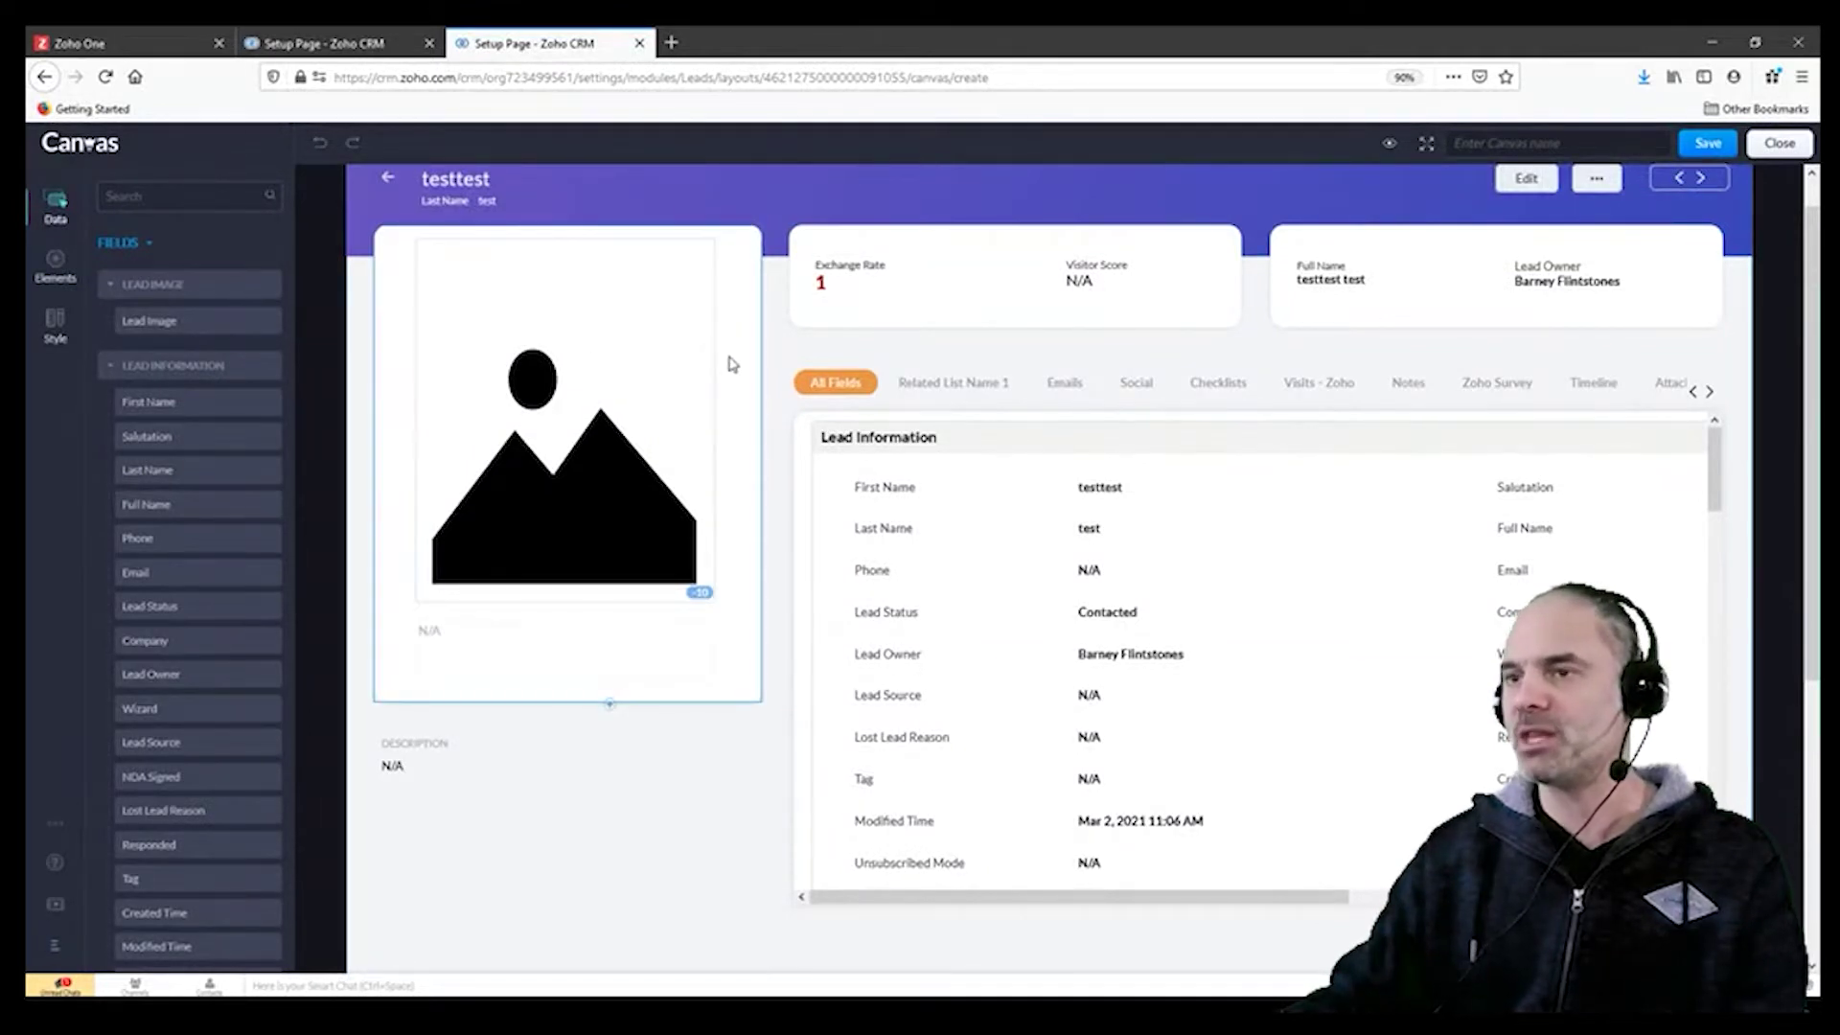
Step: Compare the Canvas Builder list with the open Leads canvas, and close the canvas without saving it
left_click(380, 45)
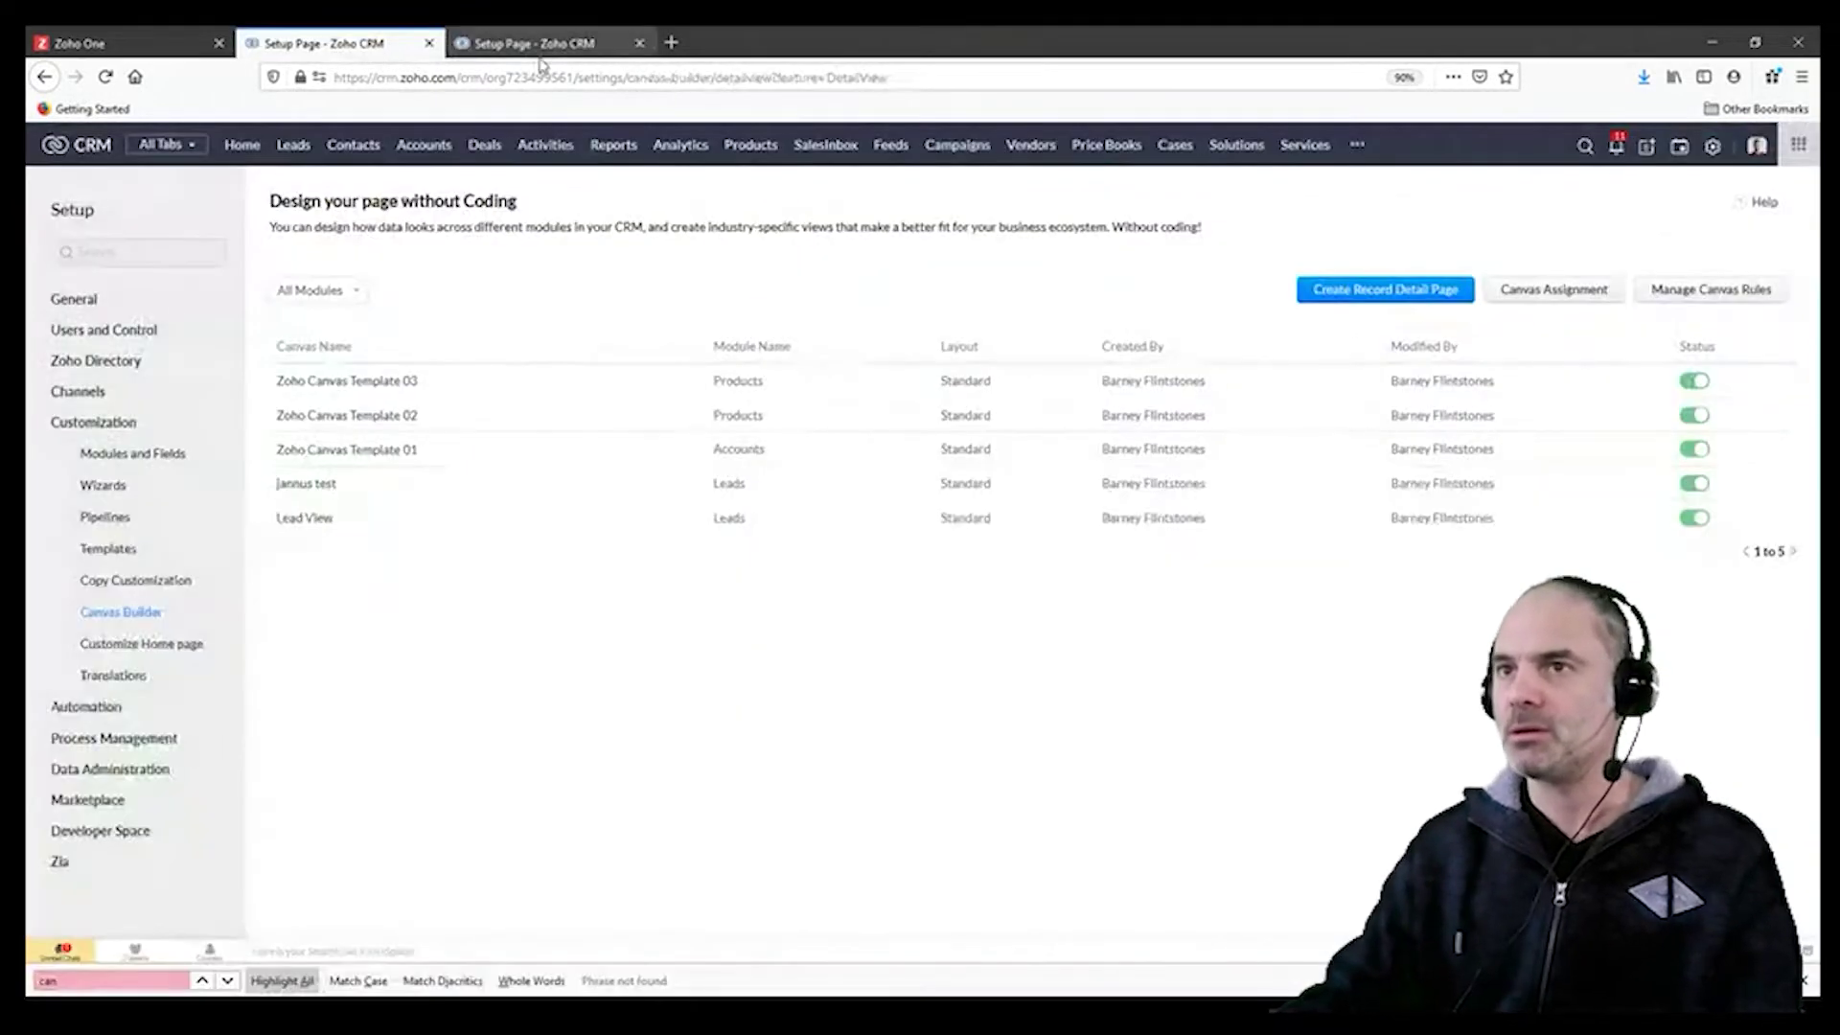
left_click(542, 44)
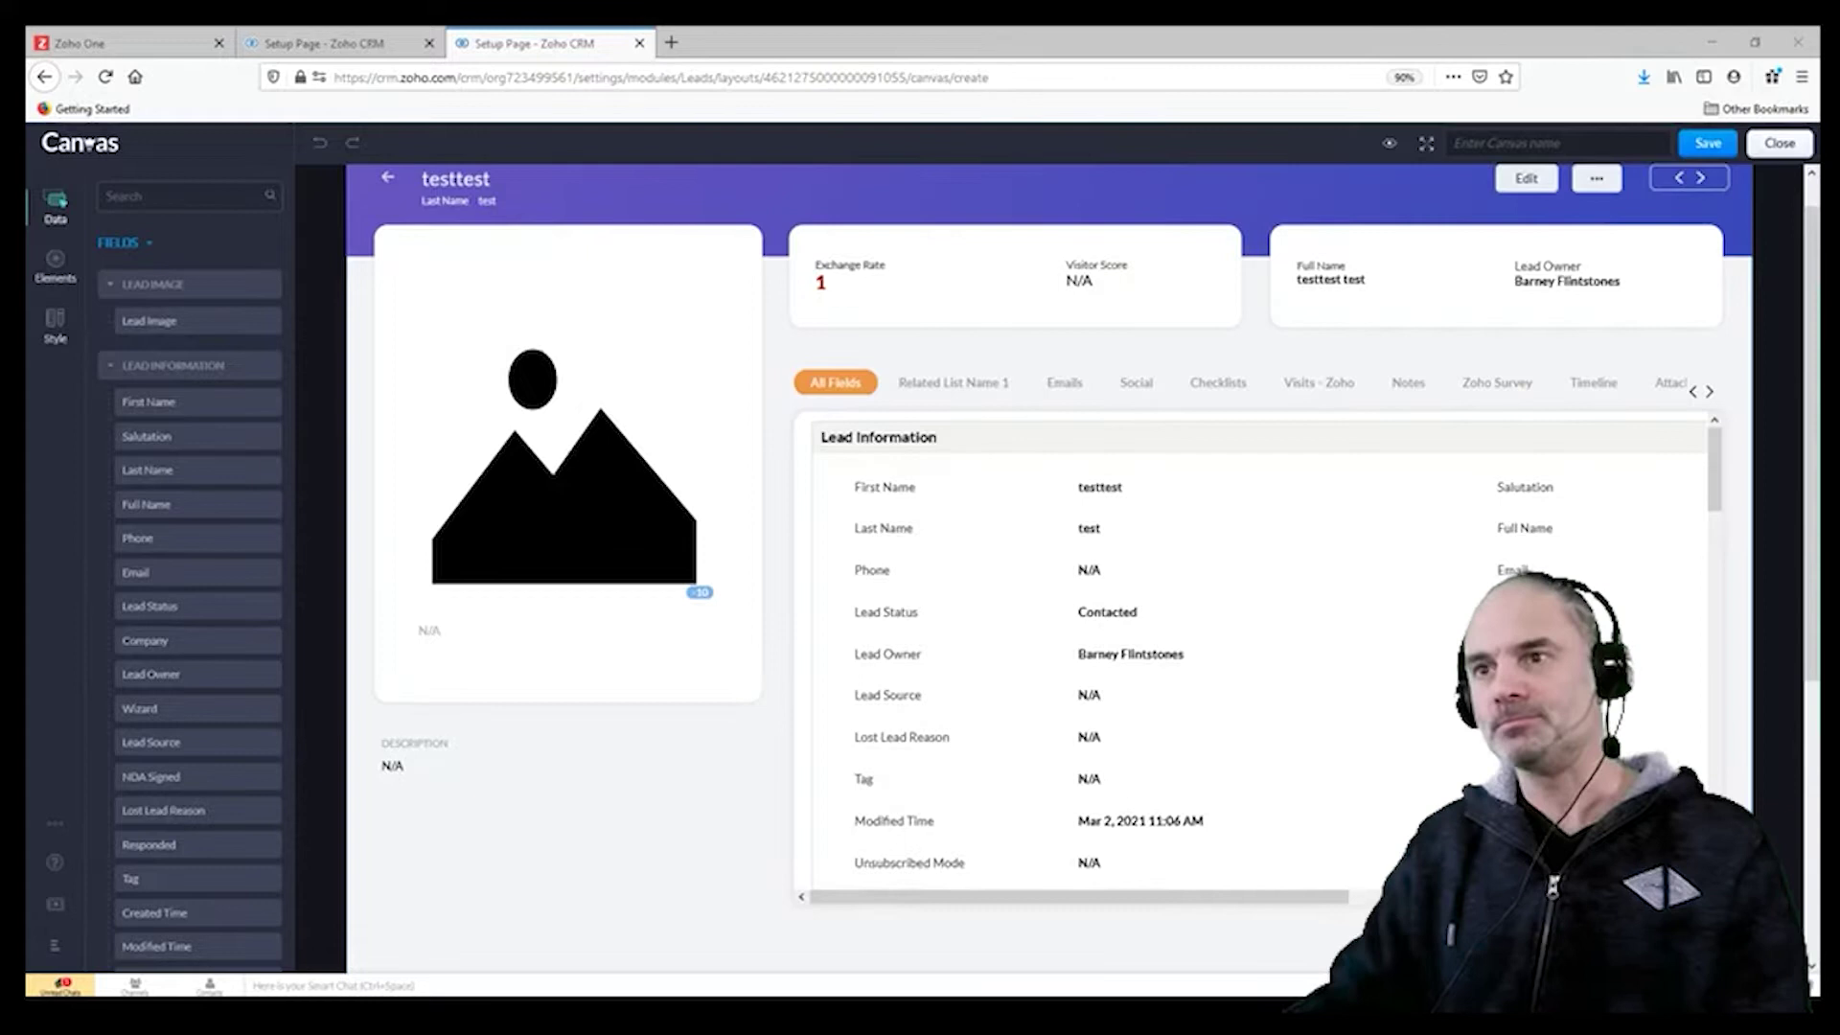
left_click(815, 303)
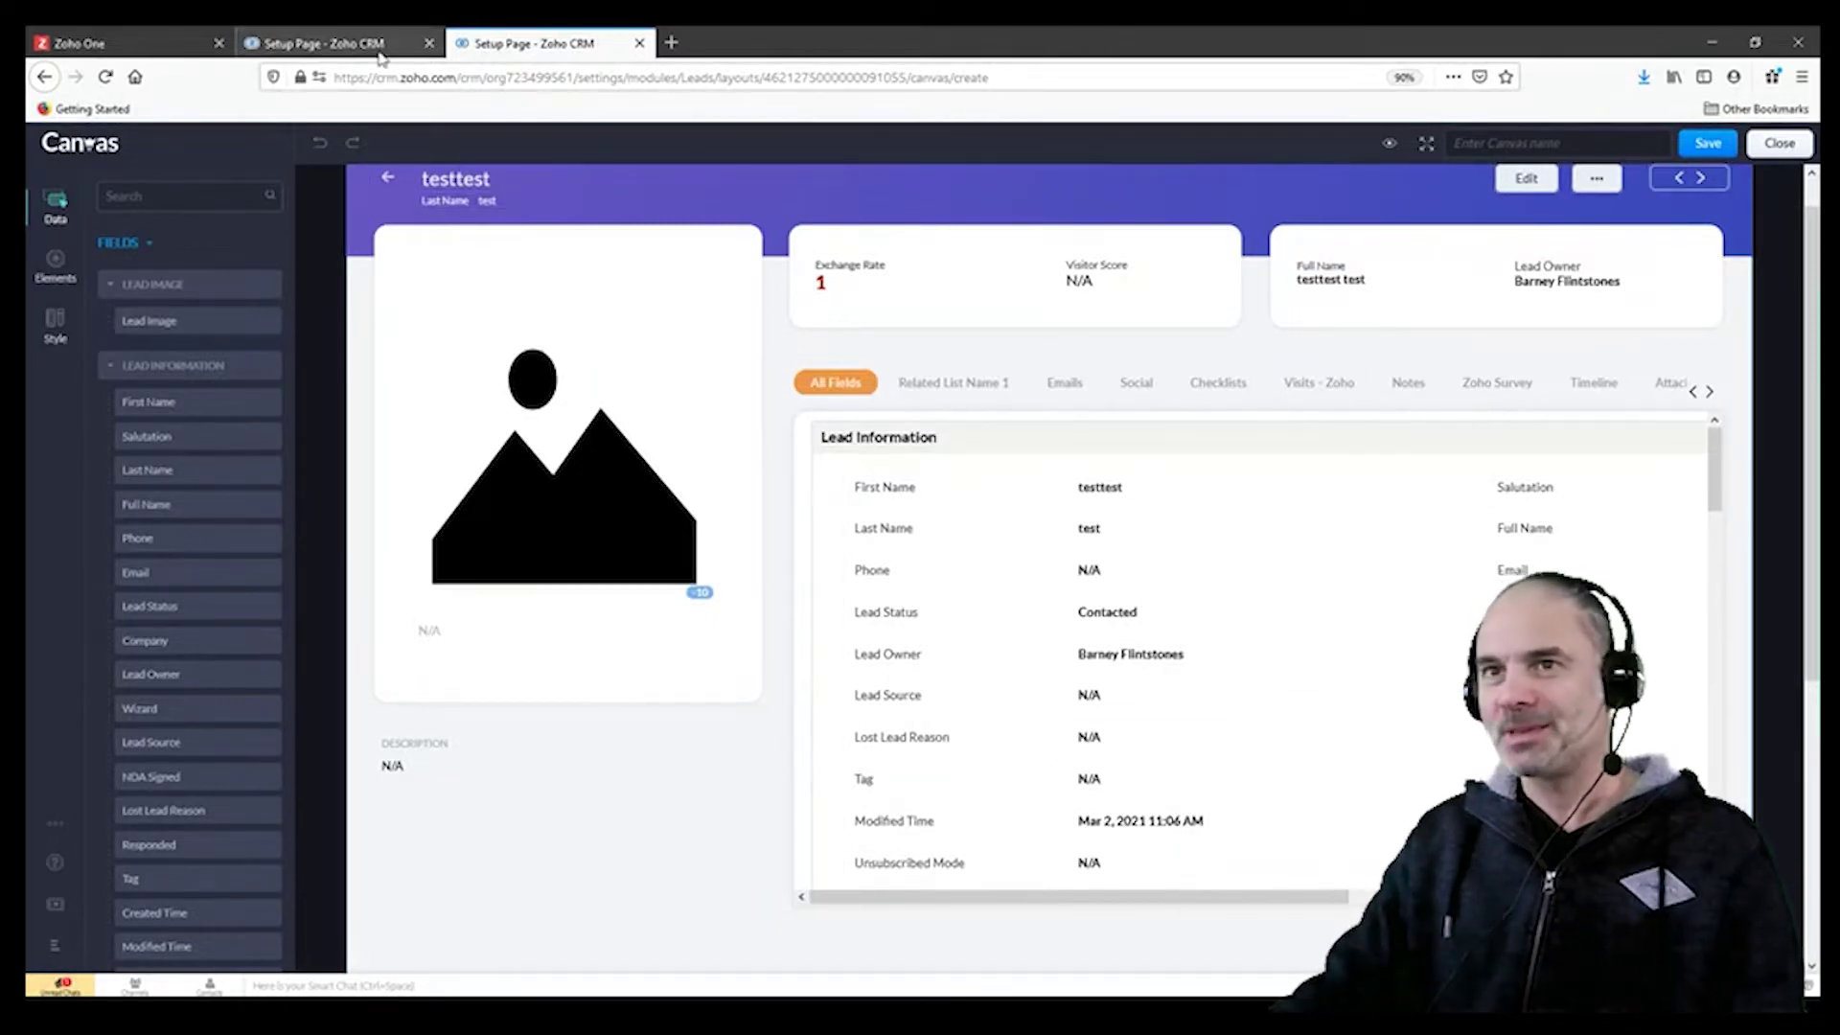
left_click(638, 45)
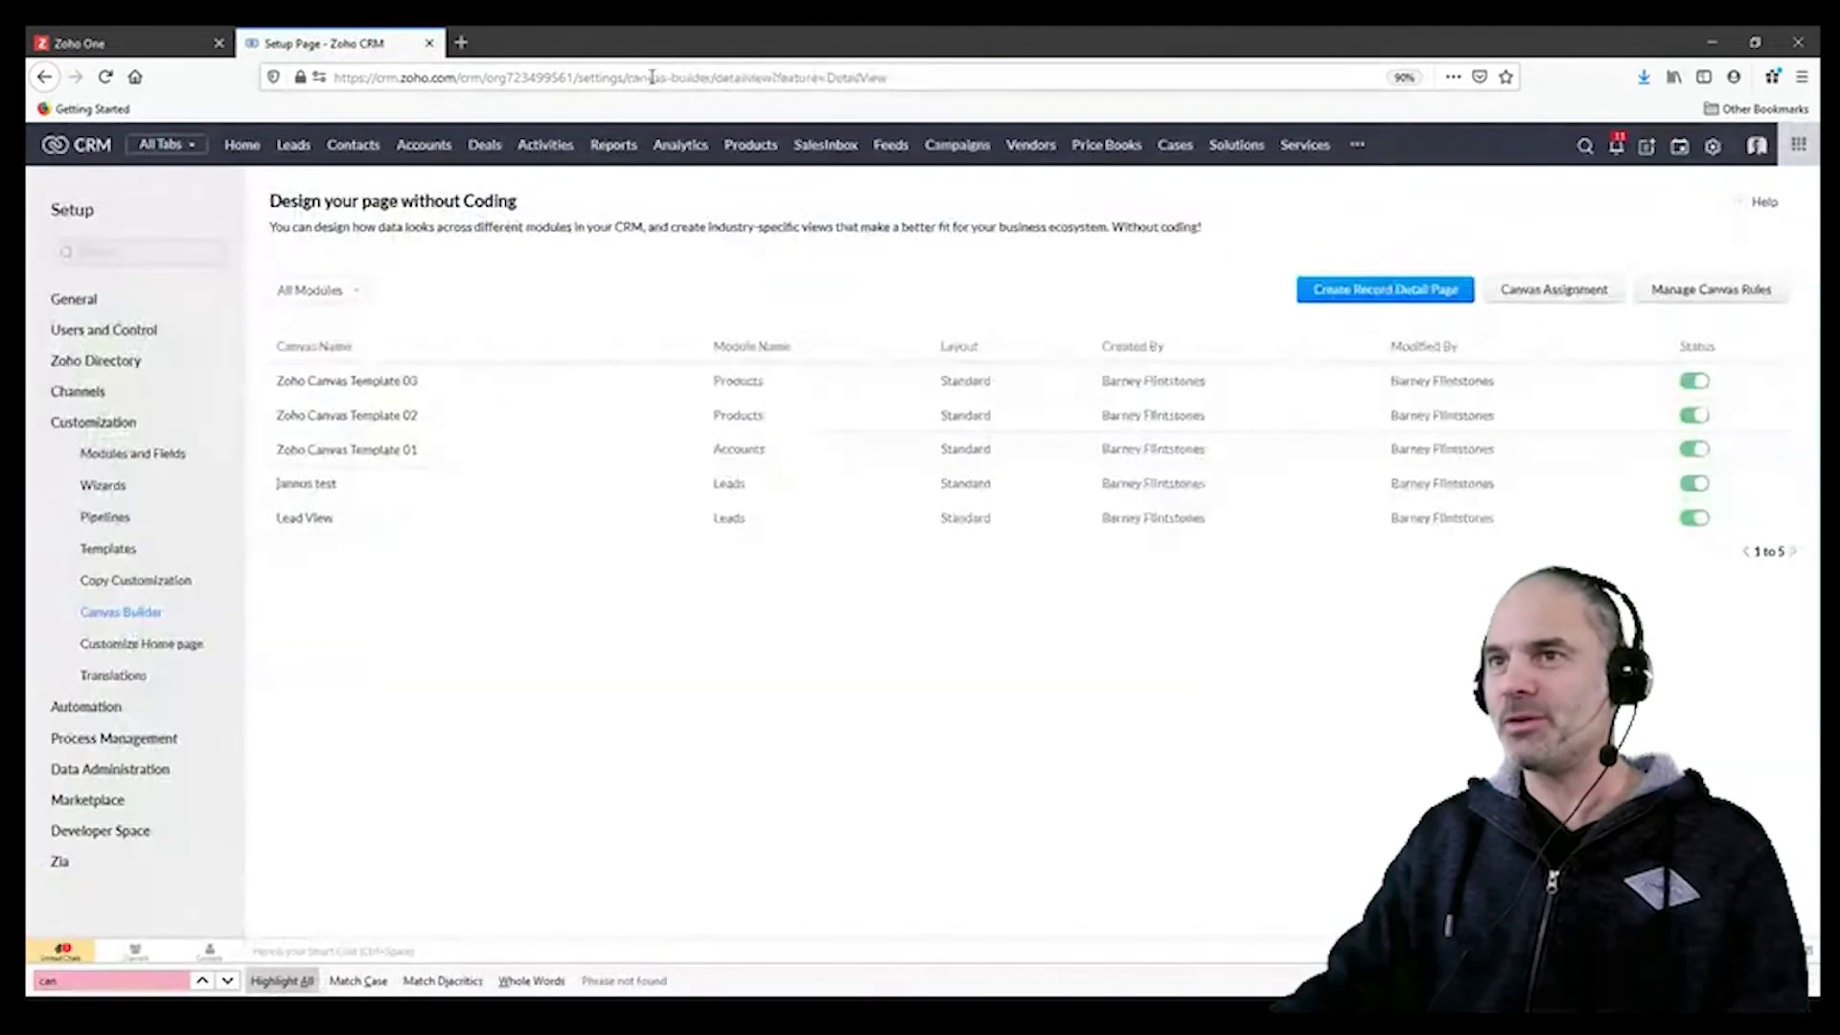
left_click(719, 75)
left_click(657, 697)
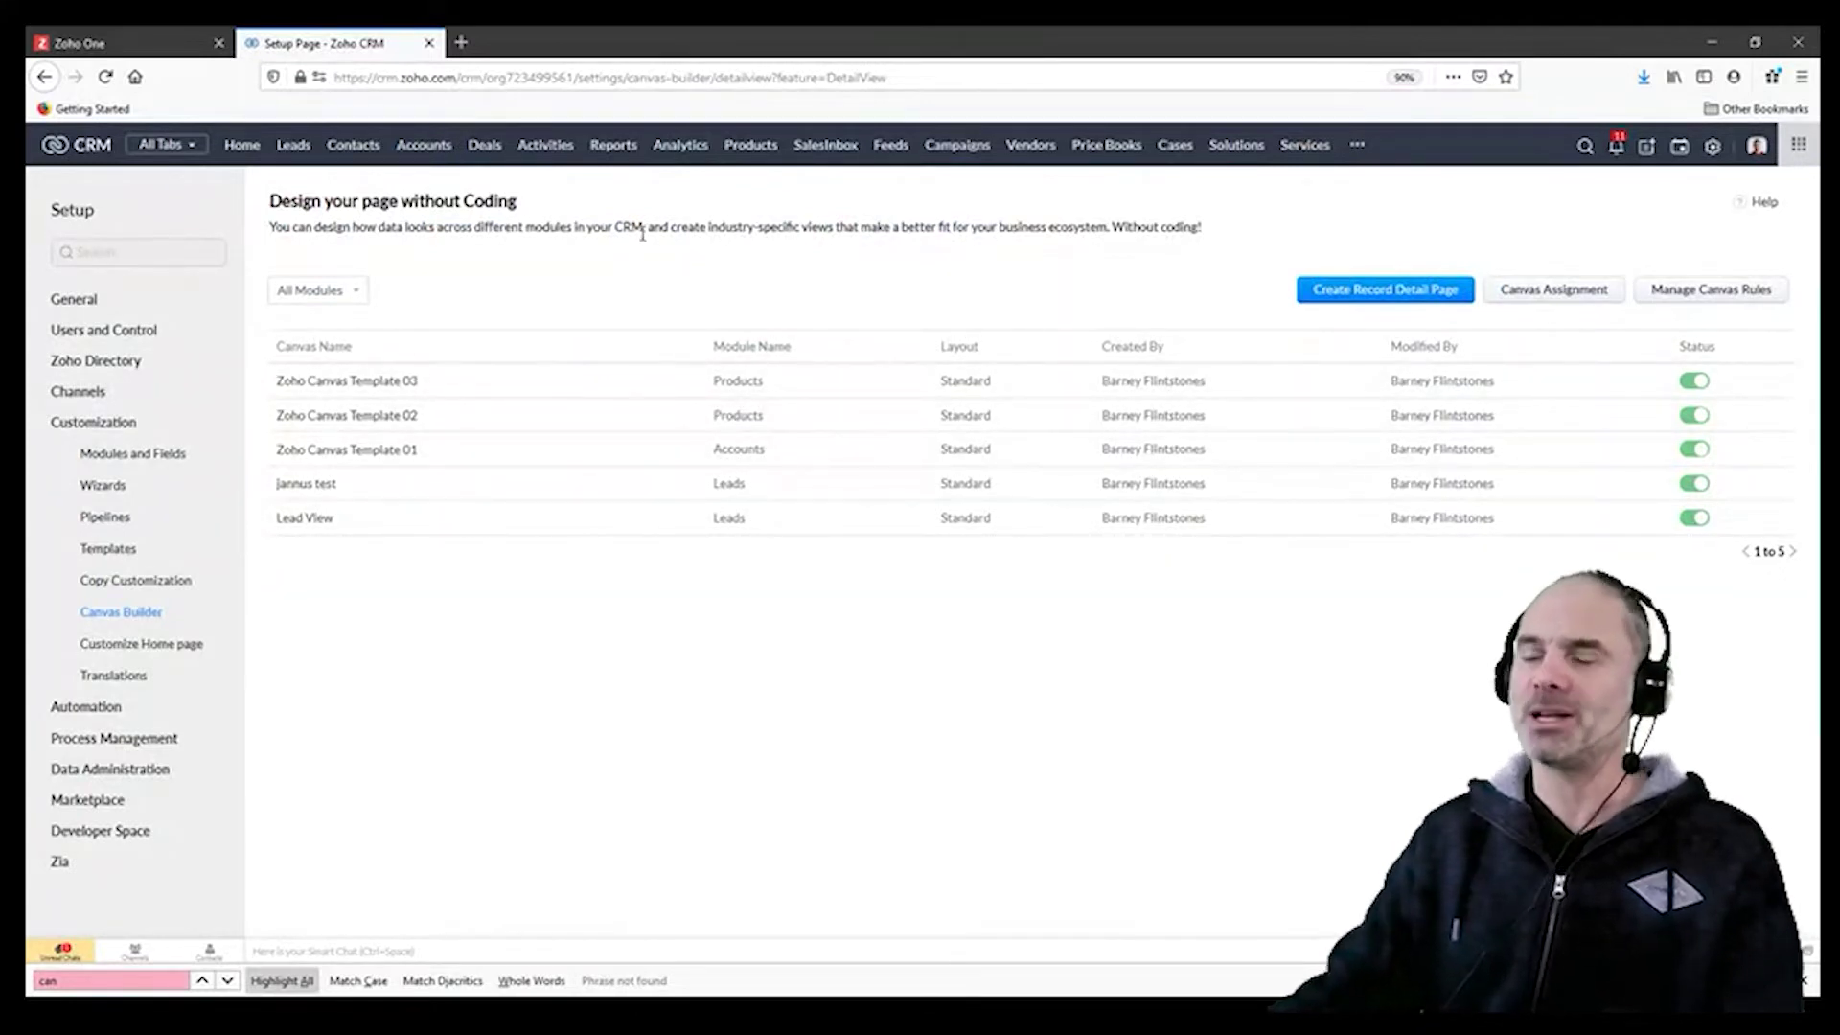
Step: Leave setup for the Leads list, search the module list for "repo", and open the Reports module
left_click(293, 145)
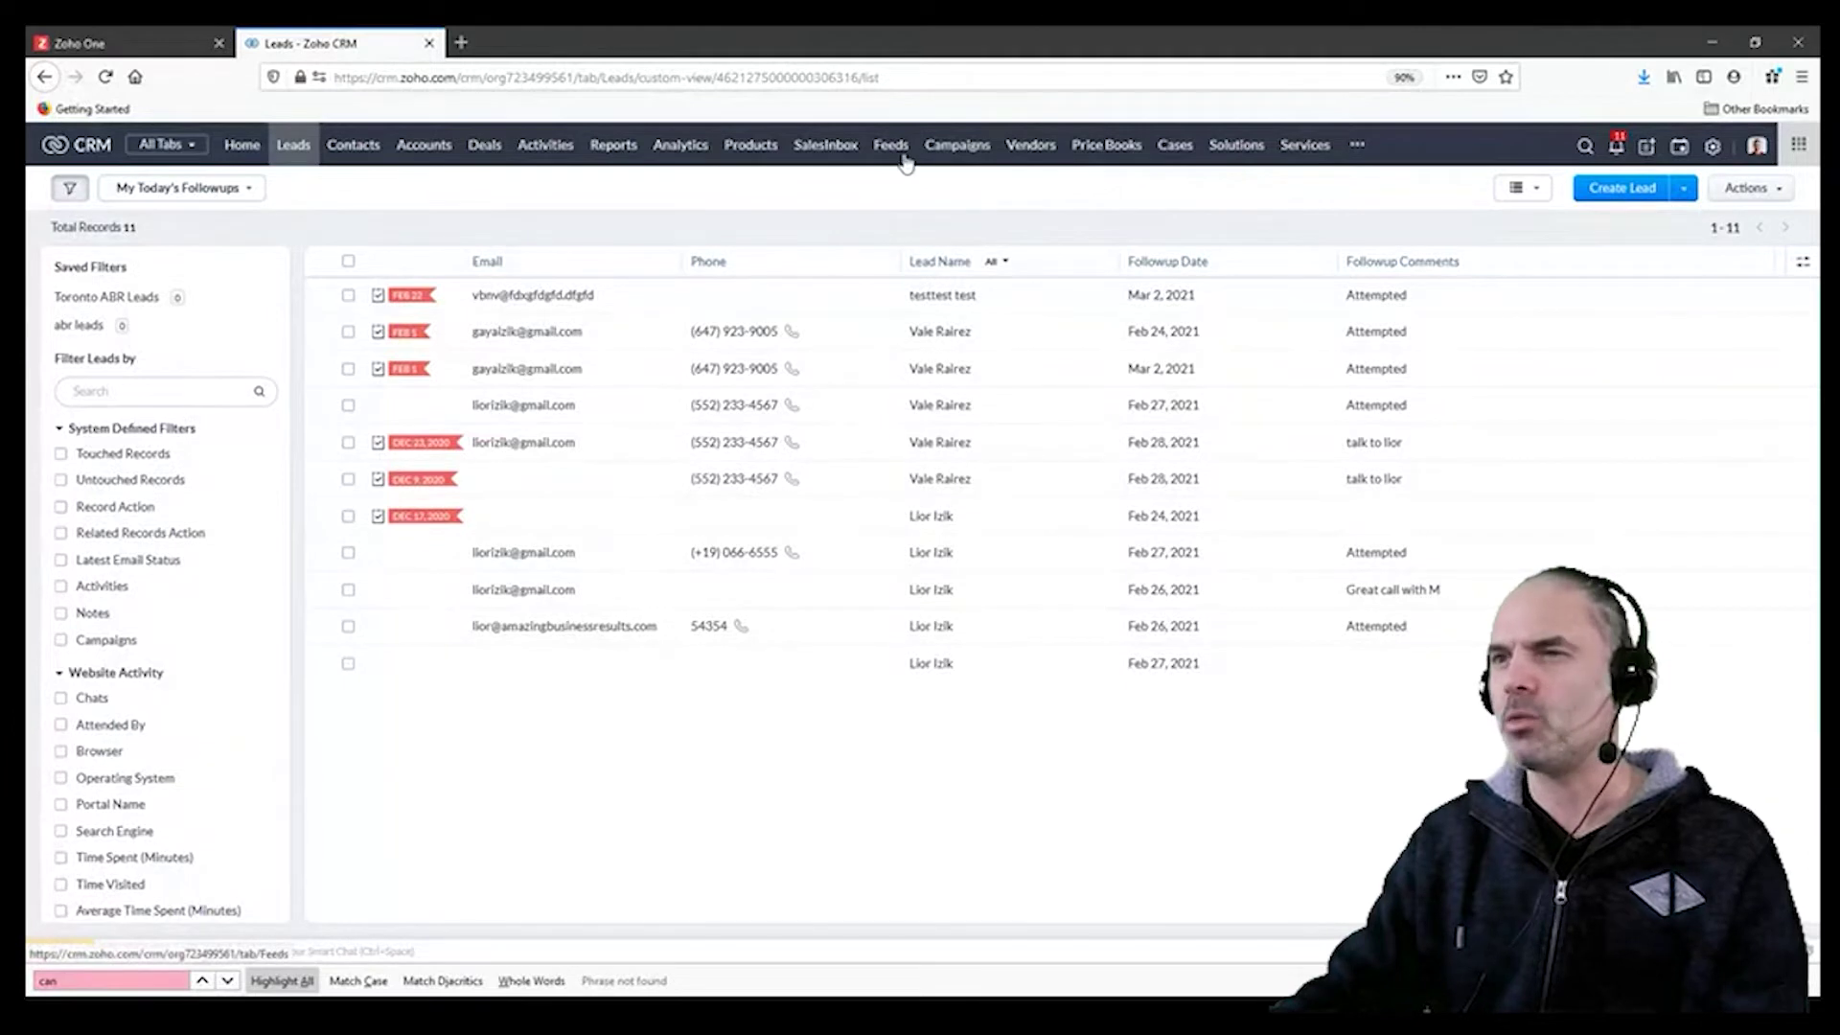
left_click(1357, 147)
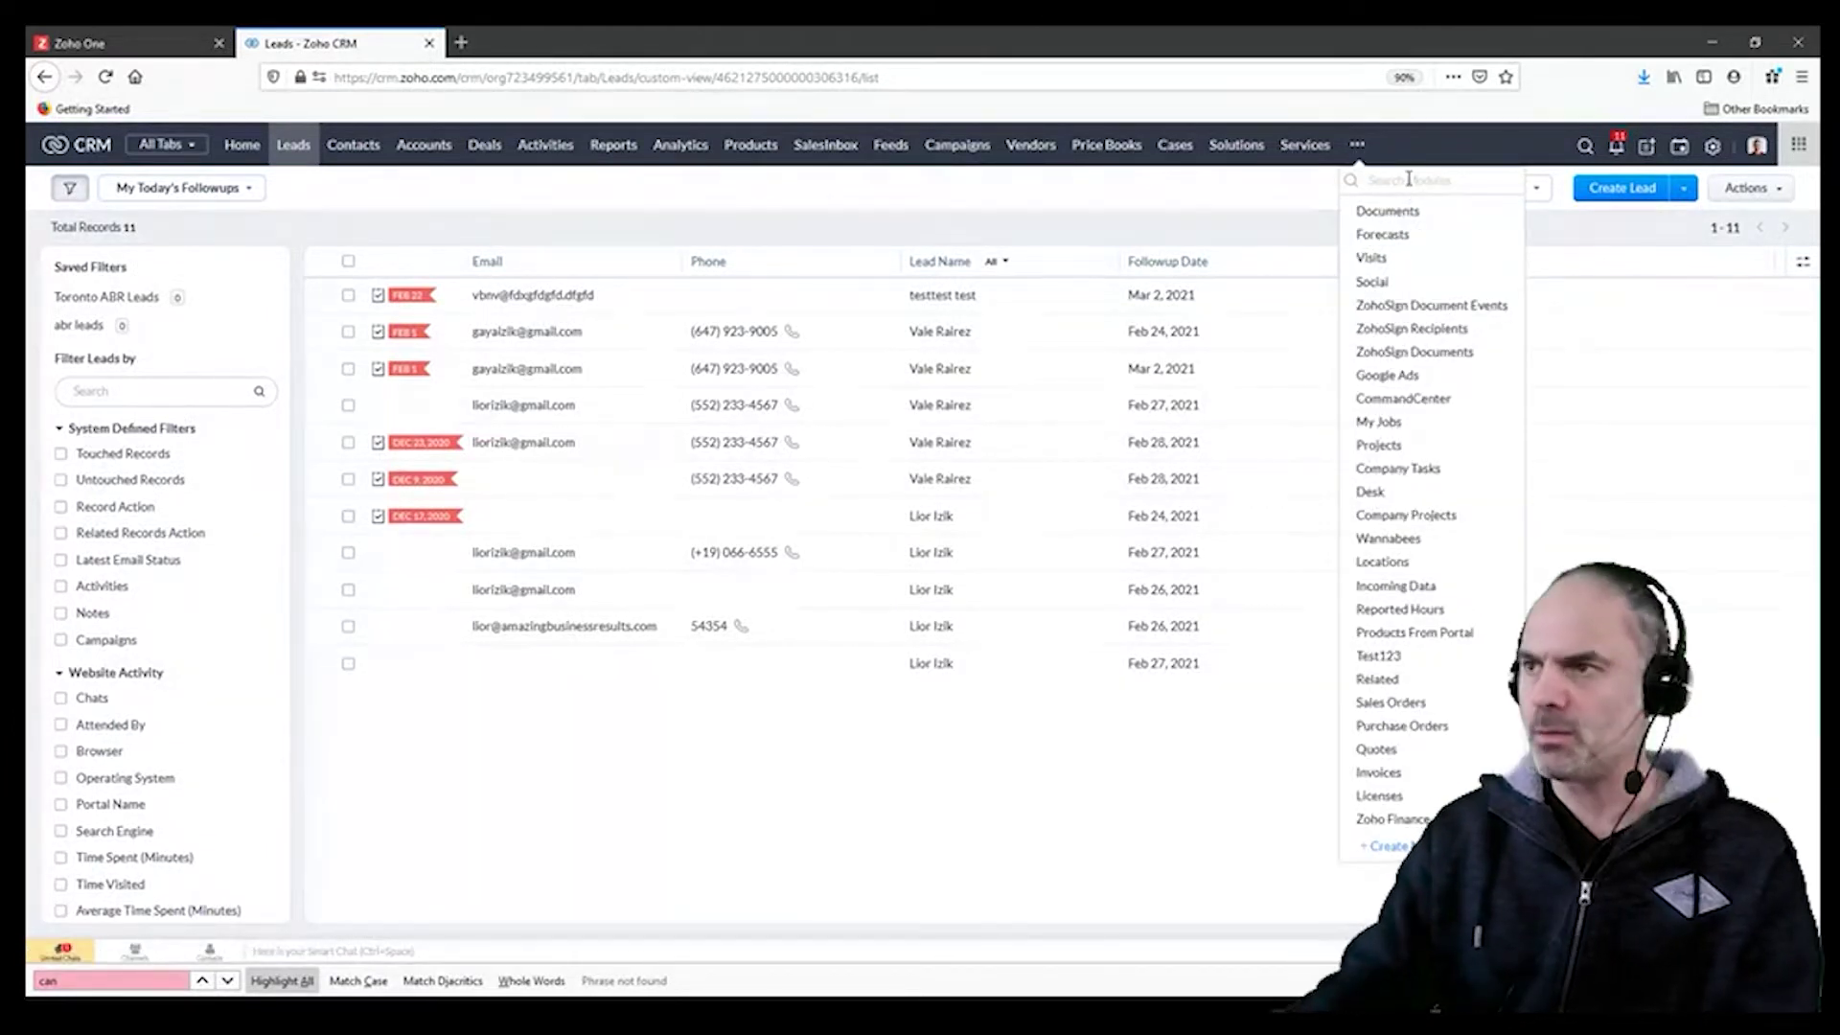
type("repo")
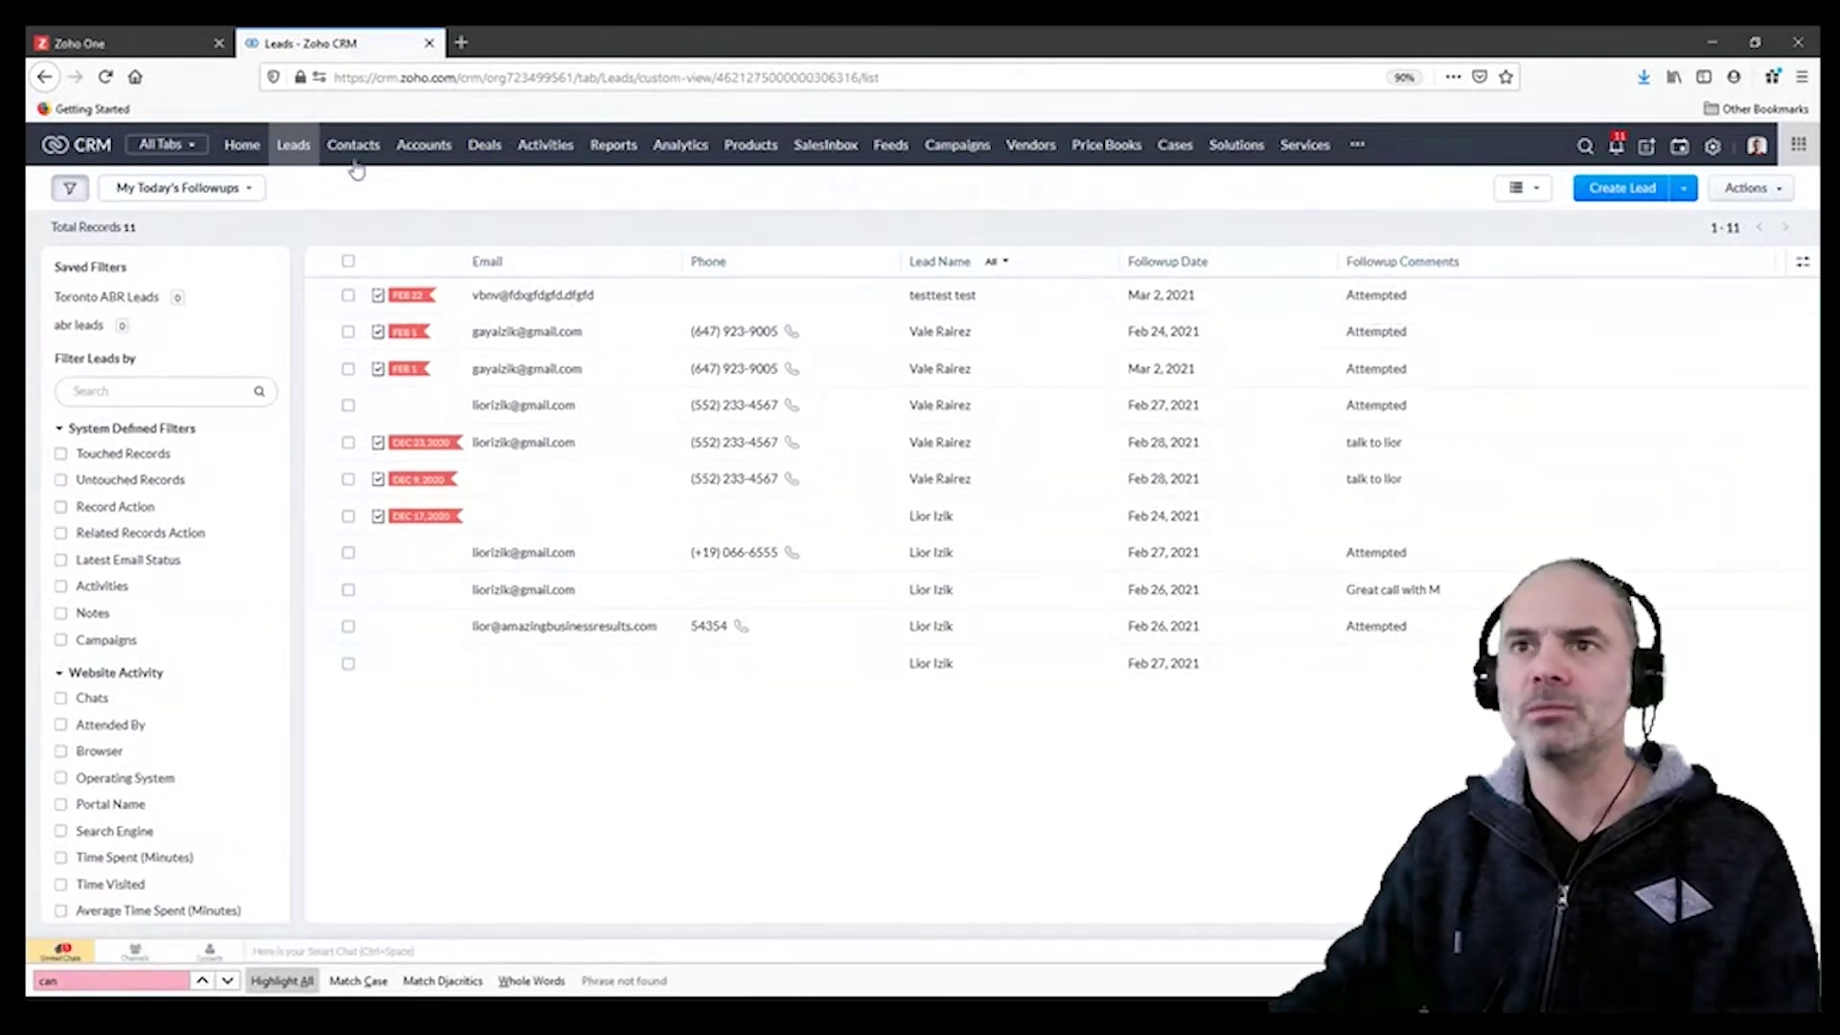
left_click(614, 145)
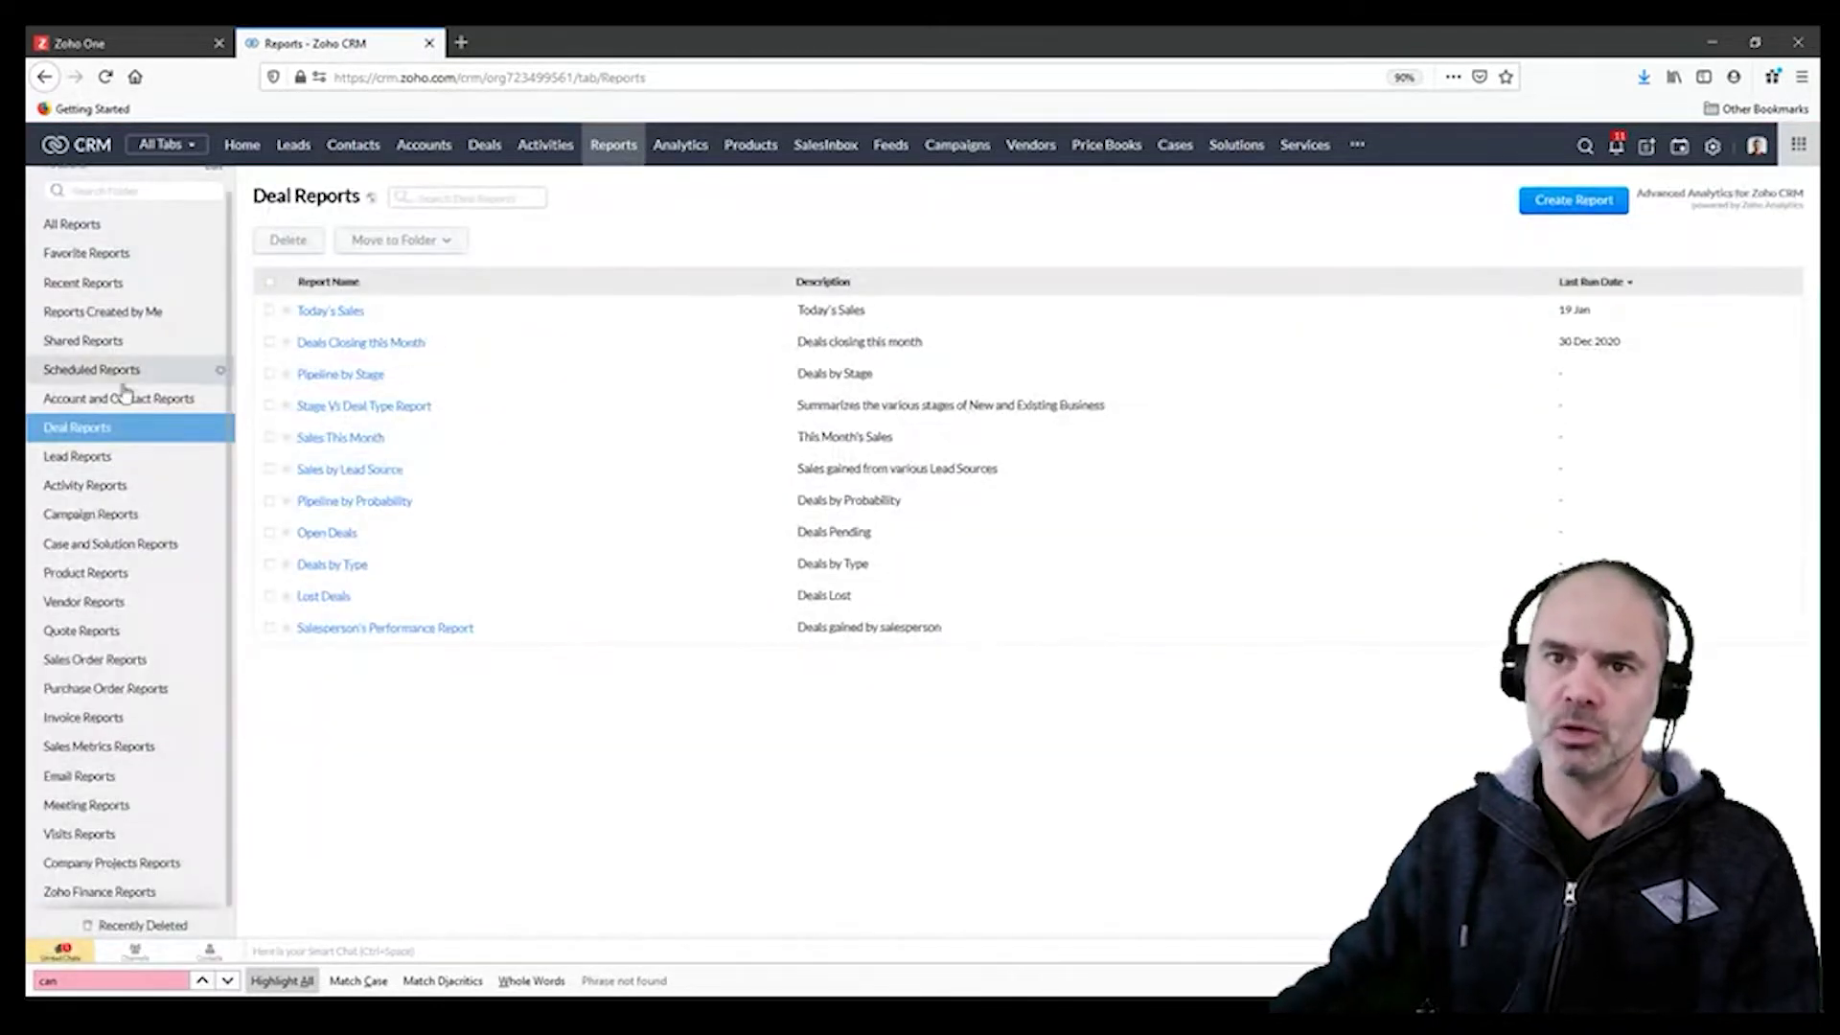
Step: Search all reports for "conver" and open the Converted Leads report
left_click(121, 430)
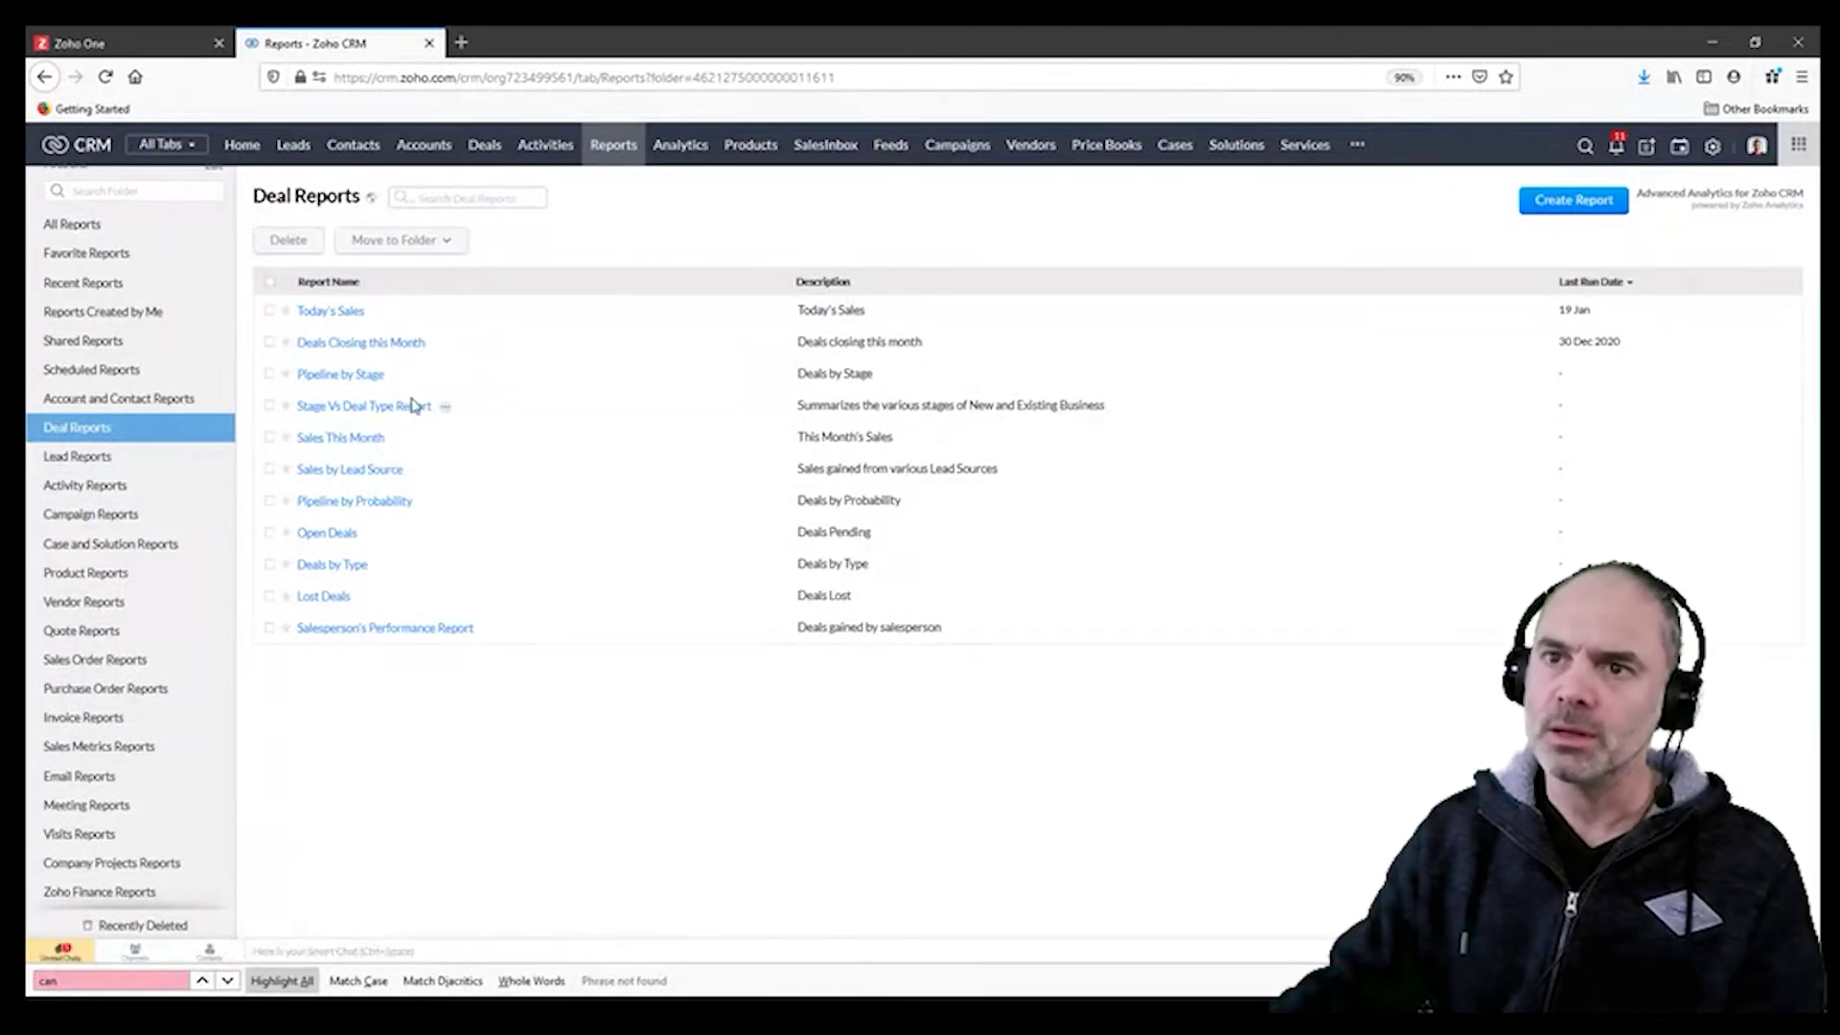
left_click(72, 224)
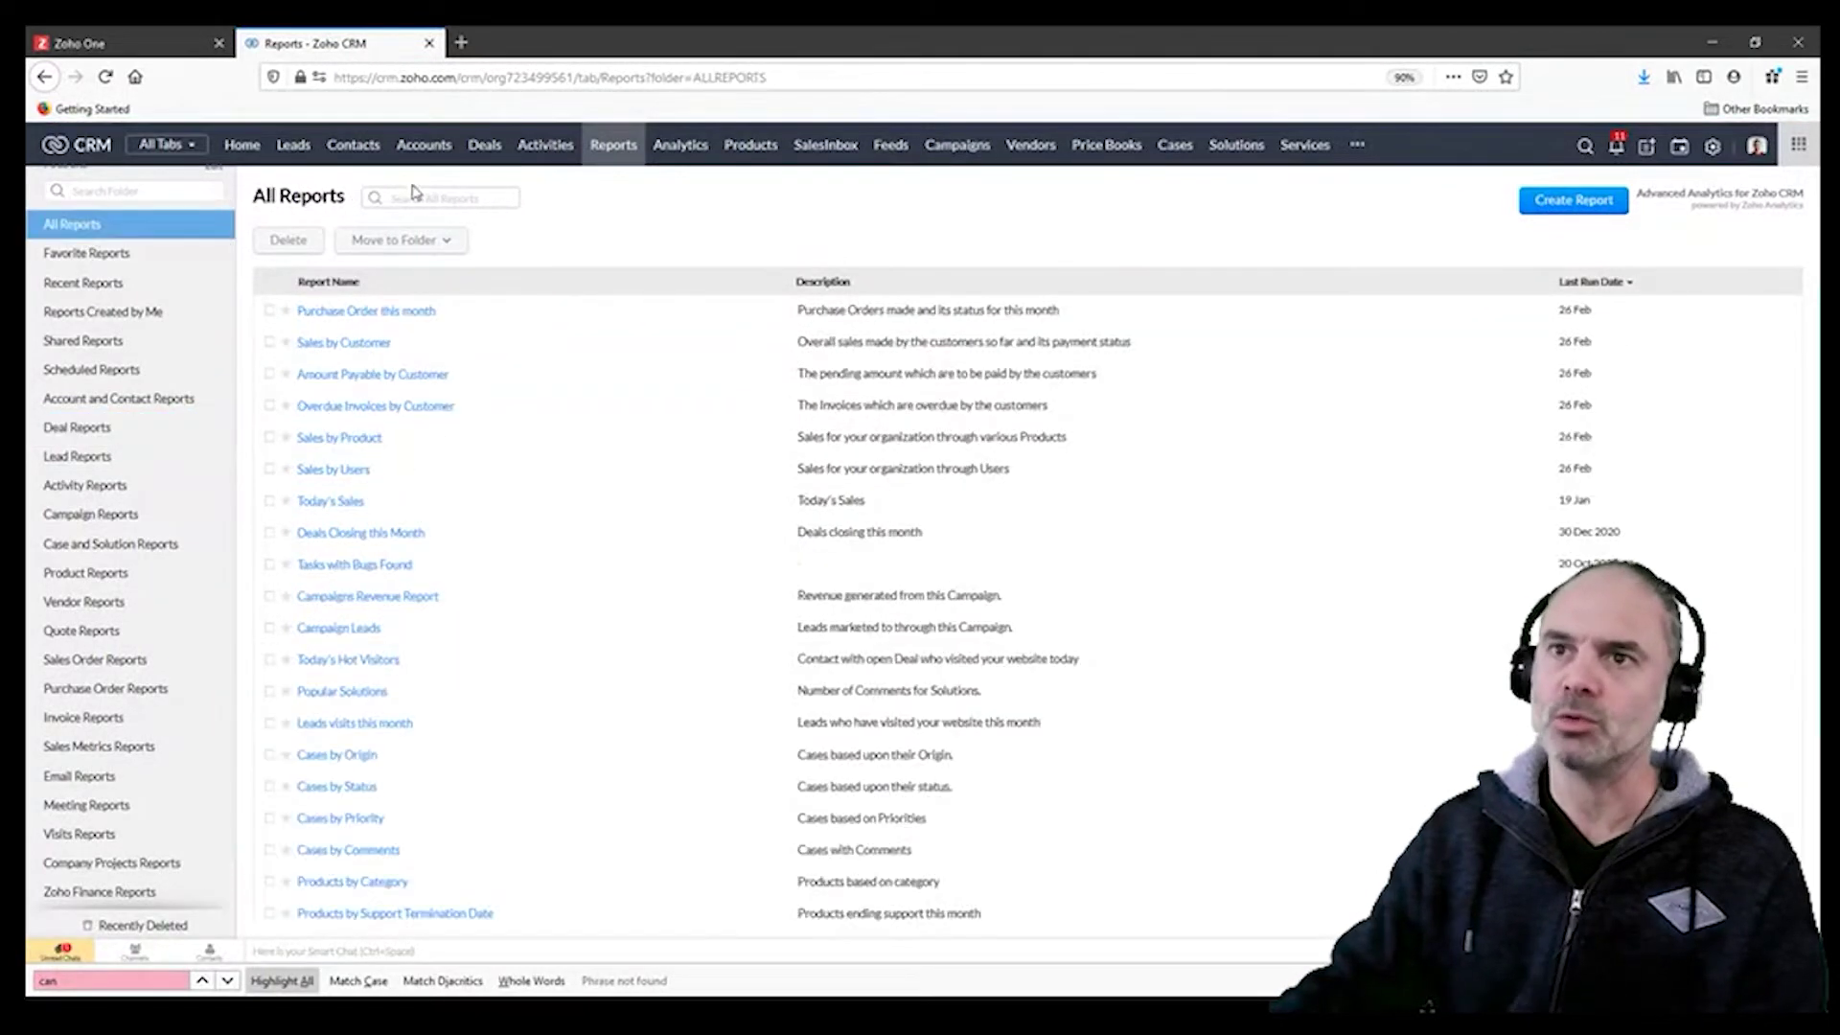
type("d")
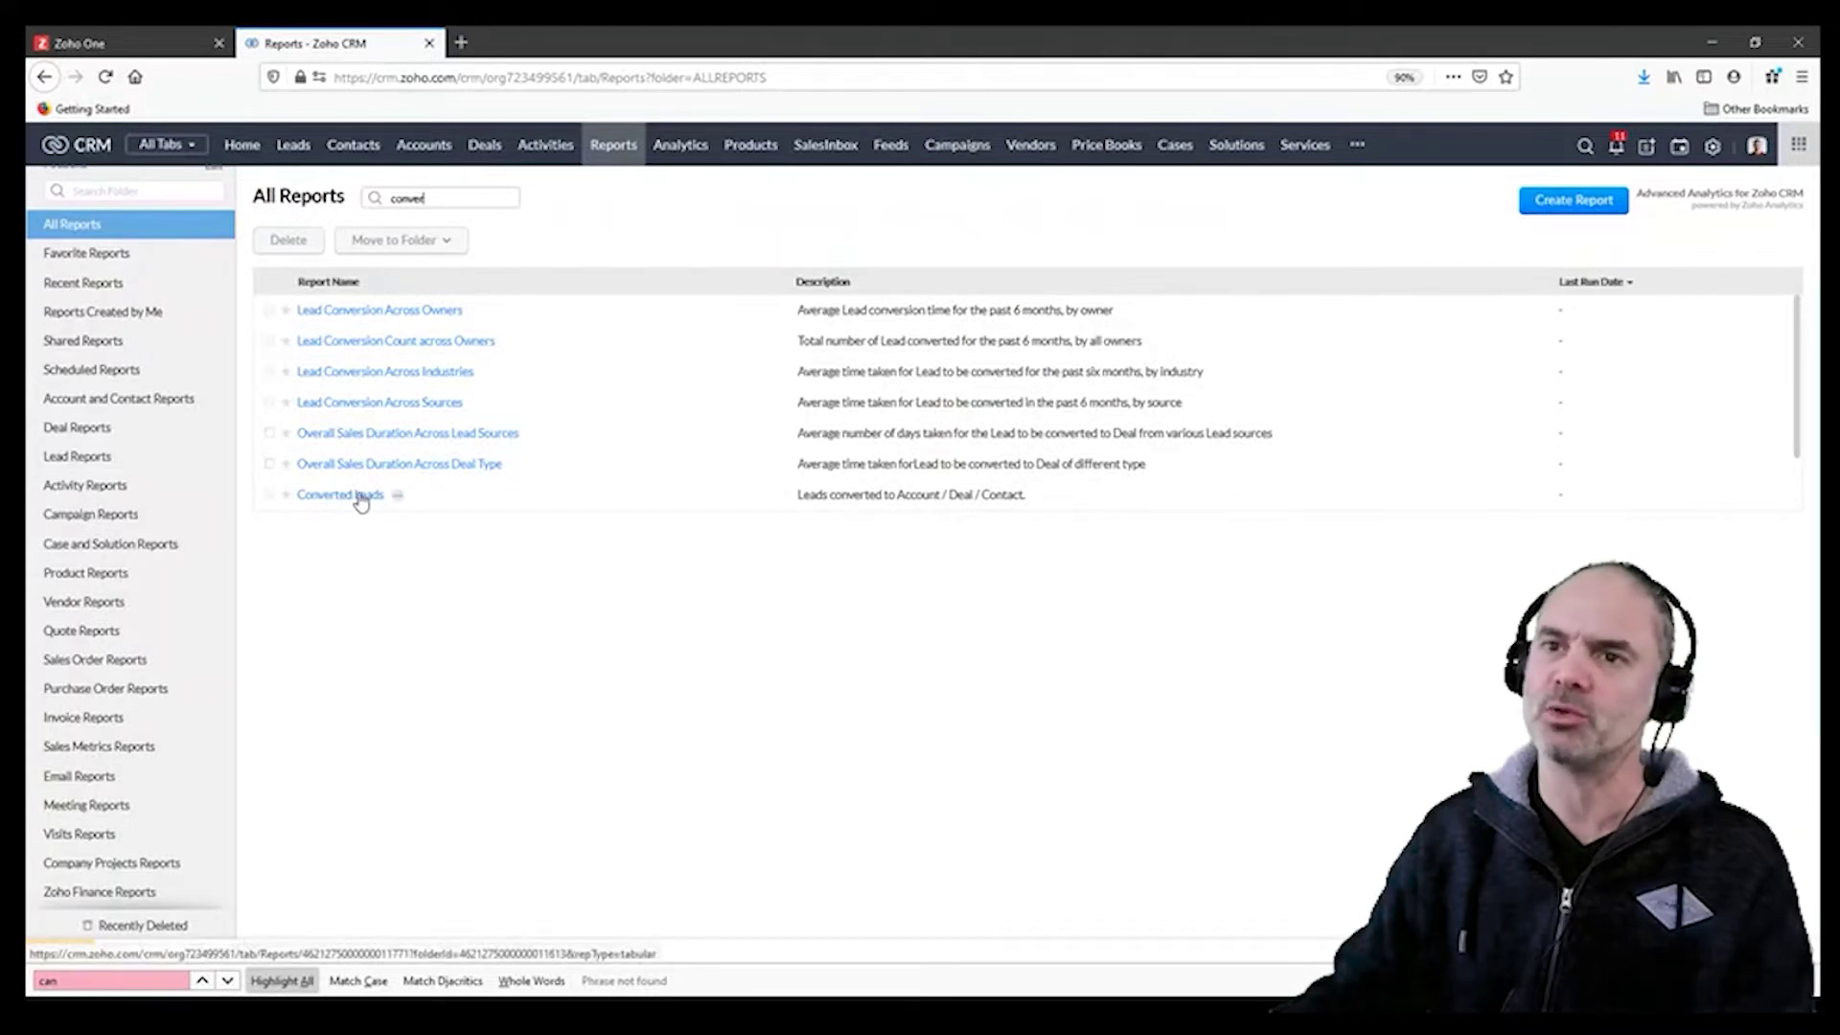
left_click(359, 500)
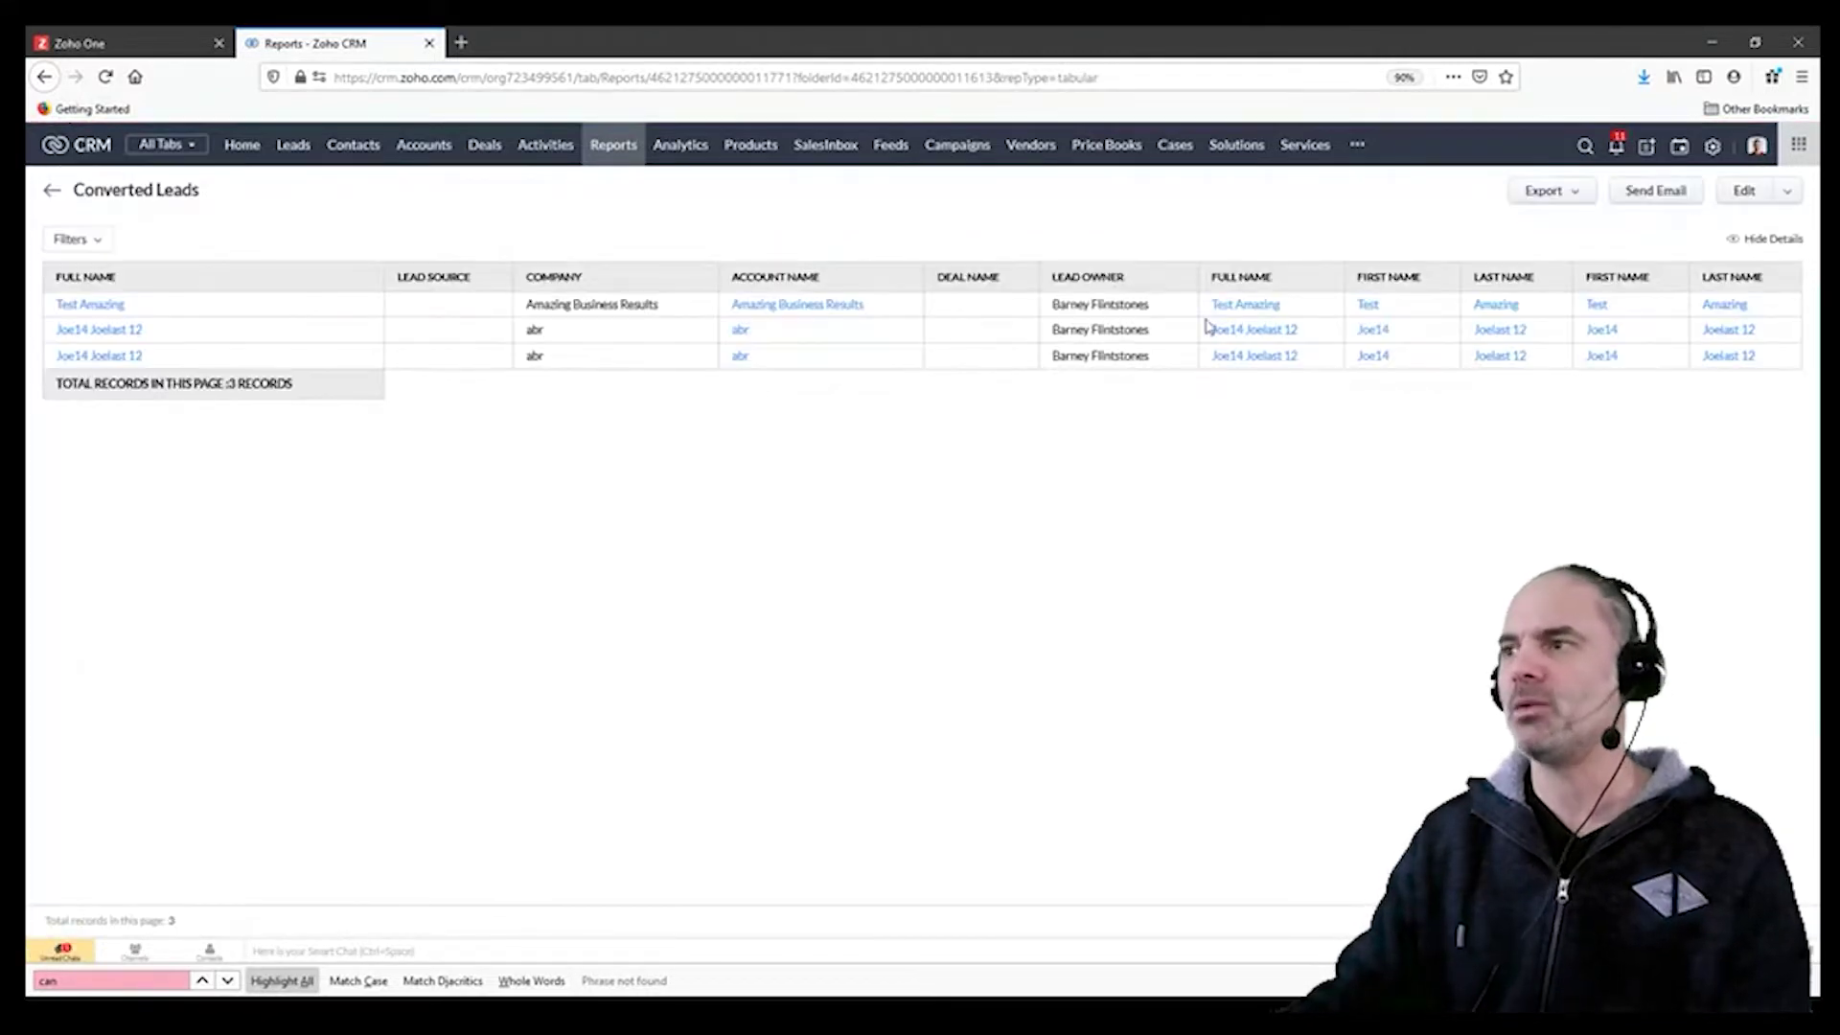
Step: Examine the report type and column options in the Converted Leads report editor, and cancel the editing
left_click(1731, 196)
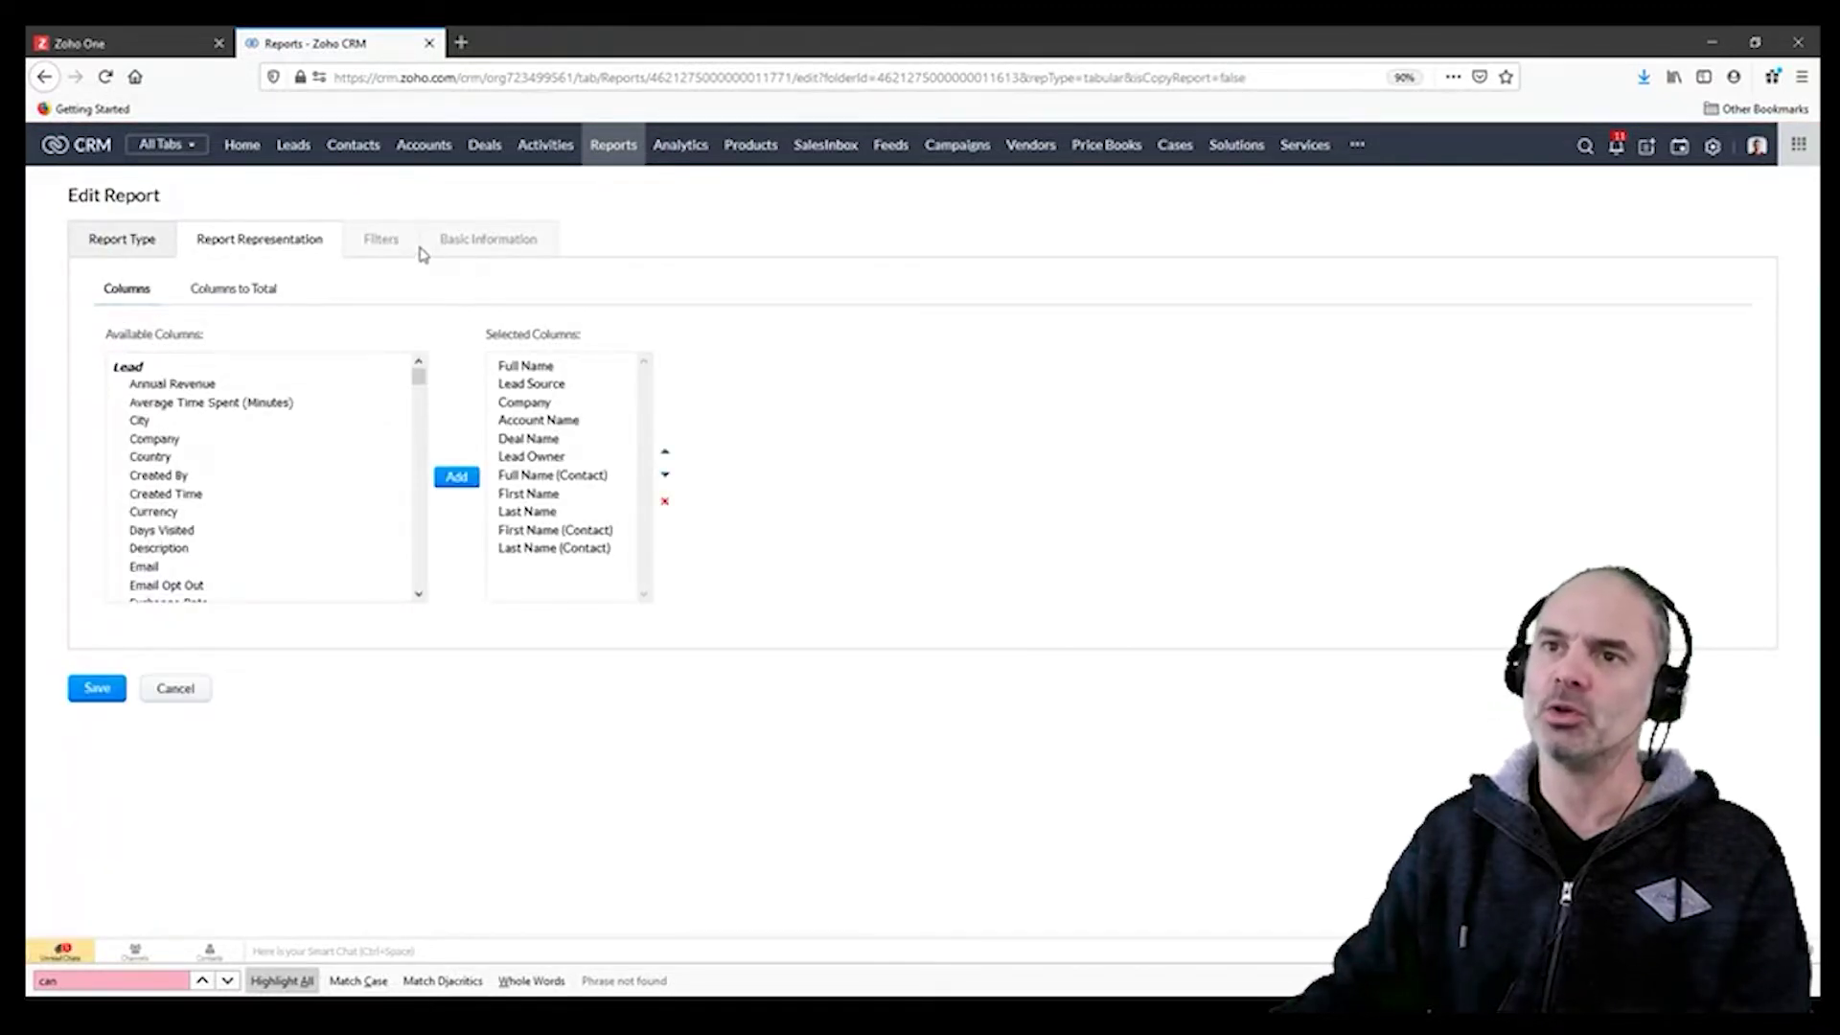
left_click(113, 241)
left_click(251, 257)
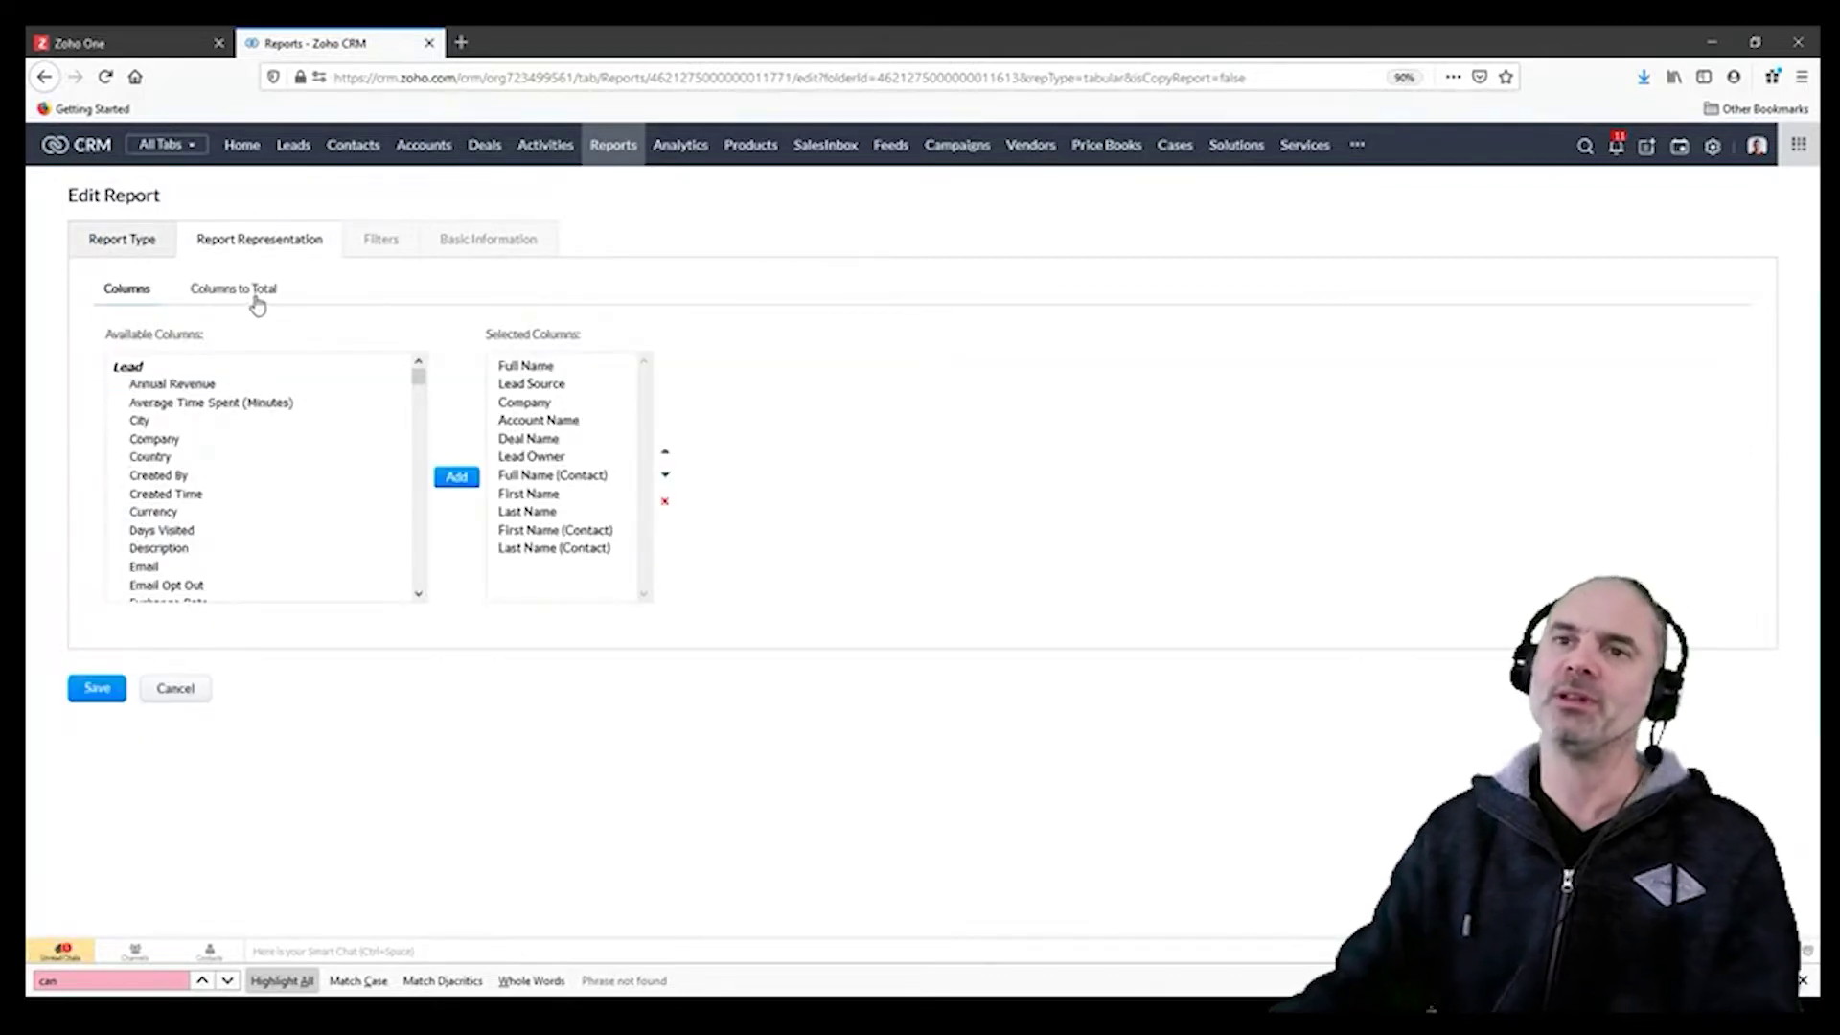
left_click(130, 240)
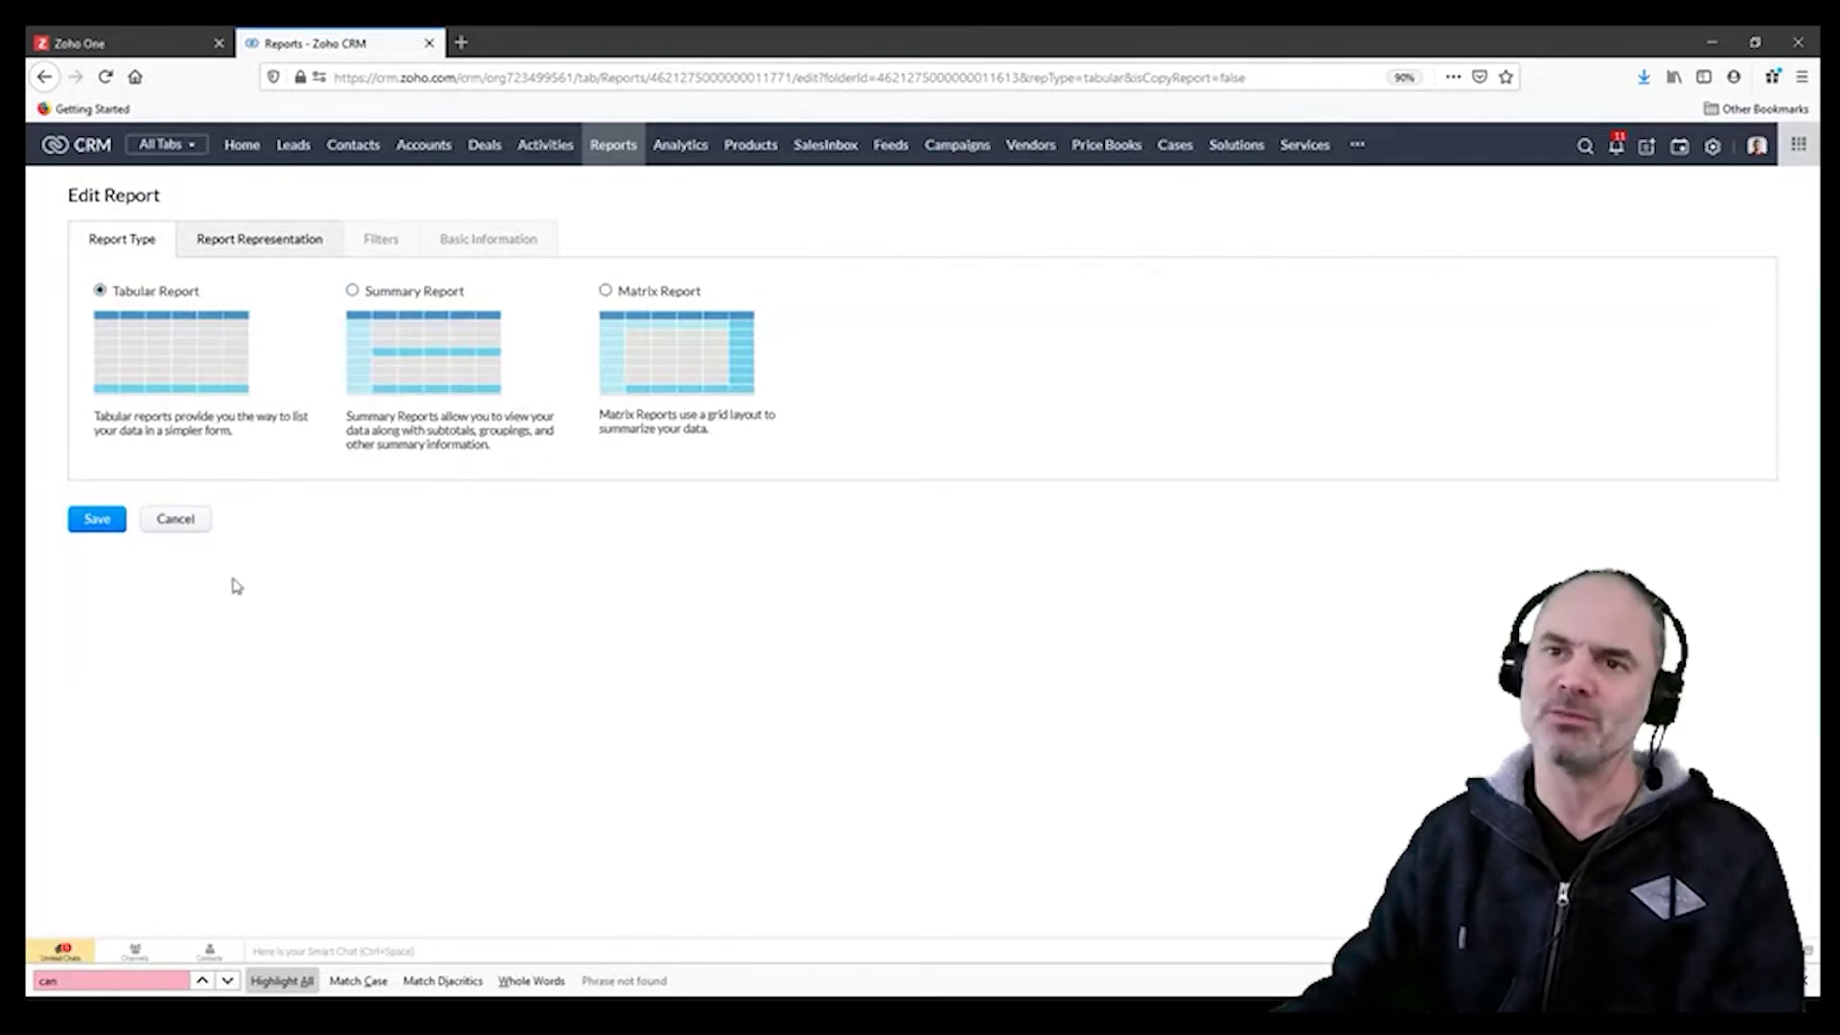
left_click(184, 521)
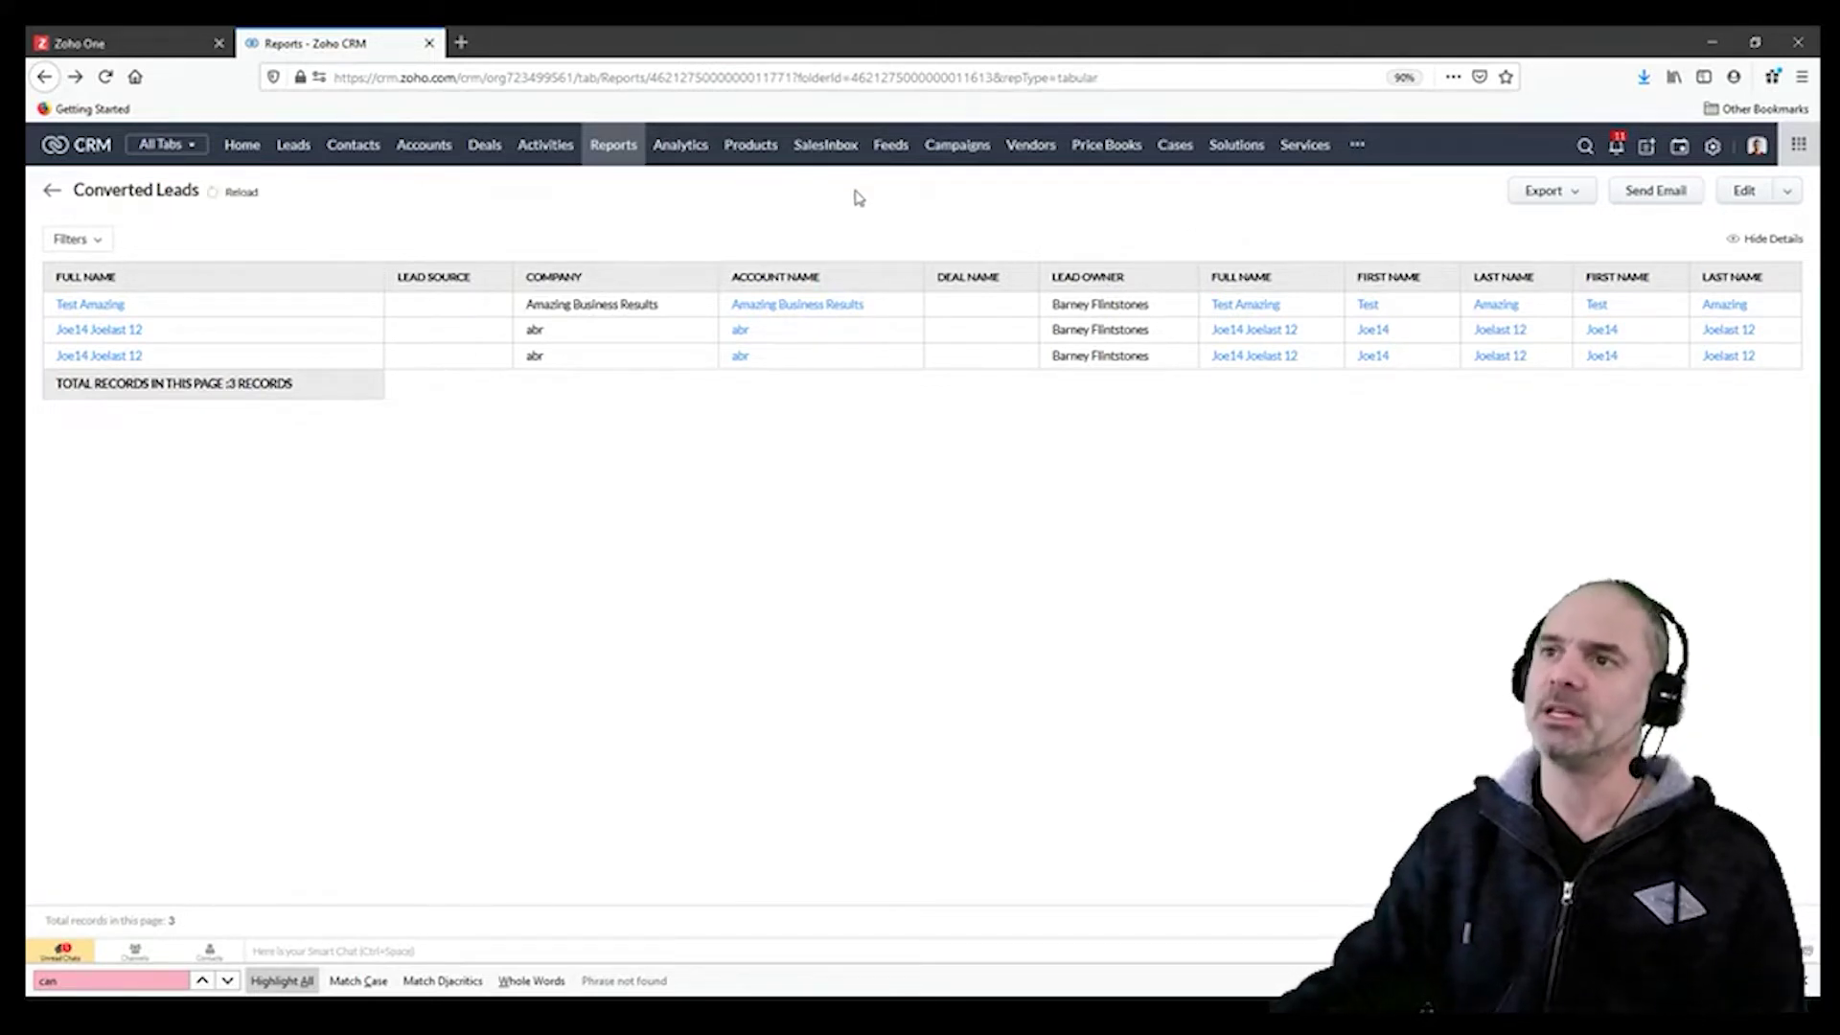
Step: Switch to Zoho Analytics from Zoho One to view its workspaces, and return to the Converted Leads report
left_click(134, 43)
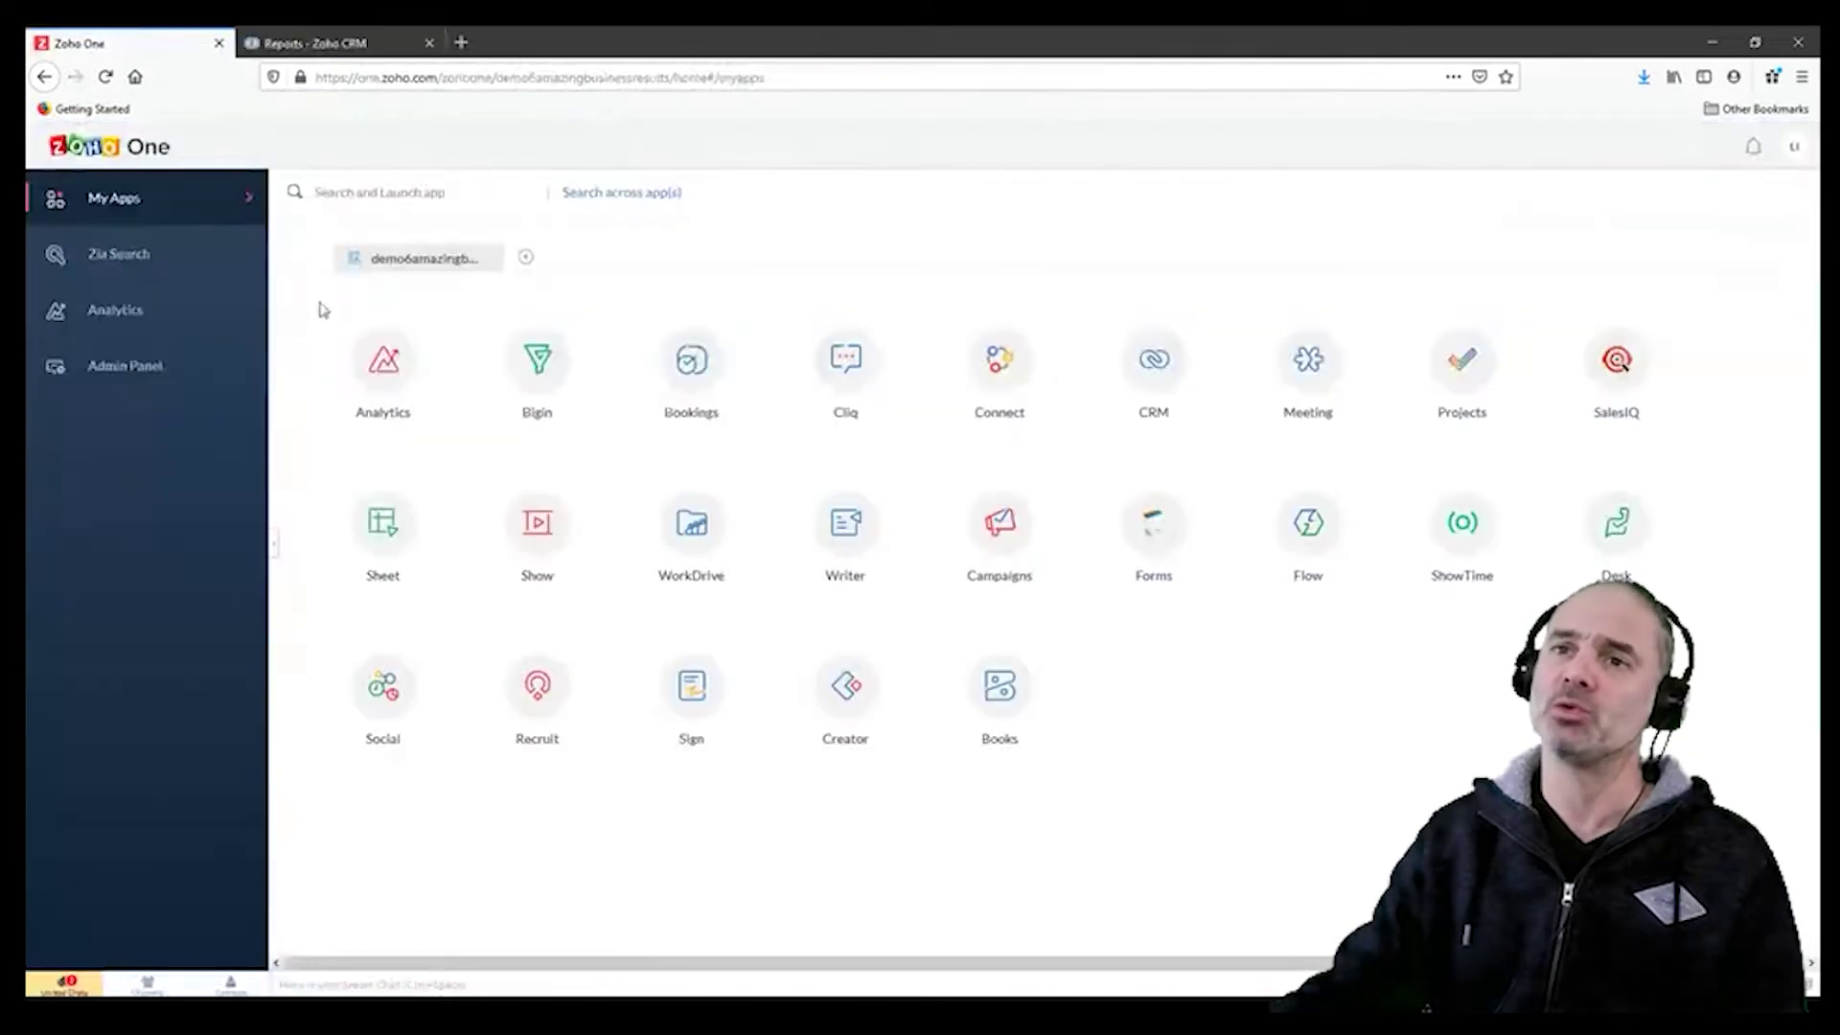
left_click(400, 360)
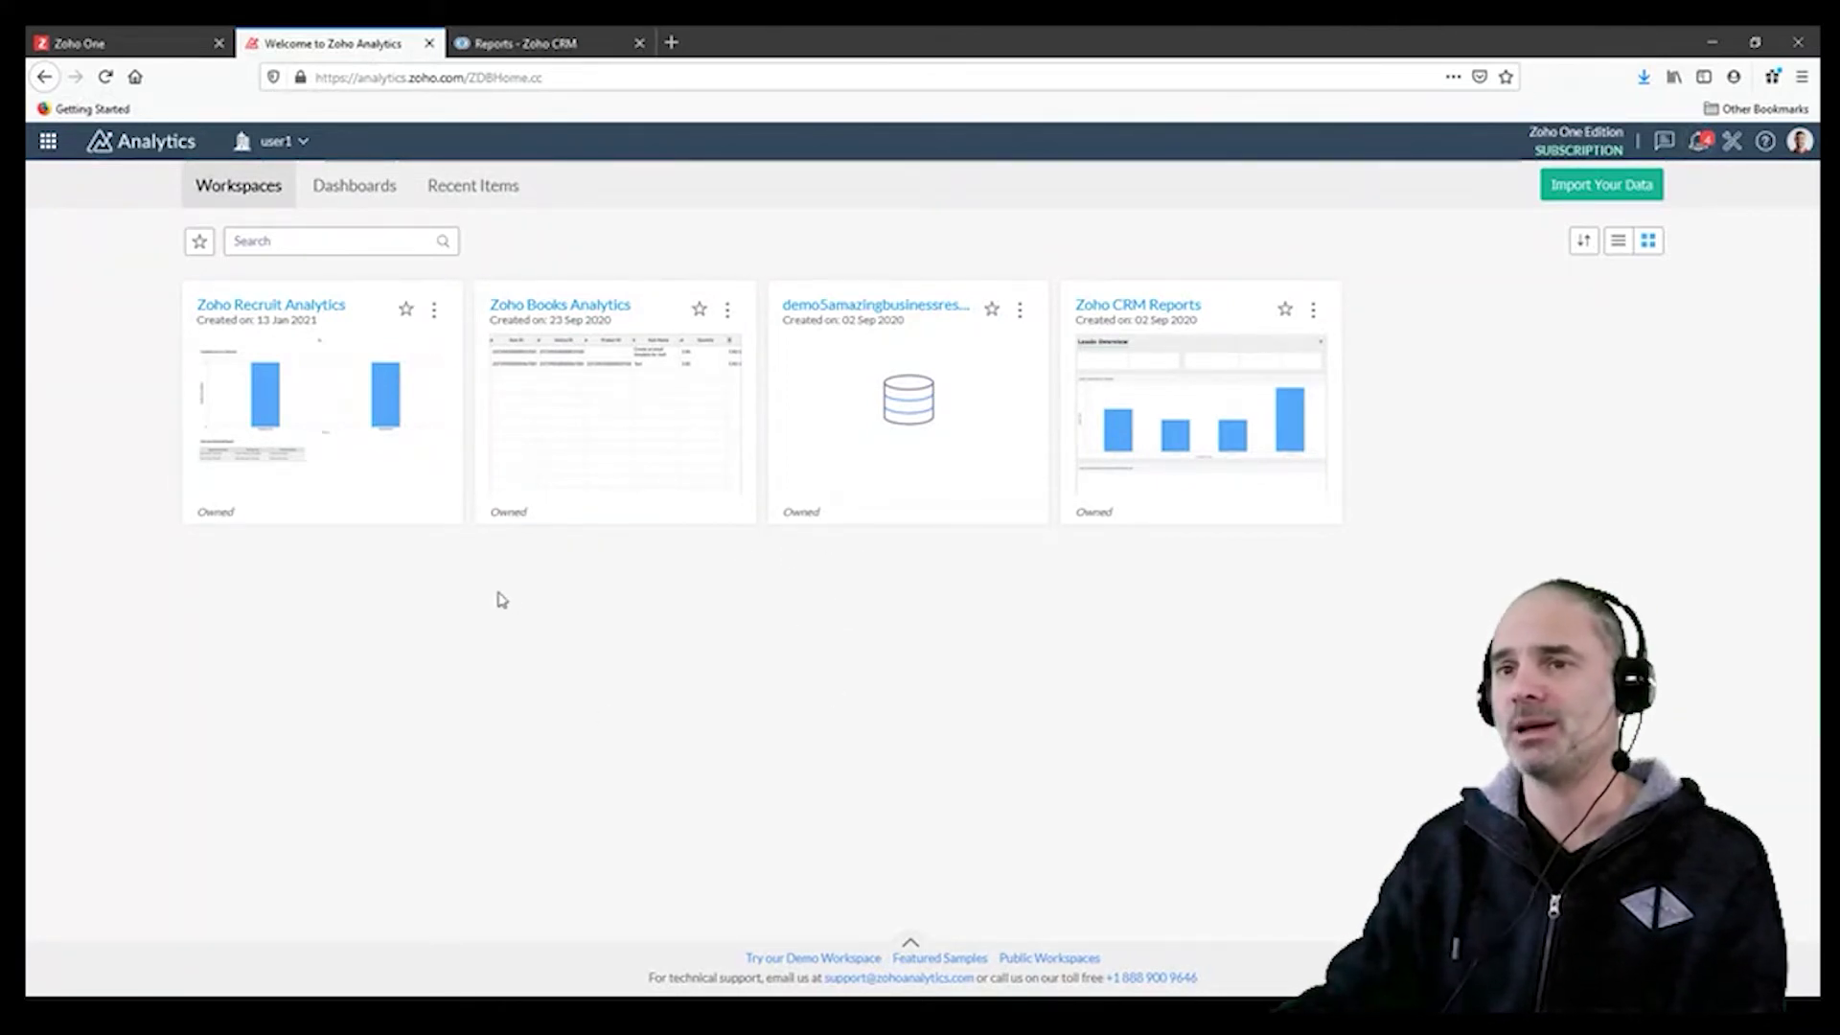
left_click(529, 44)
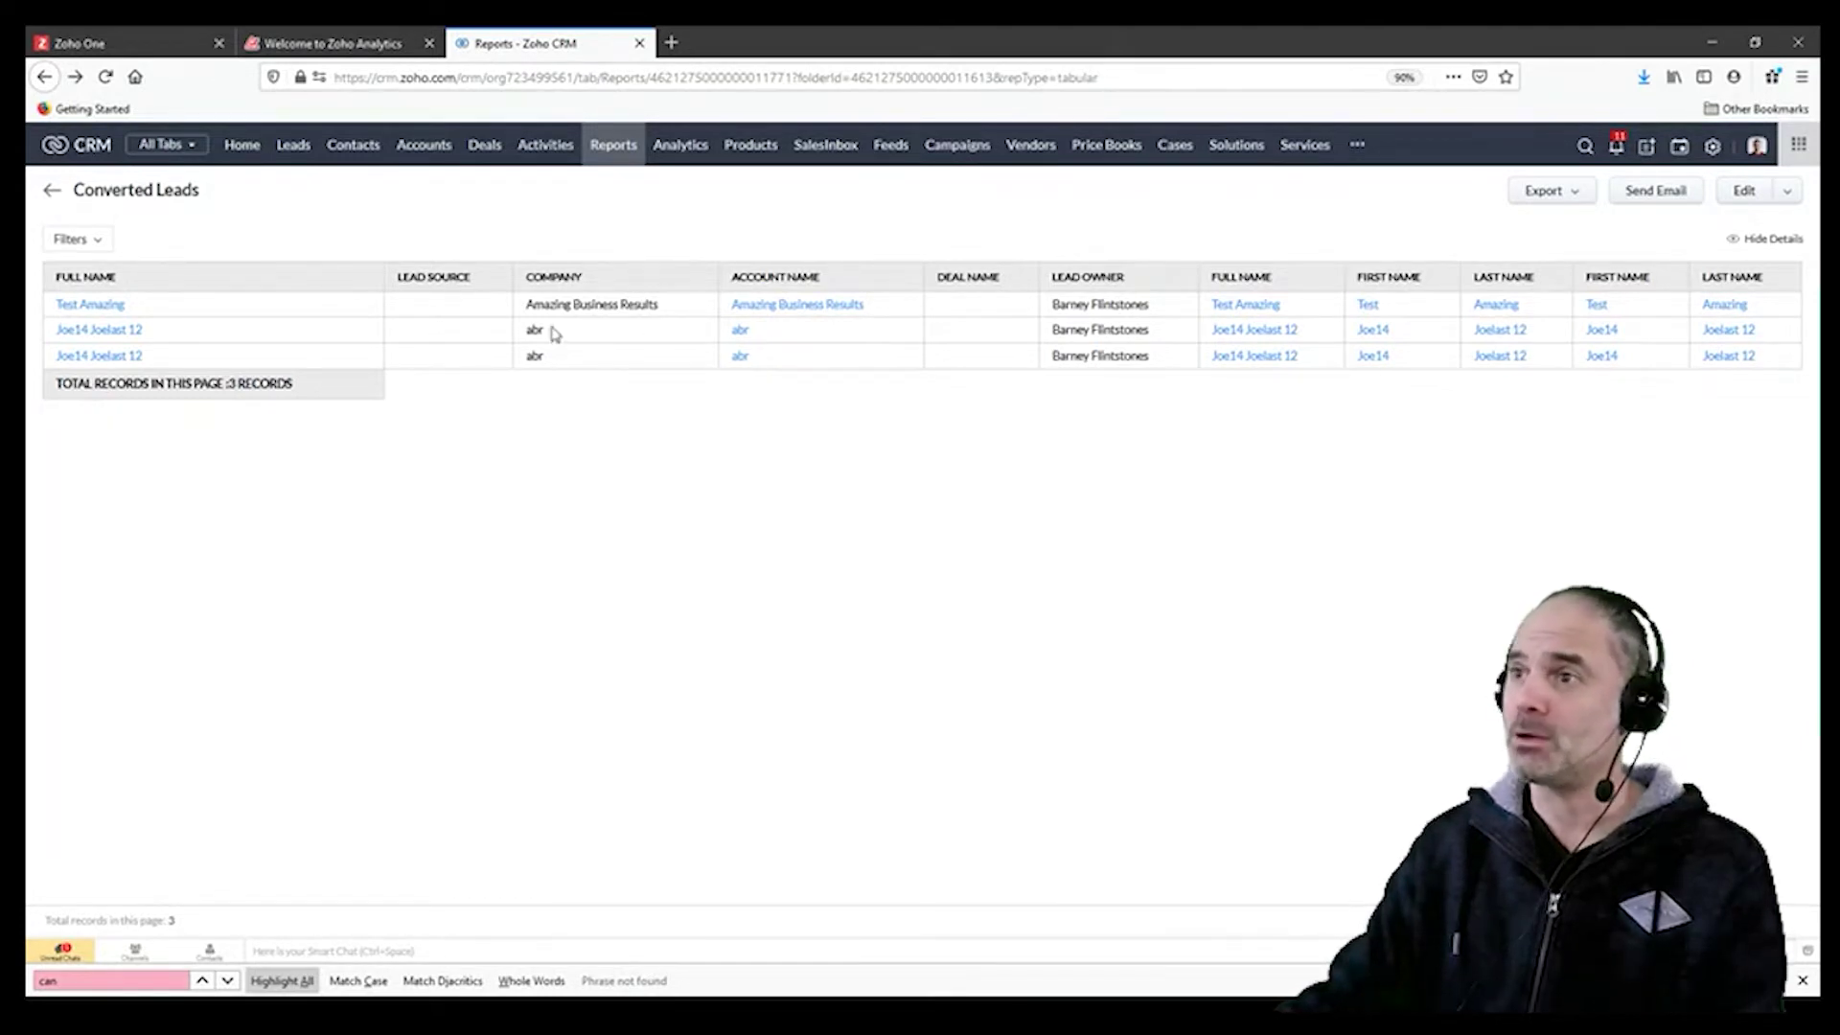
Step: Add the Deal's Stage column to the selected columns of the Converted Leads report and save the report
left_click(1745, 191)
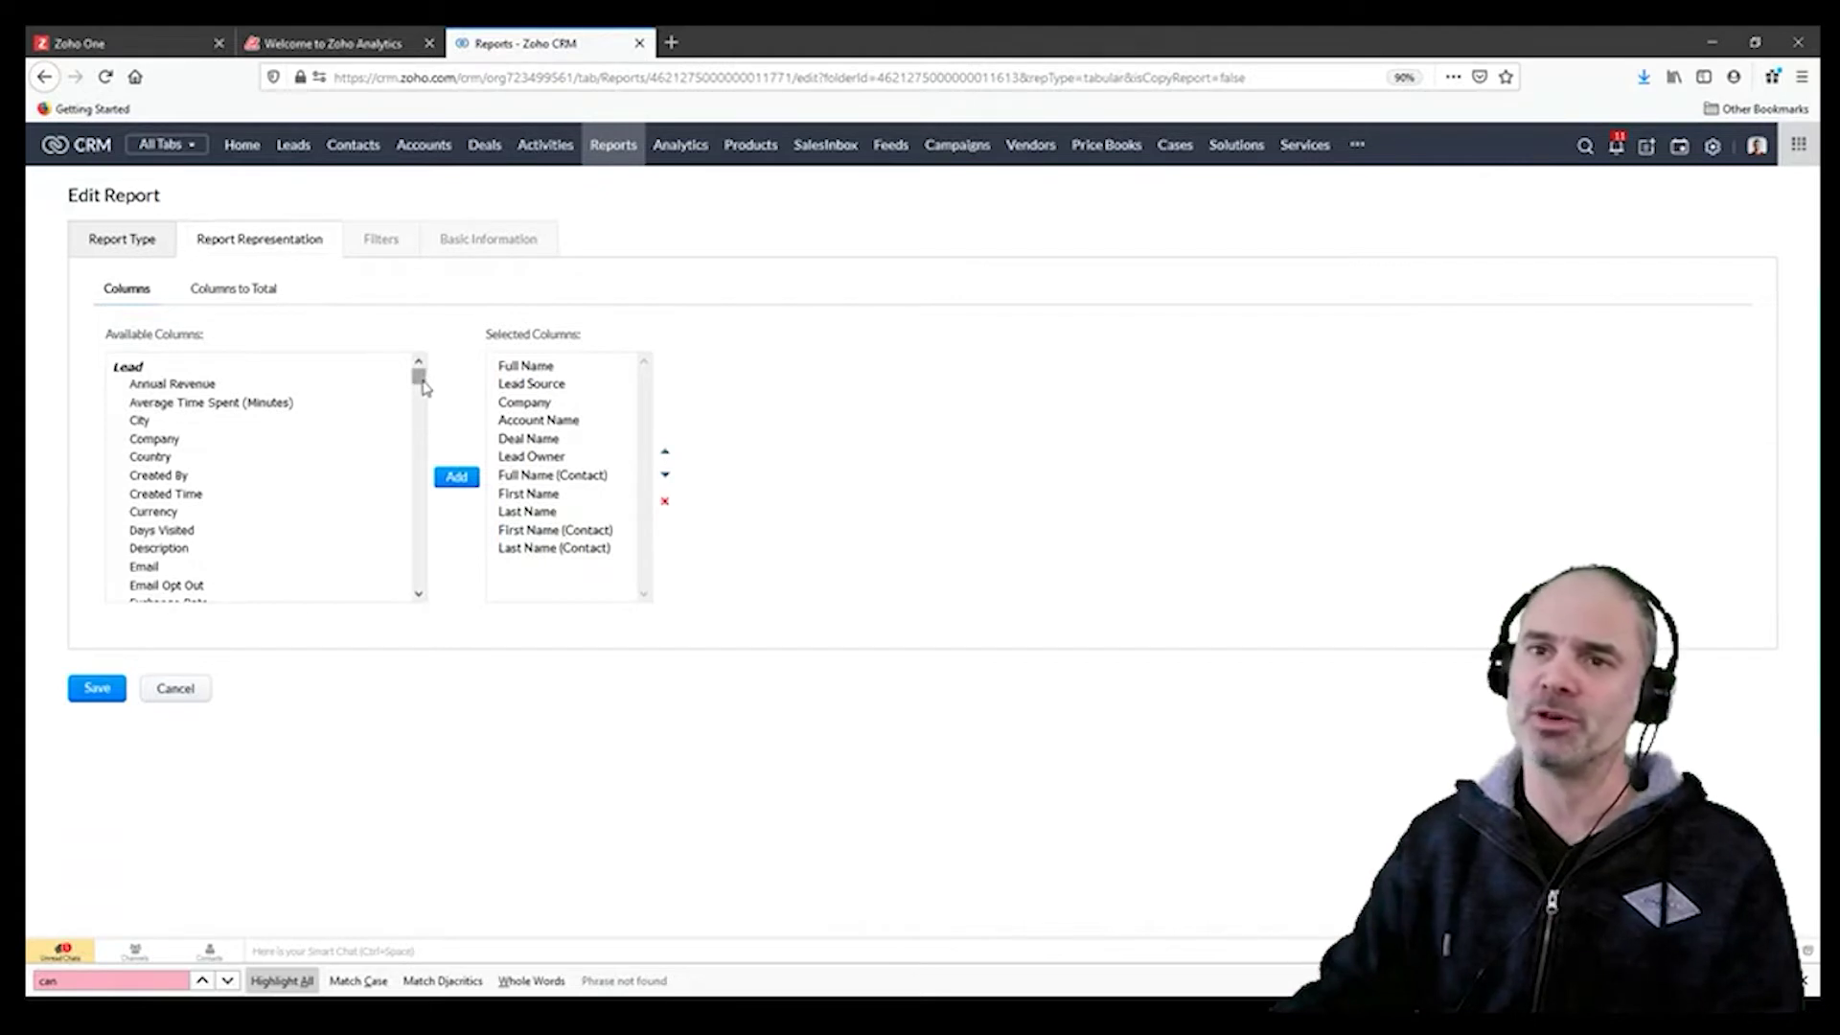
left_click_drag(418, 377, 425, 478)
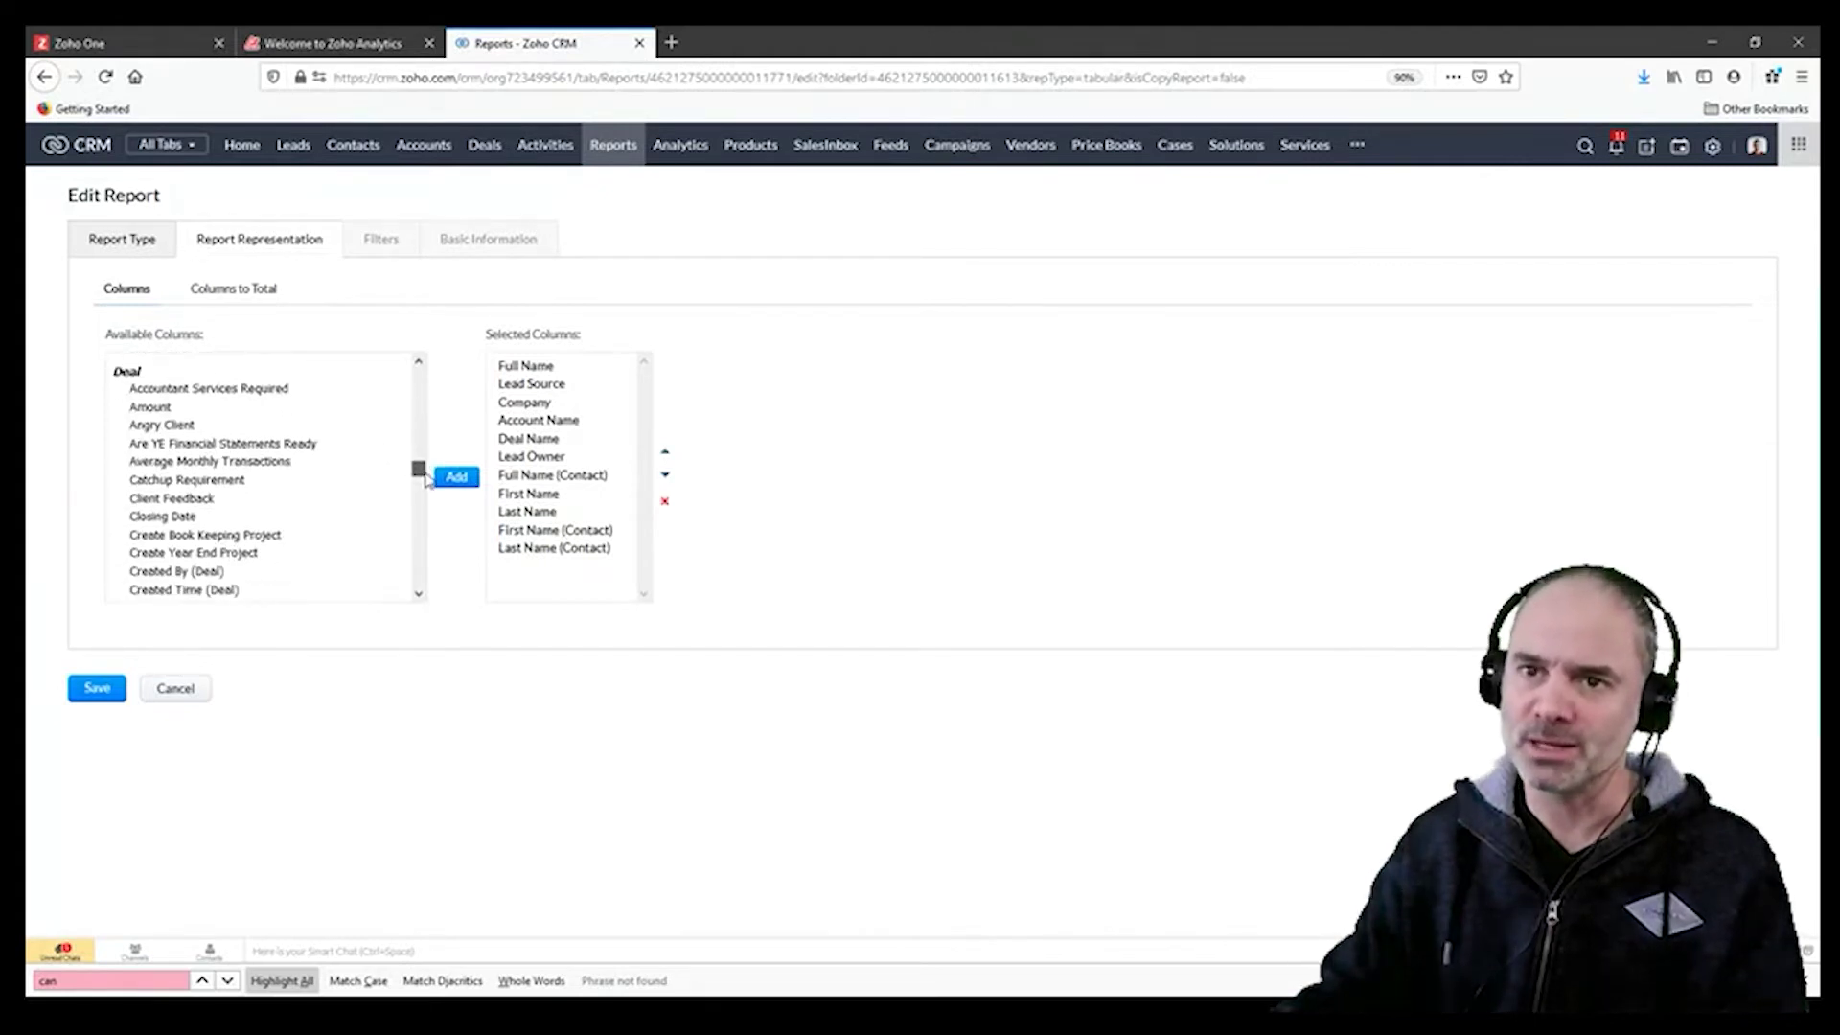
left_click(278, 514)
type("st")
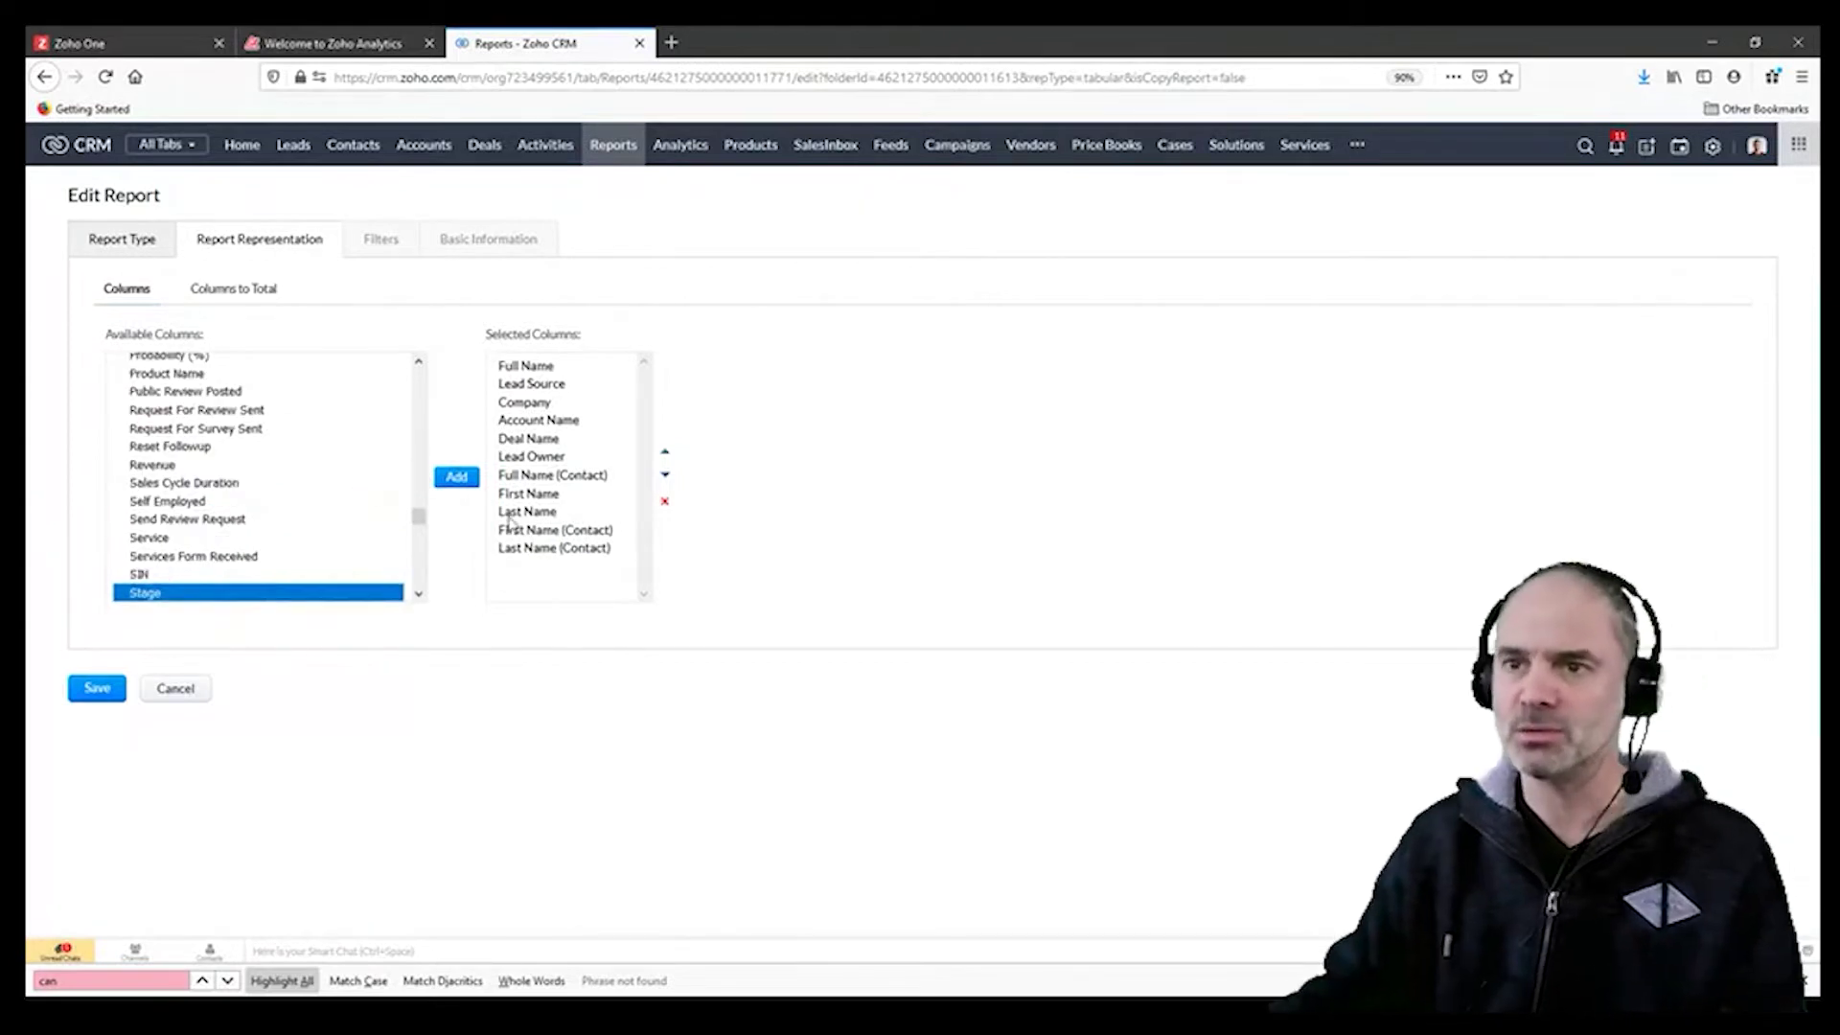
left_click(448, 481)
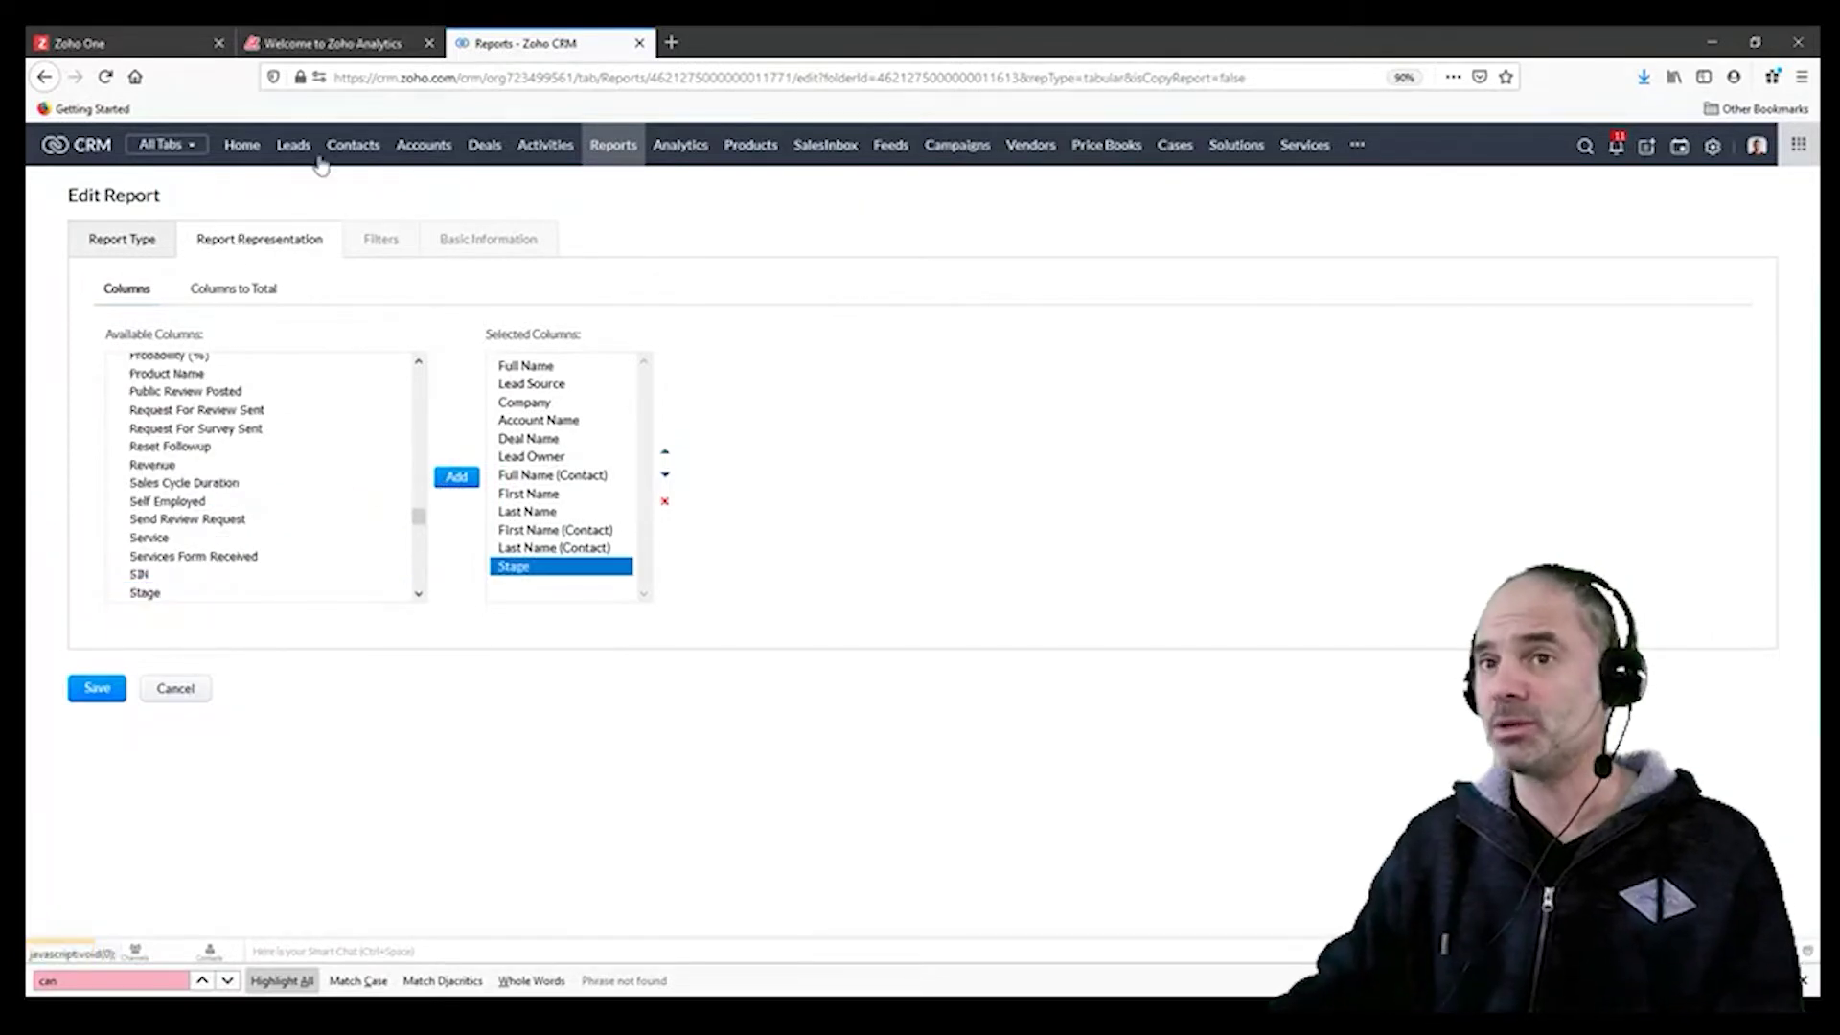
left_click(99, 686)
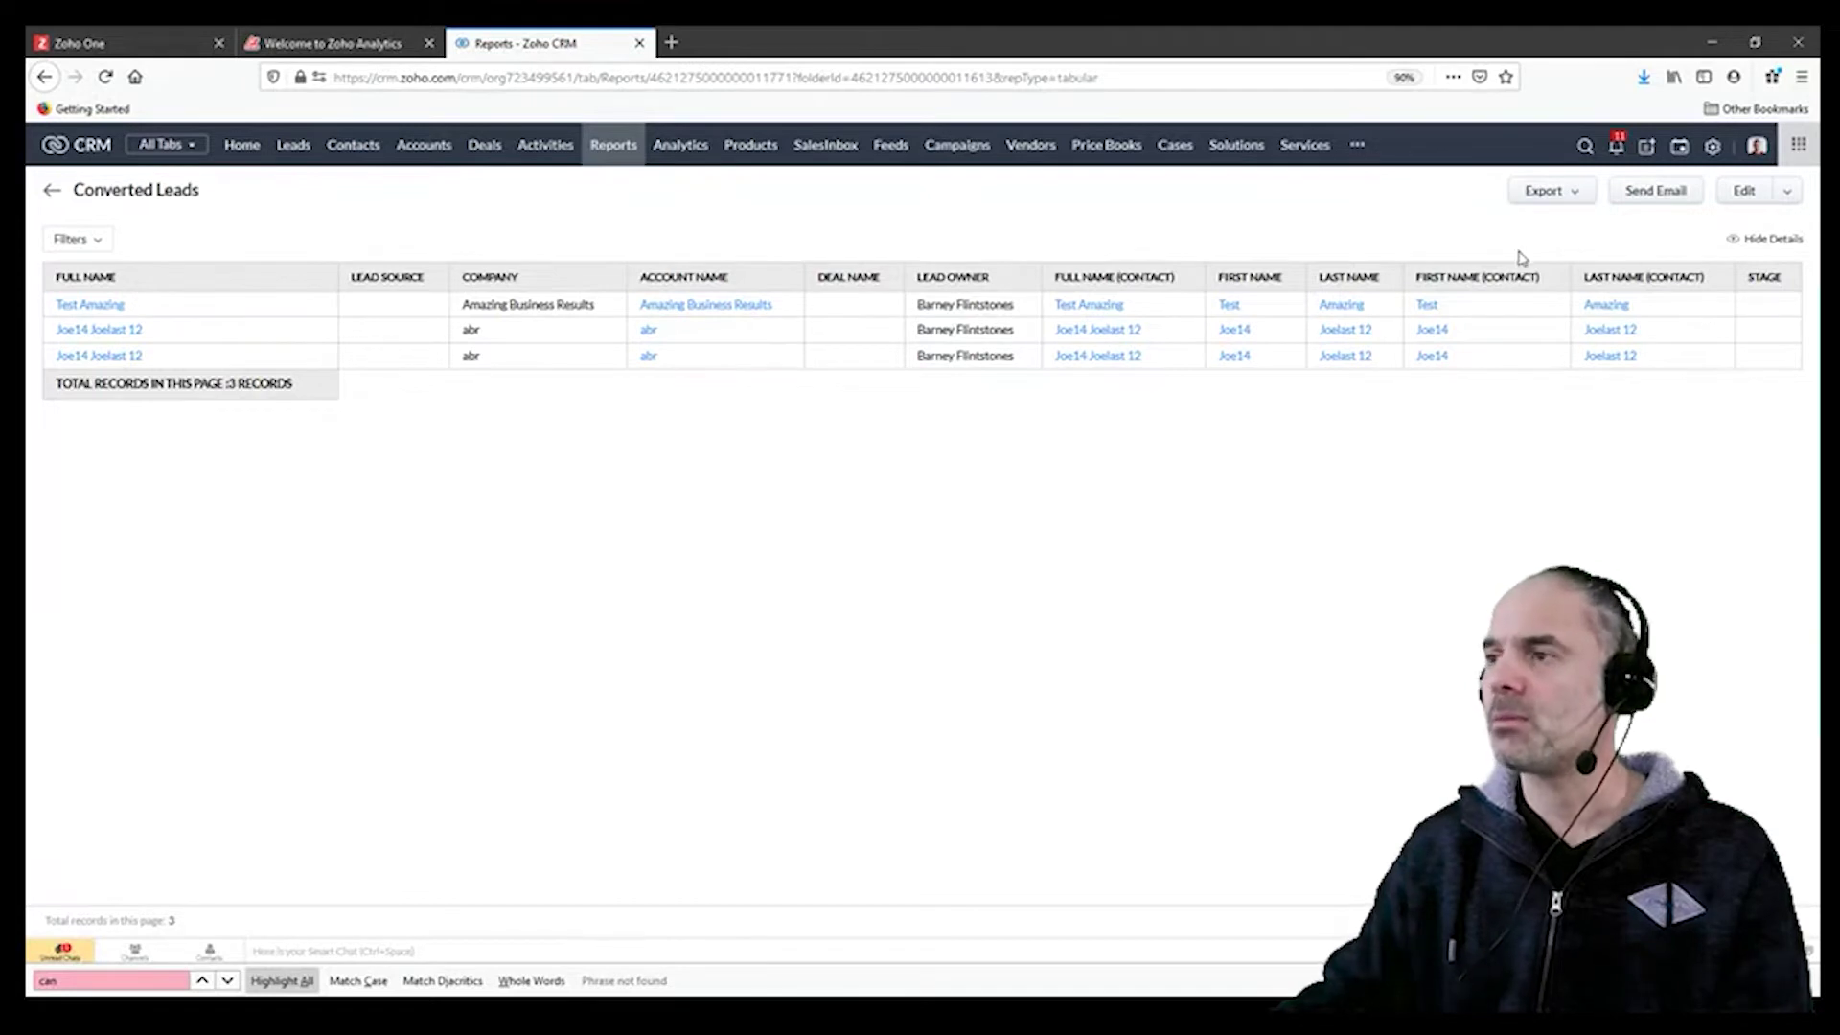
Step: Try to add the Deal's Deal Name column to the Converted Leads report and save the report
left_click(1746, 191)
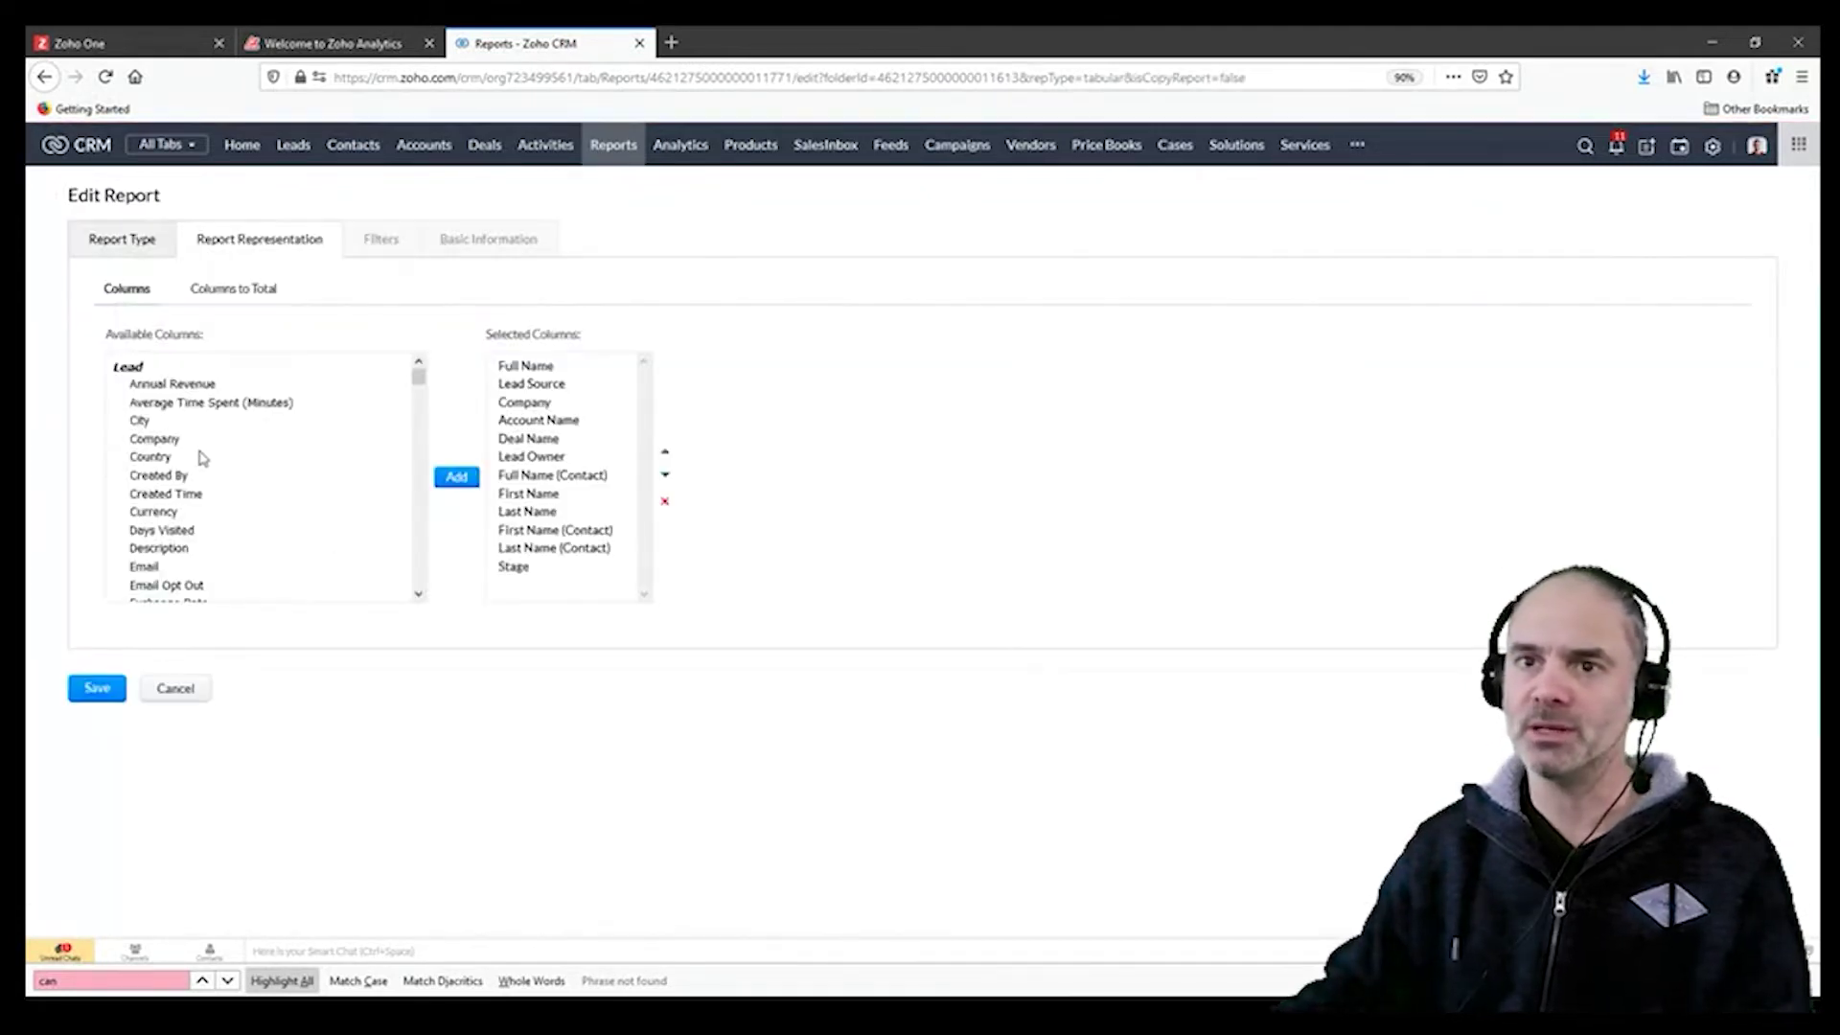
scroll(206, 450, "down", 8)
scroll(247, 450, "up", 2)
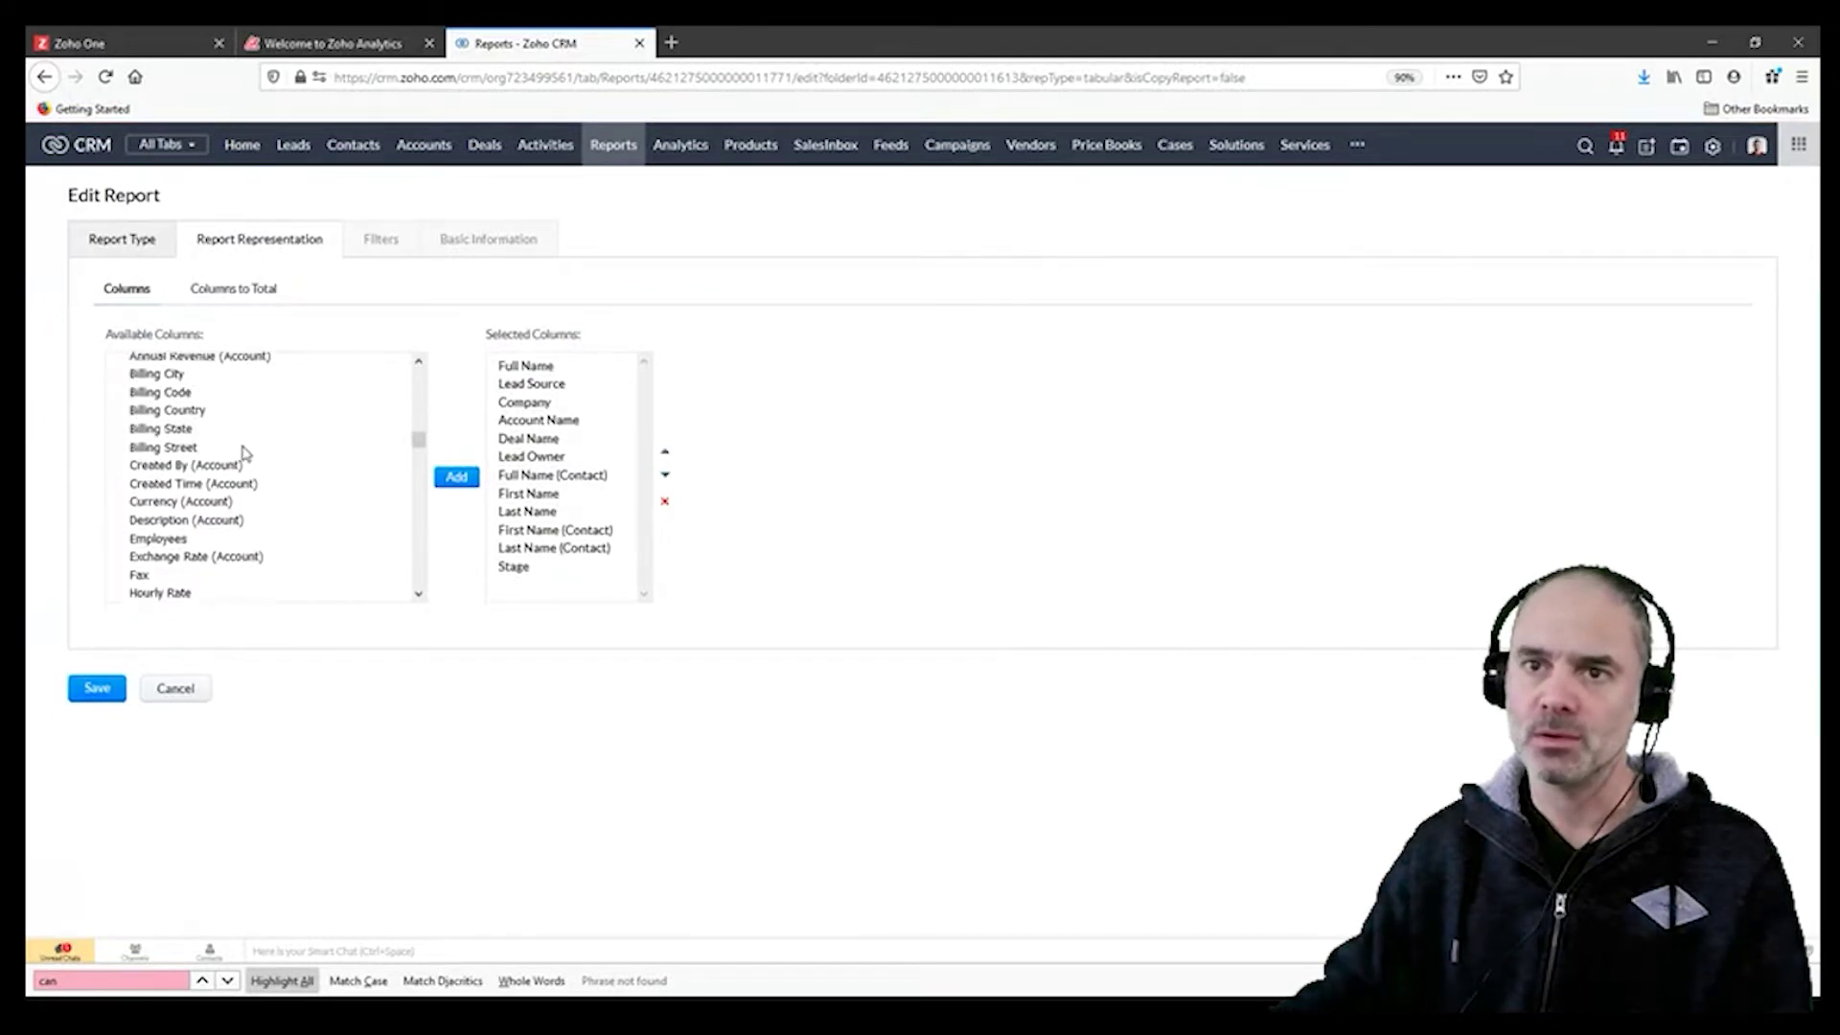
scroll(259, 450, "down", 8)
scroll(261, 449, "down", 3)
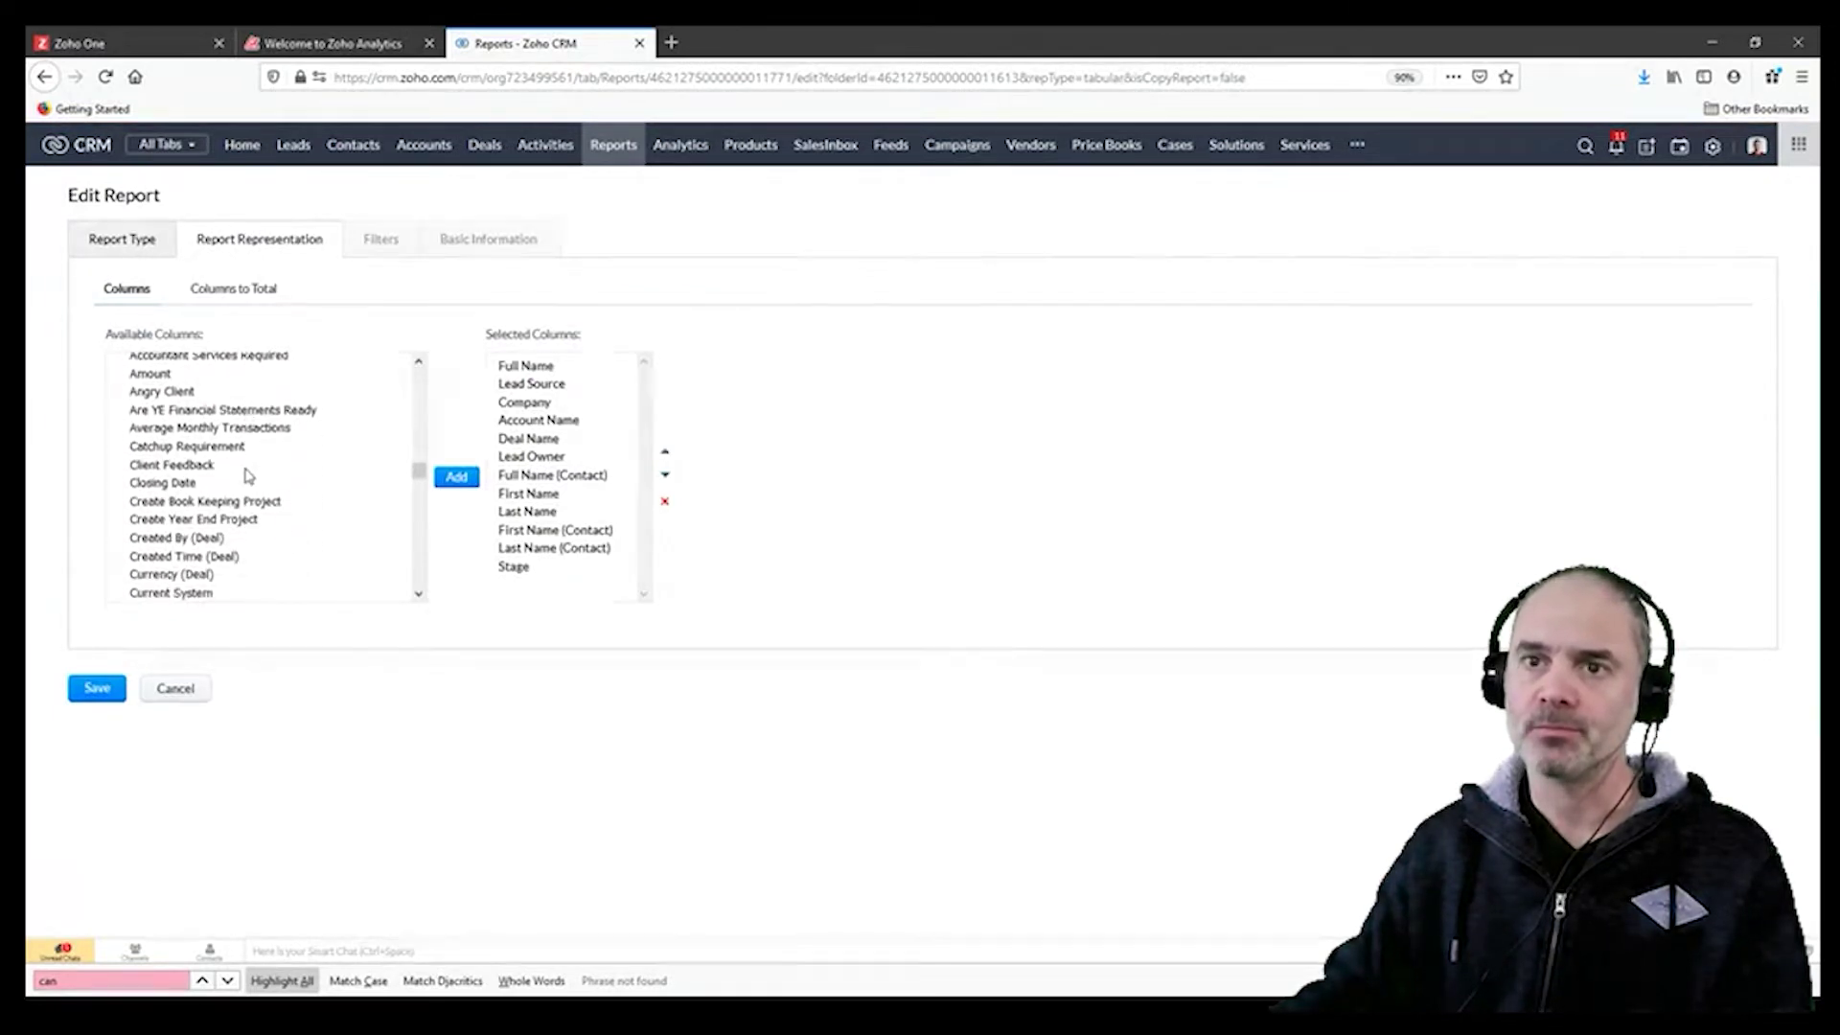
left_click(190, 454)
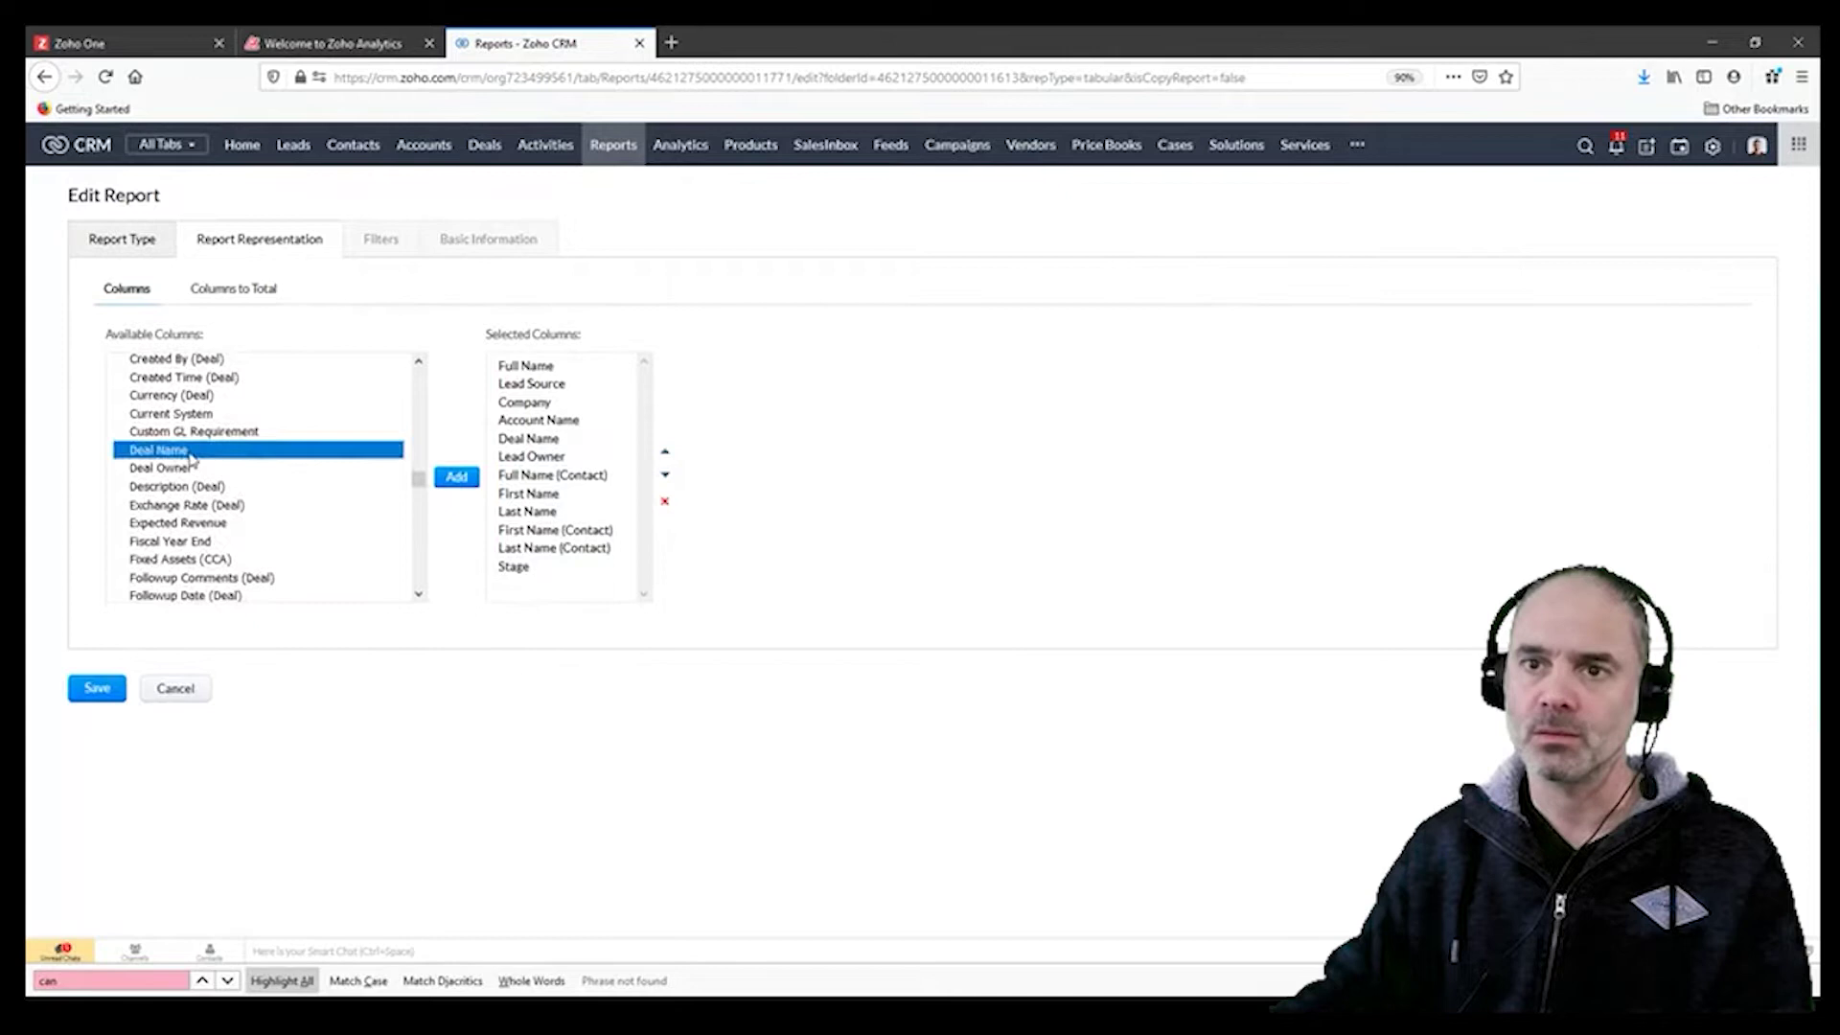
left_click(456, 477)
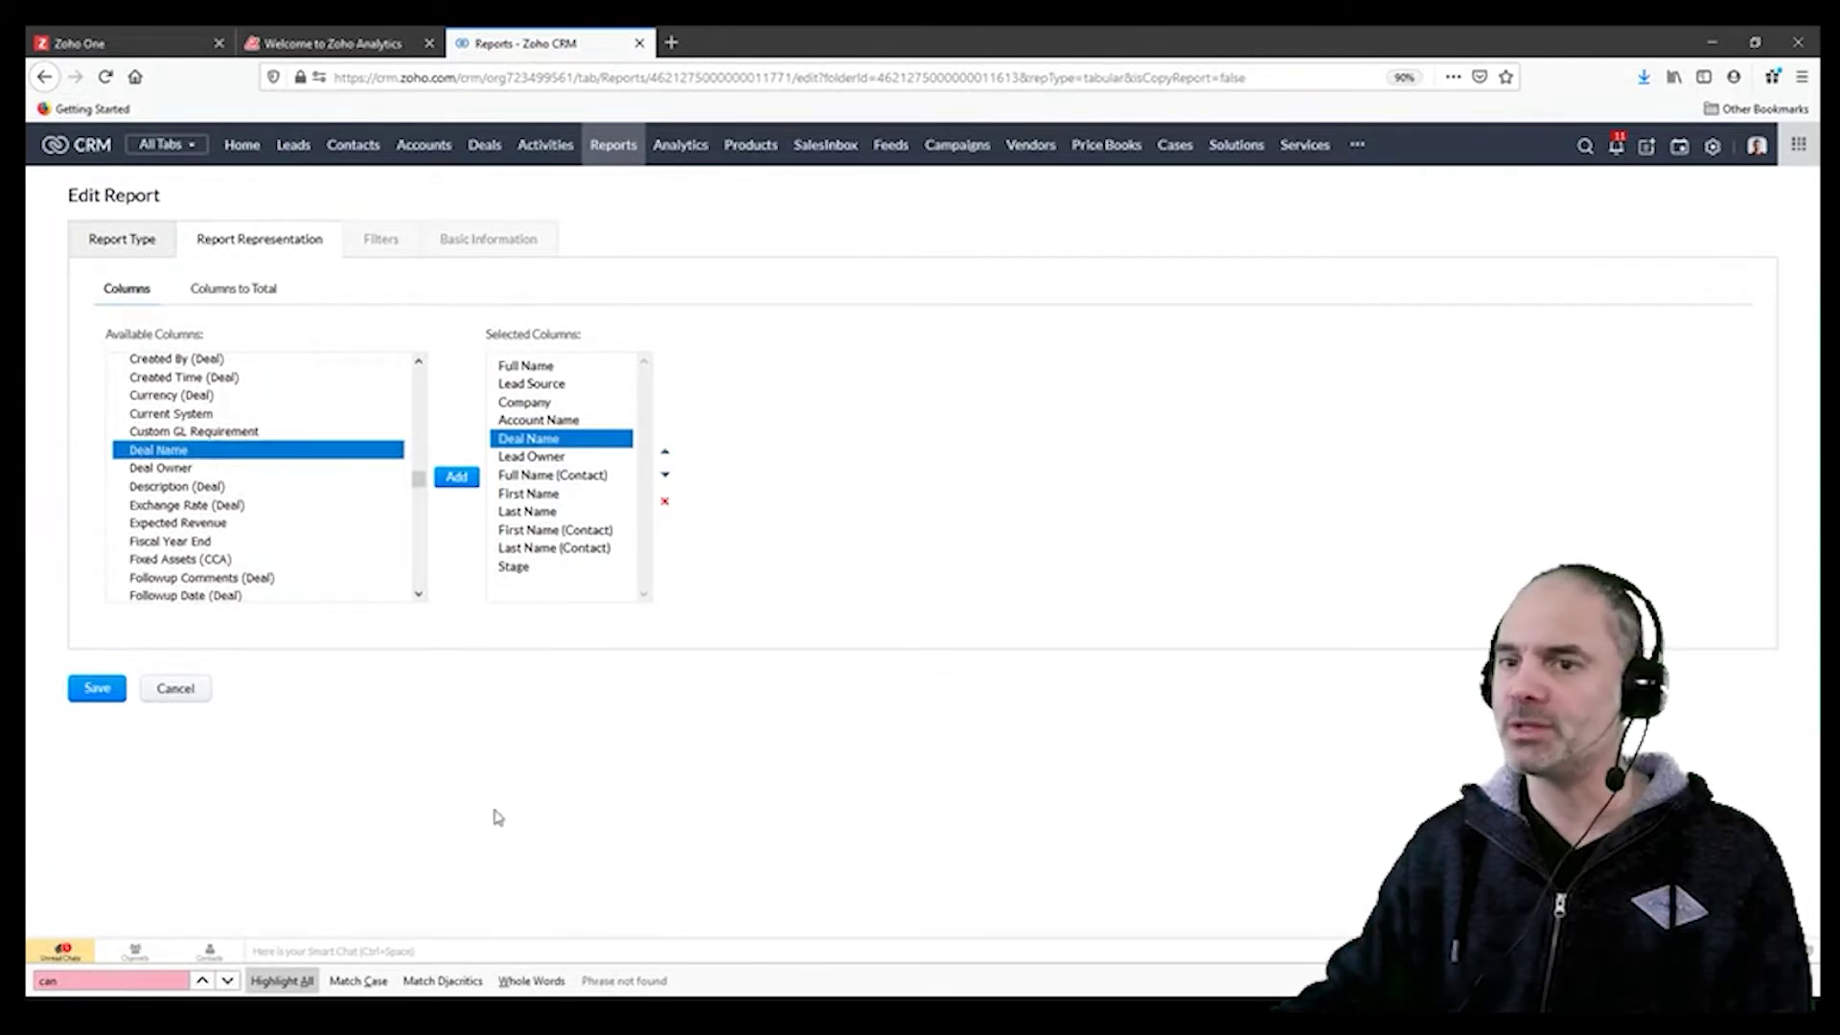
left_click(97, 688)
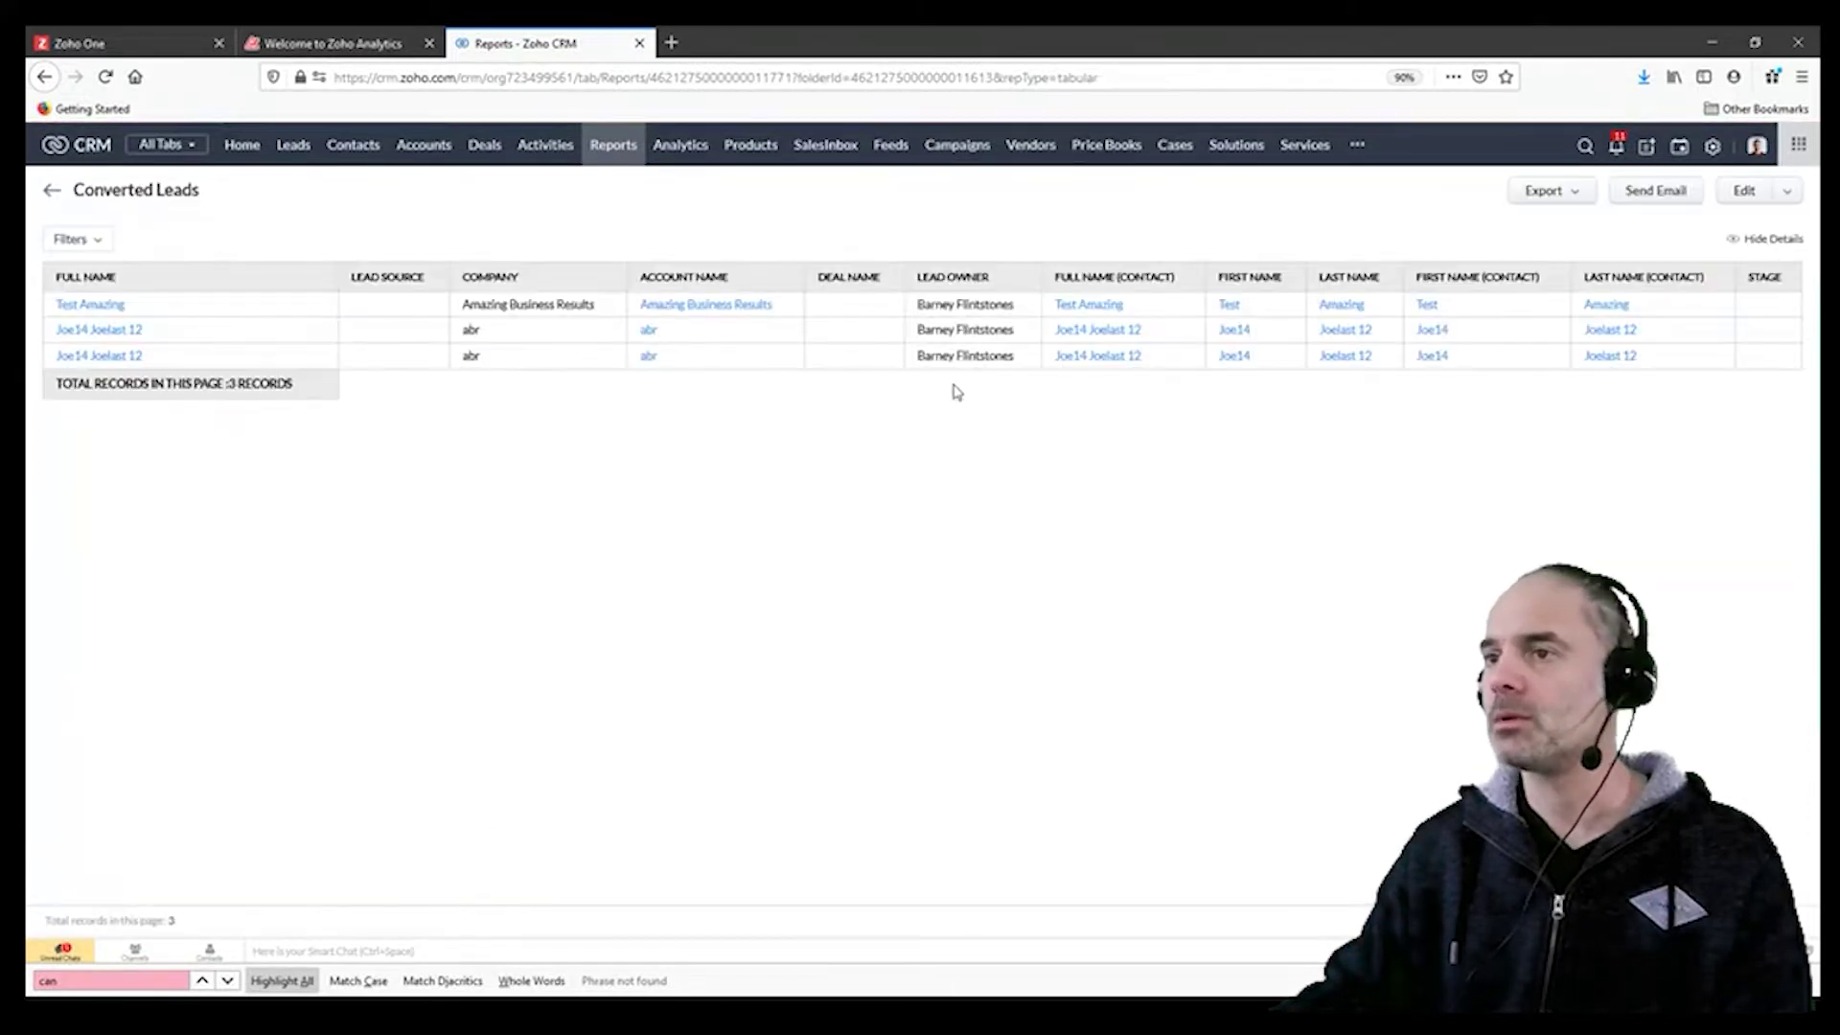
Step: Check the Deal Name column of the Converted Leads report, and view the Zoho Analytics workspaces before returning to the report
left_click_drag(848, 305, 855, 343)
left_click(871, 466)
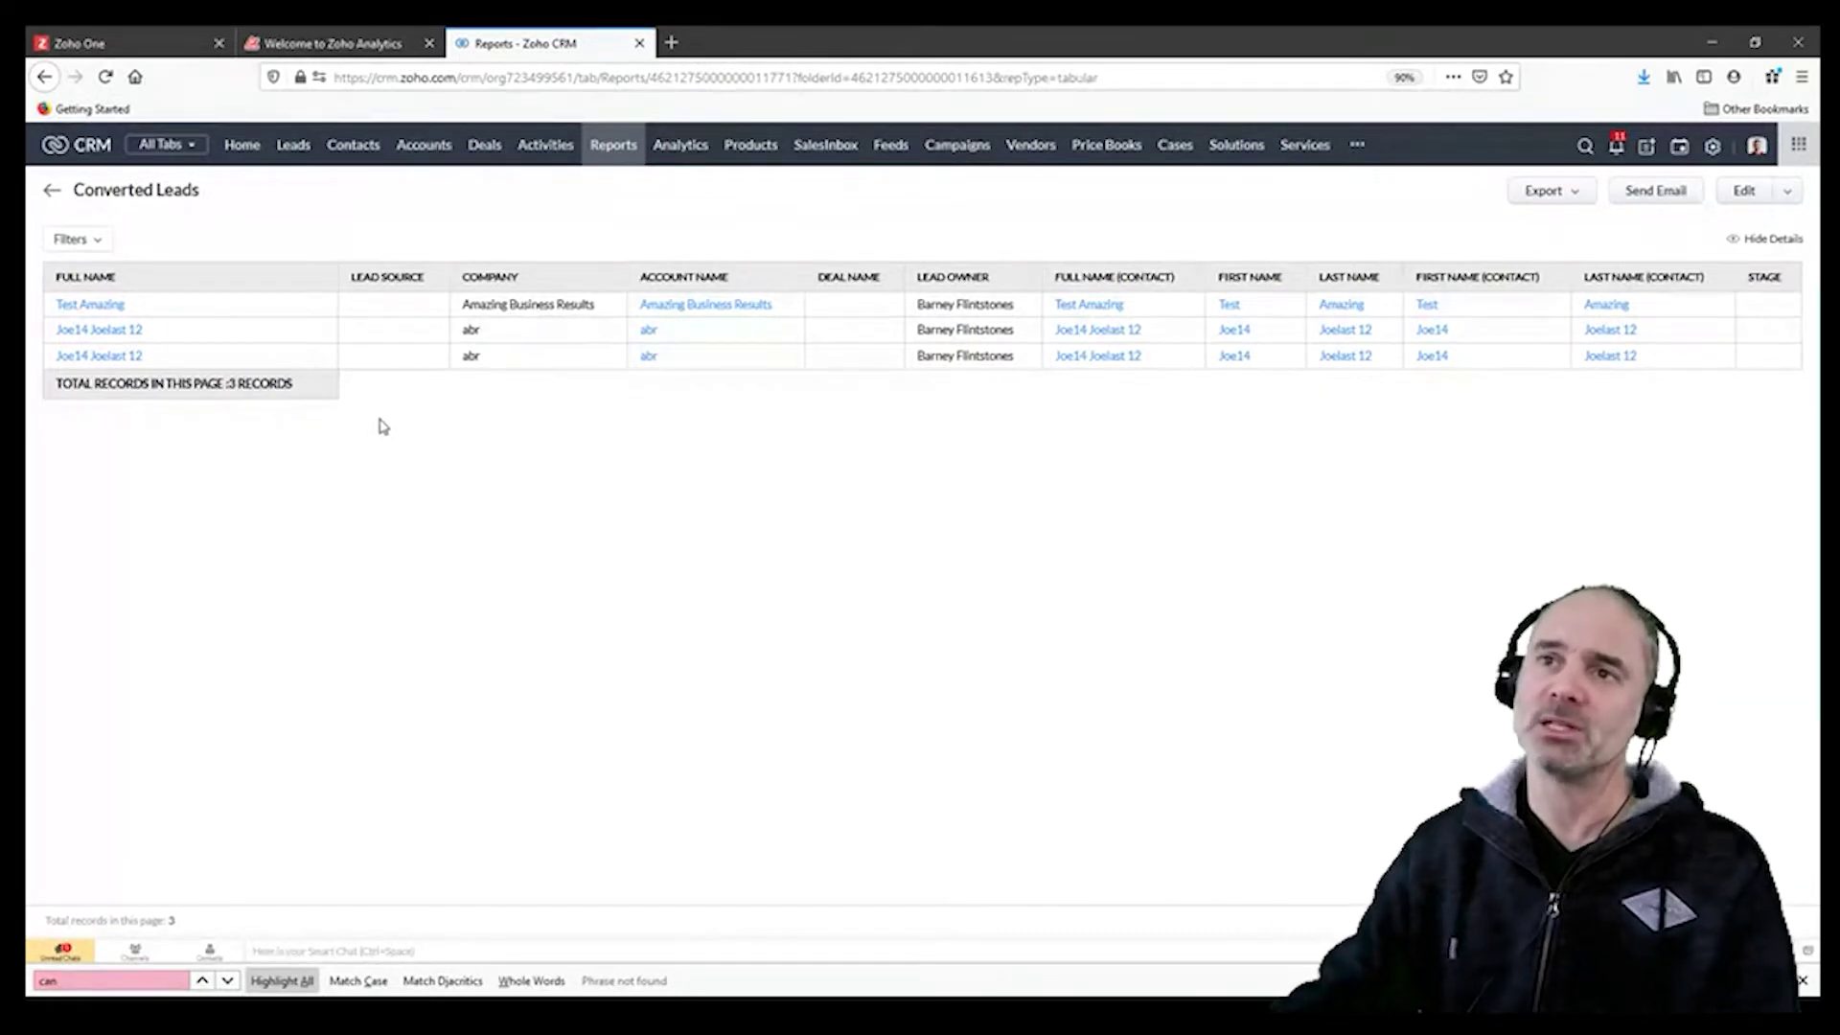
key("ctrl+Page_Up")
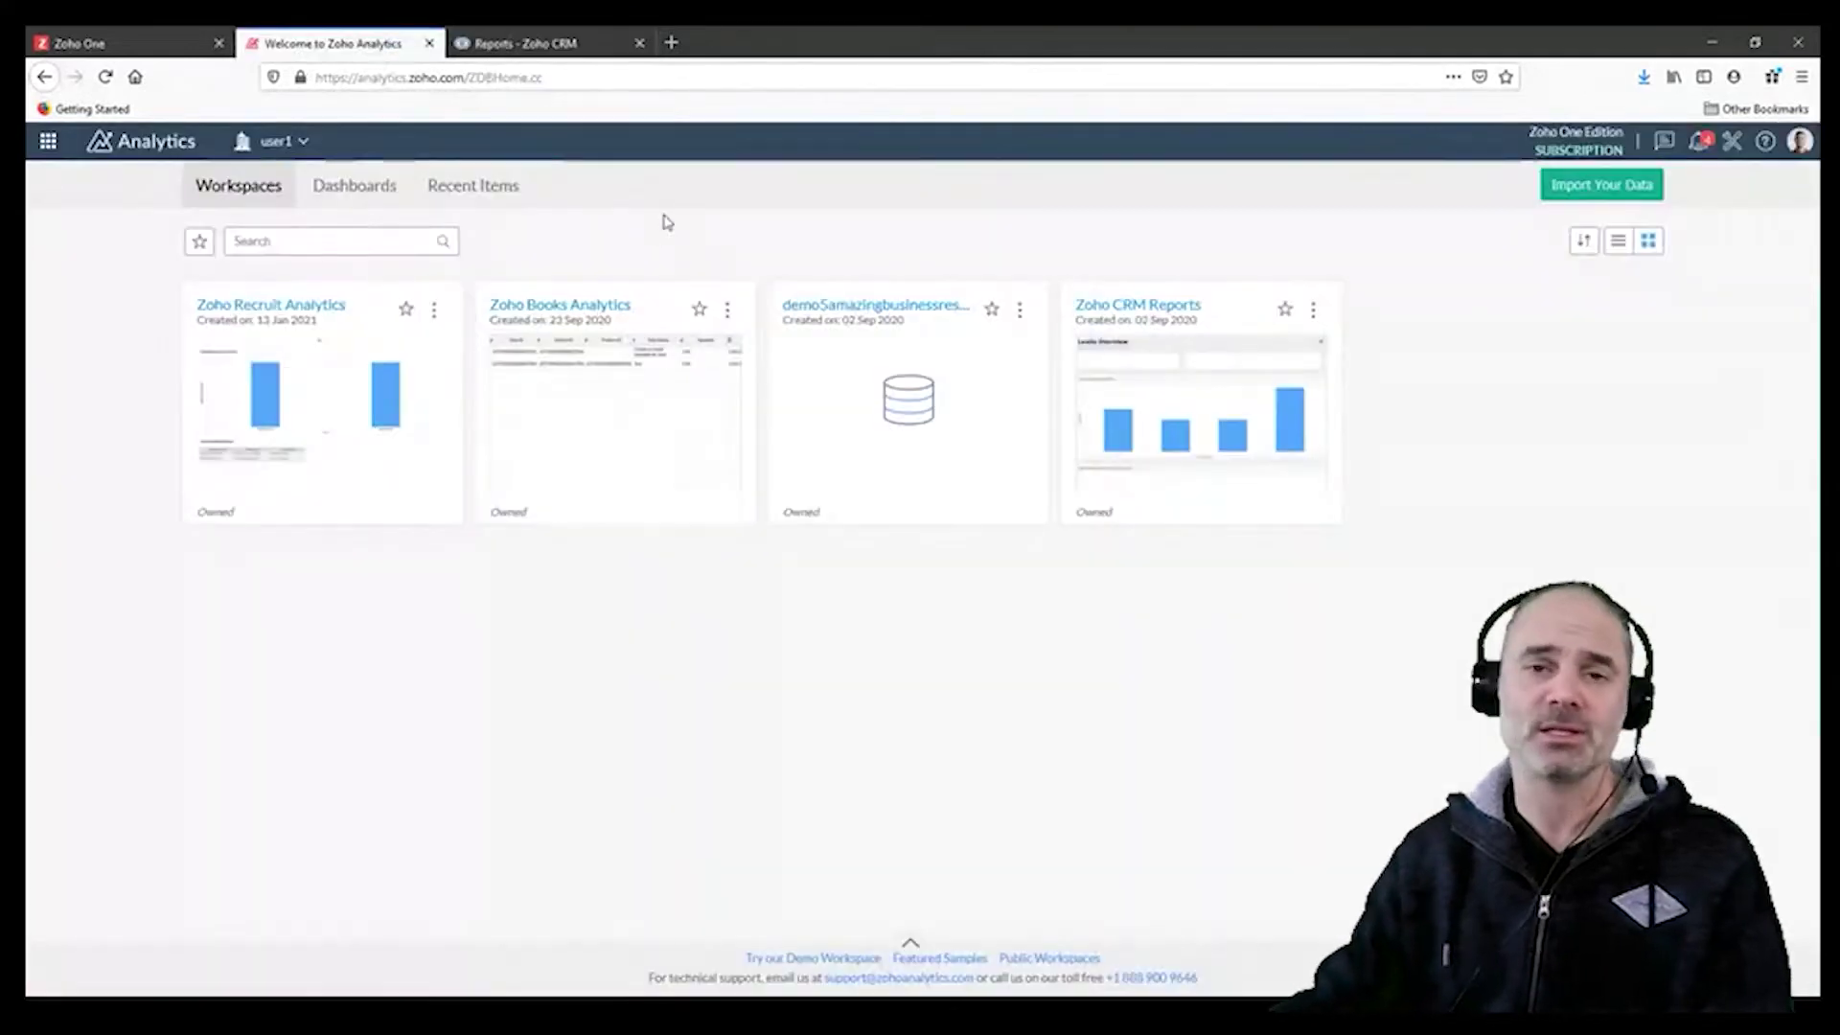
left_click(559, 43)
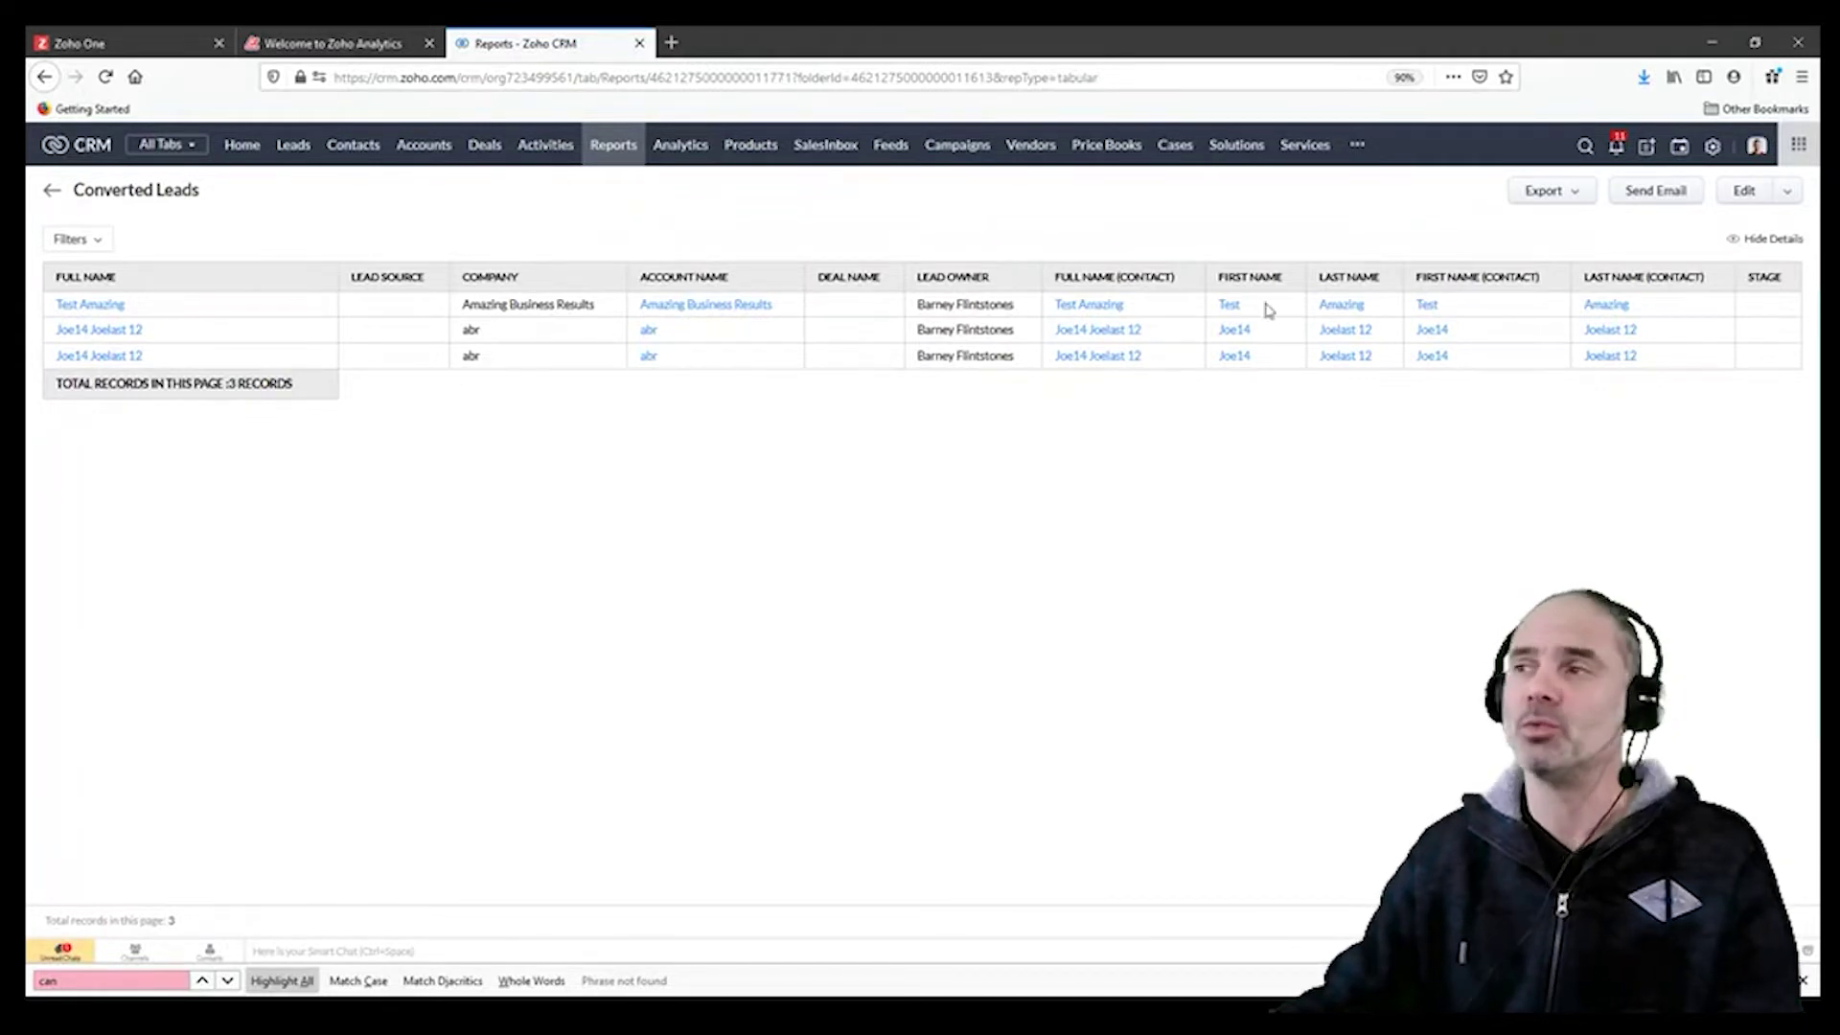
Step: Review the Converted Leads report's type and its column selection in the report editor, and cancel the editing
left_click(1744, 196)
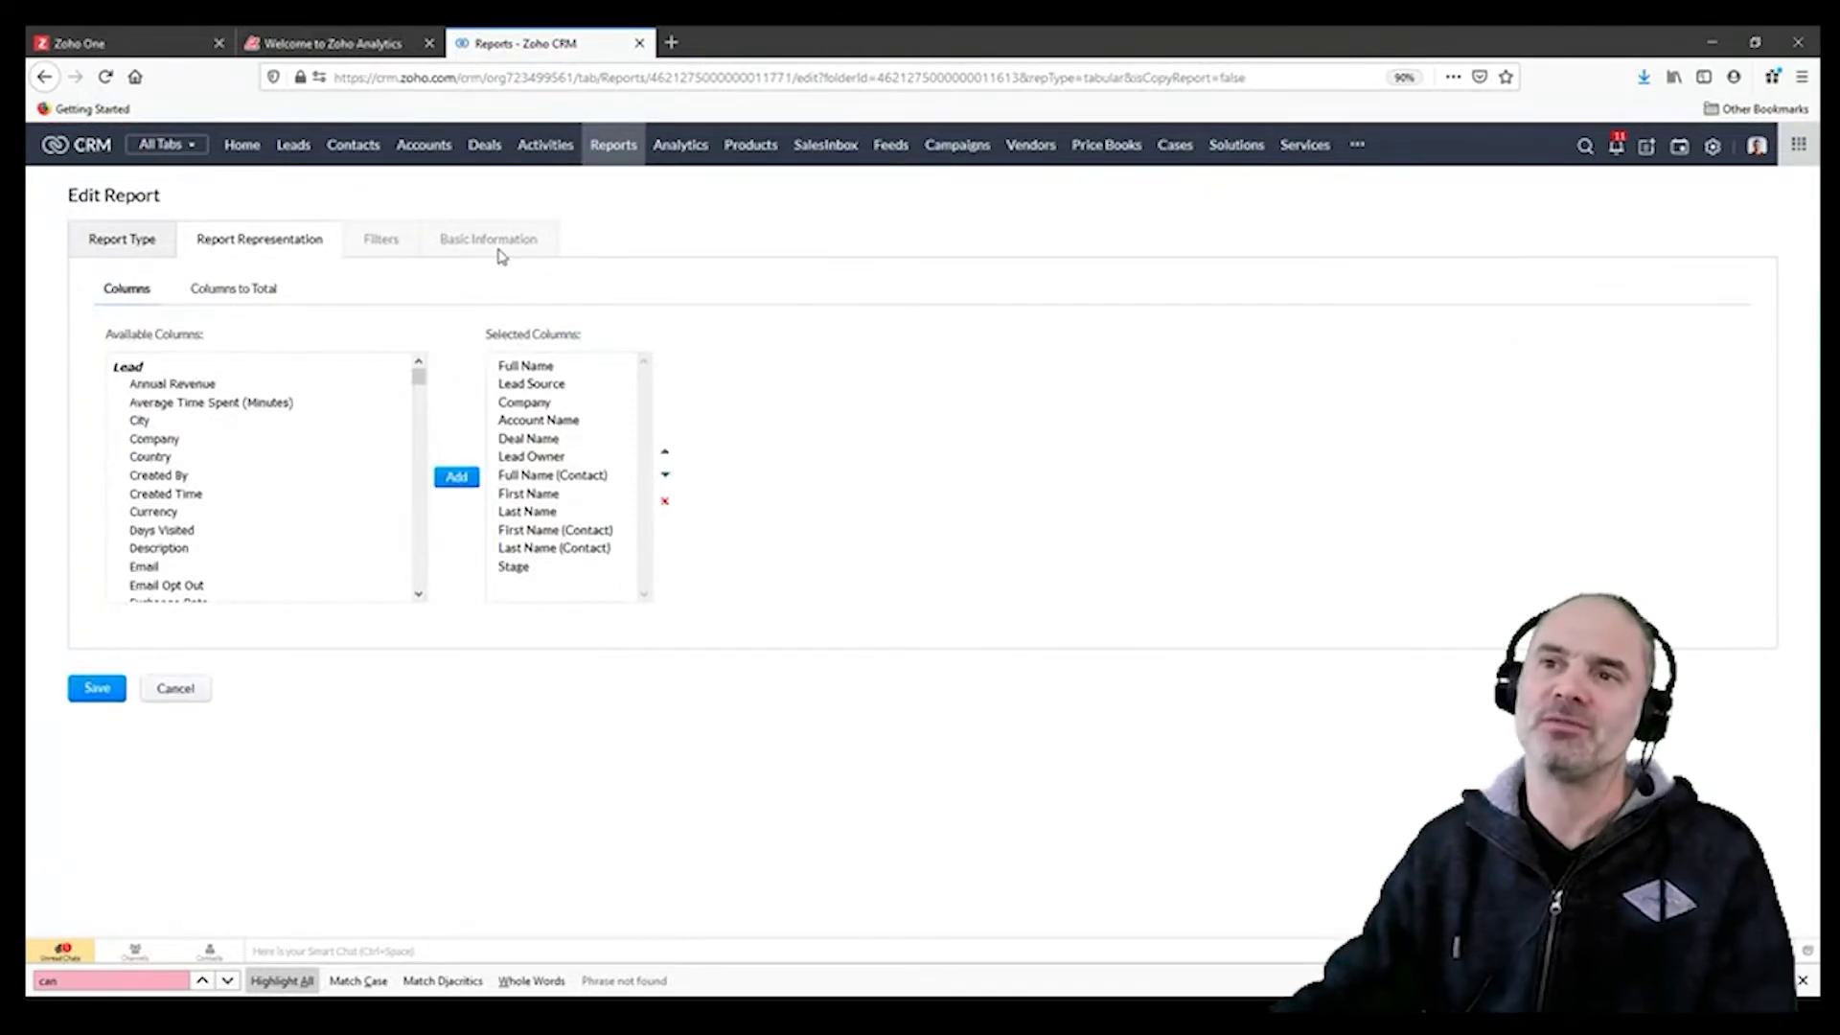
left_click(153, 241)
left_click(257, 241)
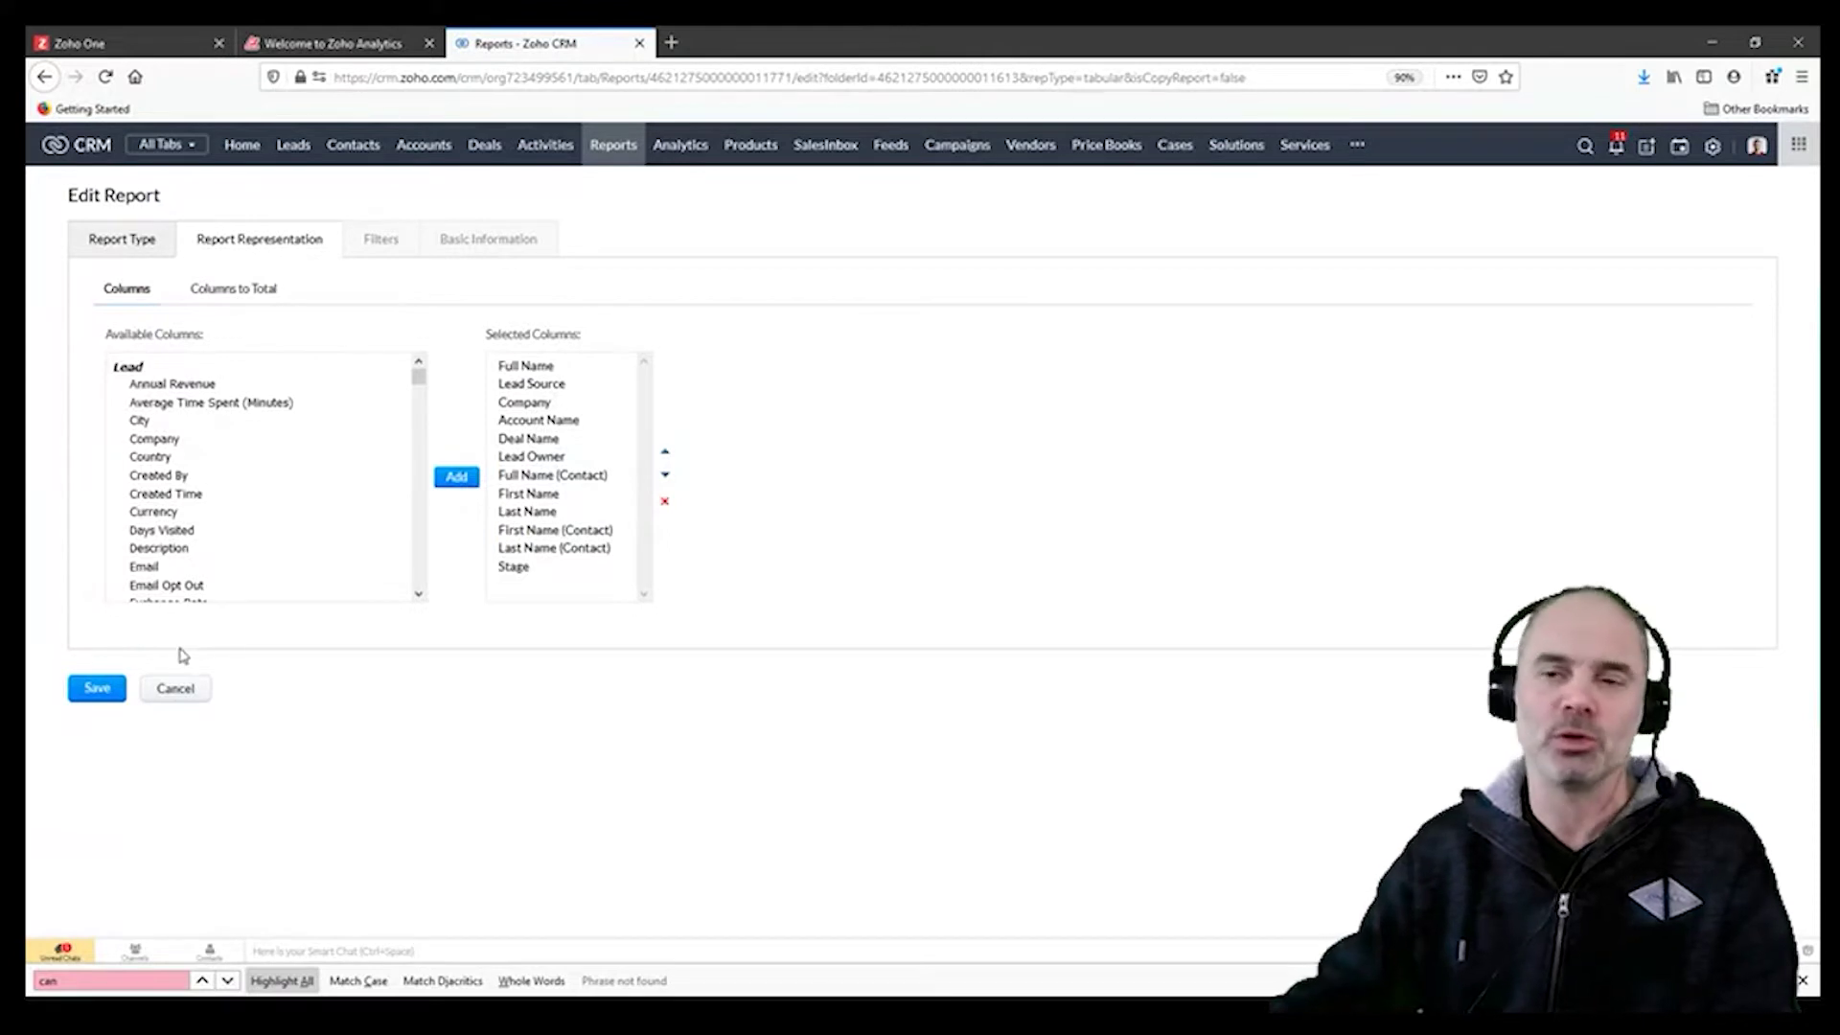
left_click(174, 694)
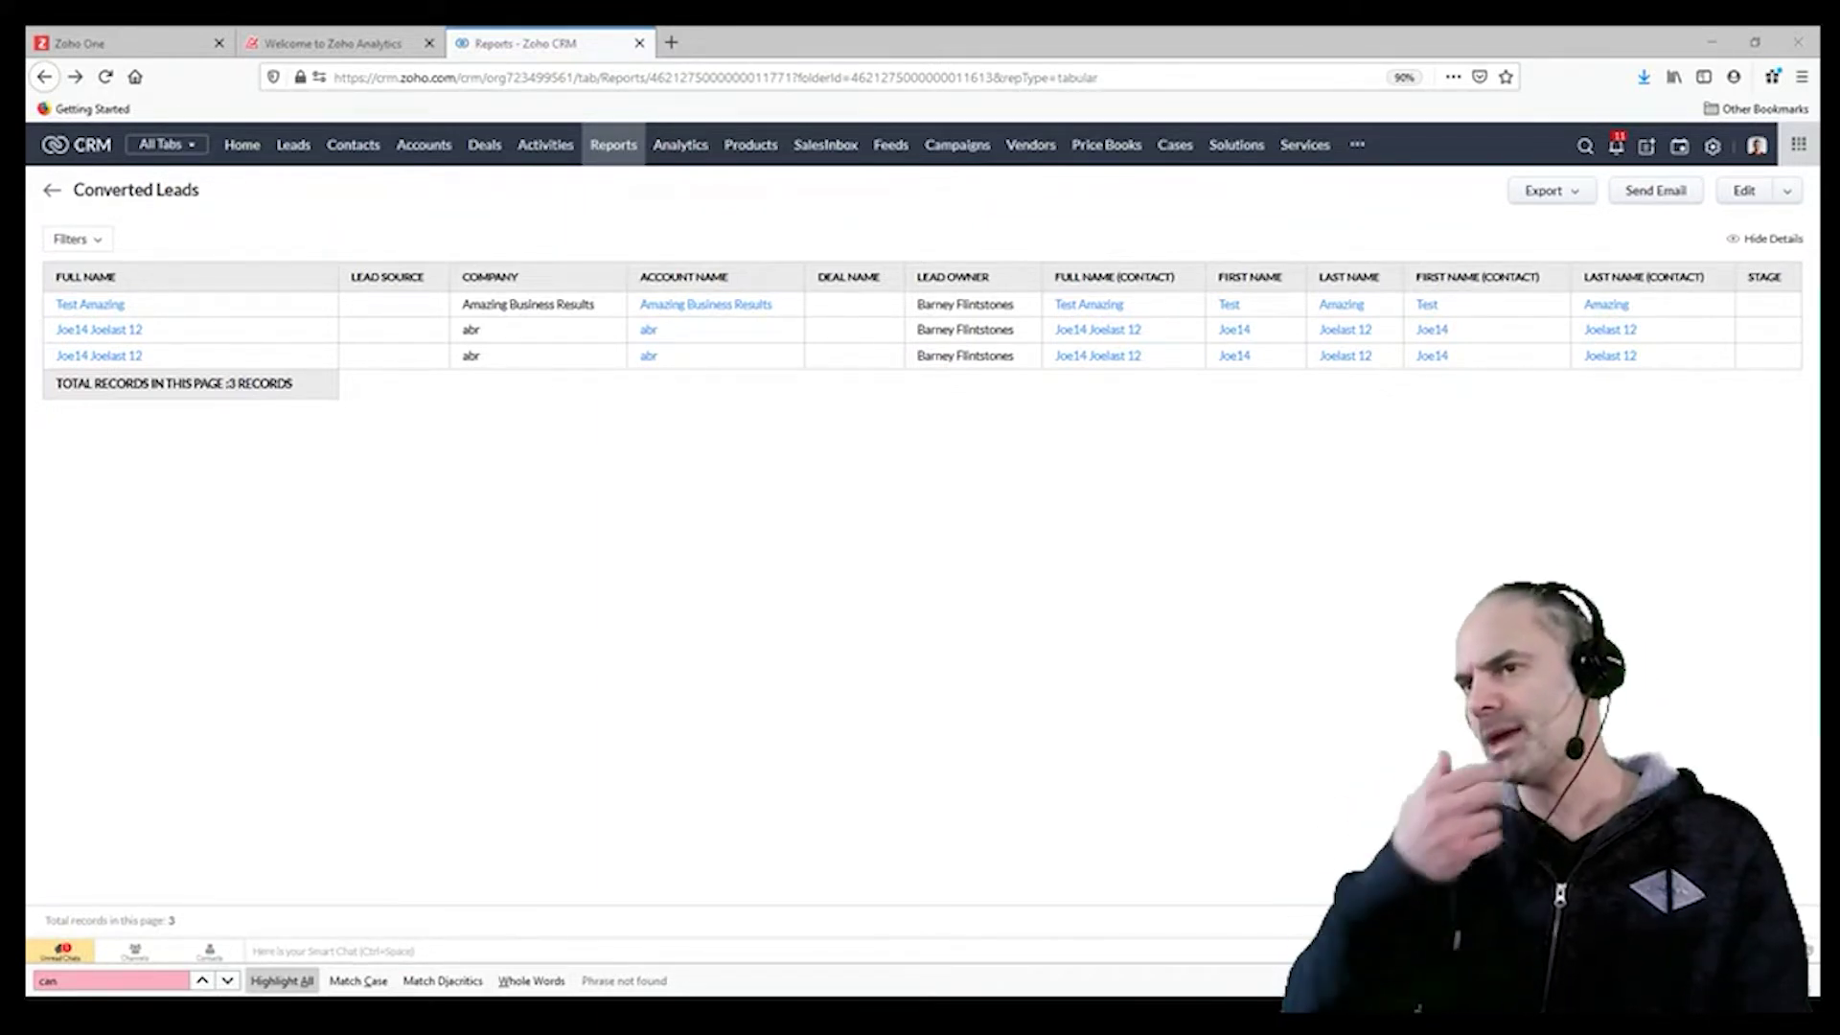
left_click(576, 356)
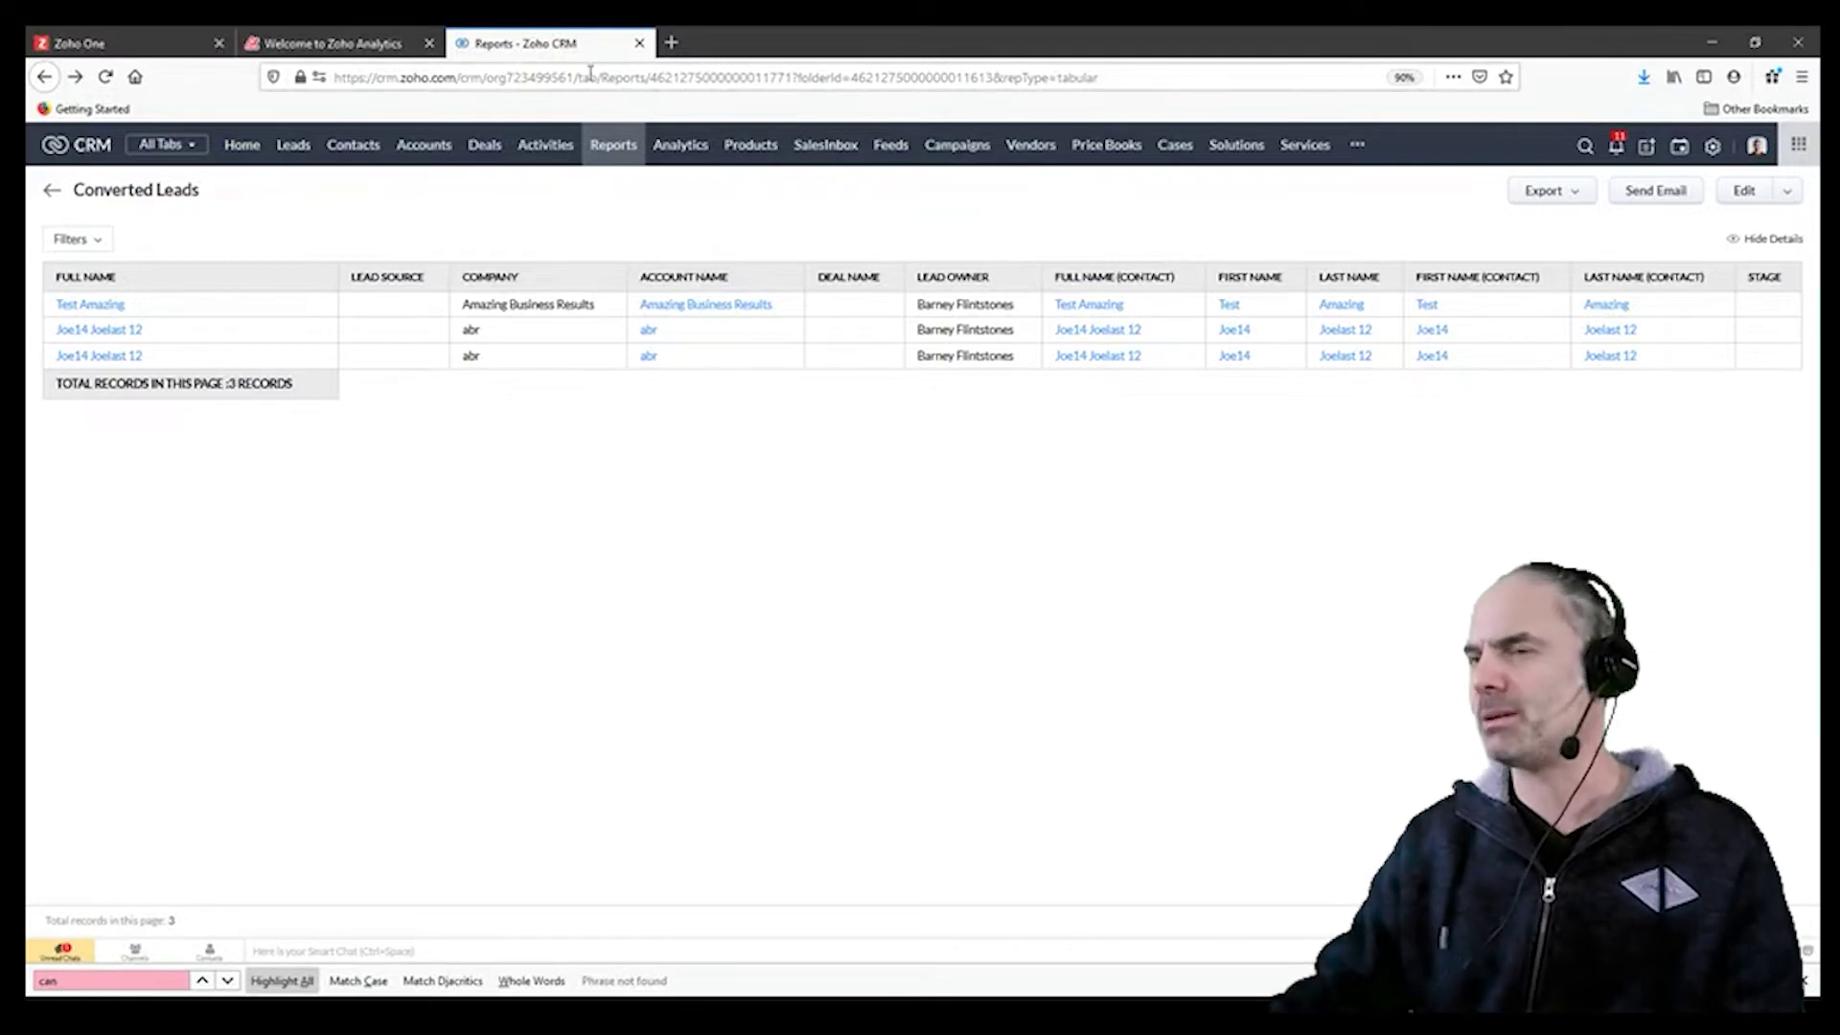
Step: Switch to draw.io in a new browser tab and create a blank diagram stored on the device
left_click(167, 48)
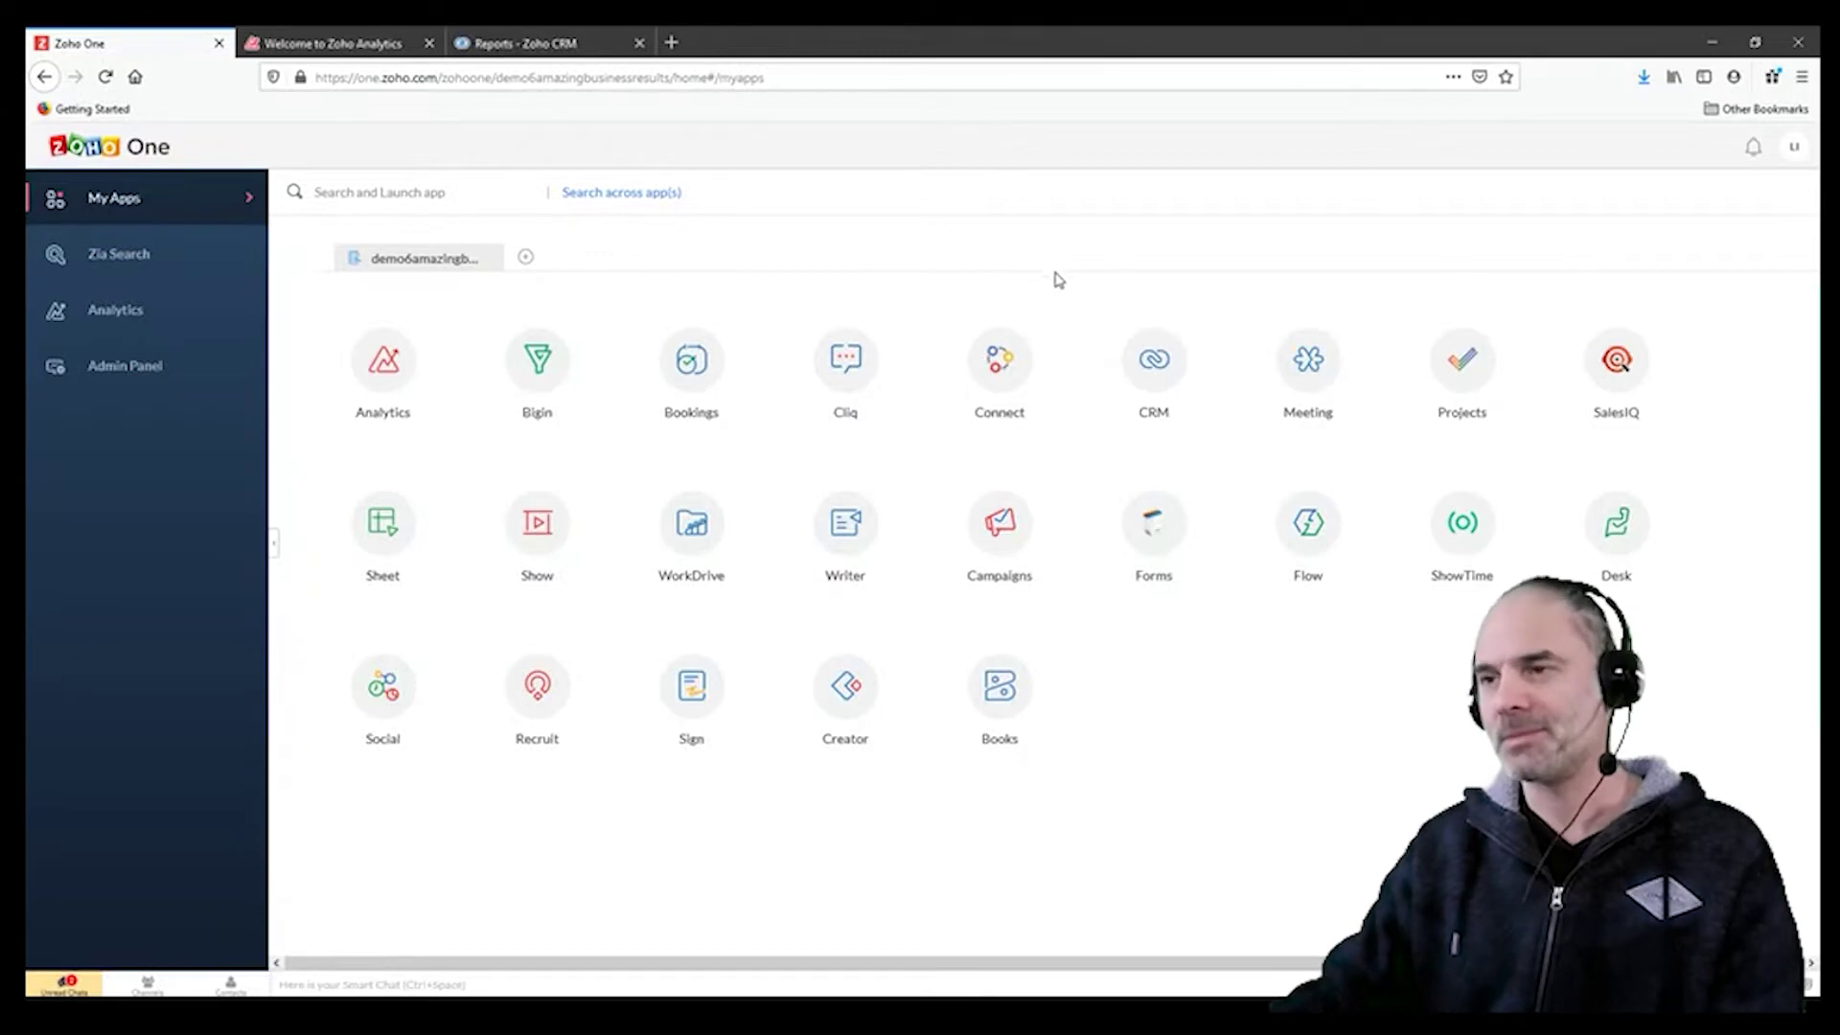
left_click(670, 42)
type("draw.io")
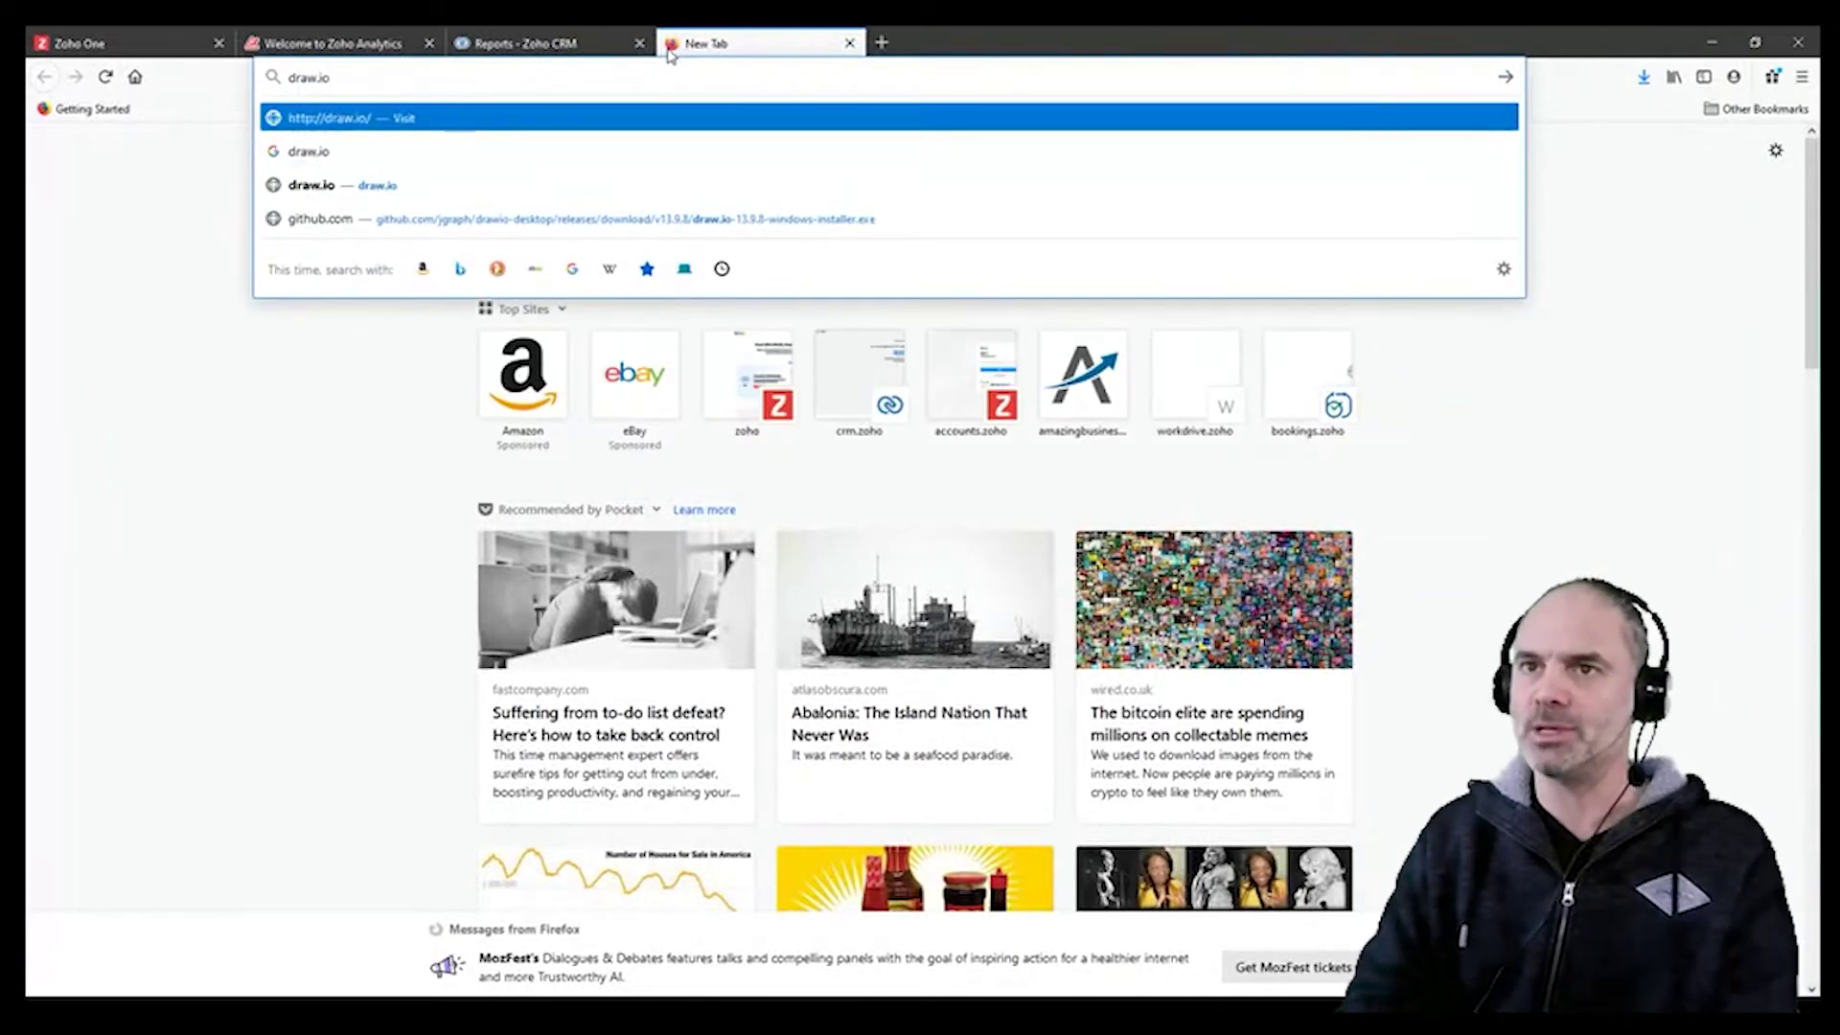
key("Return")
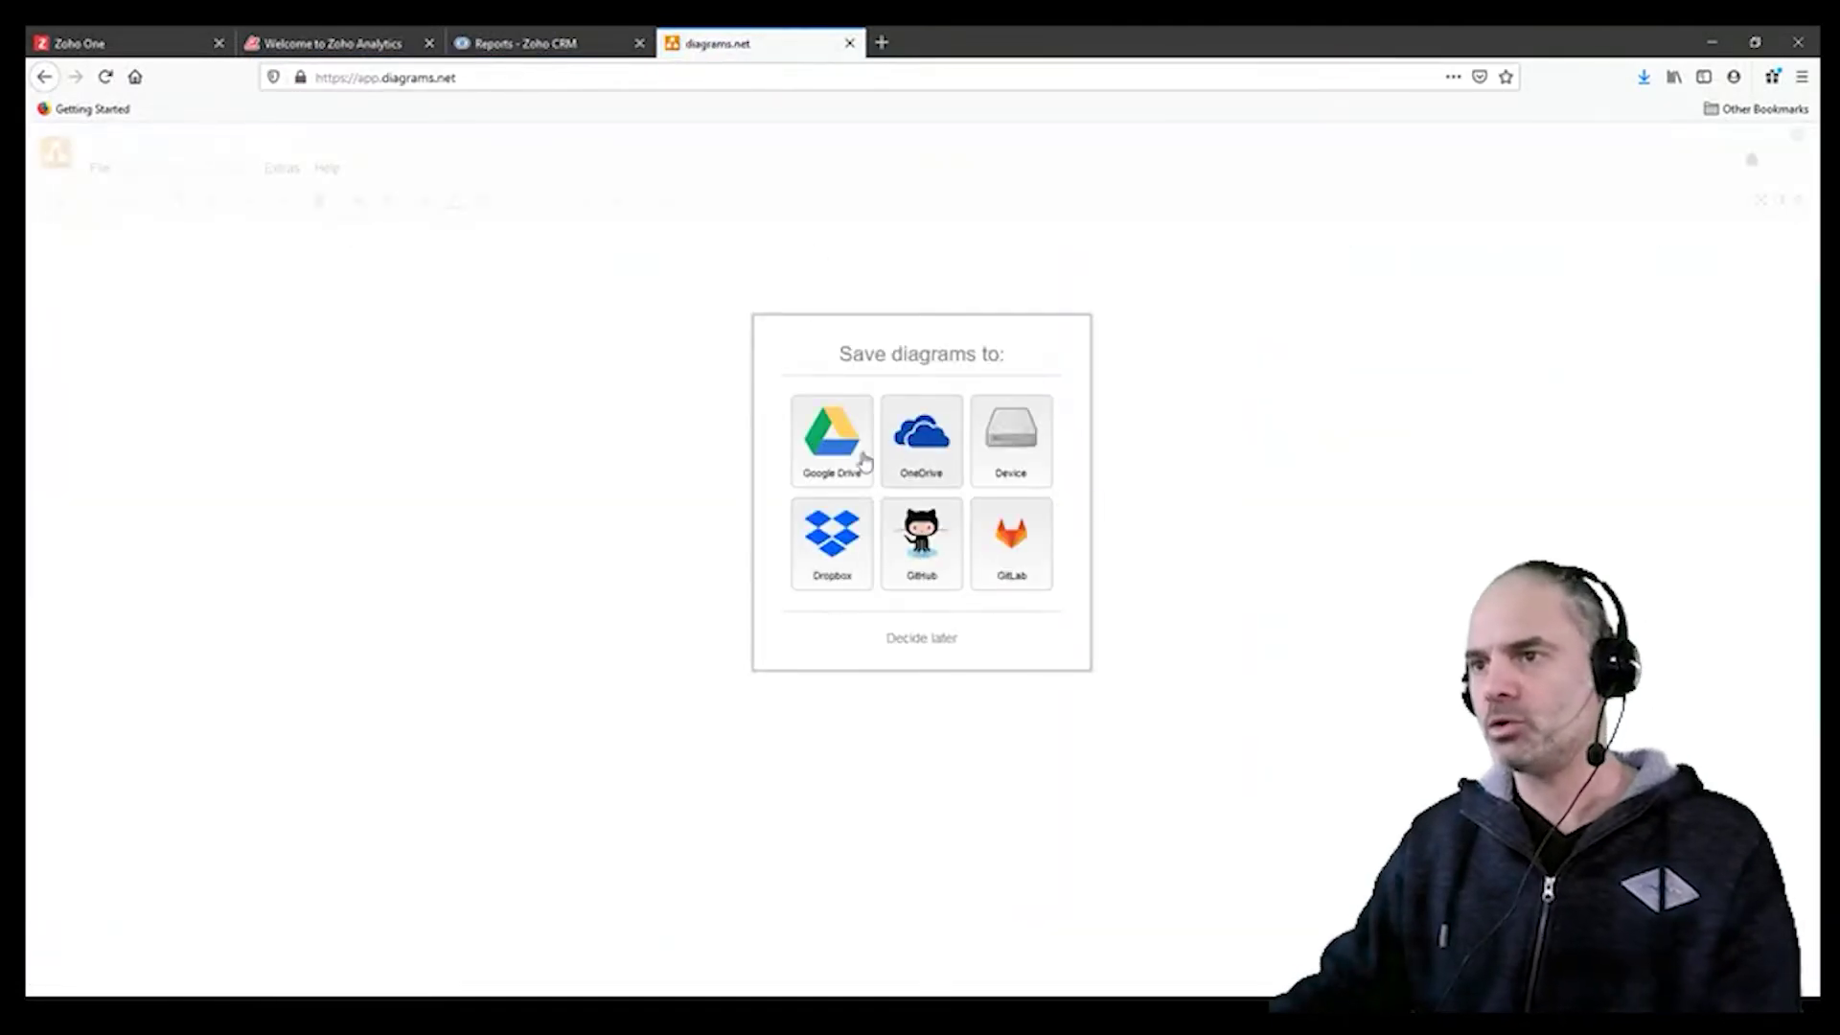
left_click(997, 453)
left_click(945, 460)
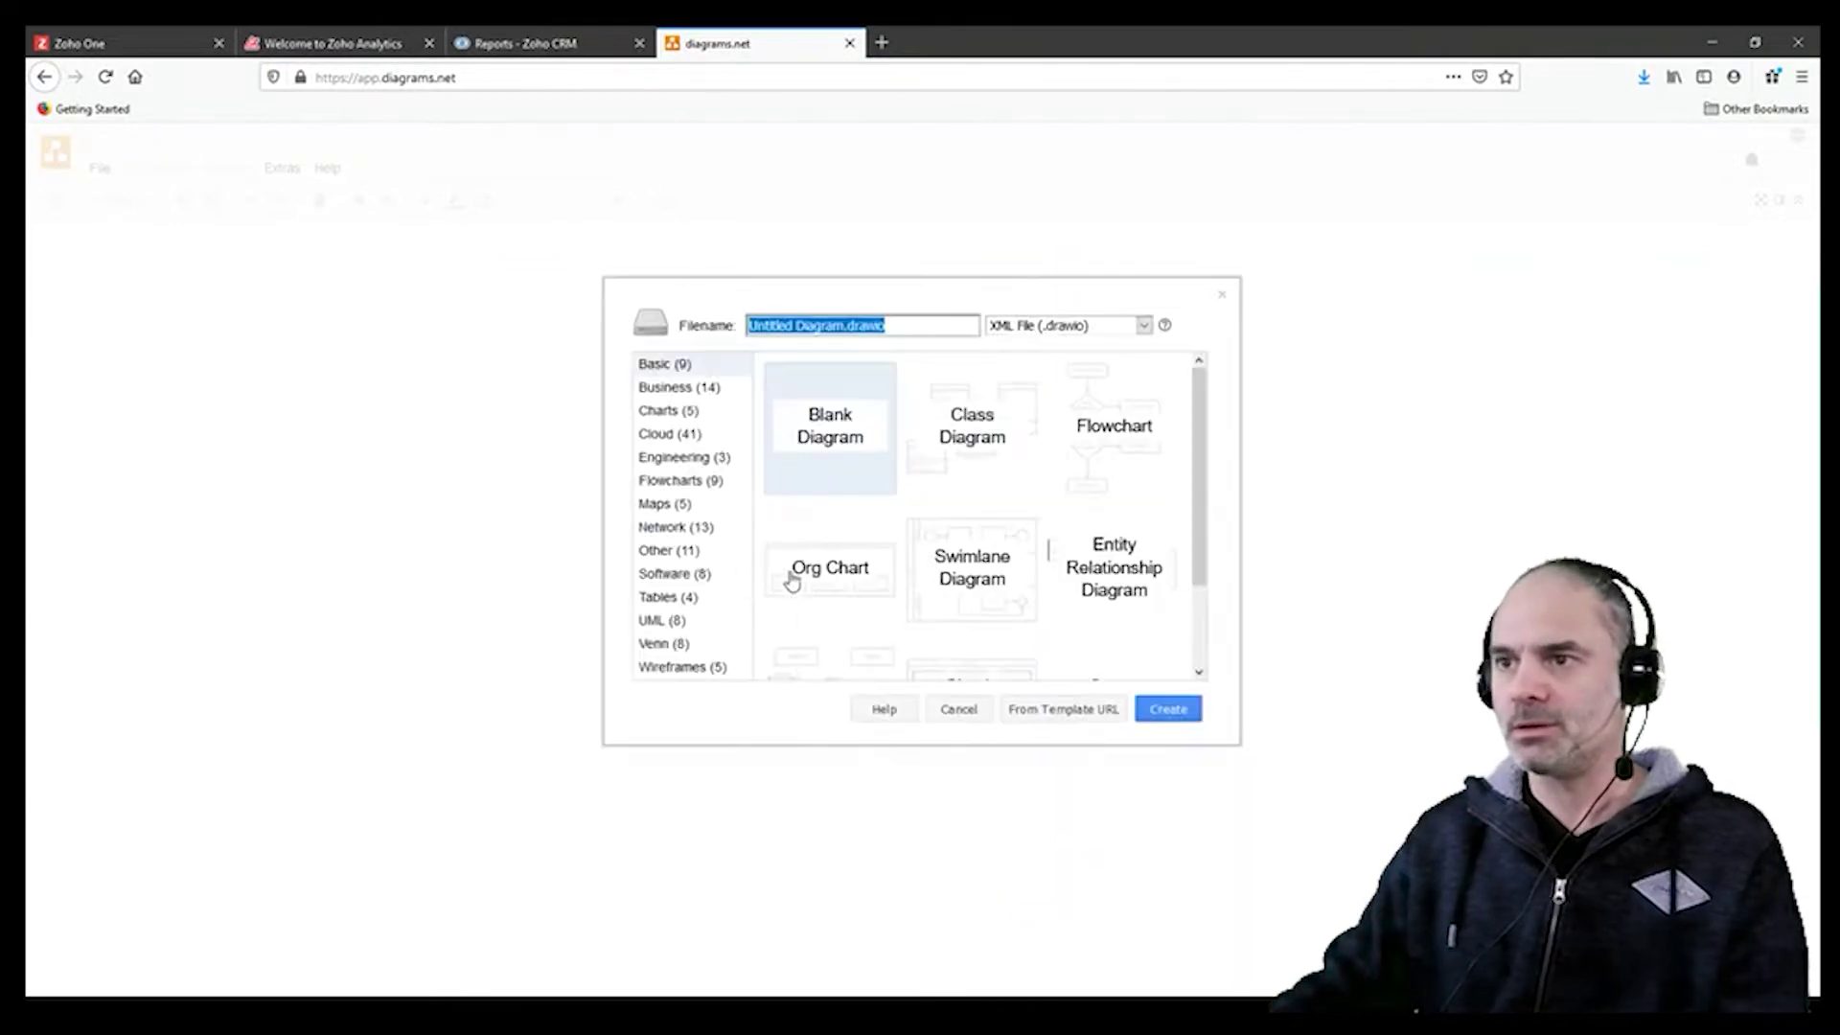
left_click(1169, 709)
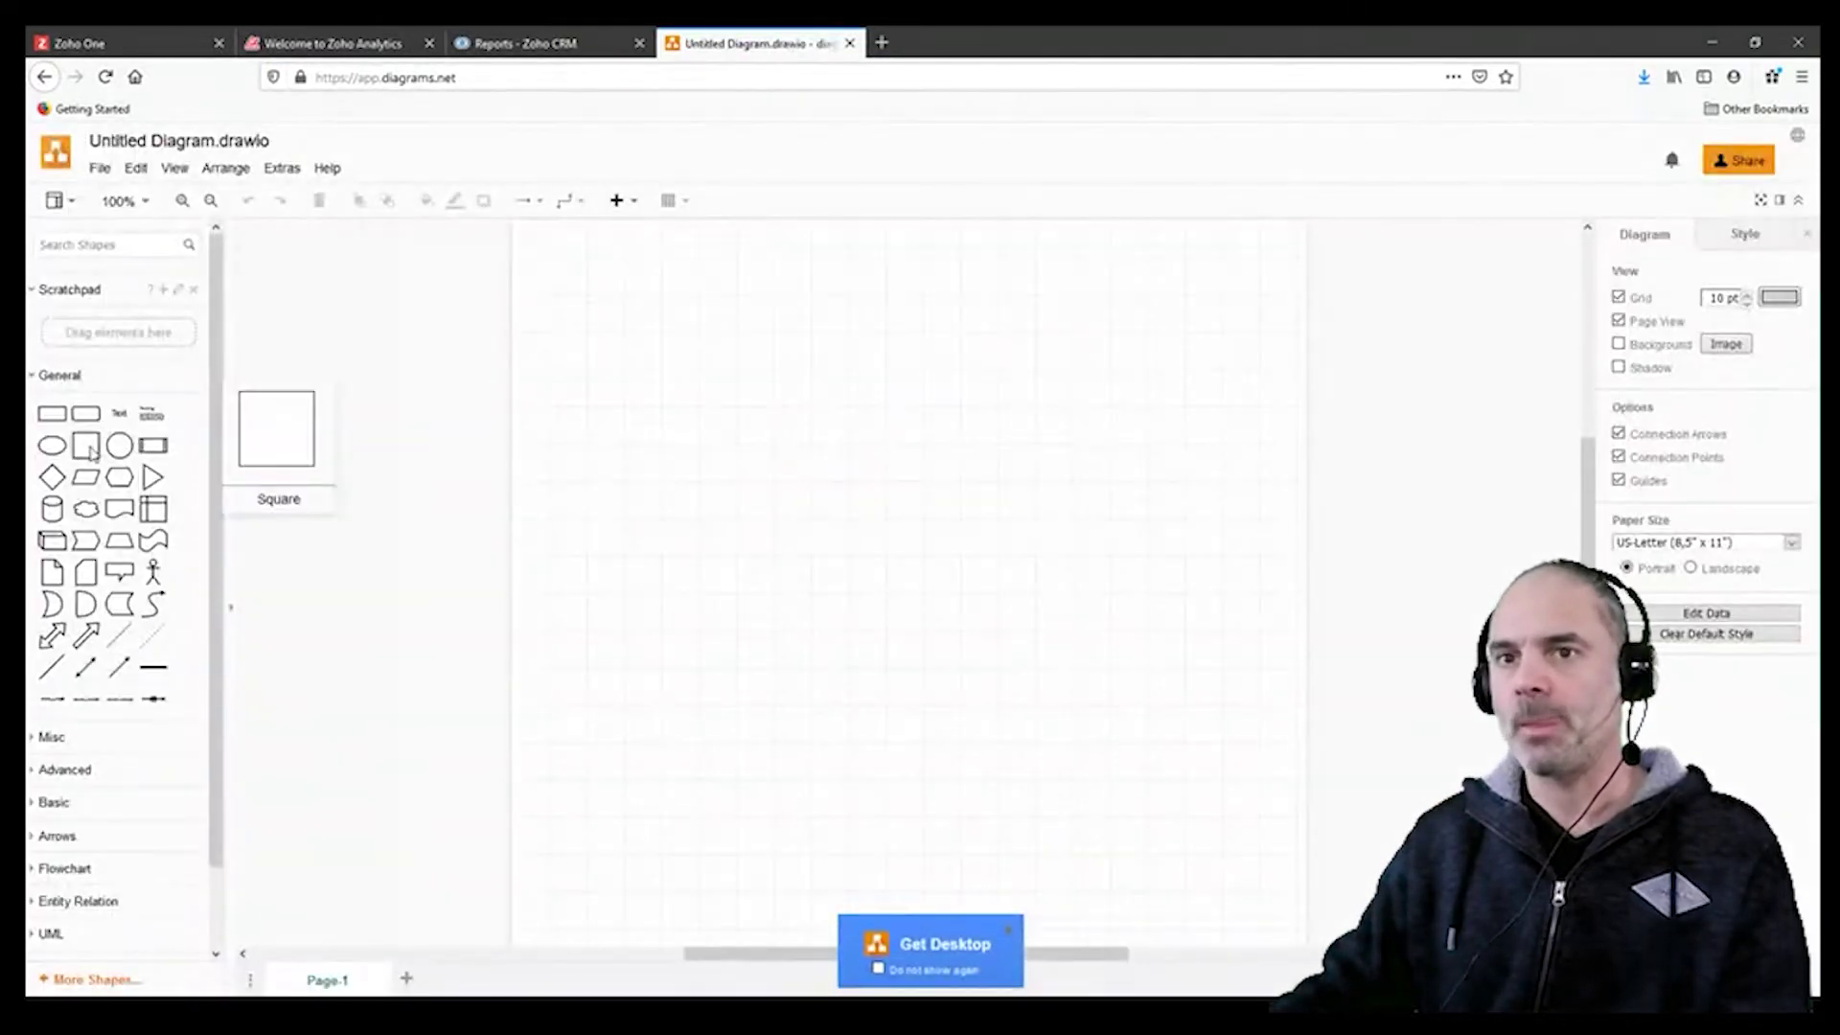
Step: Add a square labelled "CRM -> Lead" to the diagram and place it near the page's upper-left area
left_click_drag(86, 445, 728, 337)
double_click(785, 374)
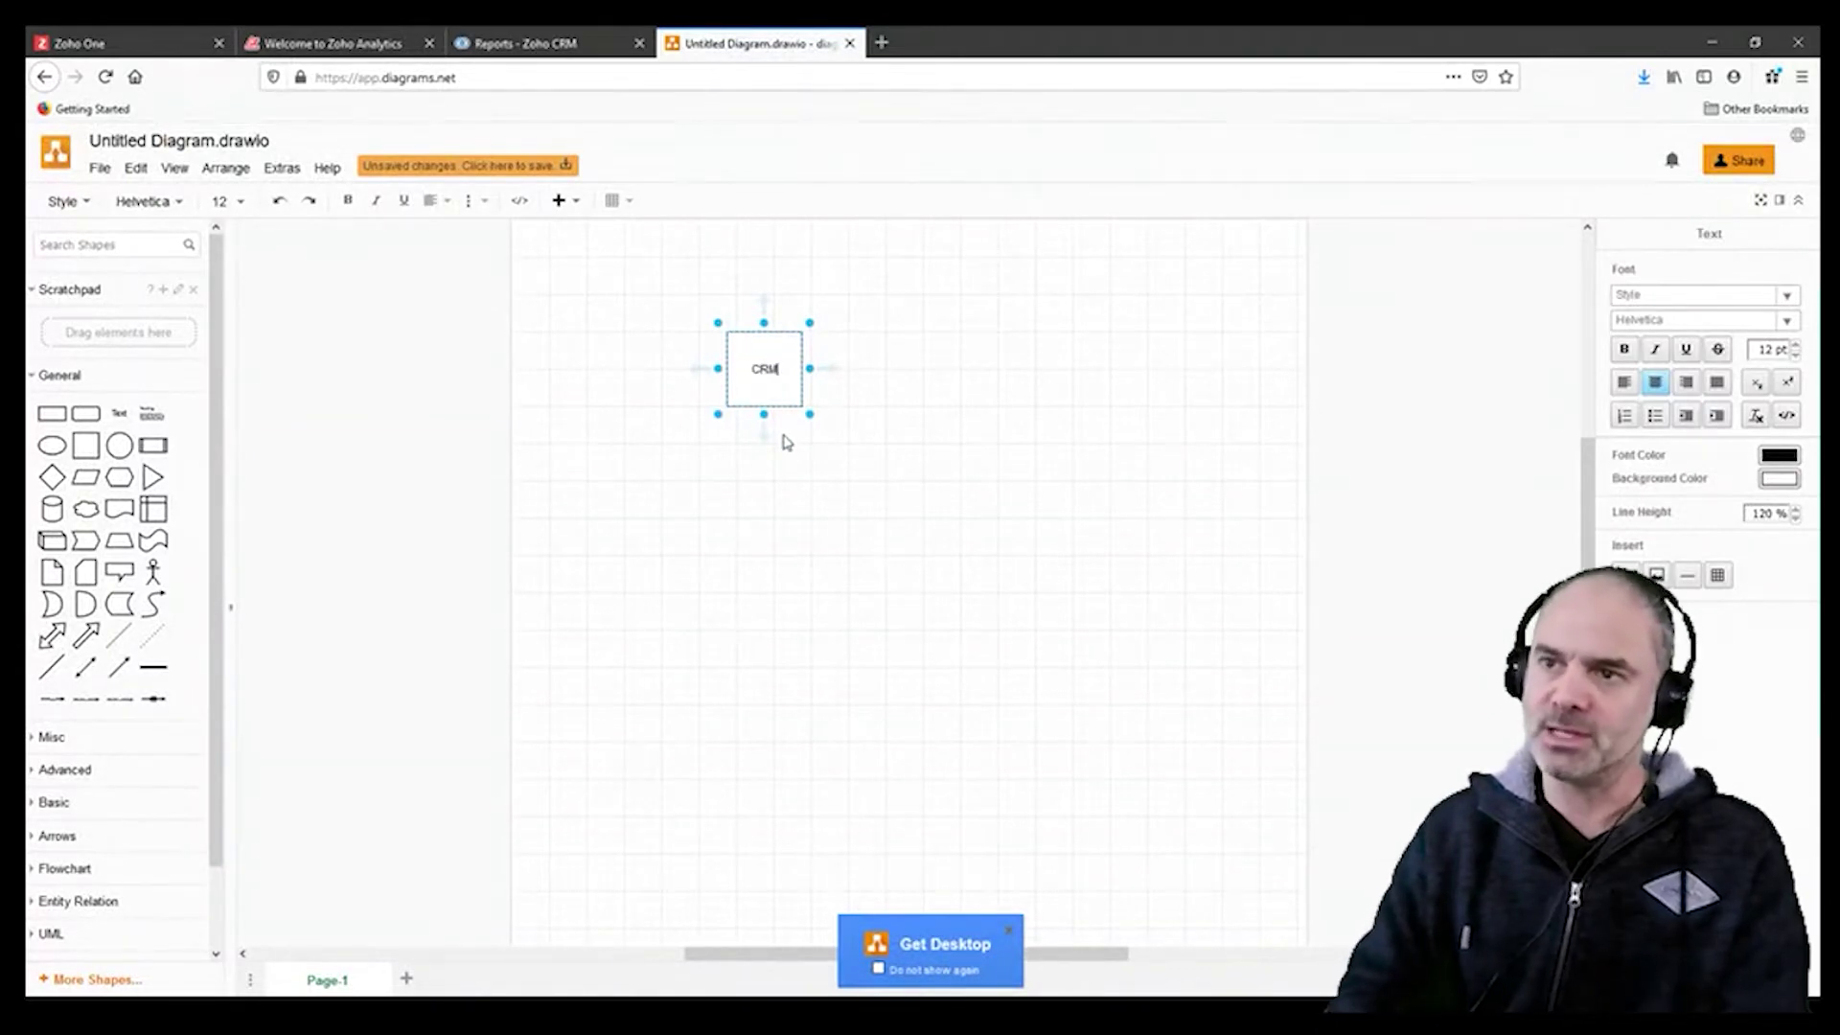
type("CRM -> Lead")
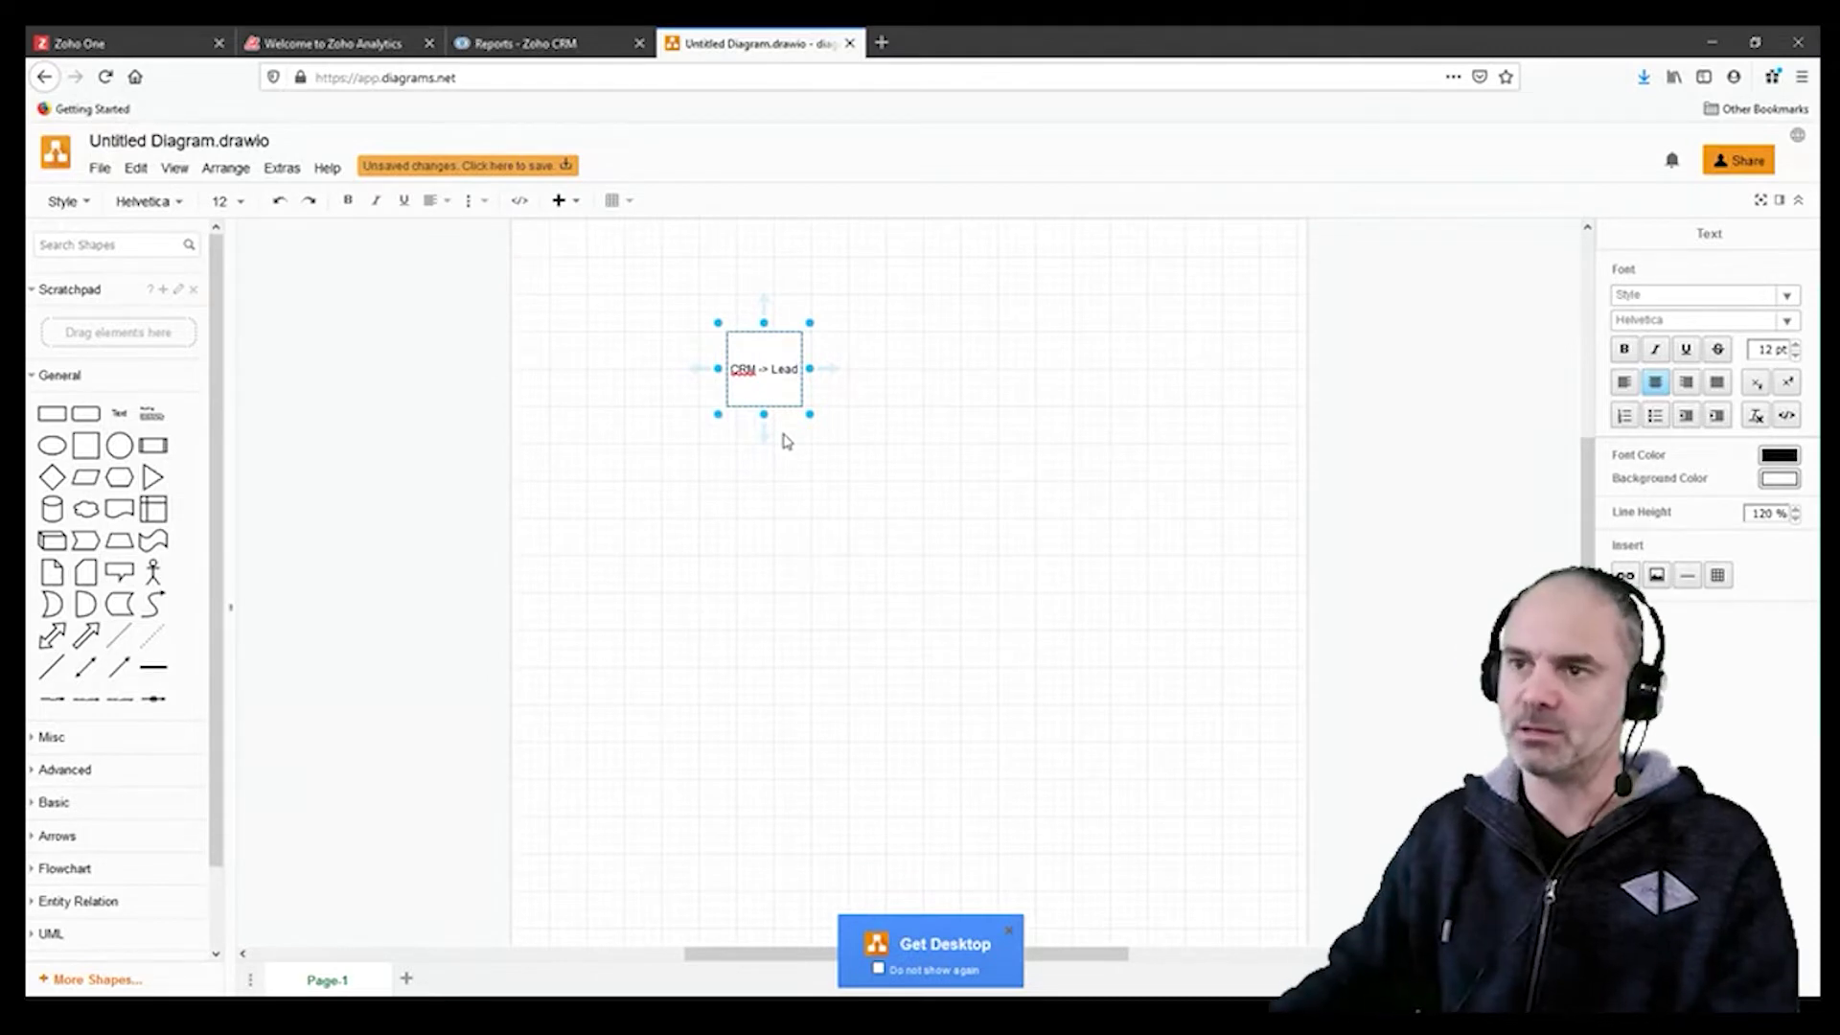
left_click(890, 368)
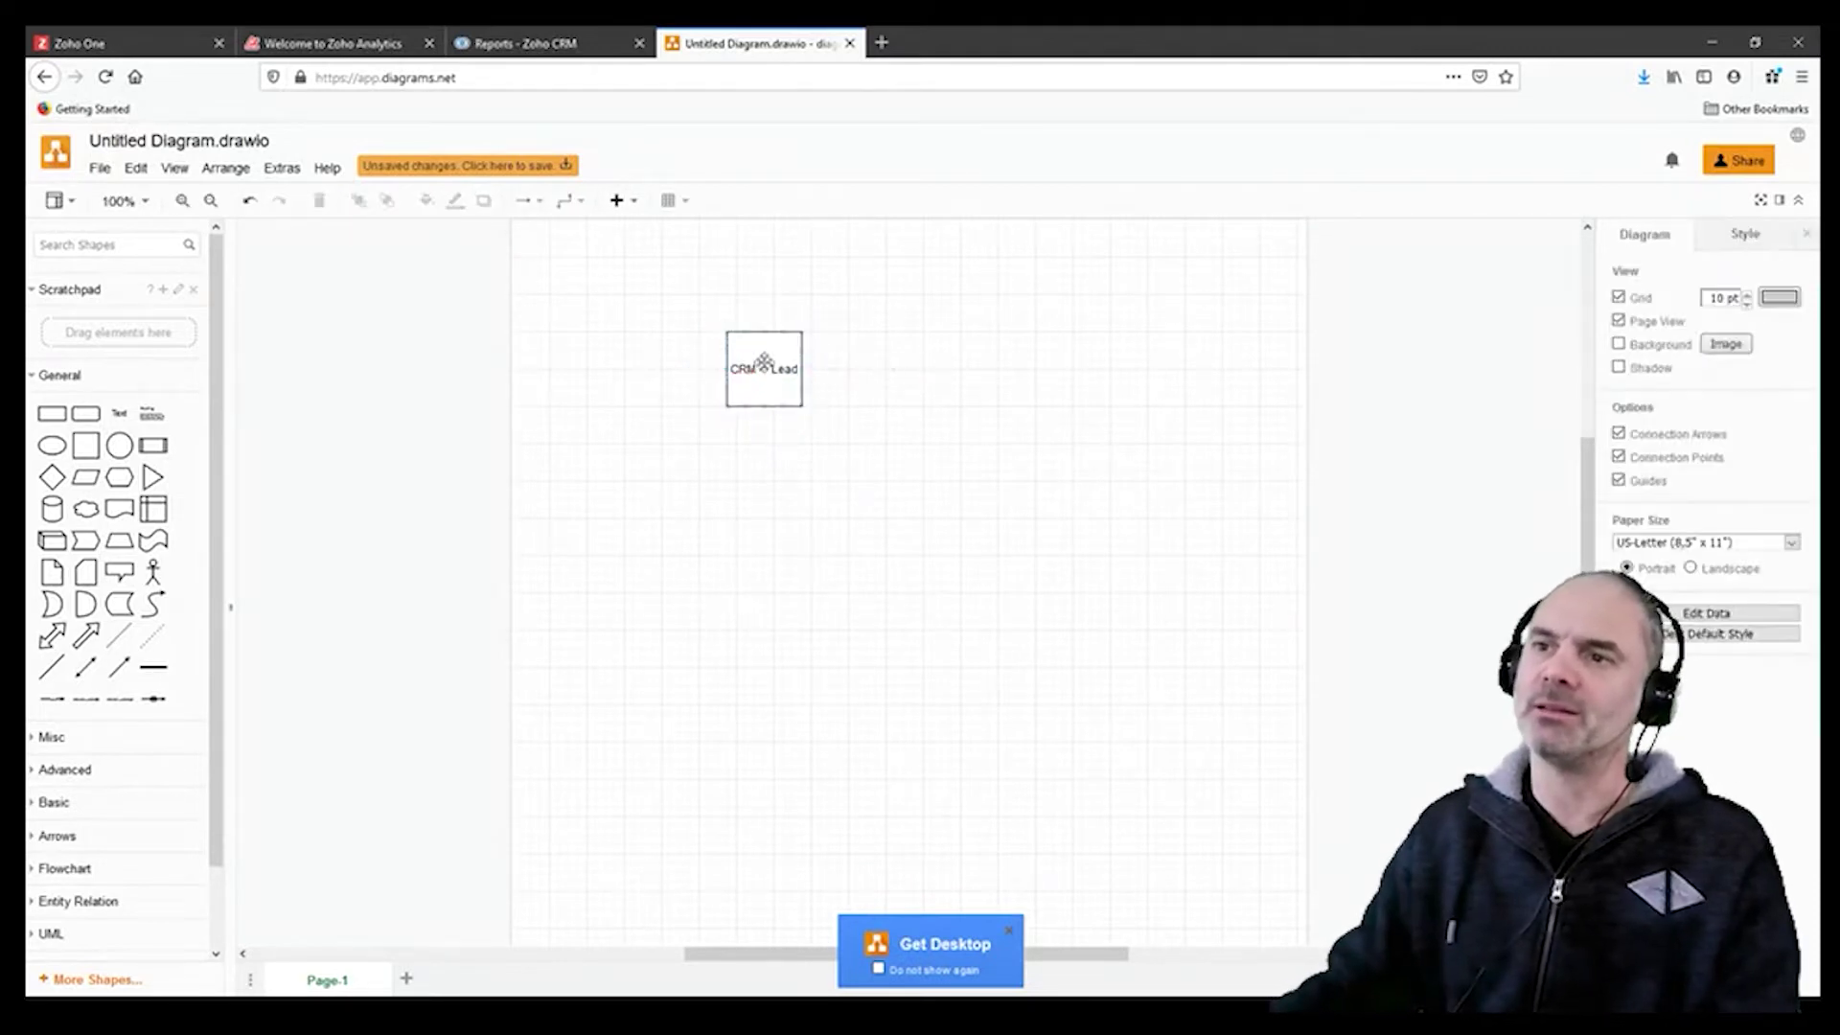
left_click_drag(764, 362, 642, 352)
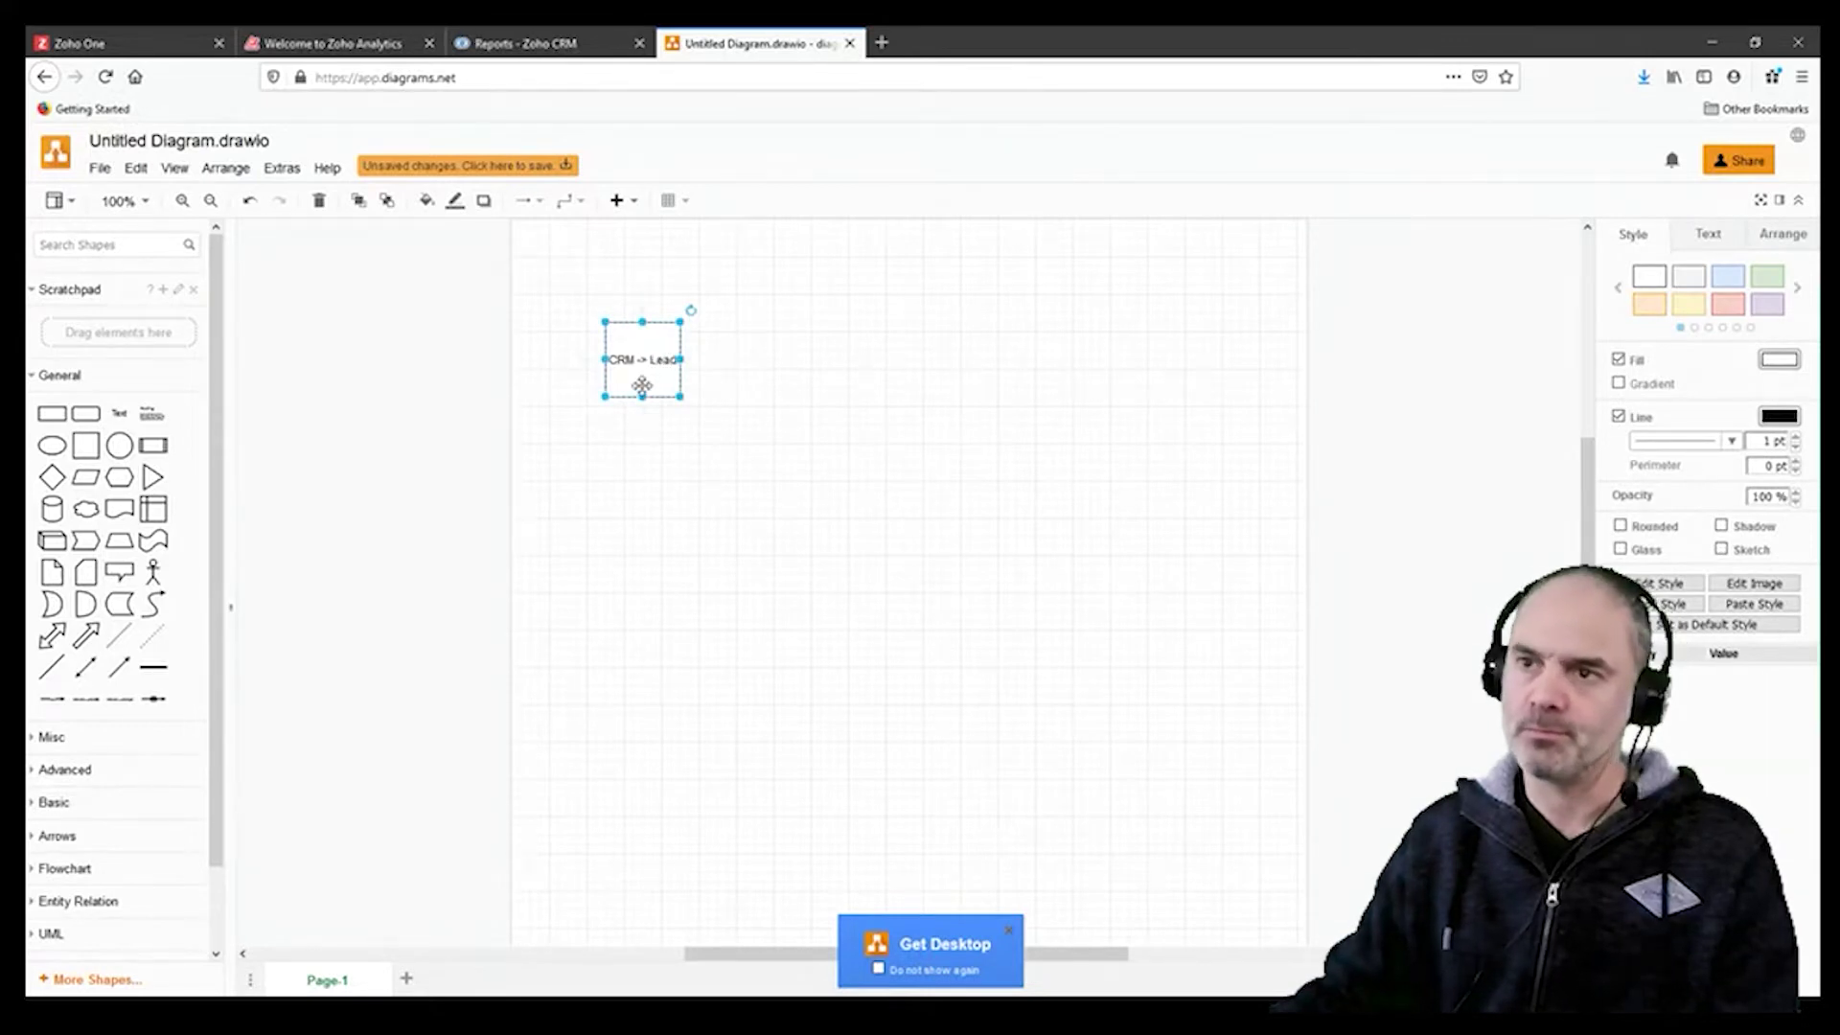
Step: Duplicate the "CRM -> Lead" square to its right, label the copy "Send a link to Form A" and widen the gap slightly
left_click_drag(642, 386, 782, 385)
double_click(805, 370)
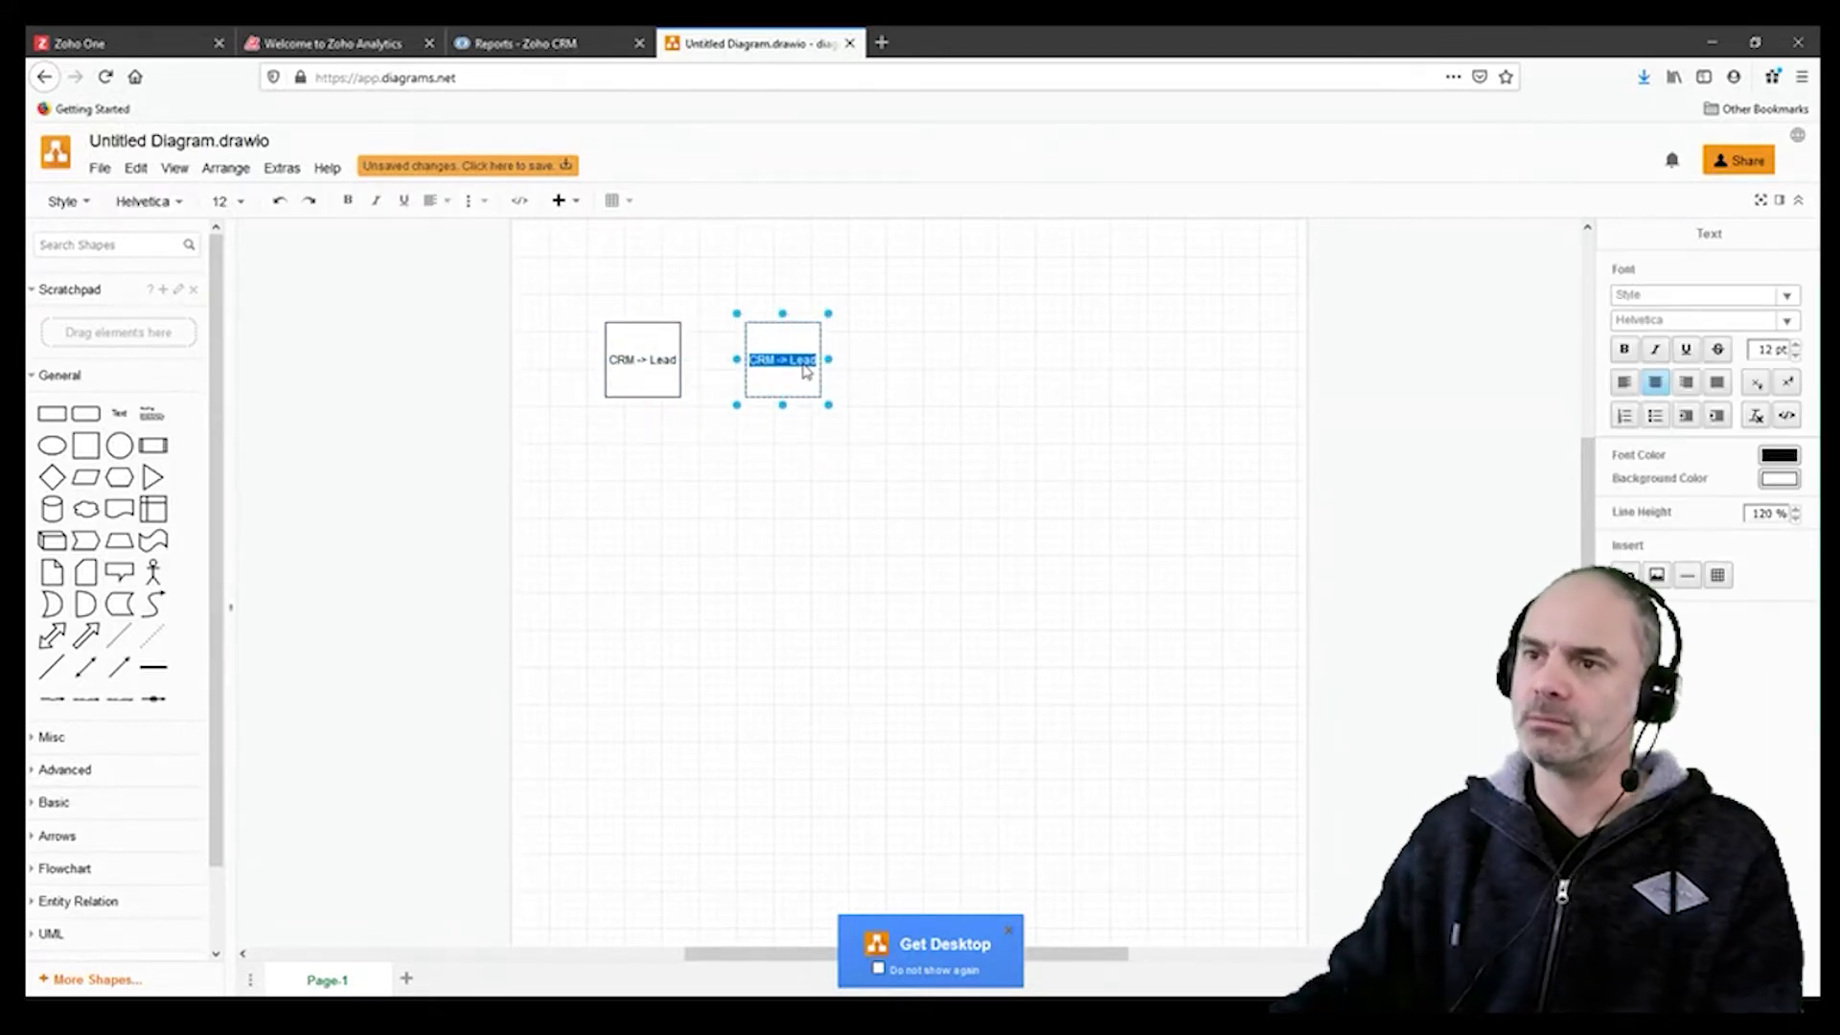
type("Send e")
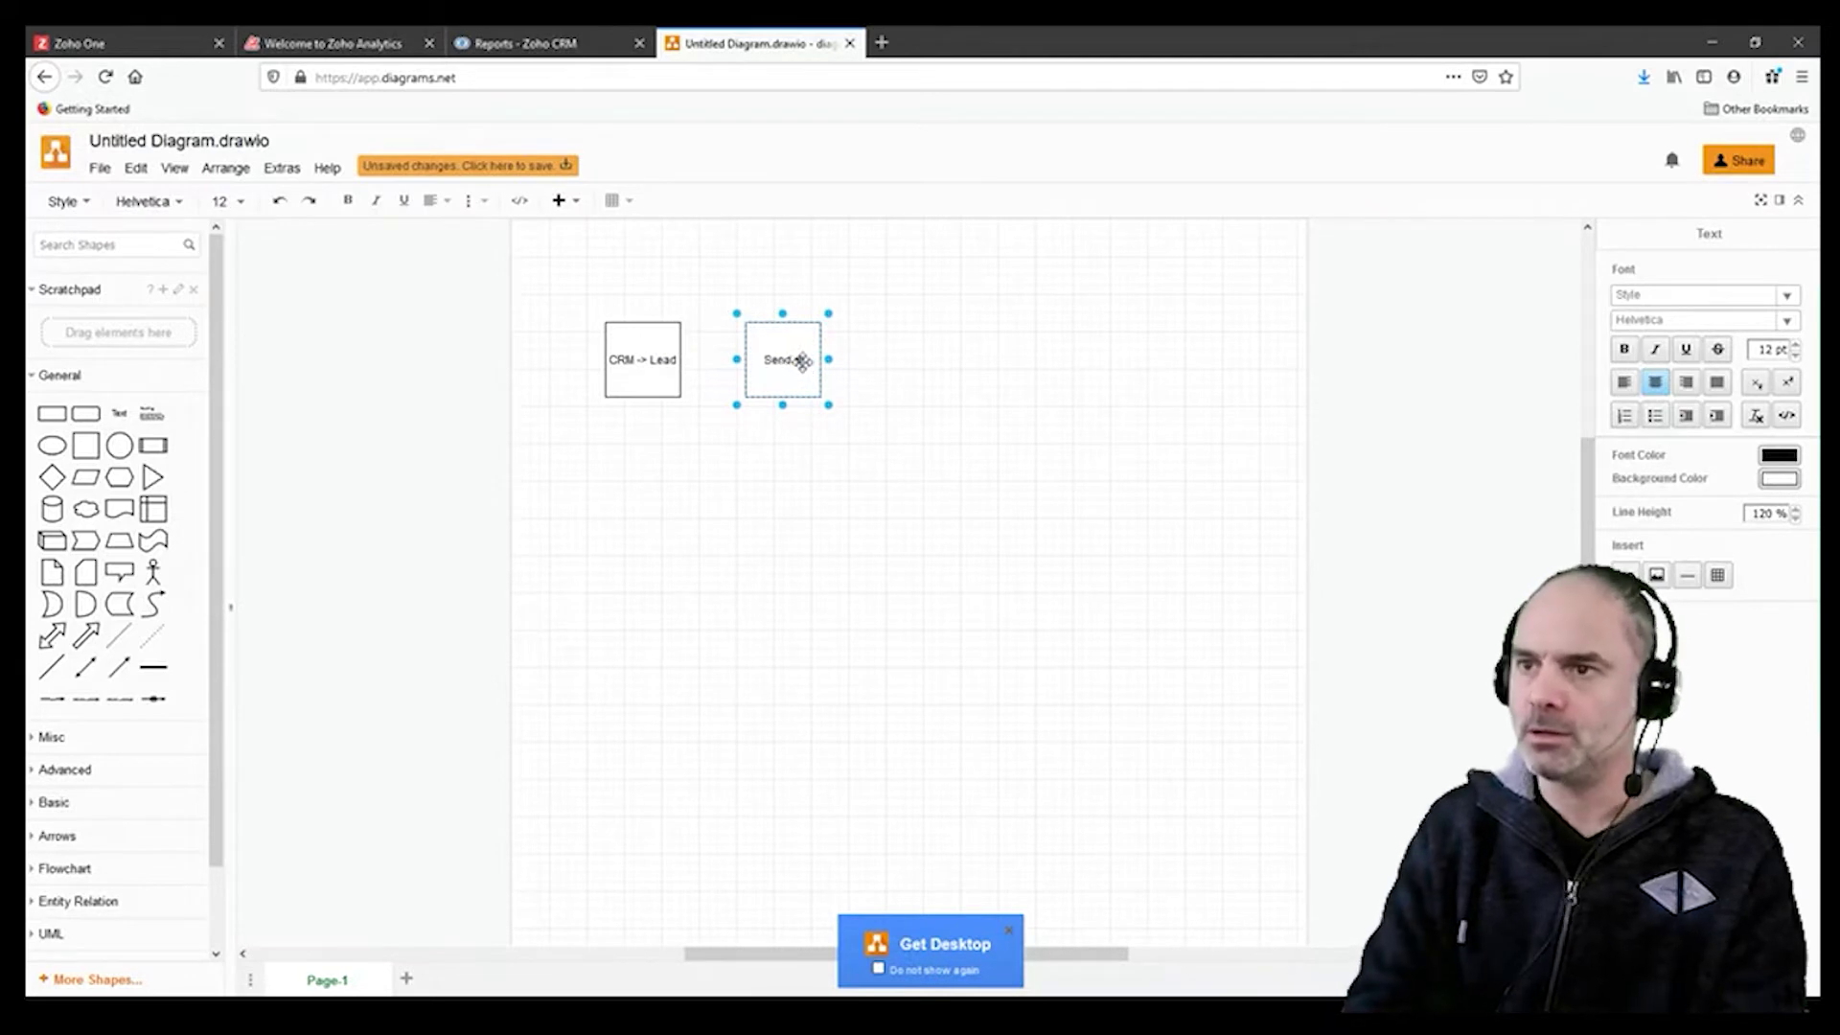
type(" link")
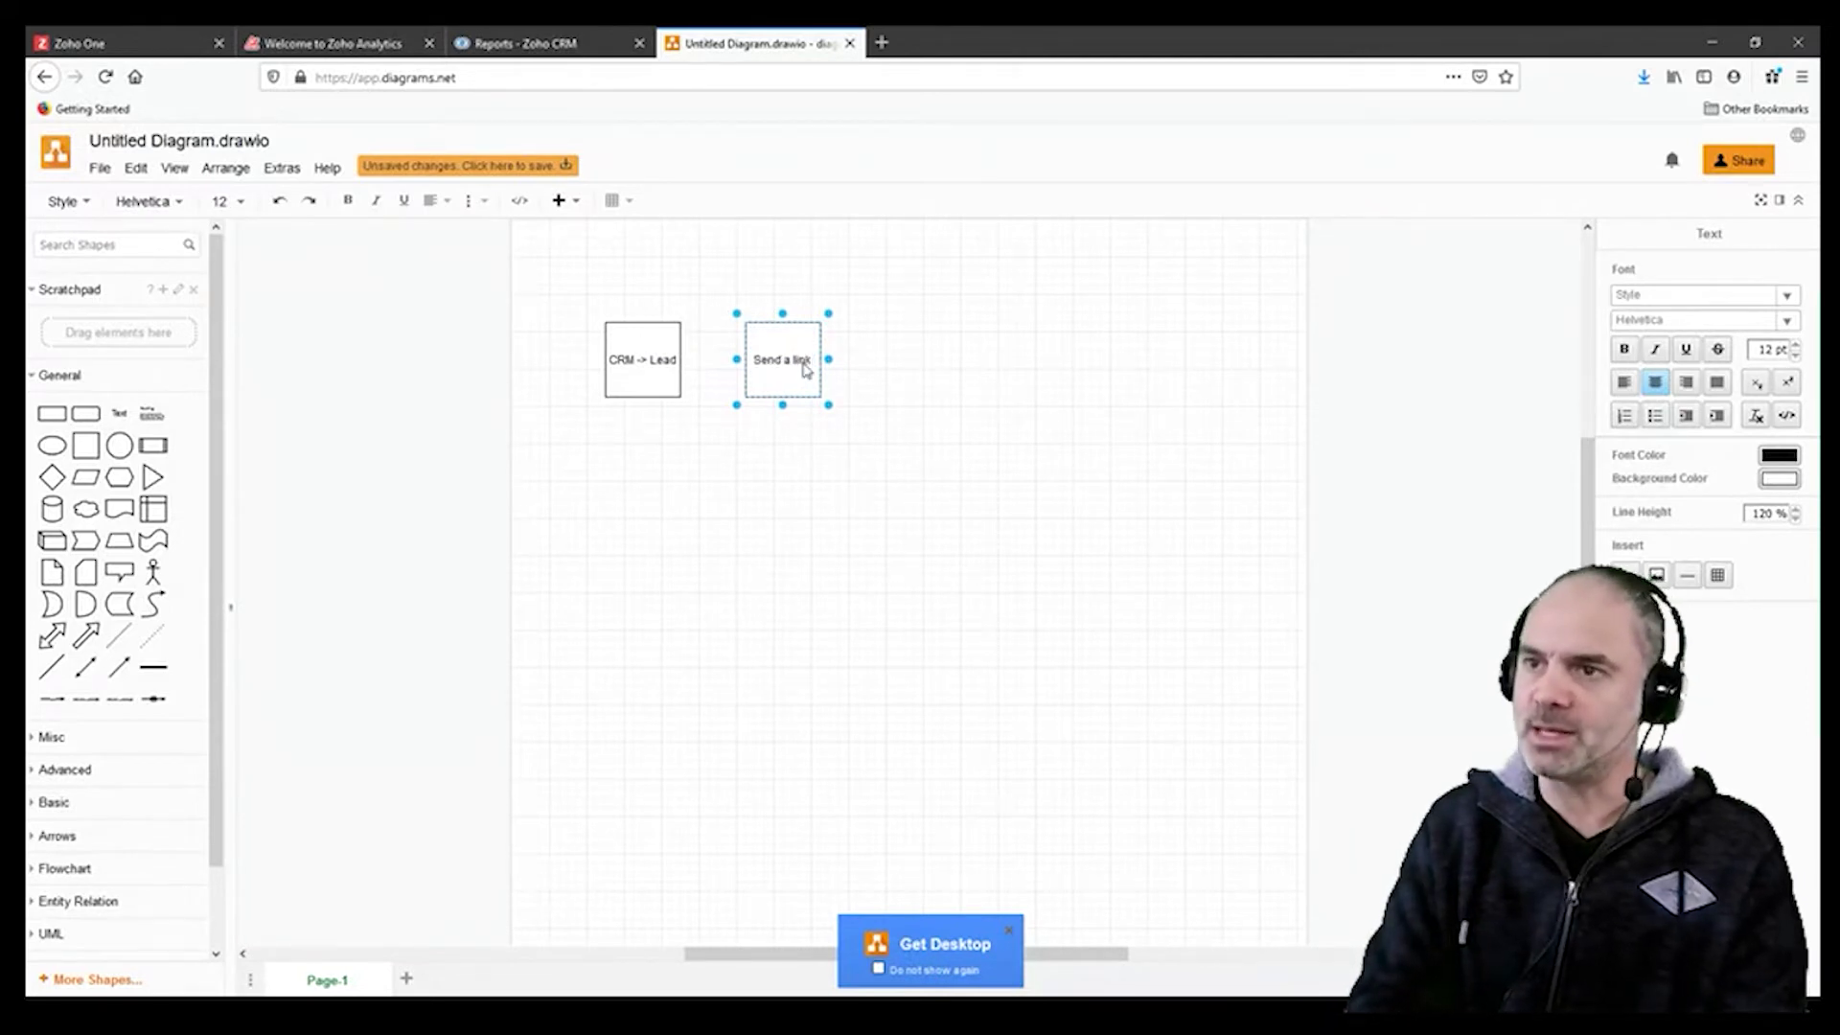
type(" to")
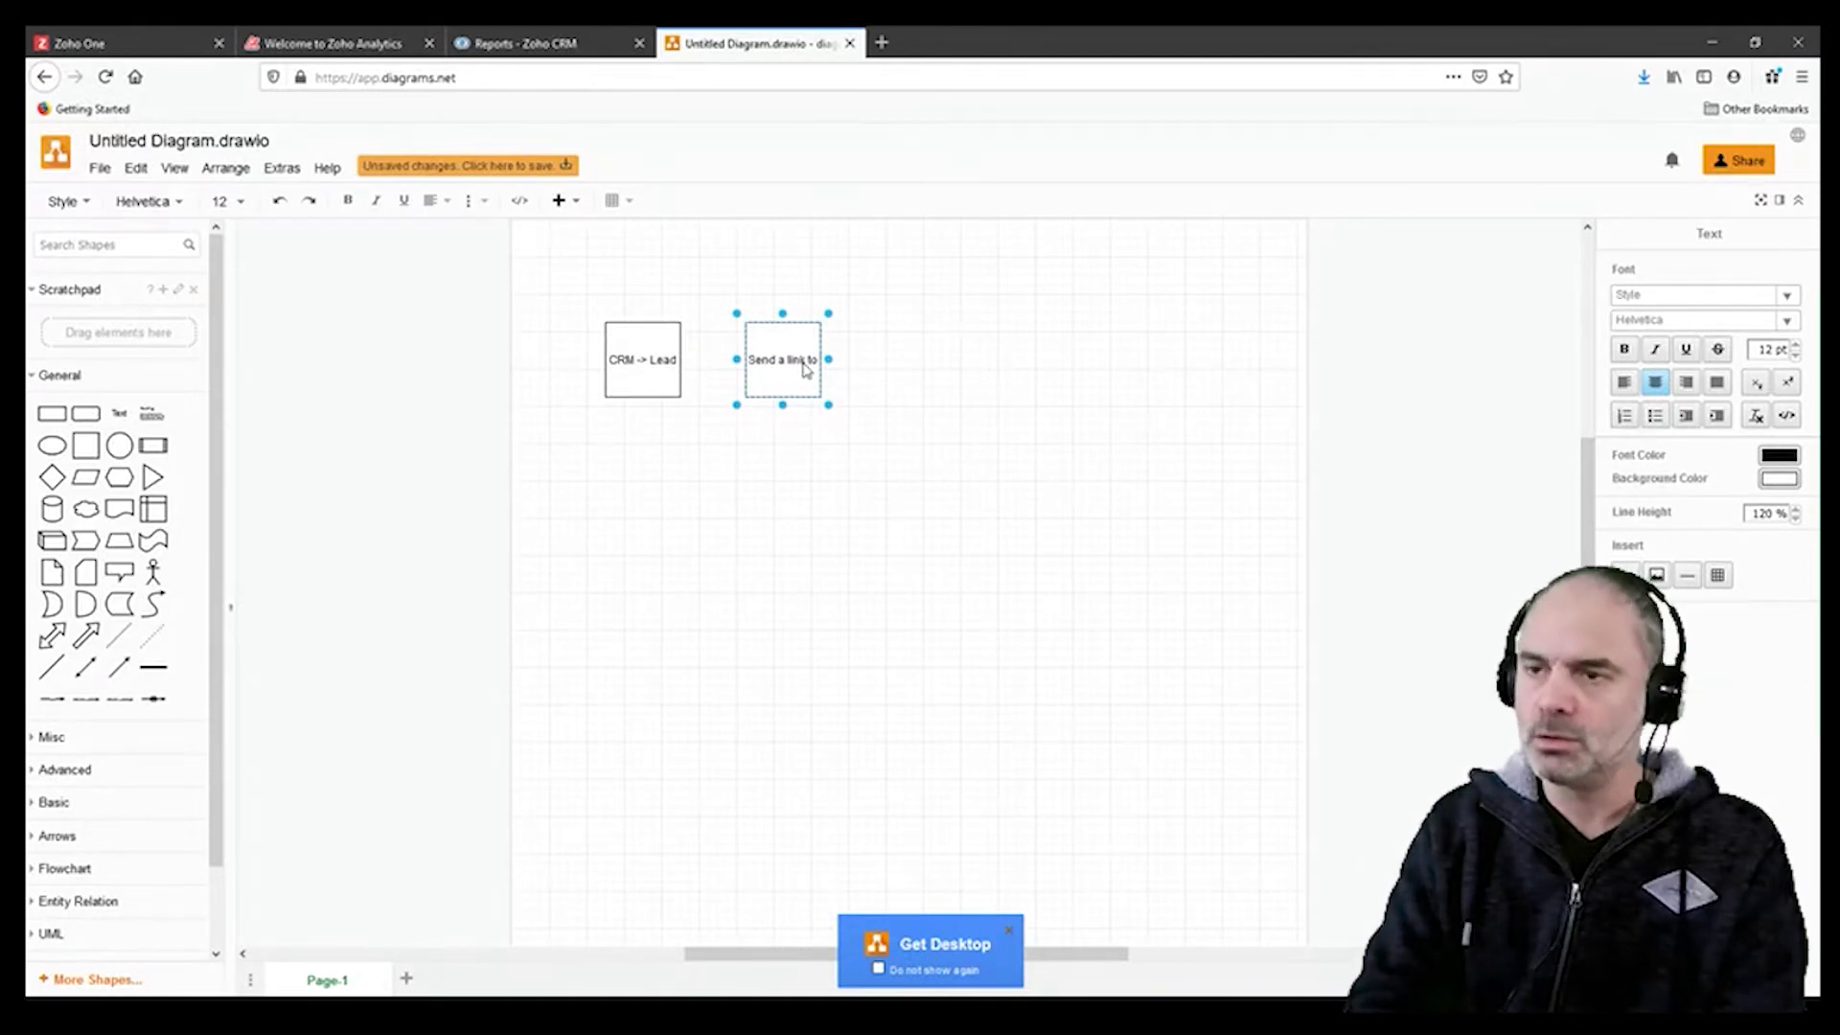
type(" the form")
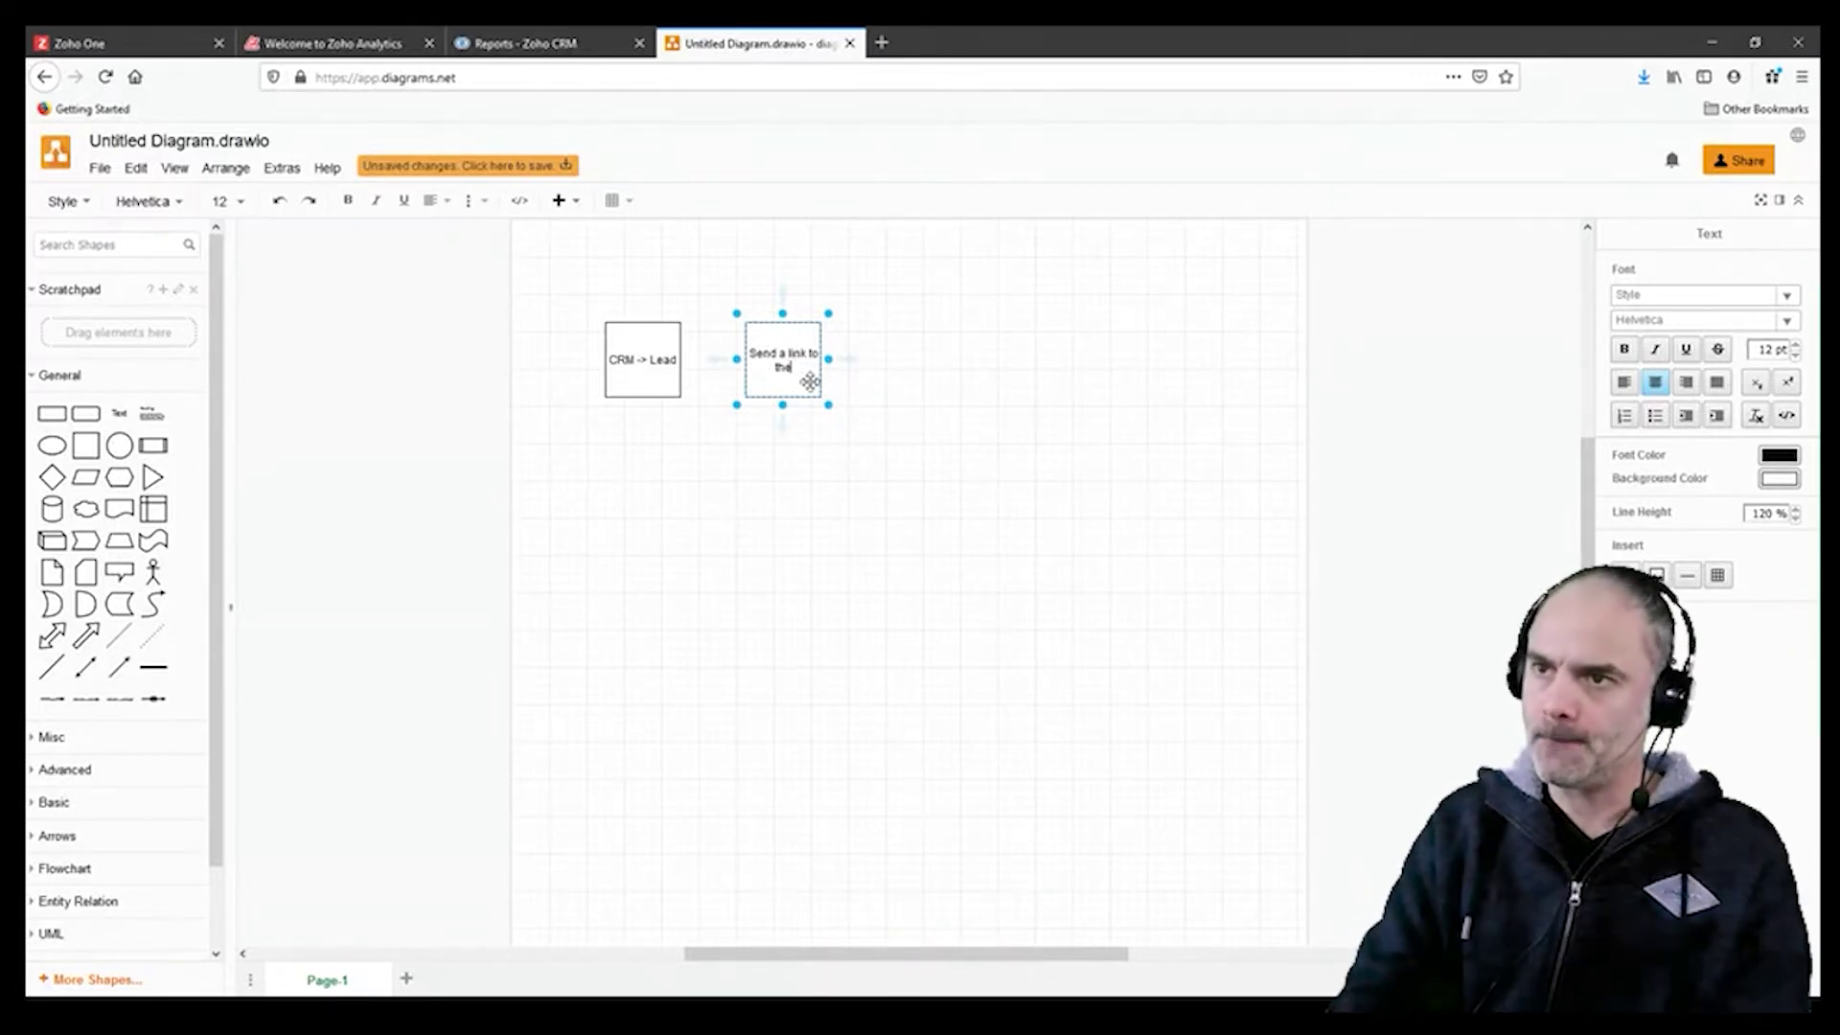
key("BackSpace")
key("BackSpace")
key("BackSpace")
type("Form A")
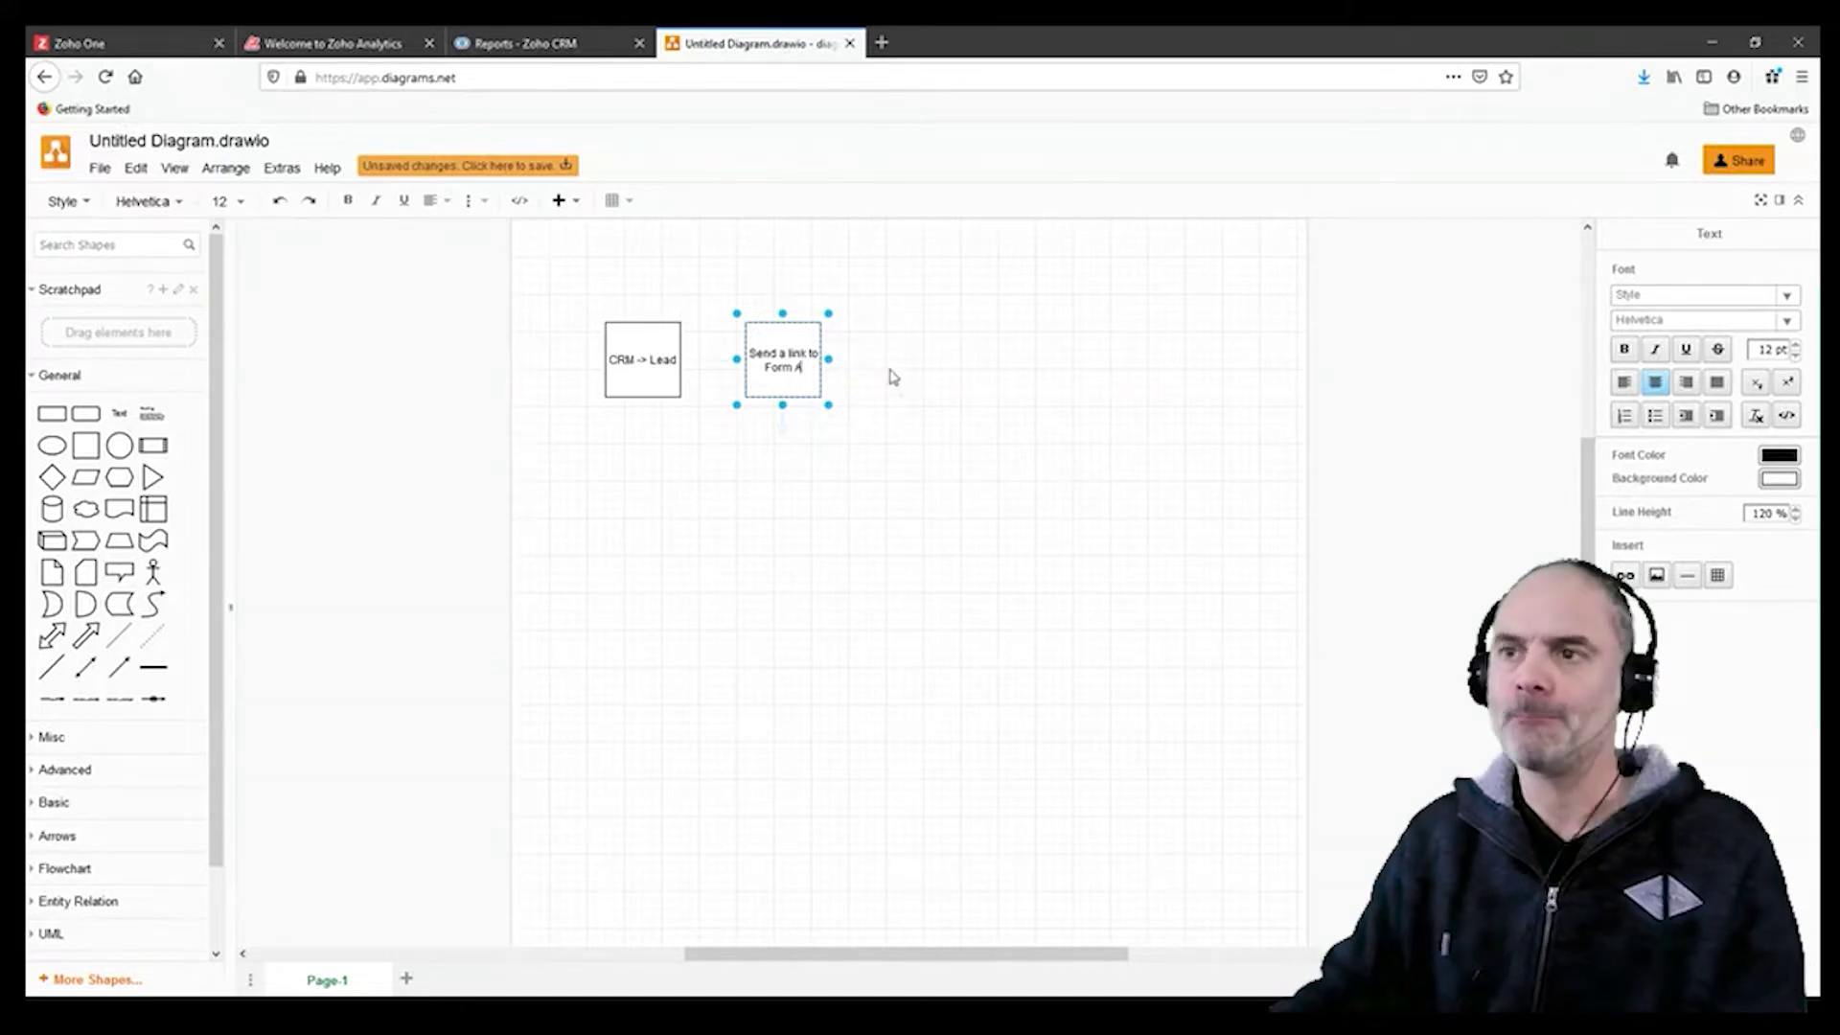
left_click(854, 382)
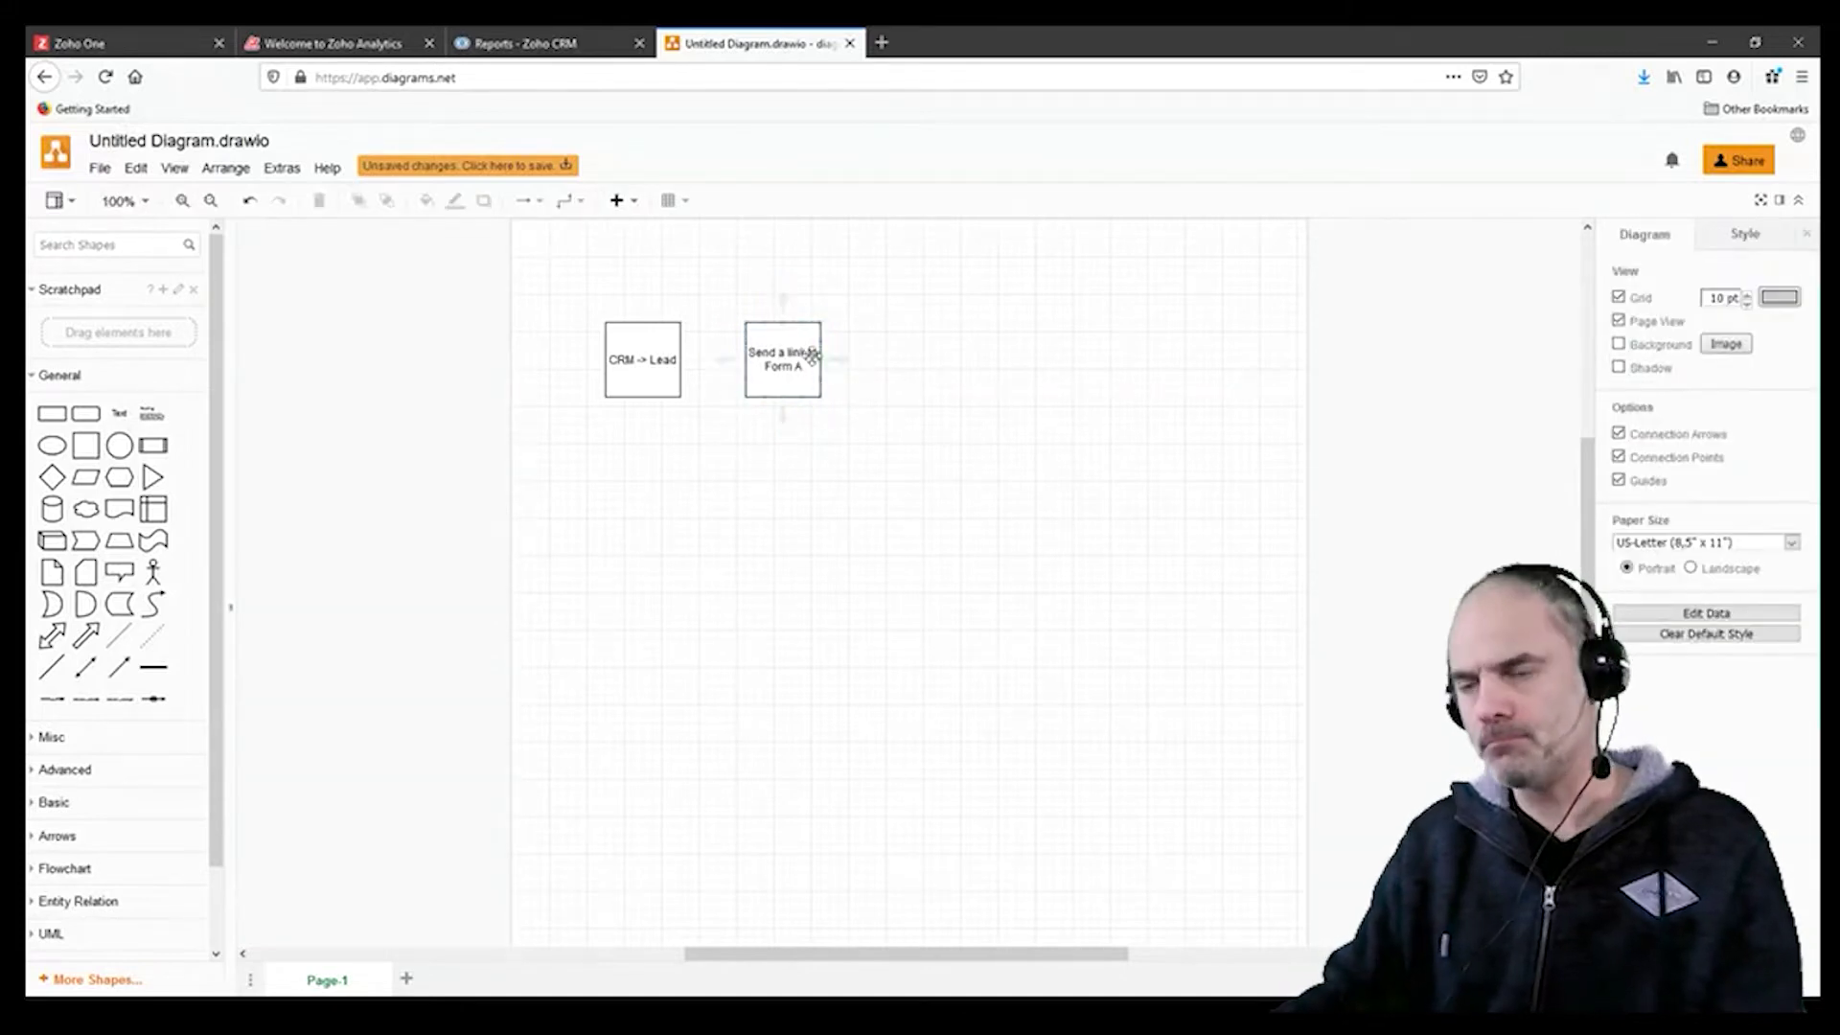
left_click_drag(792, 356, 803, 369)
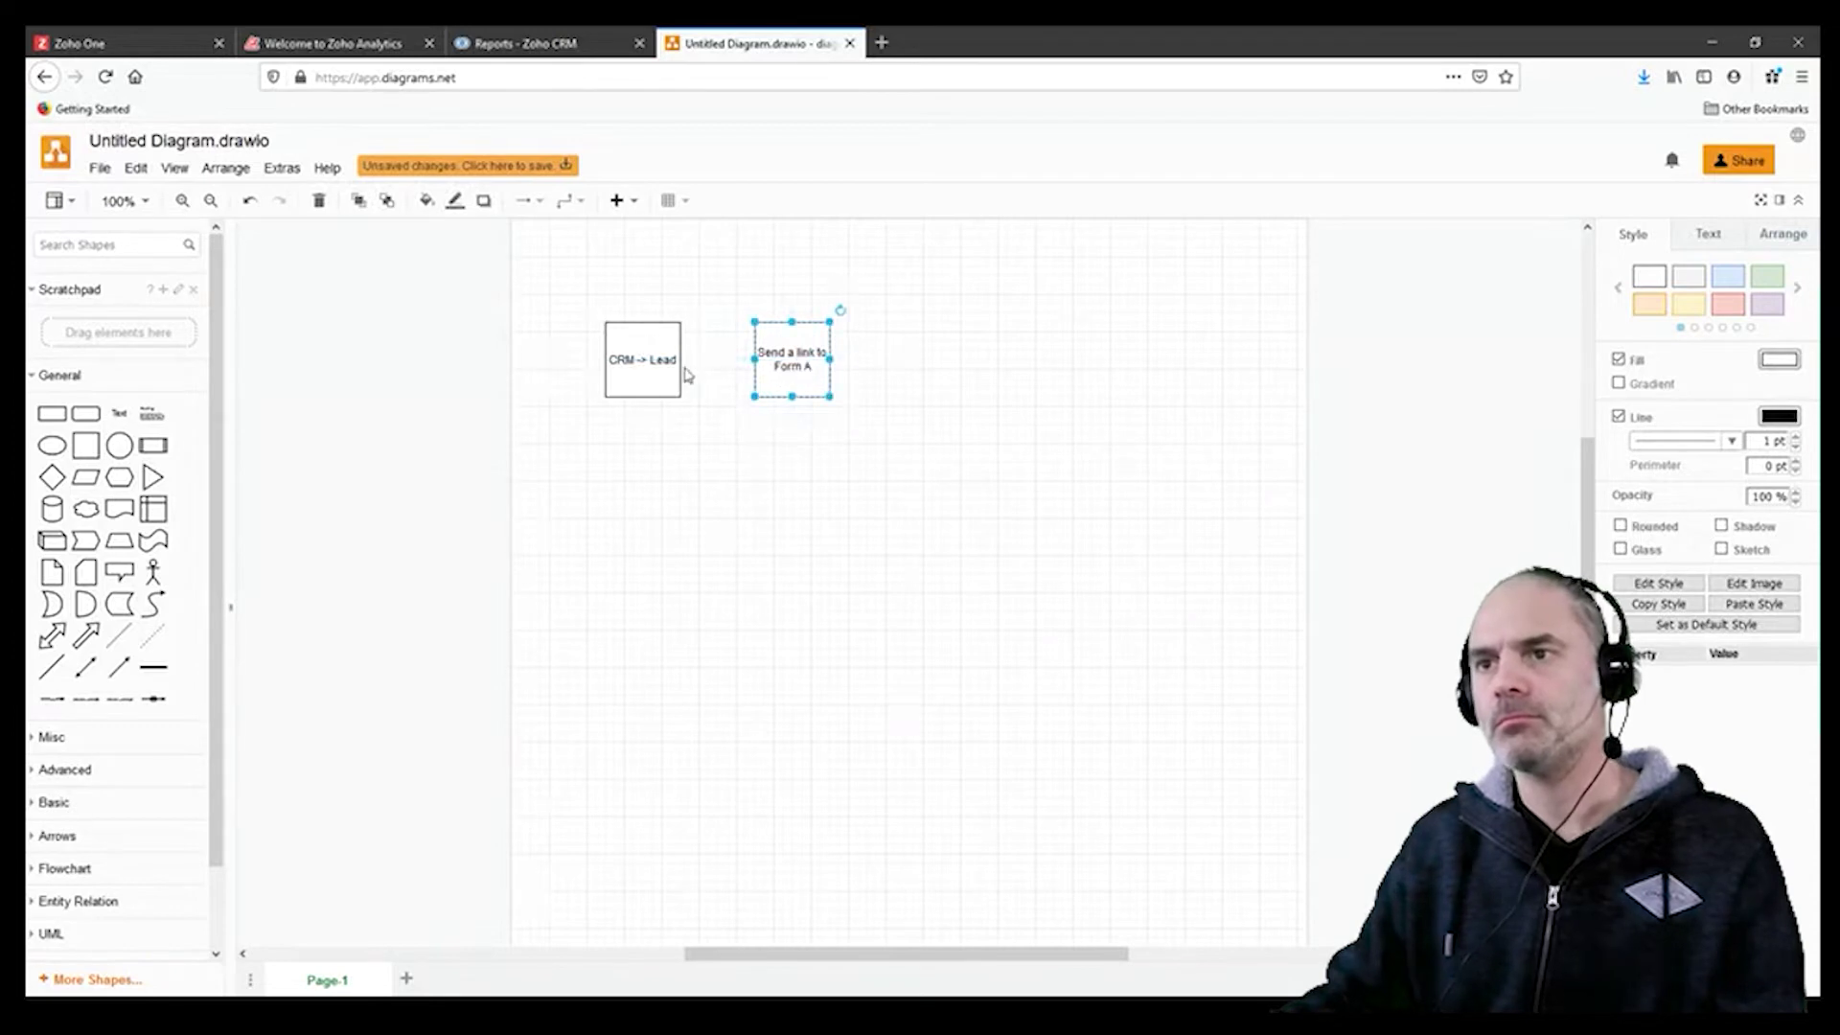
Step: Link the first two squares with an arrow and add a third connected square labelled "Submit Form A to the CRM"
left_click_drag(682, 361, 930, 372)
left_click(791, 372)
double_click(932, 383)
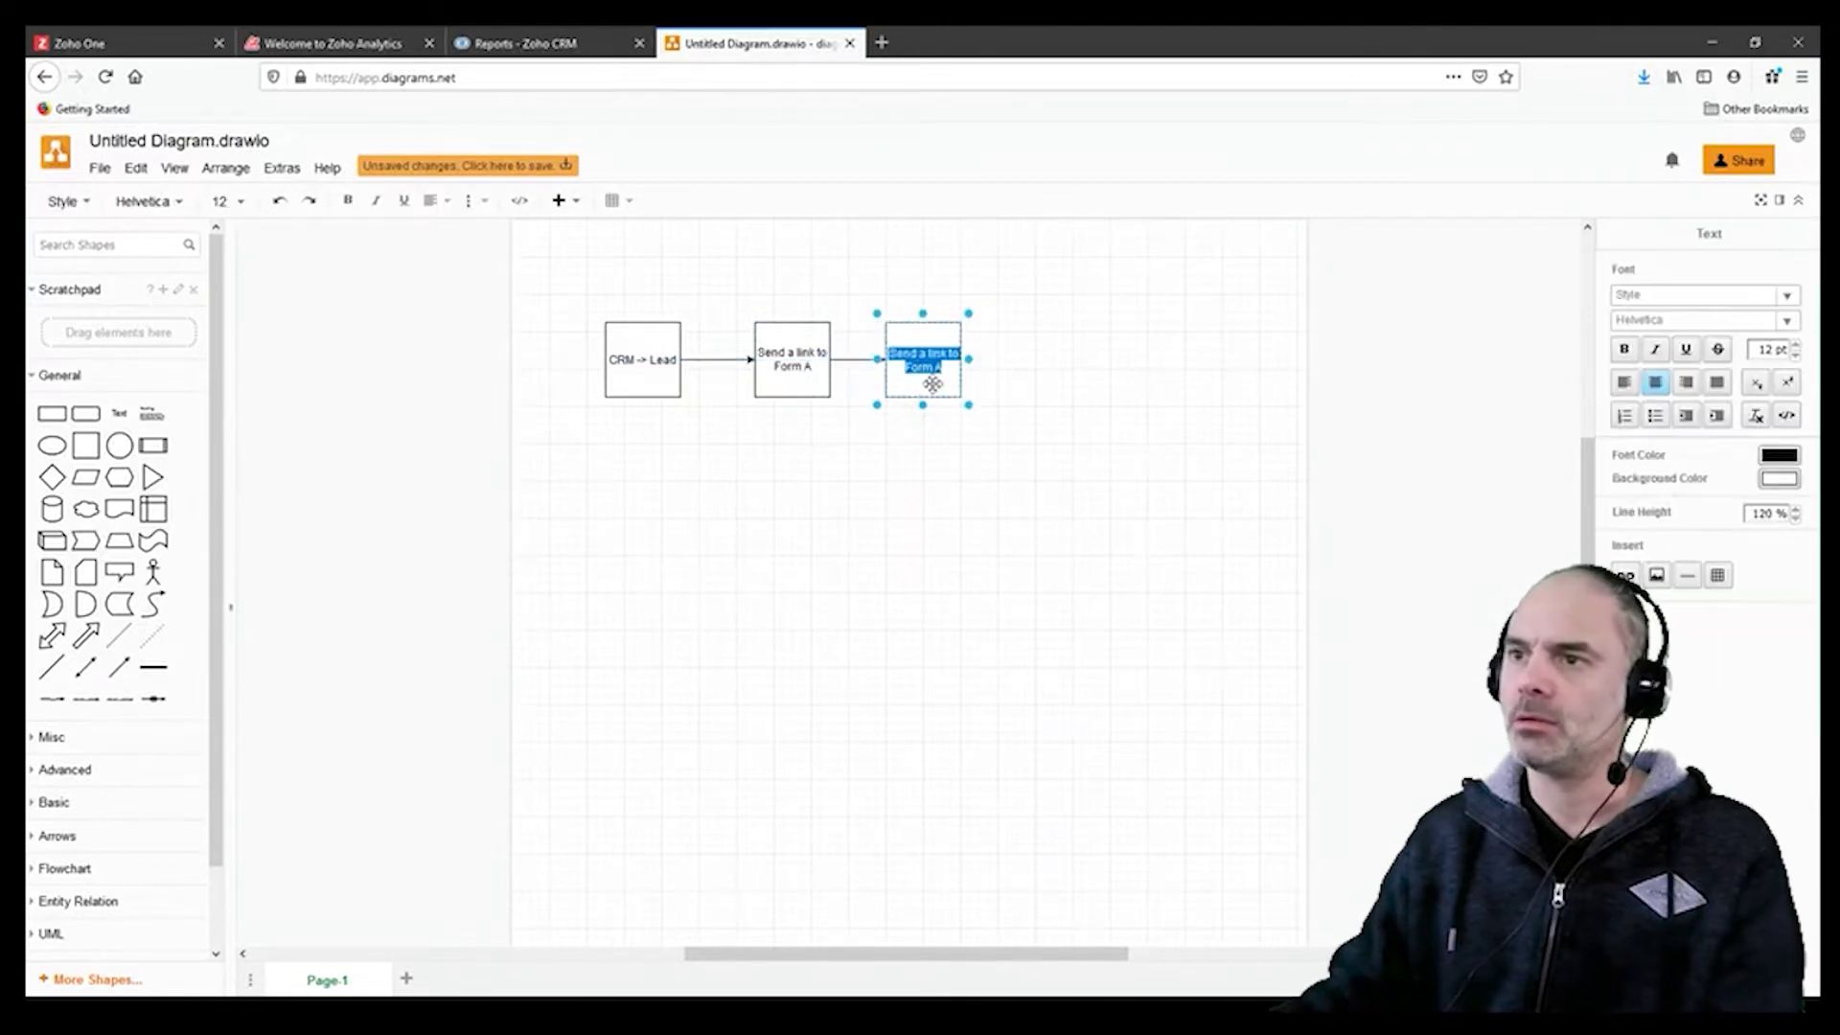
type("Submit")
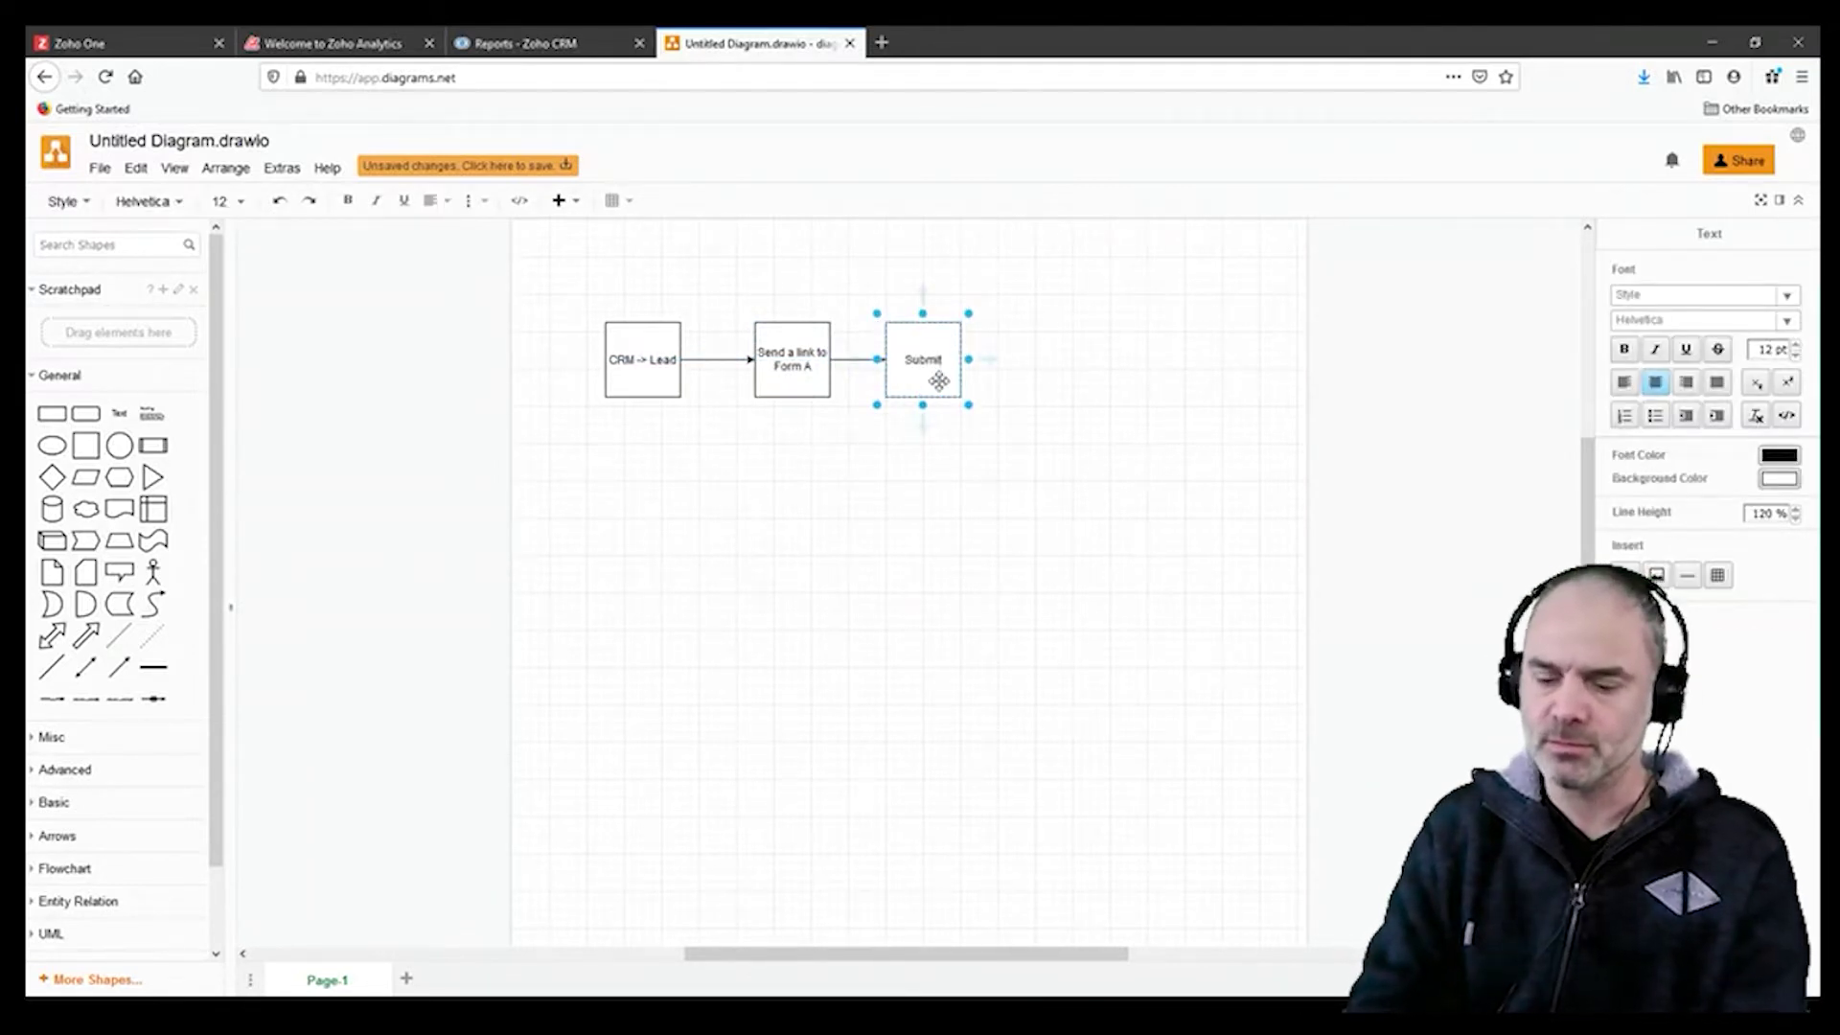
type(" Form A to t")
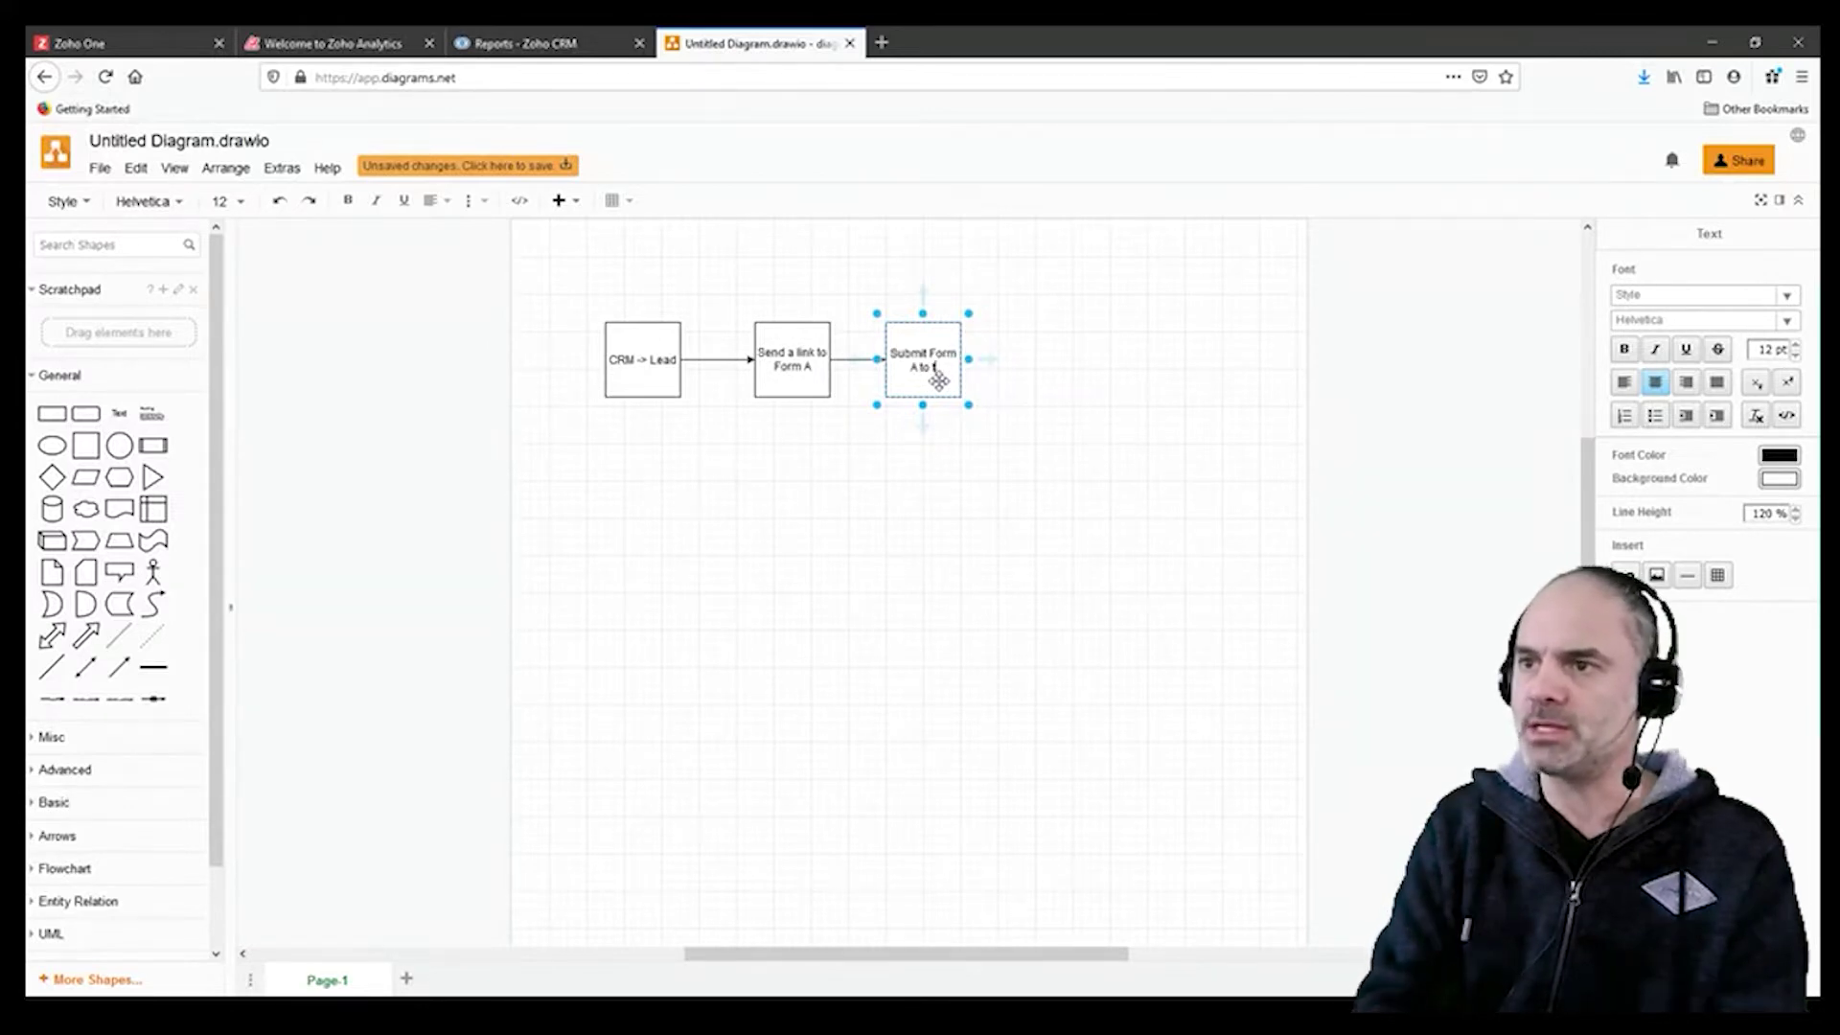
type("he CRM")
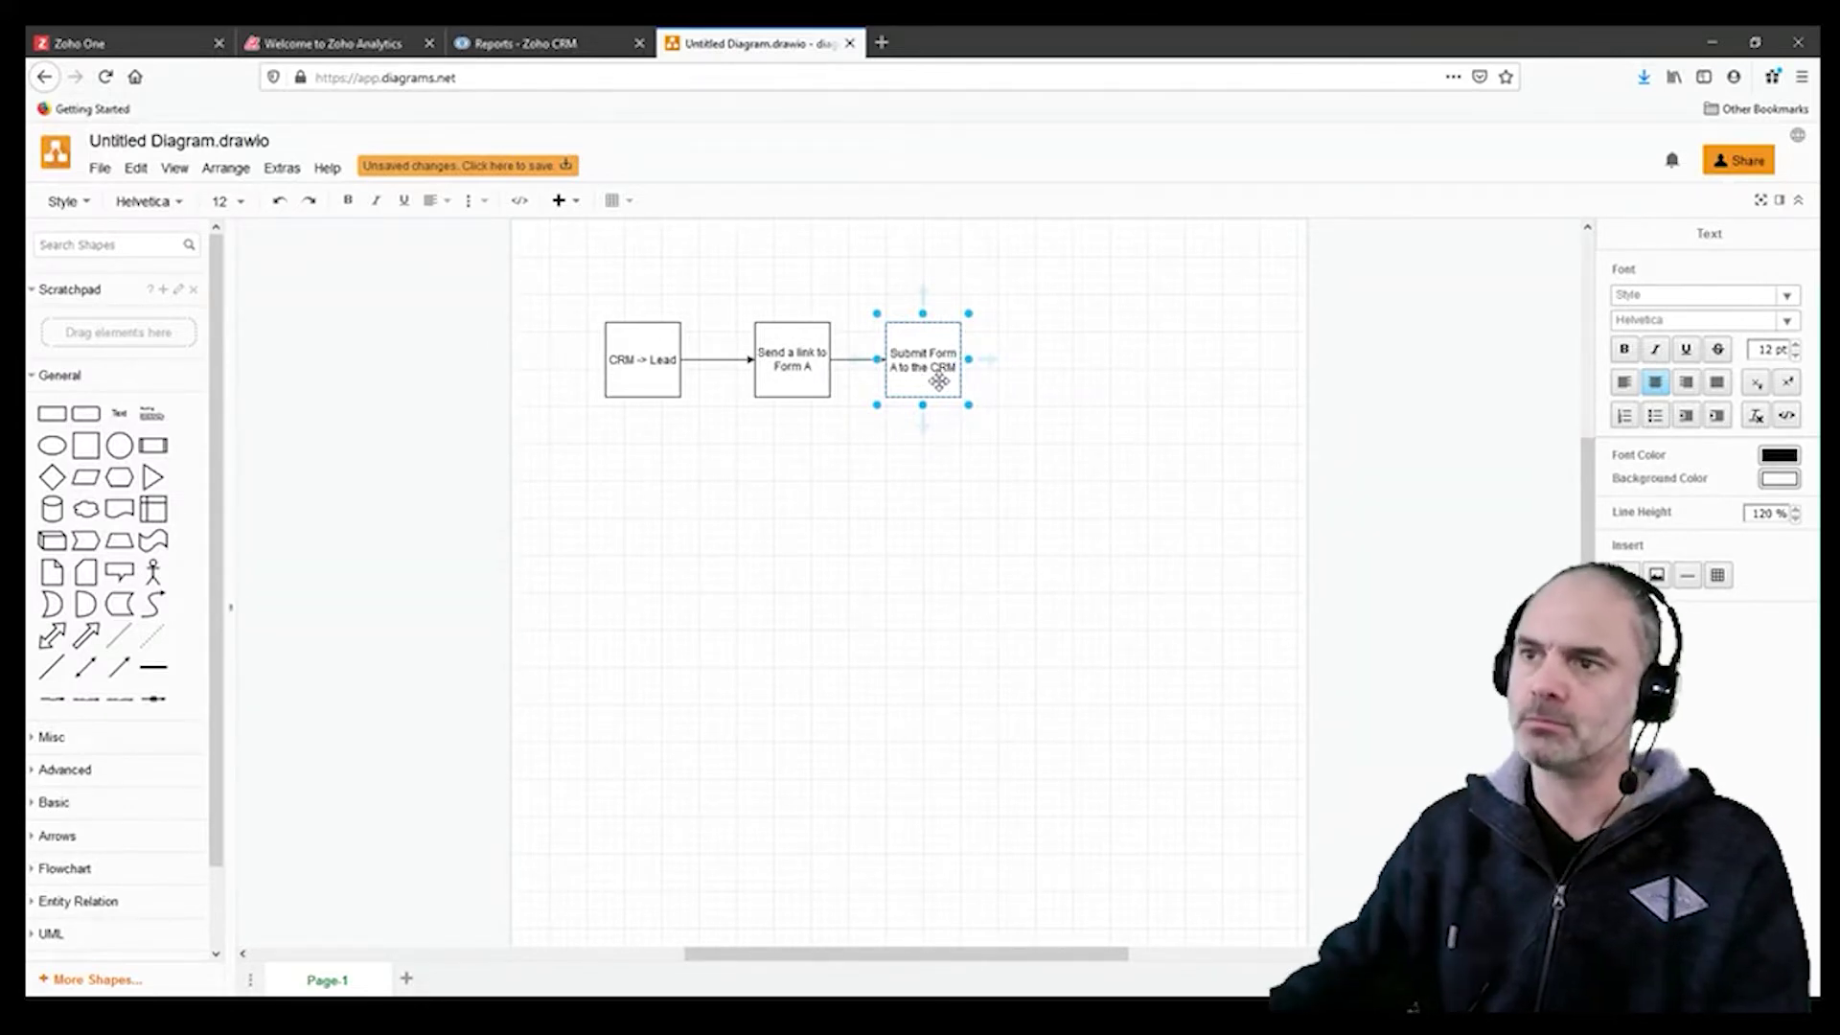
left_click(1024, 418)
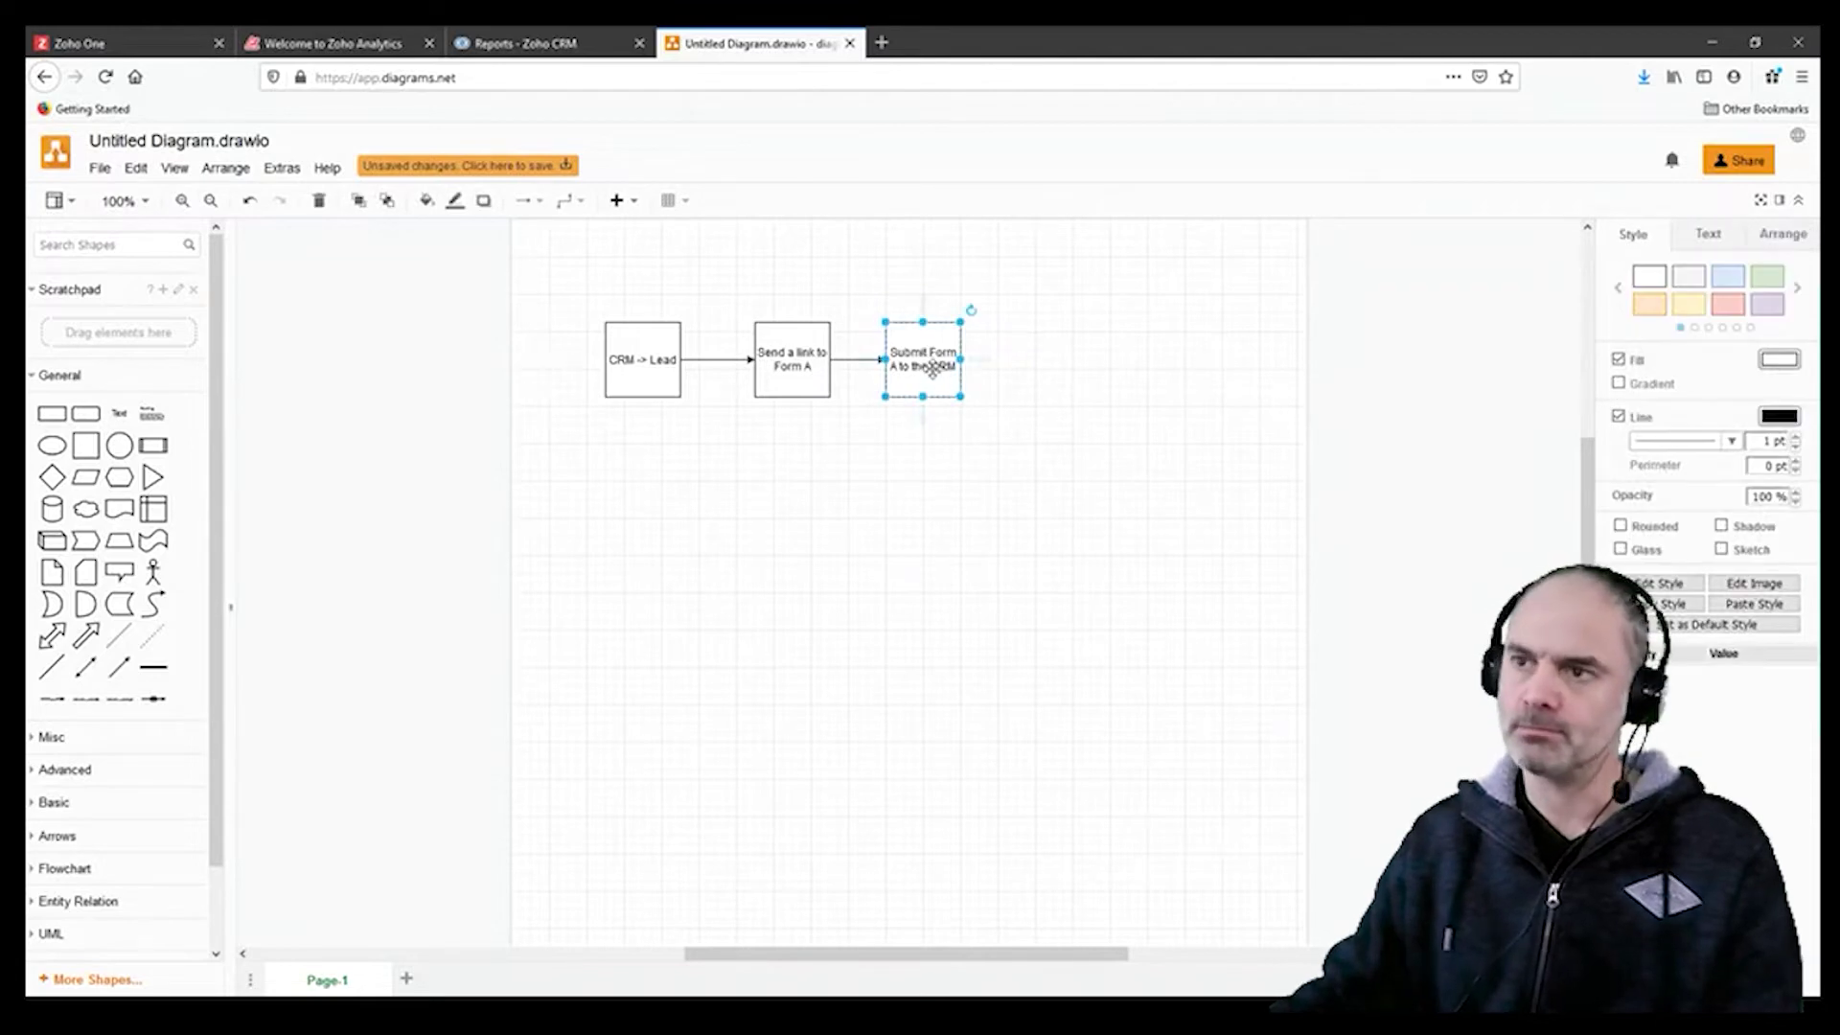
Step: Add a fourth connected square after "Submit Form A to the CRM" and label it "Workflow that sends Form B"
mouse_move(933, 351)
left_mouse_down()
mouse_move(1082, 365)
mouse_move(1045, 370)
mouse_move(1063, 377)
mouse_move(1055, 355)
left_mouse_up()
left_click(1056, 357)
double_click(1056, 356)
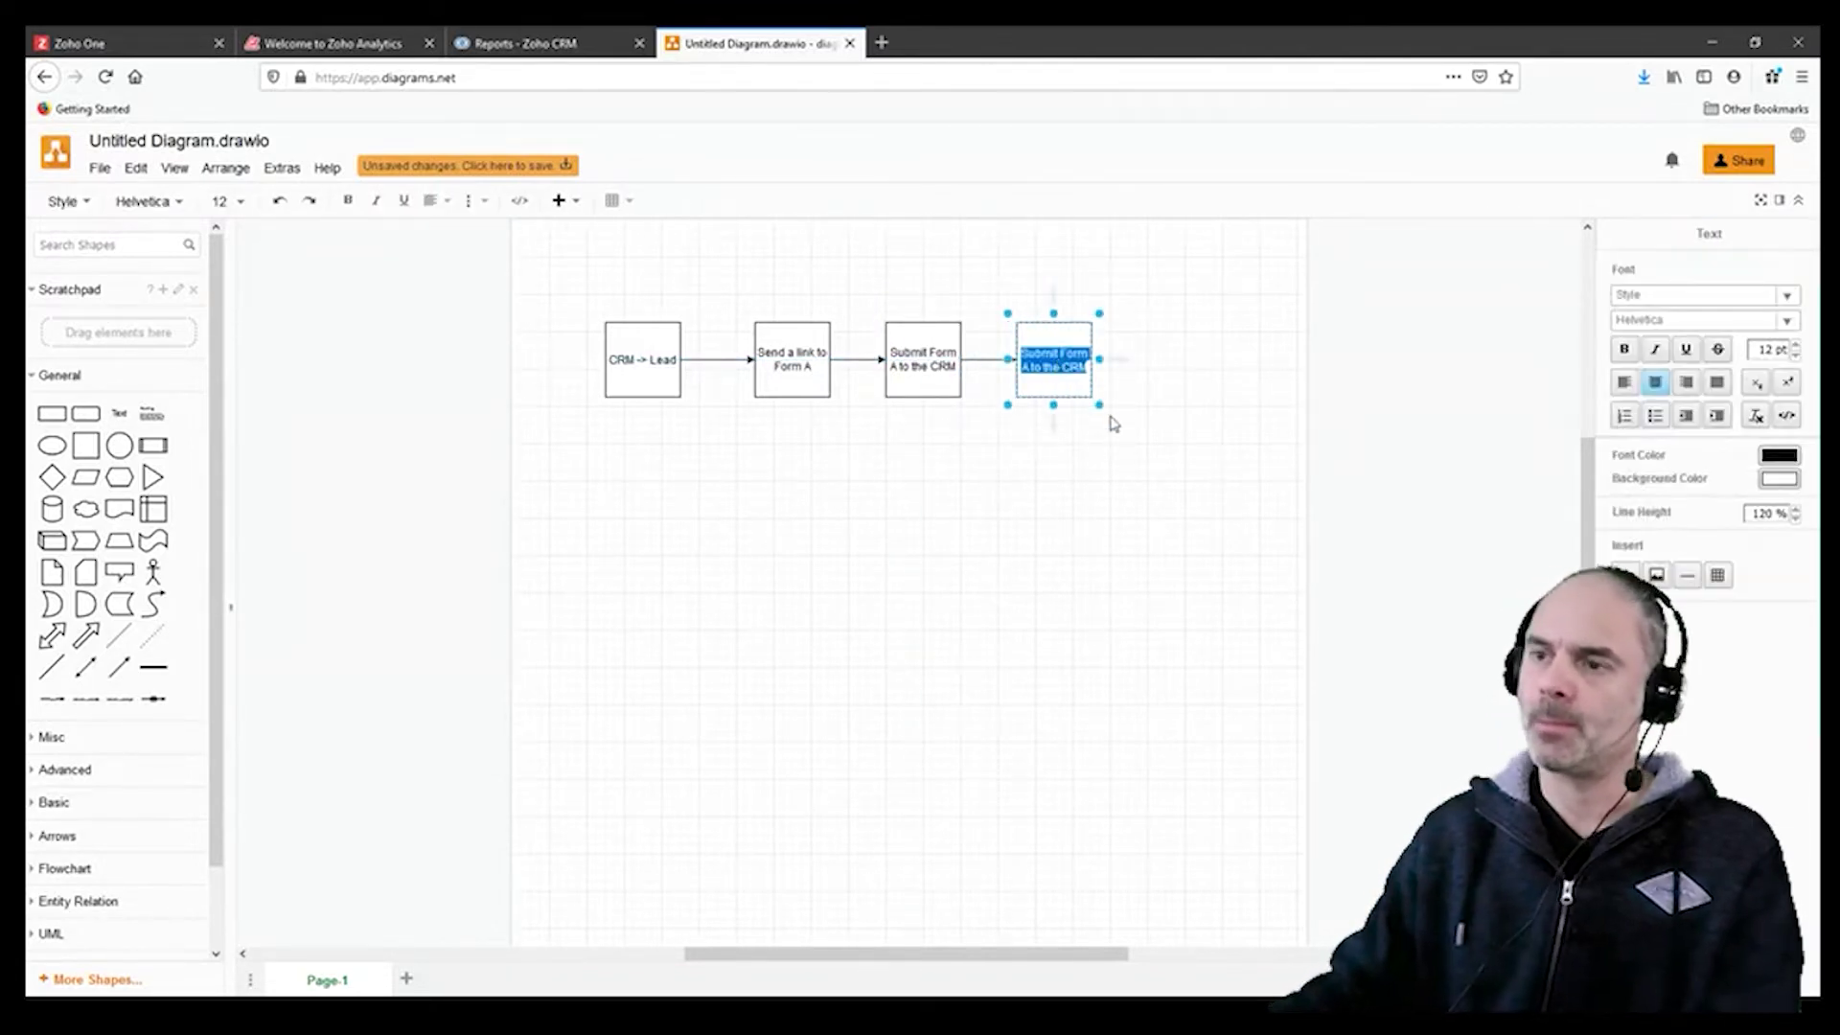
type("Workfl")
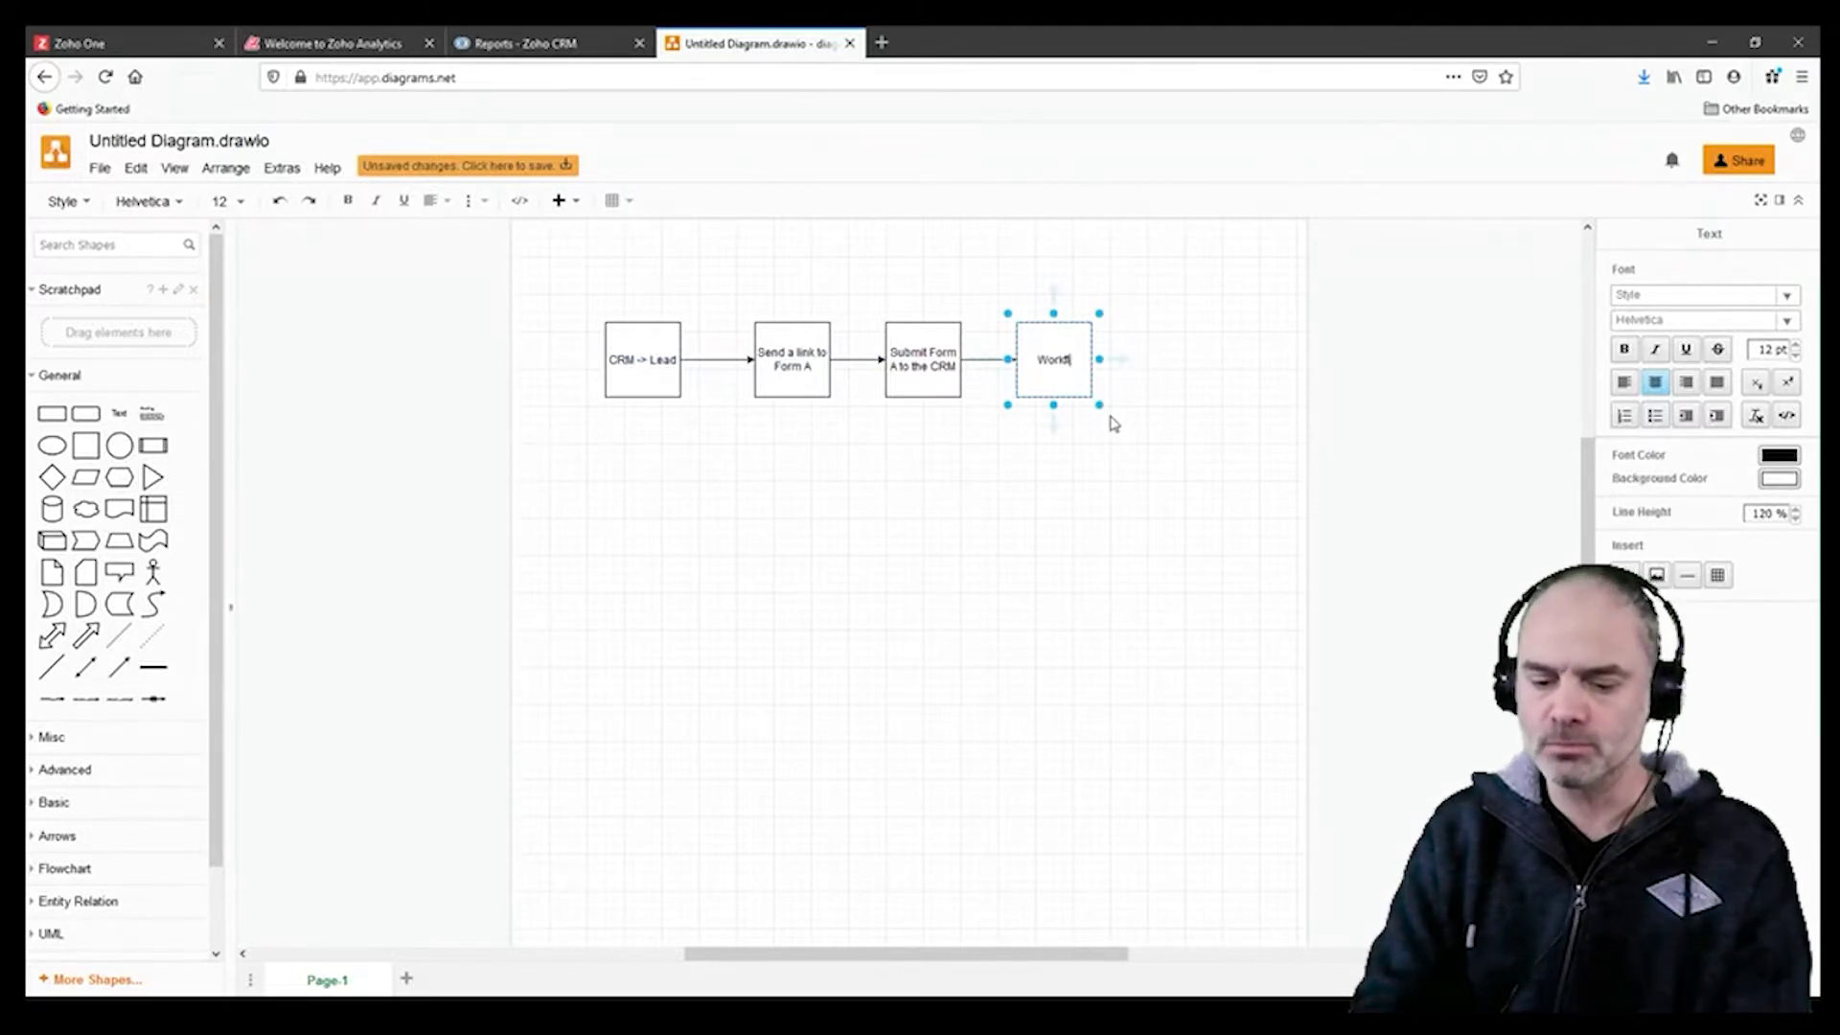
type("ow that s")
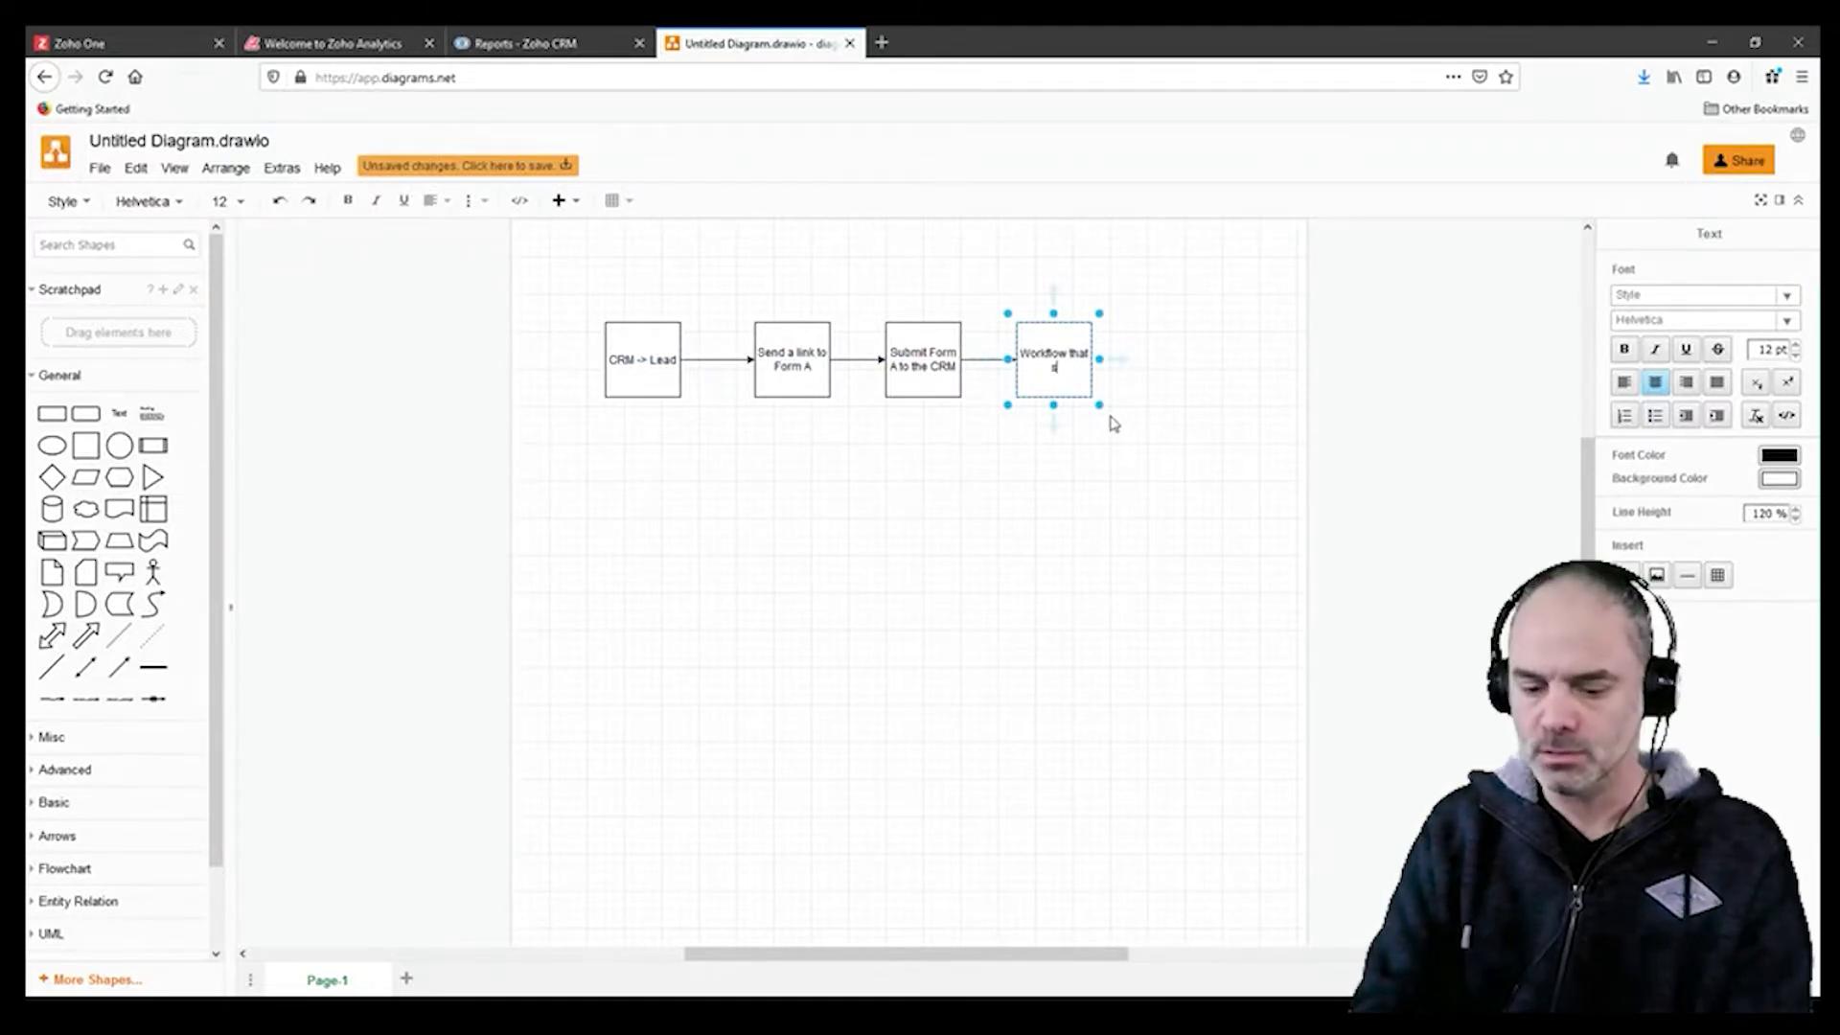
type("ends Form B")
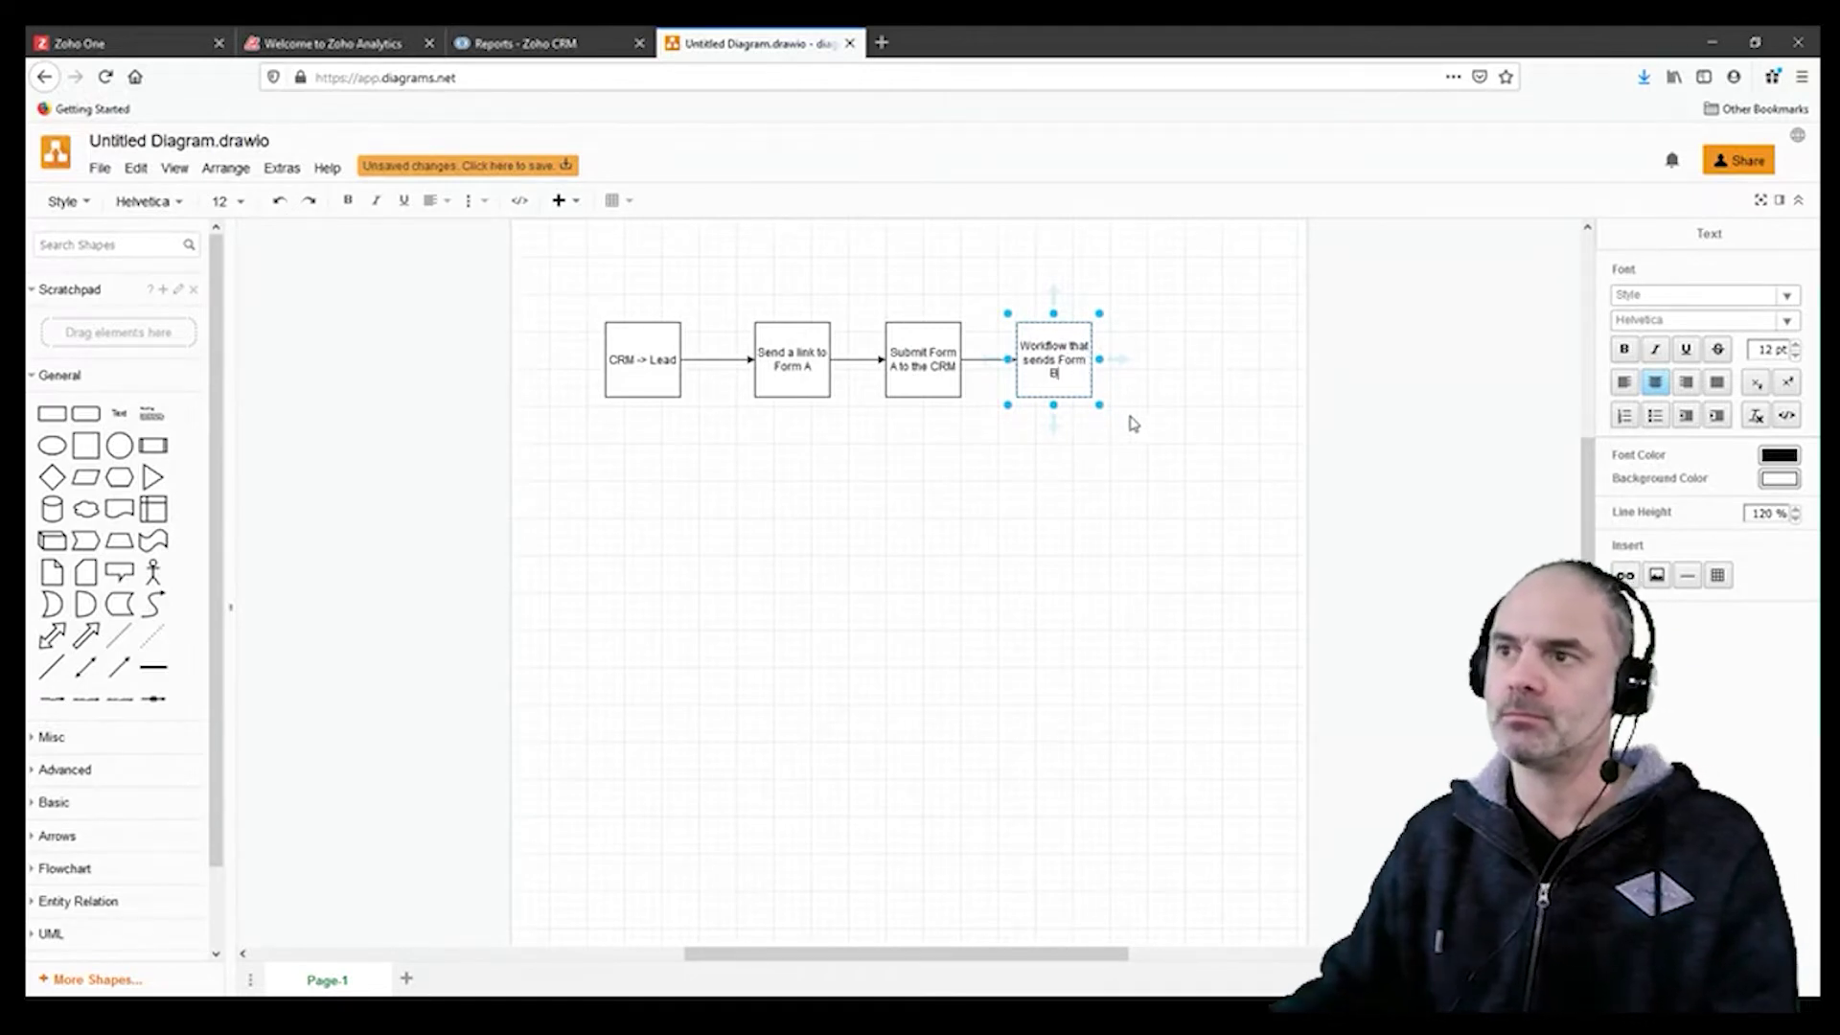
left_click(1125, 420)
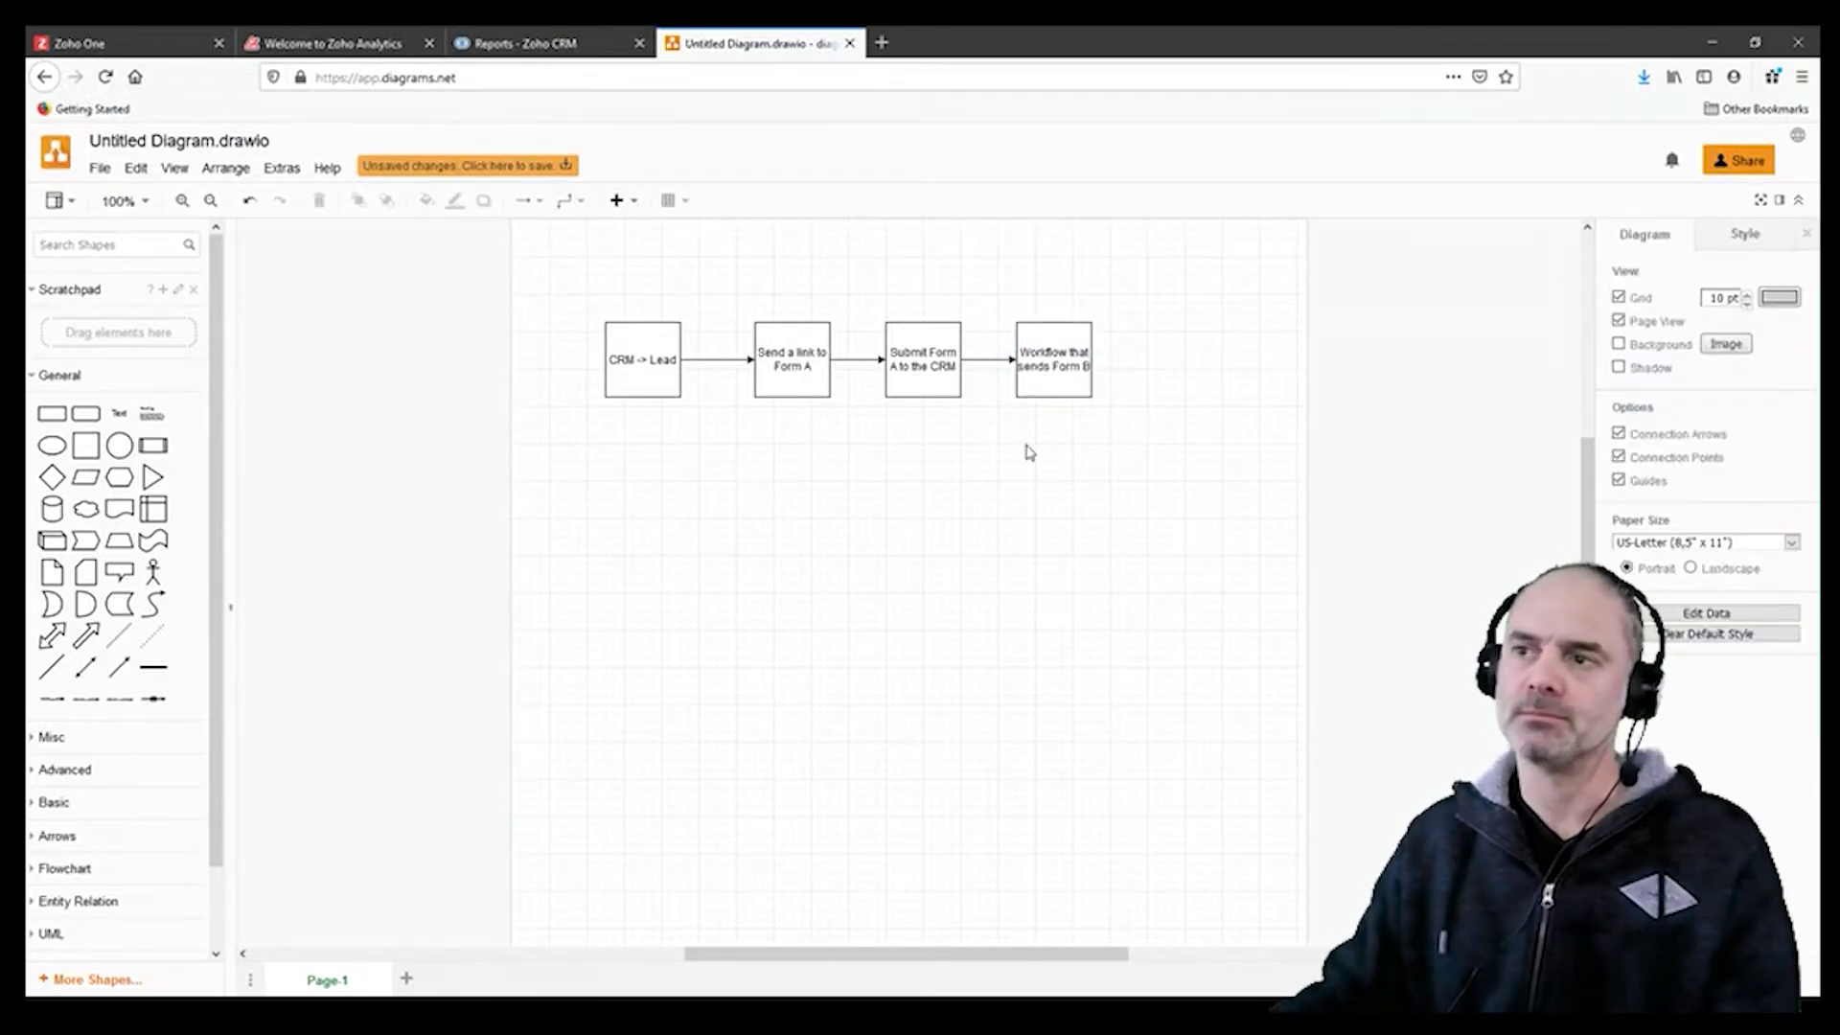
Step: Add a connected square below "Workflow that sends Form B" and label it "Workflow that process Form B and takes action"
left_click(1054, 383)
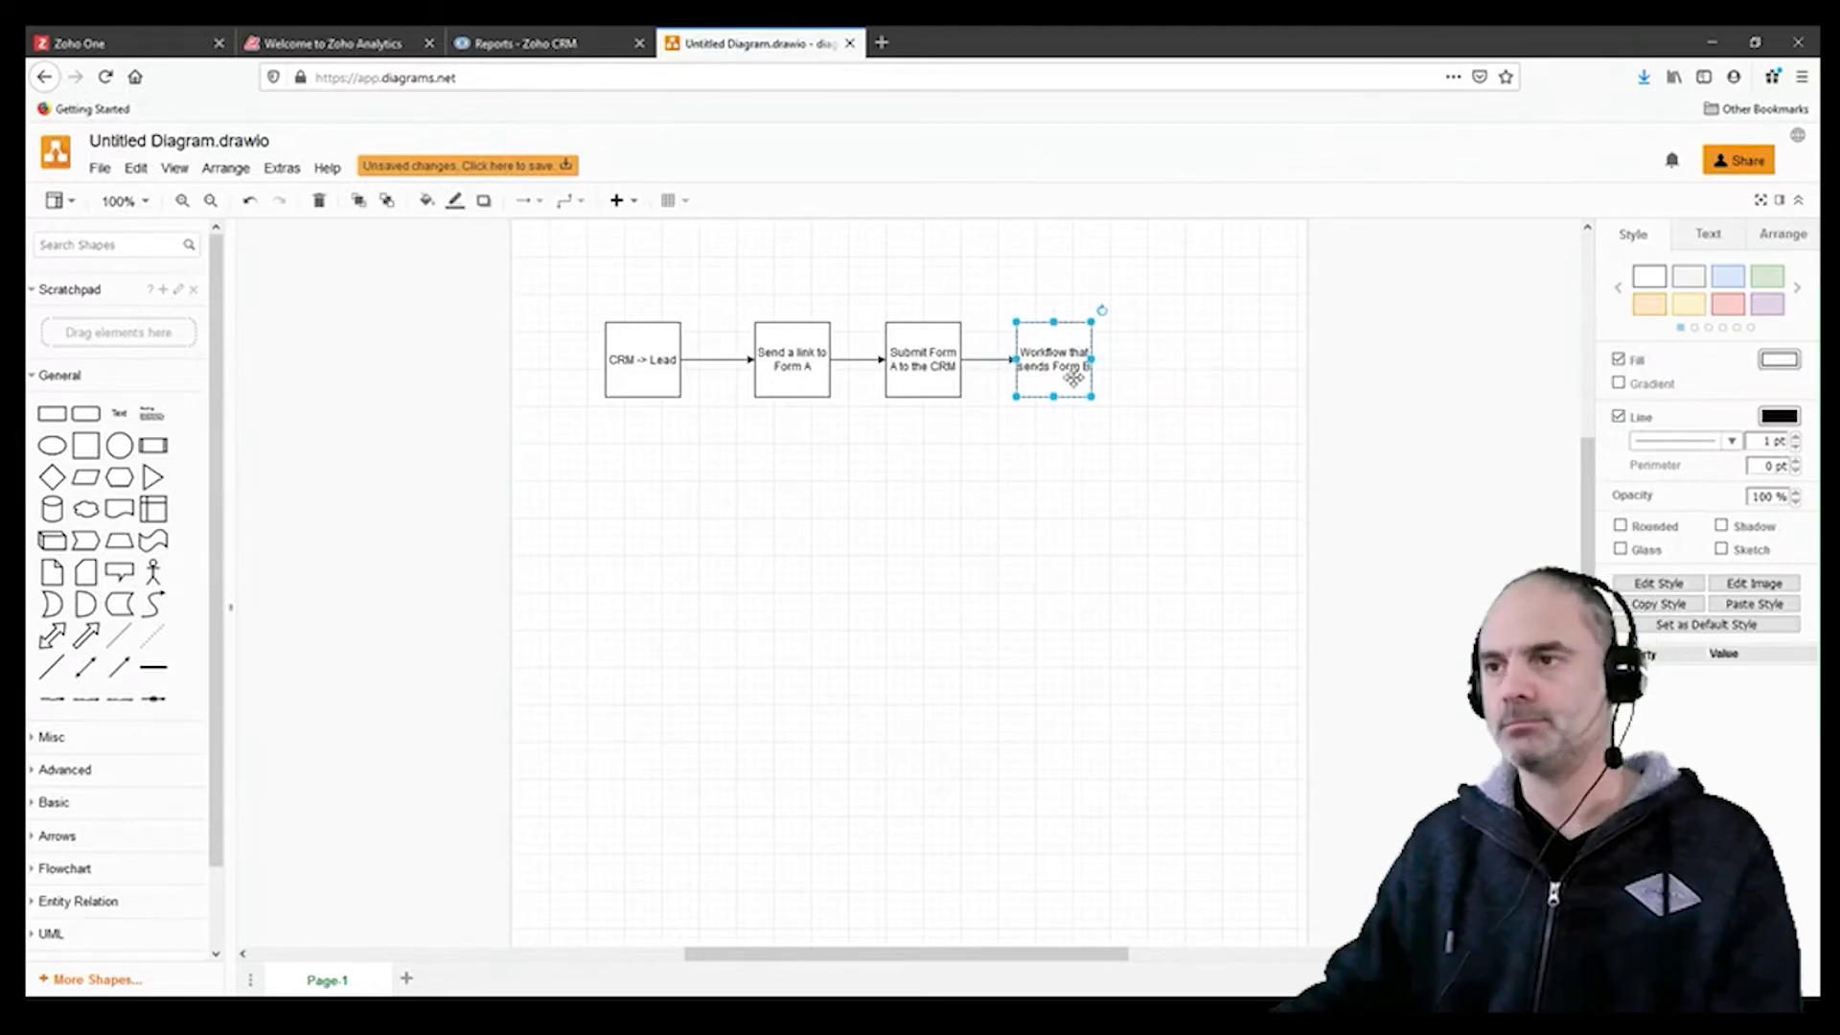
left_click_drag(1053, 383, 1066, 474)
left_click_drag(1075, 514, 1068, 494)
double_click(1069, 492)
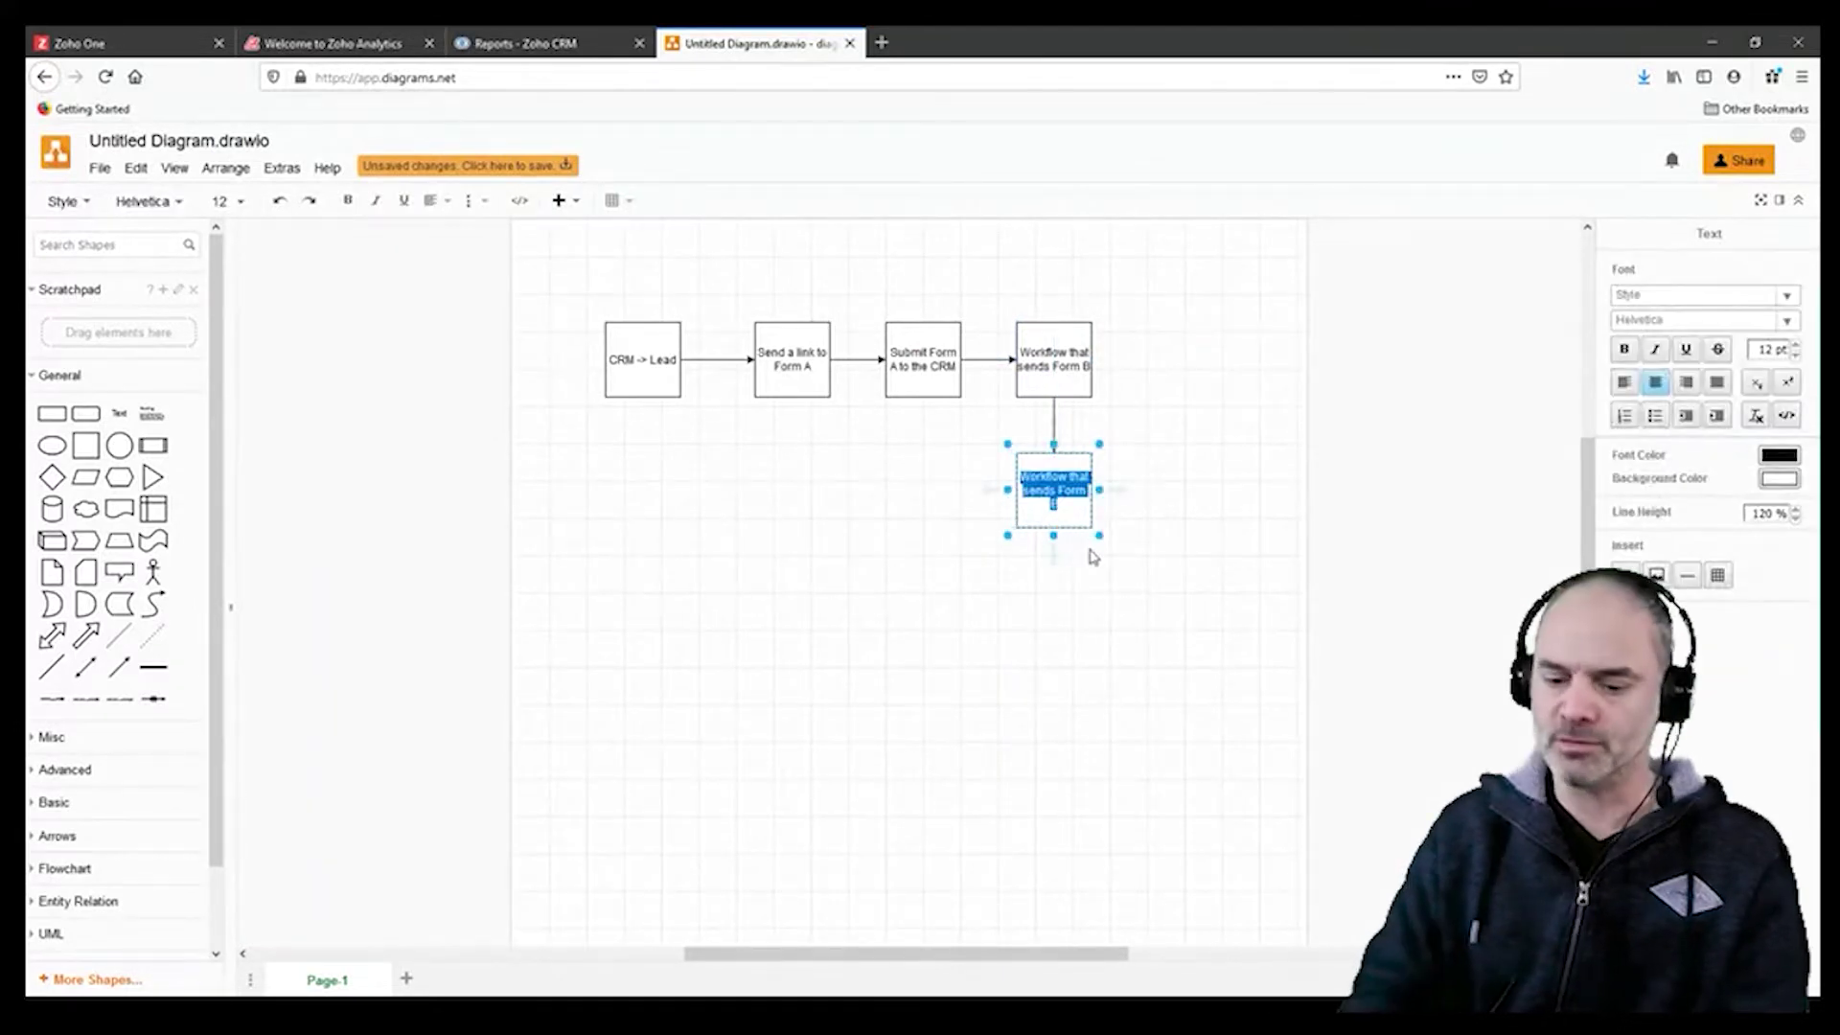
type("Workflow th")
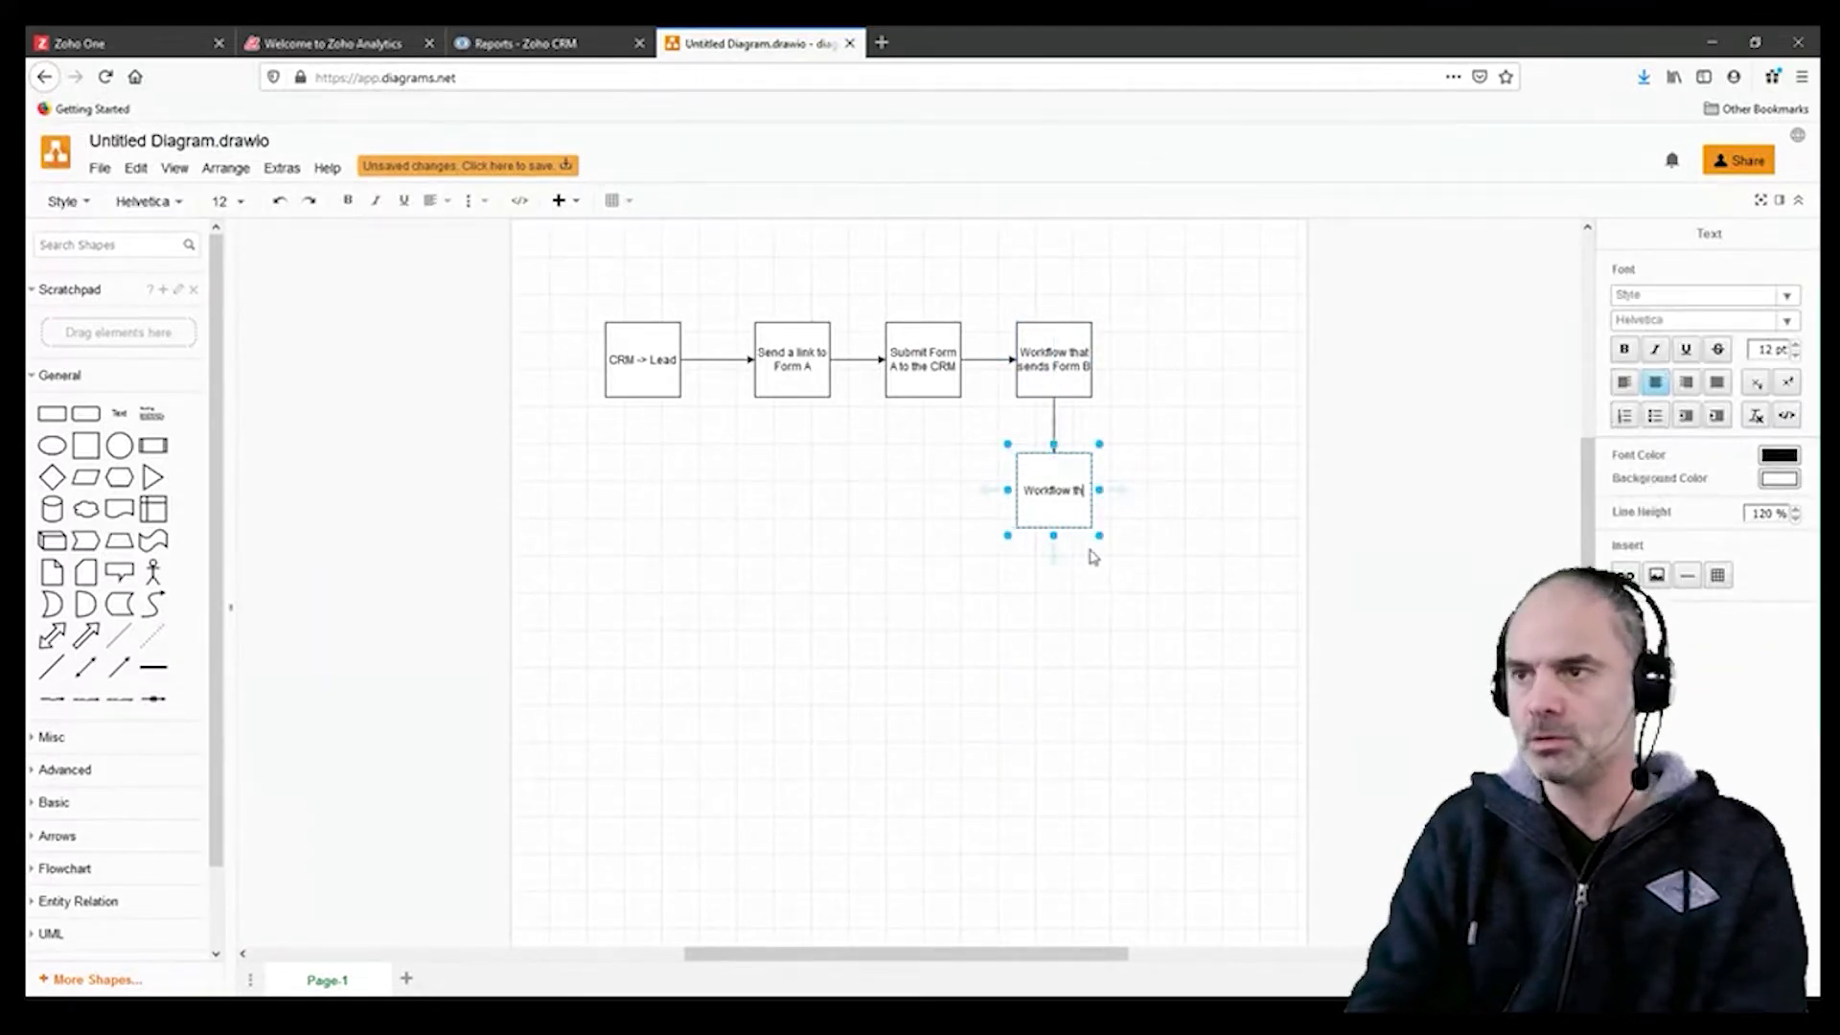
type("at process")
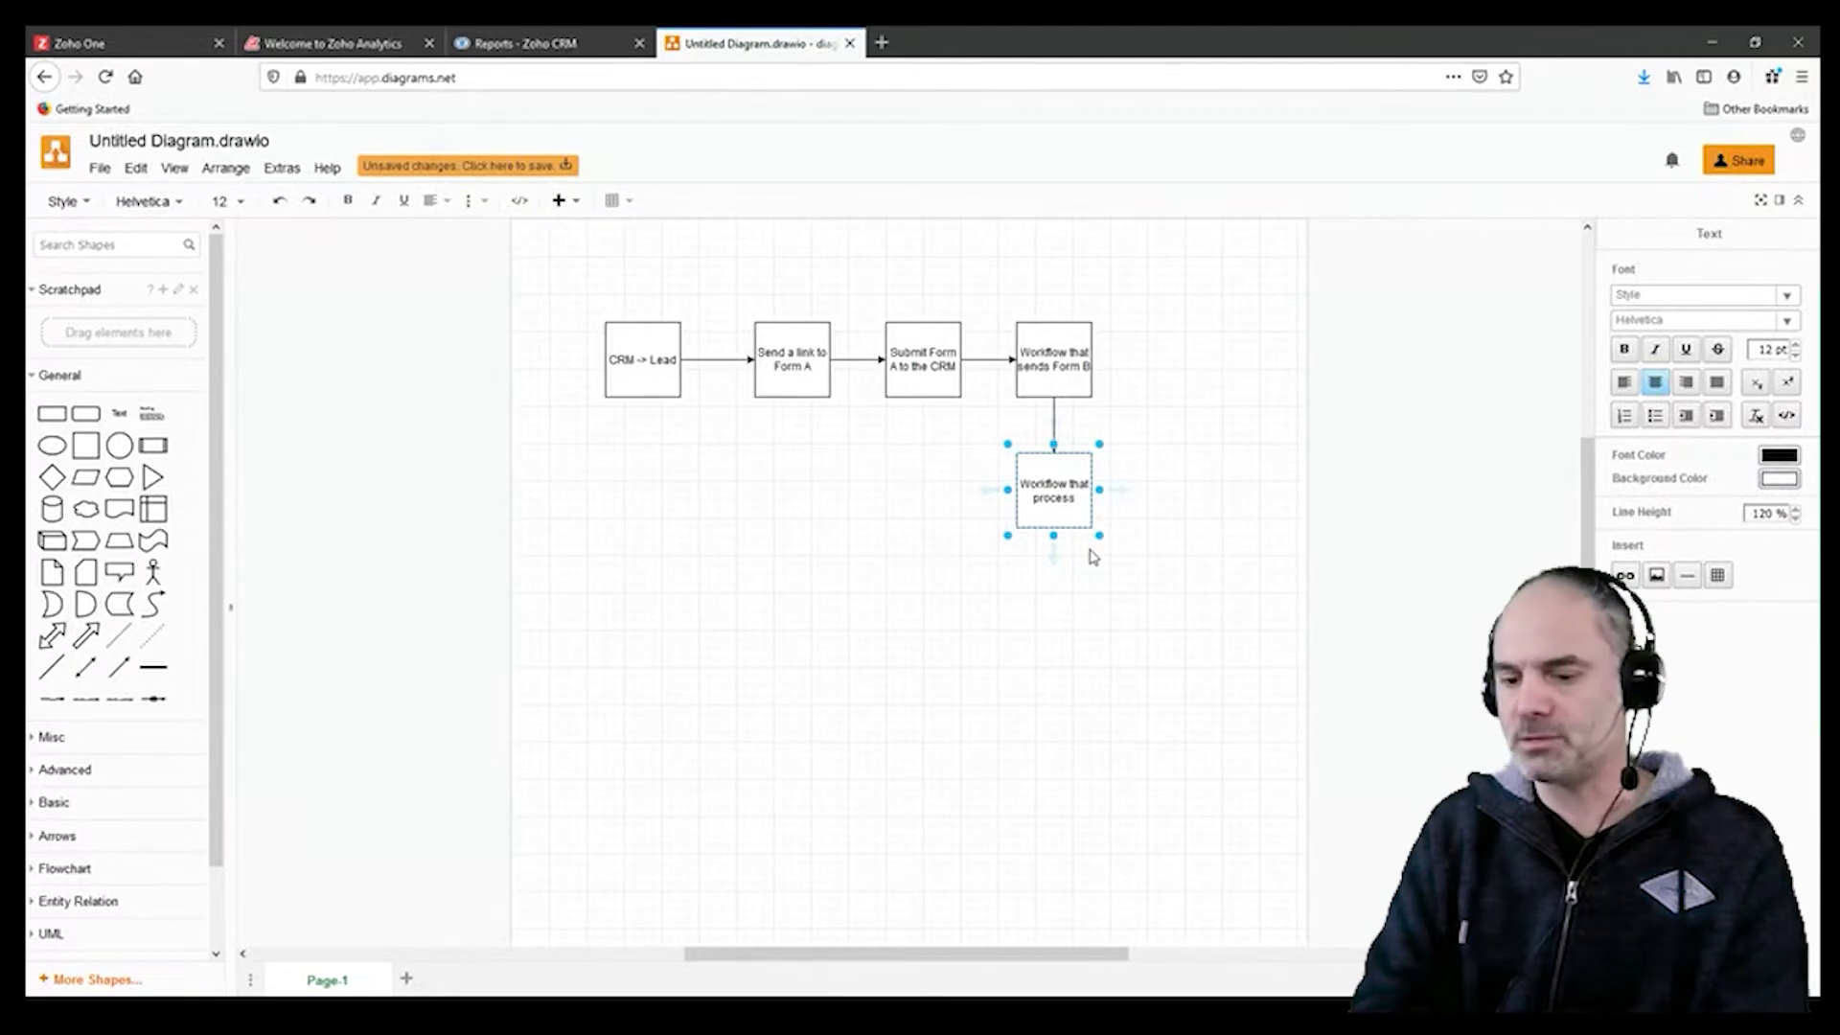
type(" Form B and")
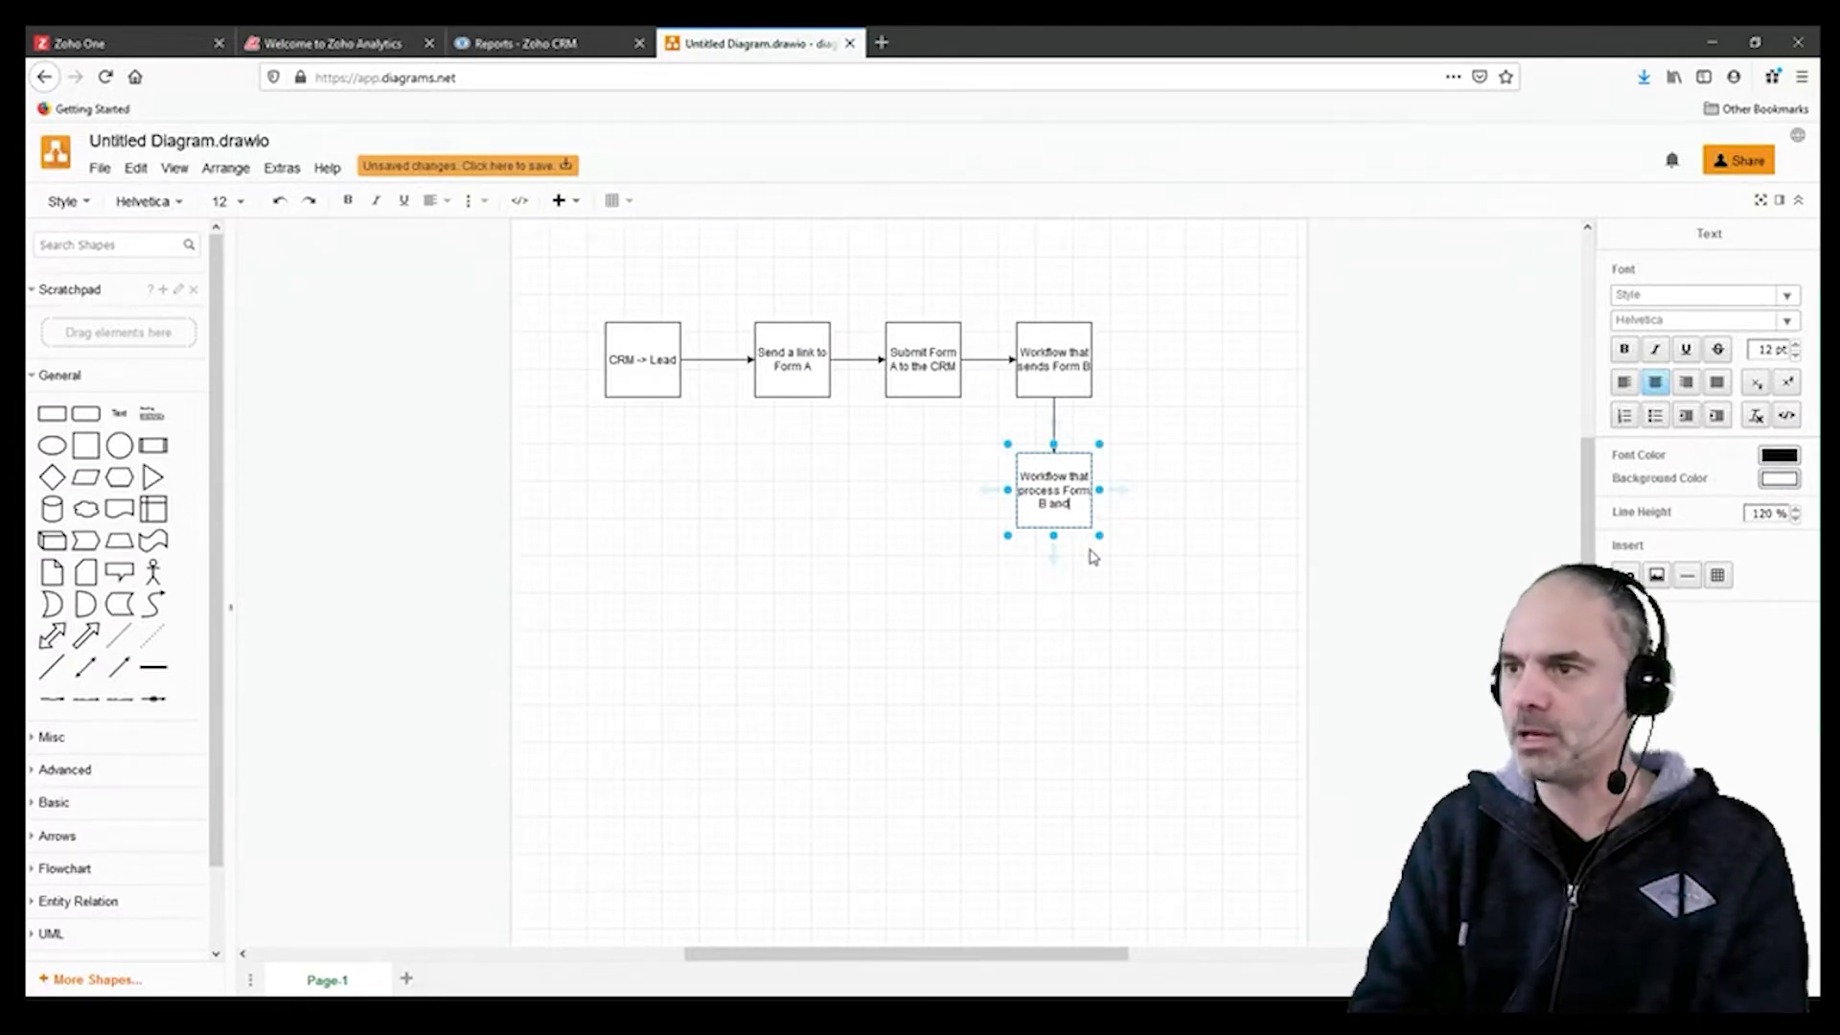
type(" takes ac")
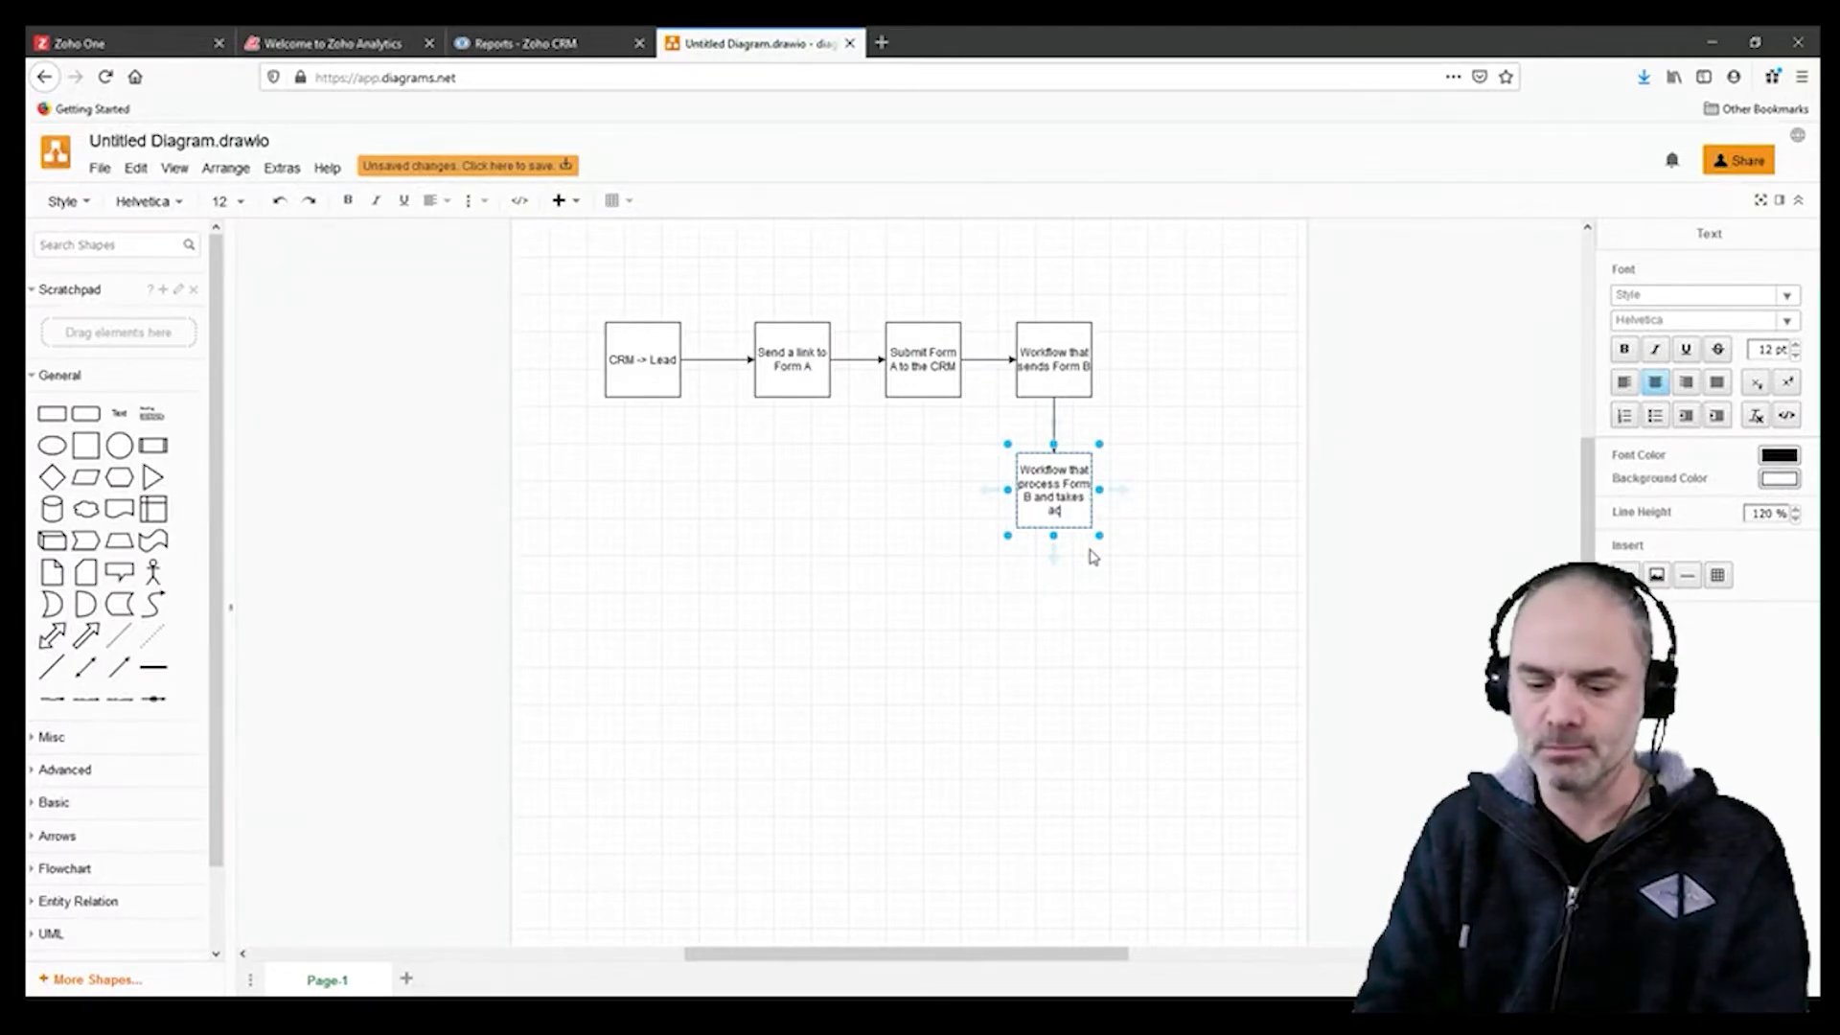
type("tion")
left_click(1134, 551)
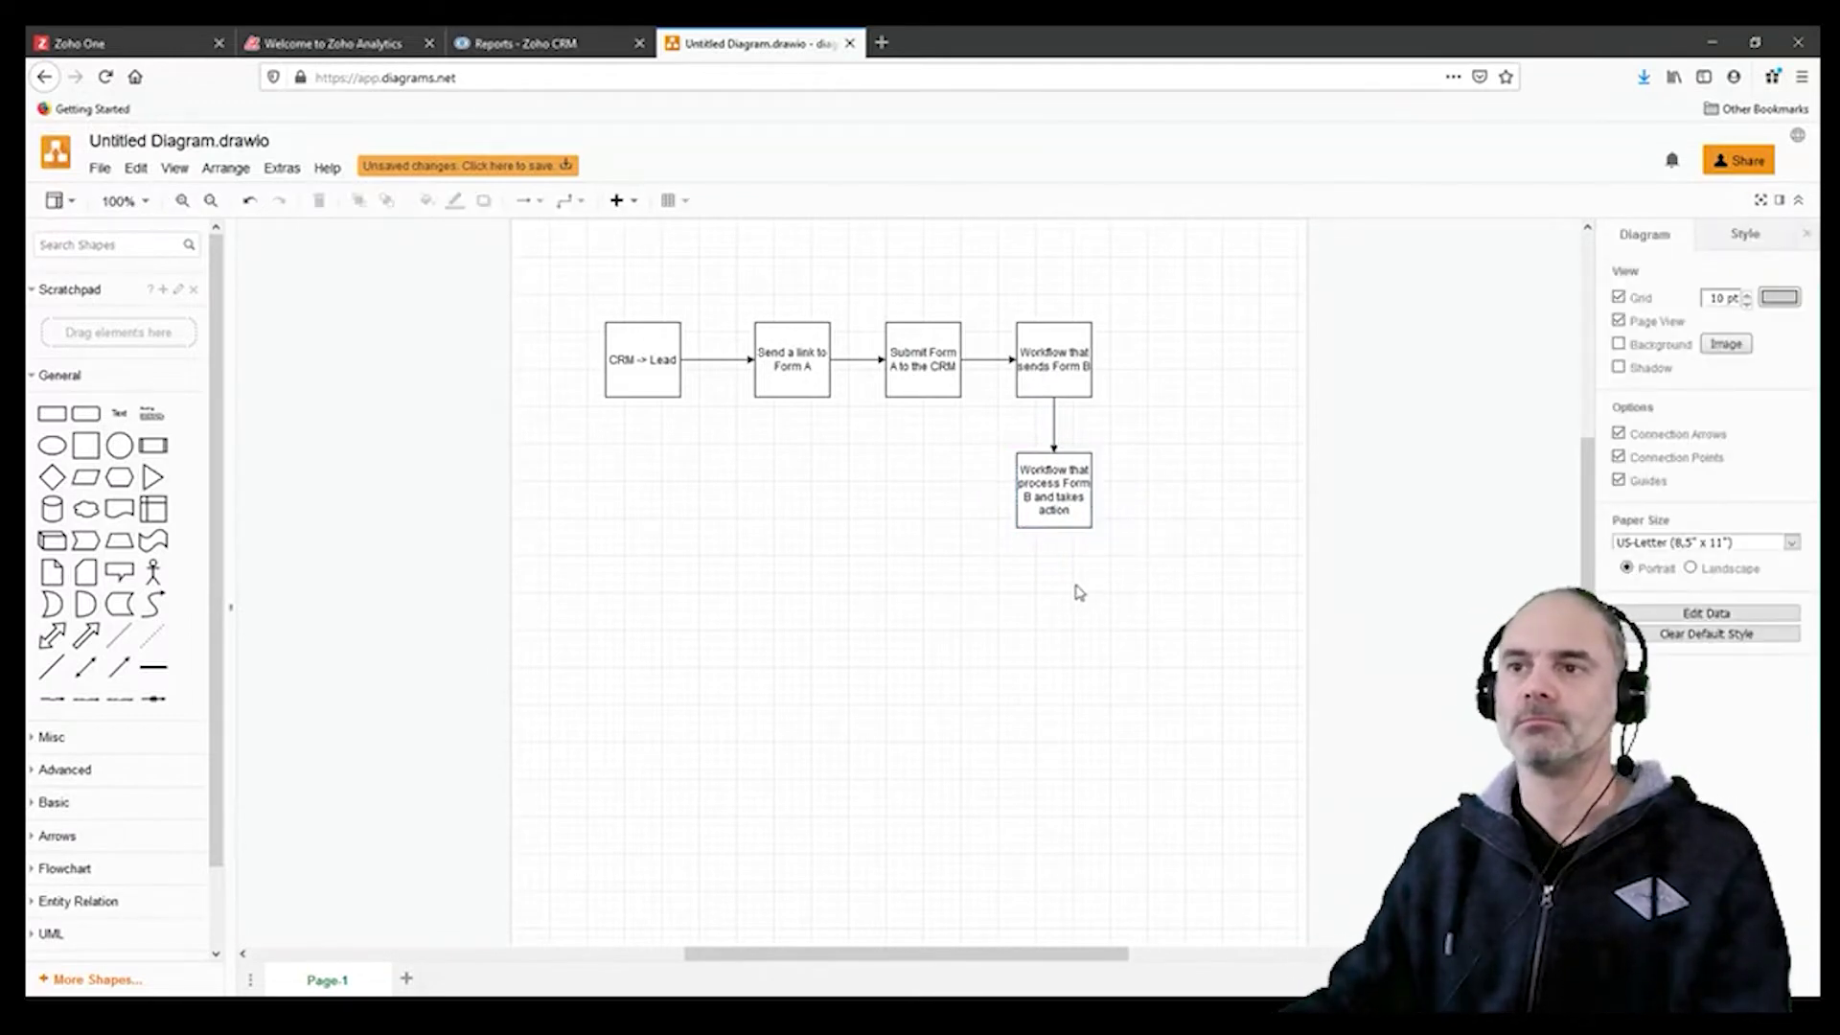
left_click_drag(509, 279, 1220, 821)
left_click(1001, 696)
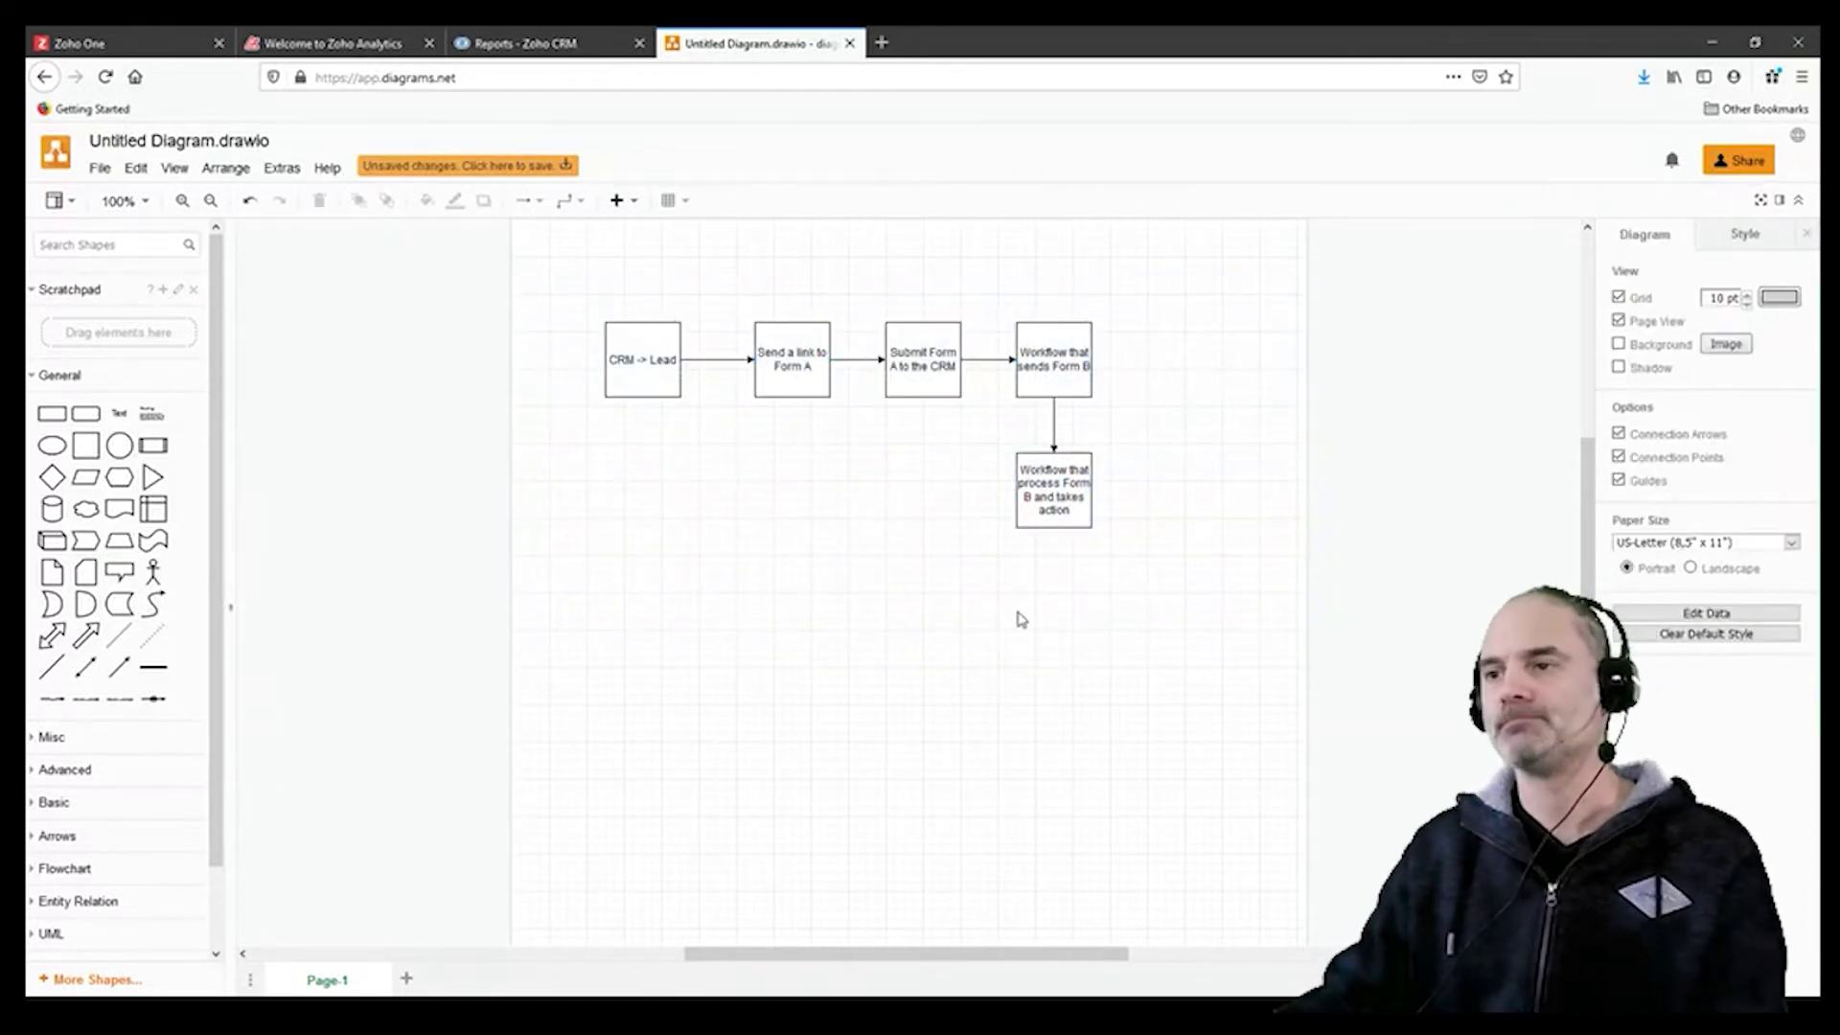
left_click_drag(1195, 277, 548, 645)
left_click(749, 640)
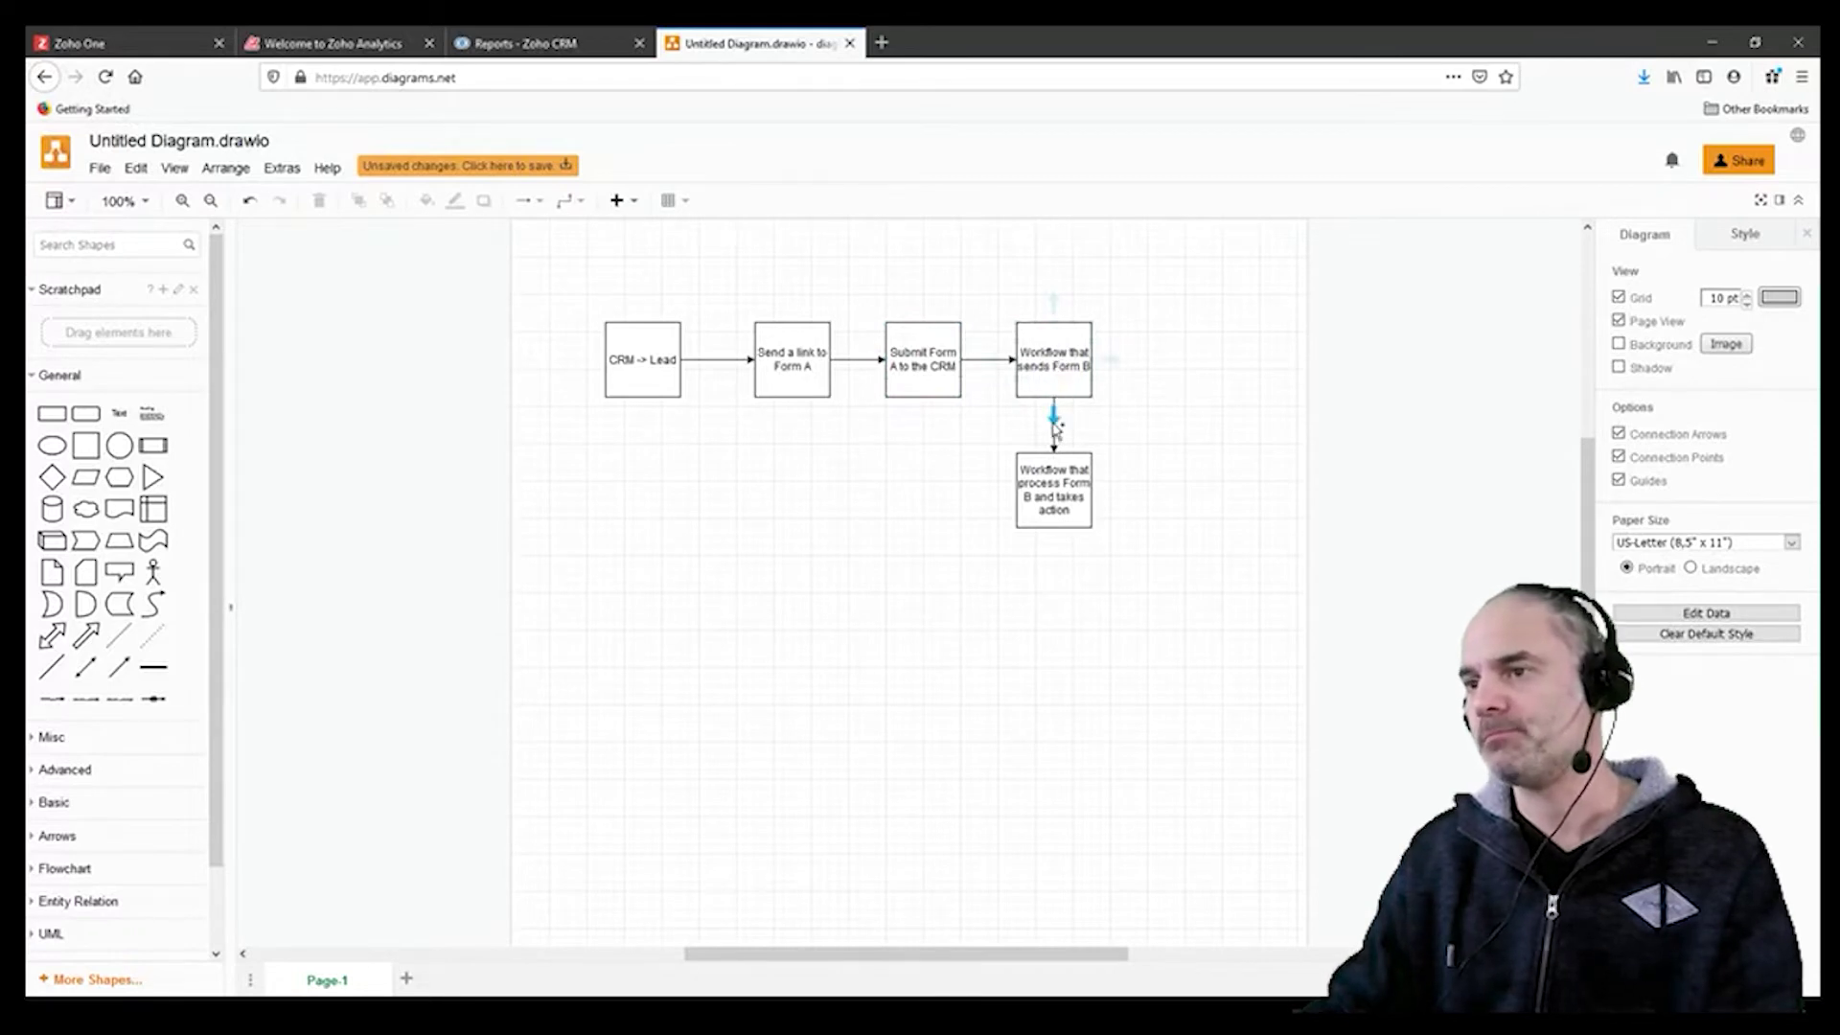
left_click(1067, 509)
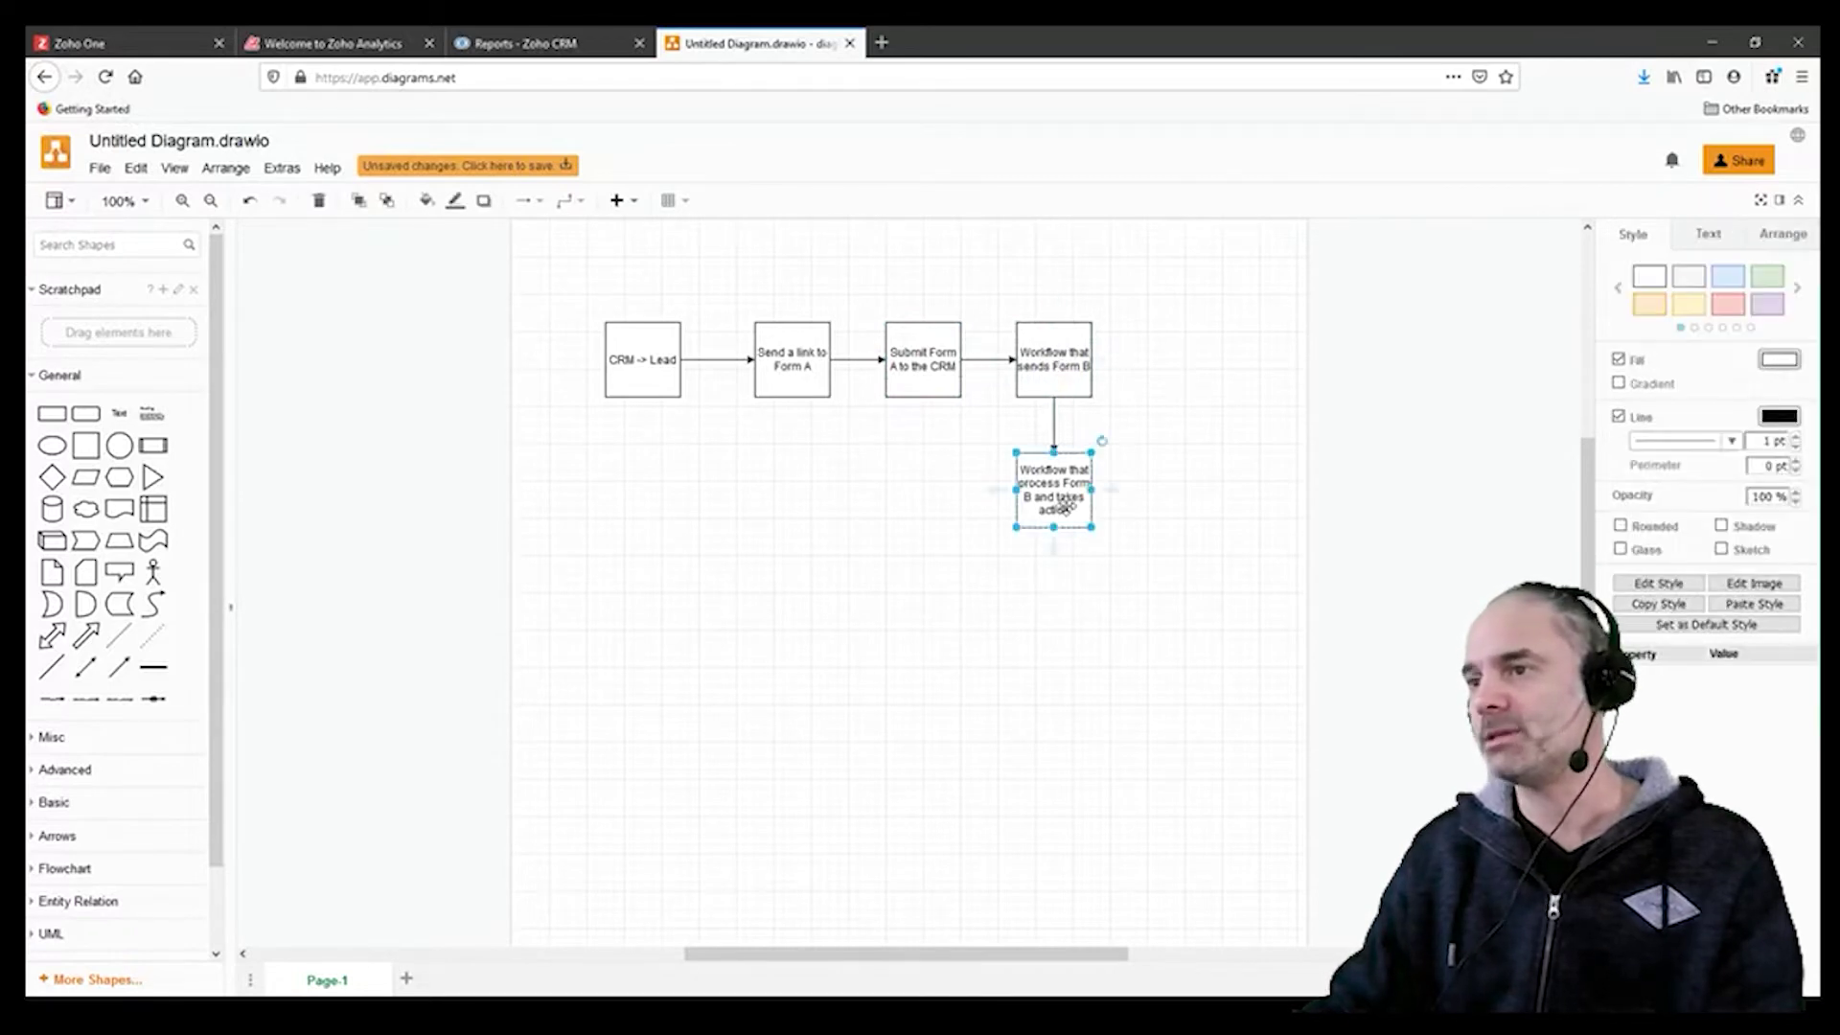
left_click(766, 479)
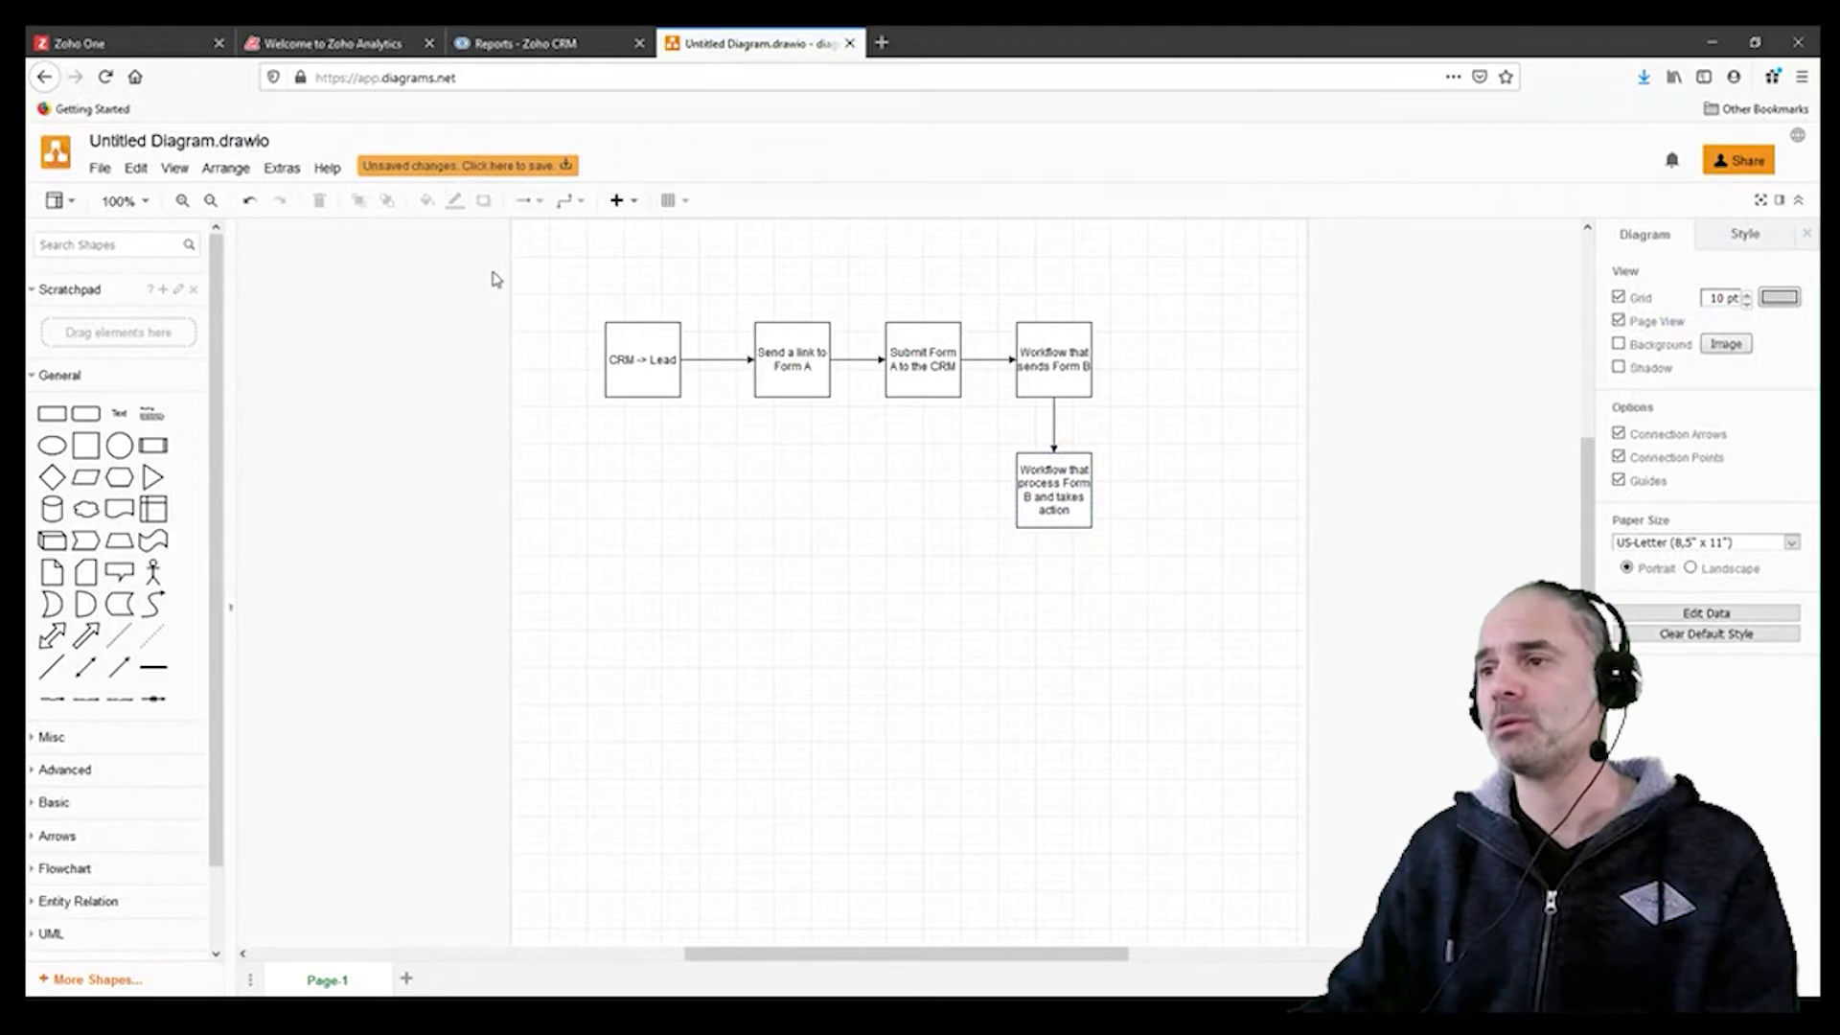
left_click_drag(466, 258, 1411, 644)
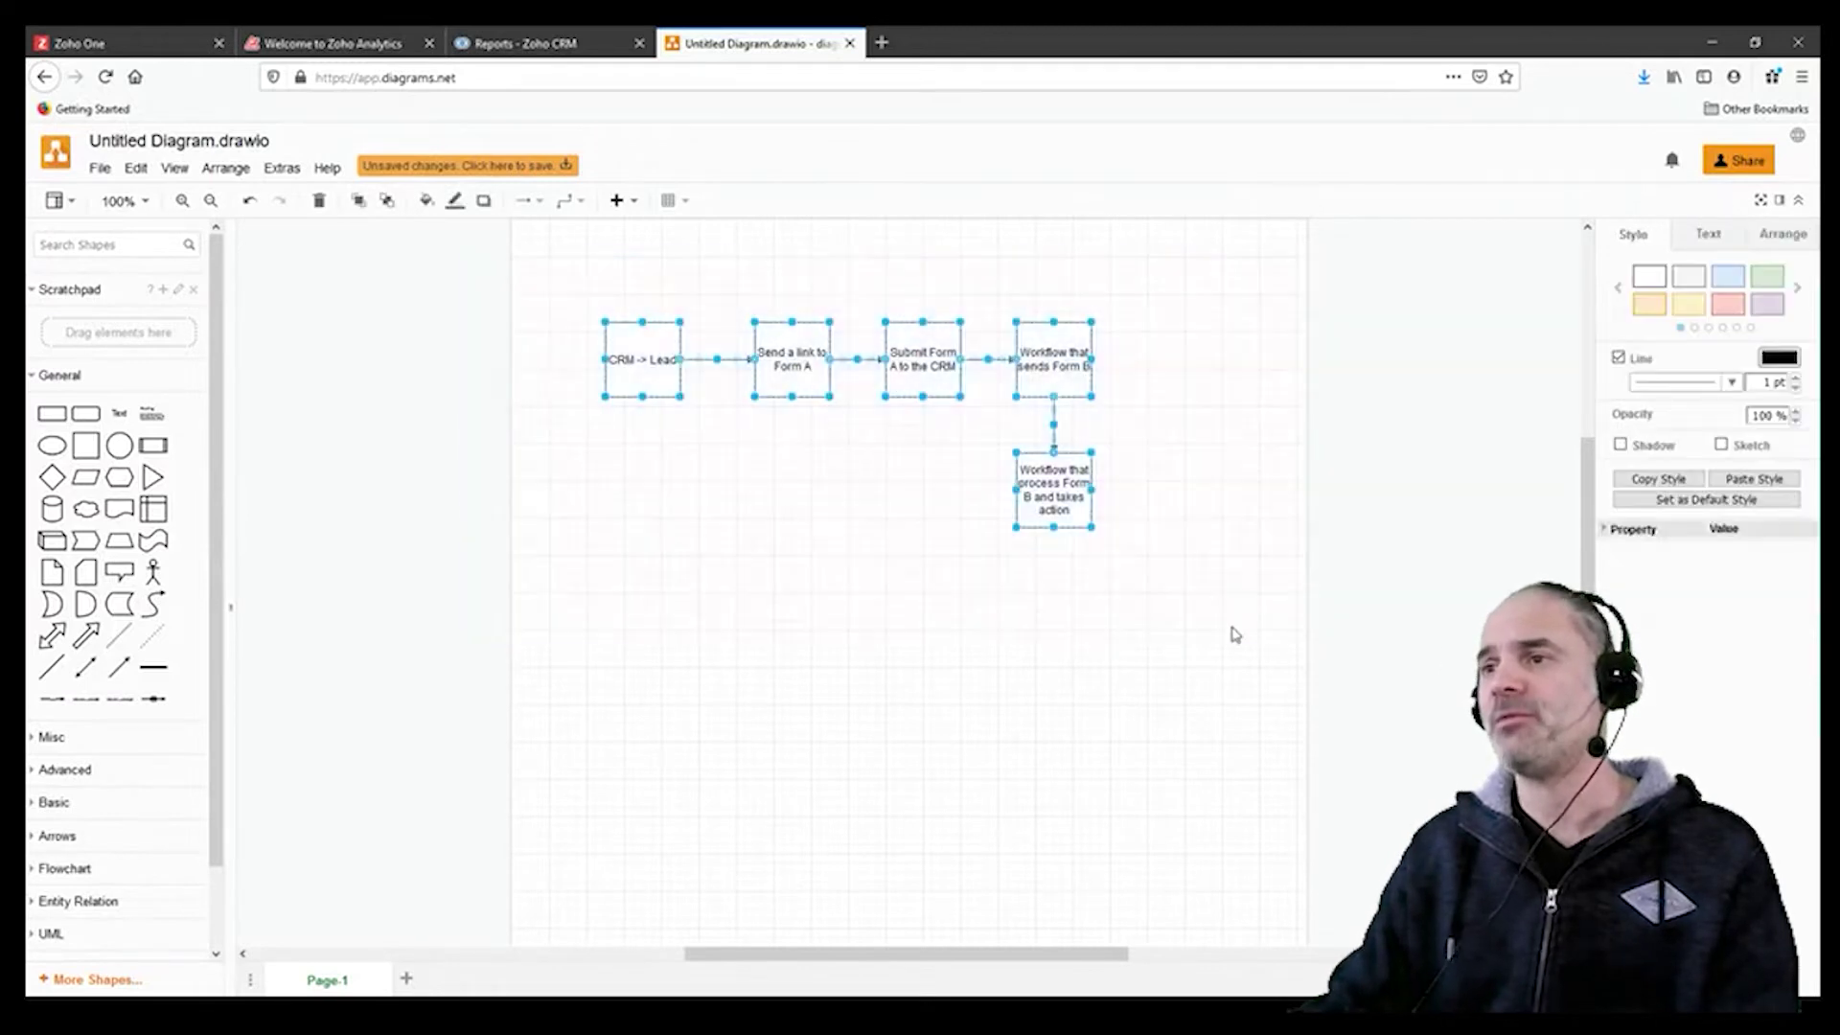
left_click(1206, 618)
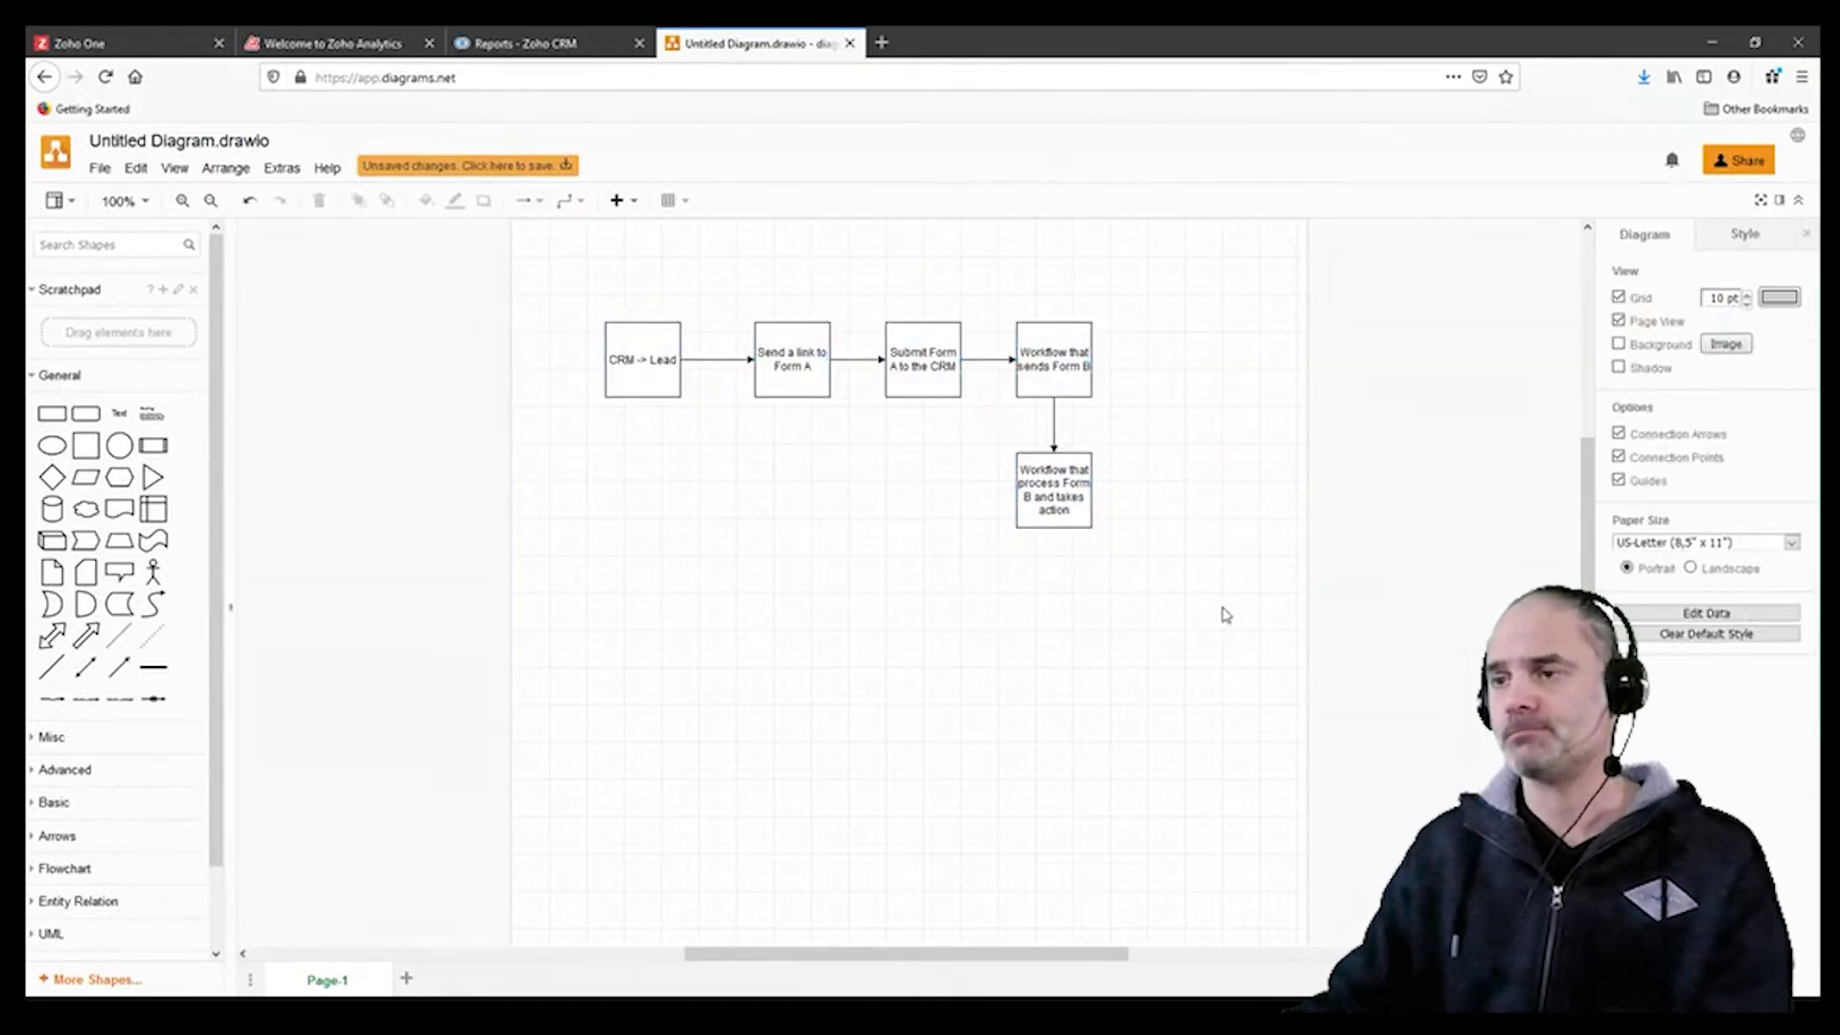
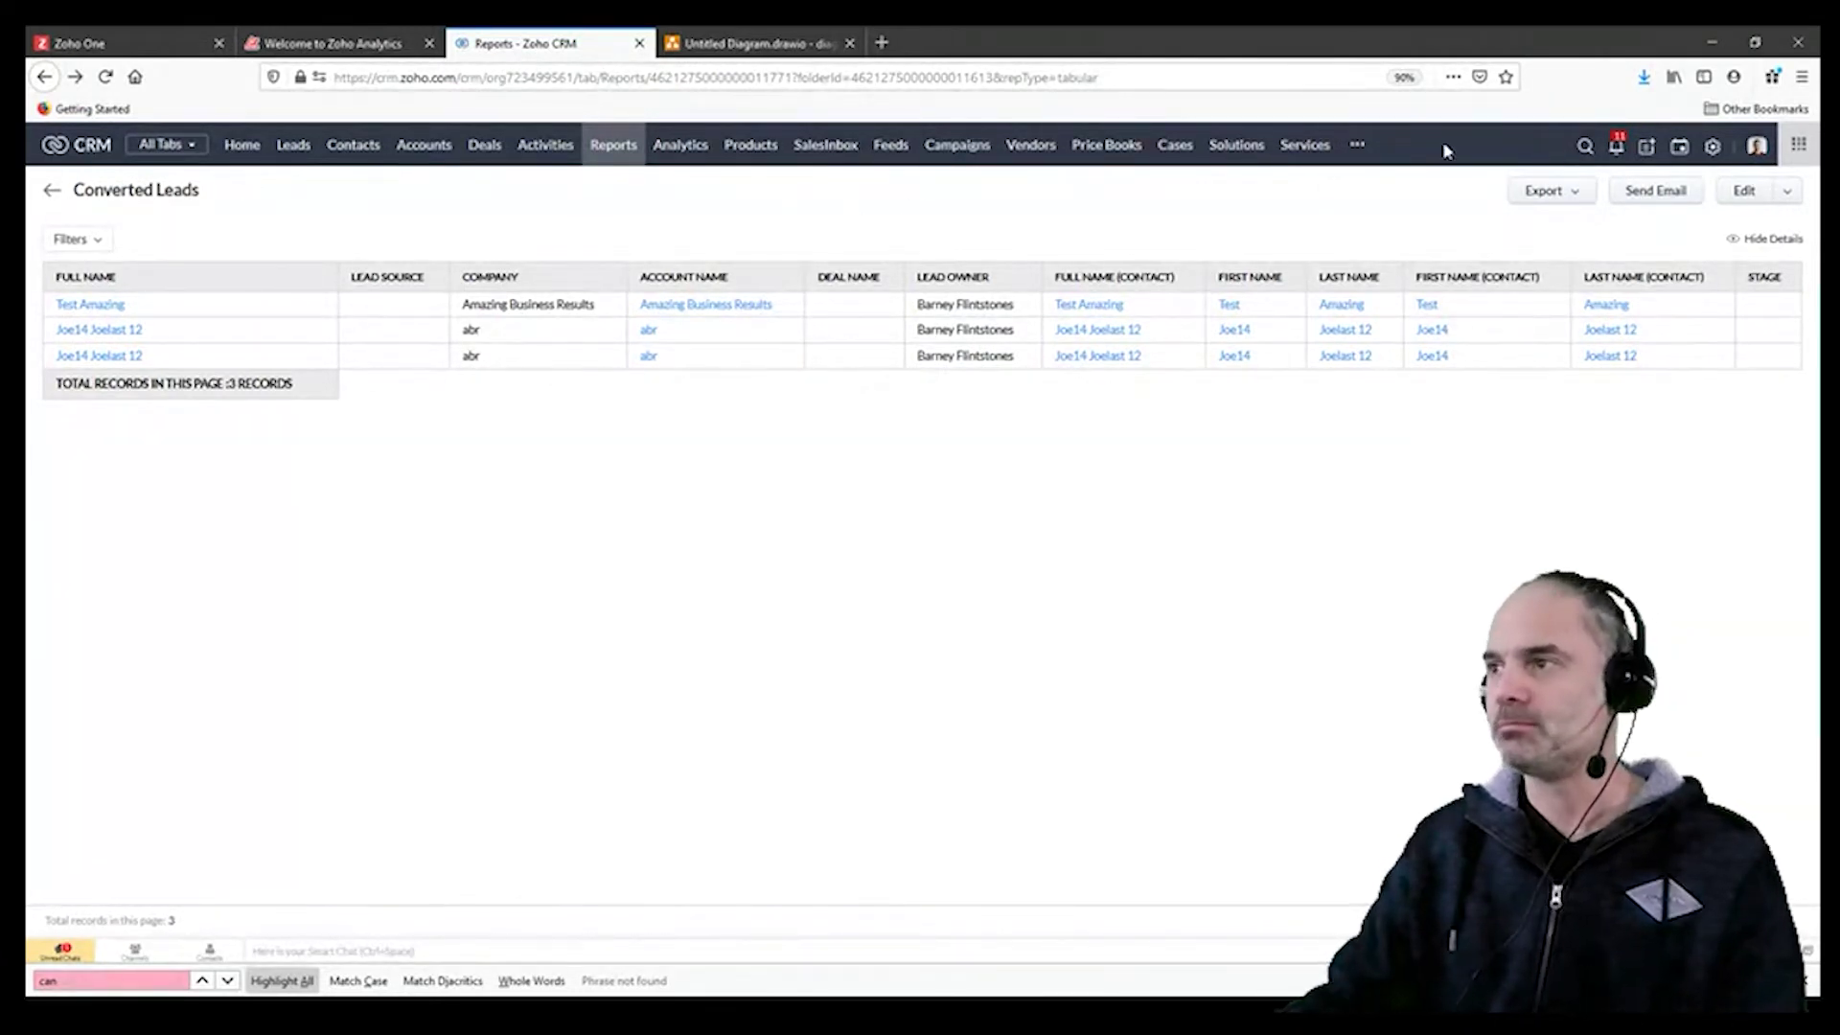
Step: Start a new custom module in the CRM setup, using "Dont call list" as both its plural and singular name
left_click(1712, 146)
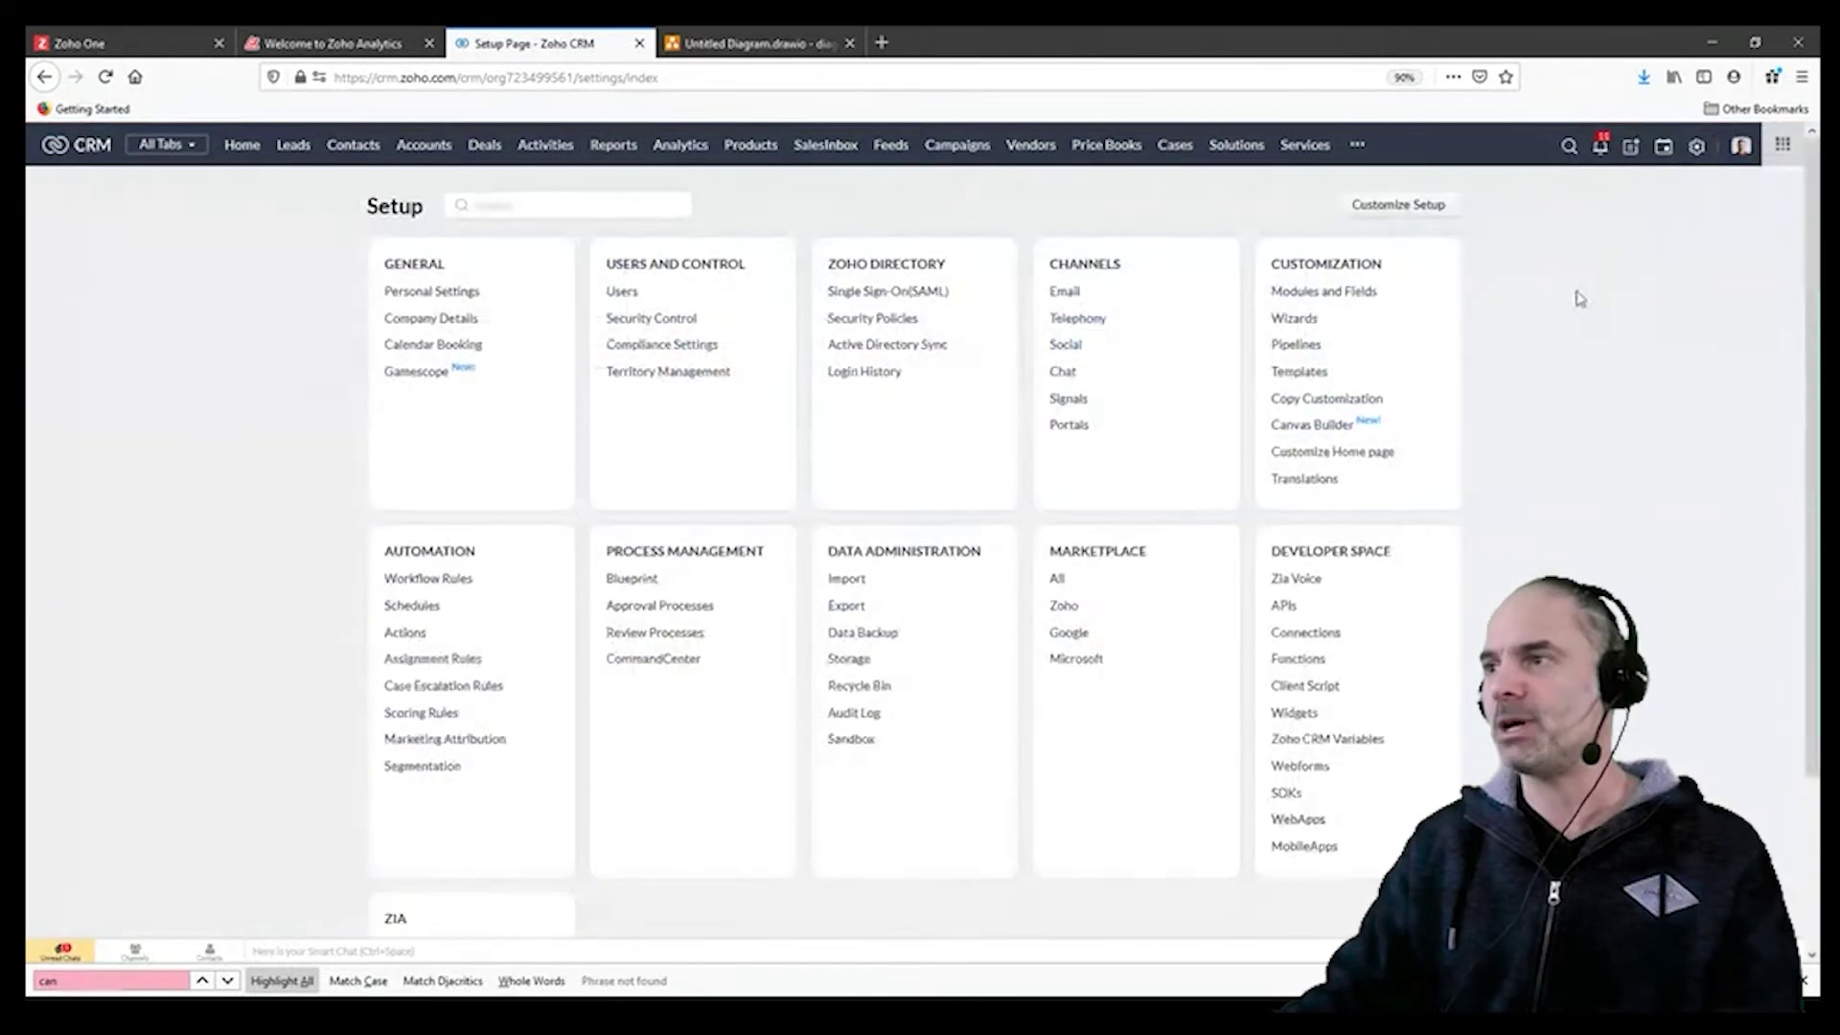
left_click(1338, 299)
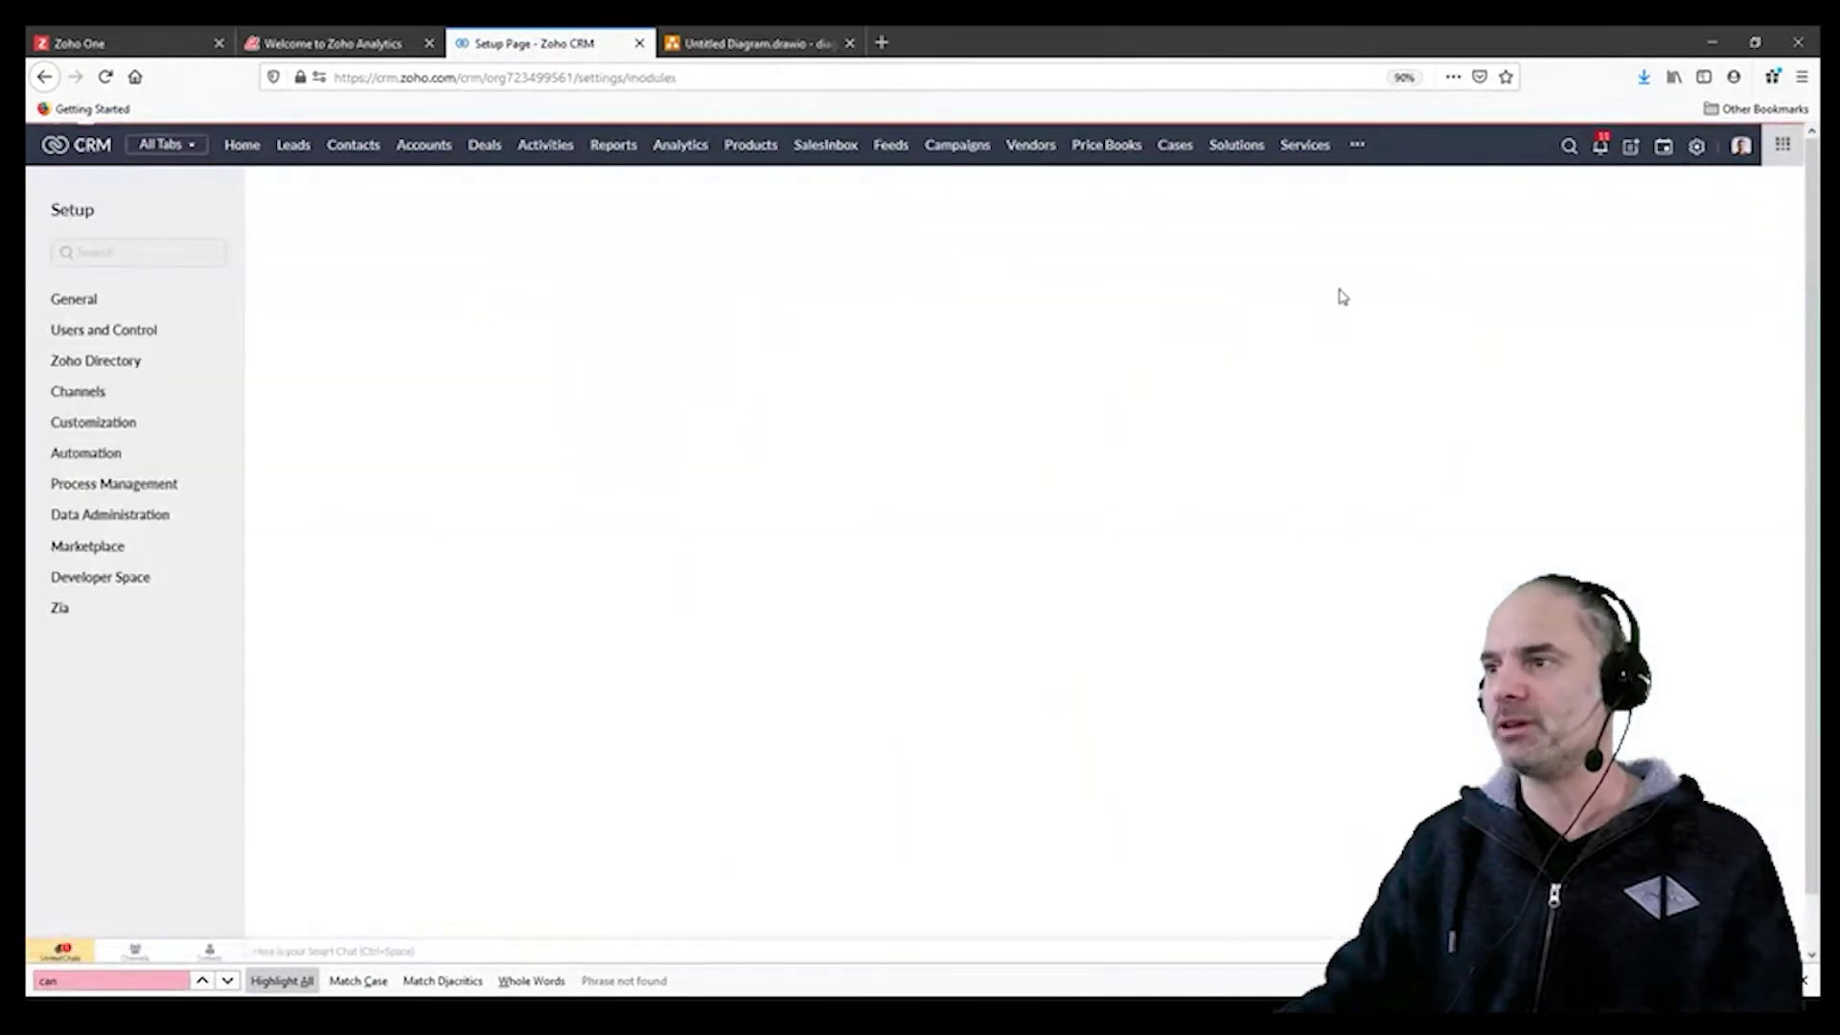
left_click(1718, 267)
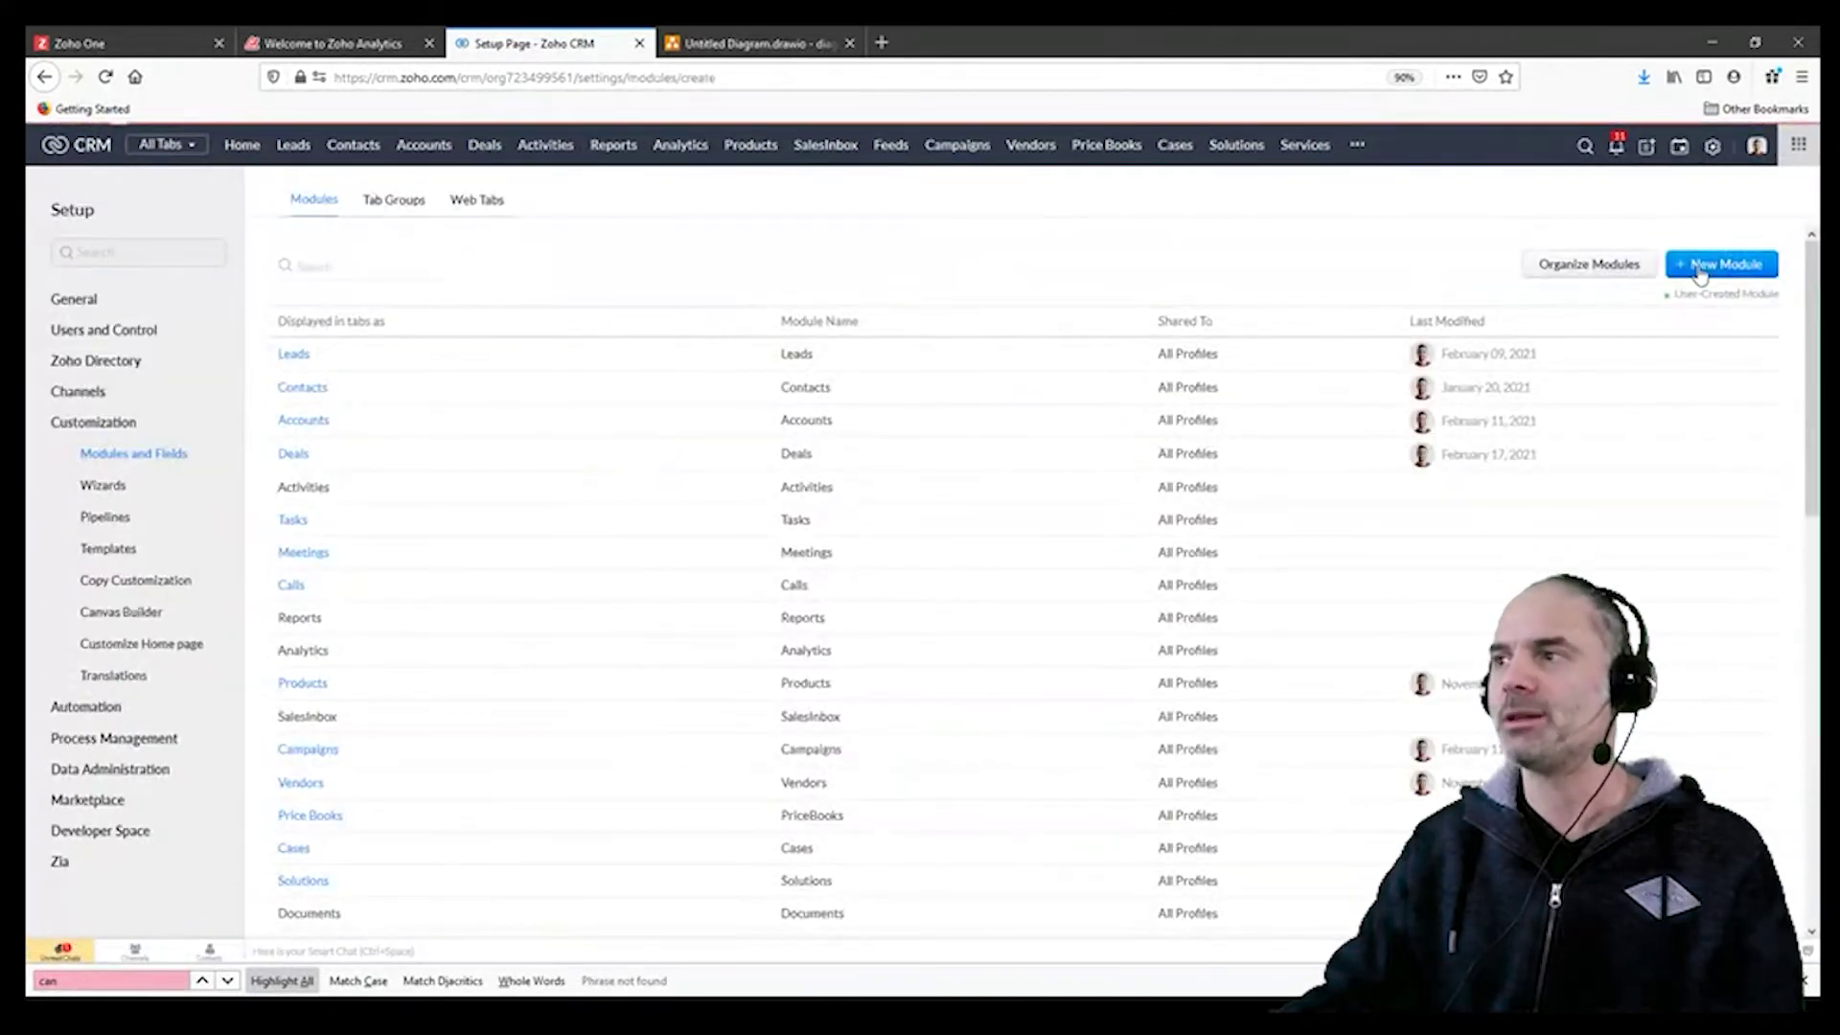
left_click(135, 148)
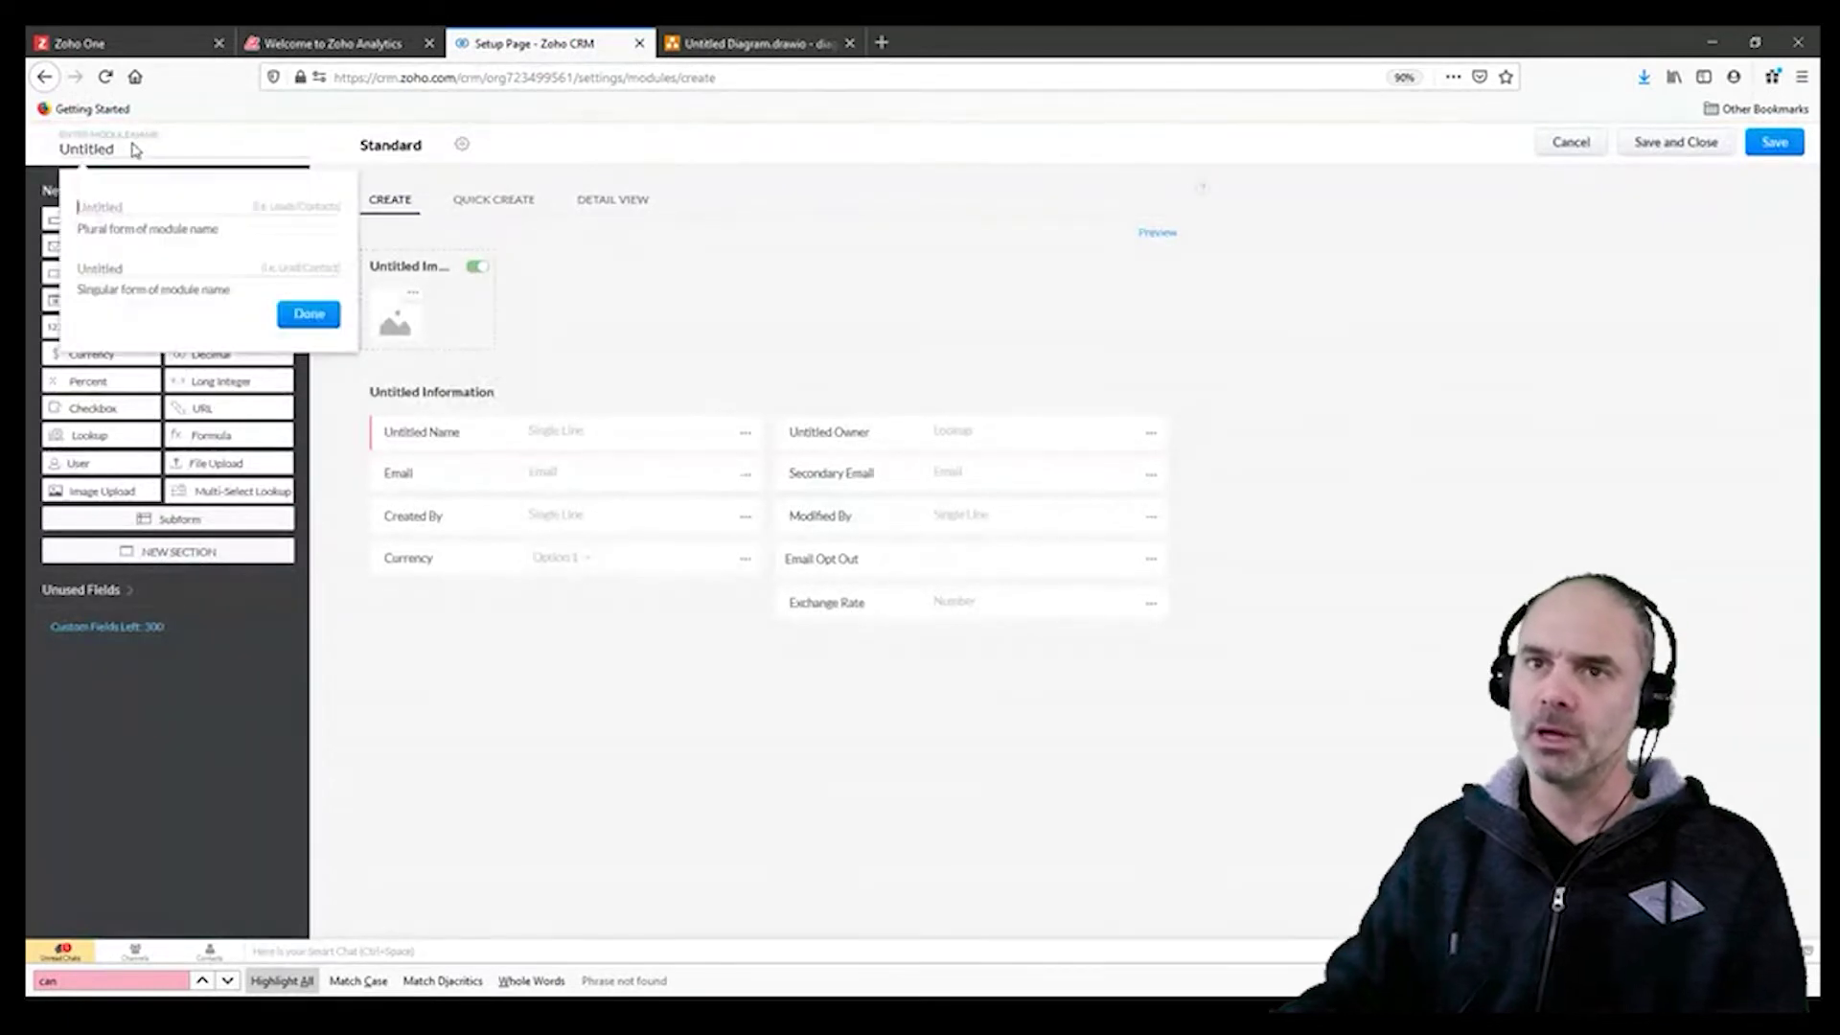
type("Dont call list")
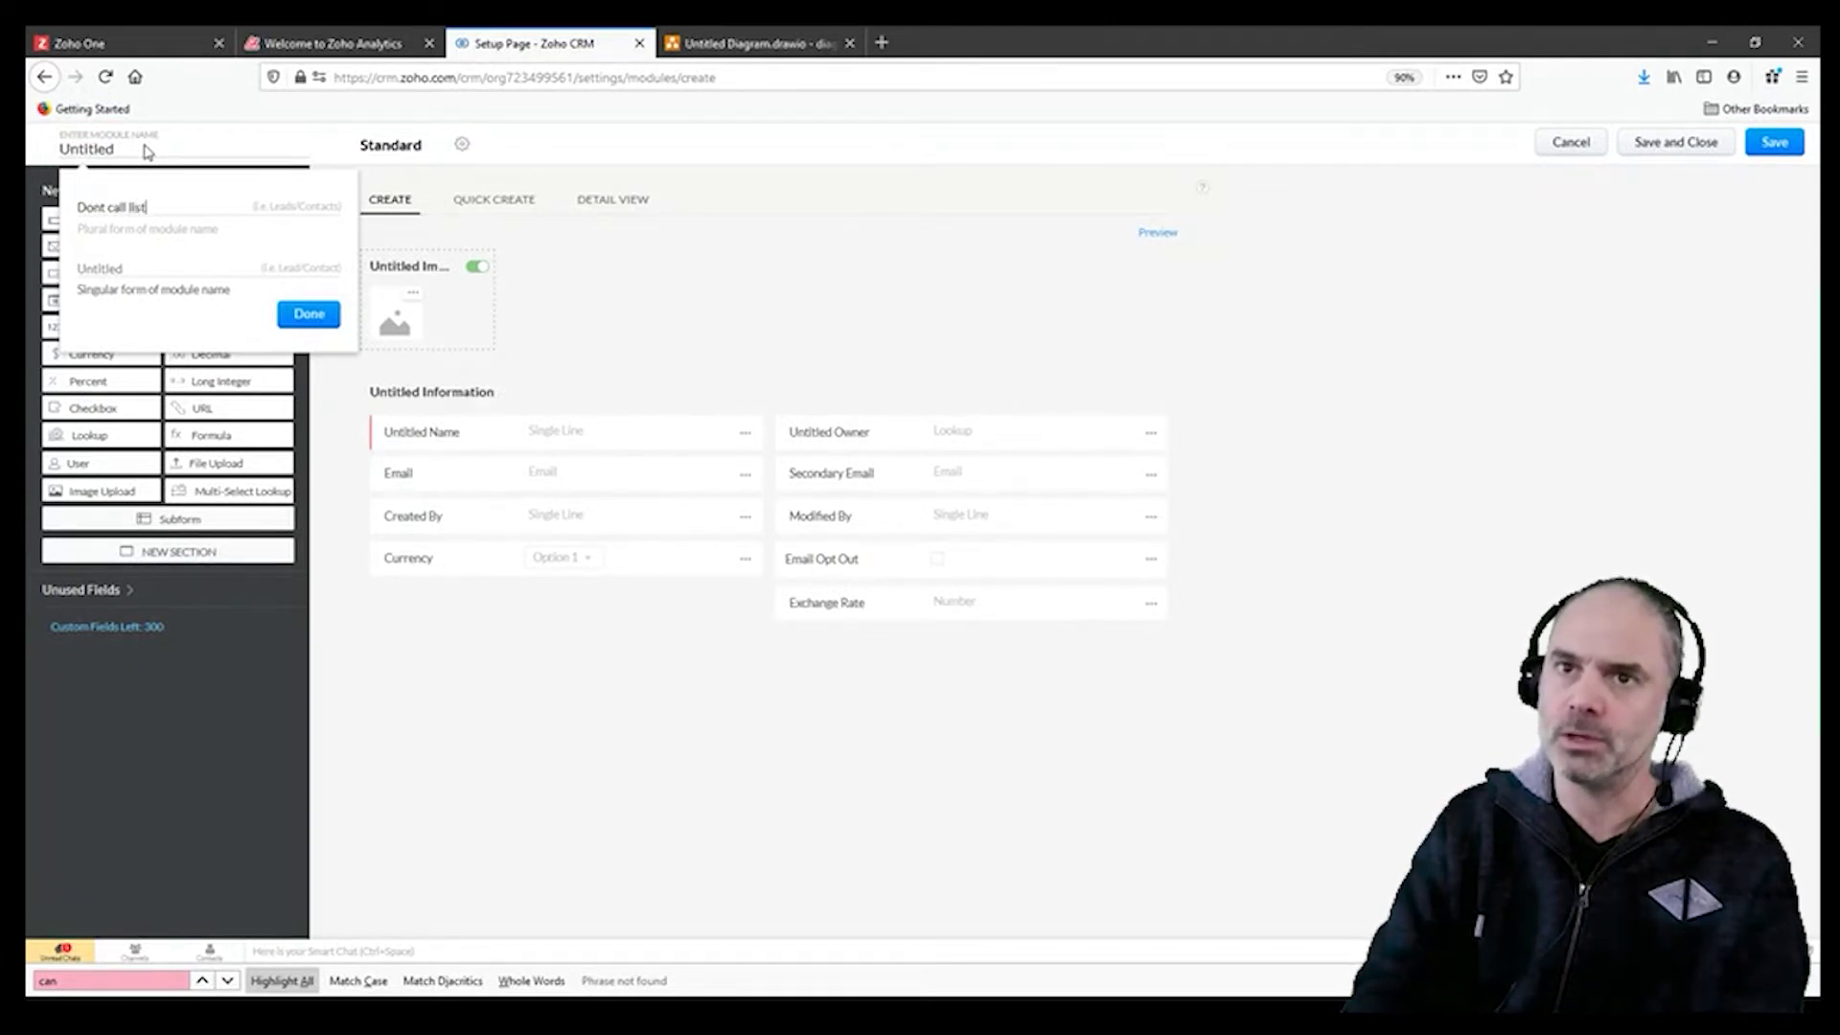
key("Tab")
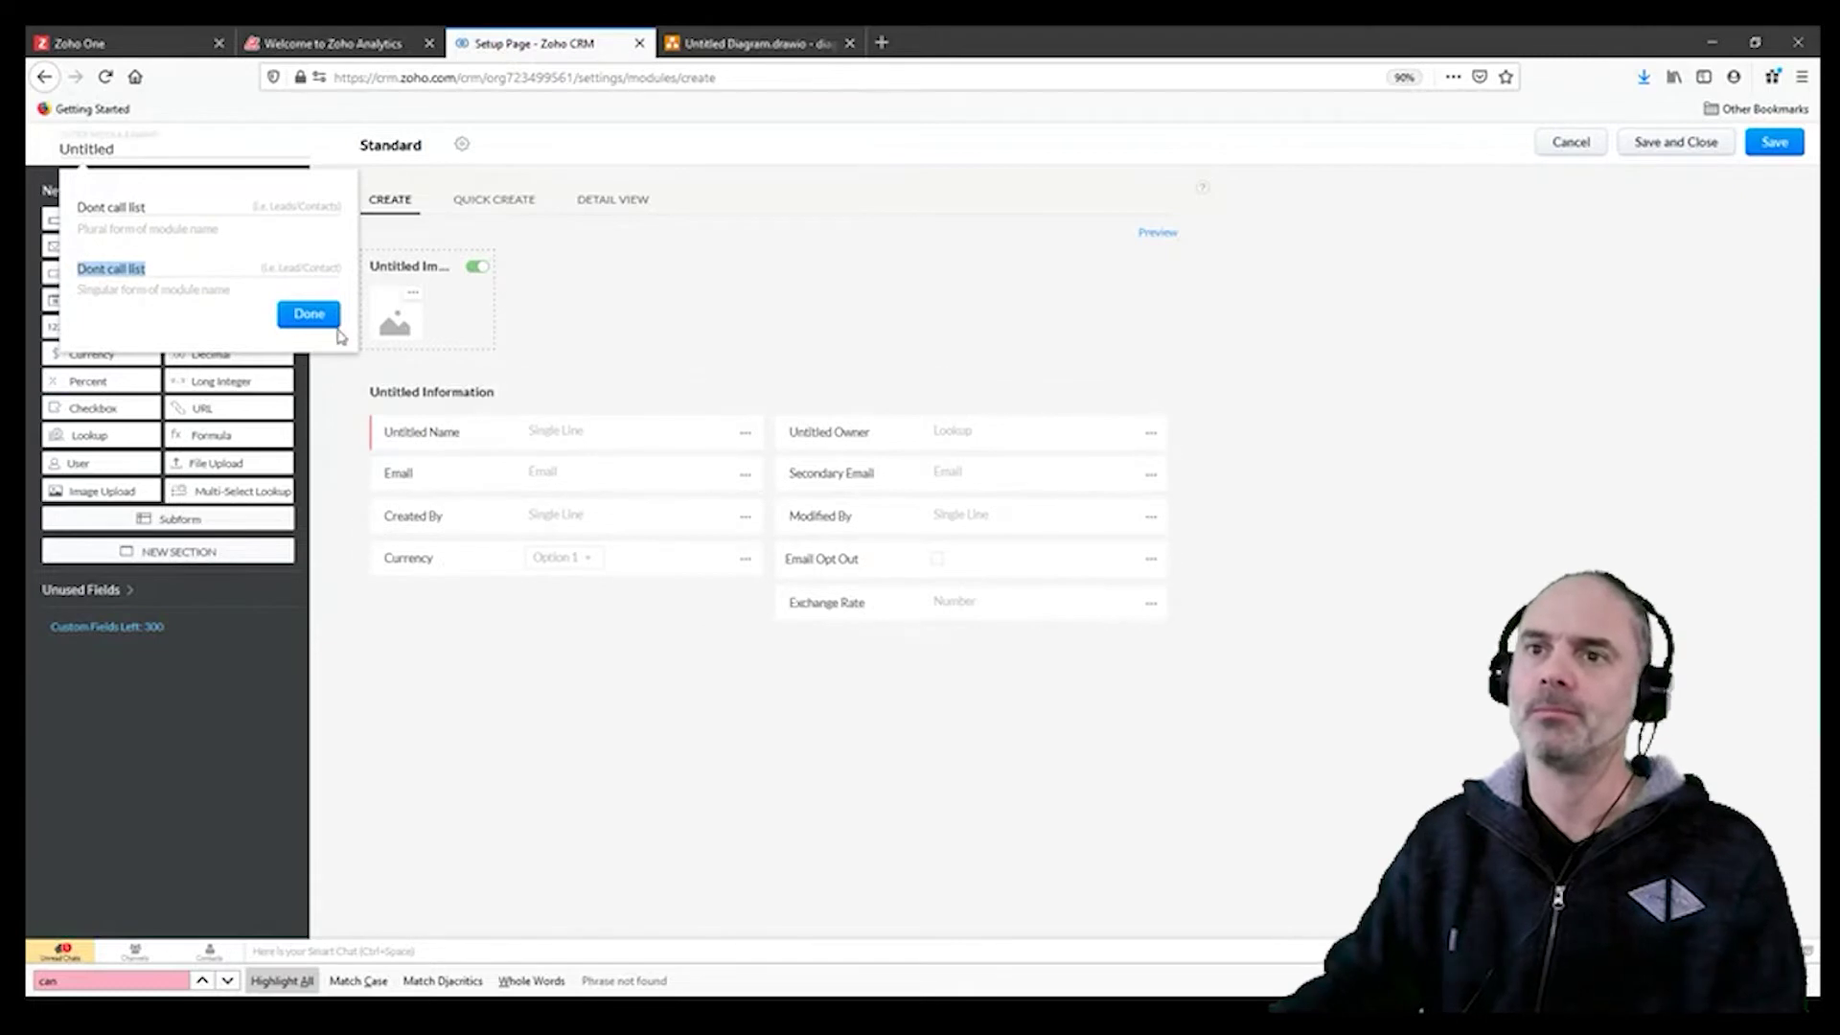
key("Return")
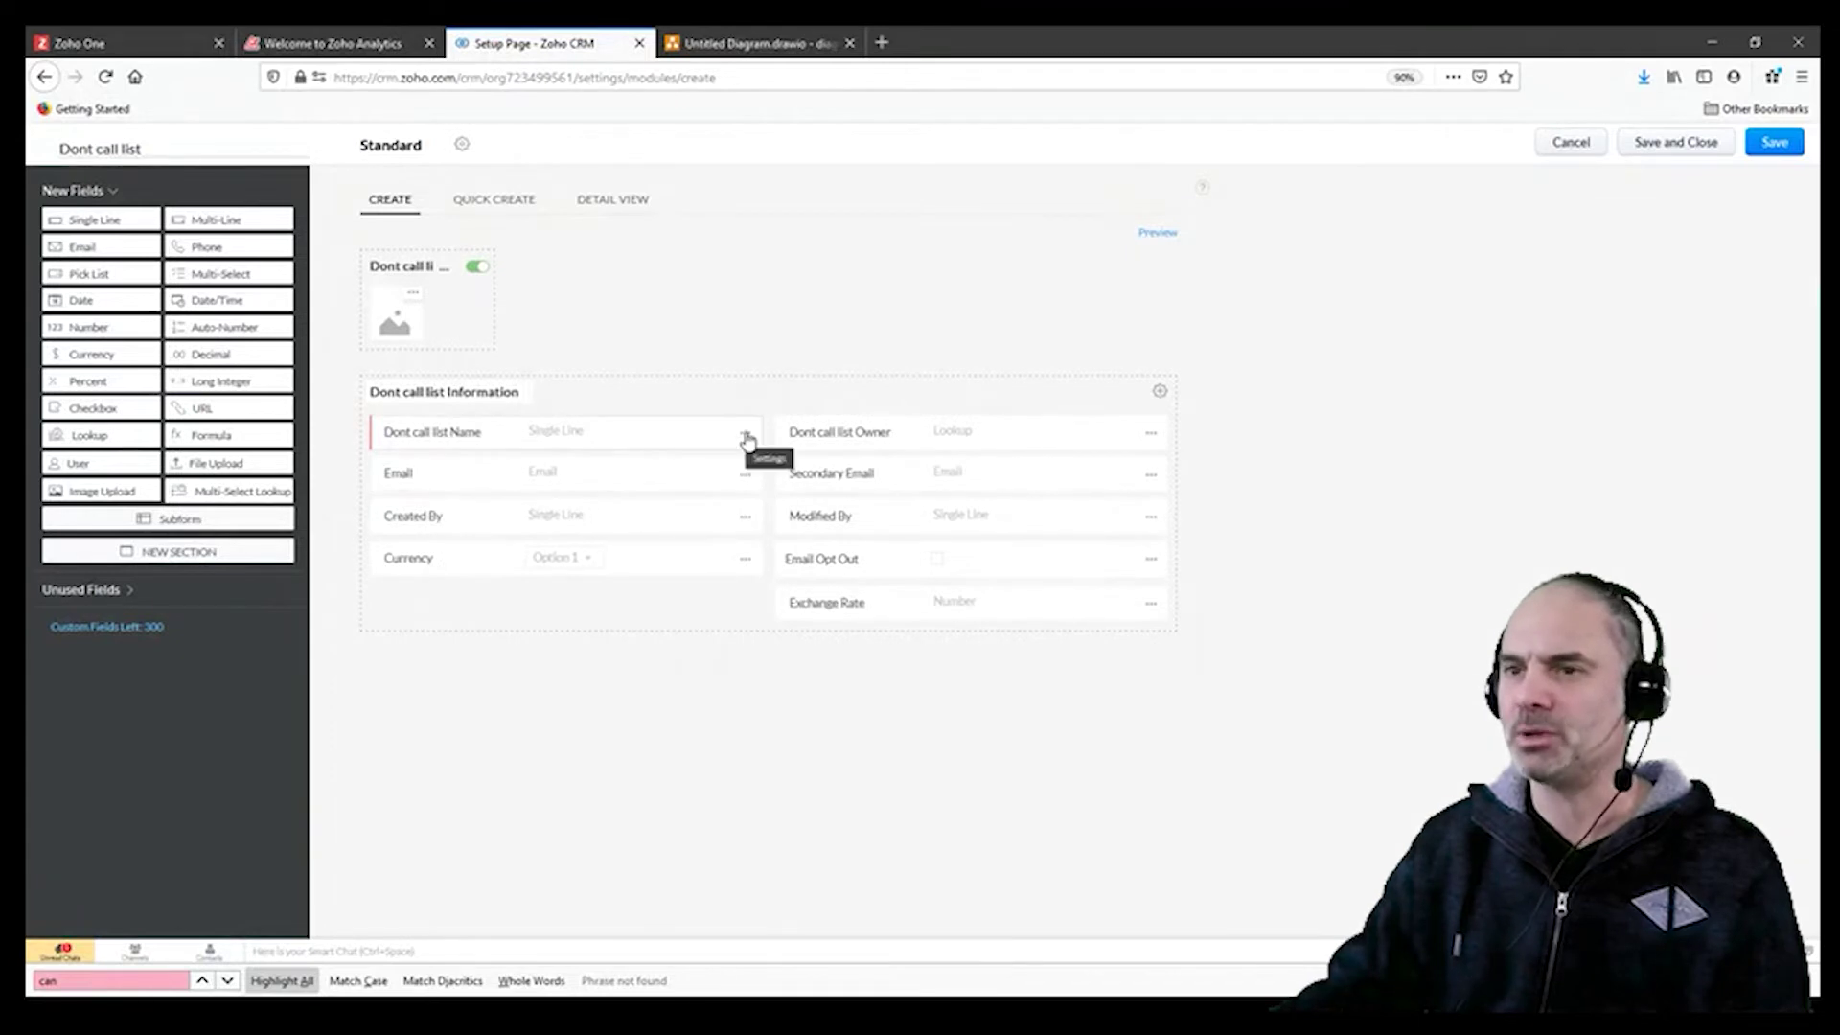
Step: Remove the Email field from the "Dont call list" module's layout
left_click(746, 473)
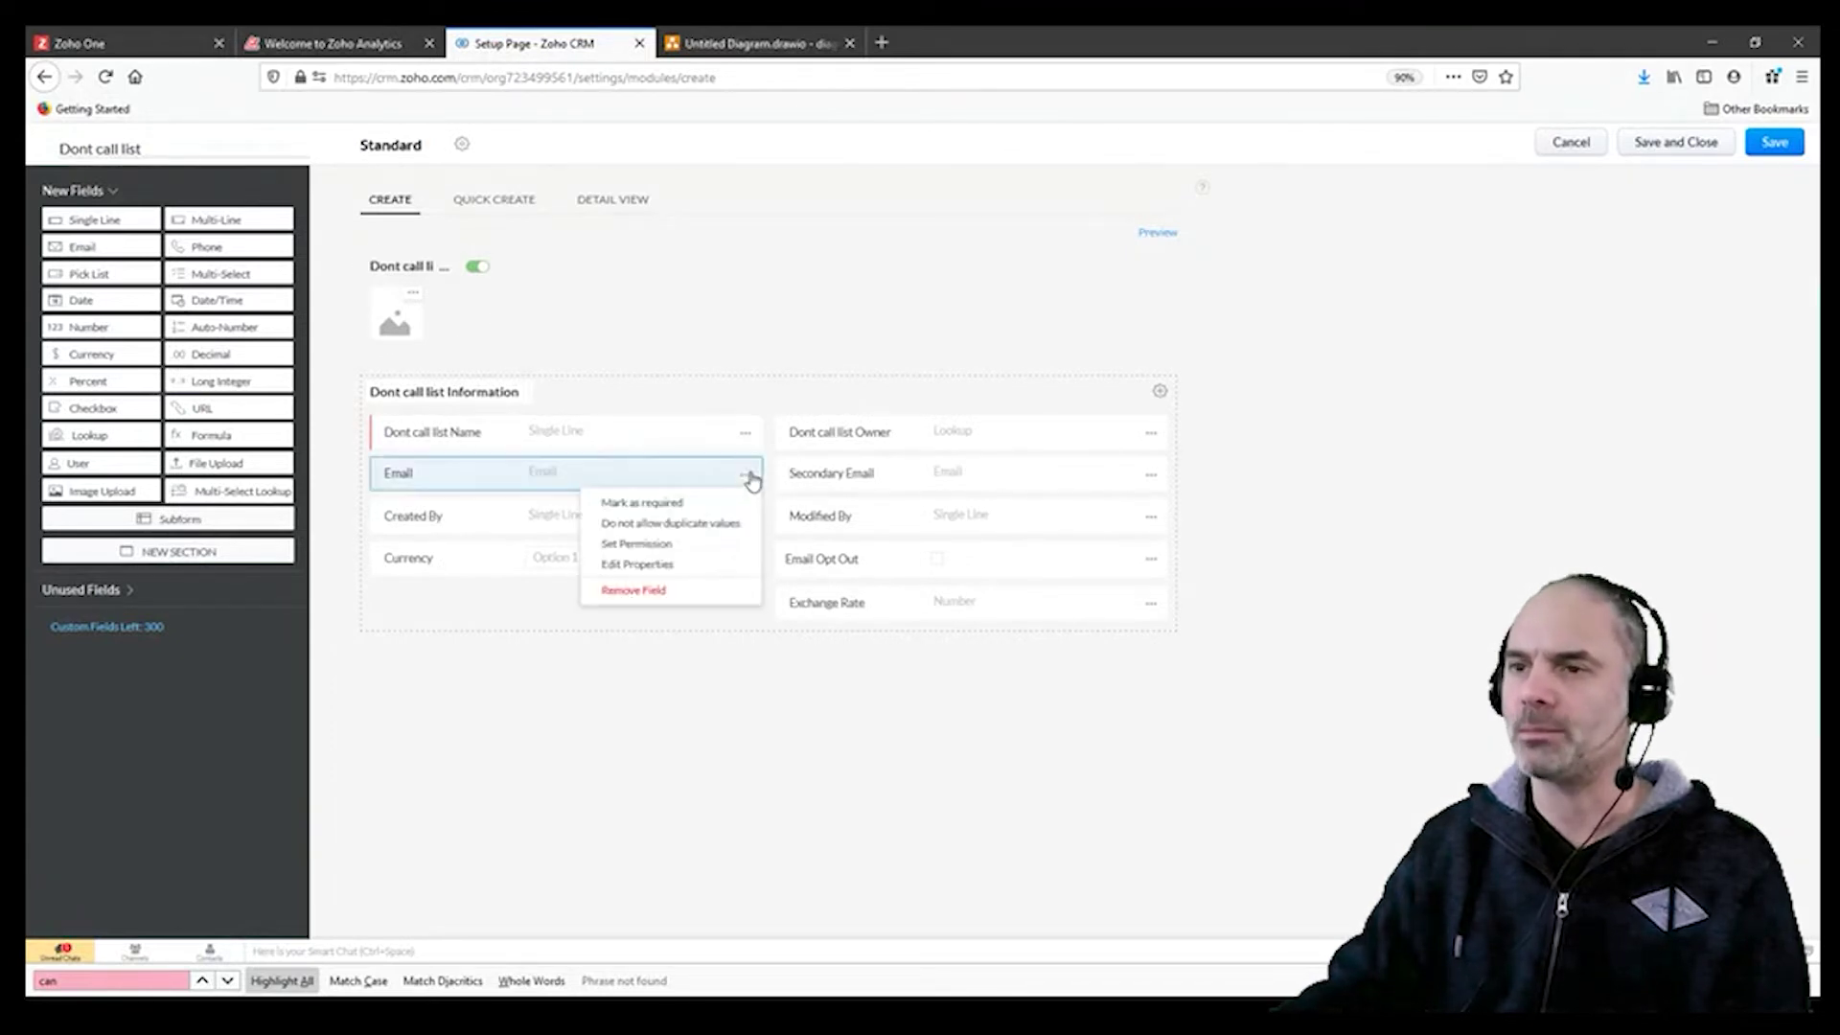
left_click(671, 590)
left_click(968, 602)
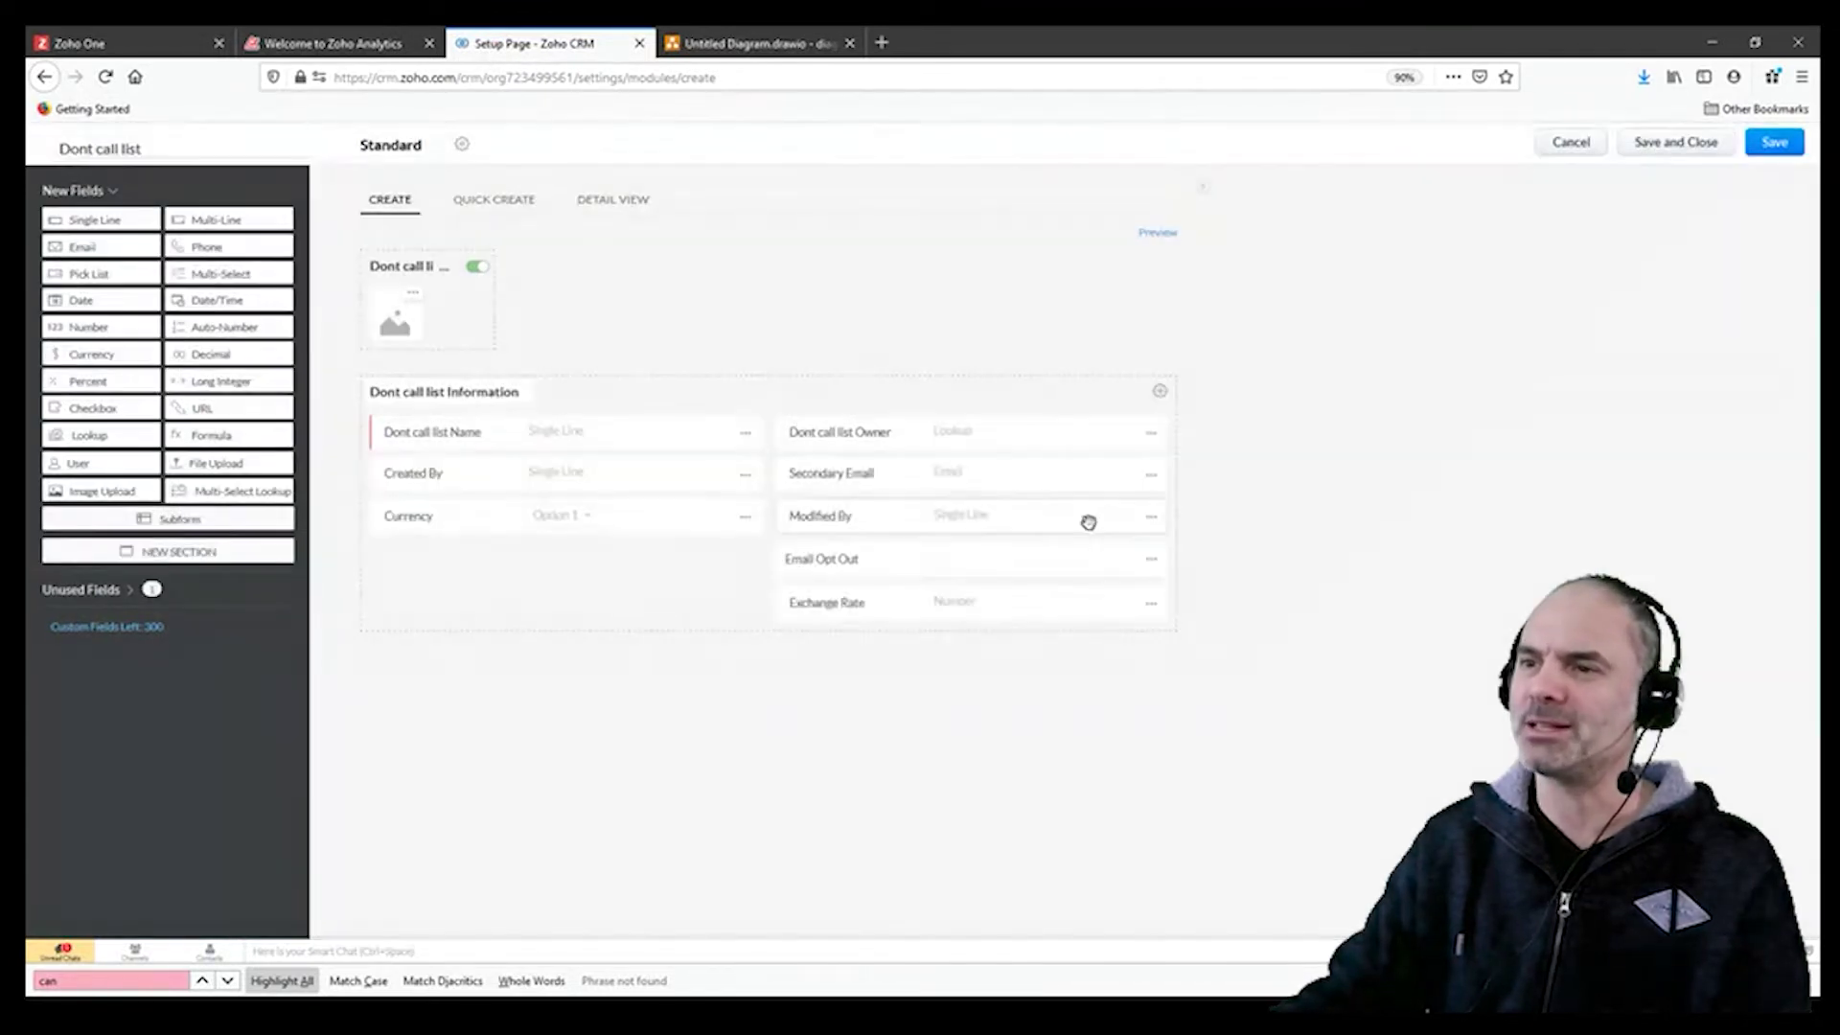
Step: Rename the "Dont call list Name" field as "Phone Number"
left_click(747, 436)
left_click(697, 481)
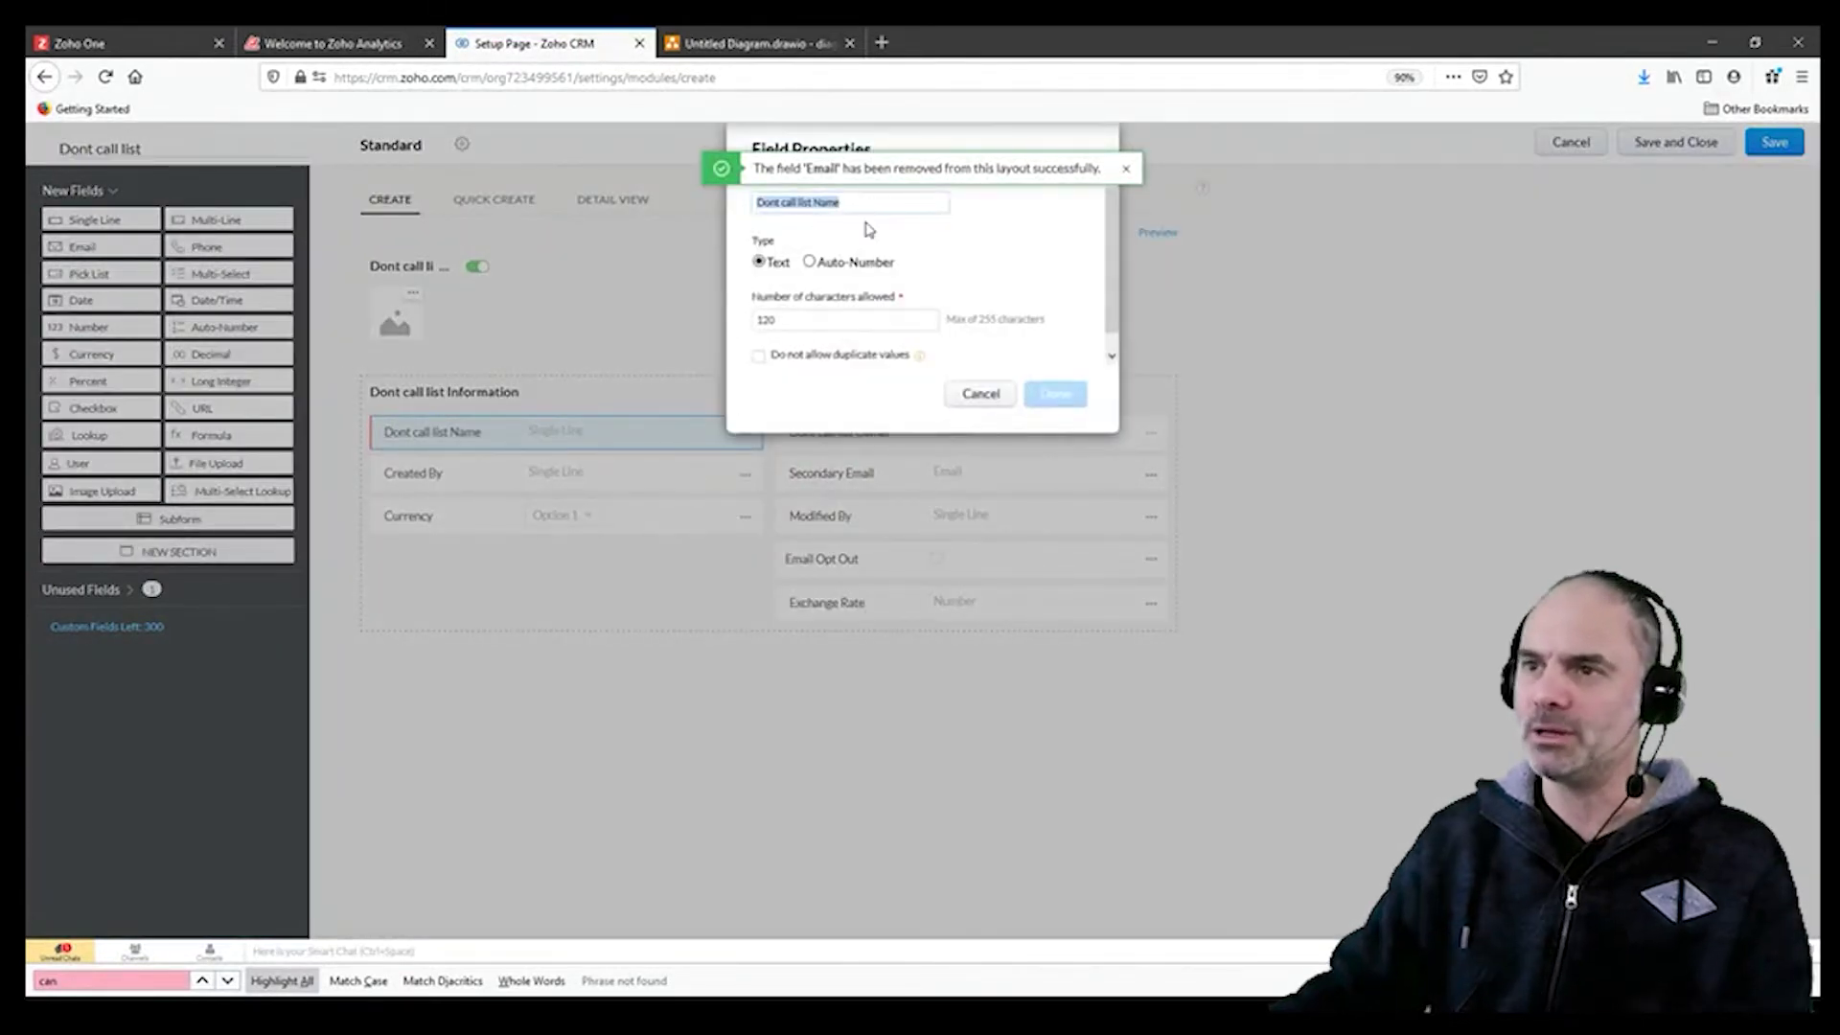
type("Phone Number")
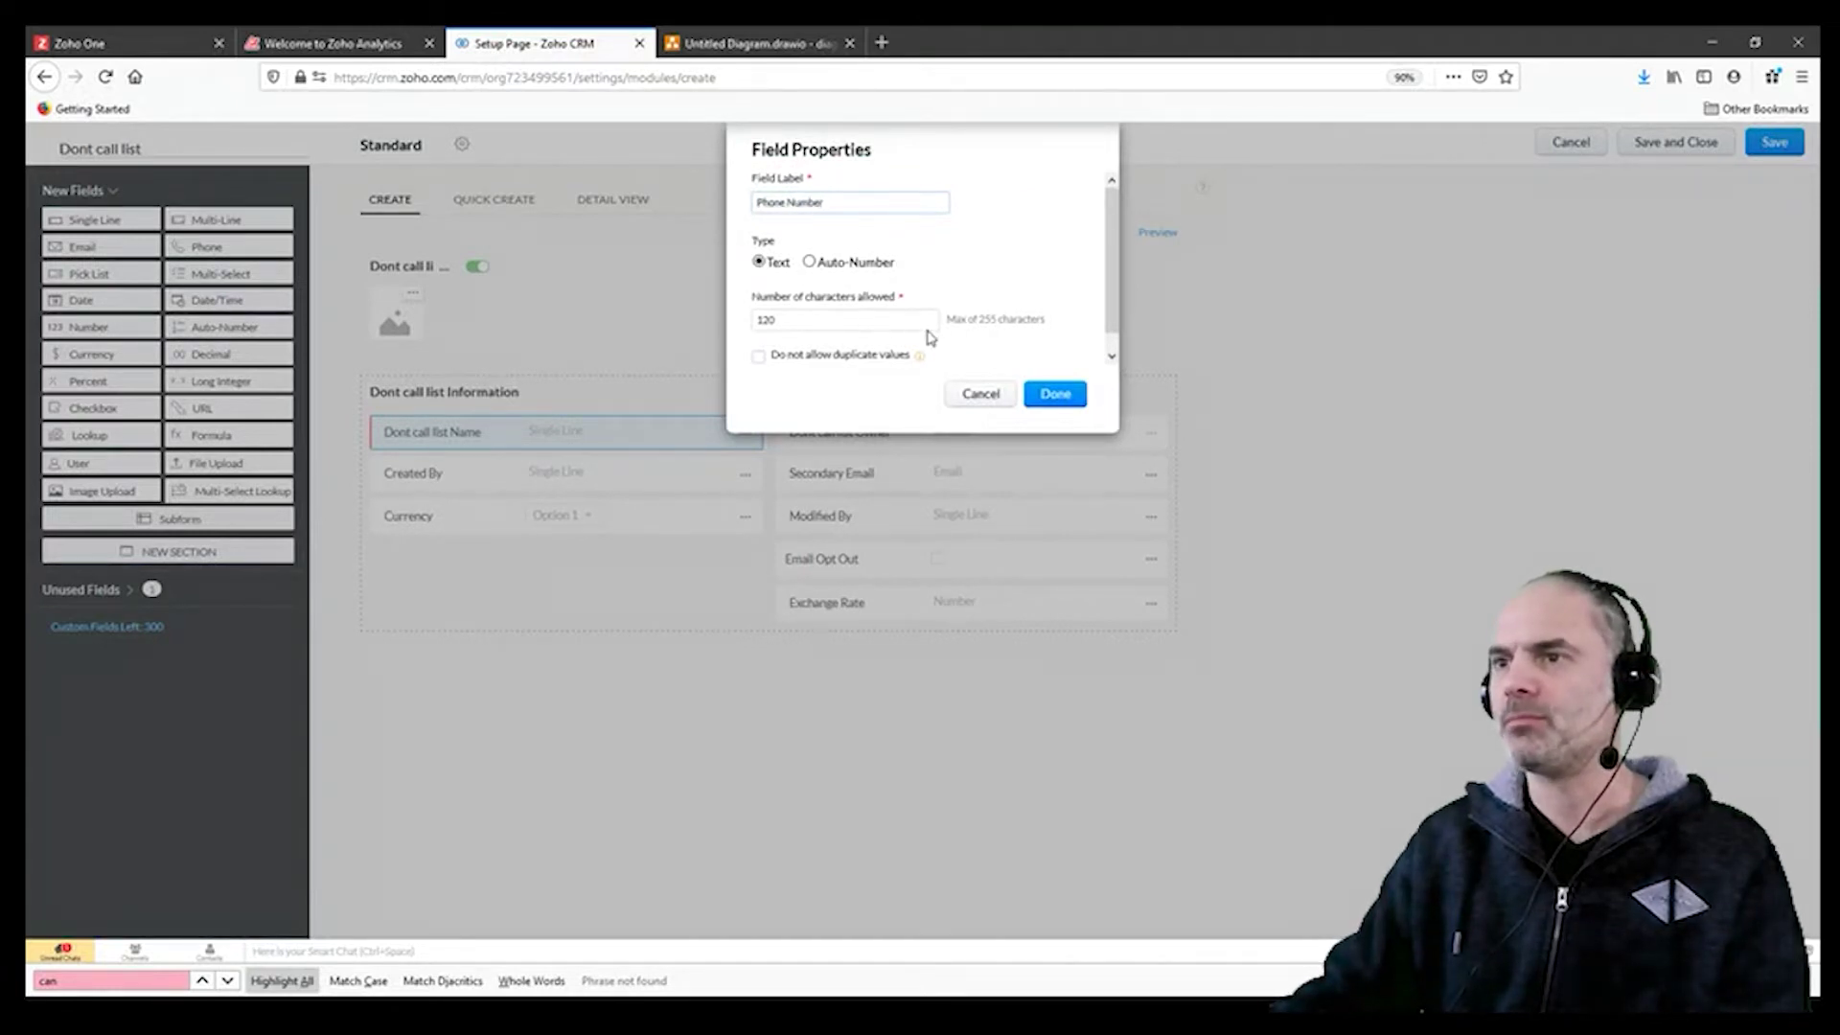
left_click(1059, 394)
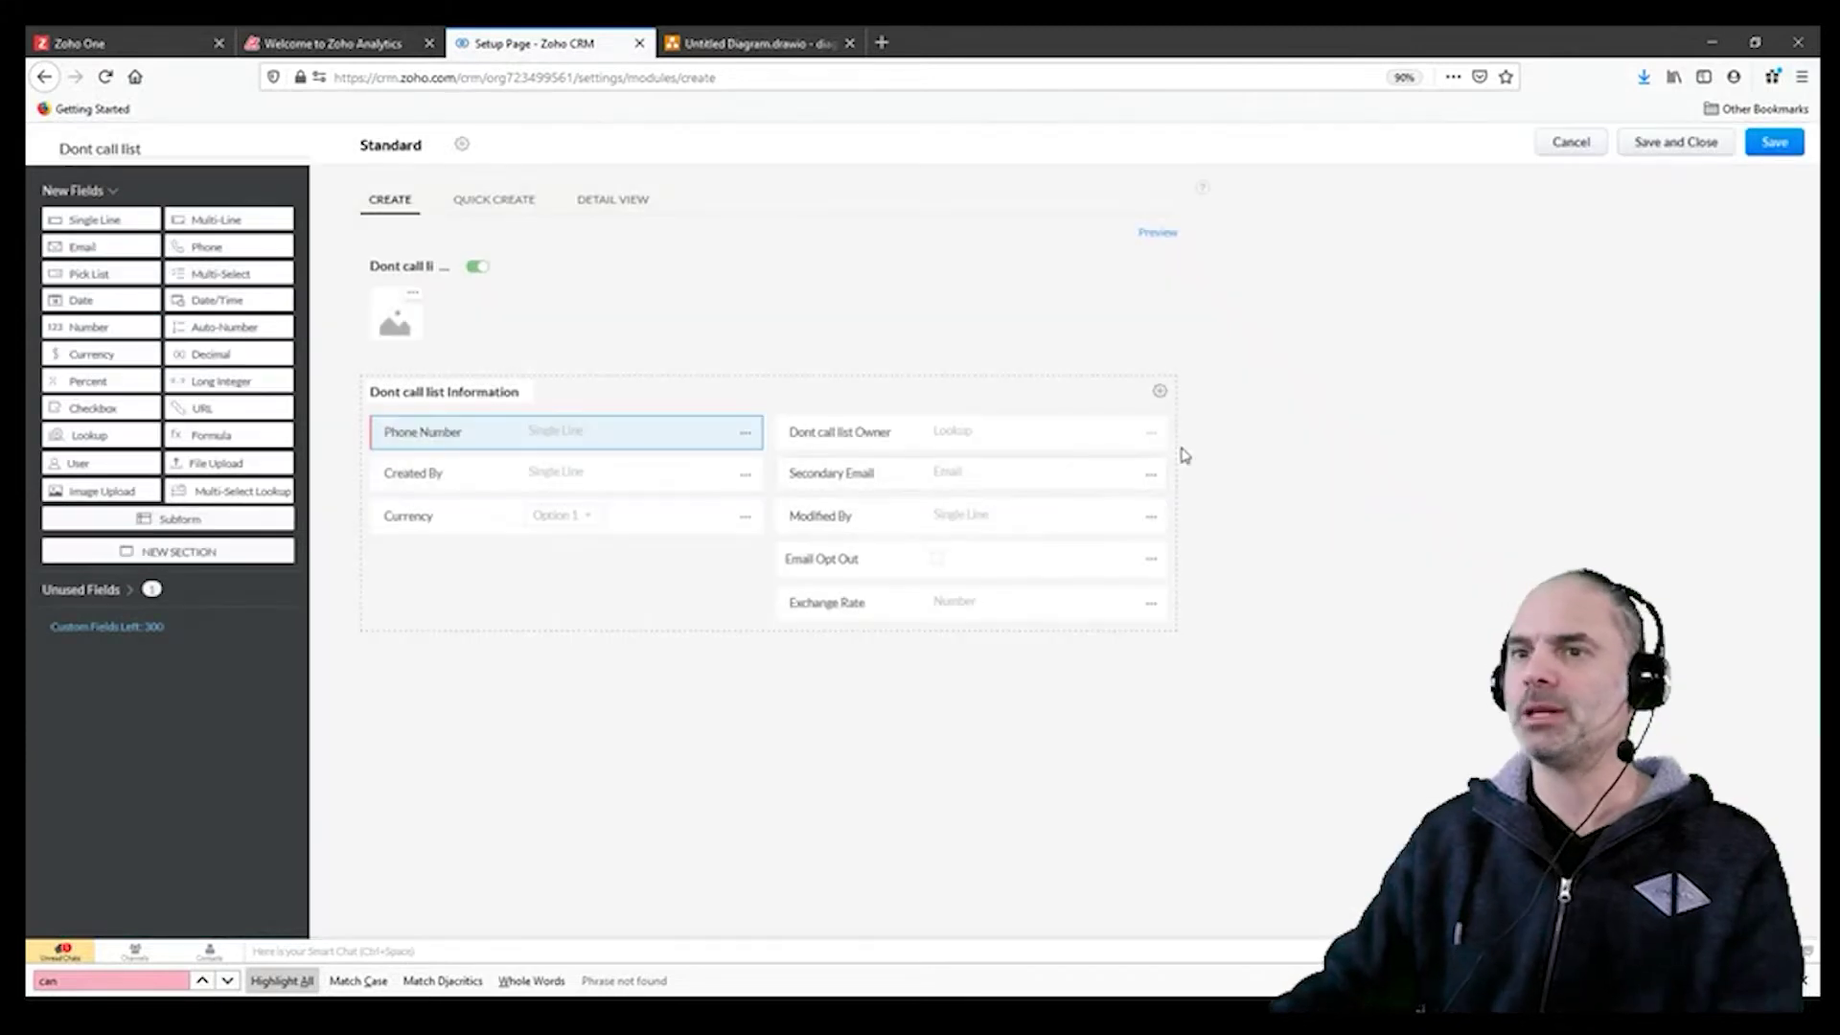
Step: Save the module with access for the Administrator profile and leave the layout editor
left_click(1774, 142)
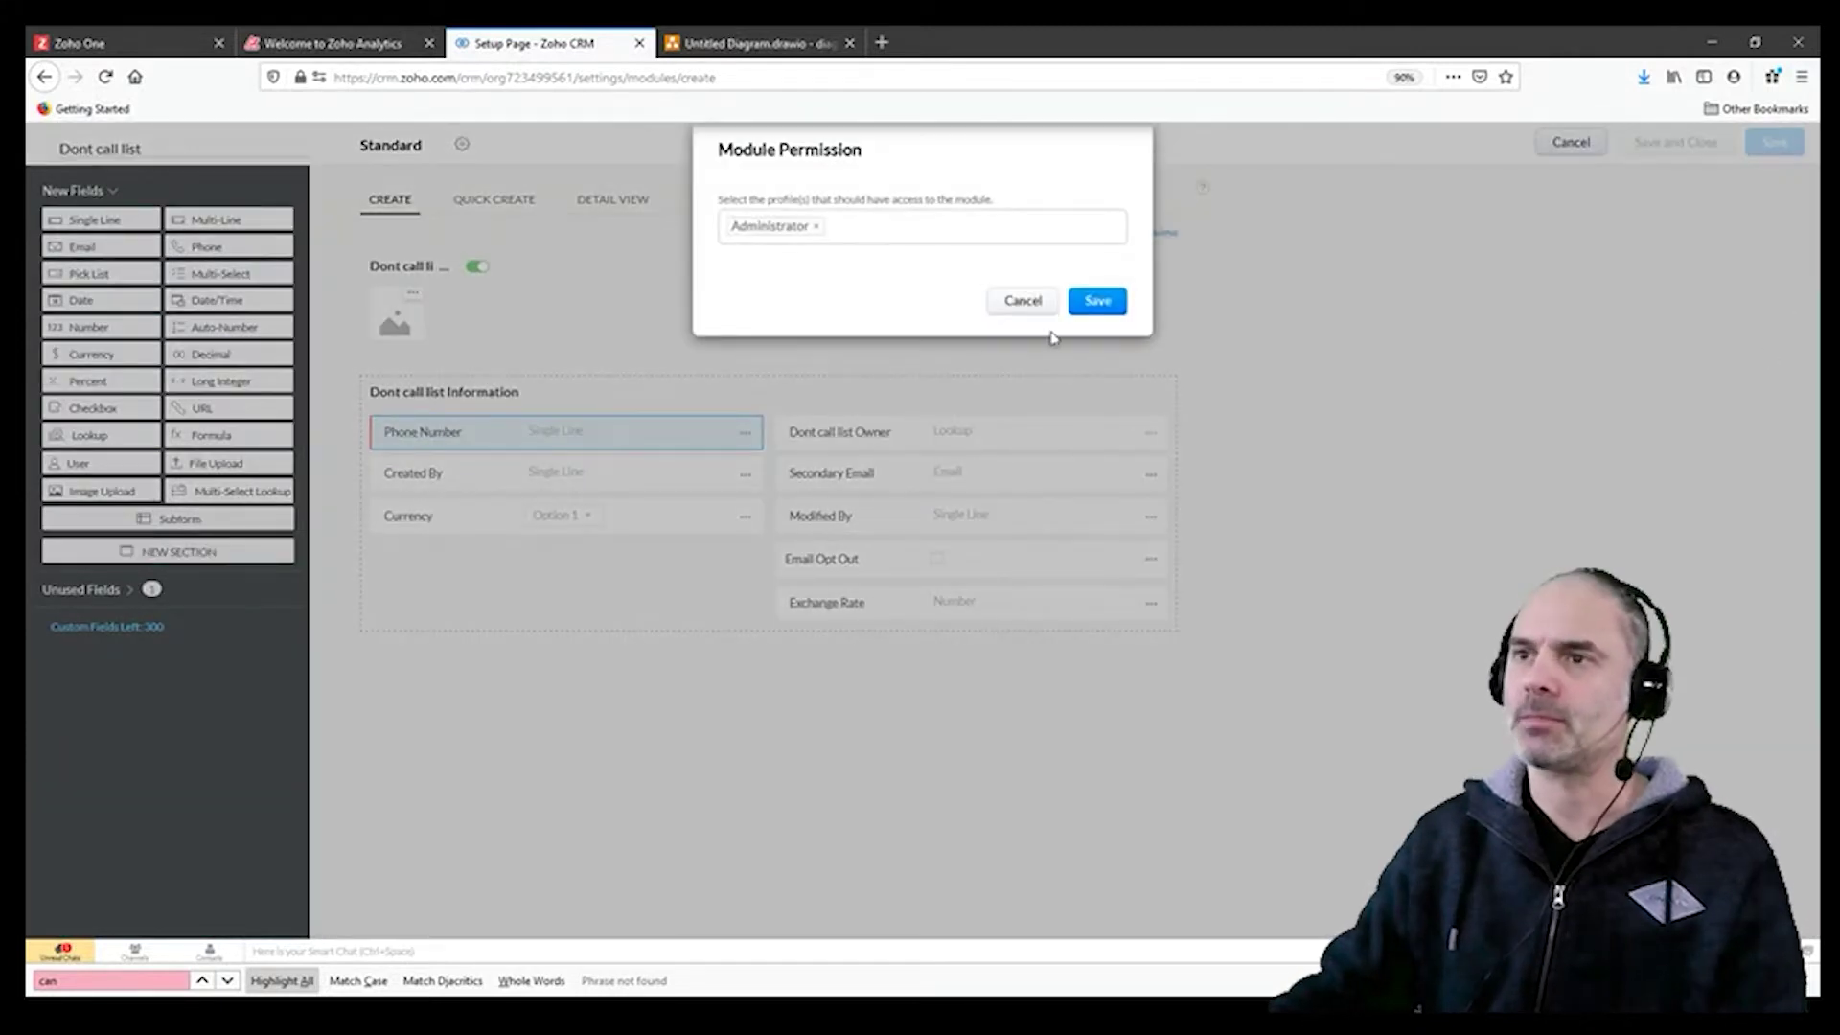
left_click(1097, 301)
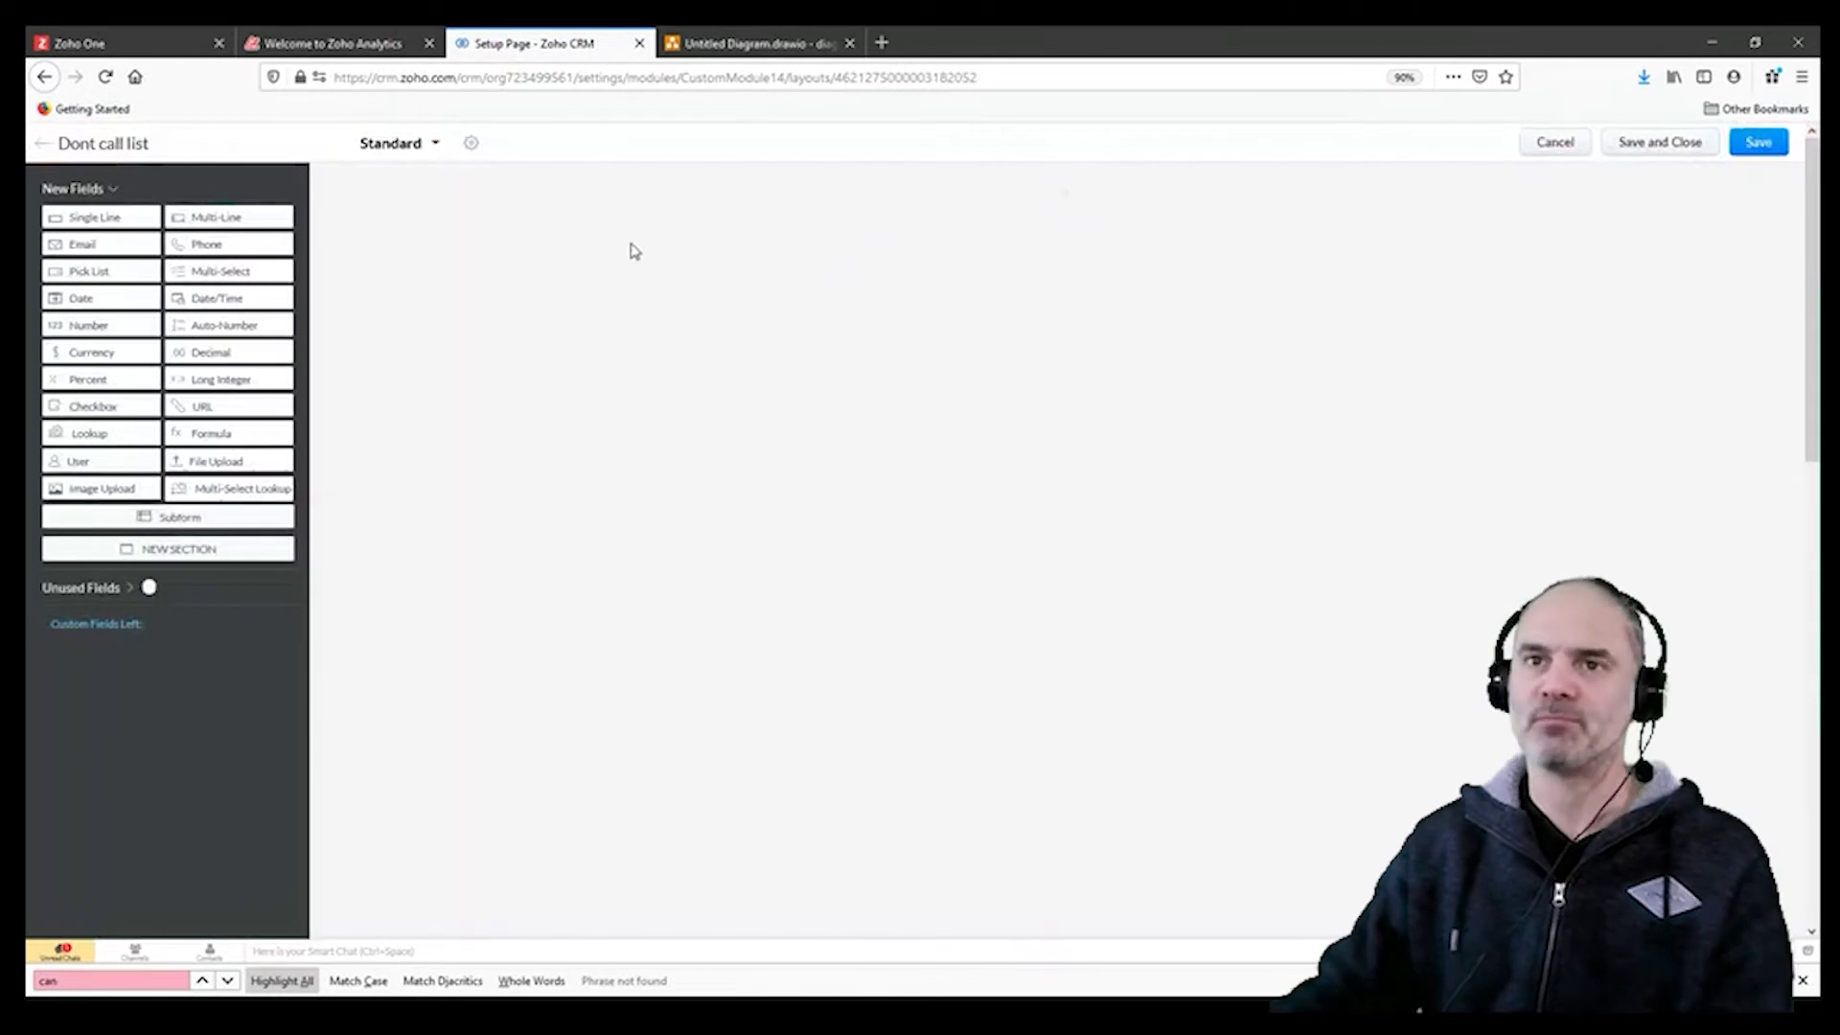
left_click(1571, 142)
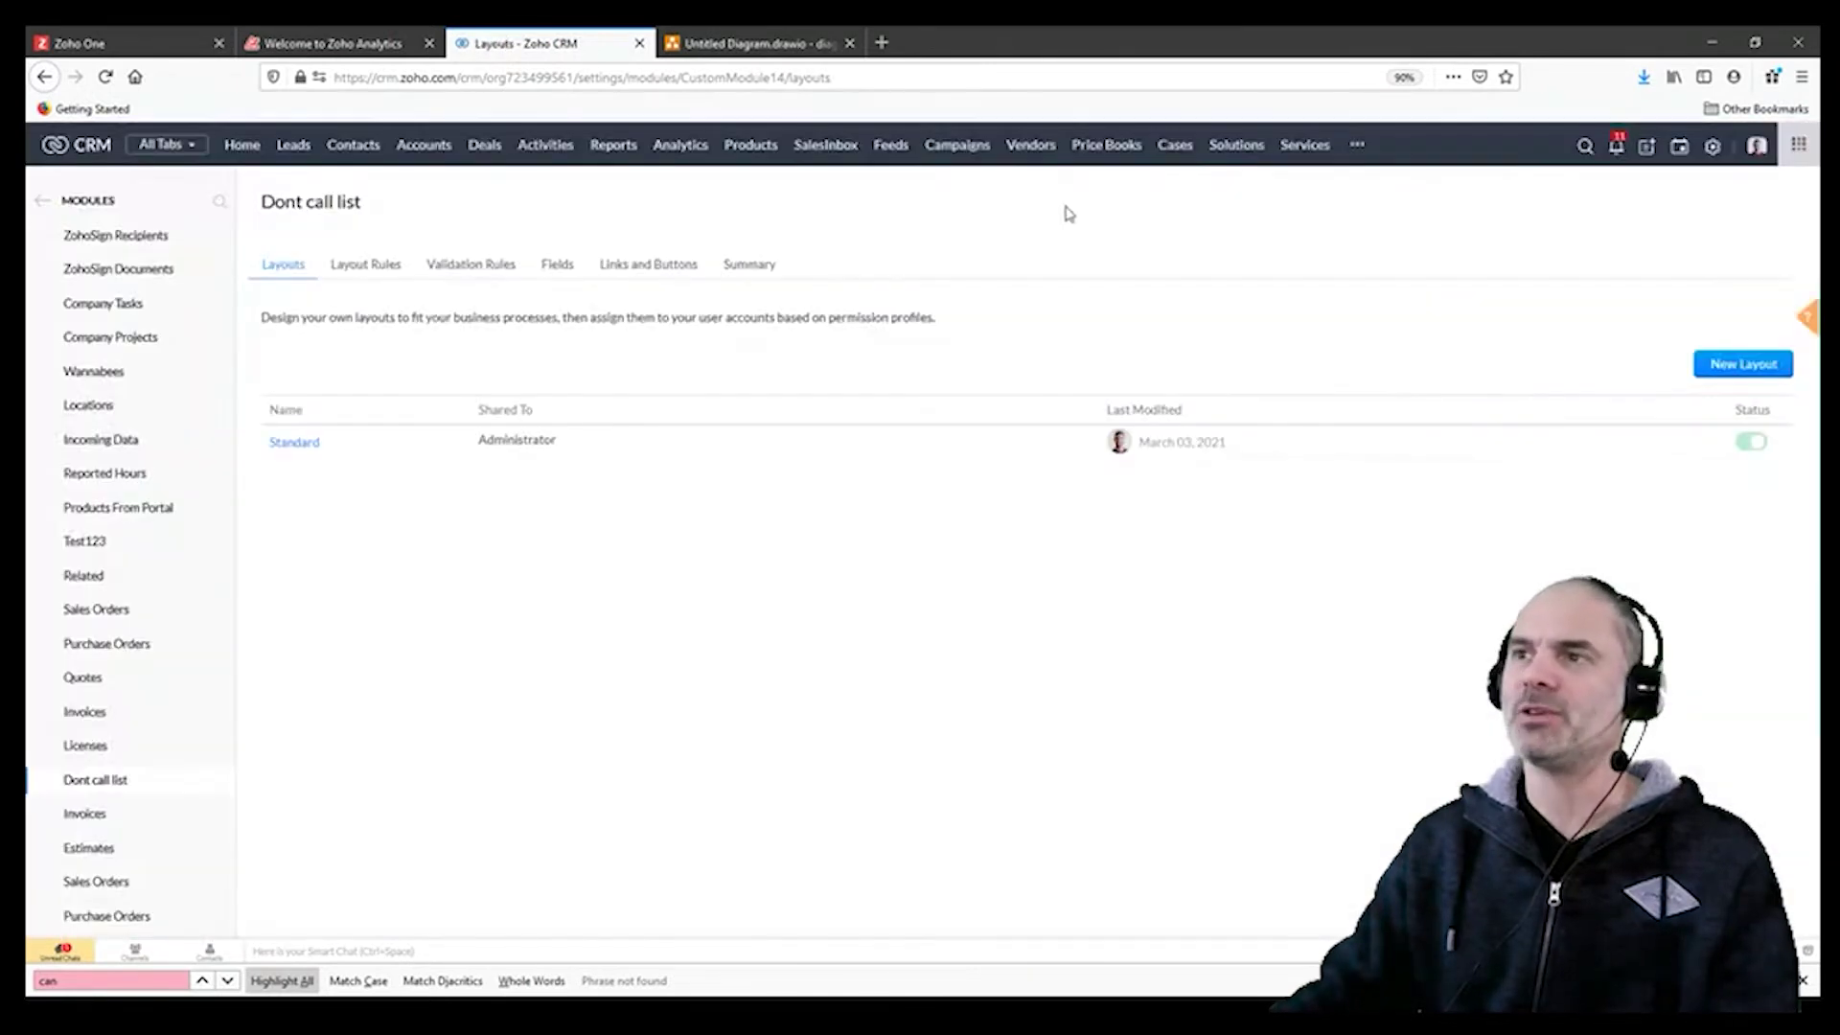
Step: Open the "Dont call list" module and view its new-record form, leaving it without saving a record
left_click(1357, 144)
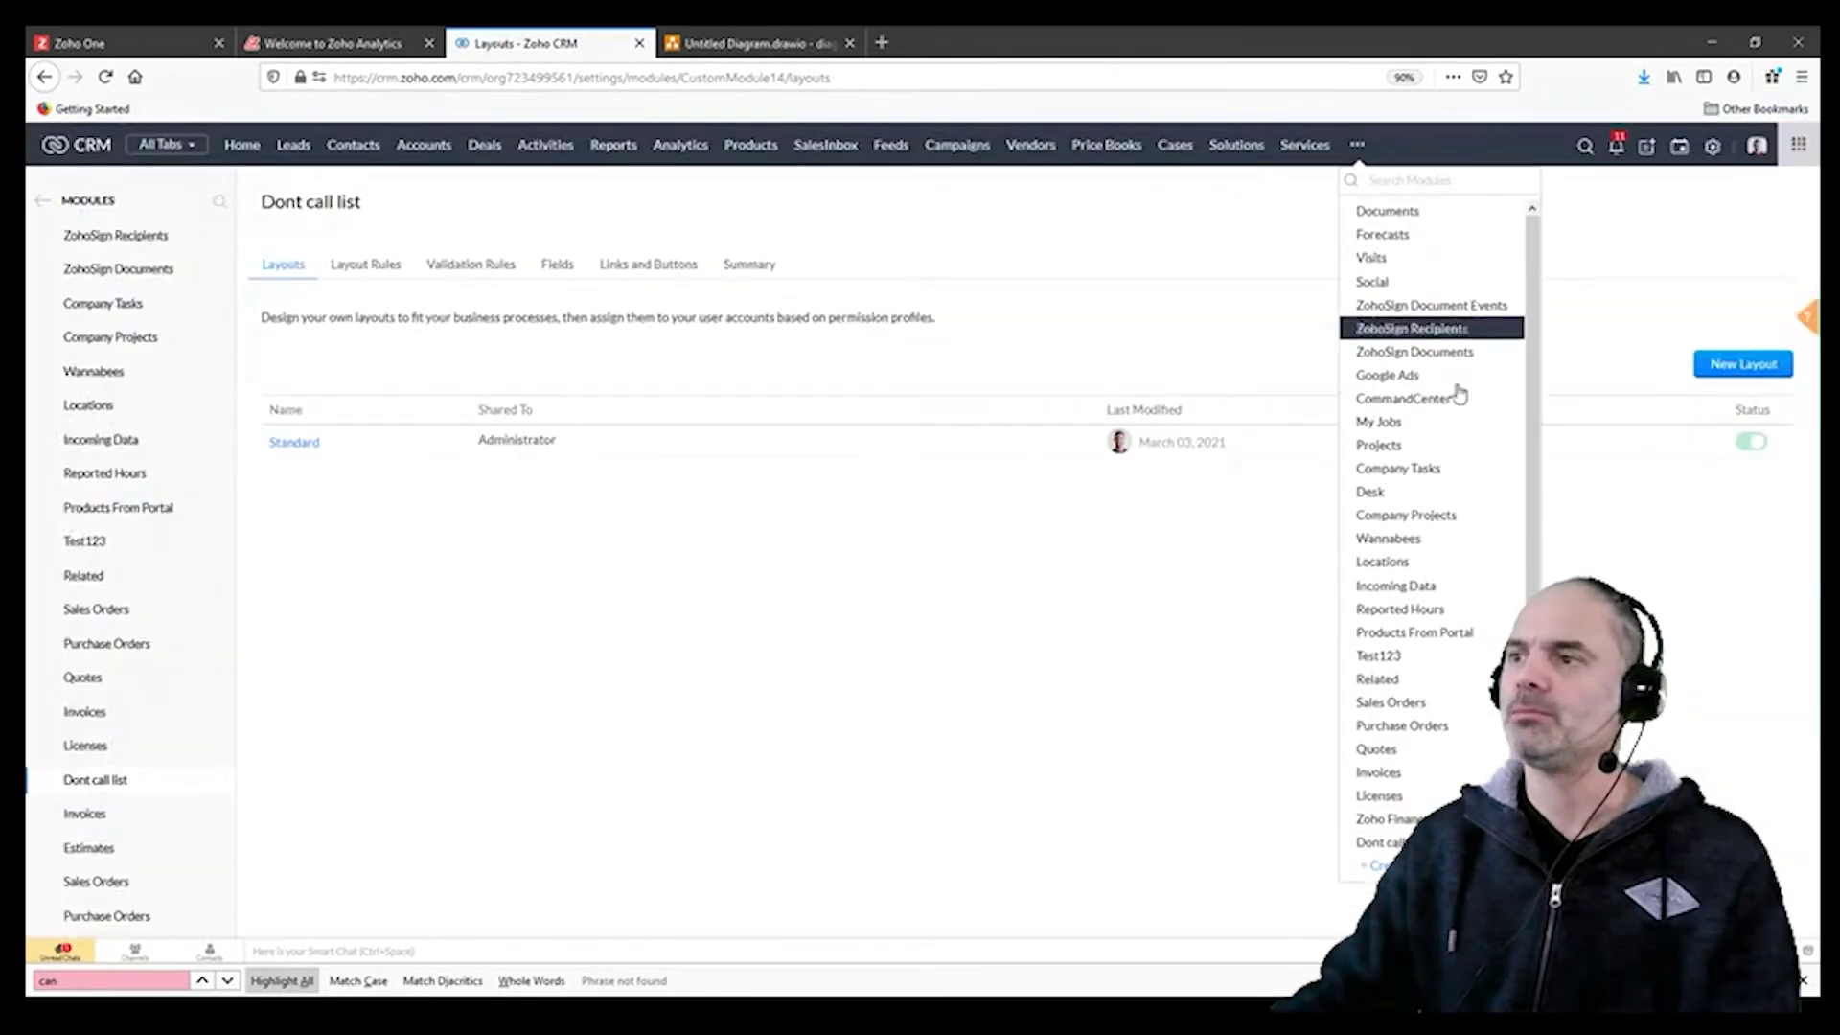
left_click(1380, 842)
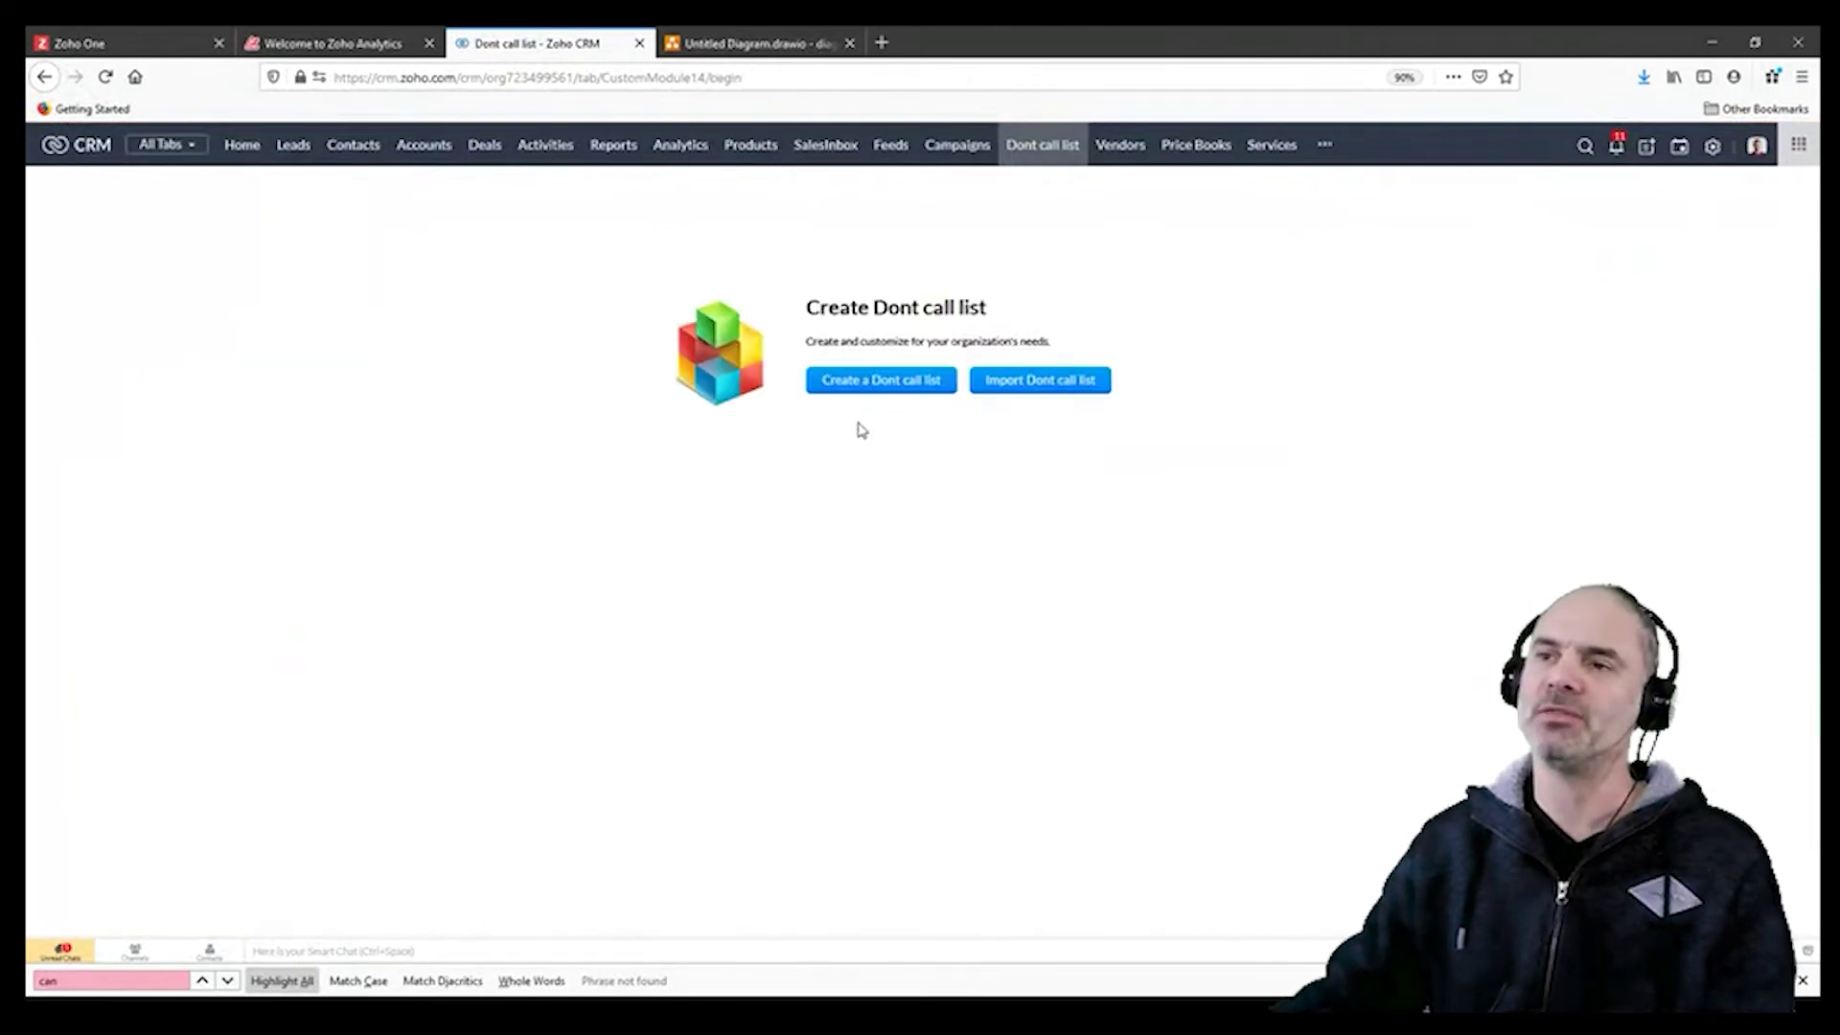
left_click(881, 380)
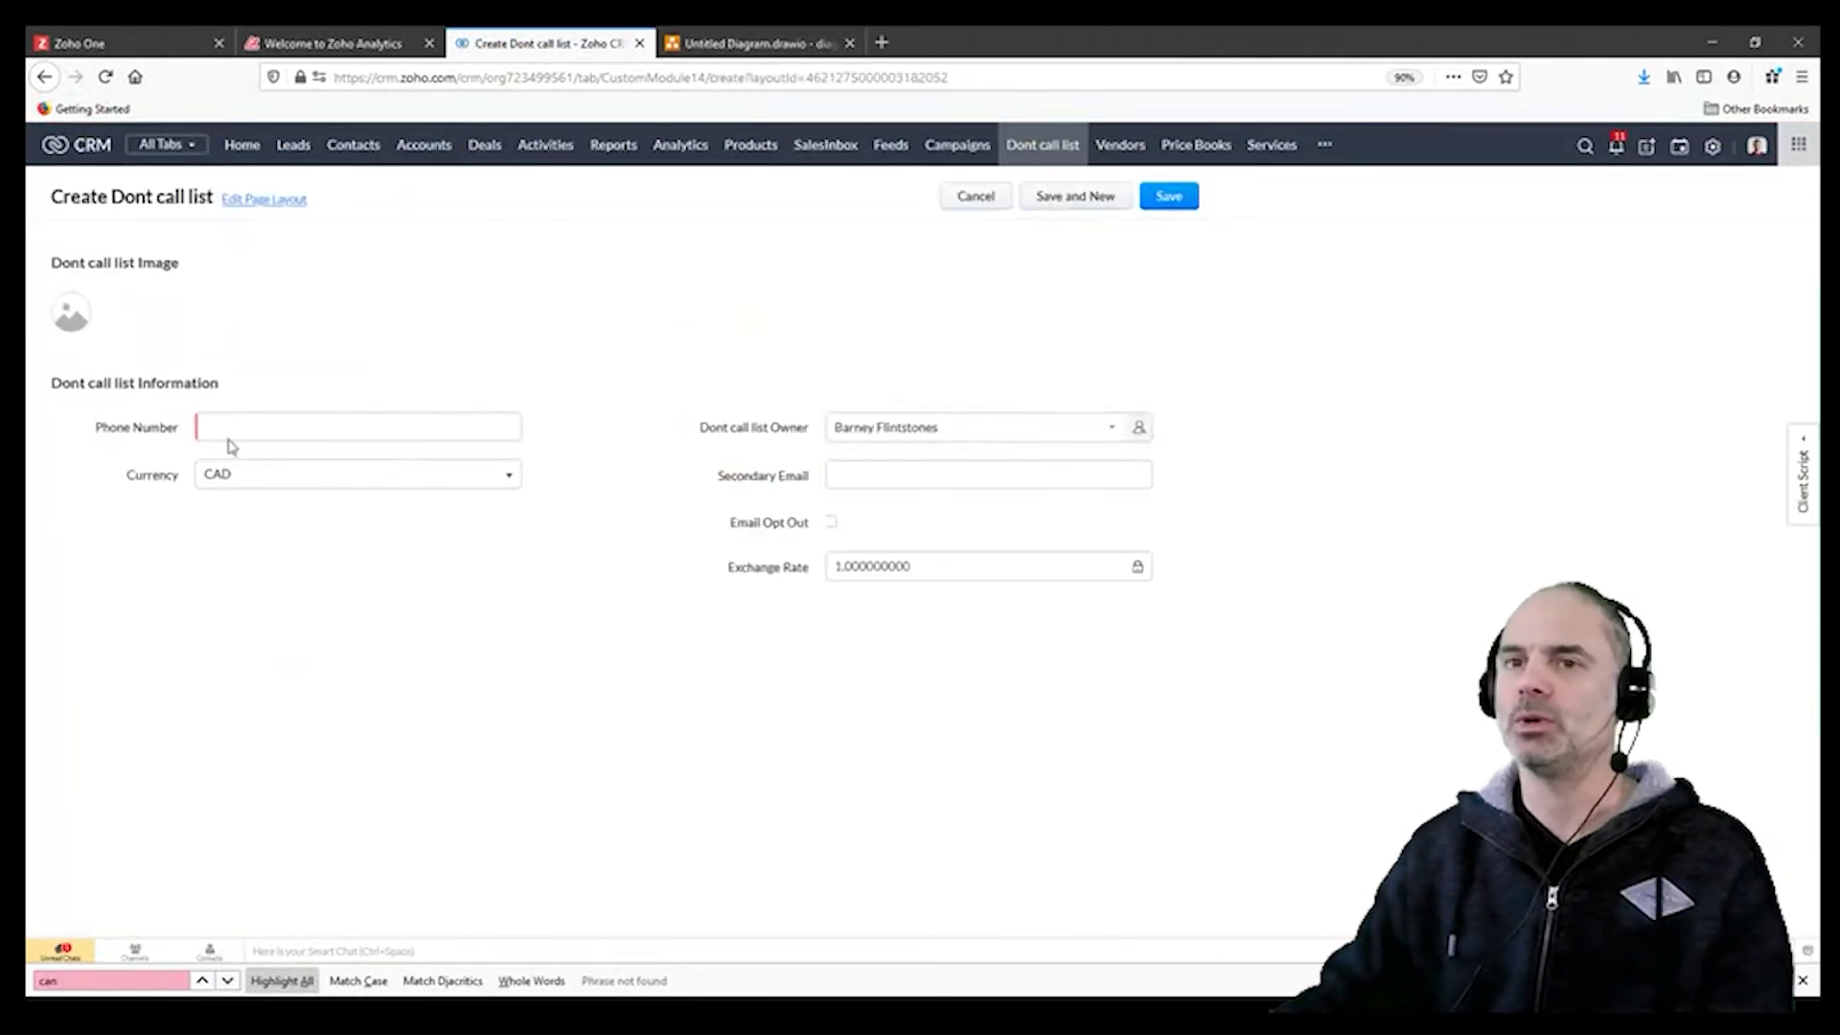
left_click(270, 428)
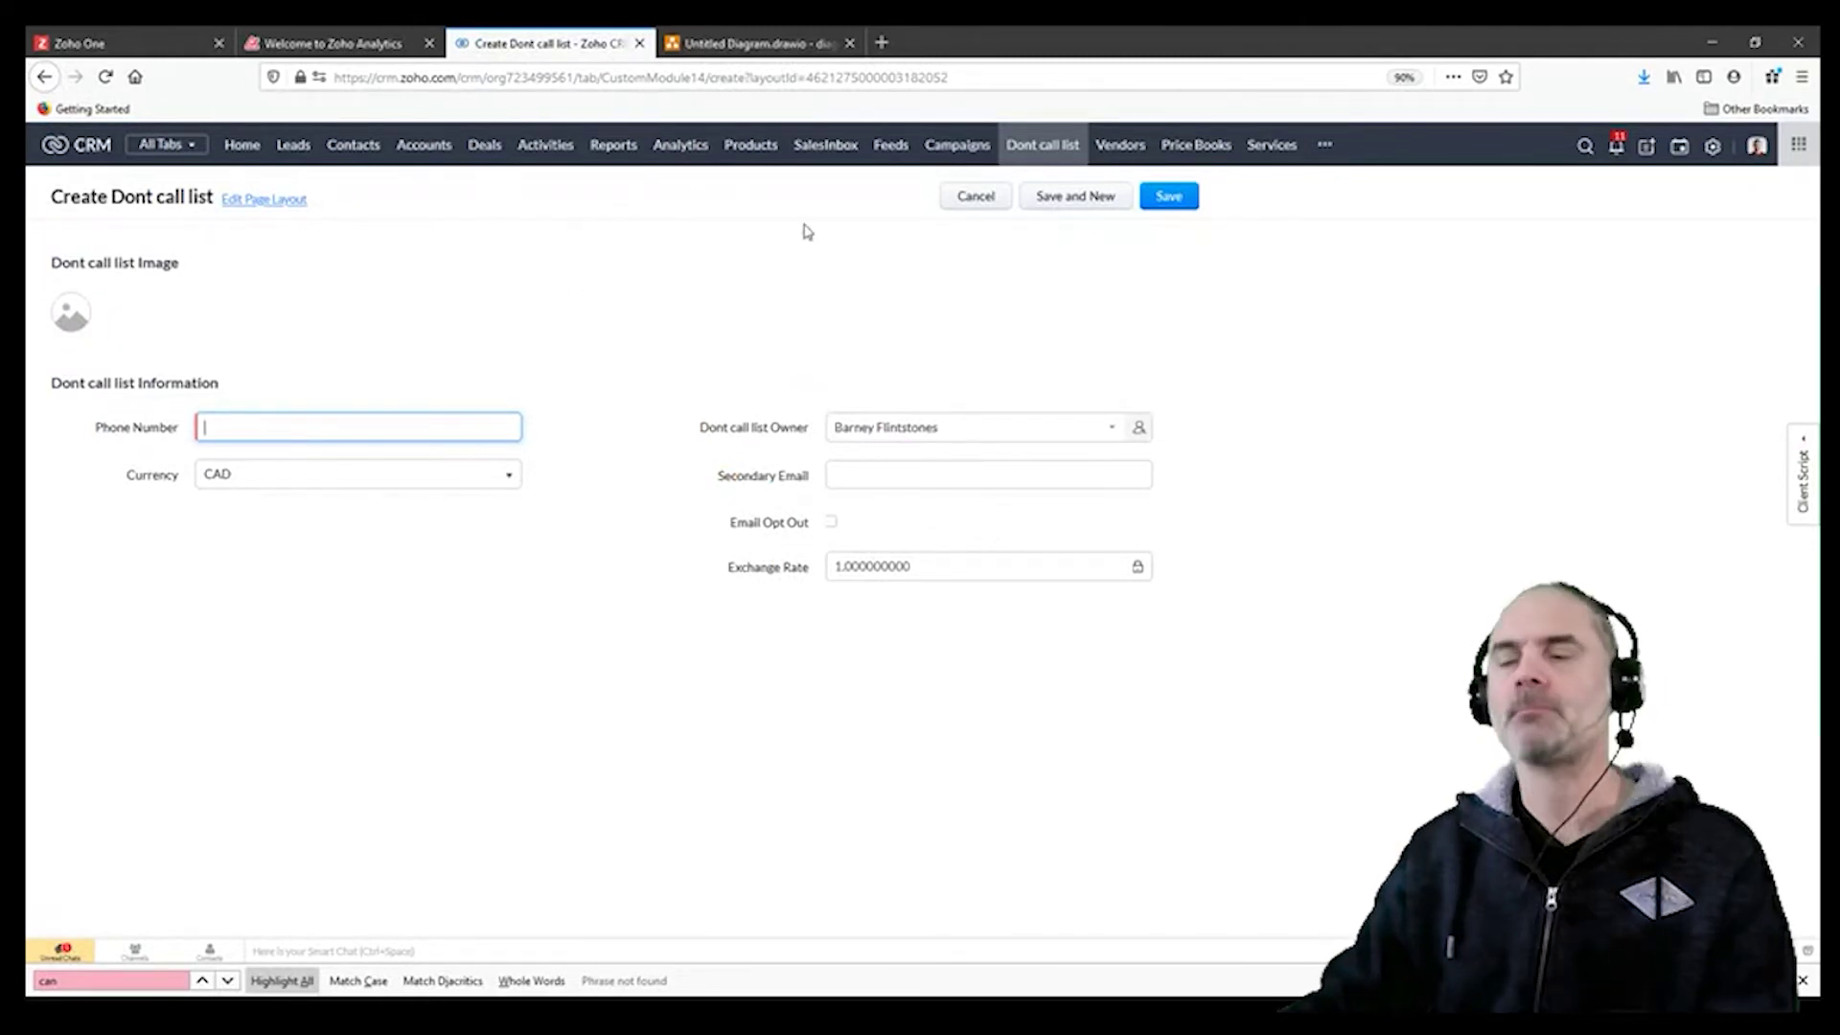
left_click(973, 198)
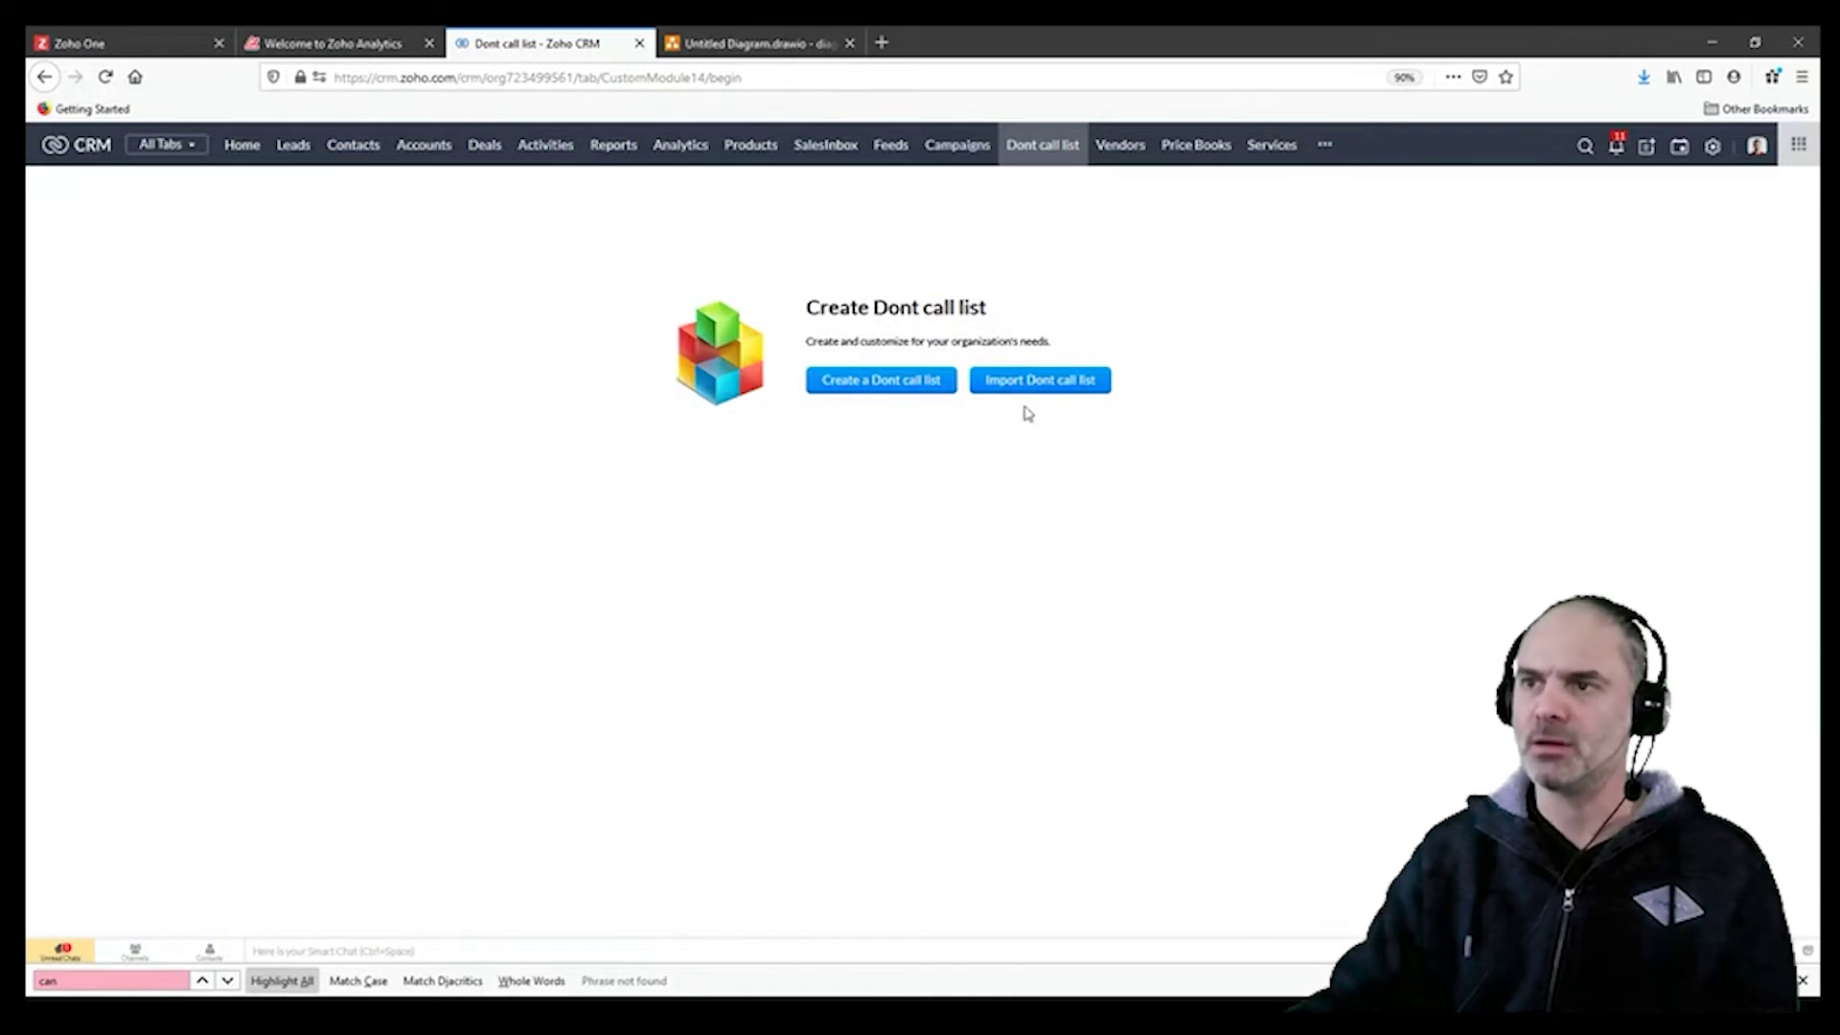
Step: Open the import page for "Dont call list" records and read the supported file types and record limits
left_click(1052, 388)
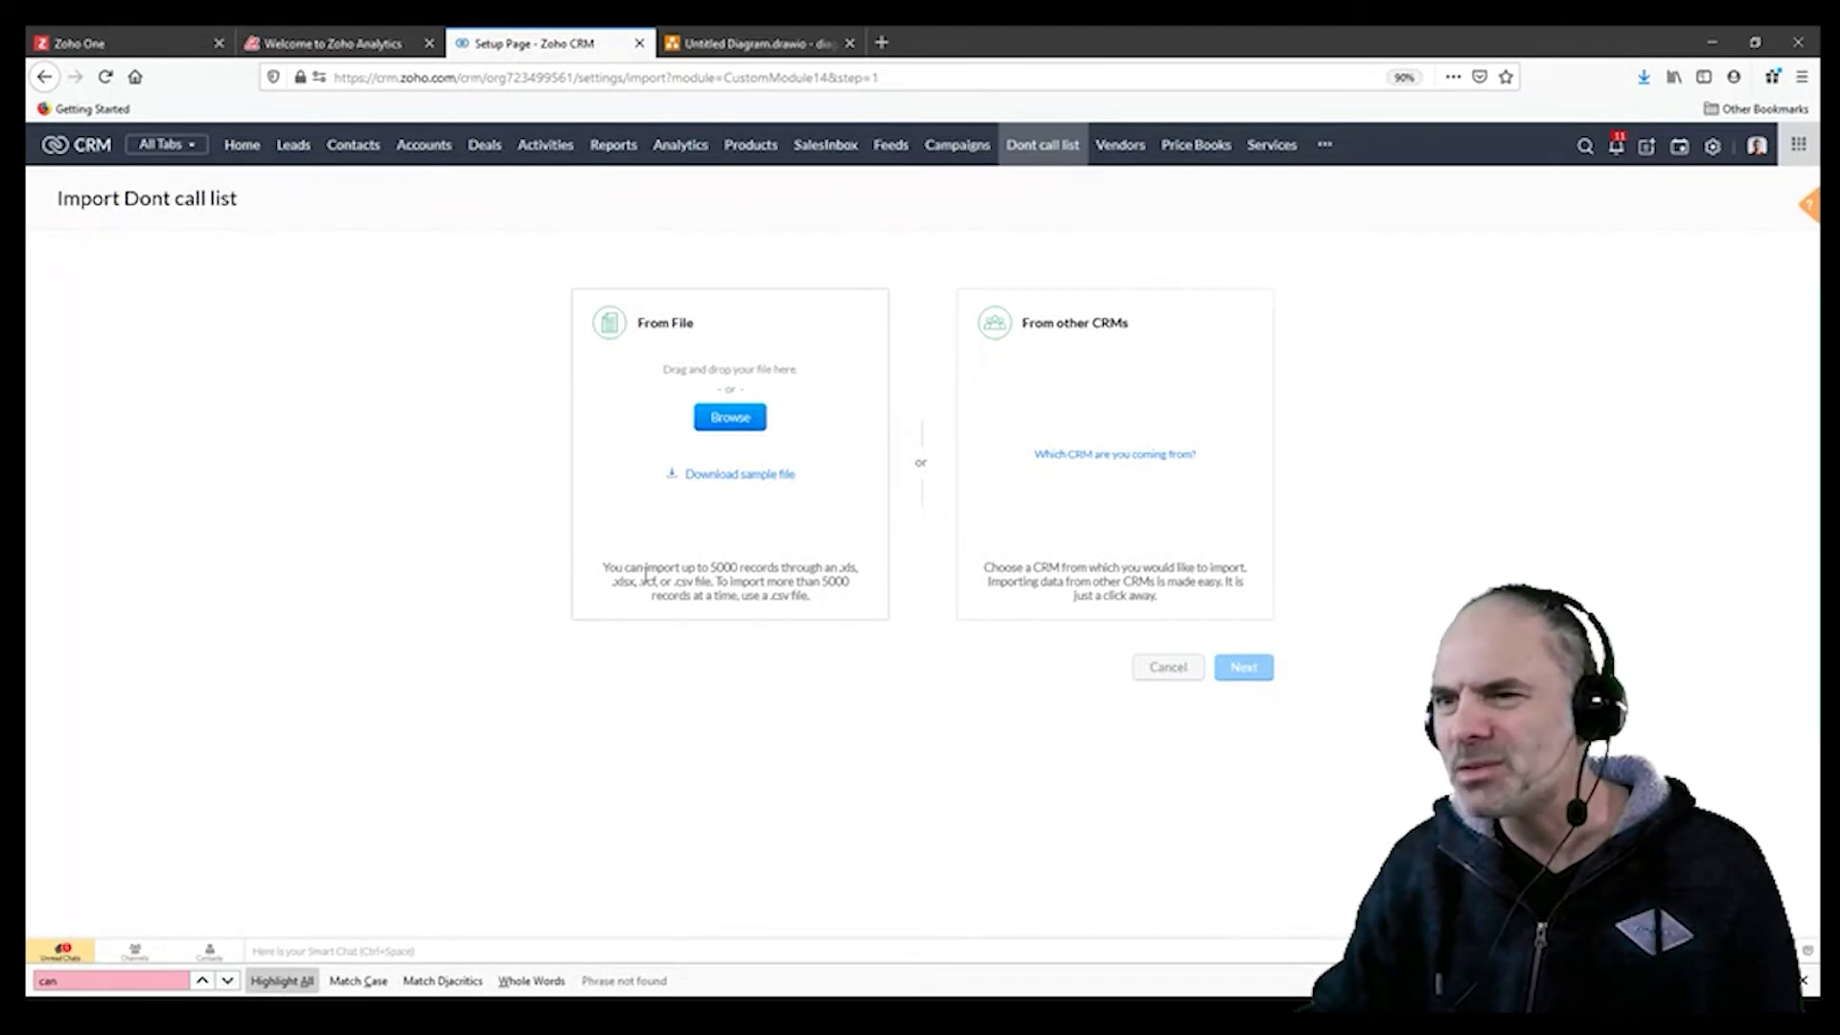
left_click_drag(624, 567, 680, 567)
left_click(679, 581)
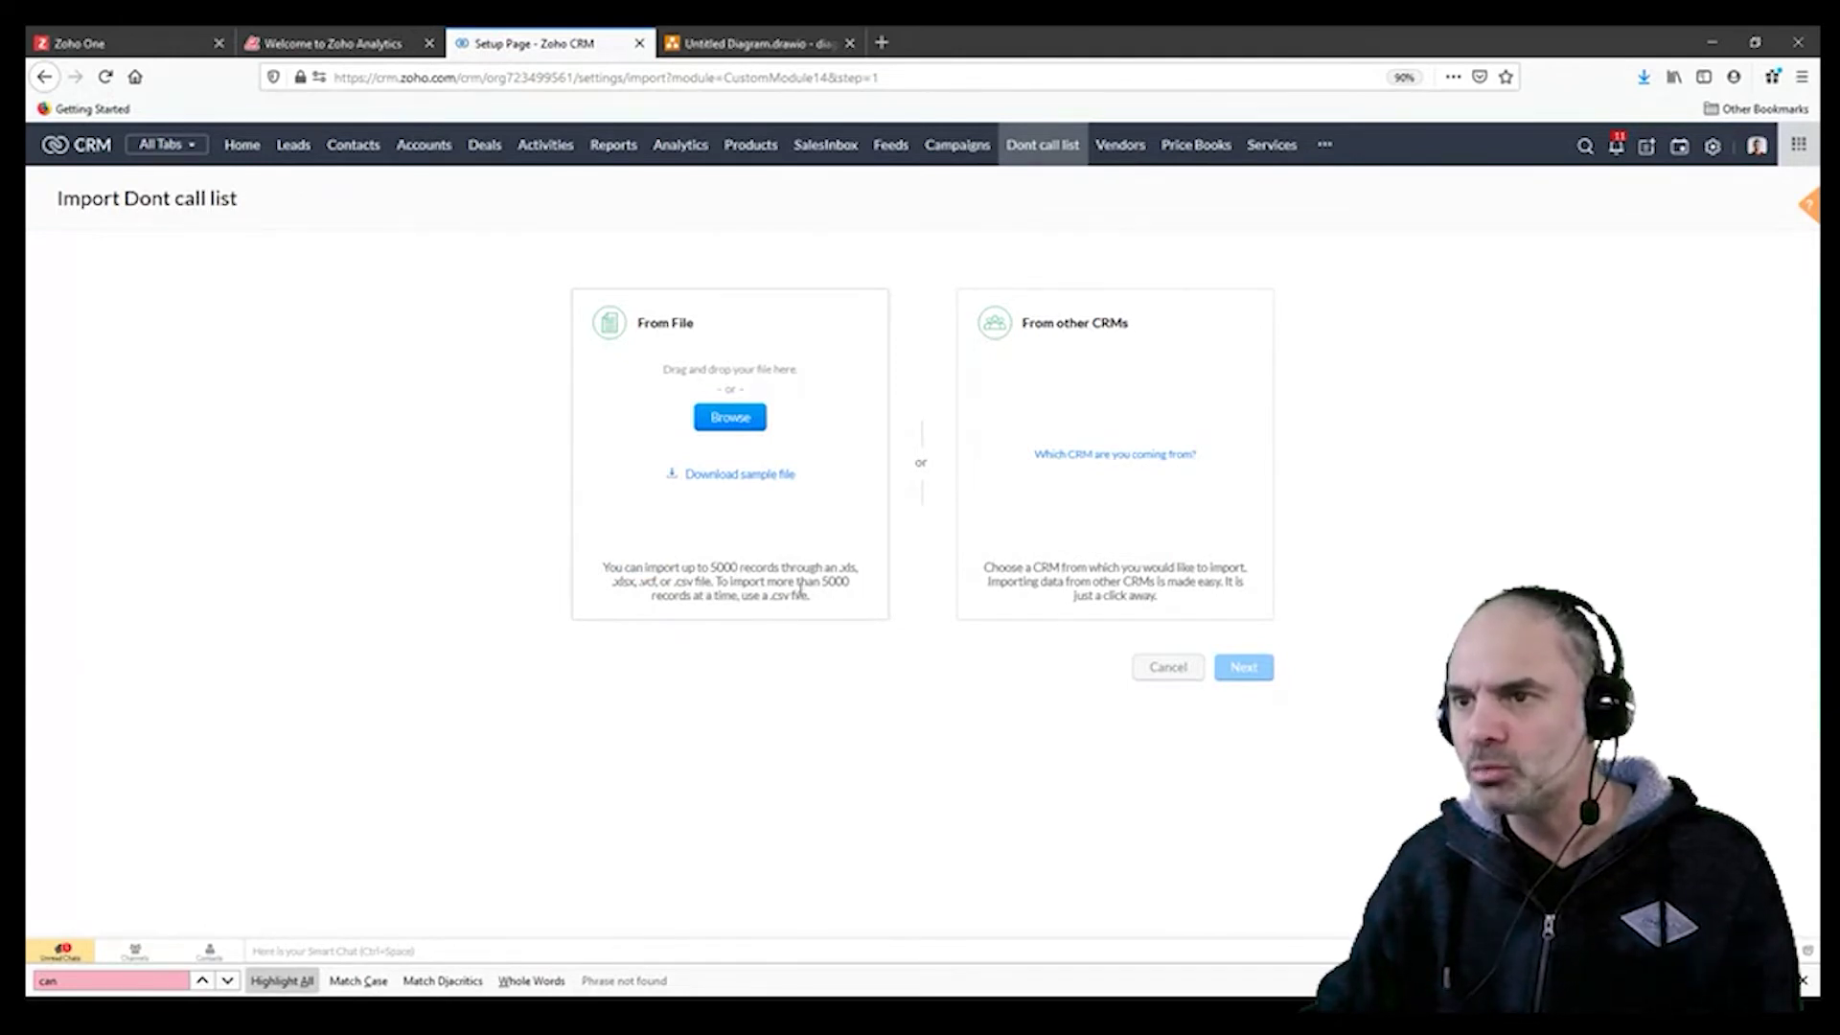
left_click_drag(811, 583, 851, 597)
left_click(836, 605)
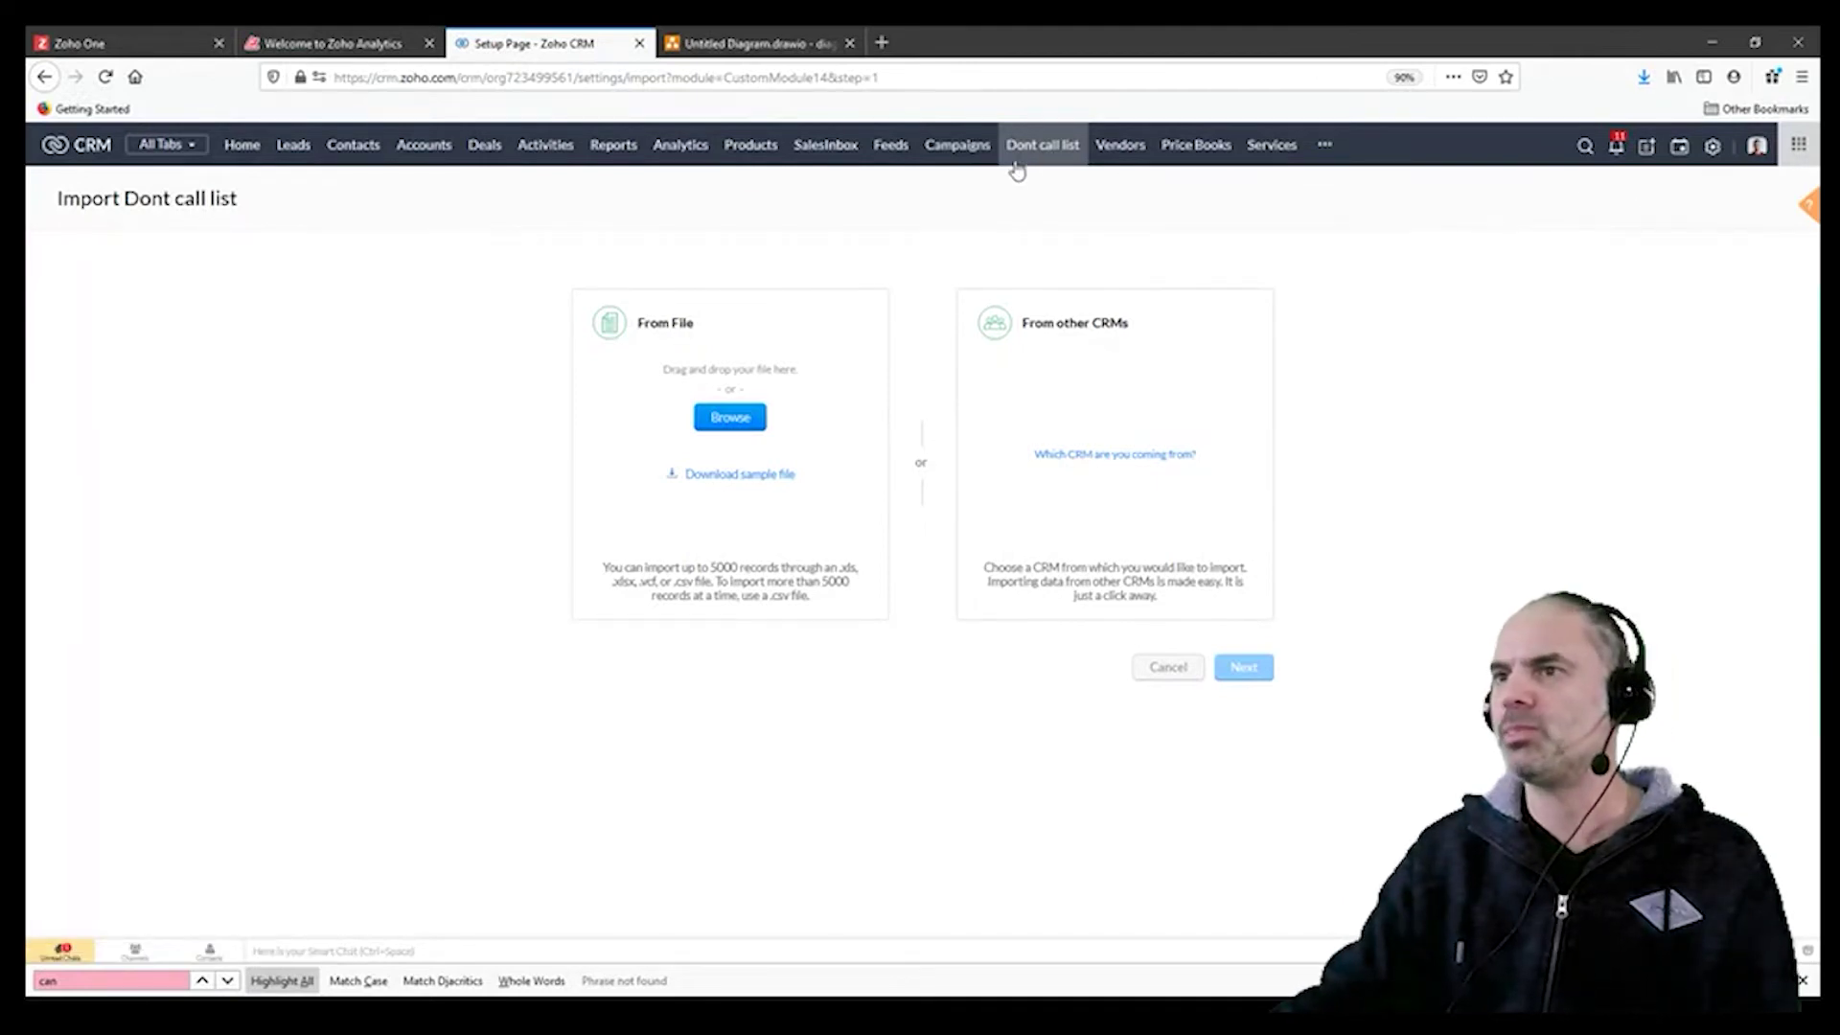
Step: Disallow duplicate values for the Phone Number field in the "Dont call list" module's Standard layout and save the layout
left_click(1713, 146)
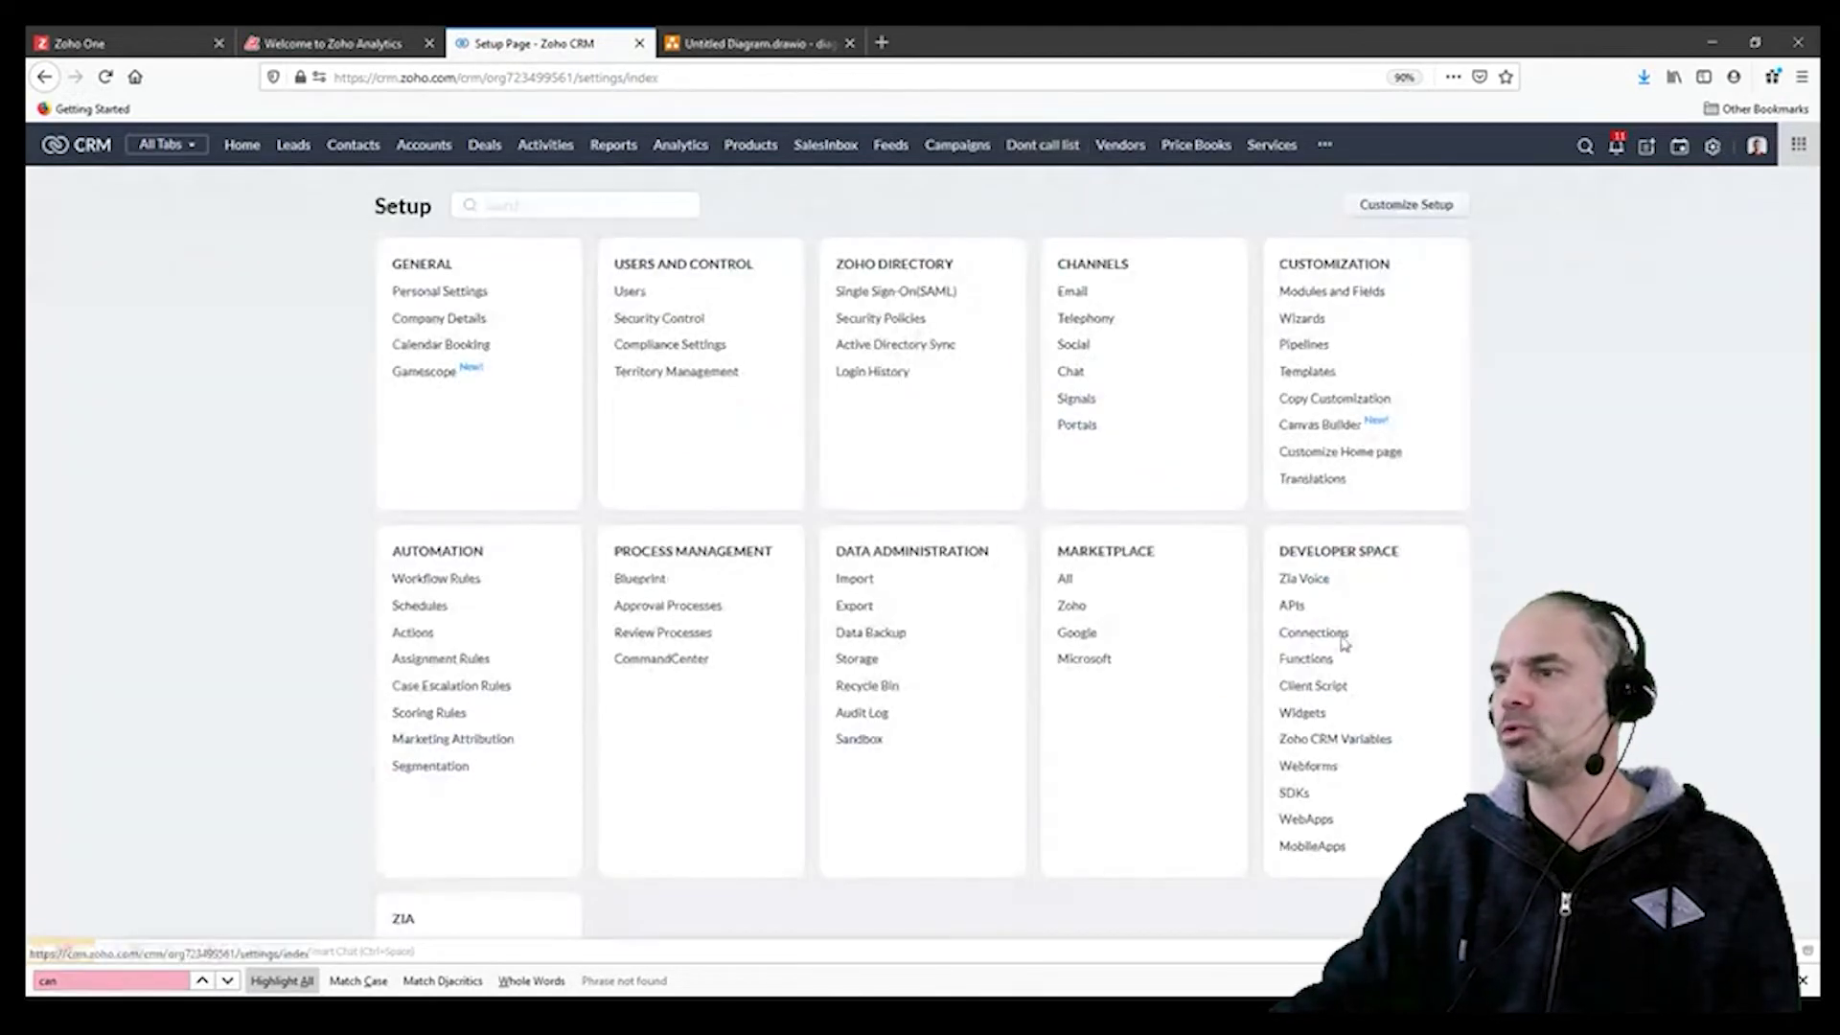
left_click(1352, 292)
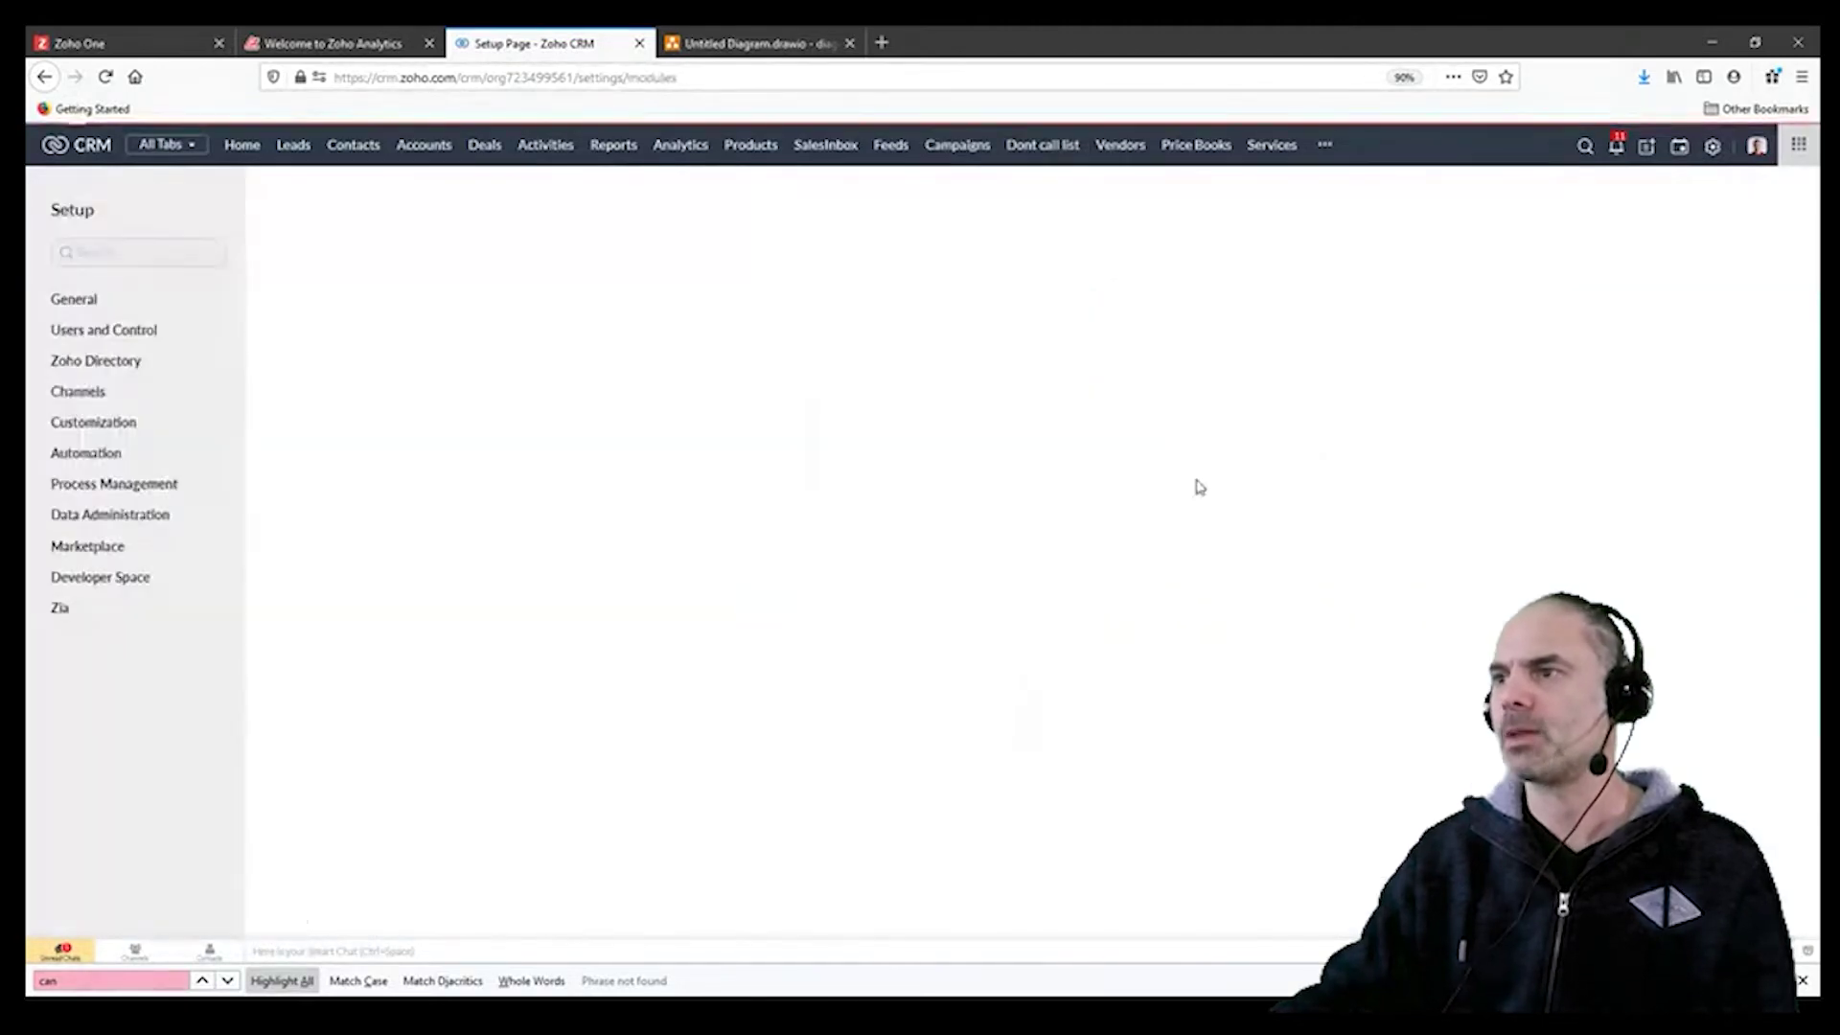
scroll(834, 594, "down", 10)
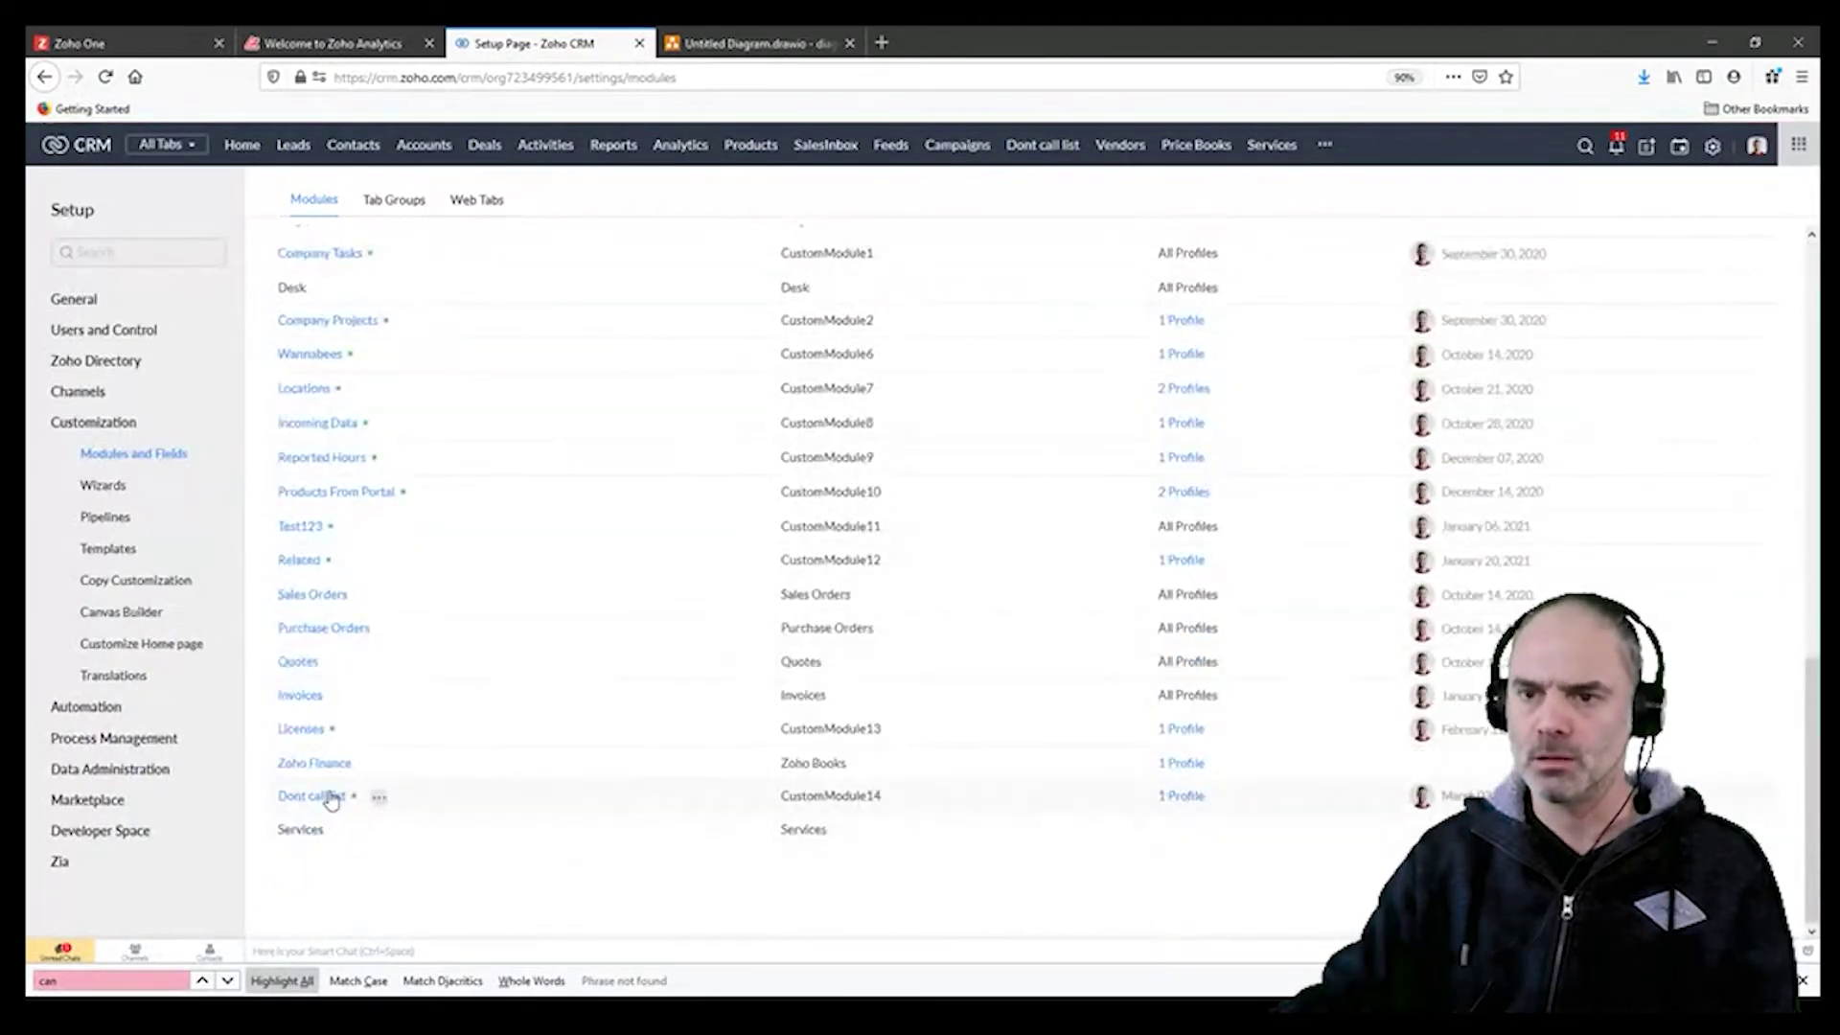
left_click(331, 801)
left_click(345, 446)
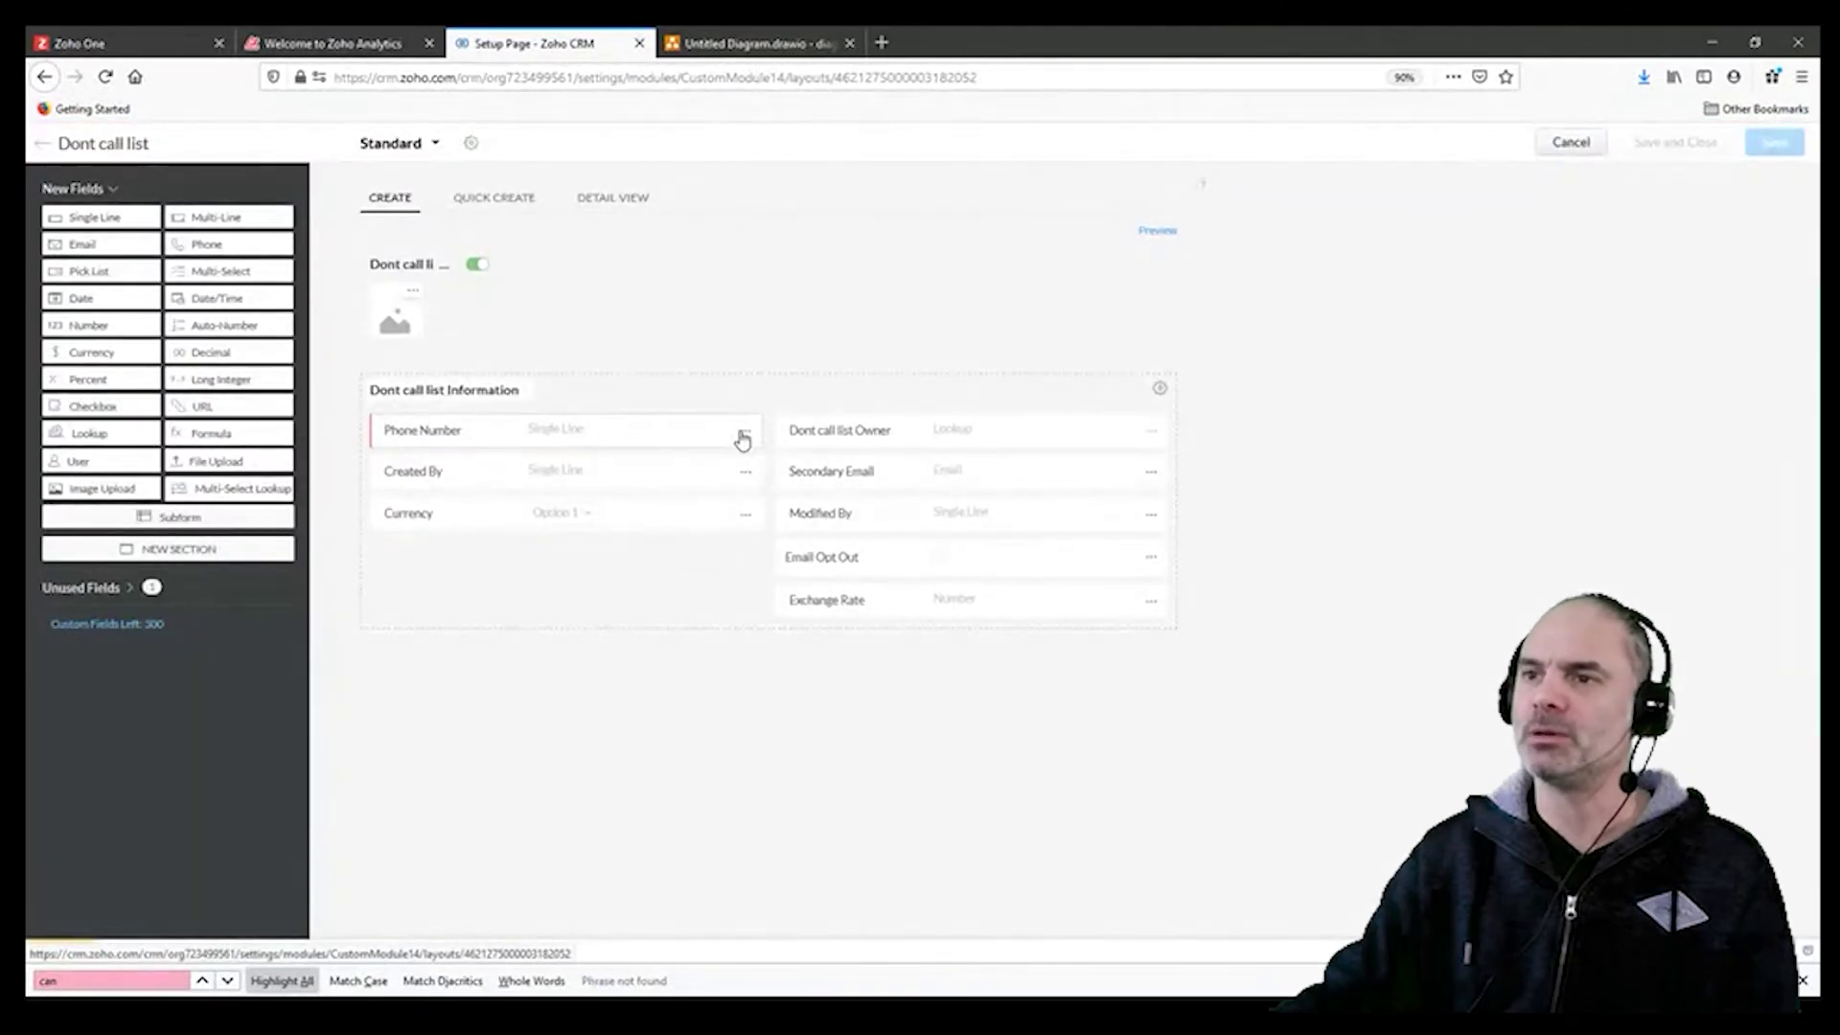
left_click(744, 433)
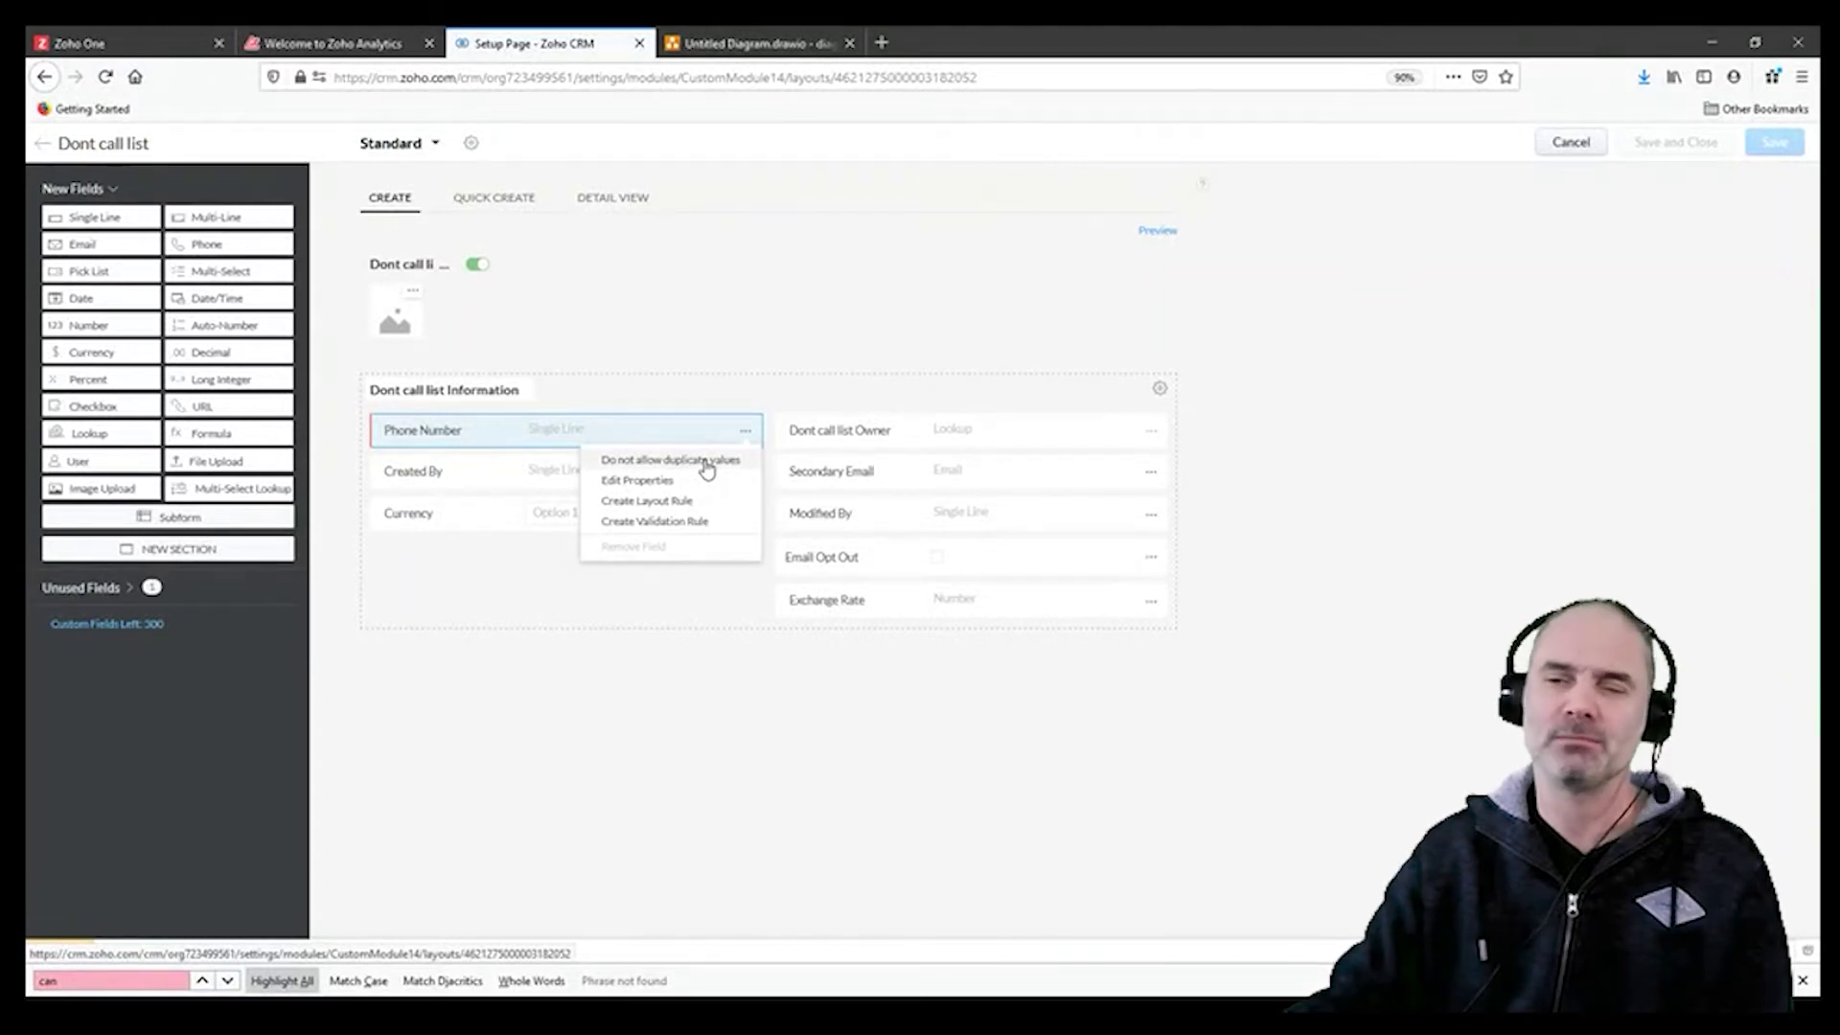
left_click(707, 464)
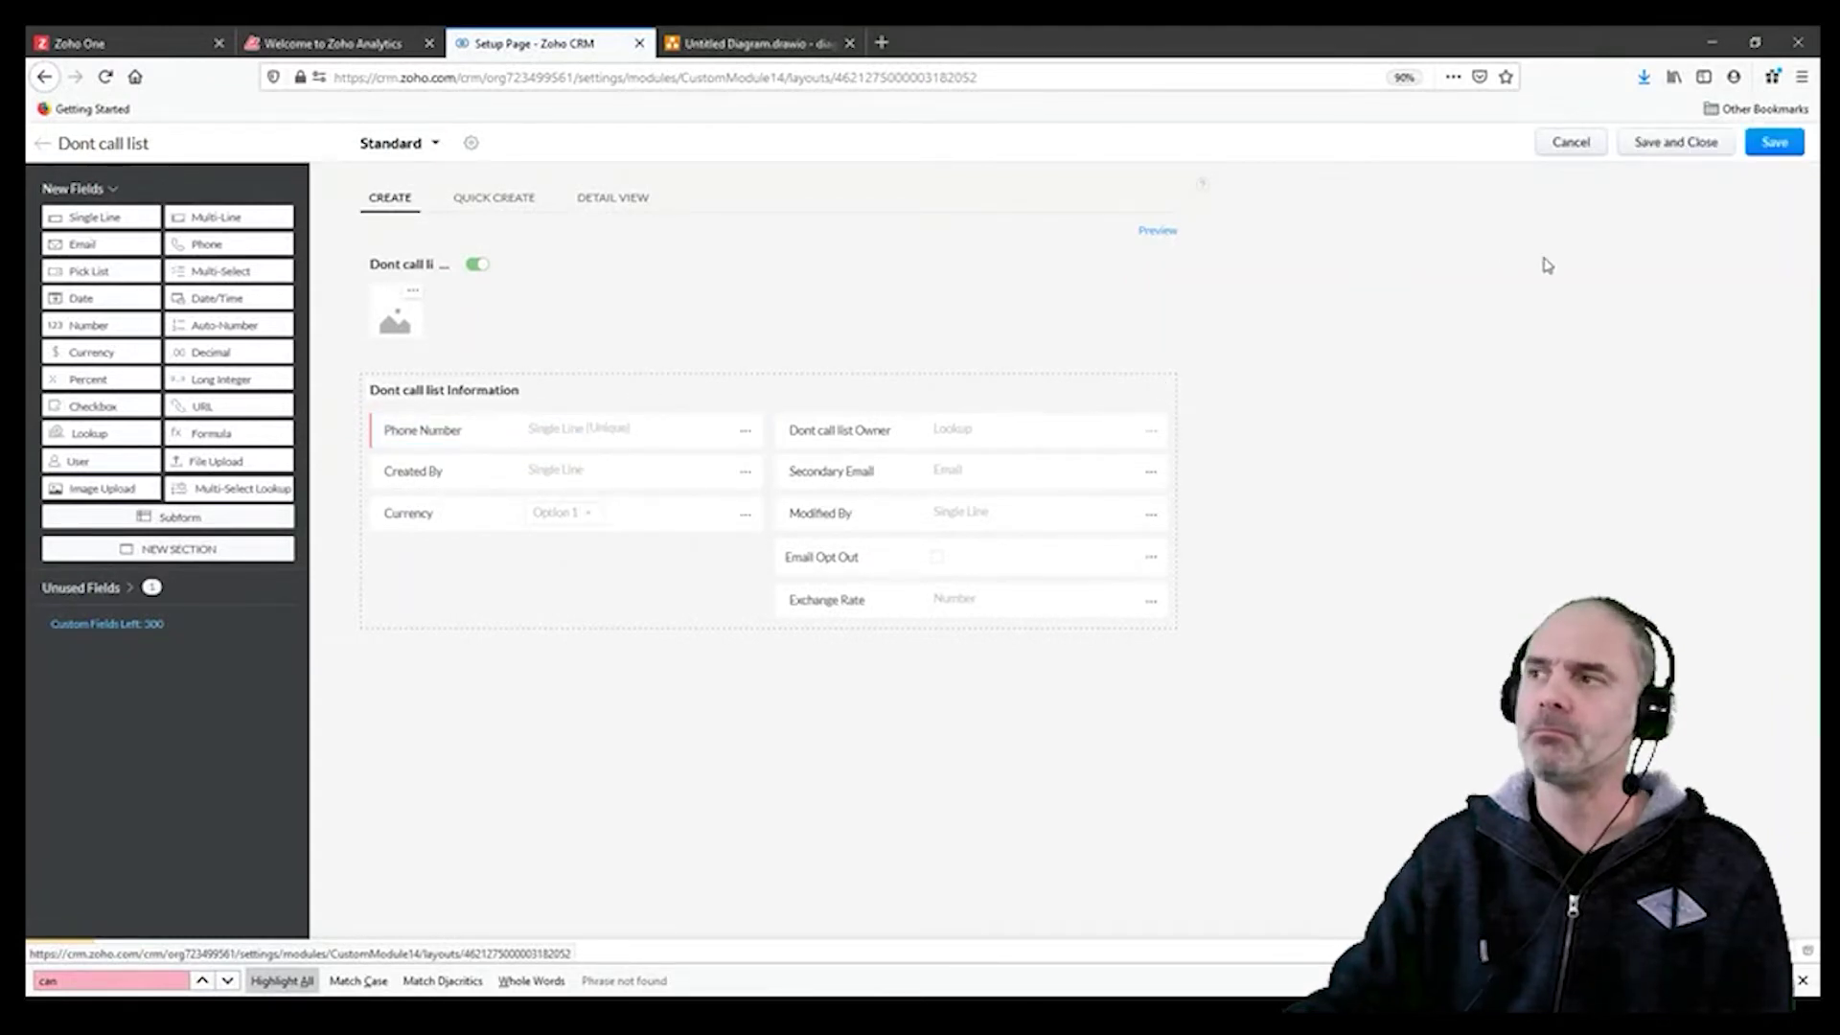
left_click(1776, 148)
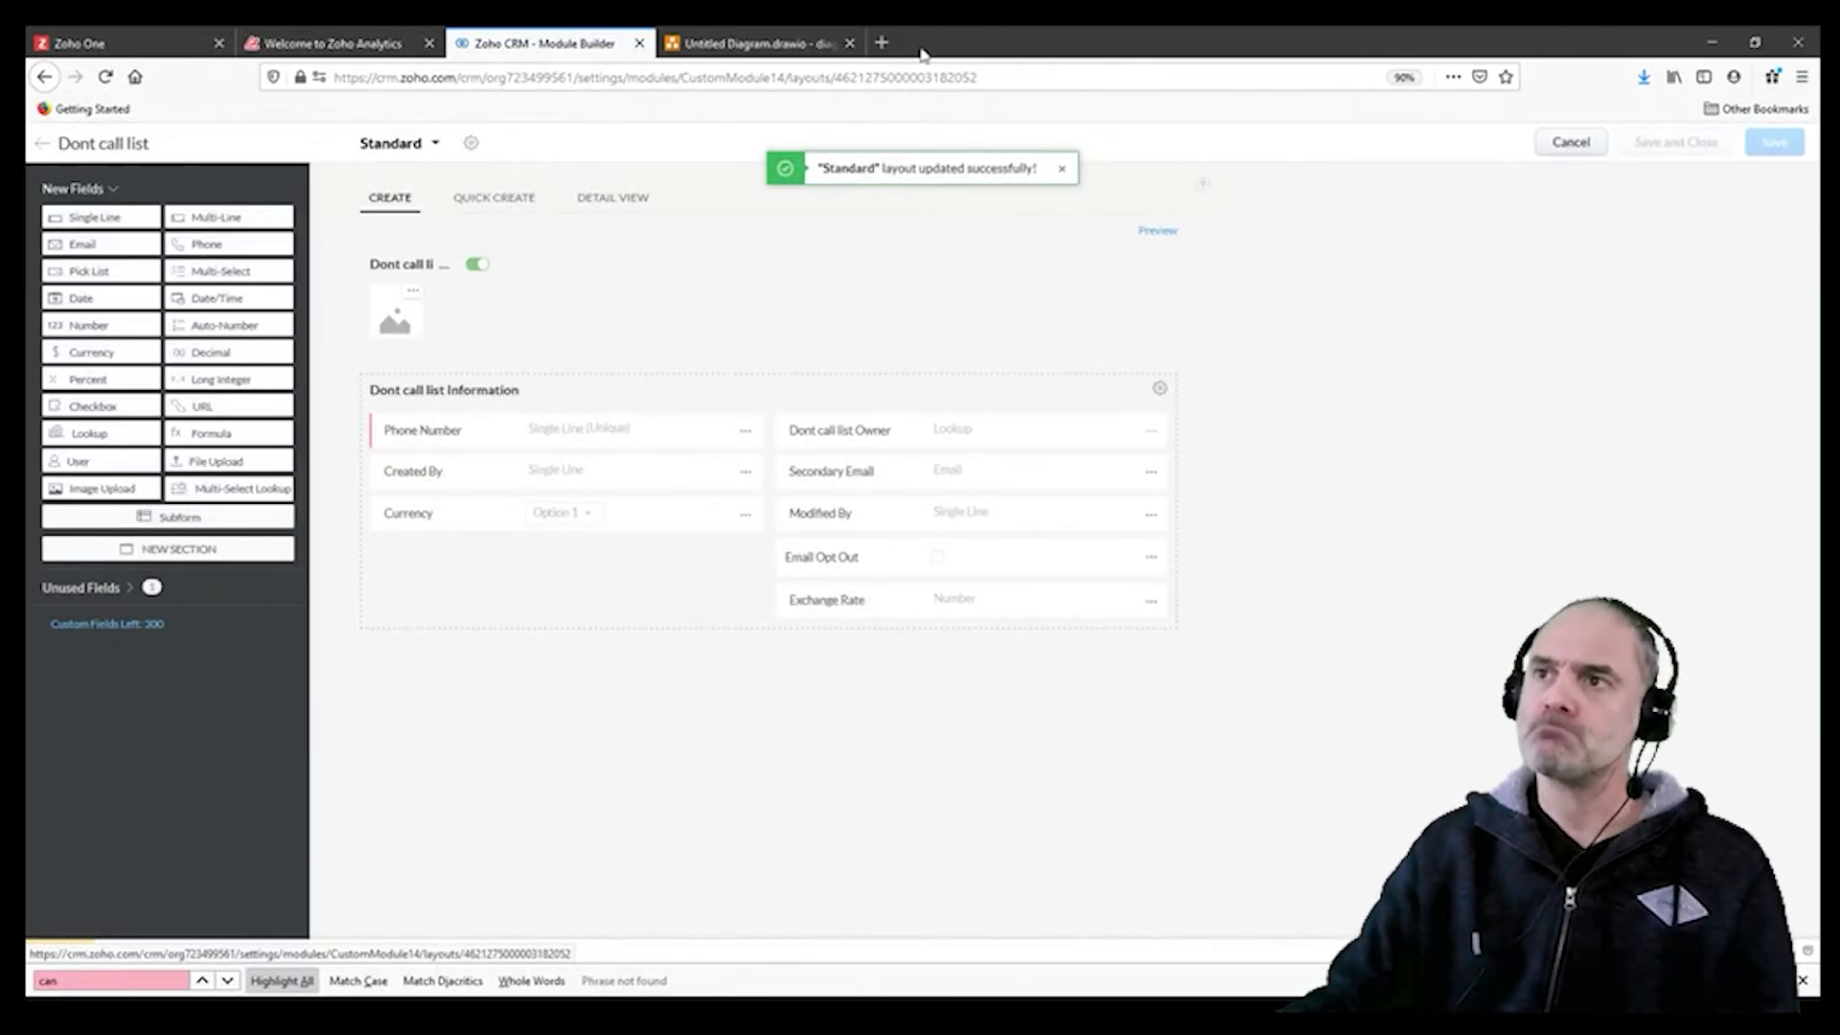
Step: Search the web in a new browser tab for "us dont call list api"
left_click(882, 42)
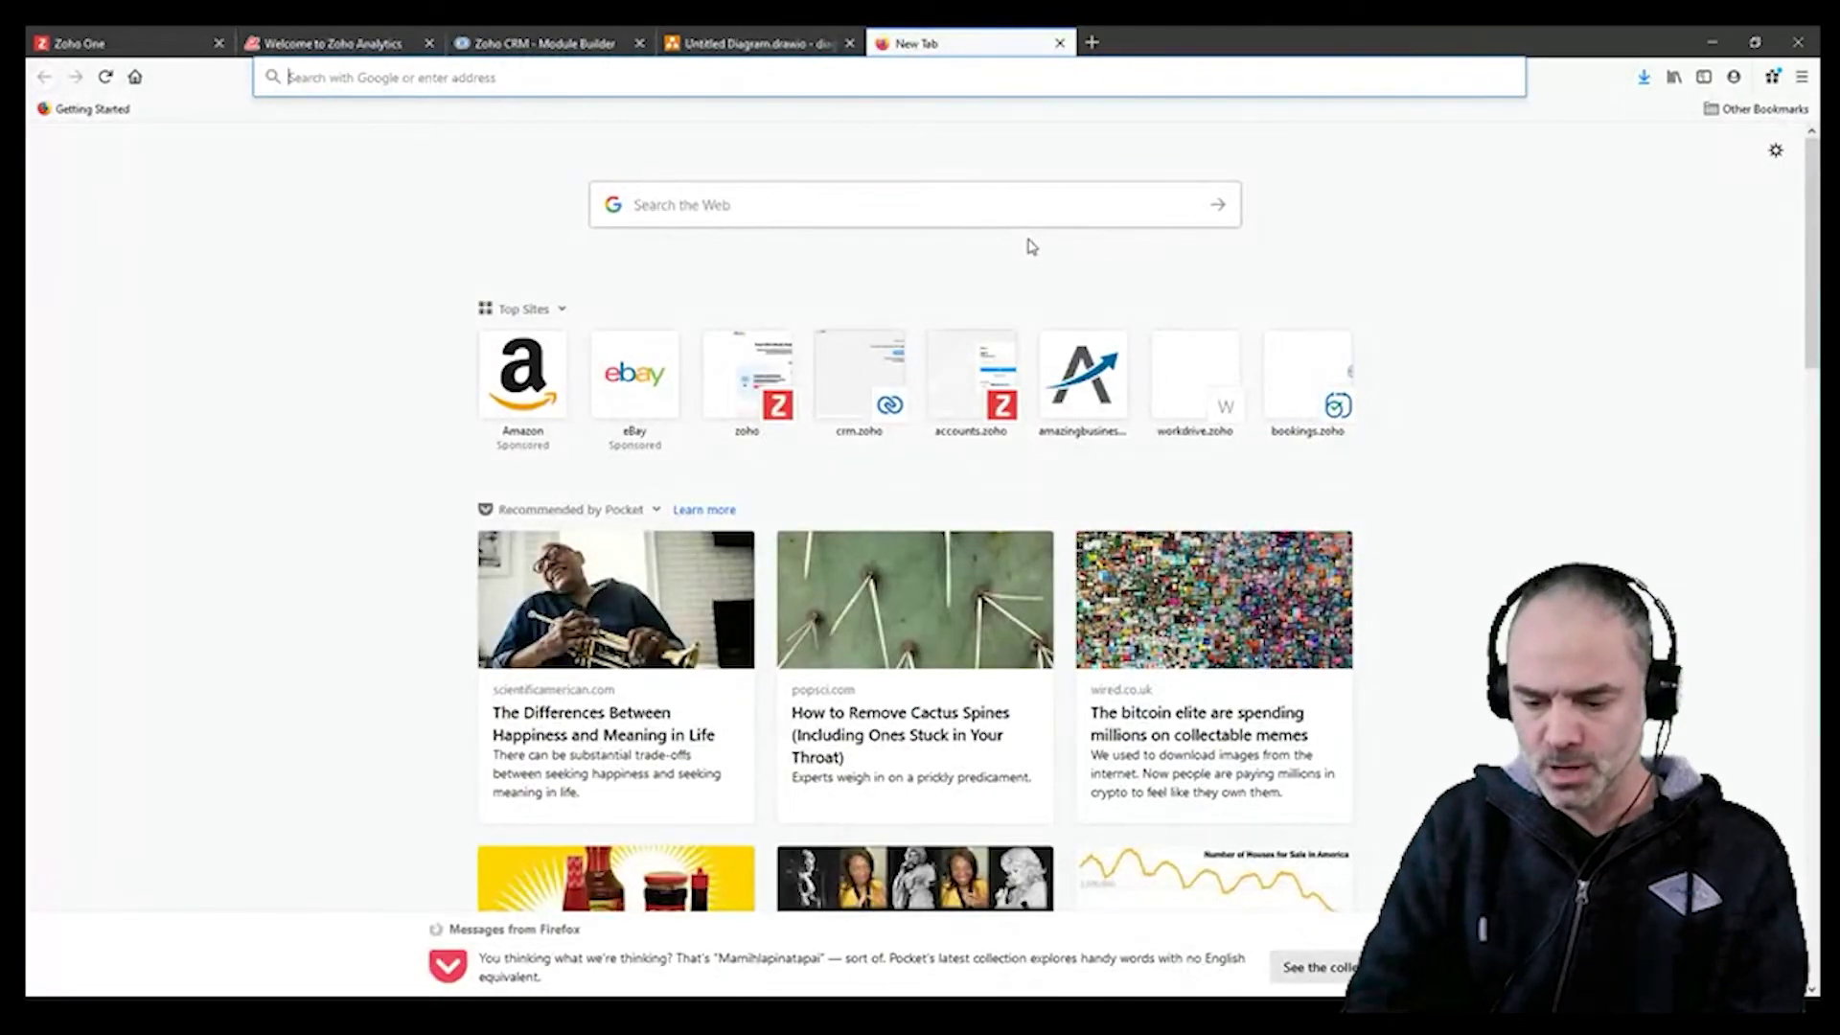
type("usd")
key("BackSpace")
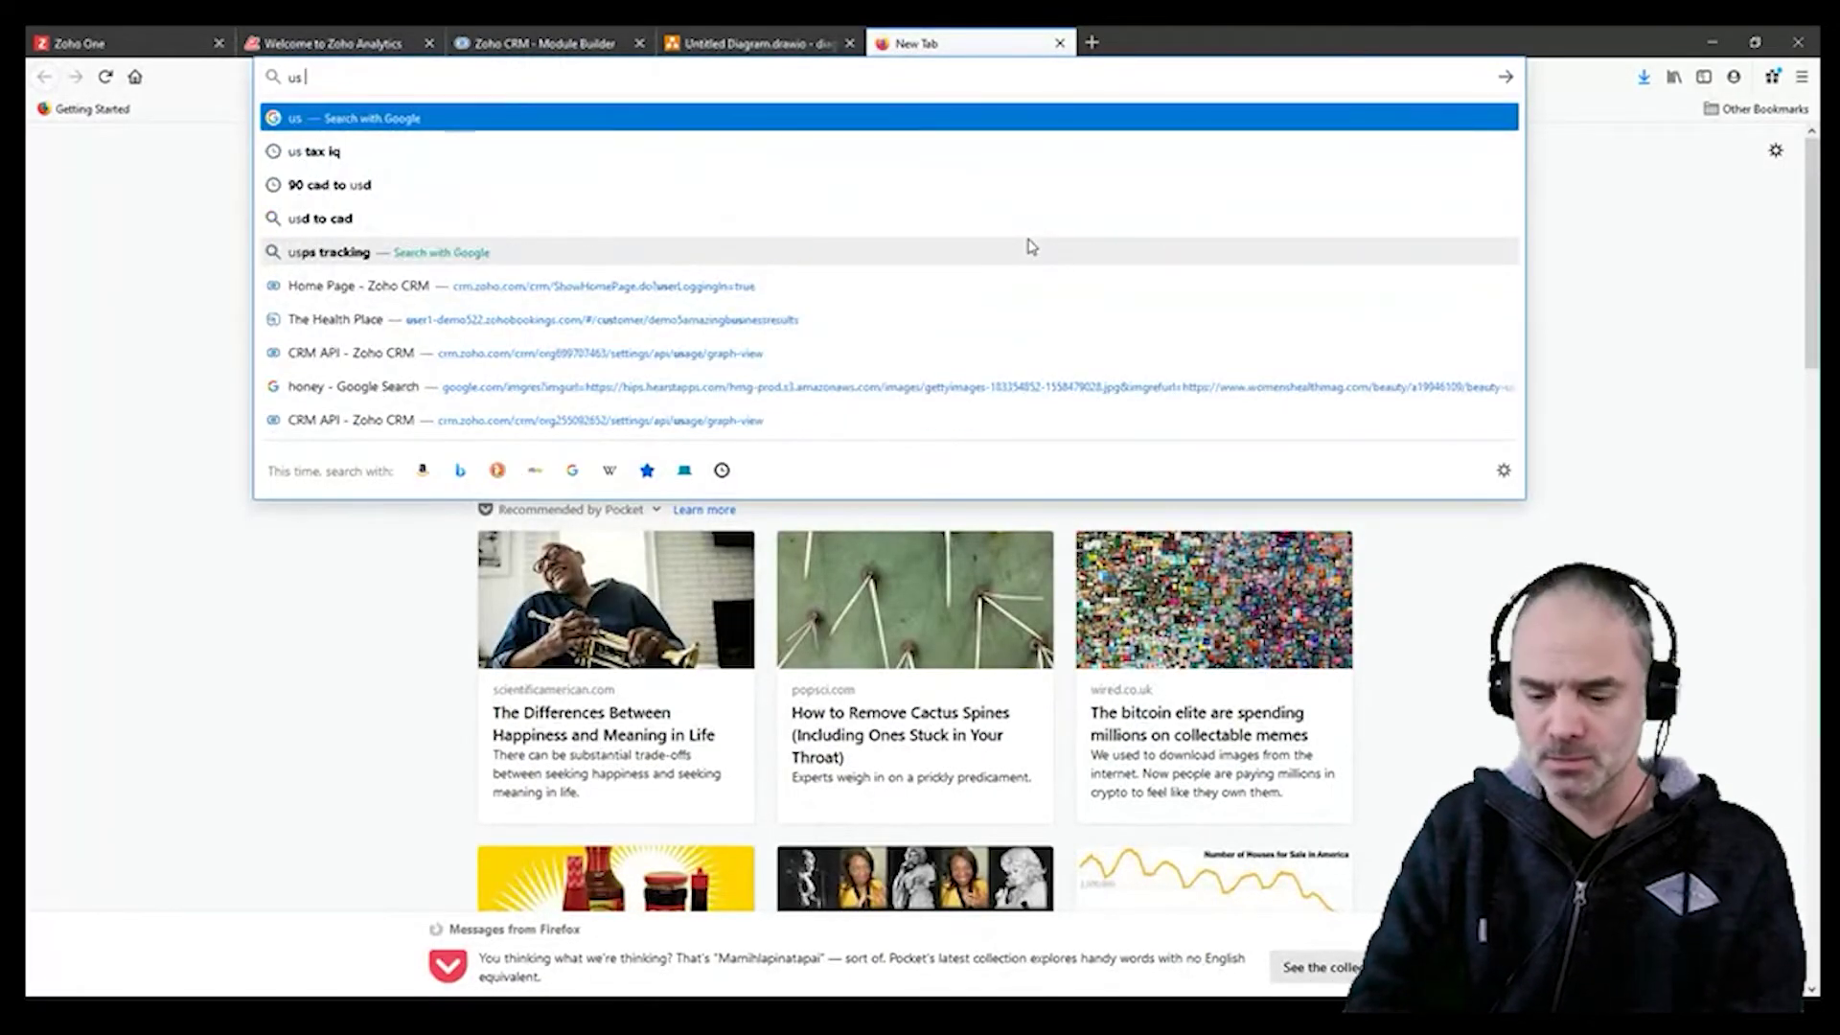
type("dont call")
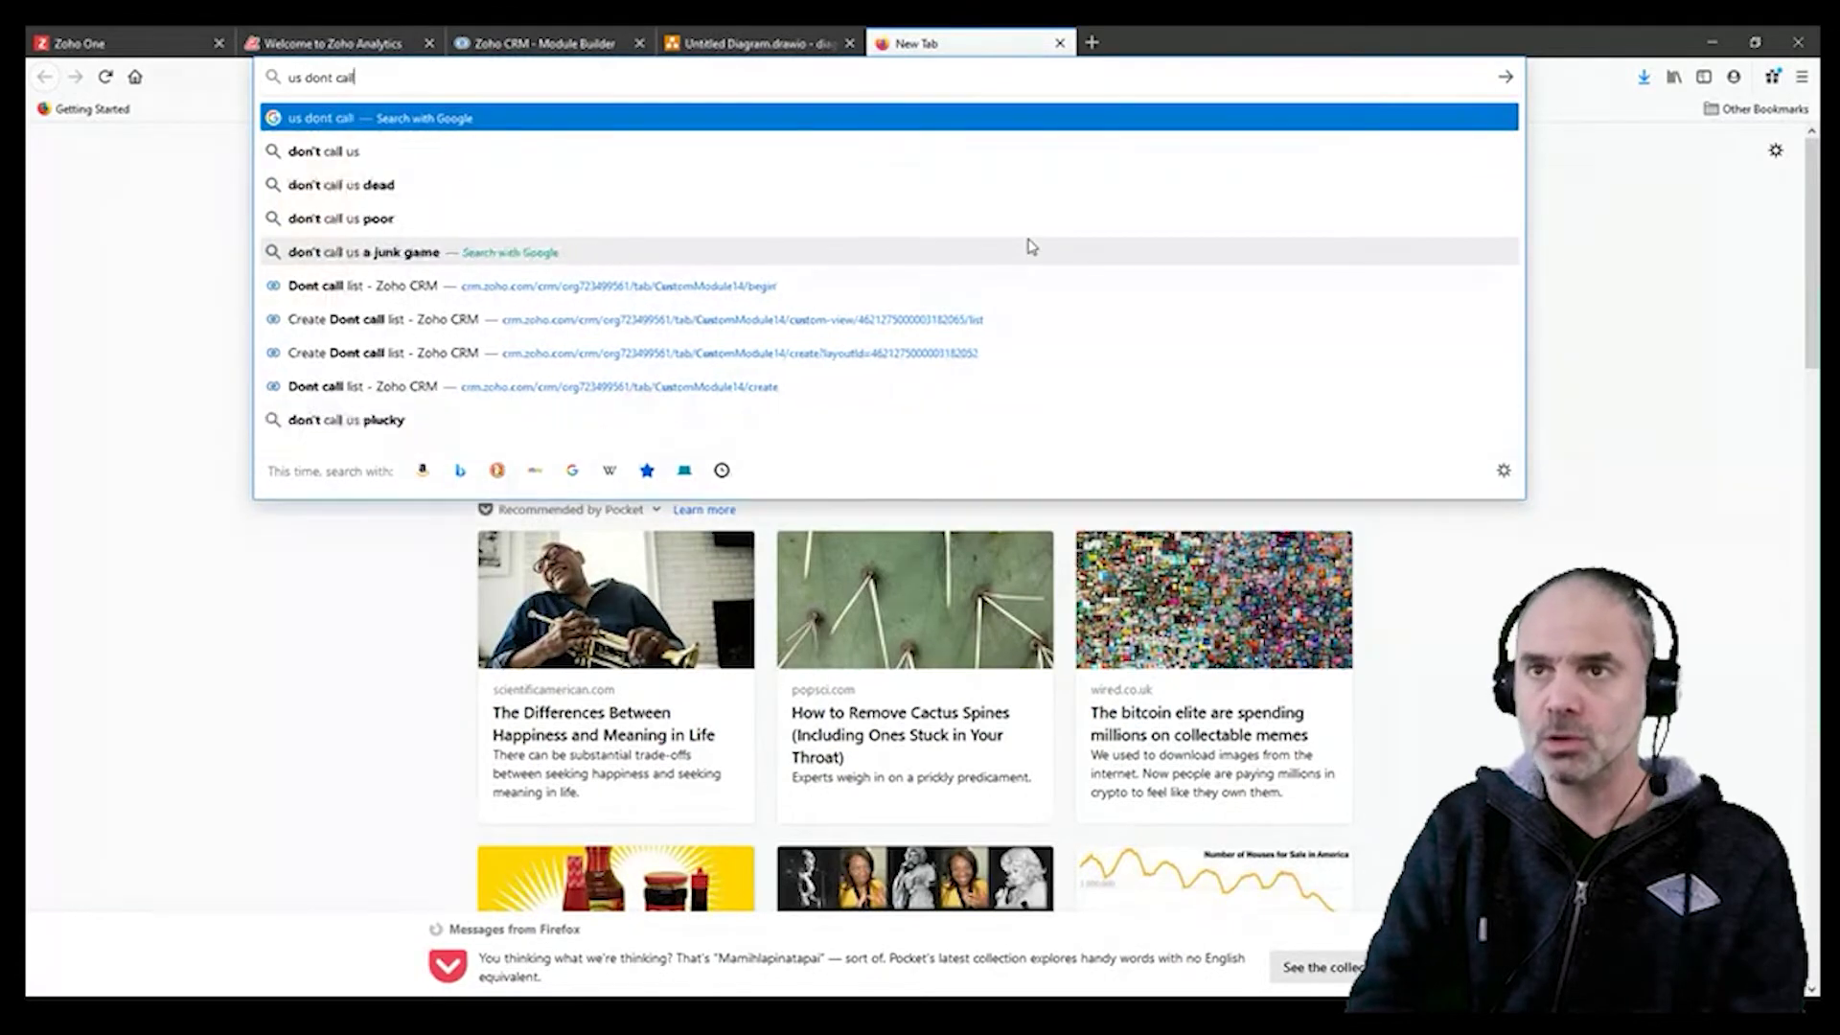
type(" list api")
key("Return")
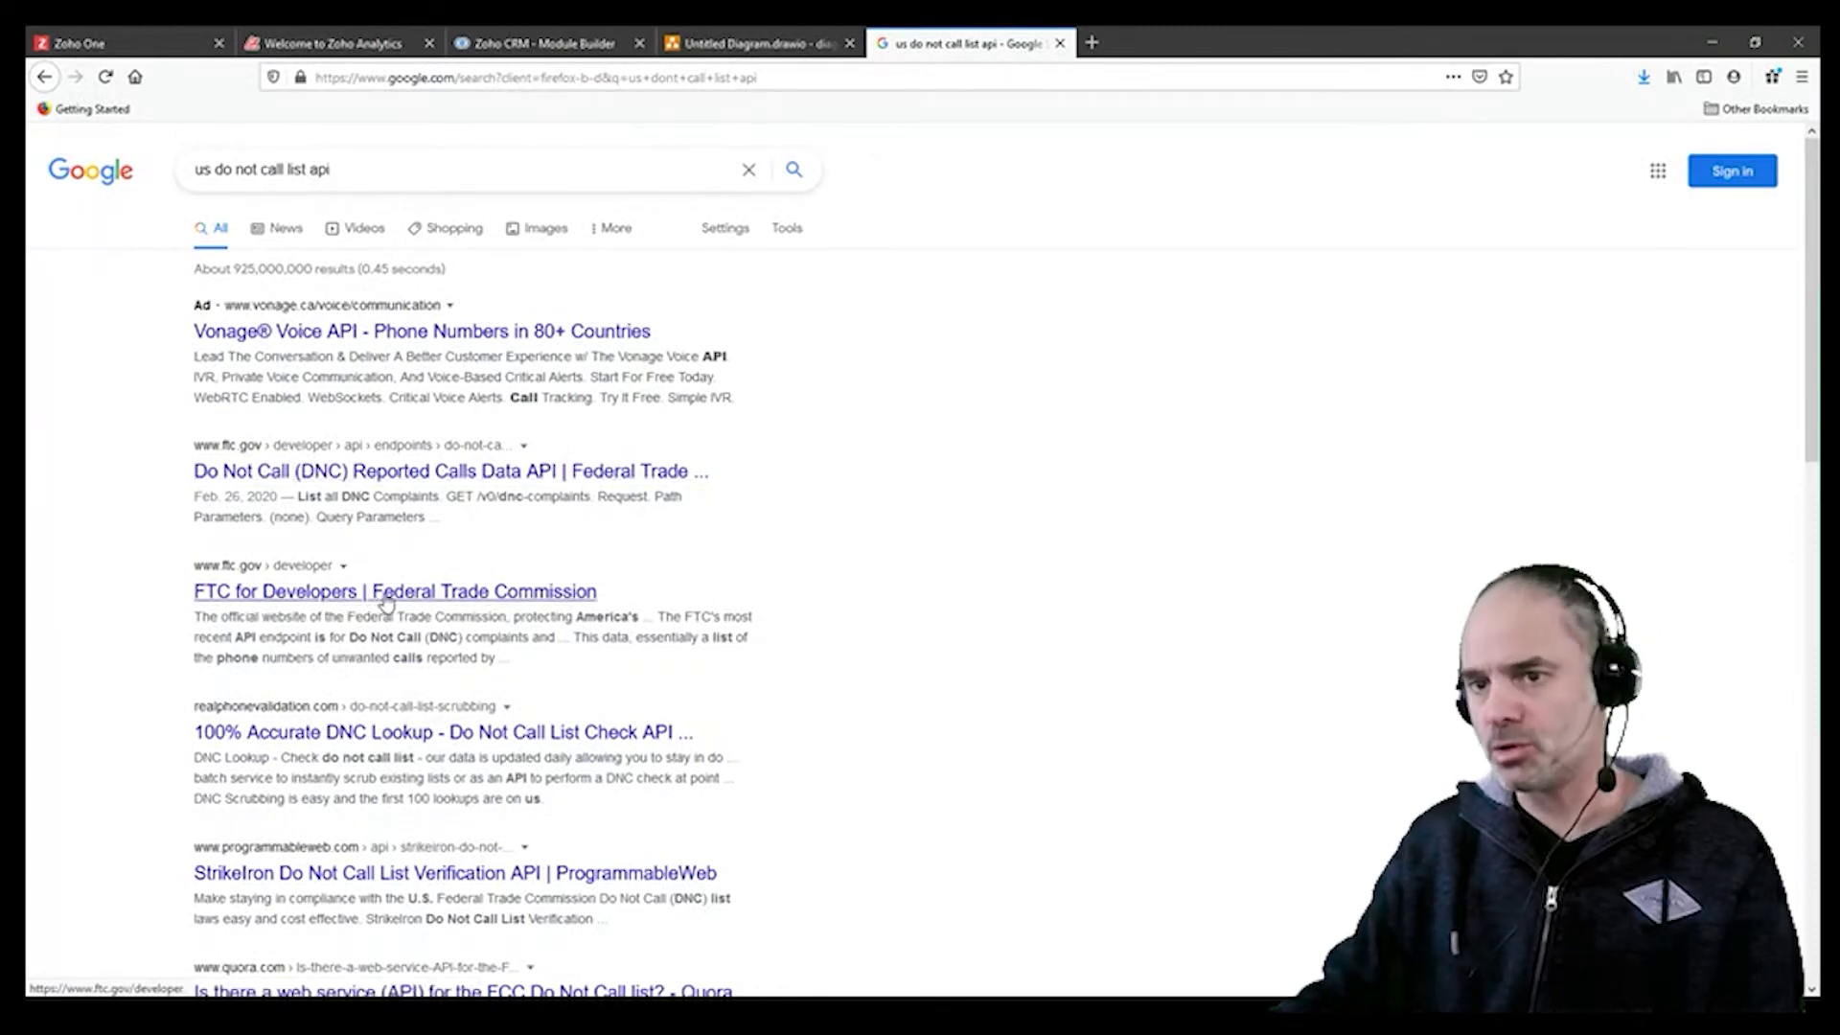
Step: Open the FTC for Developers search result and examine its Do Not Call API overview and API key signup section
scroll(384, 596, "down", 3)
left_click(394, 316)
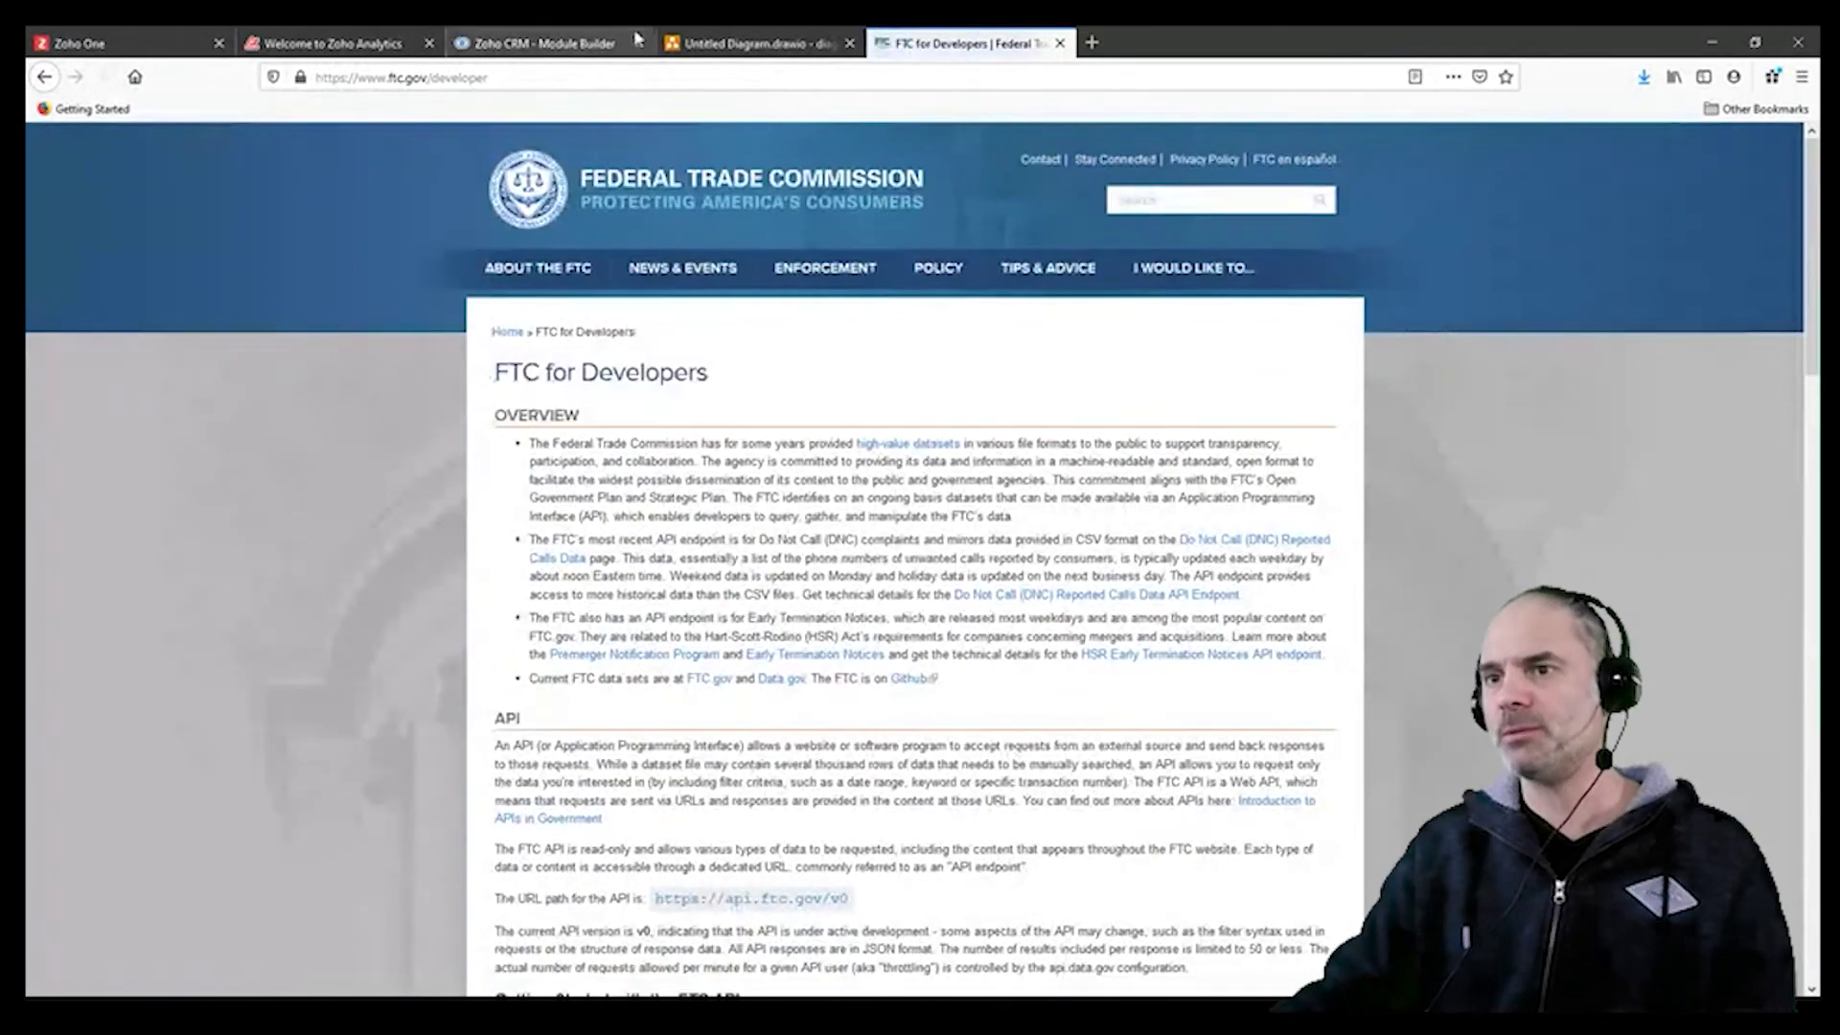
scroll(841, 508, "down", 6)
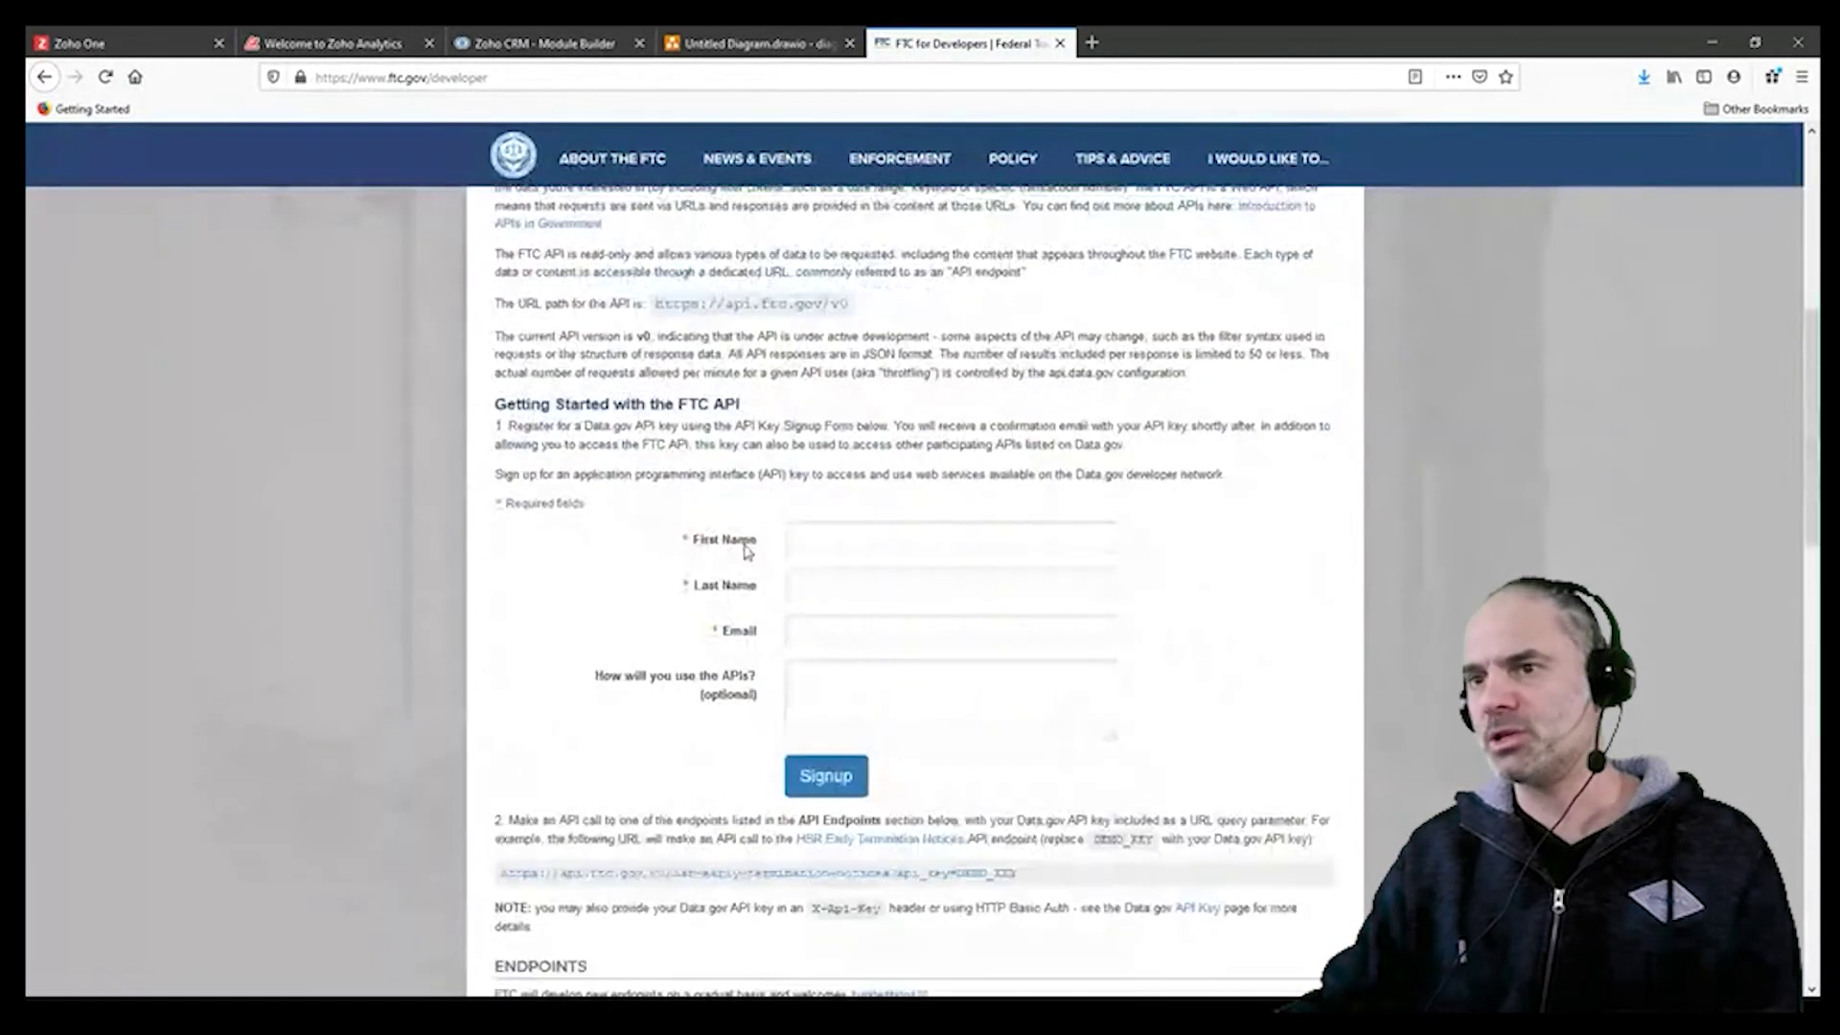
scroll(751, 513, "up", 2)
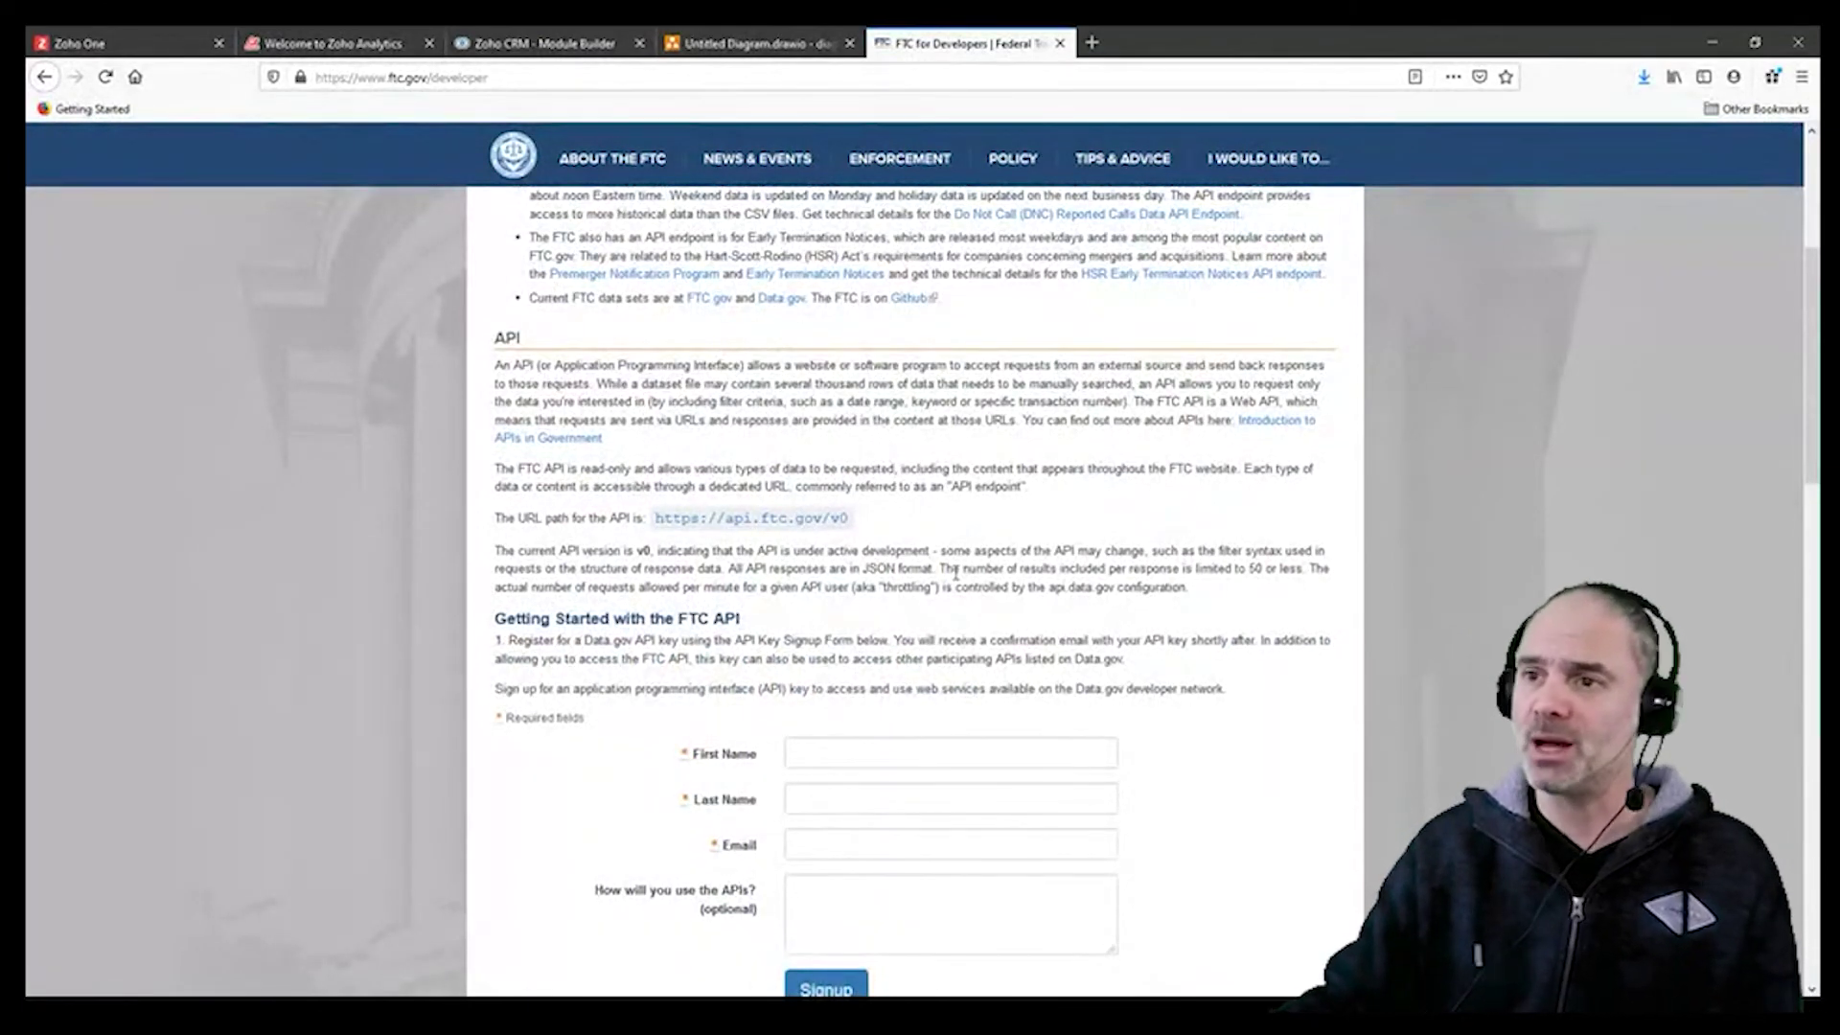
scroll(916, 575, "down", 3)
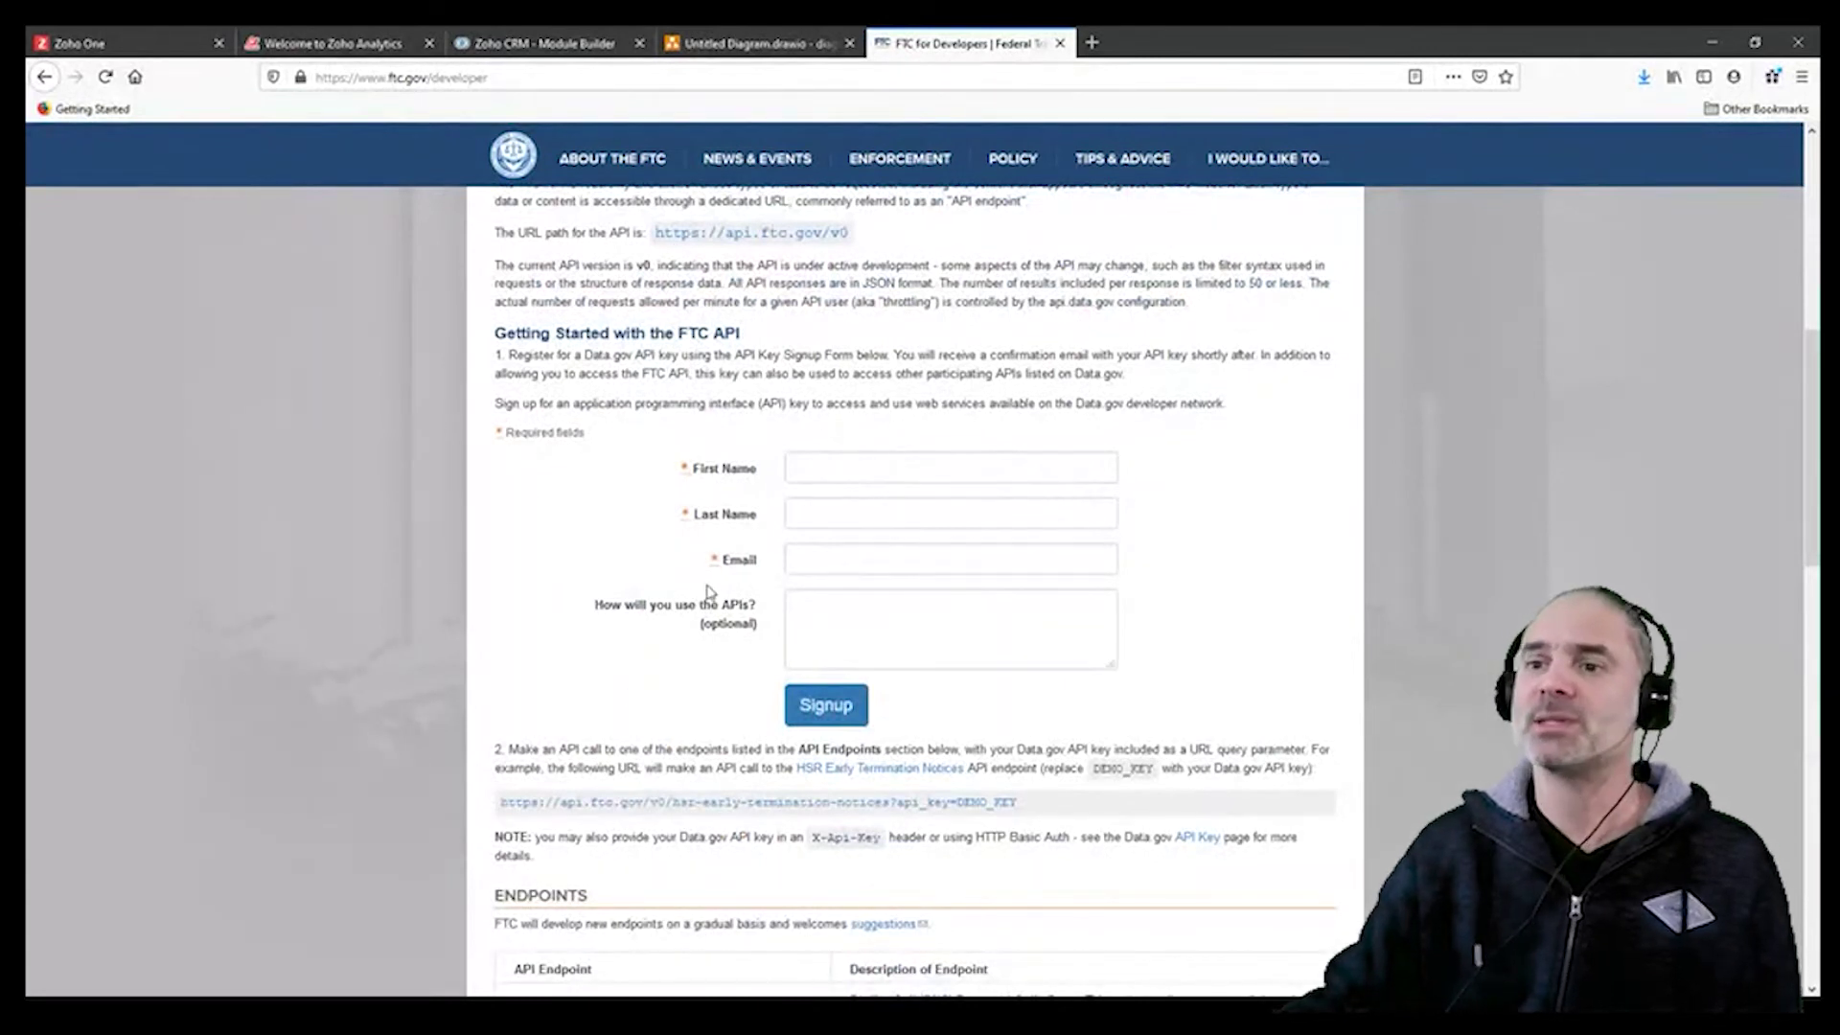
scroll(661, 604, "down", 1)
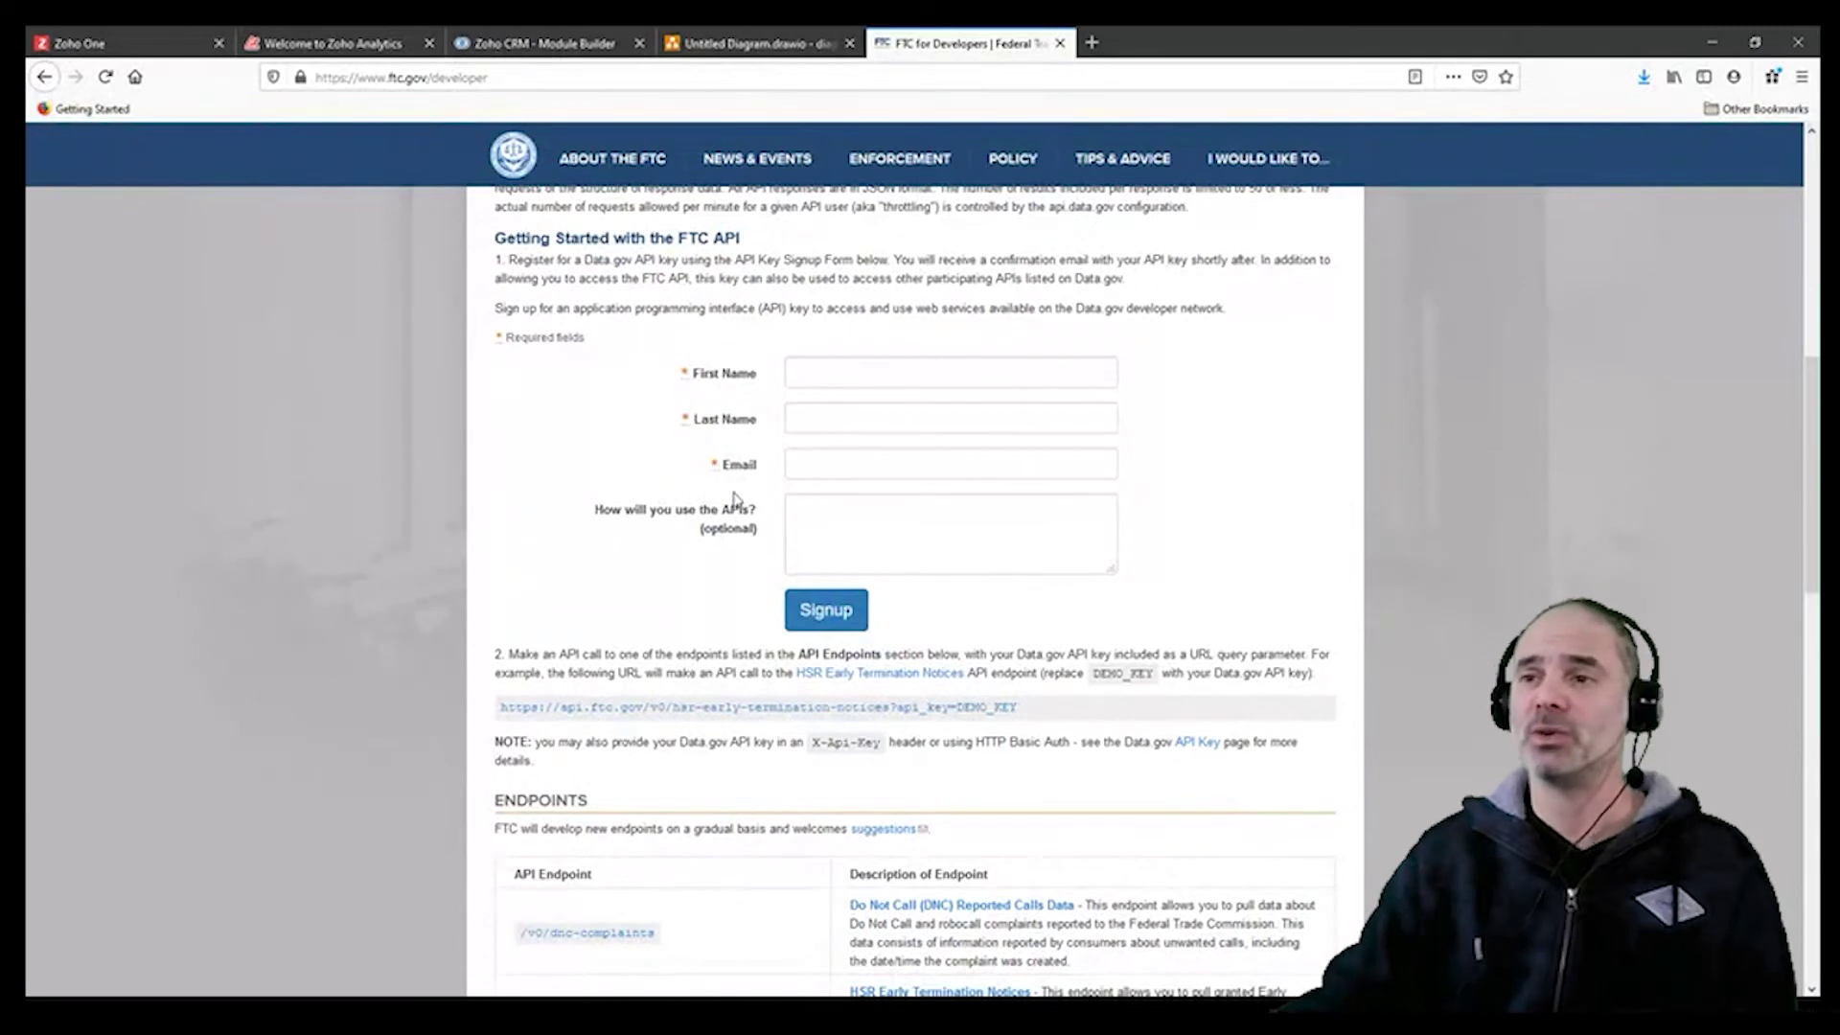
scroll(834, 499, "up", 8)
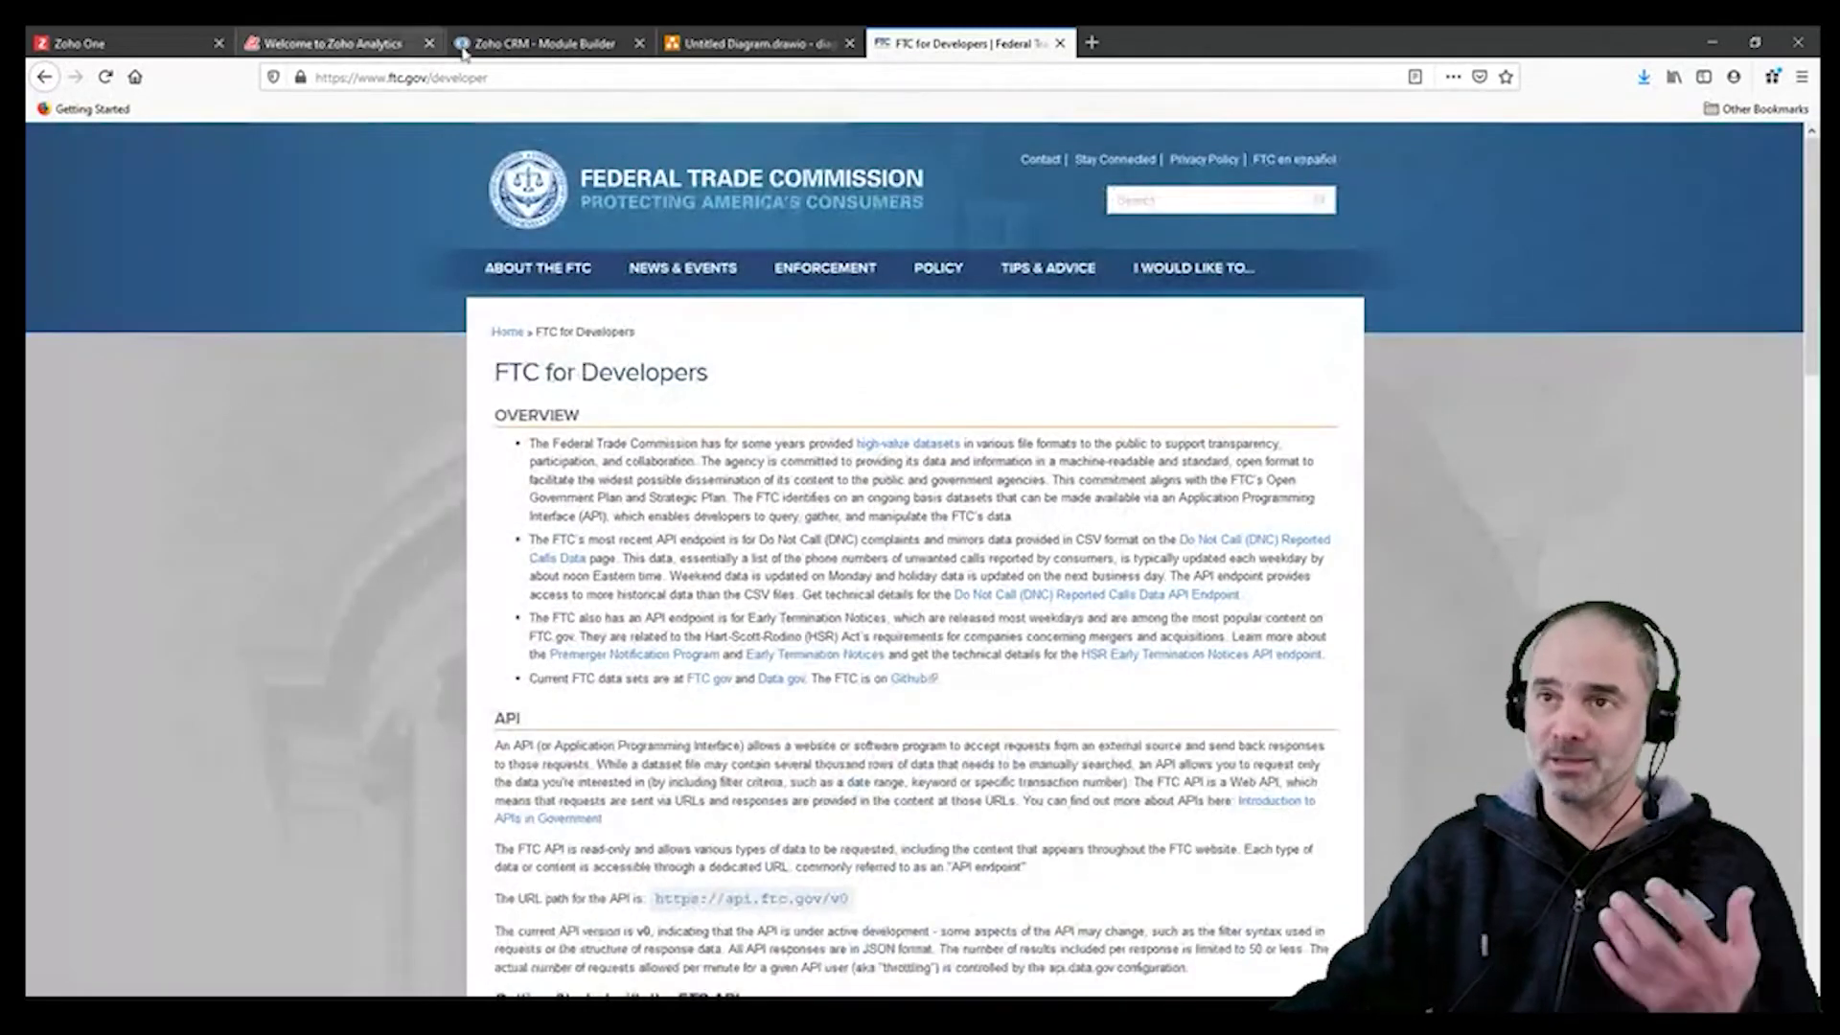
Step: Return to Zoho CRM, leave the layout editor and open the first lead in the My Today's Followups view
left_click(543, 43)
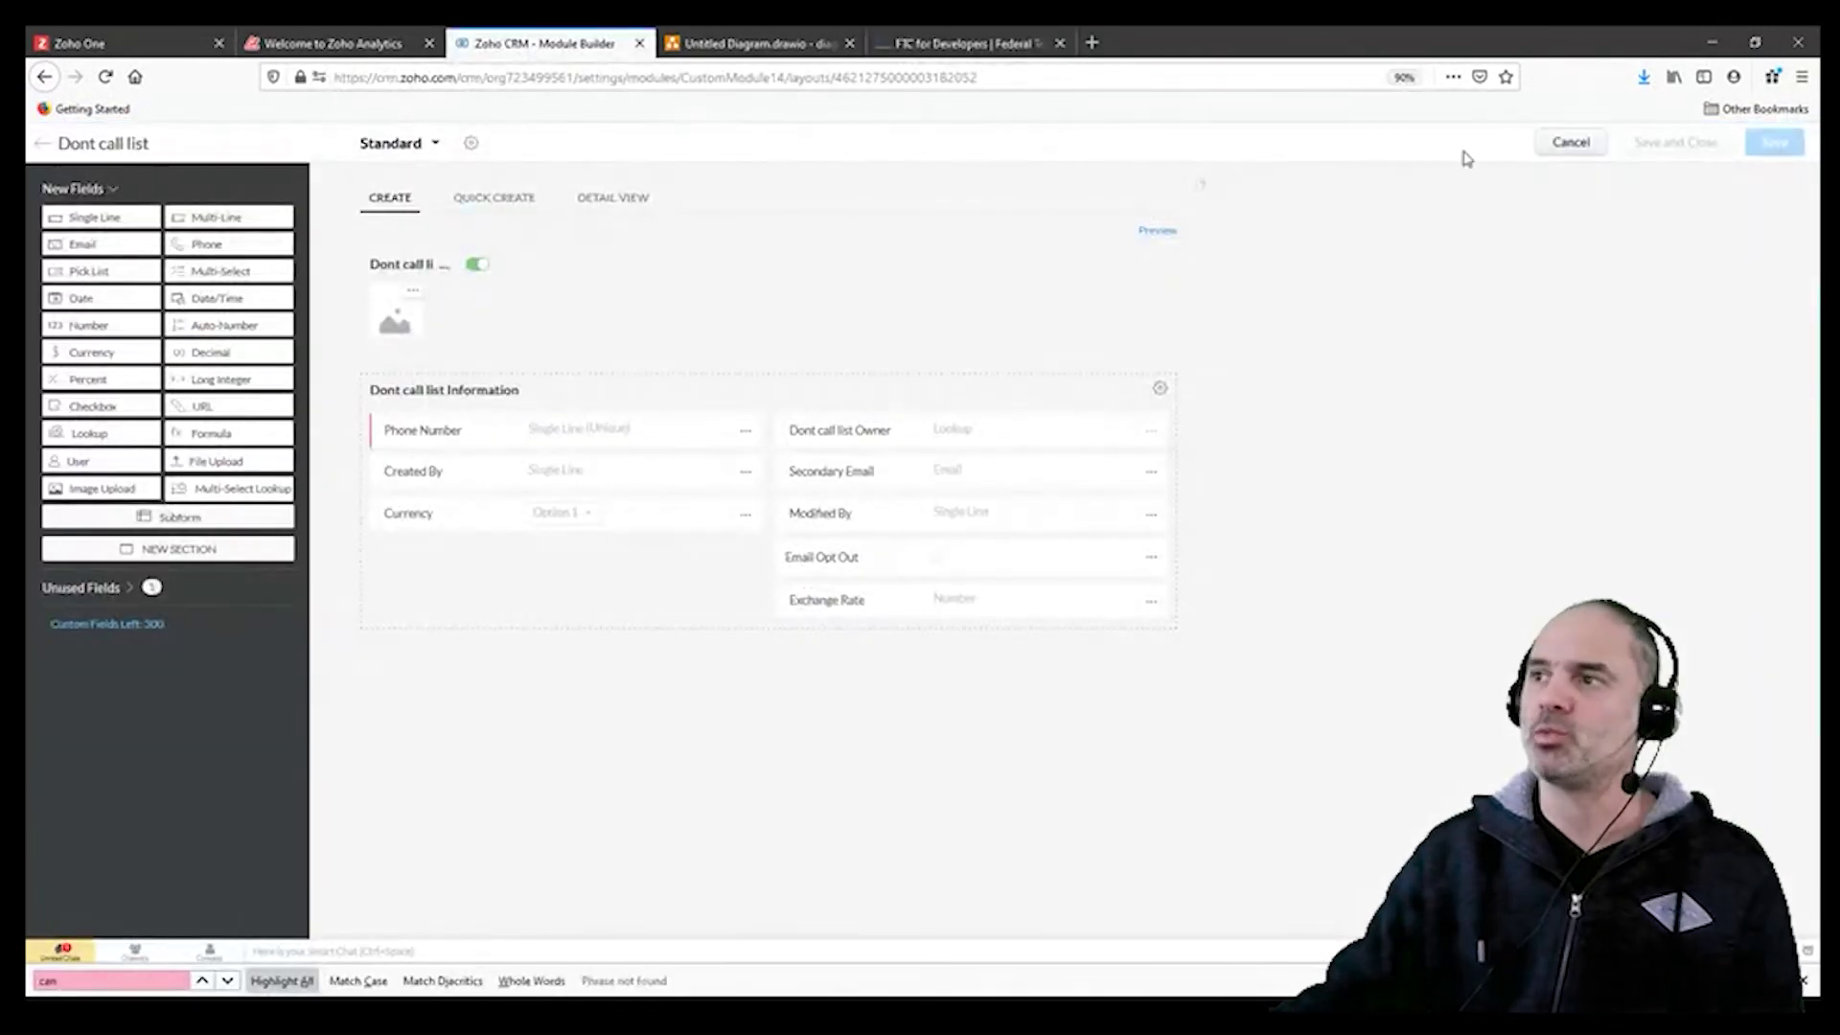
left_click(1565, 144)
left_click(294, 144)
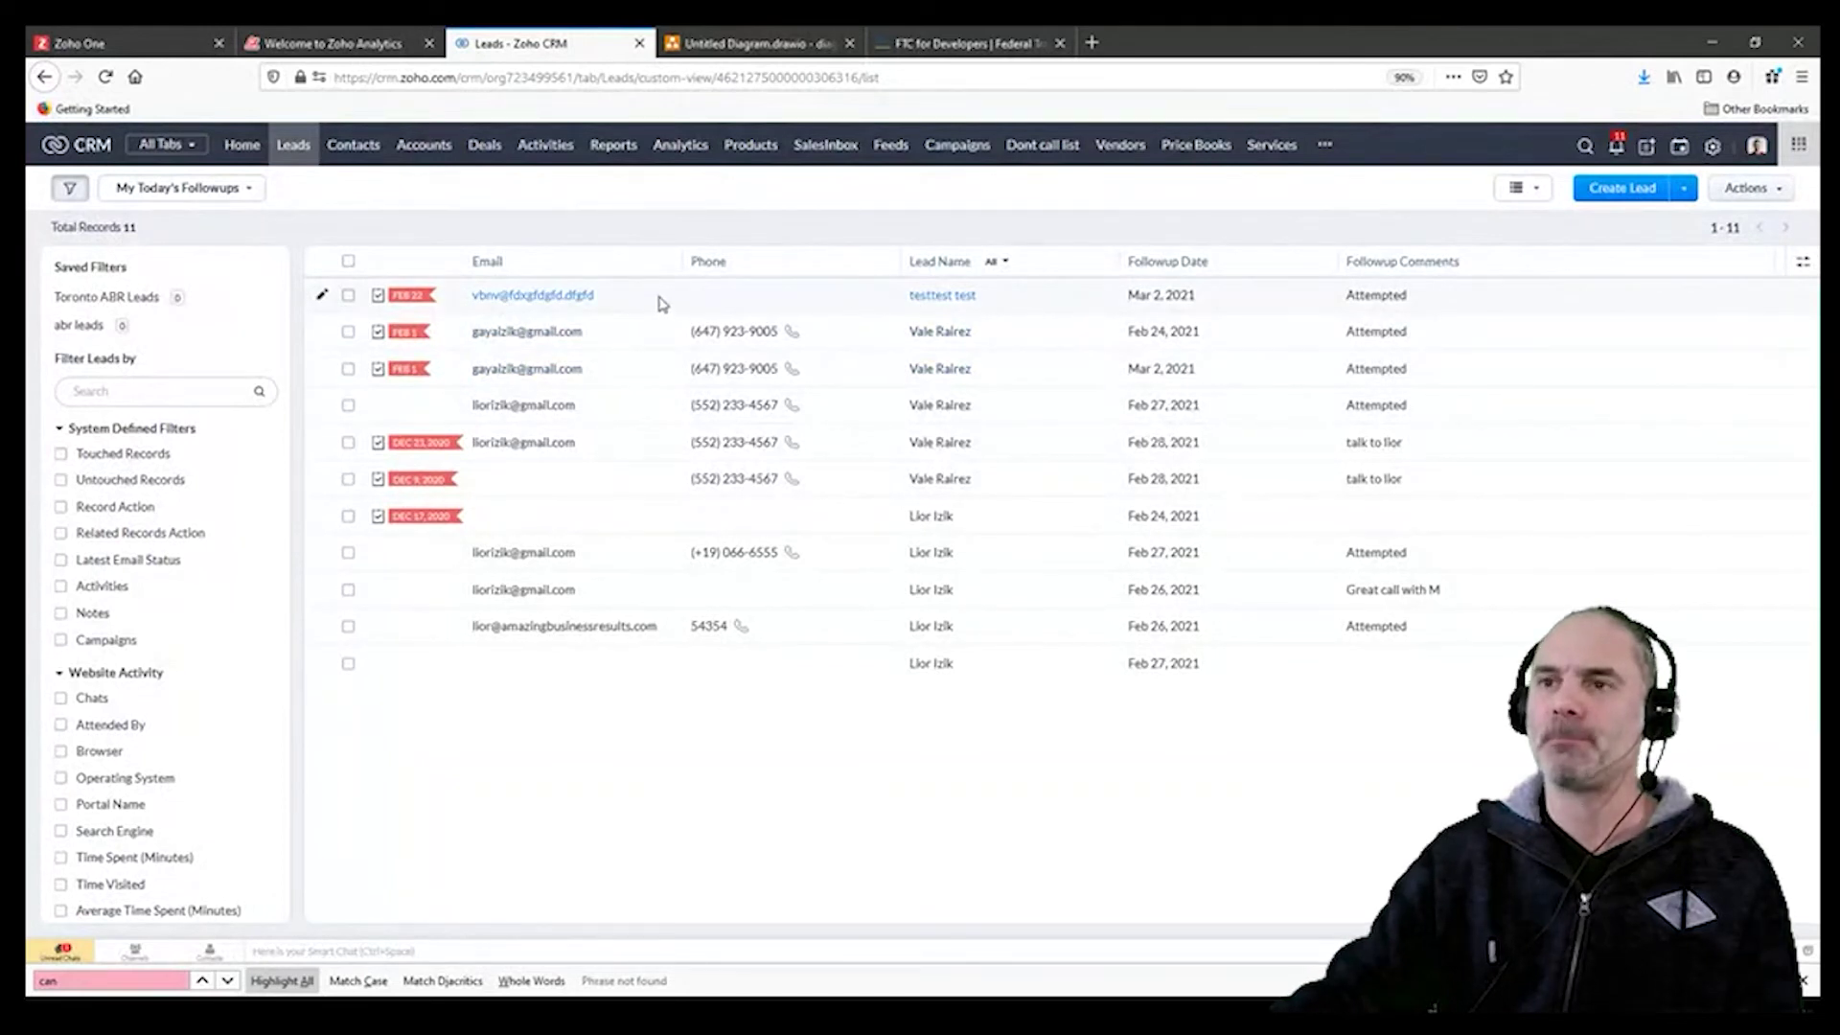
left_click(879, 292)
Step: Look through the lead's details for the Email Opt Out field under Audit Log & Automation
scroll(957, 542, "down", 4)
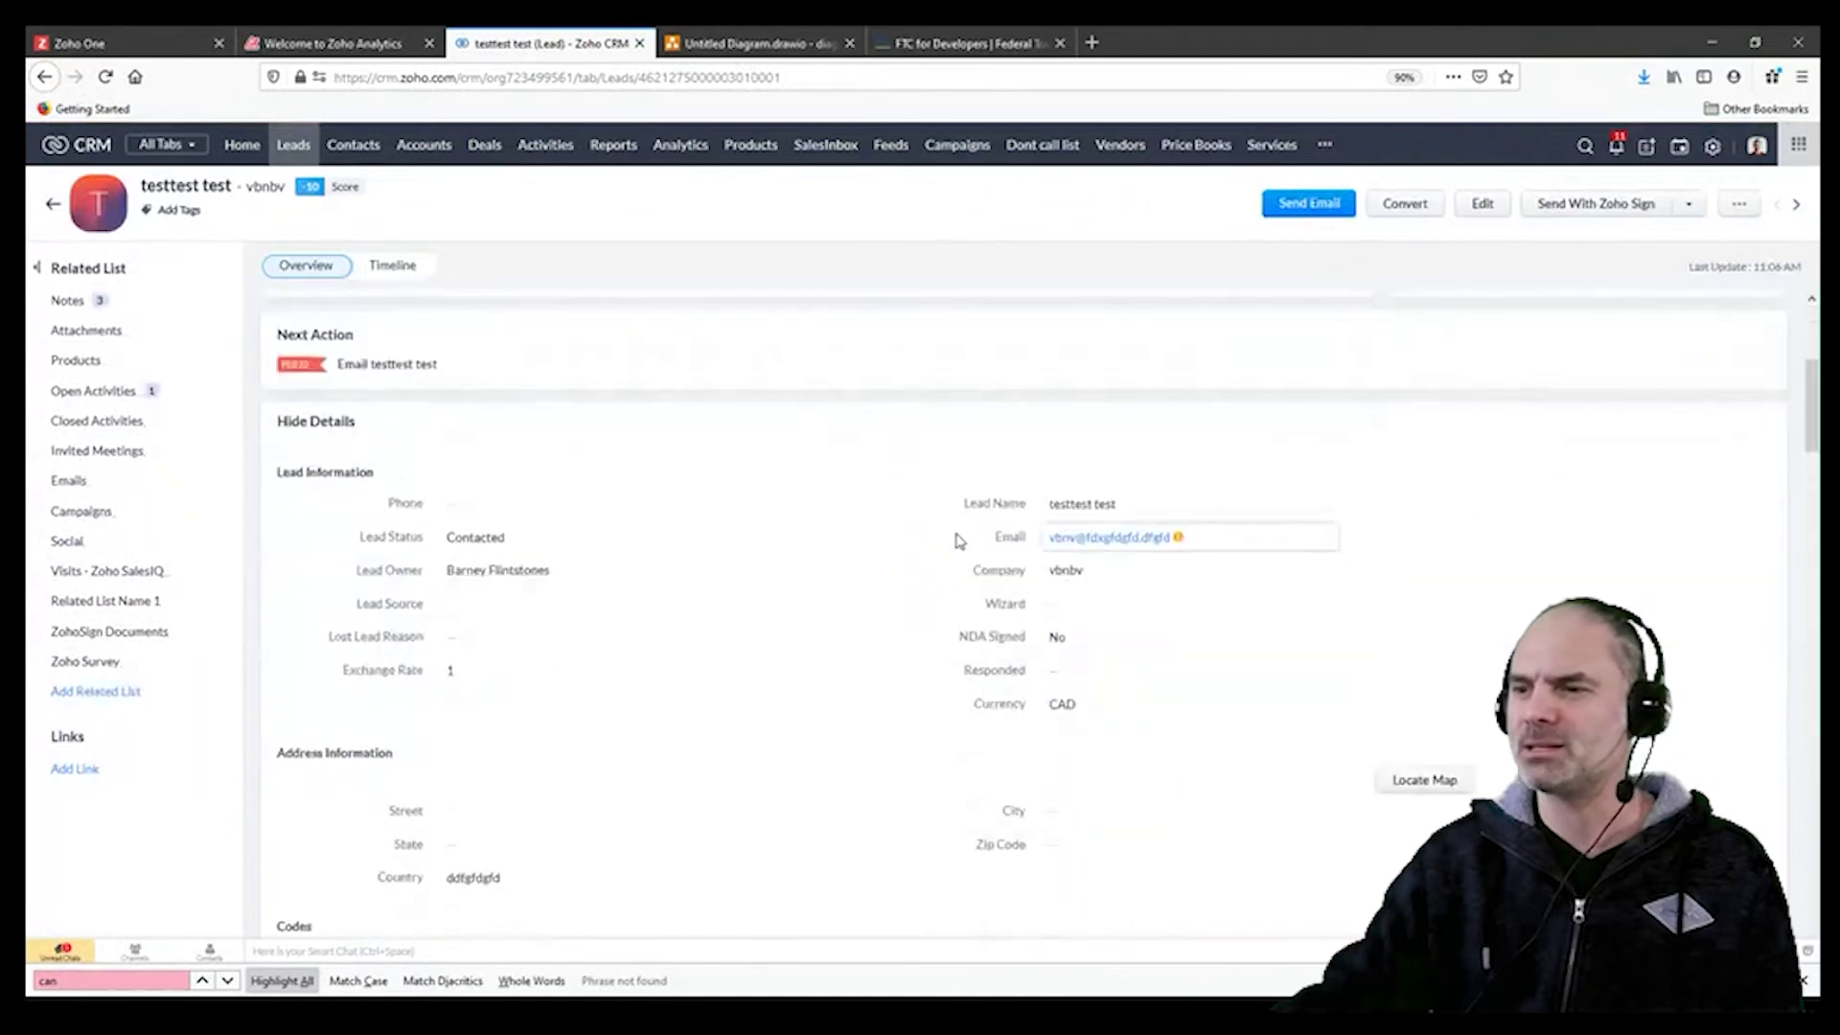
scroll(957, 541, "down", 2)
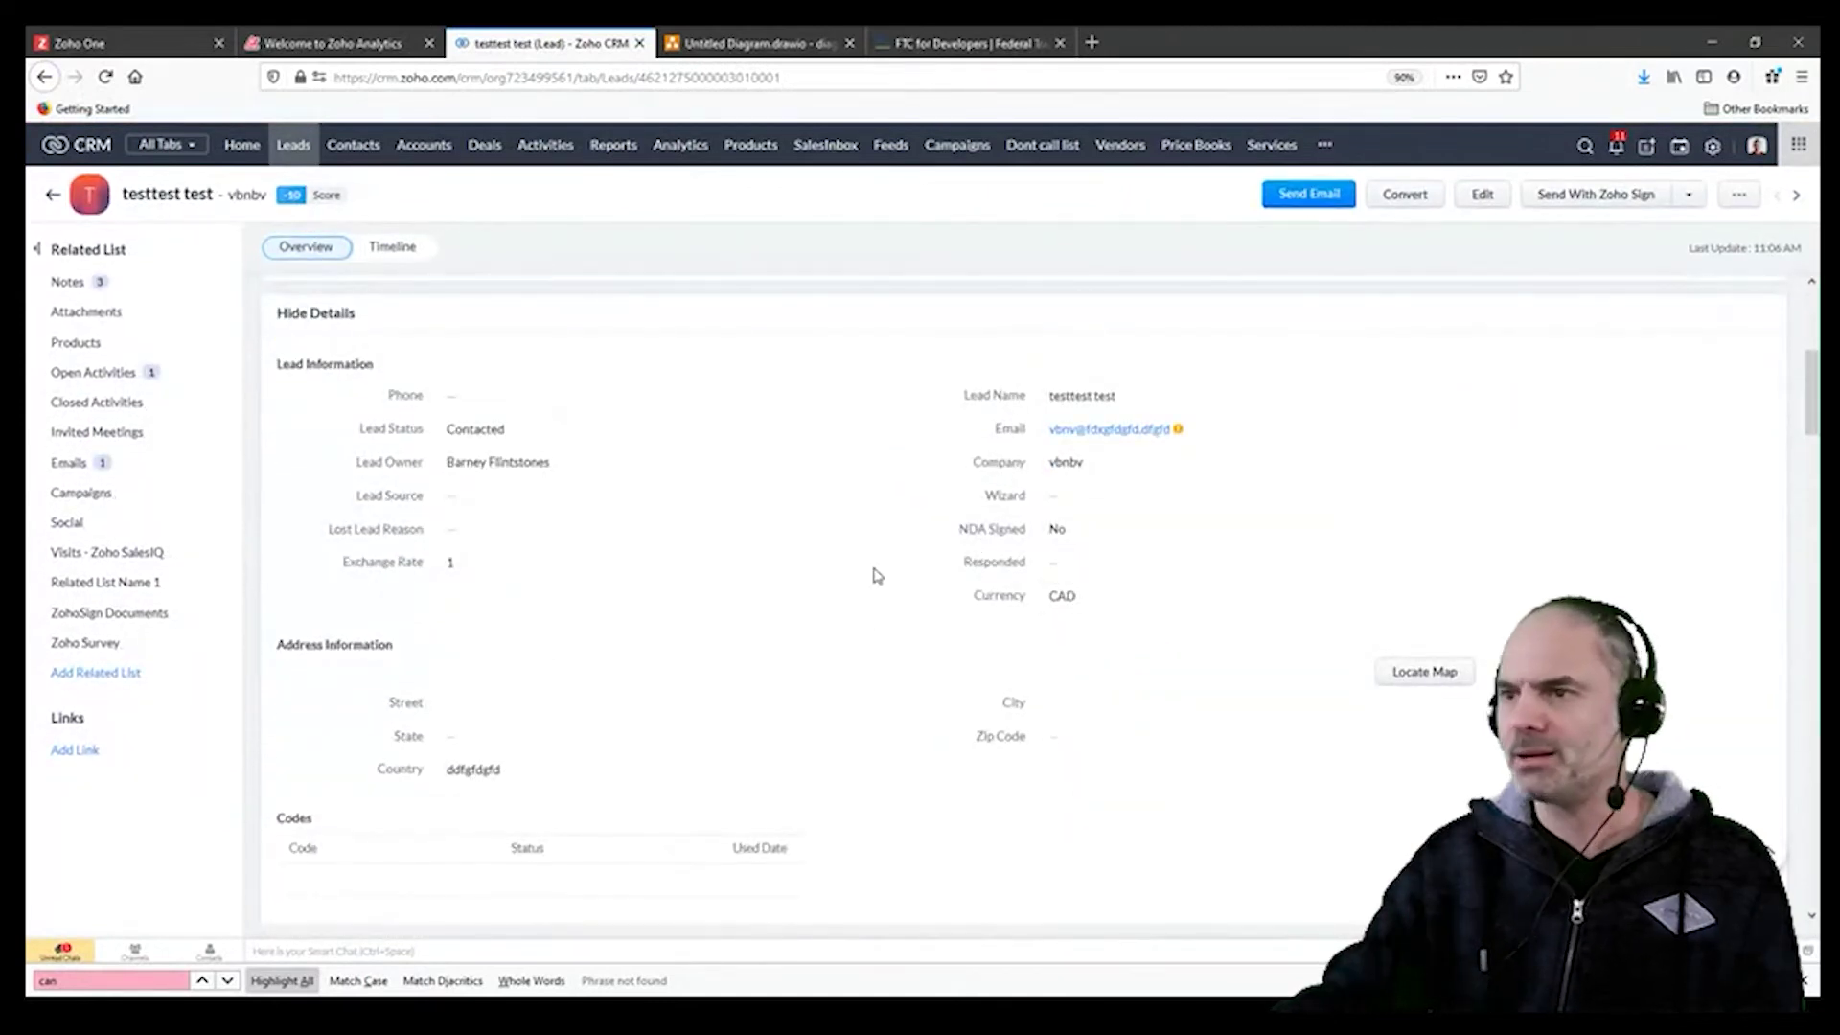
scroll(877, 560, "down", 5)
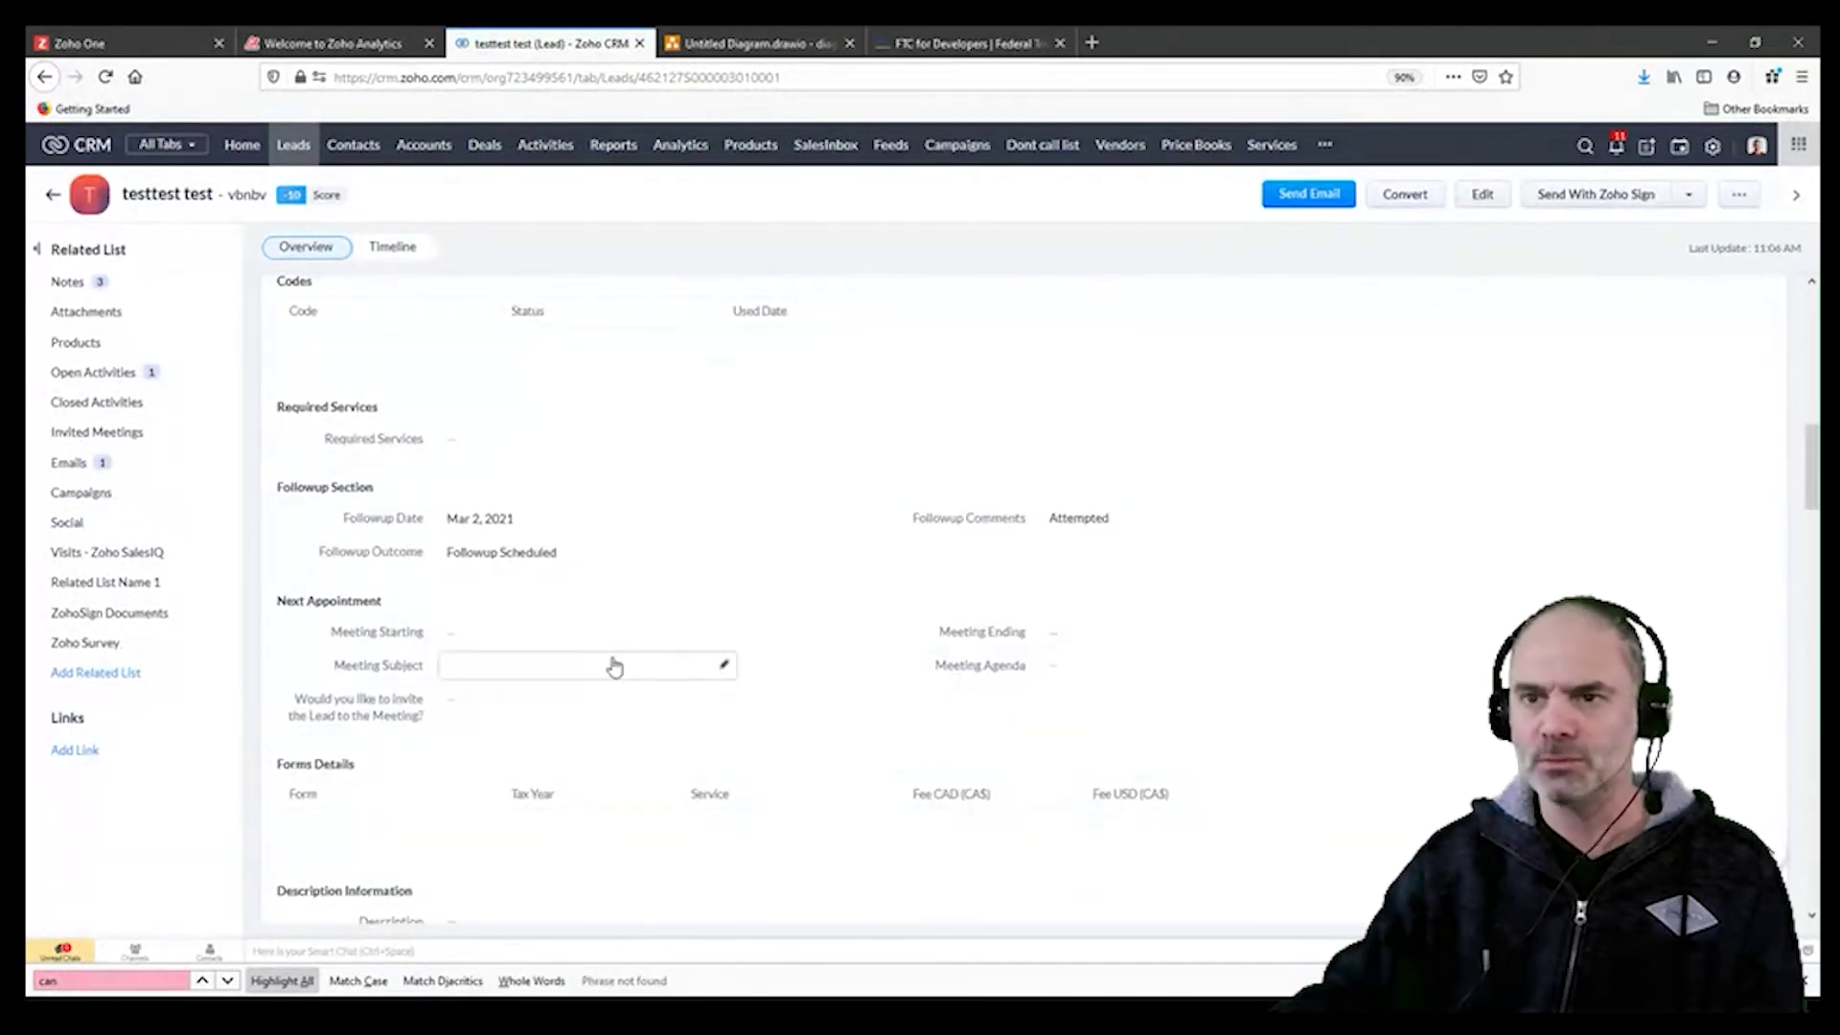
scroll(614, 666, "down", 6)
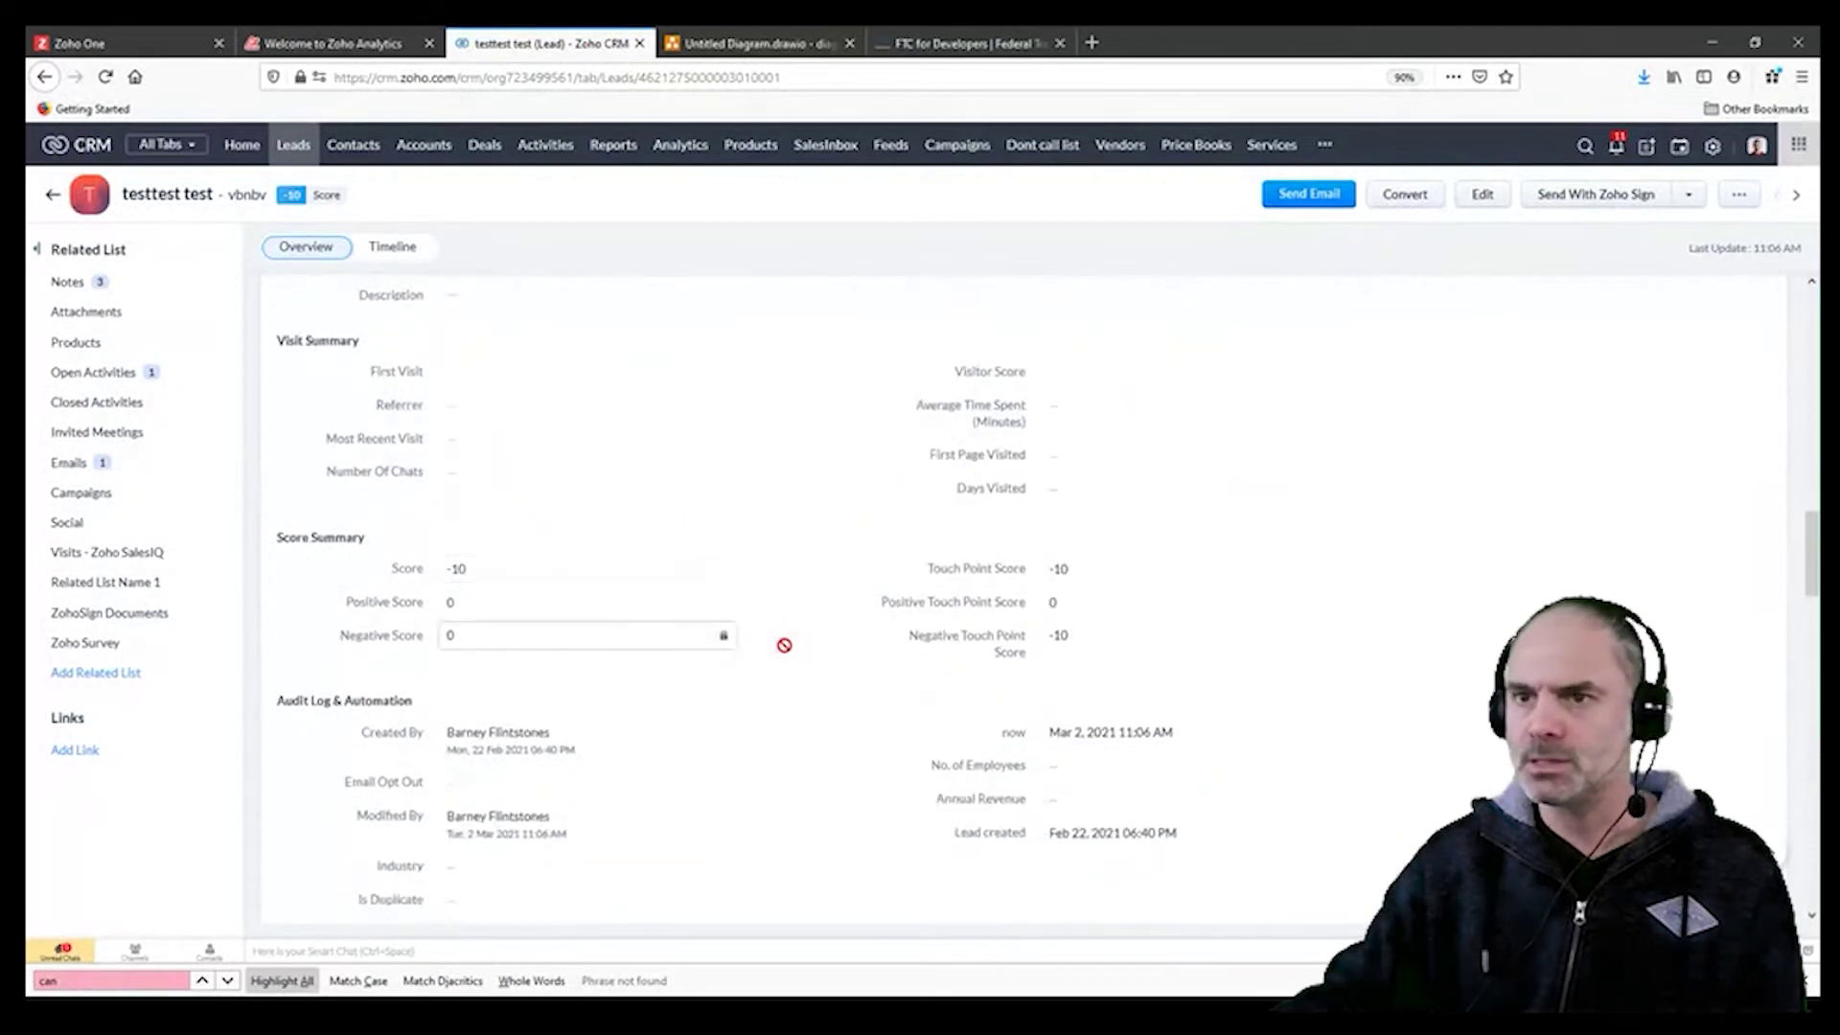
scroll(784, 645, "down", 2)
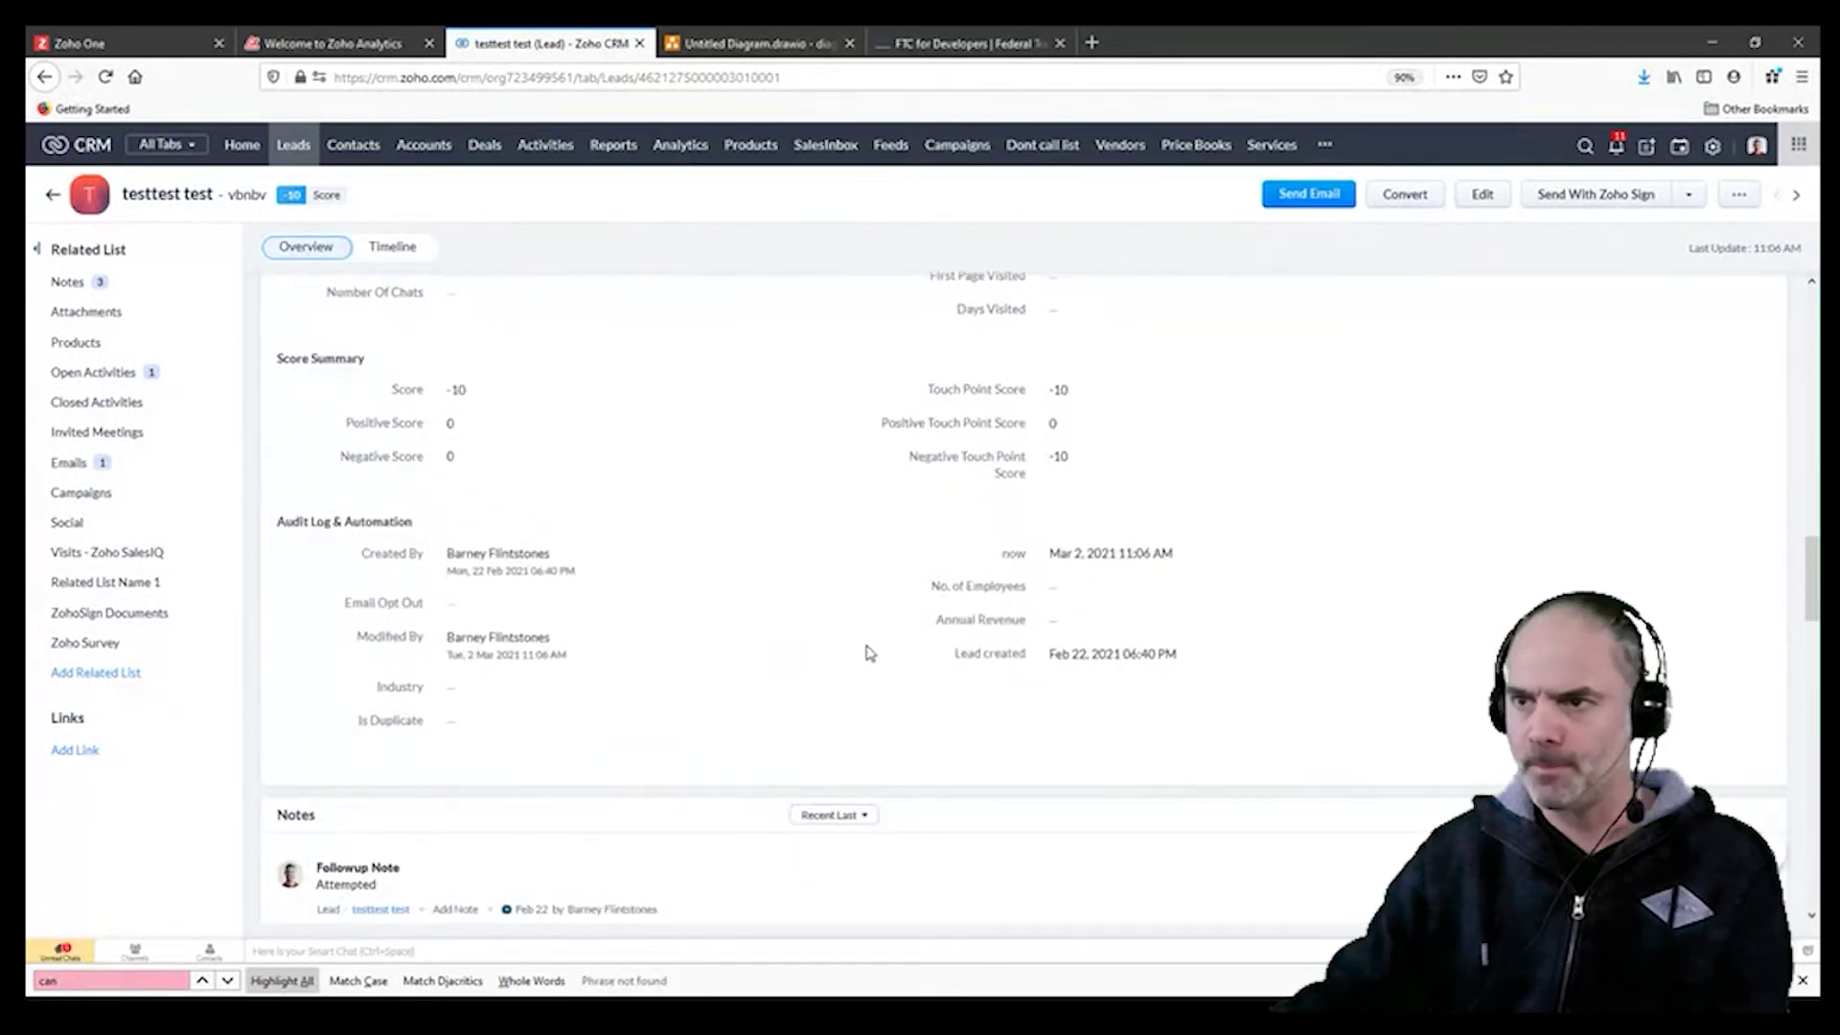
left_click_drag(344, 602, 423, 604)
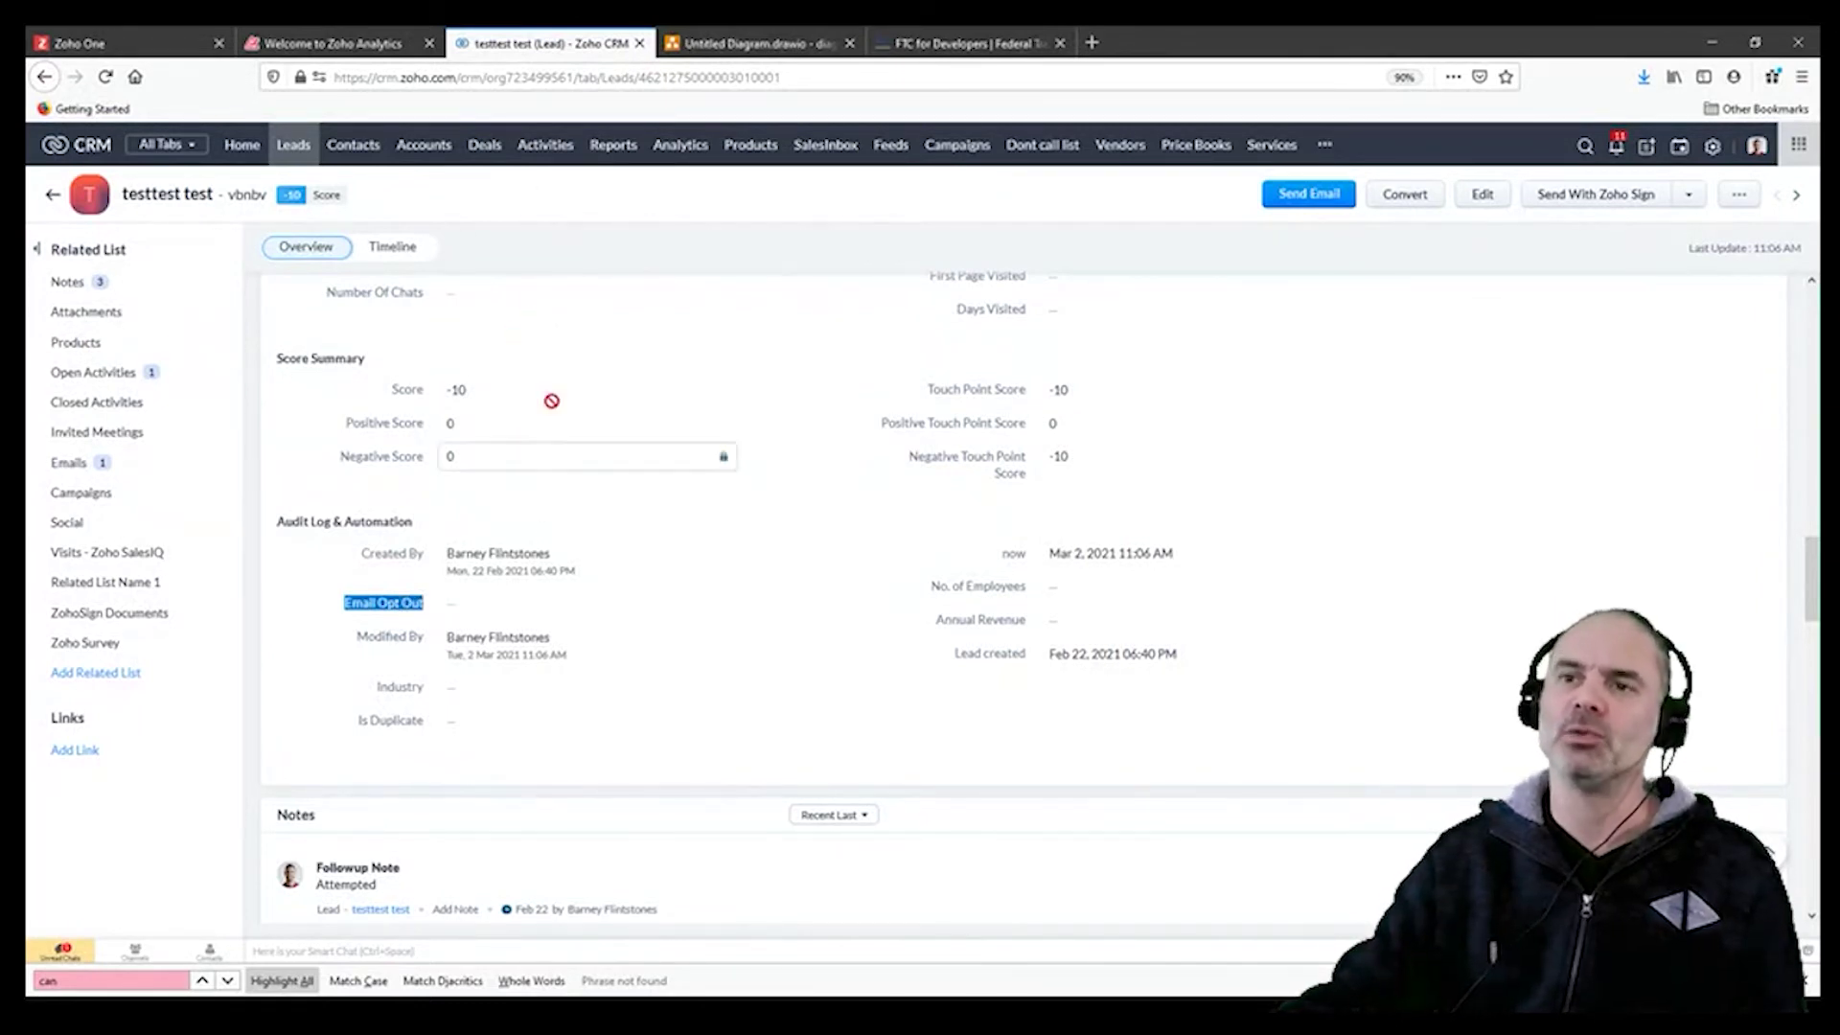
left_click(352, 602)
left_click_drag(352, 602, 433, 628)
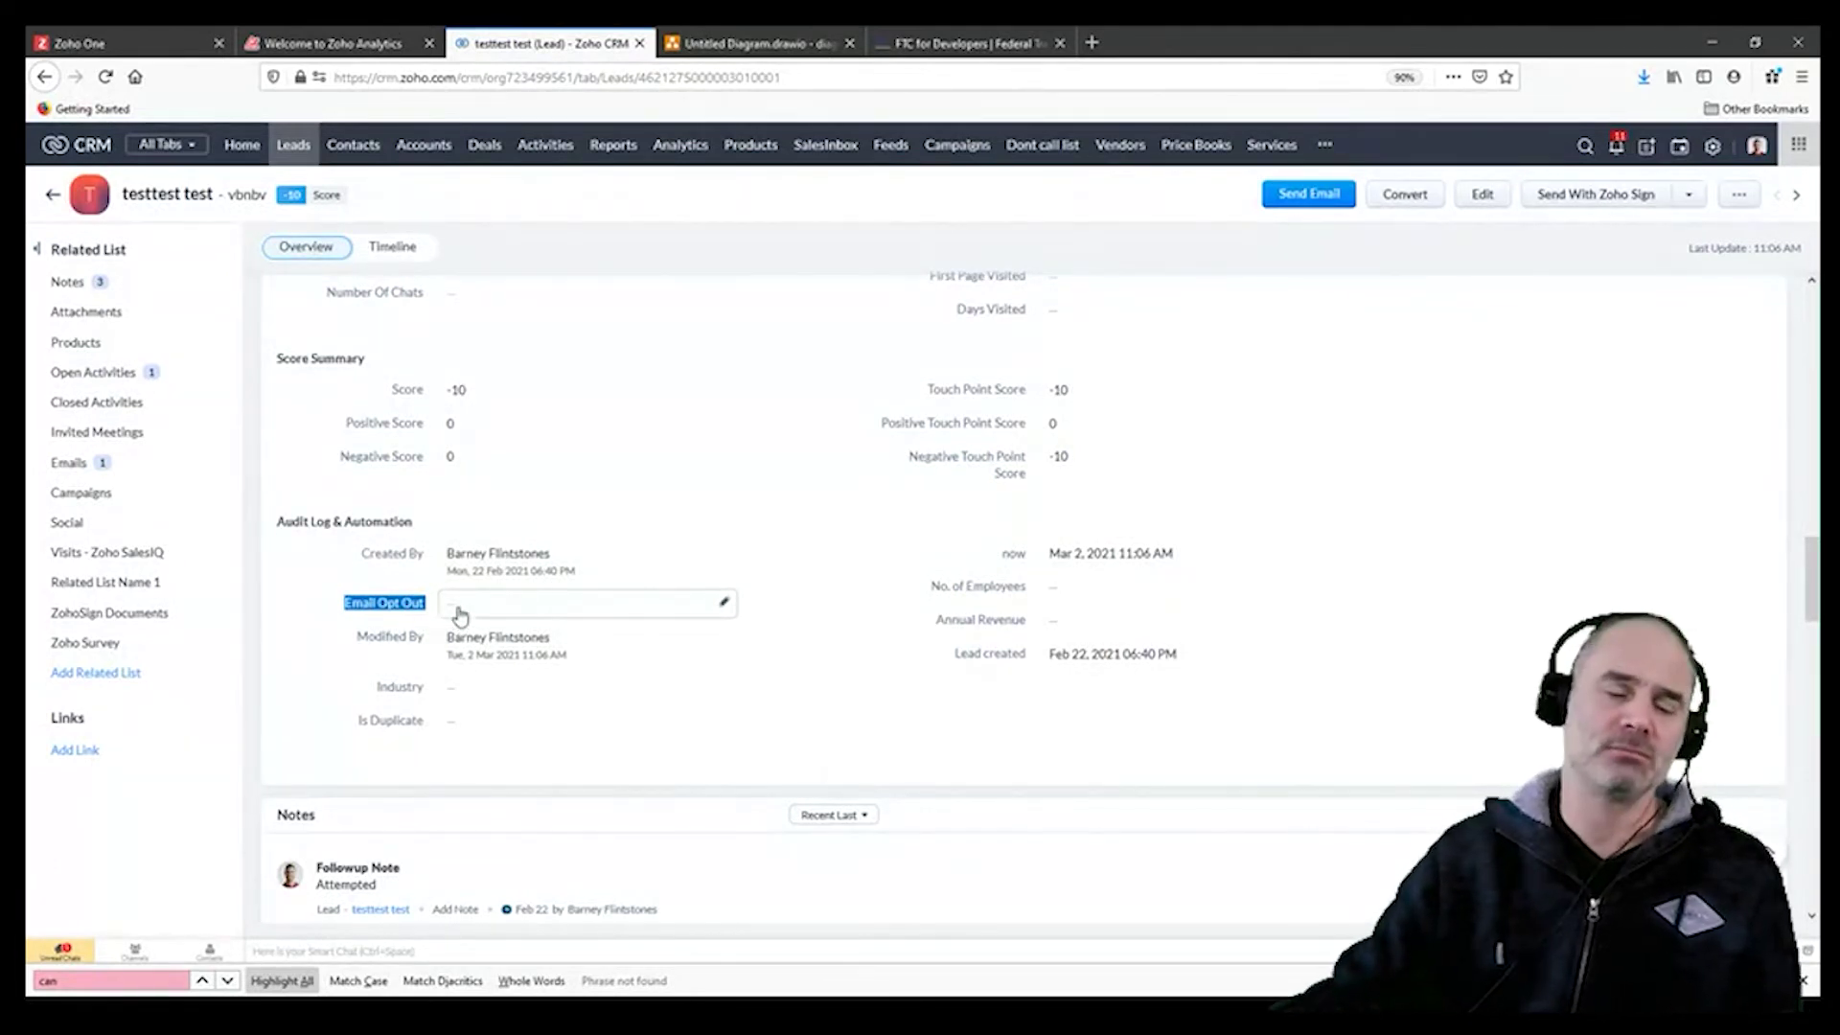
left_click(530, 209)
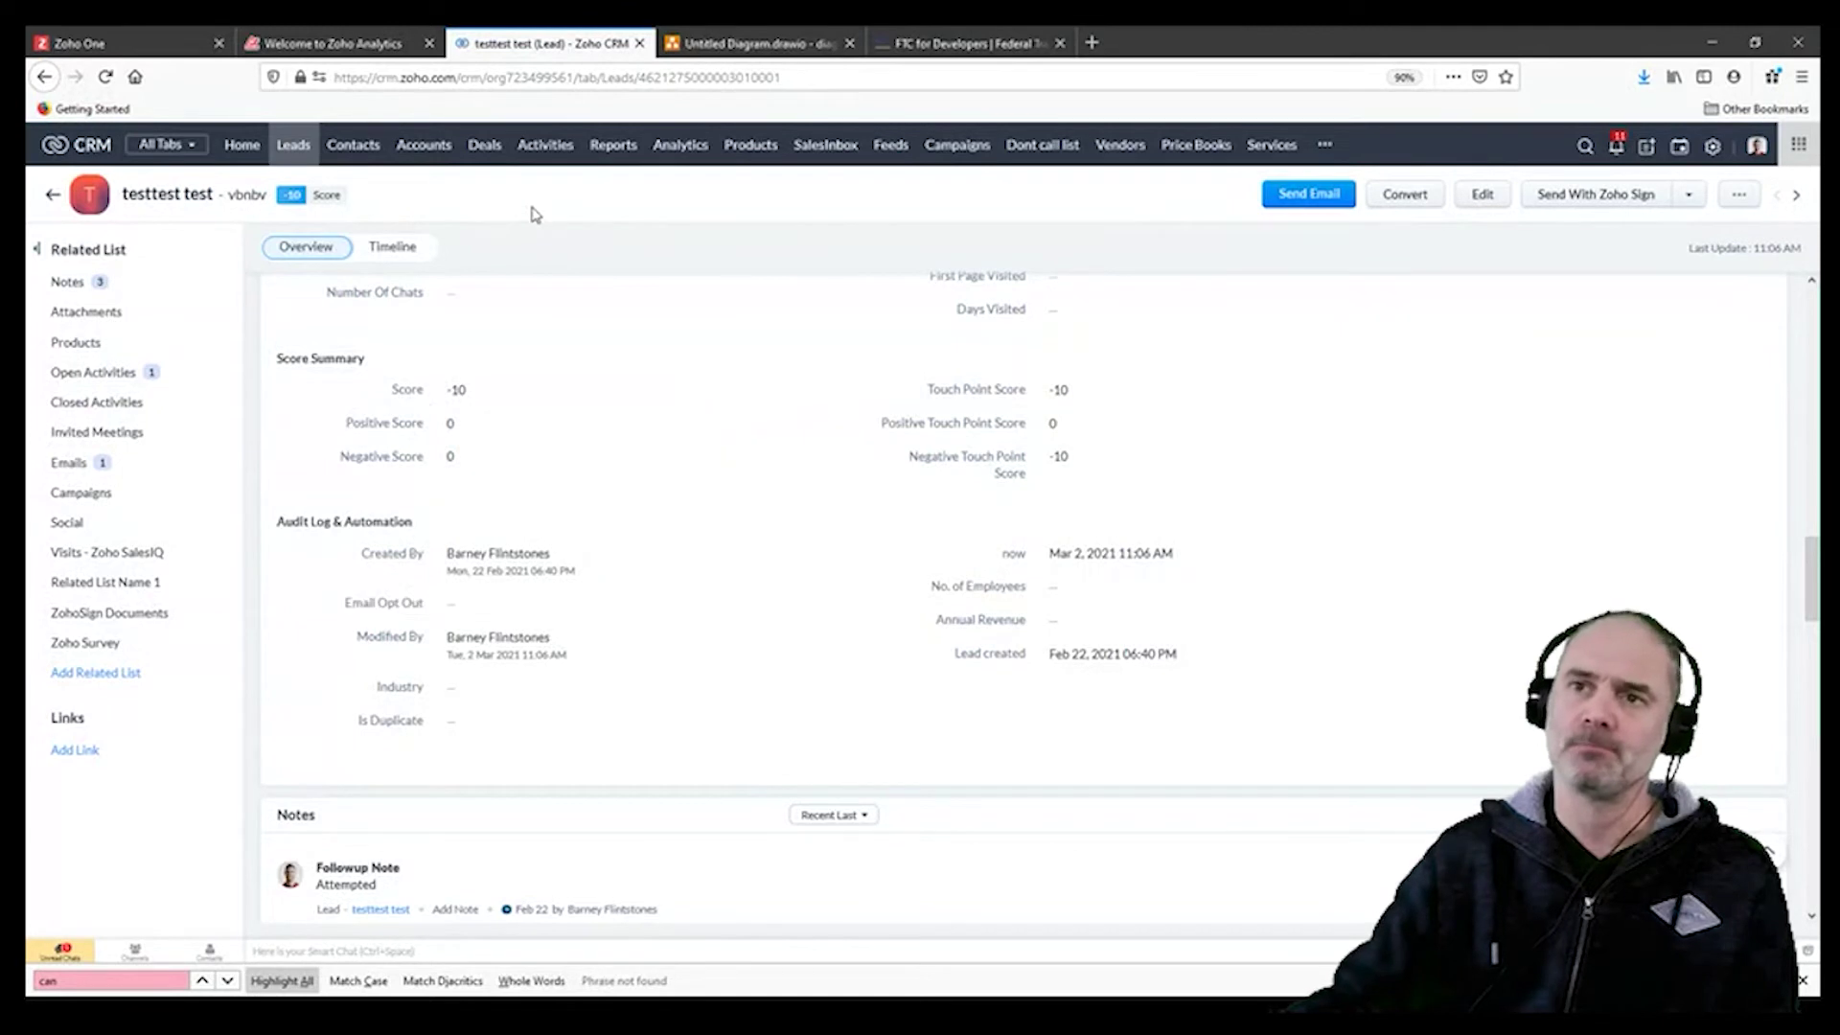
left_click(298, 149)
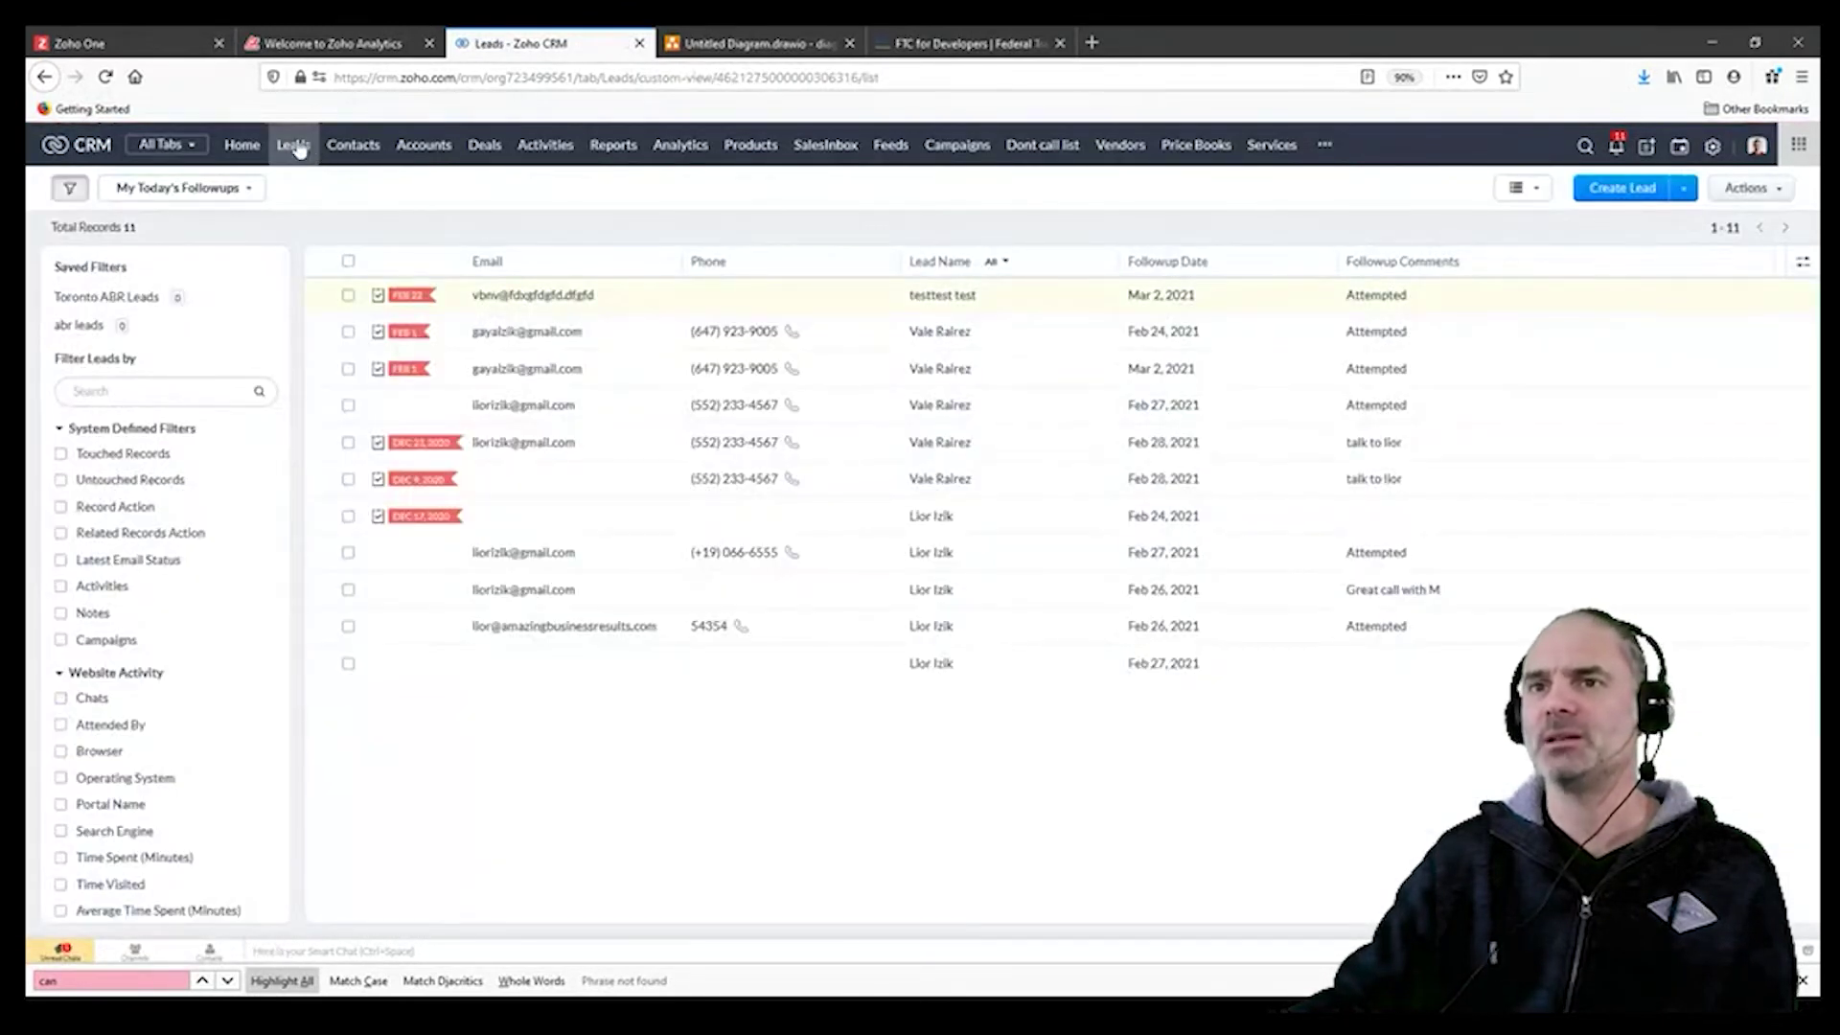
left_click(239, 188)
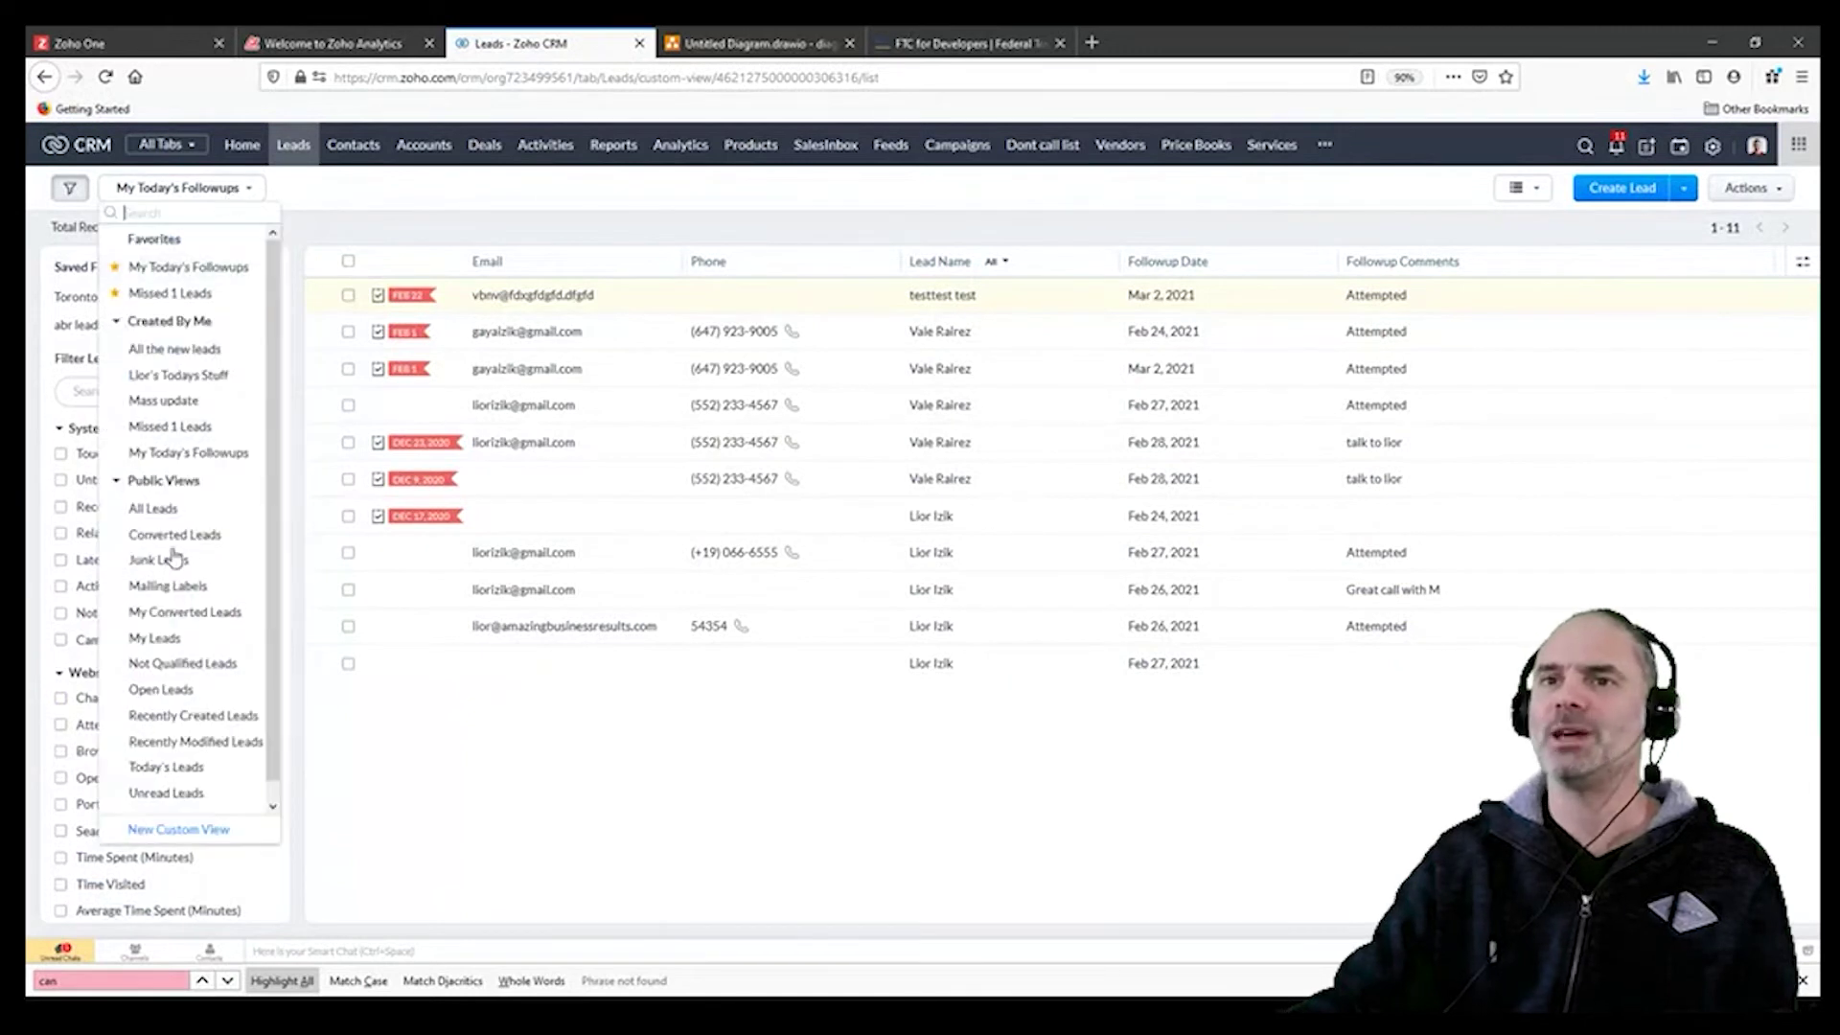
left_click(185, 830)
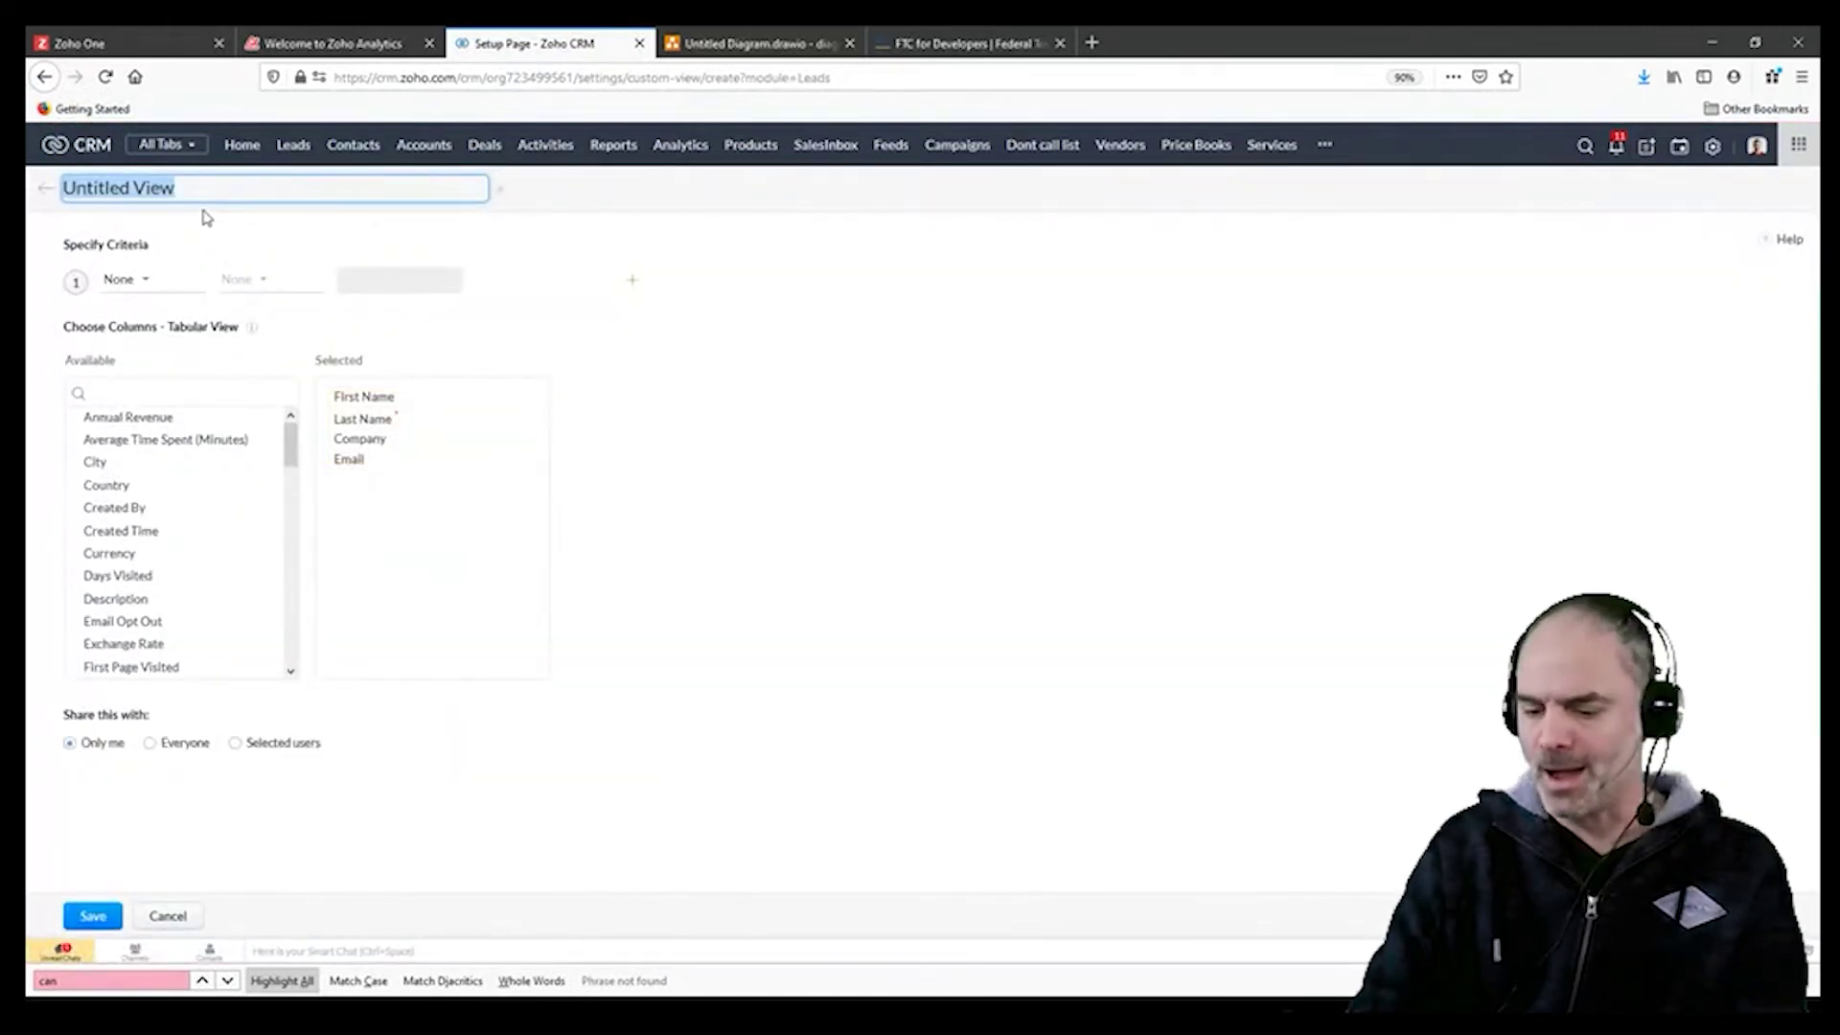
type("Active nm")
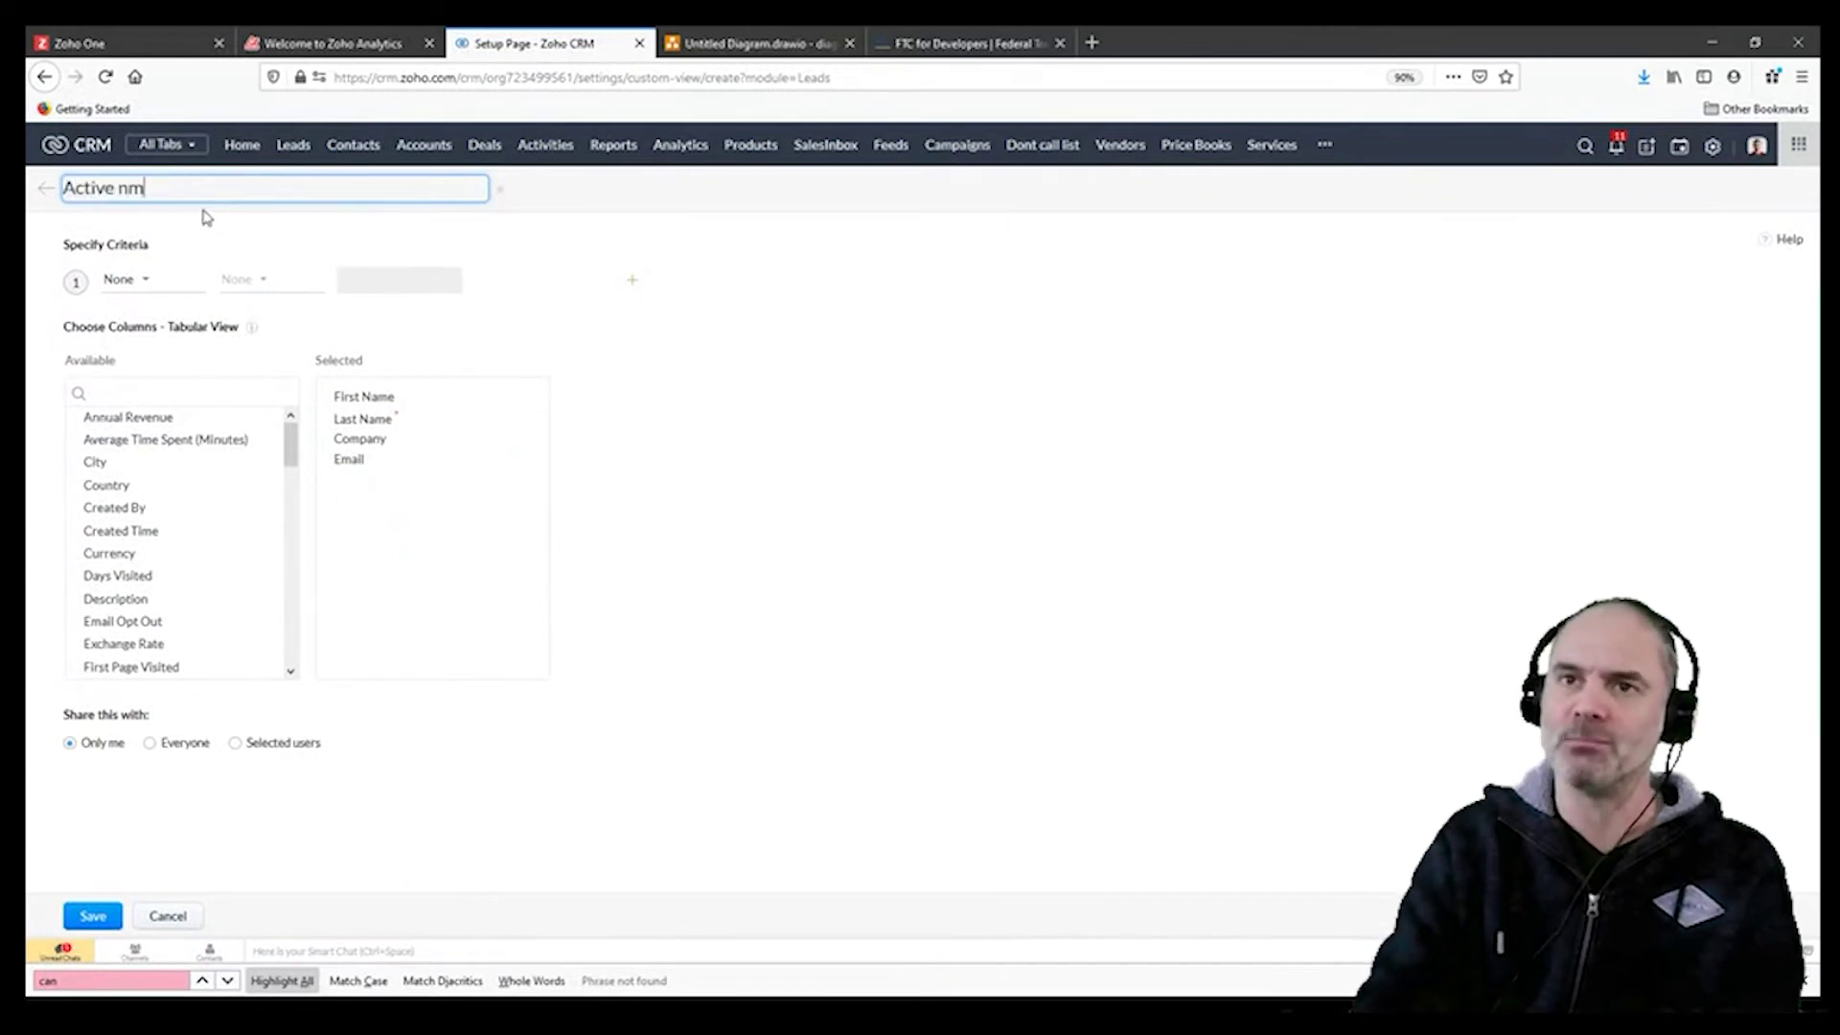
key("BackSpace")
type("umbers")
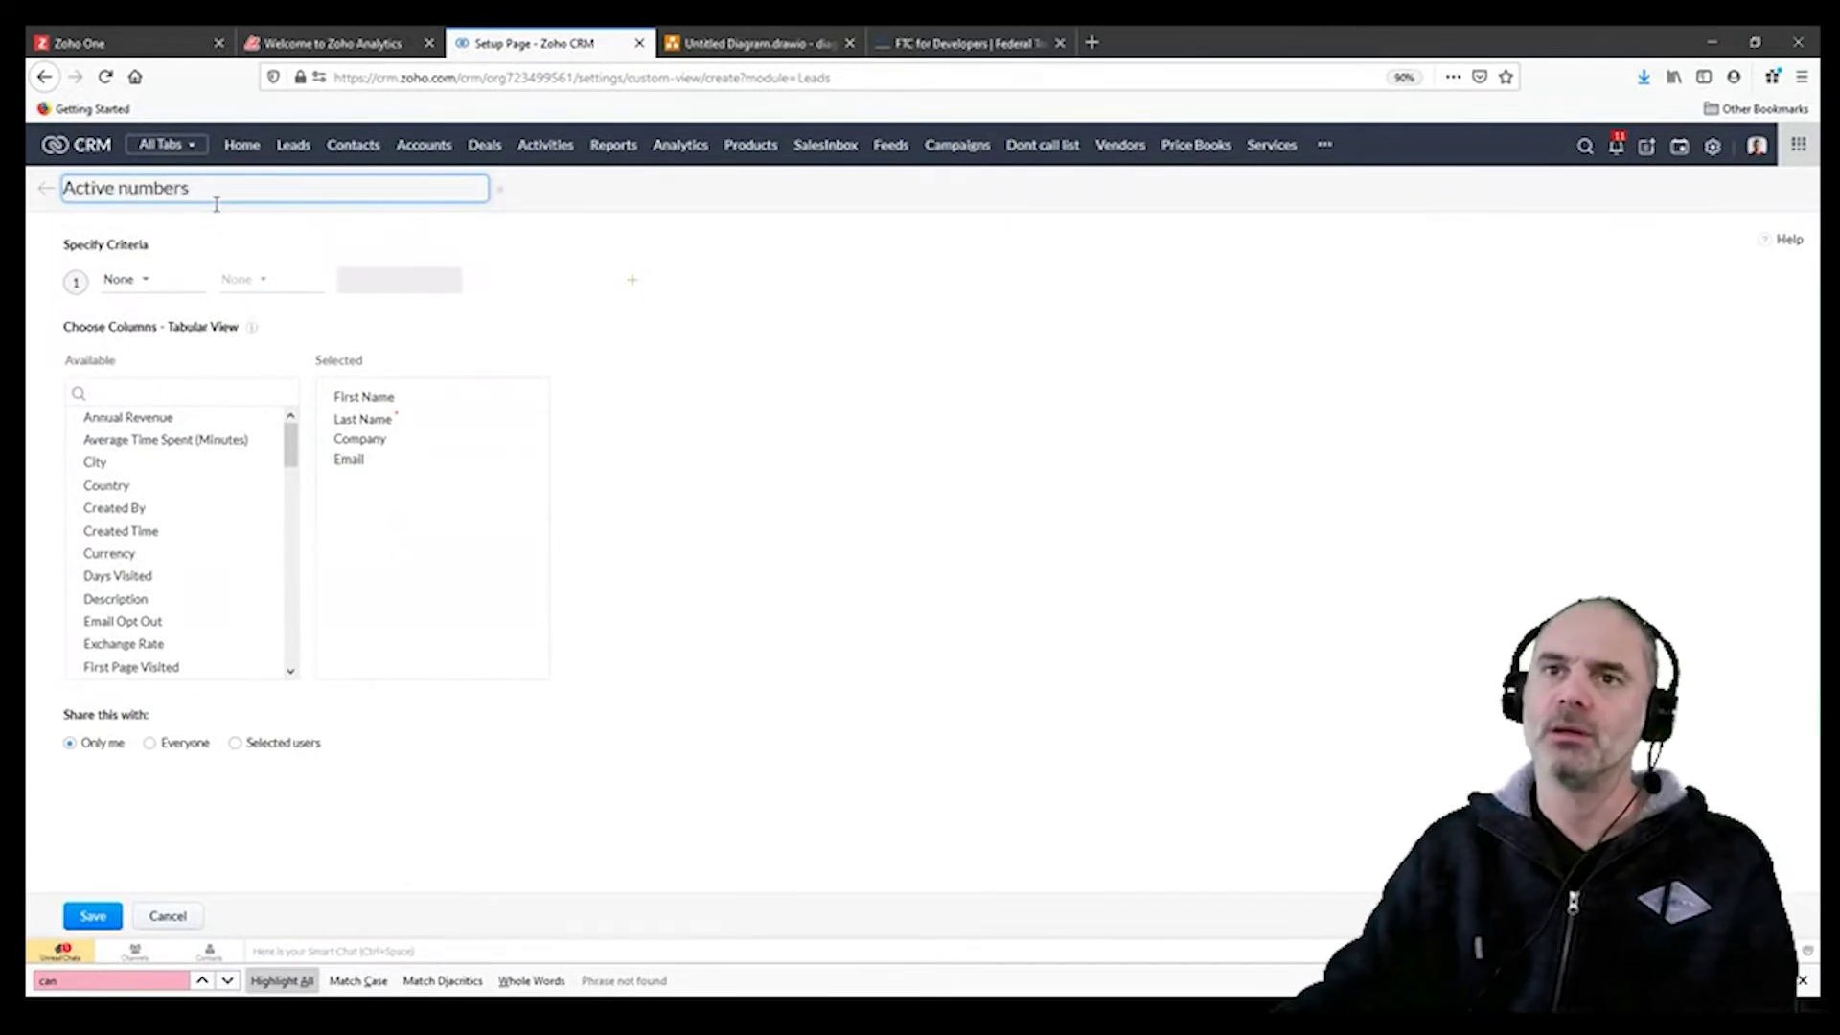
left_click(140, 272)
type("phone")
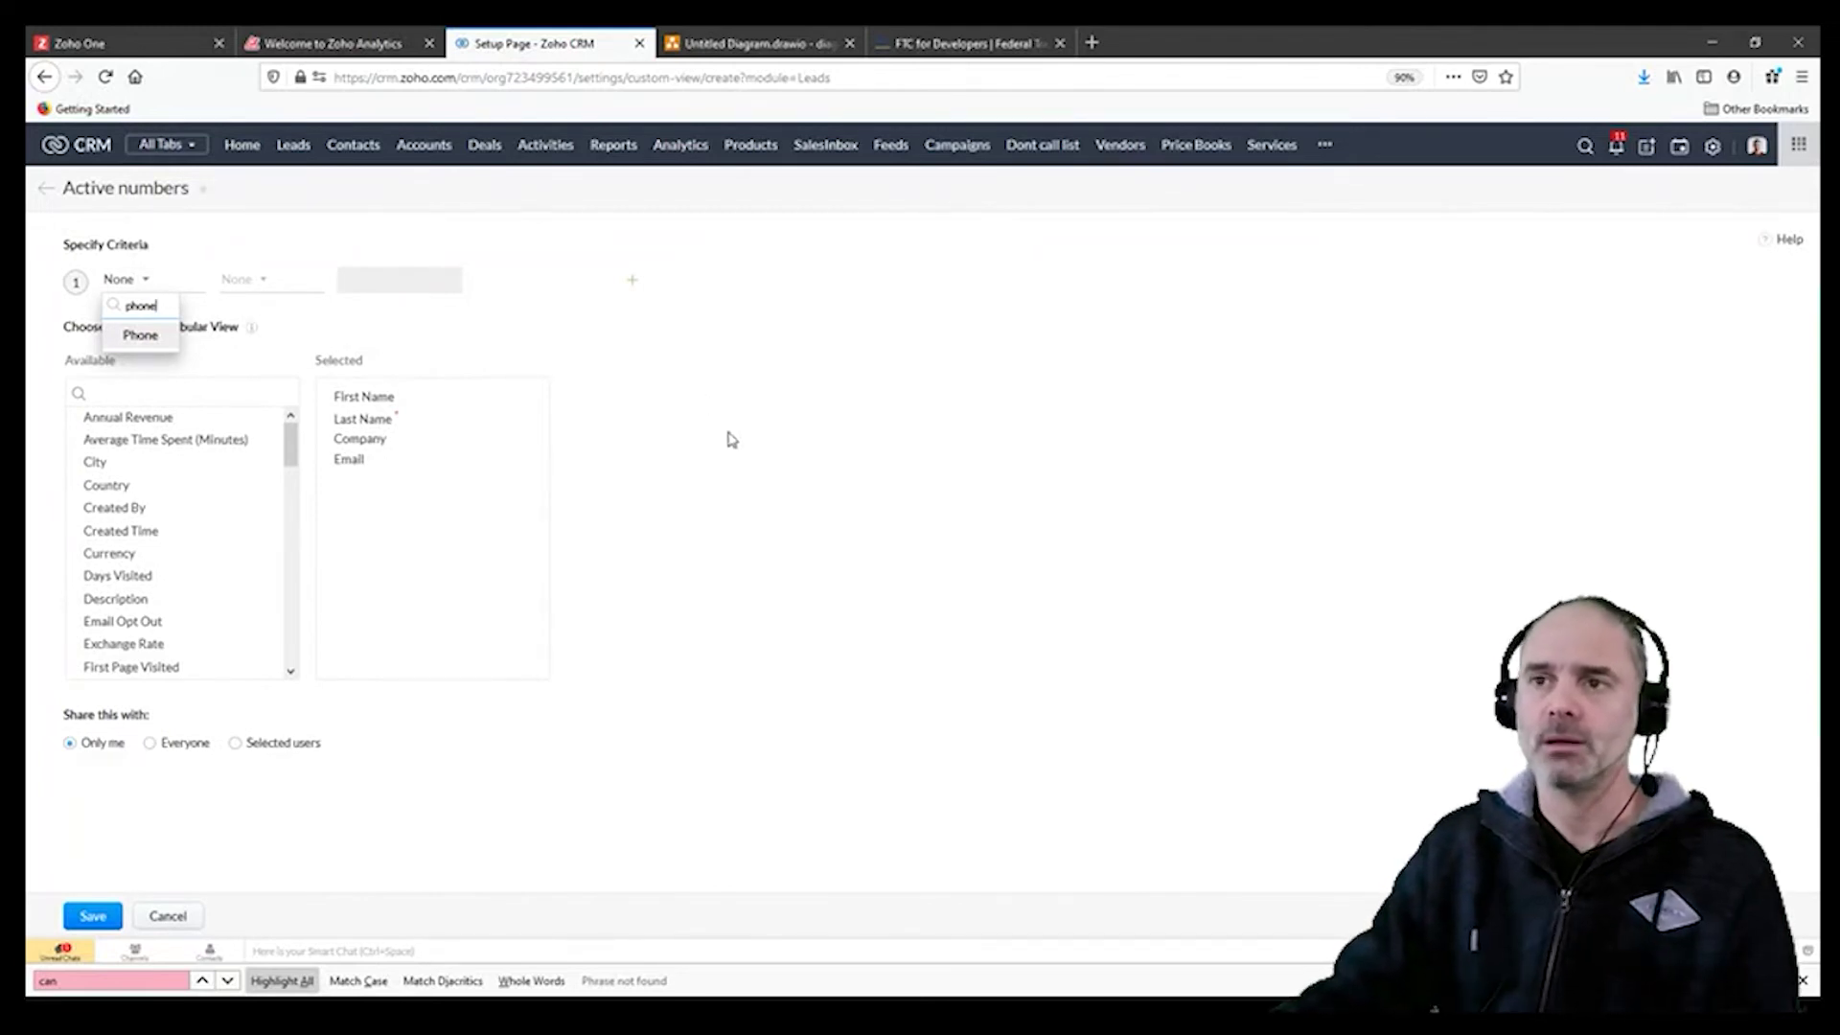
left_click(291, 835)
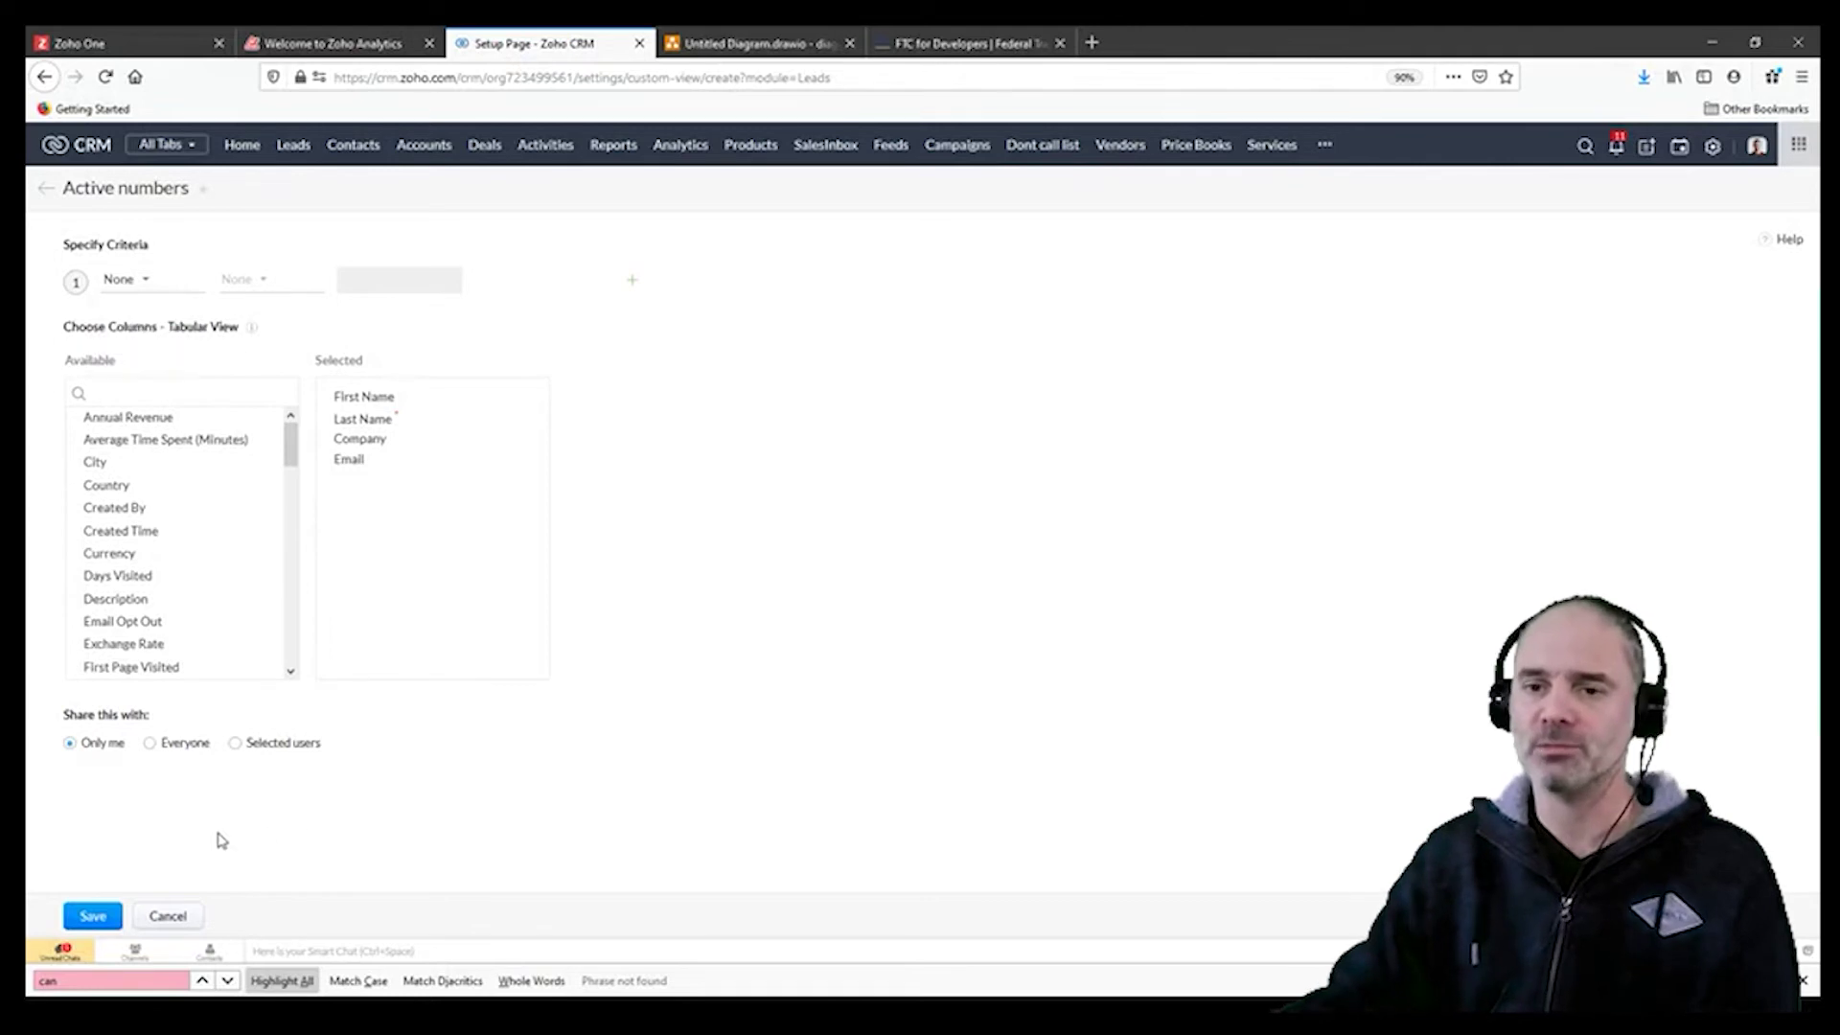
left_click(168, 917)
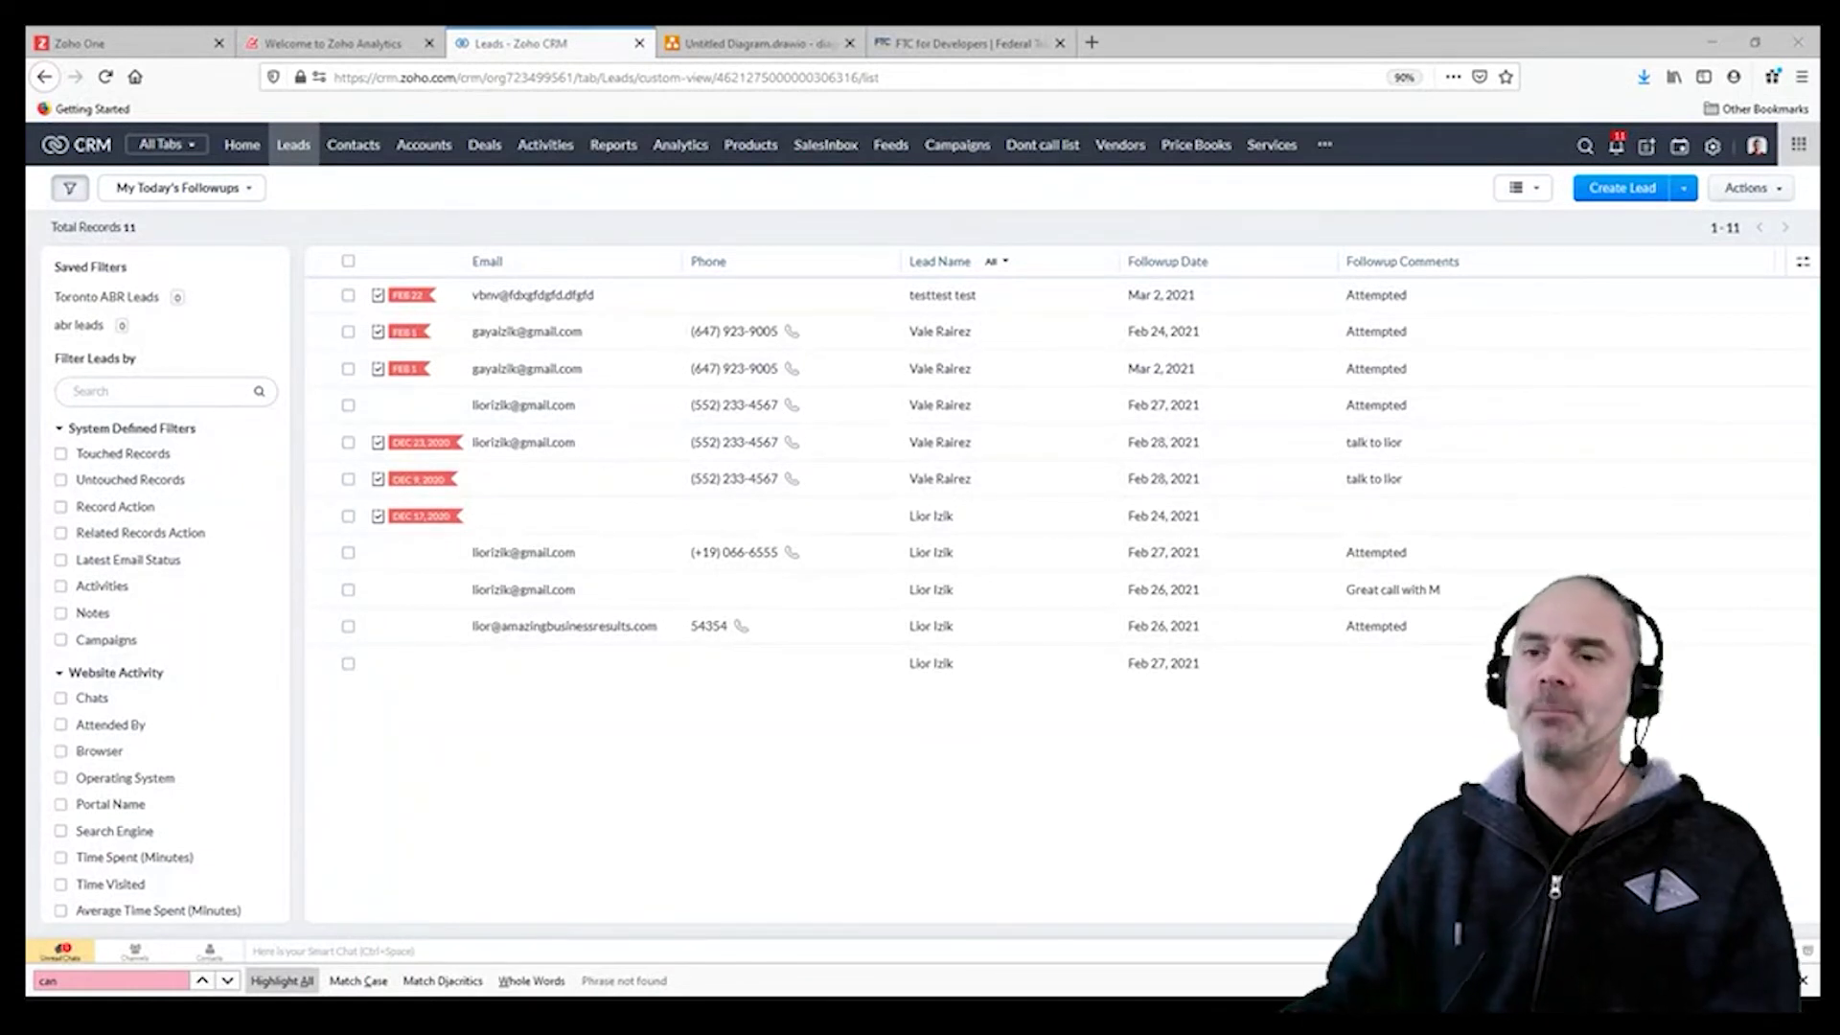
Step: Open the Zoho Finance Suite integration from the Zoho apps in the CRM's Marketplace setup
left_click(583, 303)
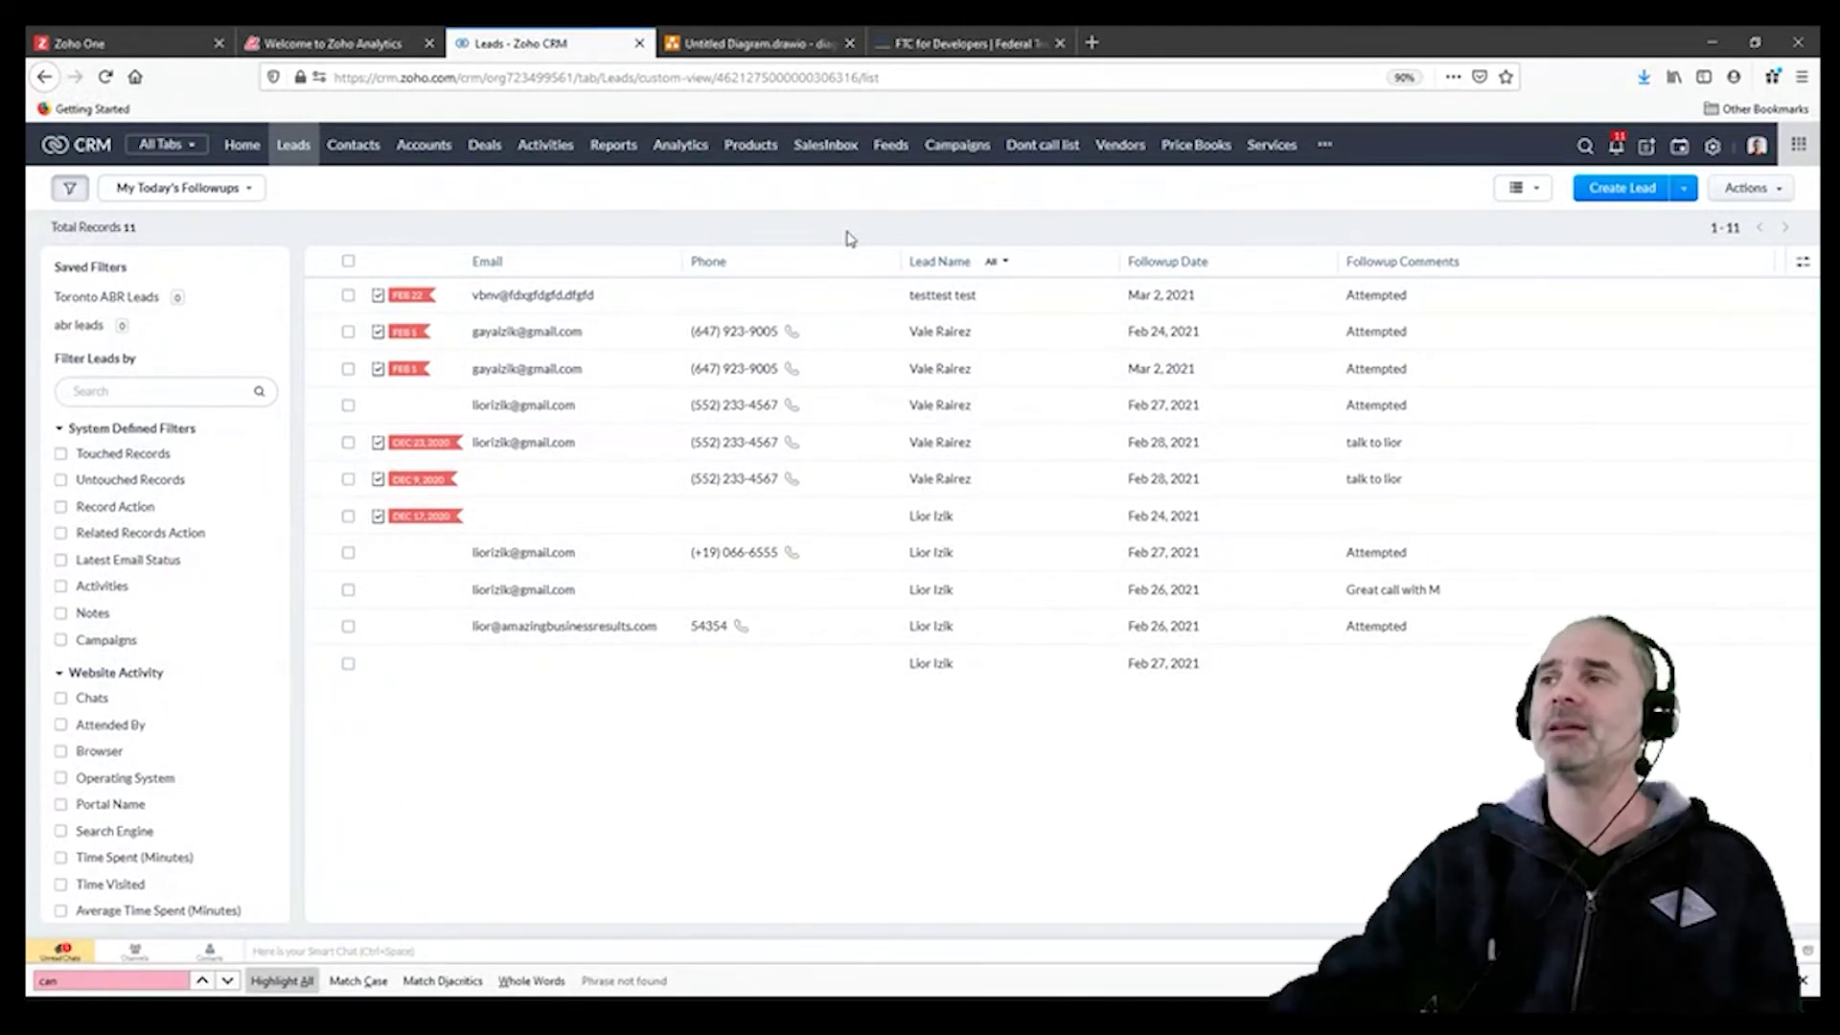
left_click(1712, 146)
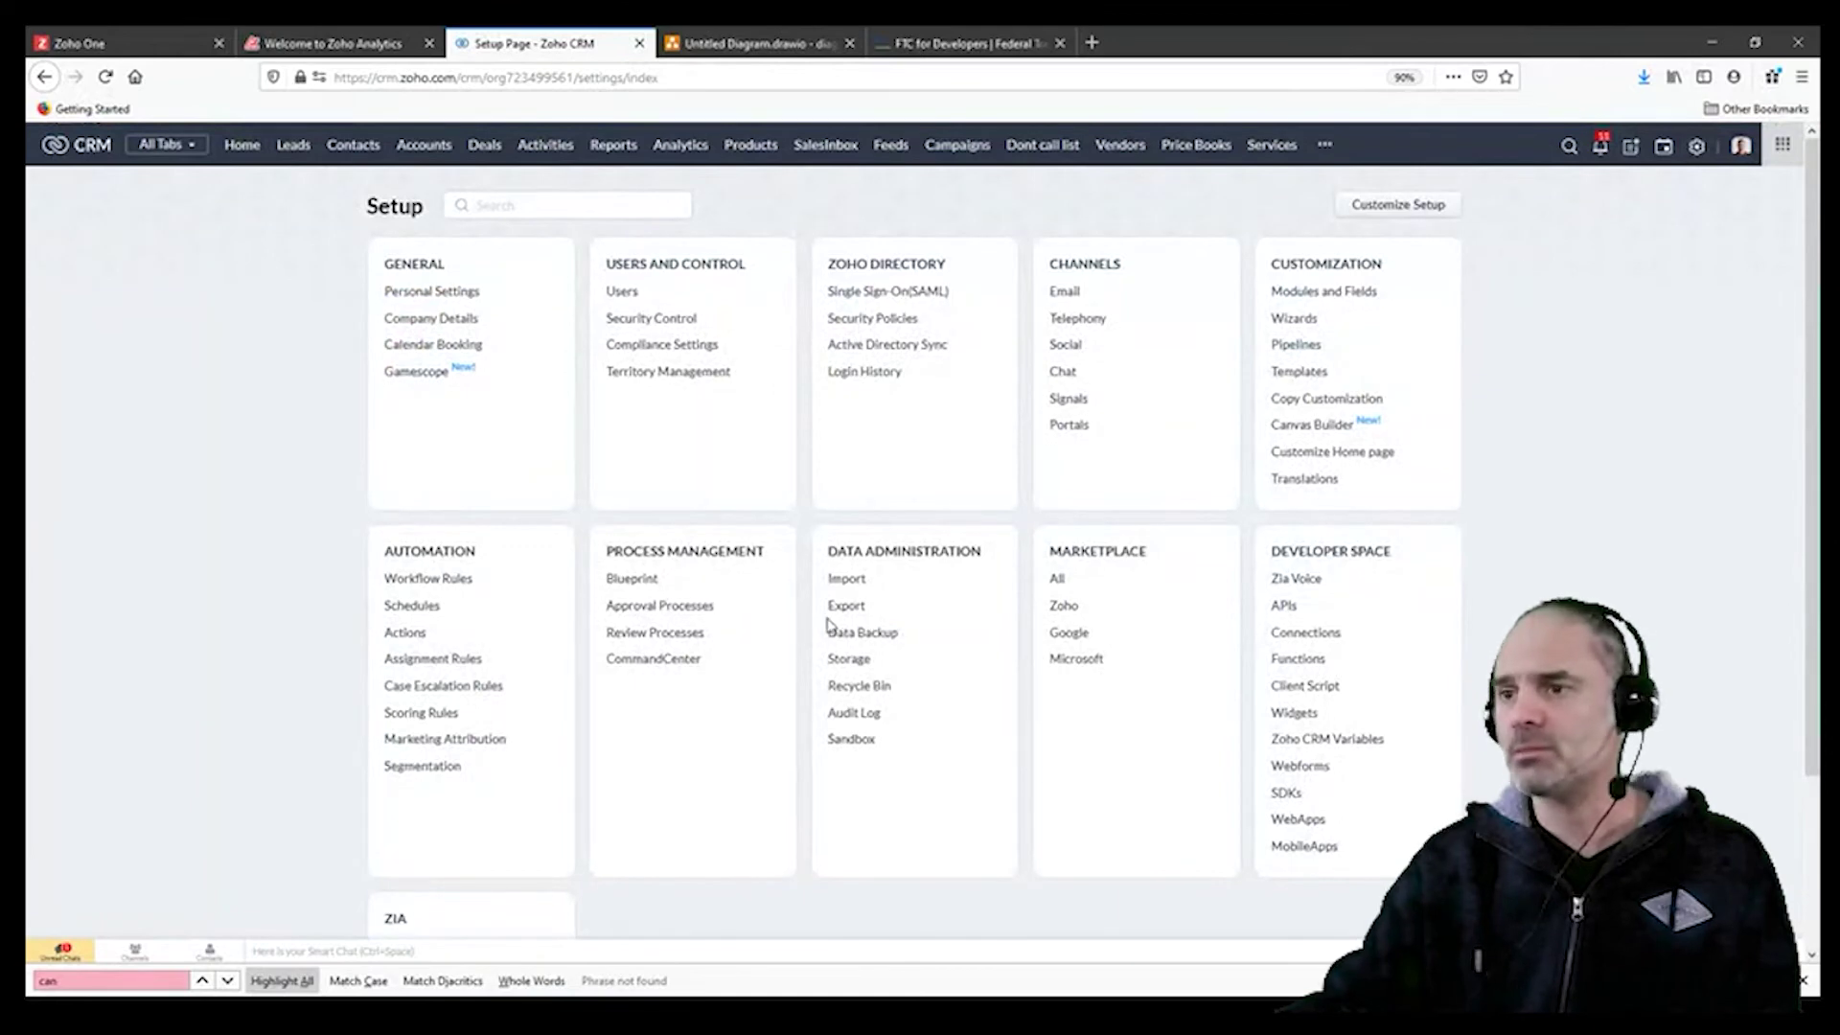
left_click_drag(1045, 556, 1171, 565)
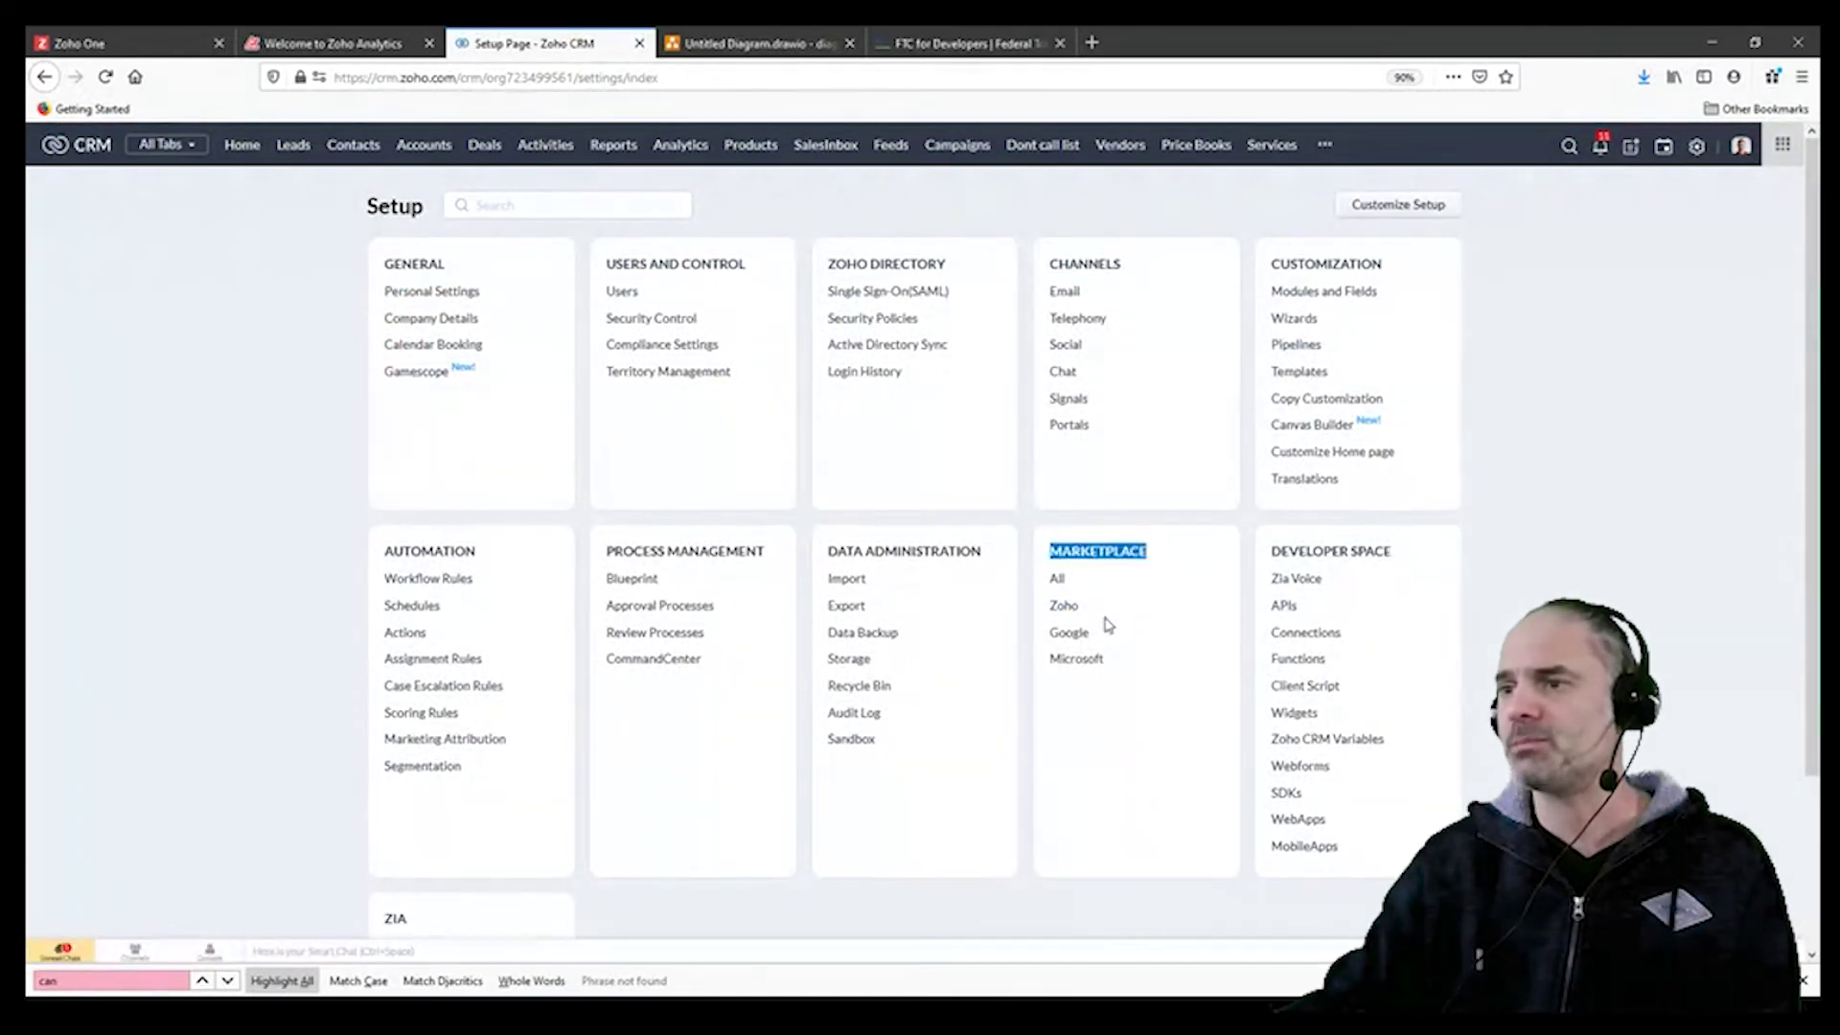
left_click(1062, 604)
scroll(655, 588, "down", 5)
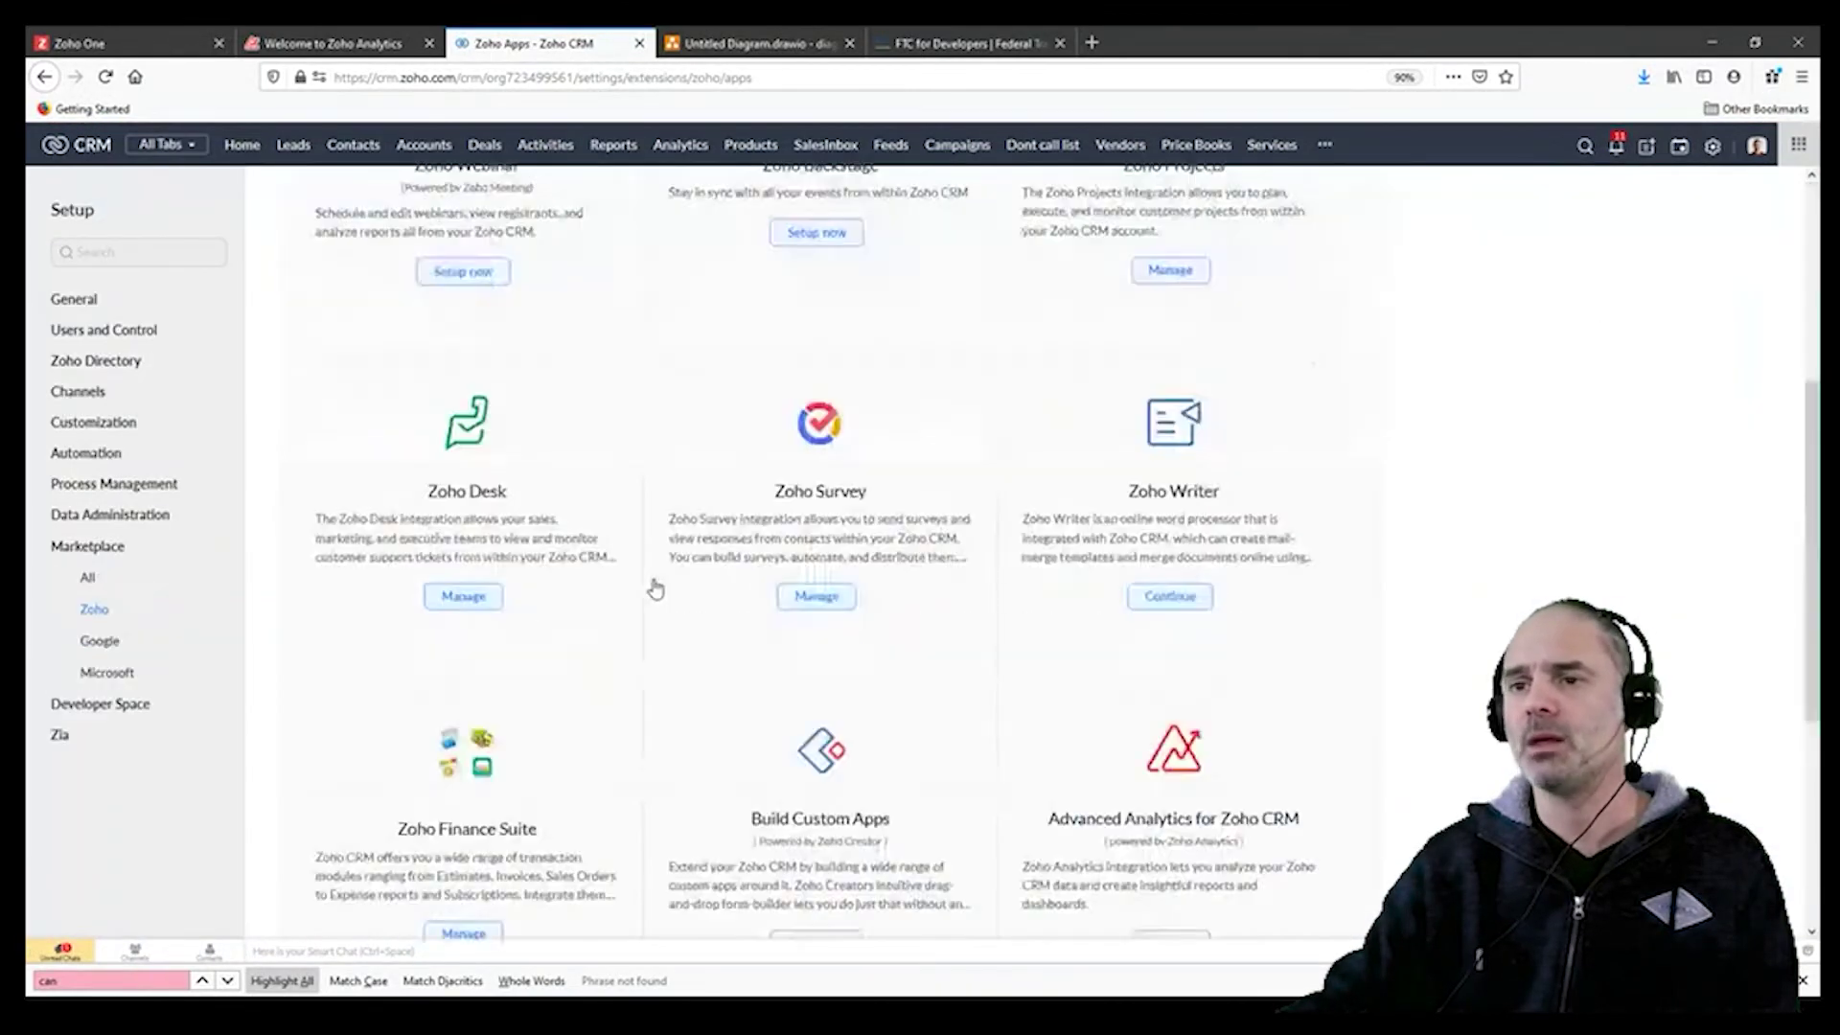
scroll(655, 589, "down", 2)
left_click_drag(386, 630, 560, 635)
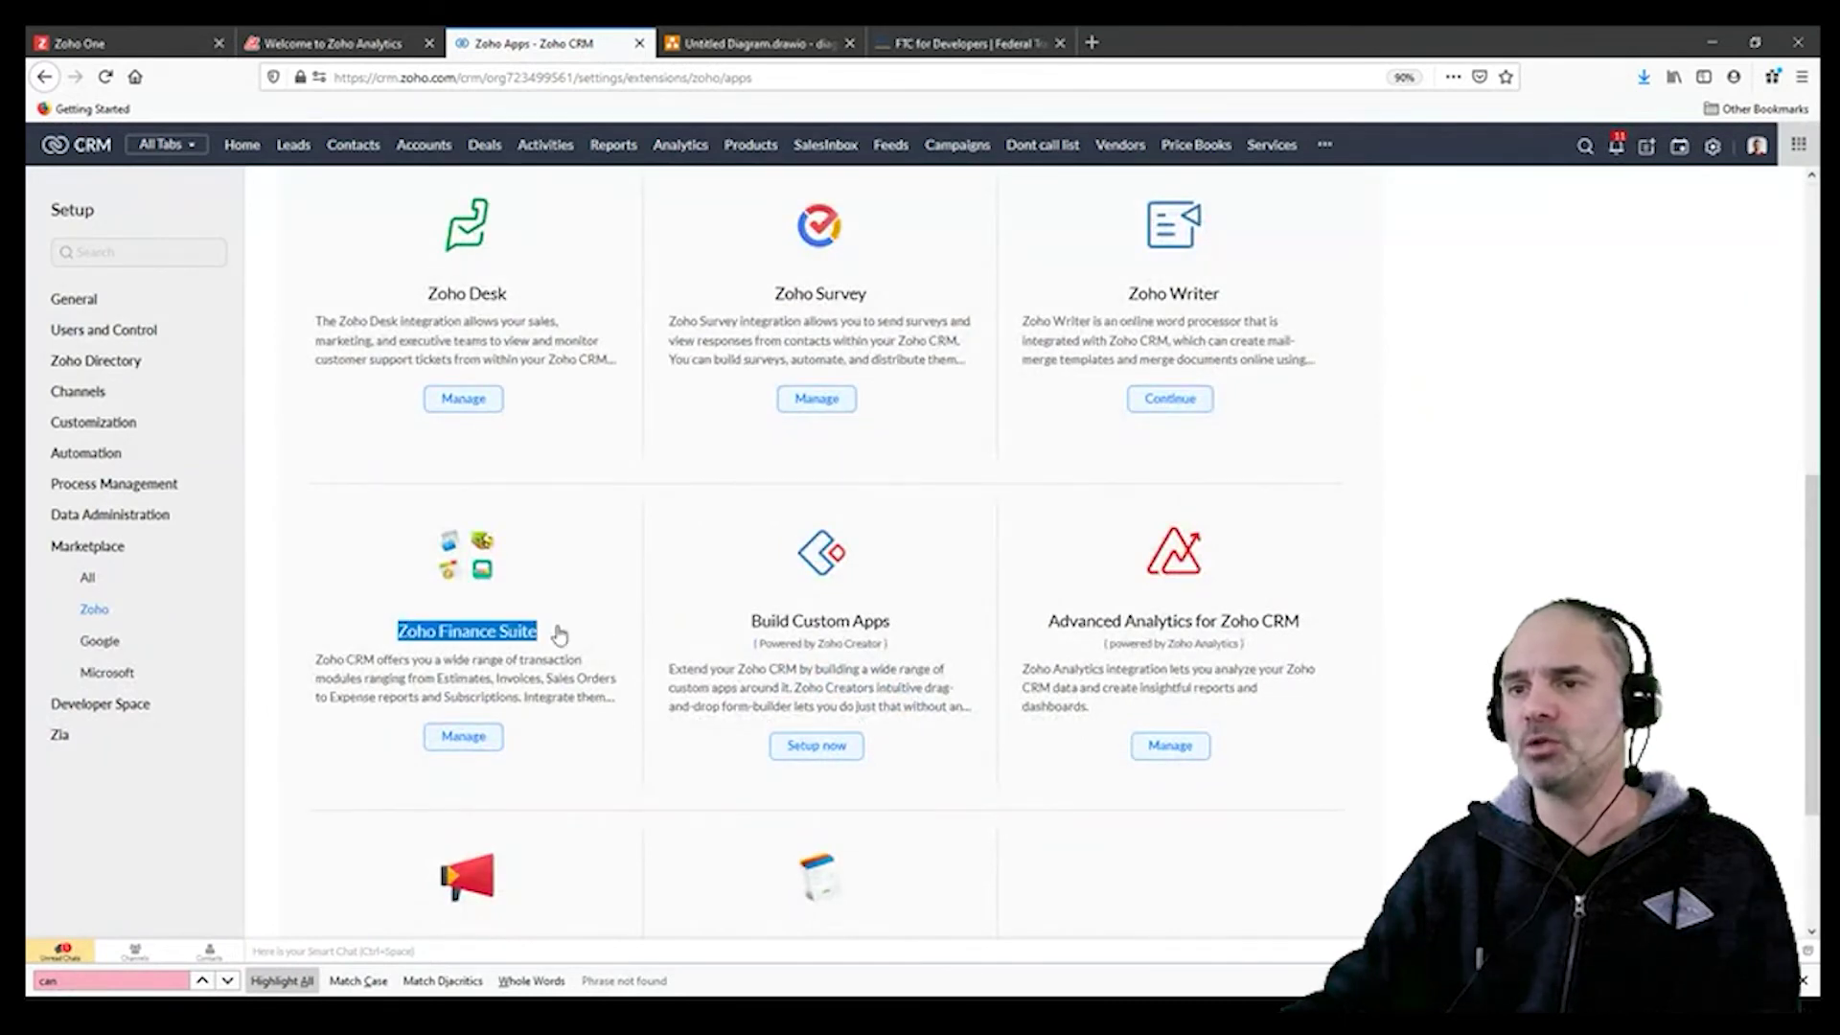
left_click(463, 736)
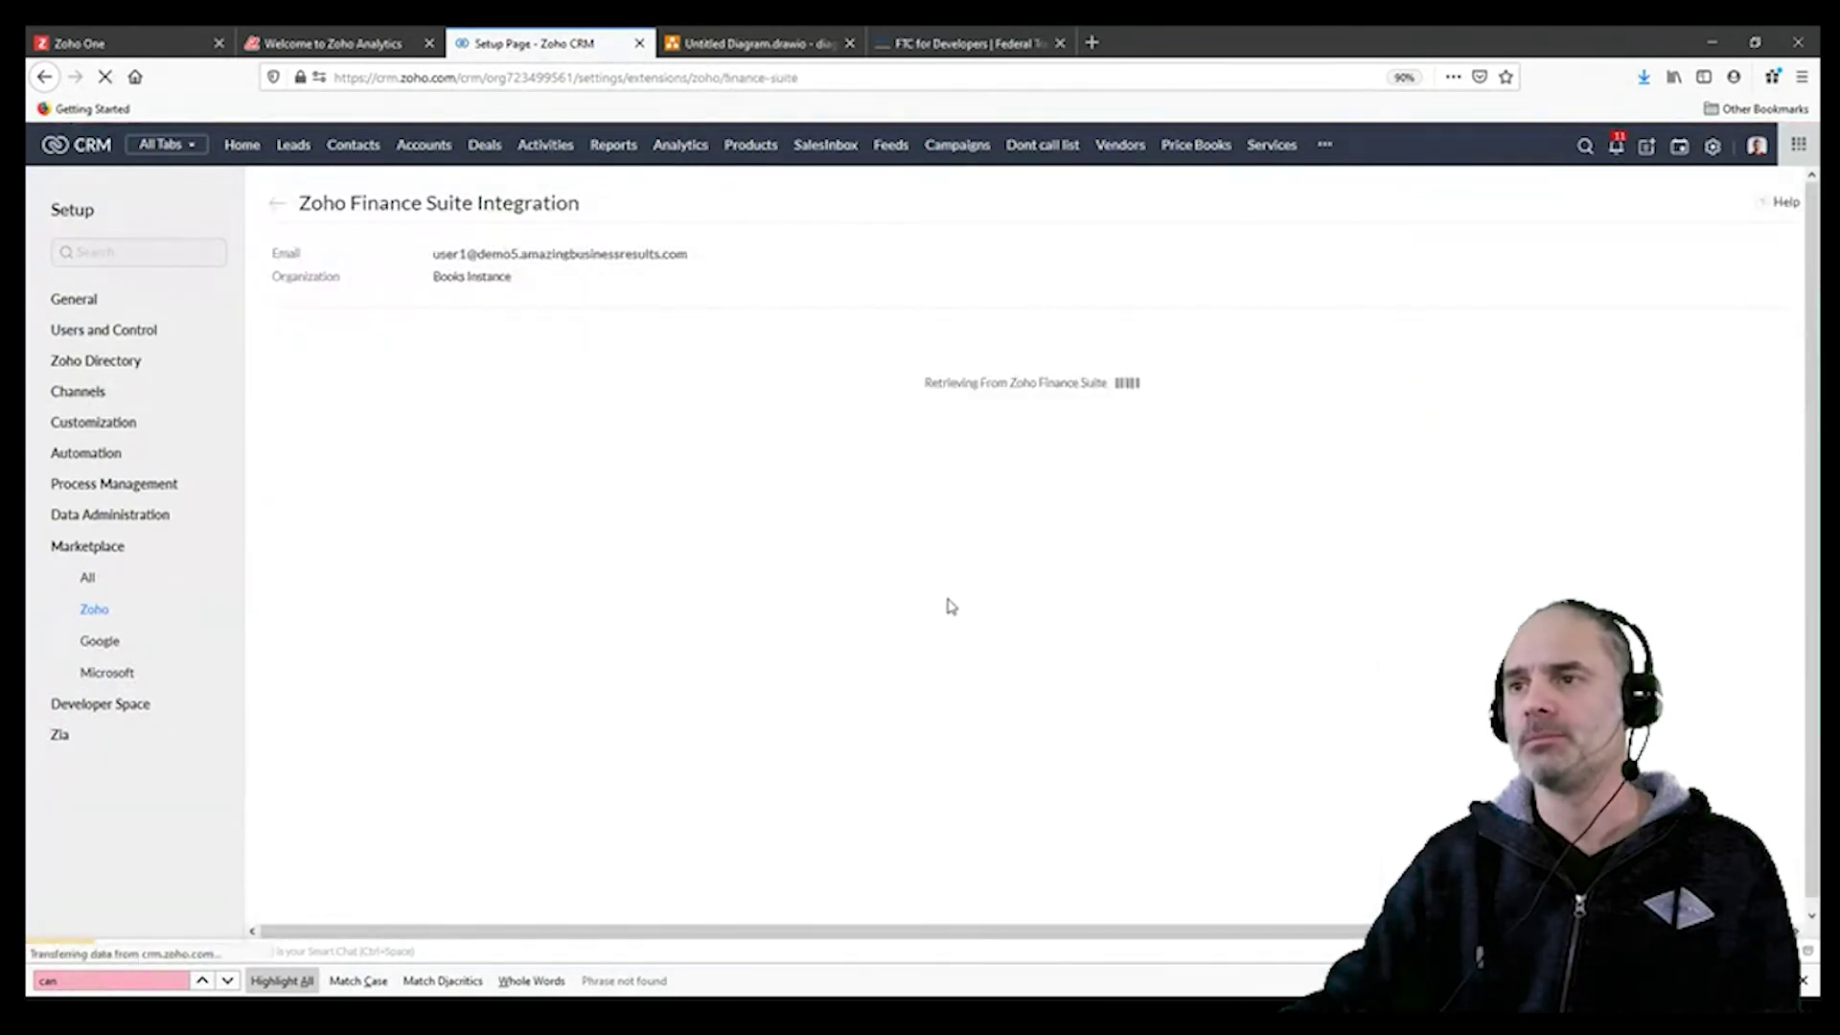
Step: Open the Accounts & its contacts Sync settings and examine how Zoho Finance Suite contact fields map to Zoho CRM fields
scroll(883, 597, "down", 3)
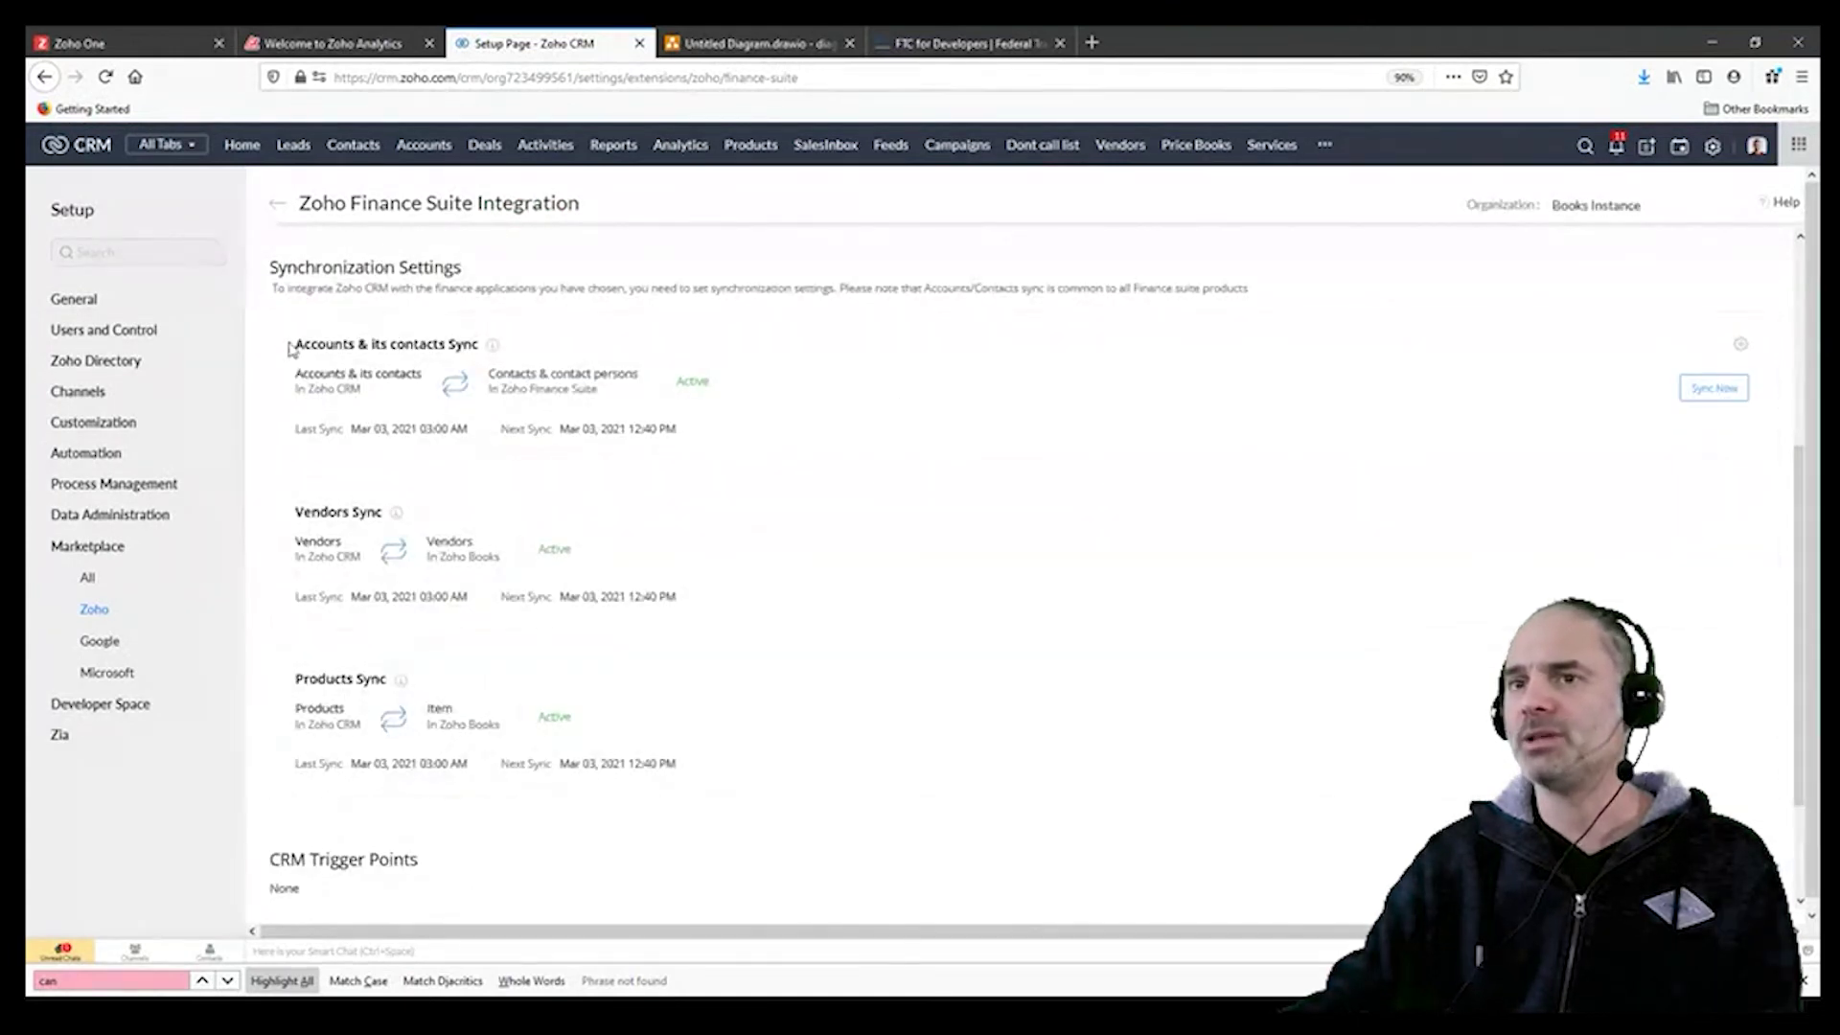
left_click_drag(290, 343, 465, 347)
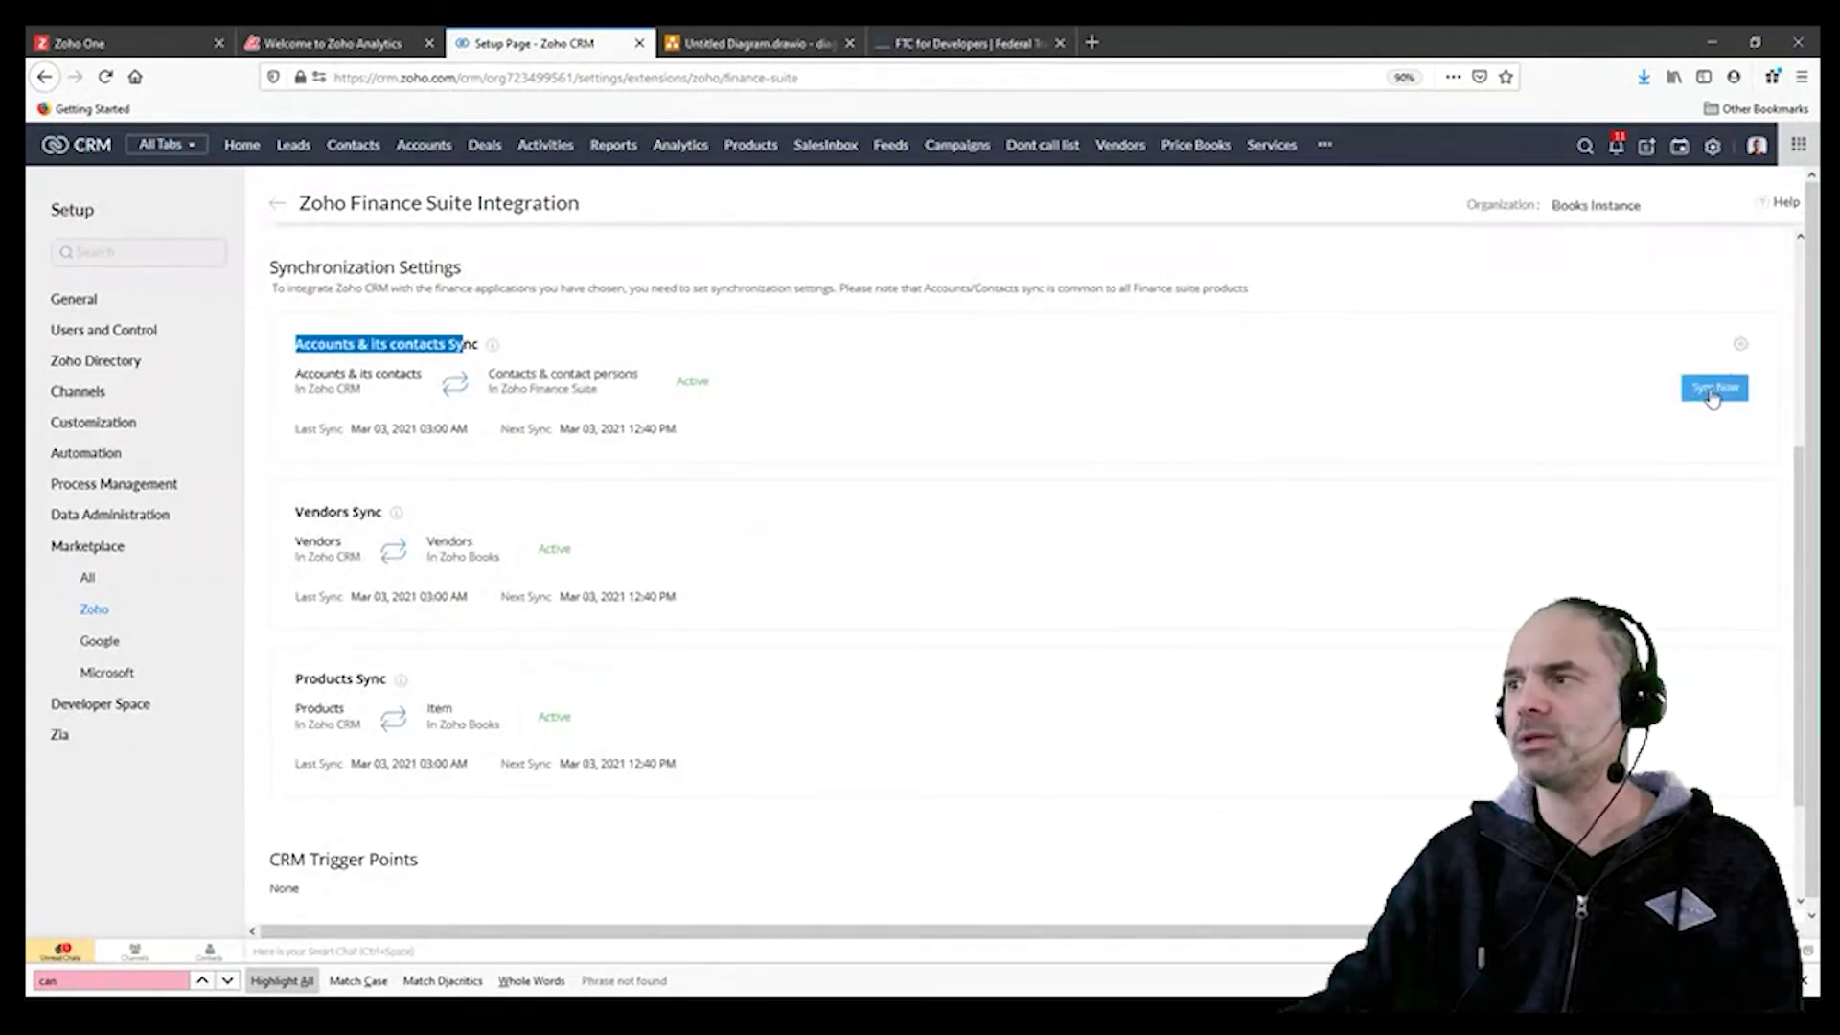
left_click(1740, 344)
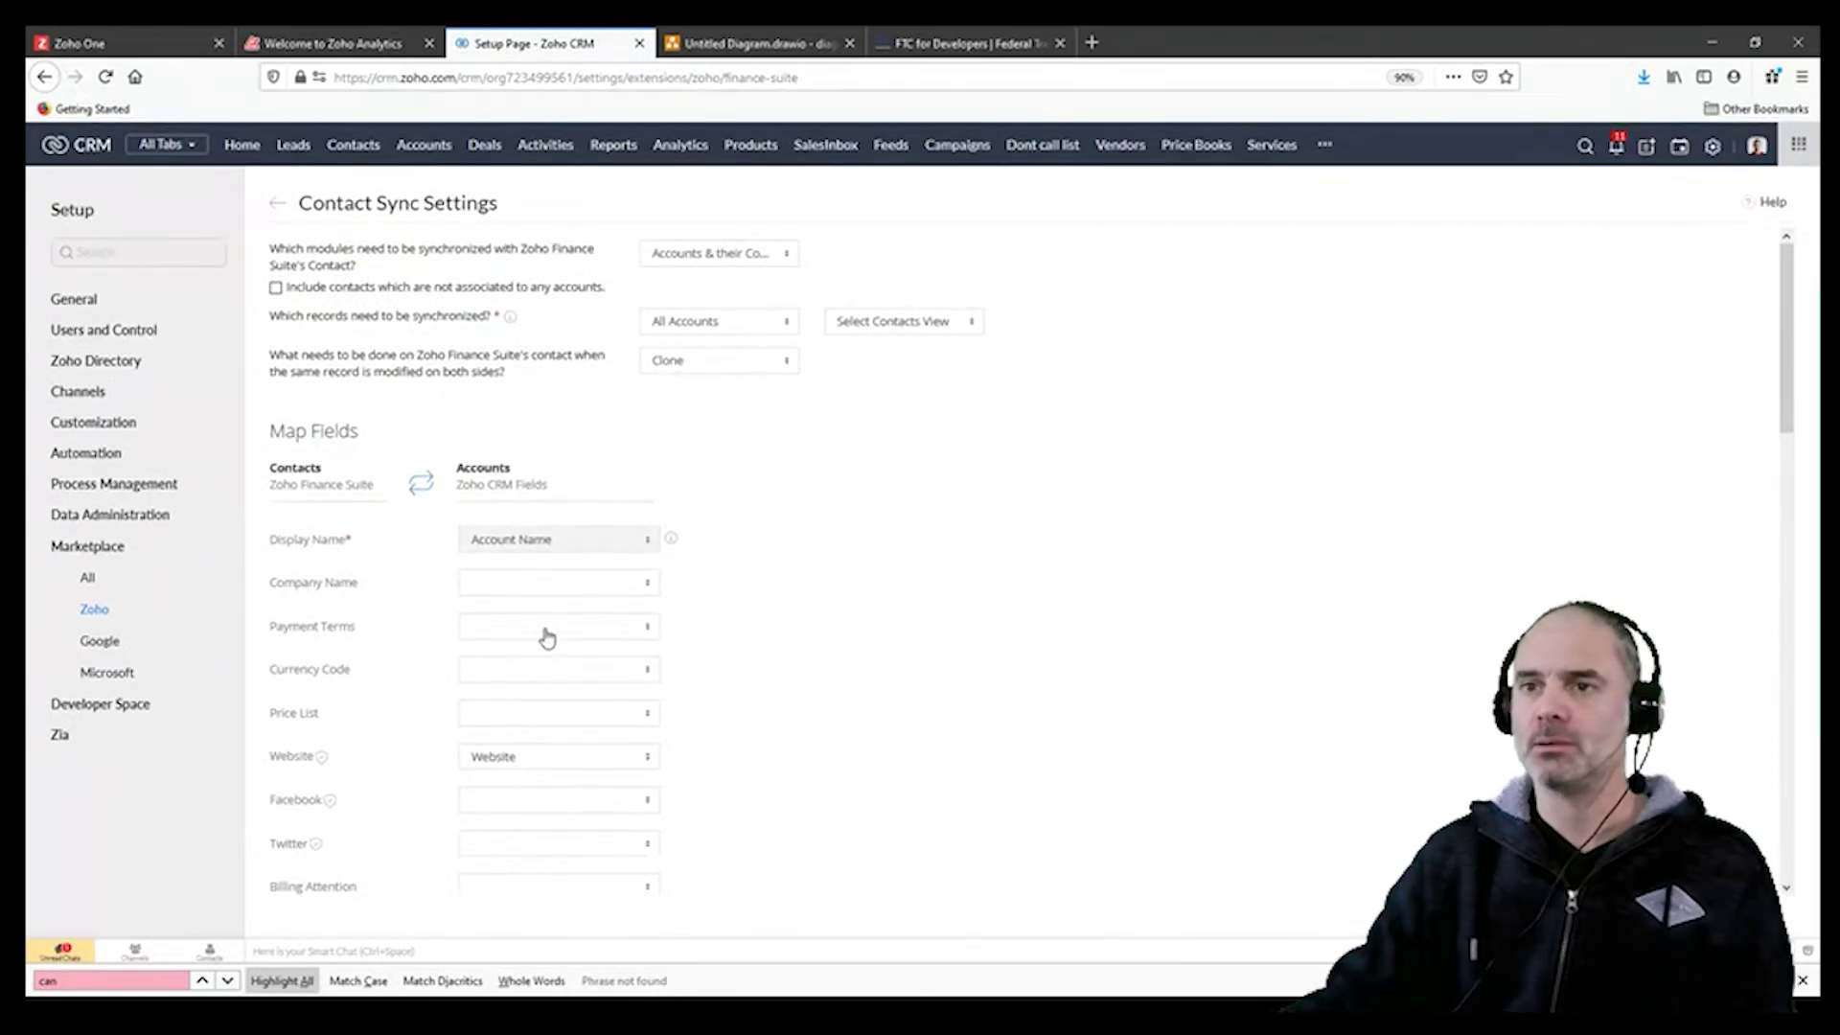
scroll(668, 543, "down", 5)
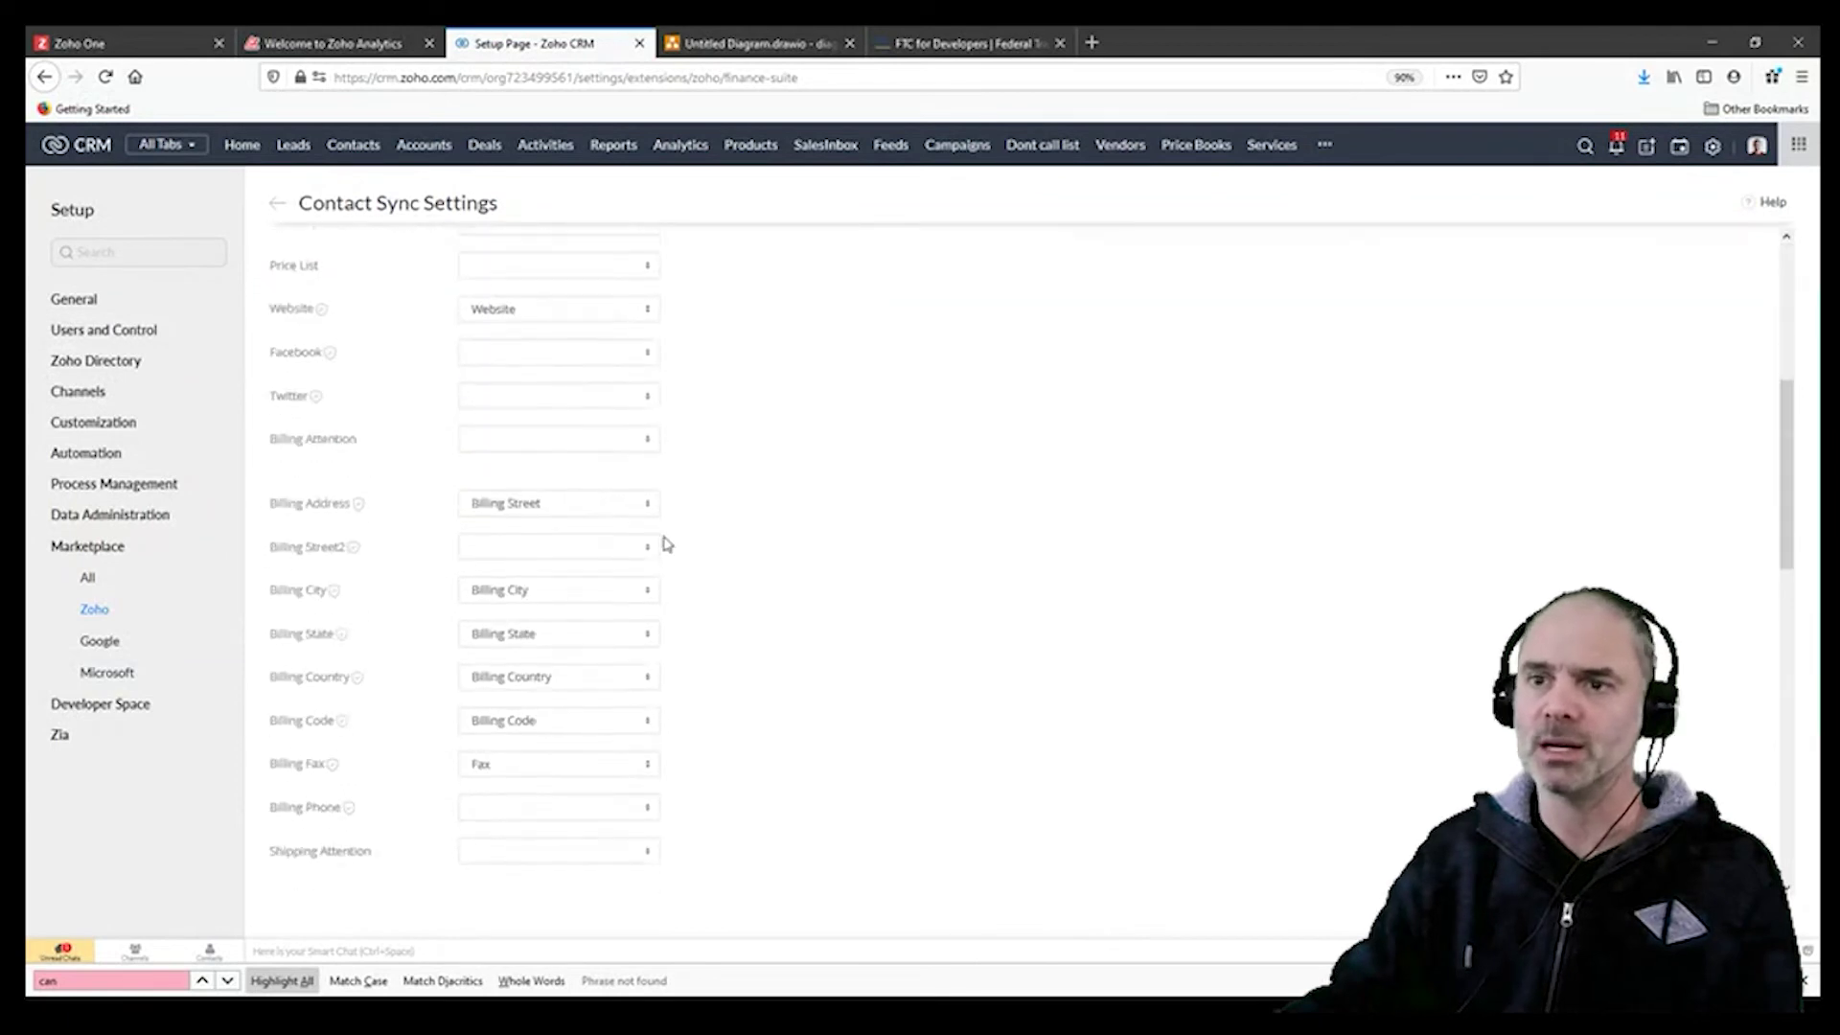
scroll(675, 546, "down", 10)
scroll(709, 555, "up", 7)
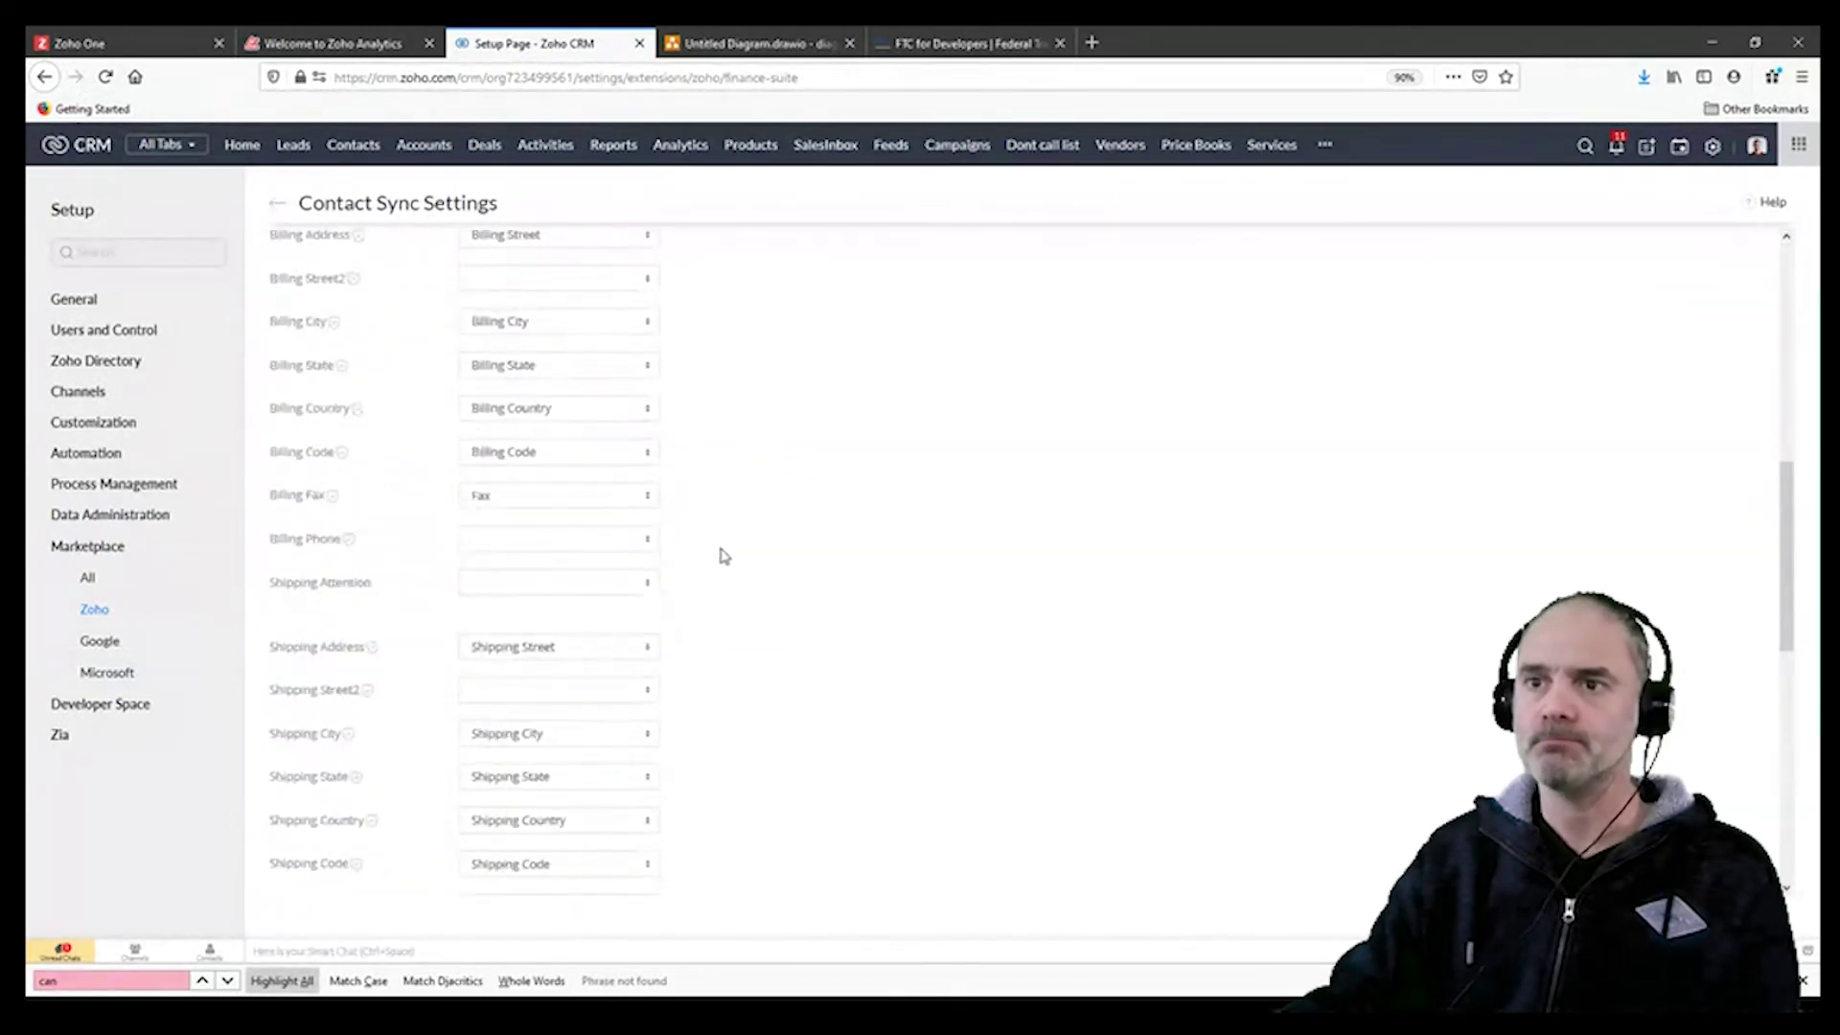
scroll(721, 575, "up", 8)
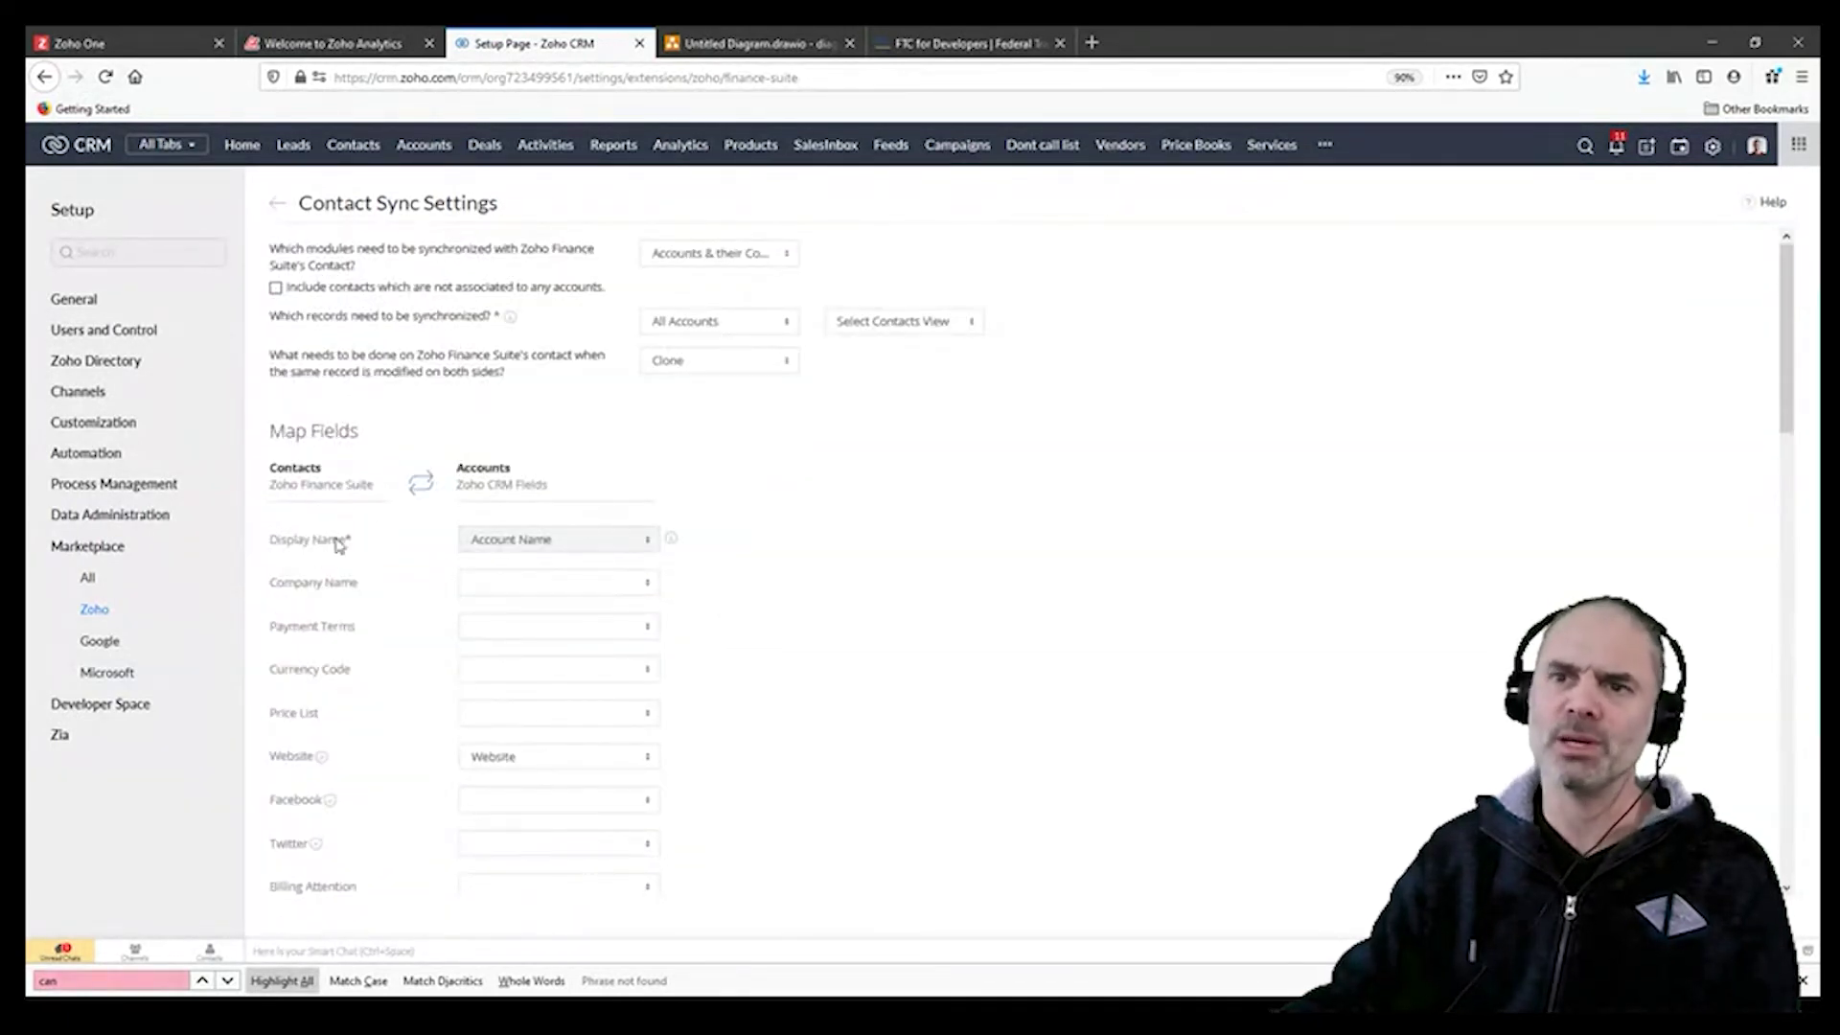
left_click_drag(275, 485, 594, 487)
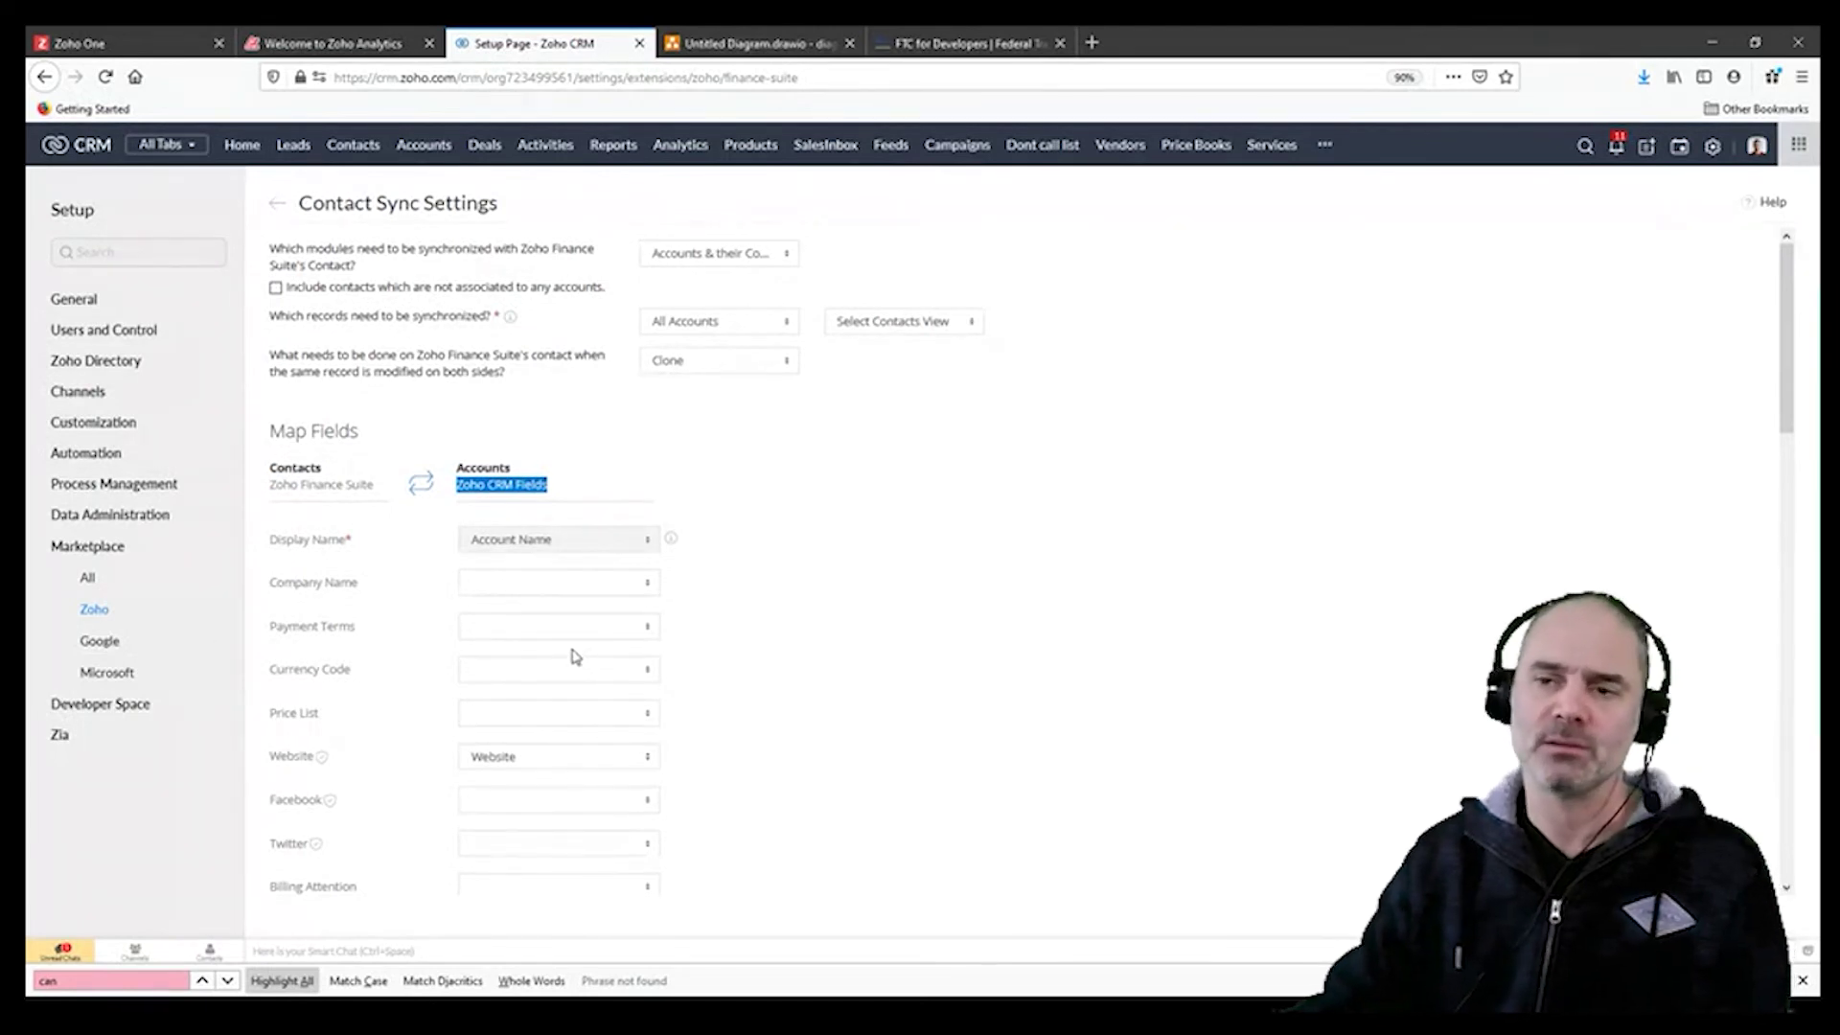
scroll(814, 699, "down", 15)
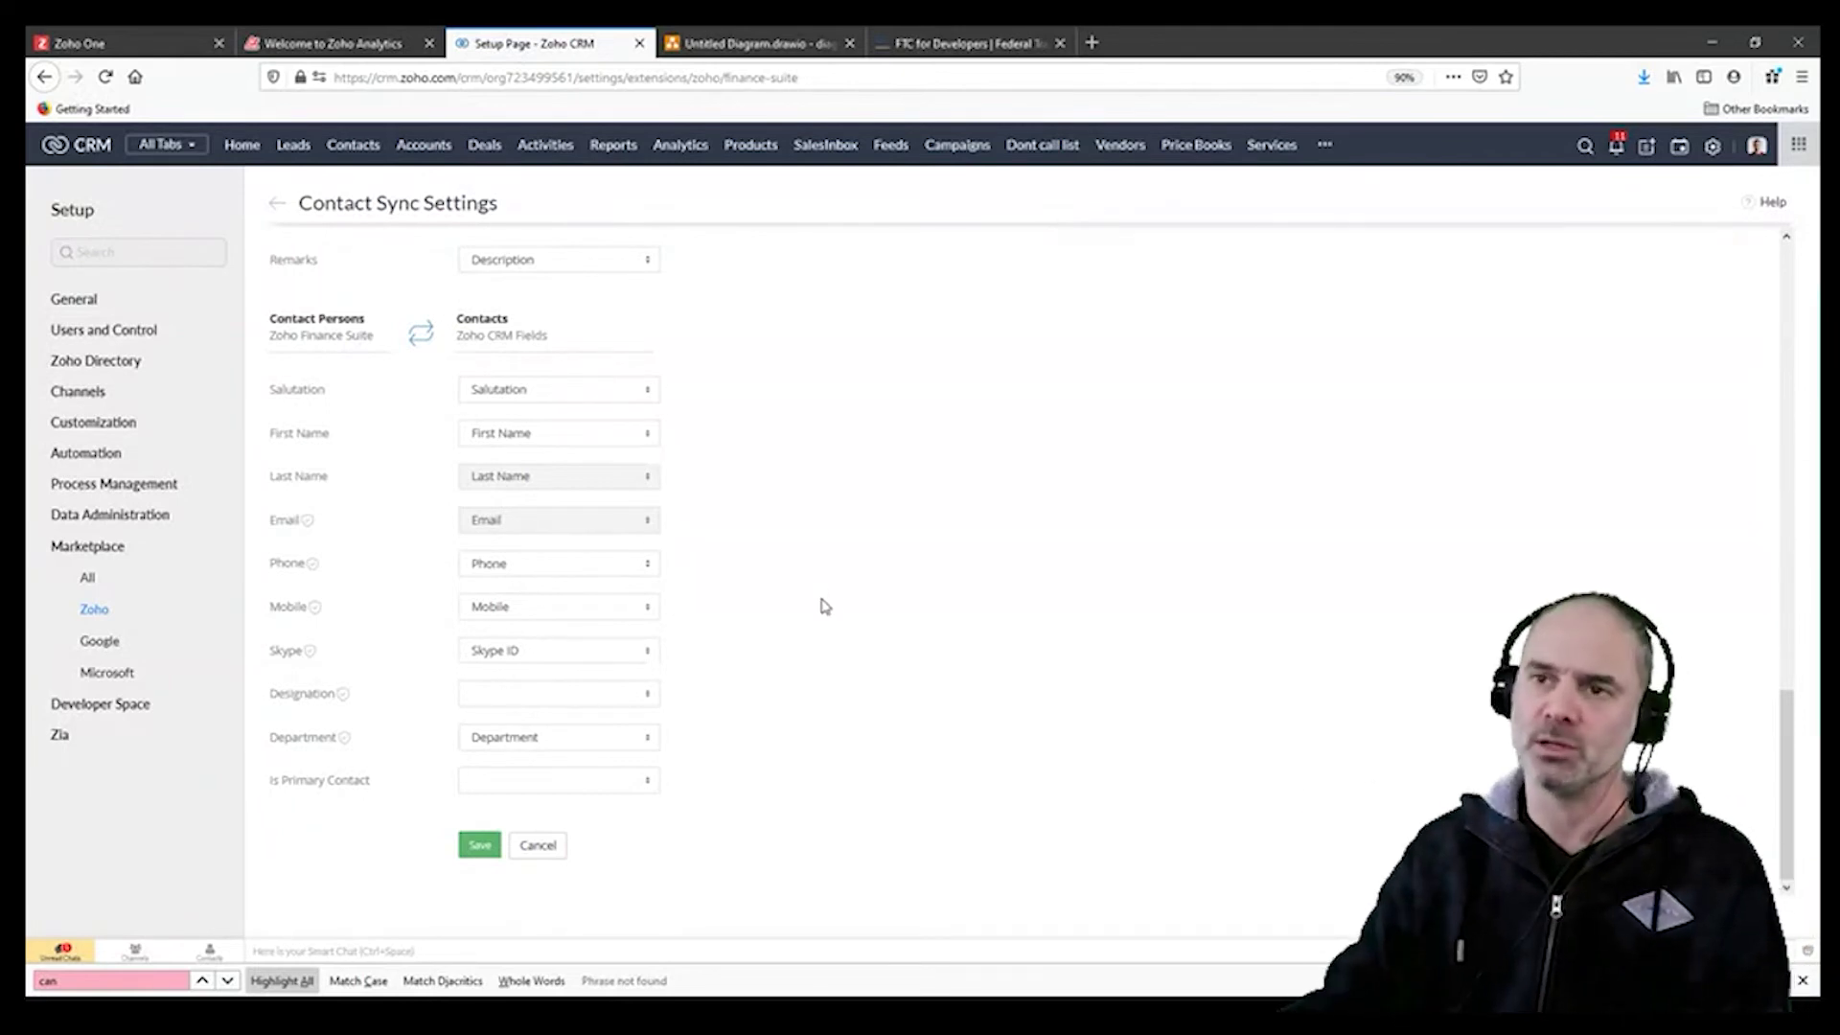
scroll(821, 607, "up", 15)
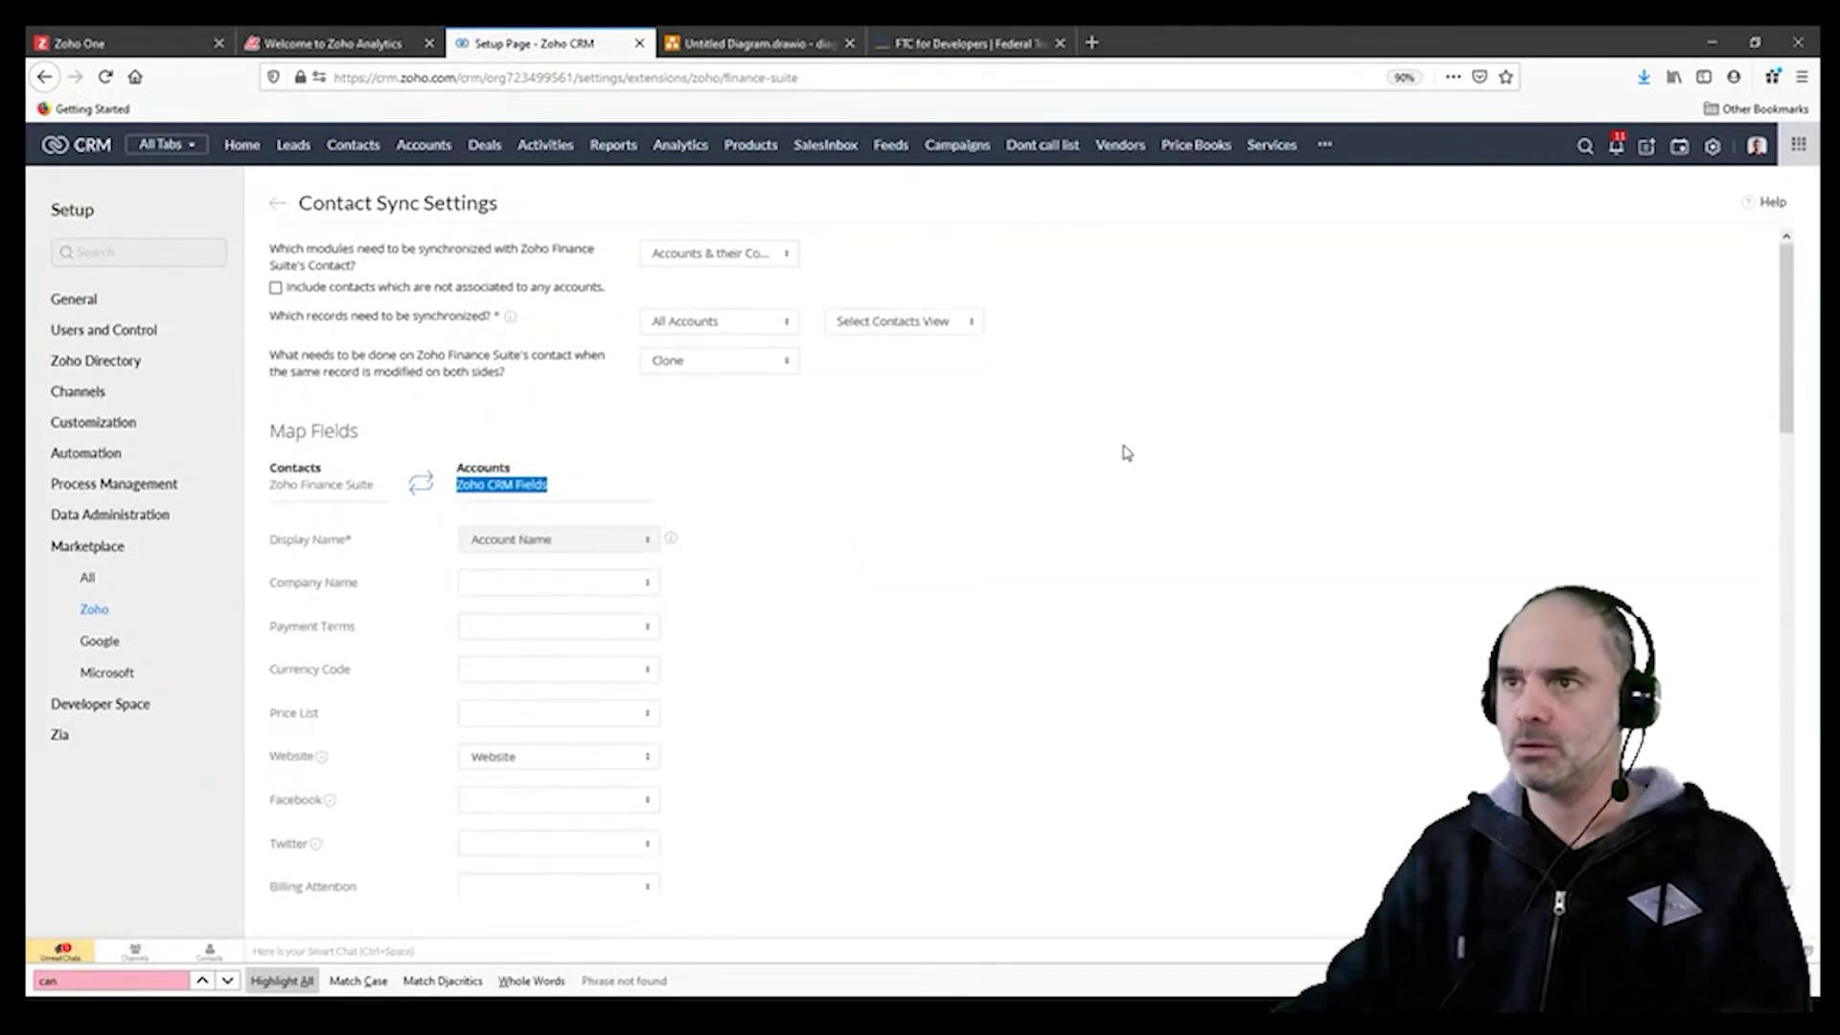
key("alt+Tab")
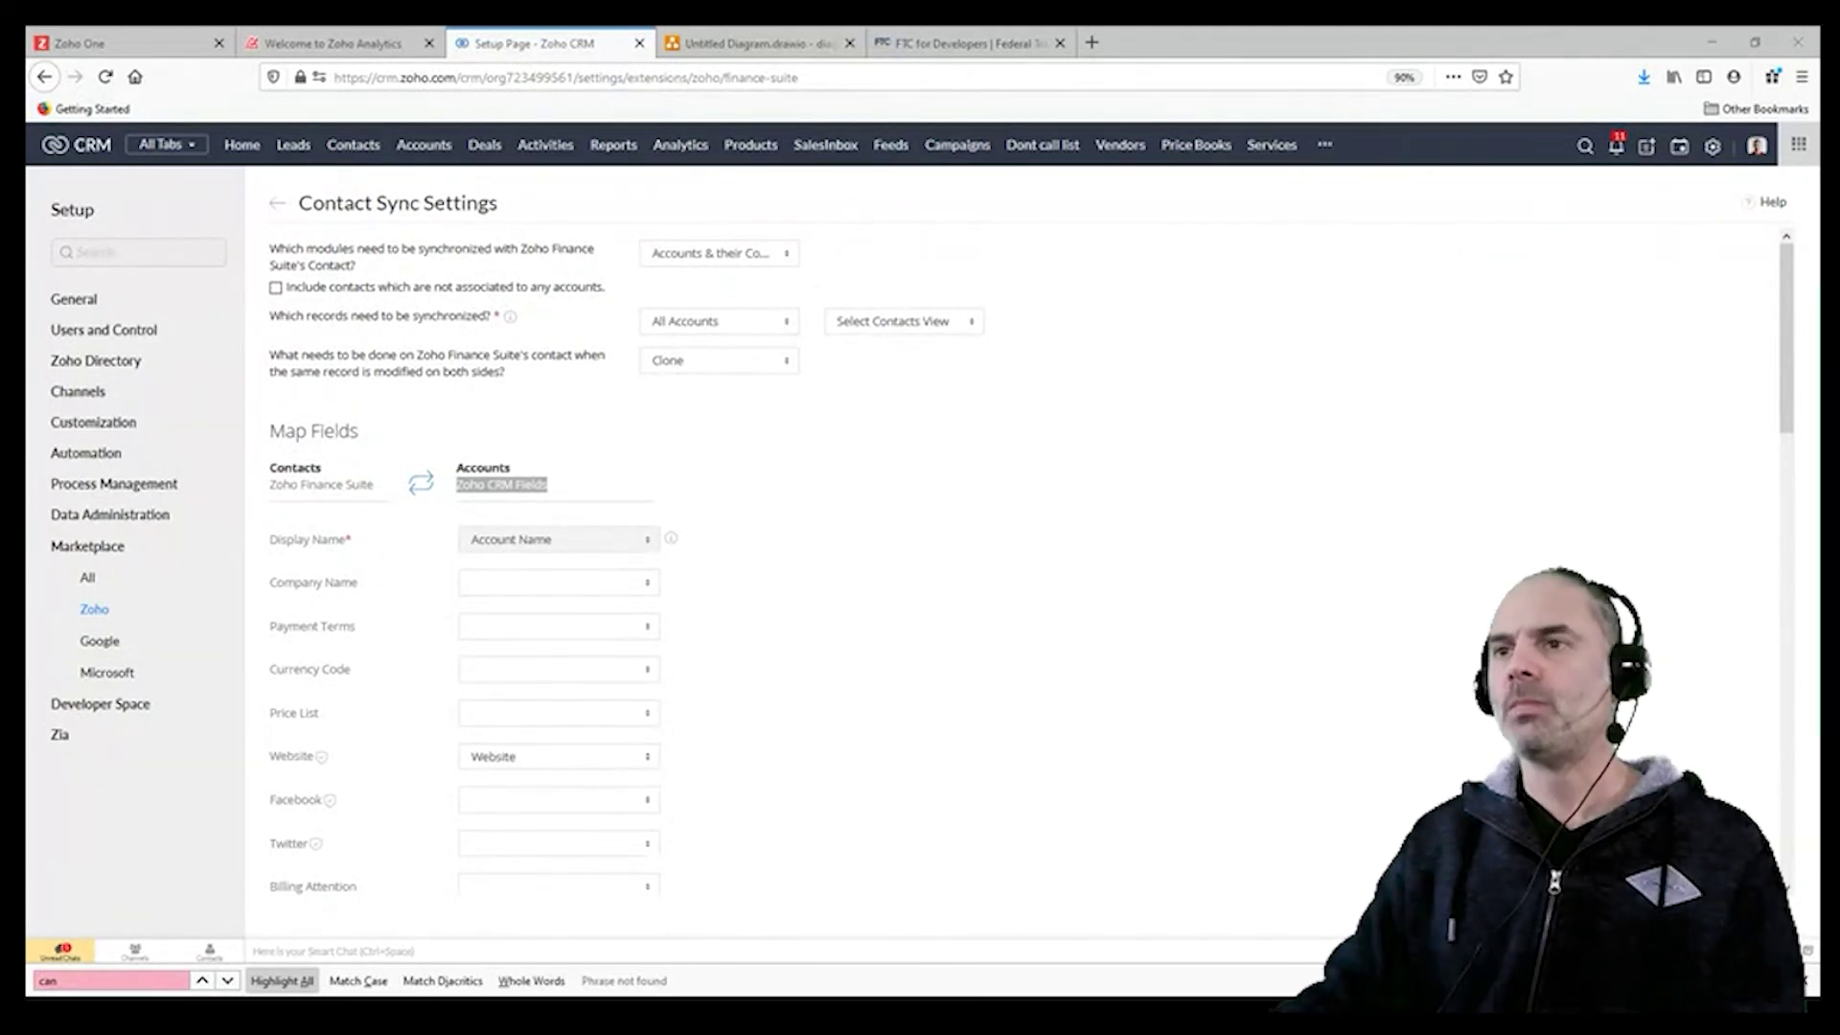
key("alt+Tab")
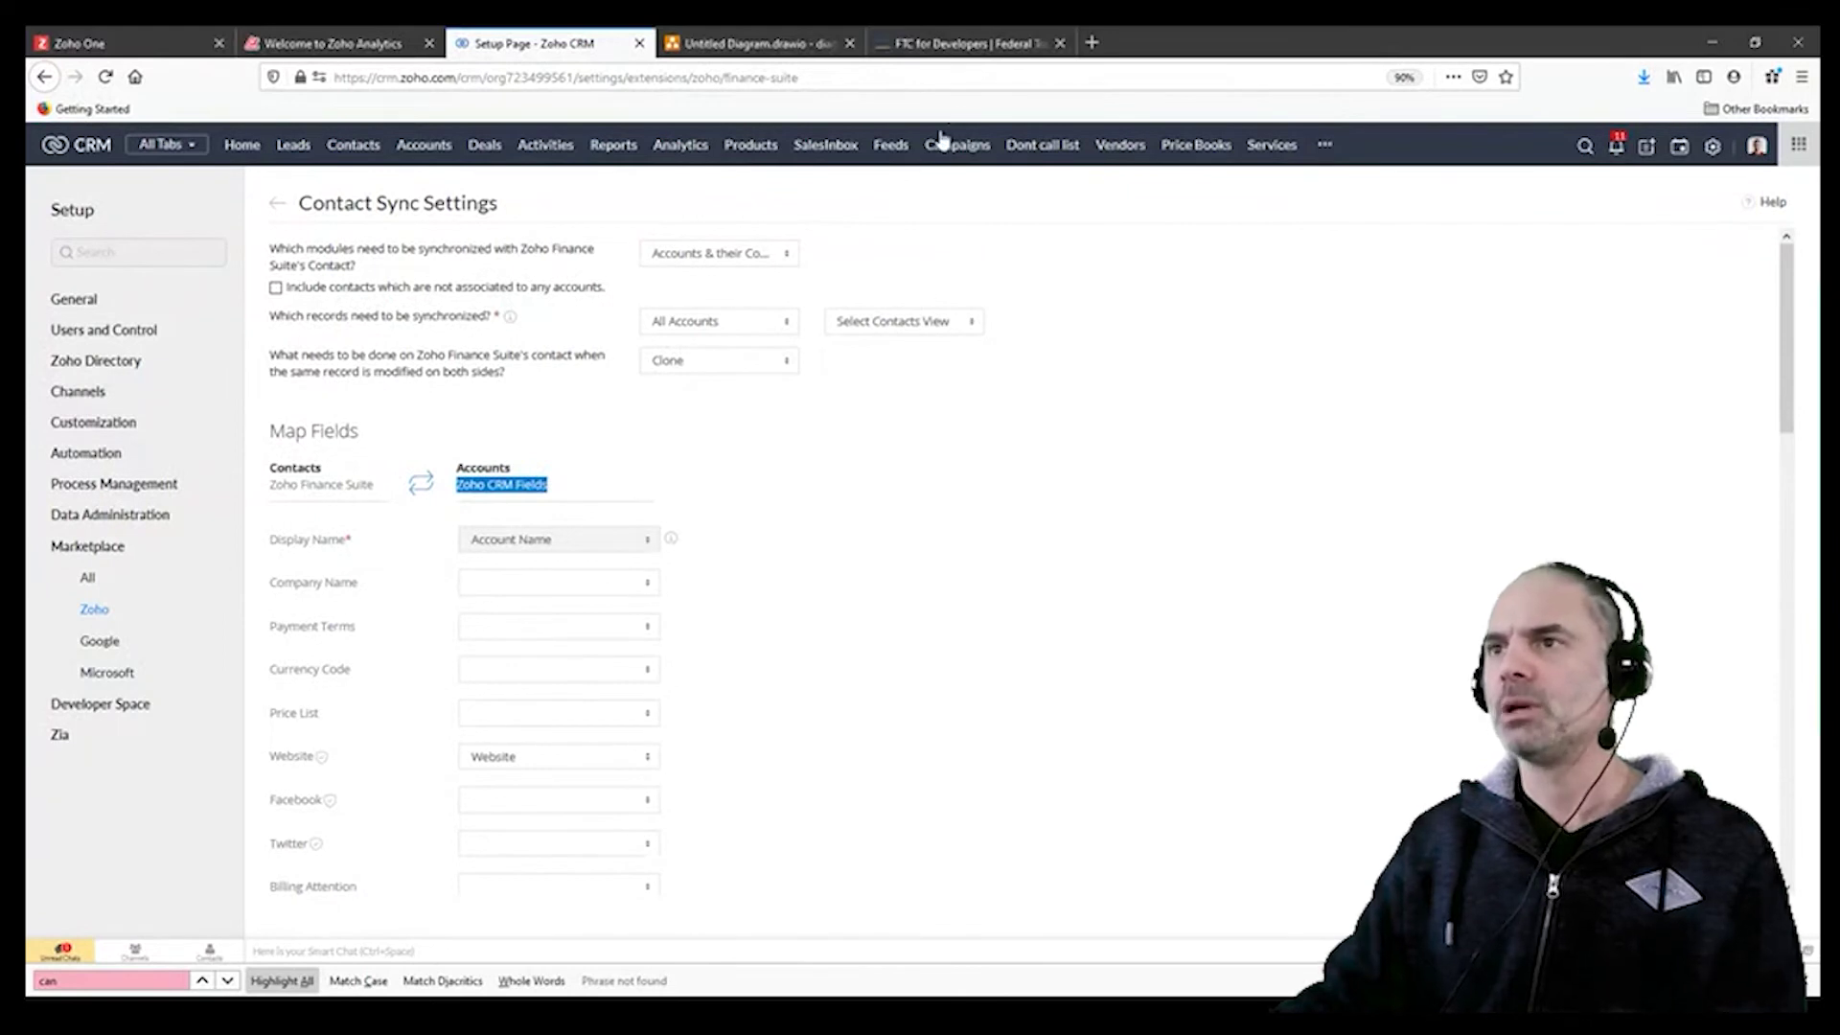
Step: Open the second lead in the My Today's Followups view and copy its phone number
left_click(297, 149)
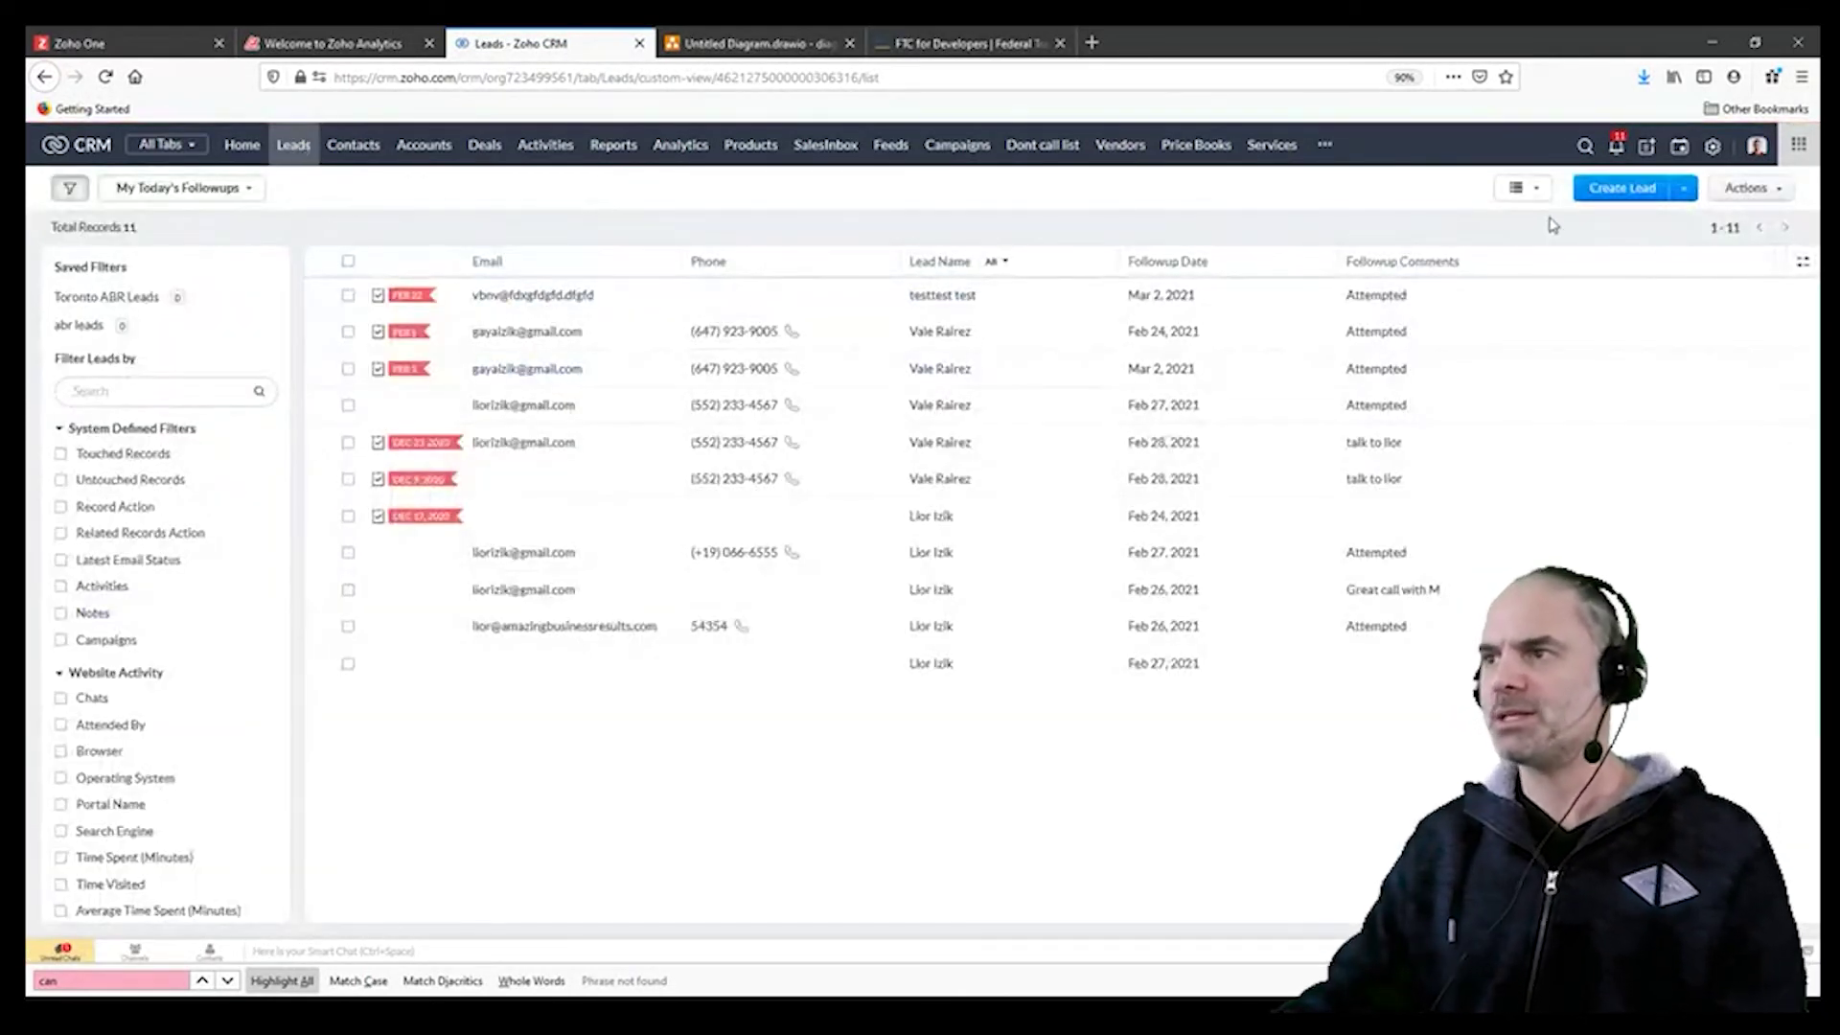
left_click(675, 340)
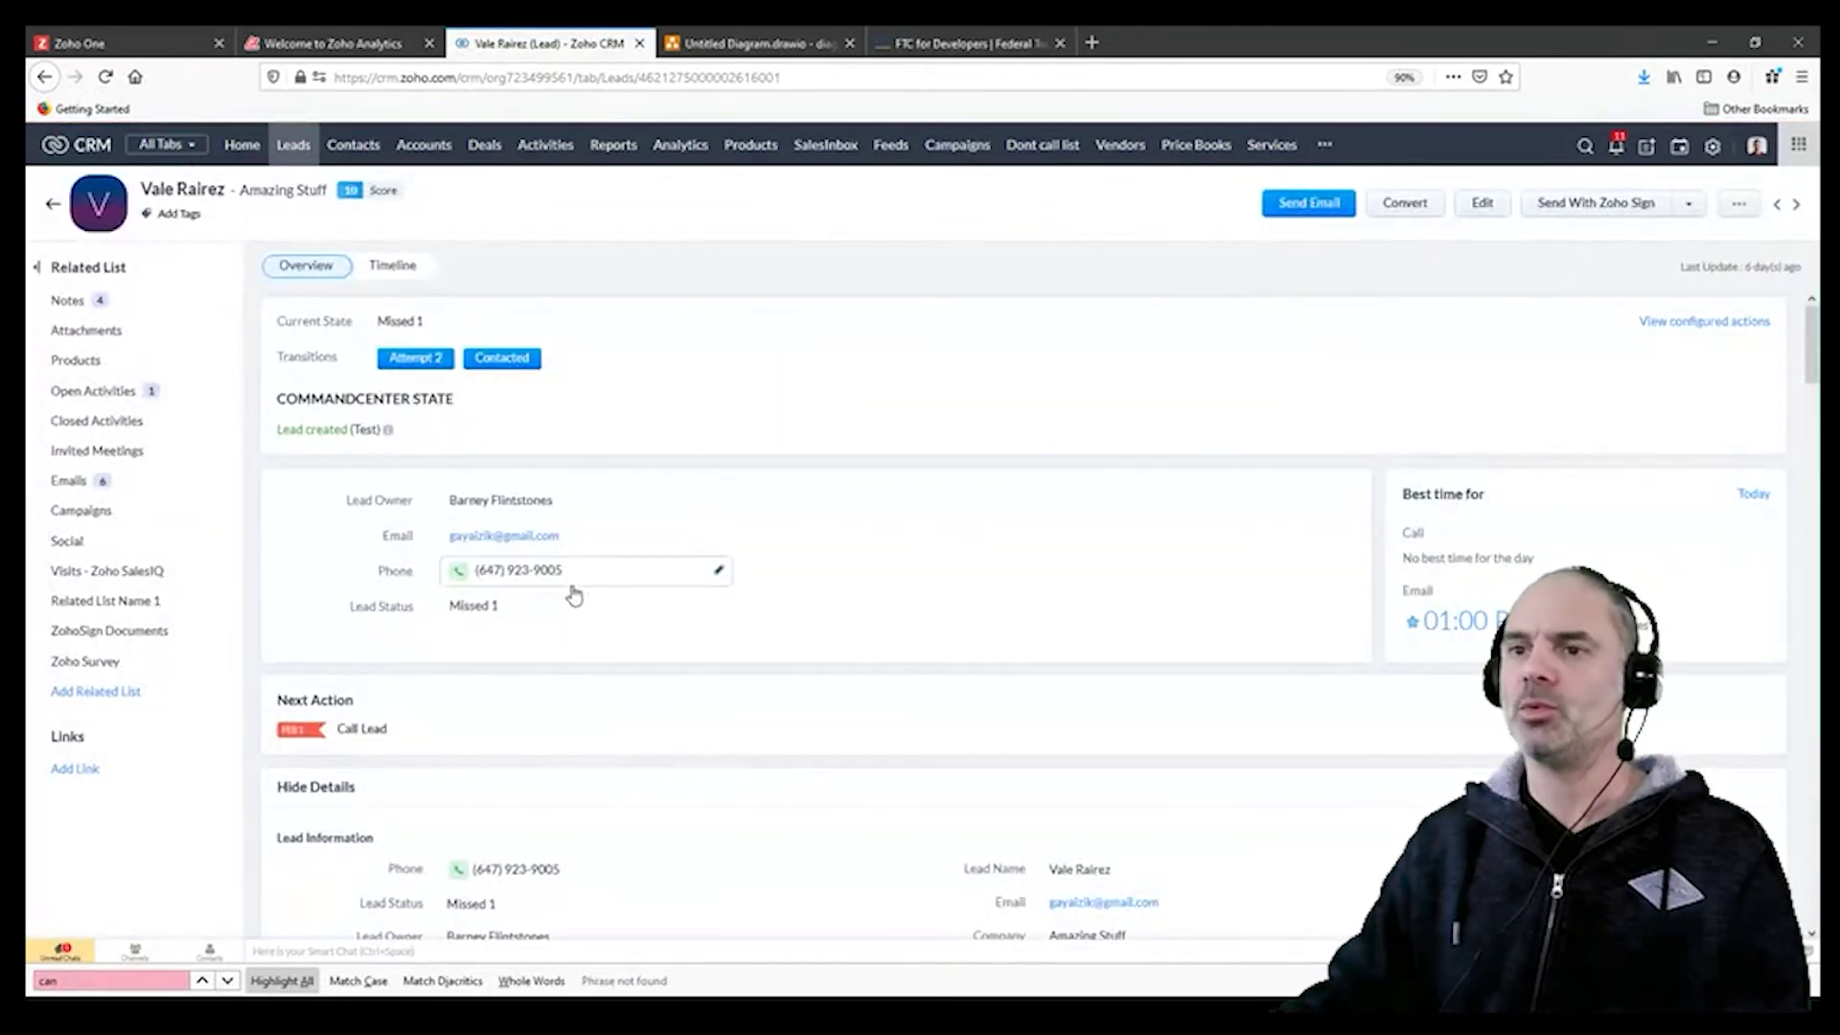
left_click_drag(572, 583, 477, 577)
key("ctrl+c")
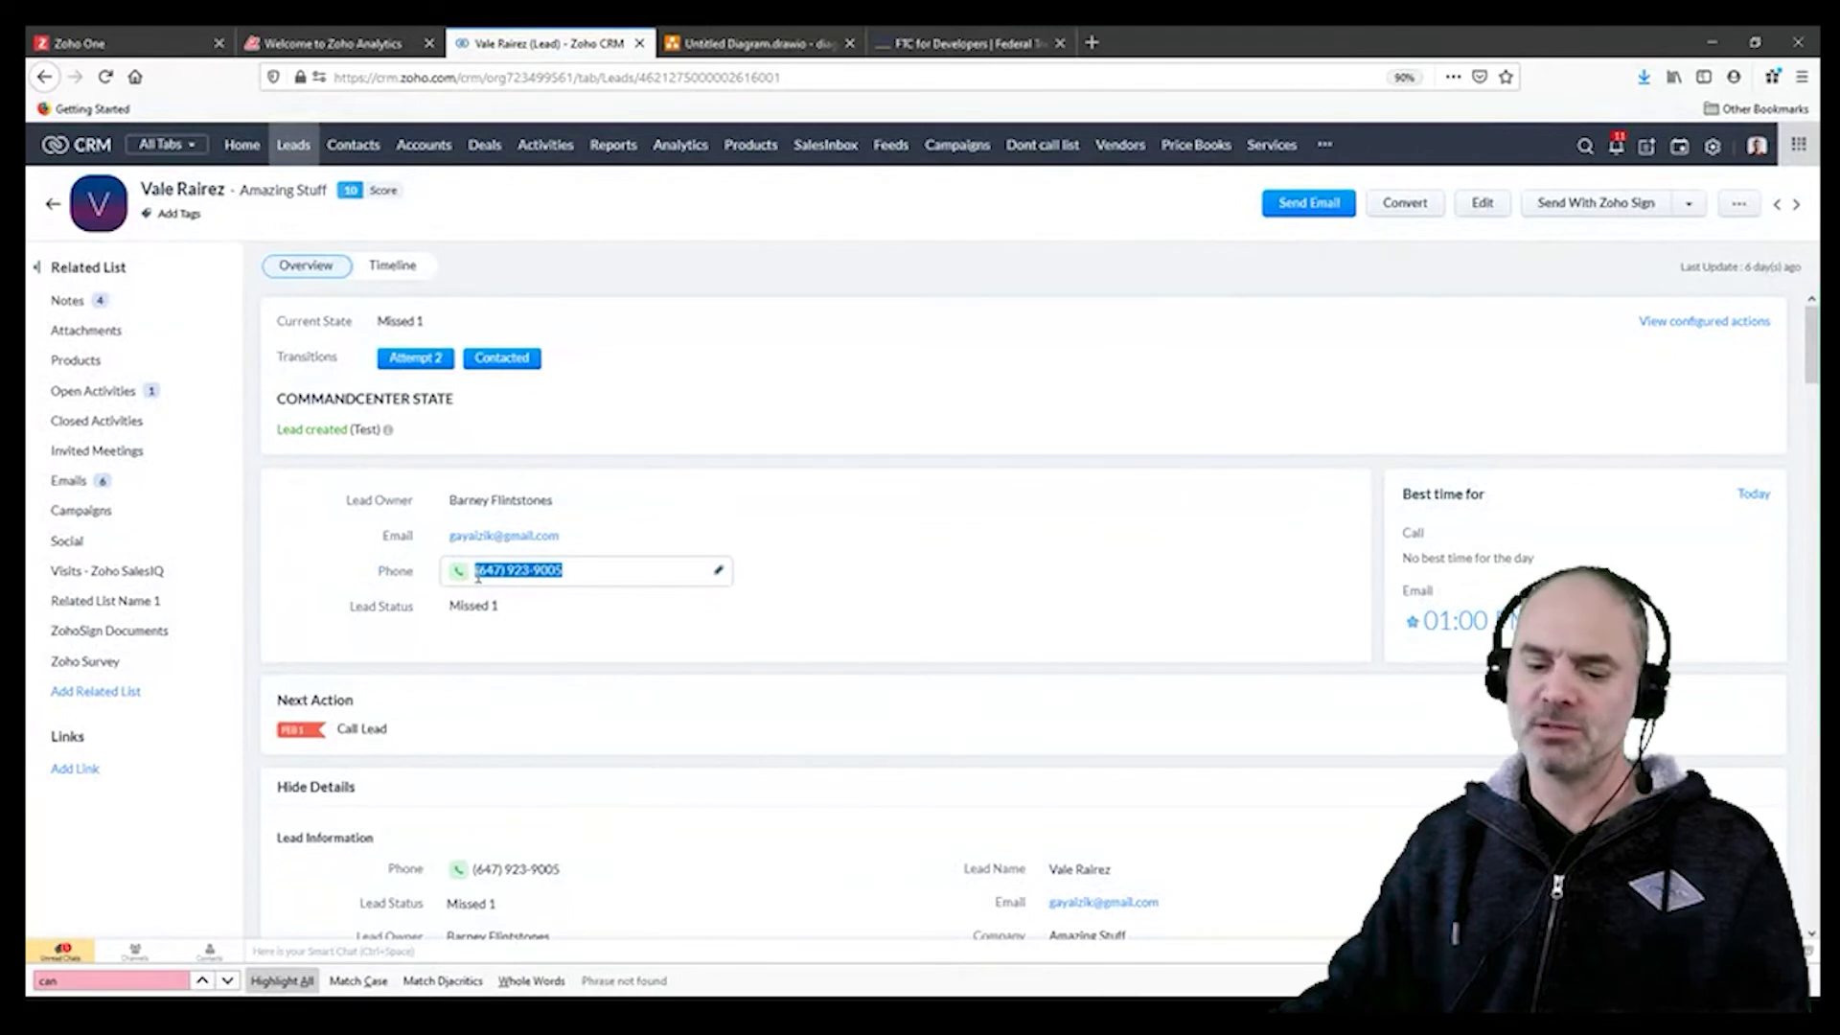
Step: Search all CRM modules for the copied phone number and look for the same text on the results page
left_click(1585, 146)
key("ctrl+v")
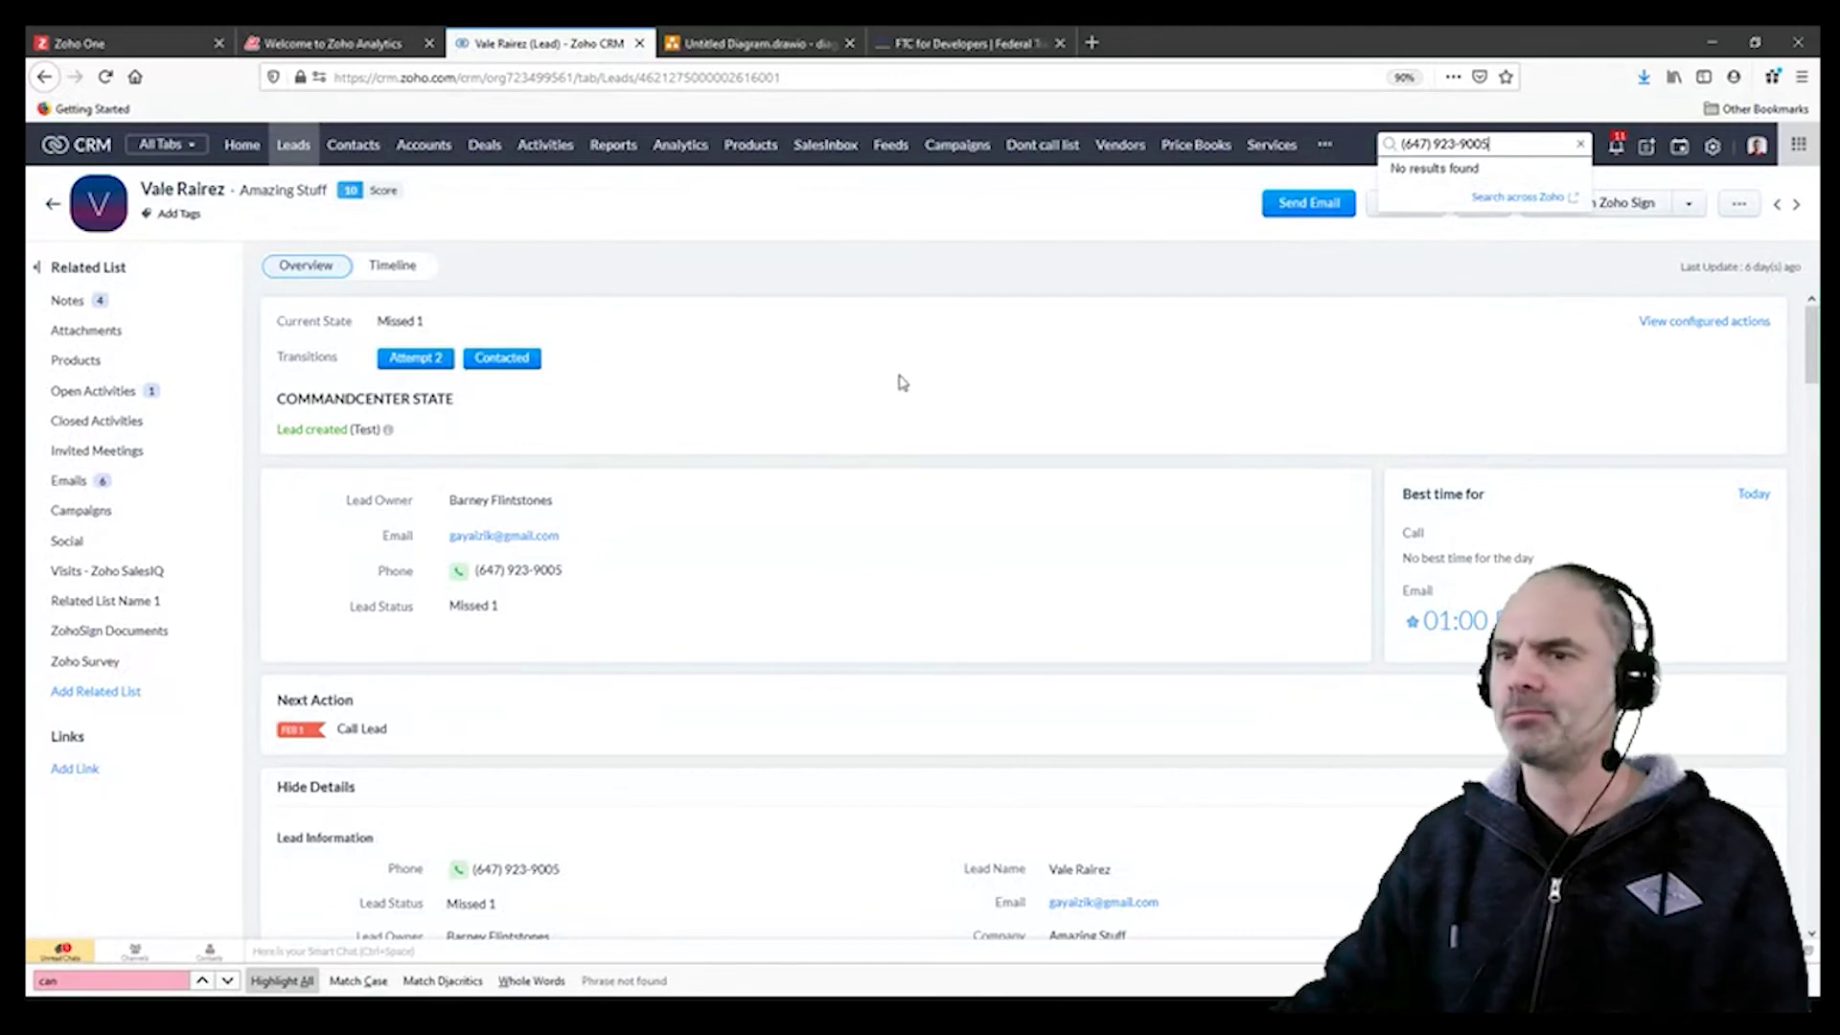
key("Return")
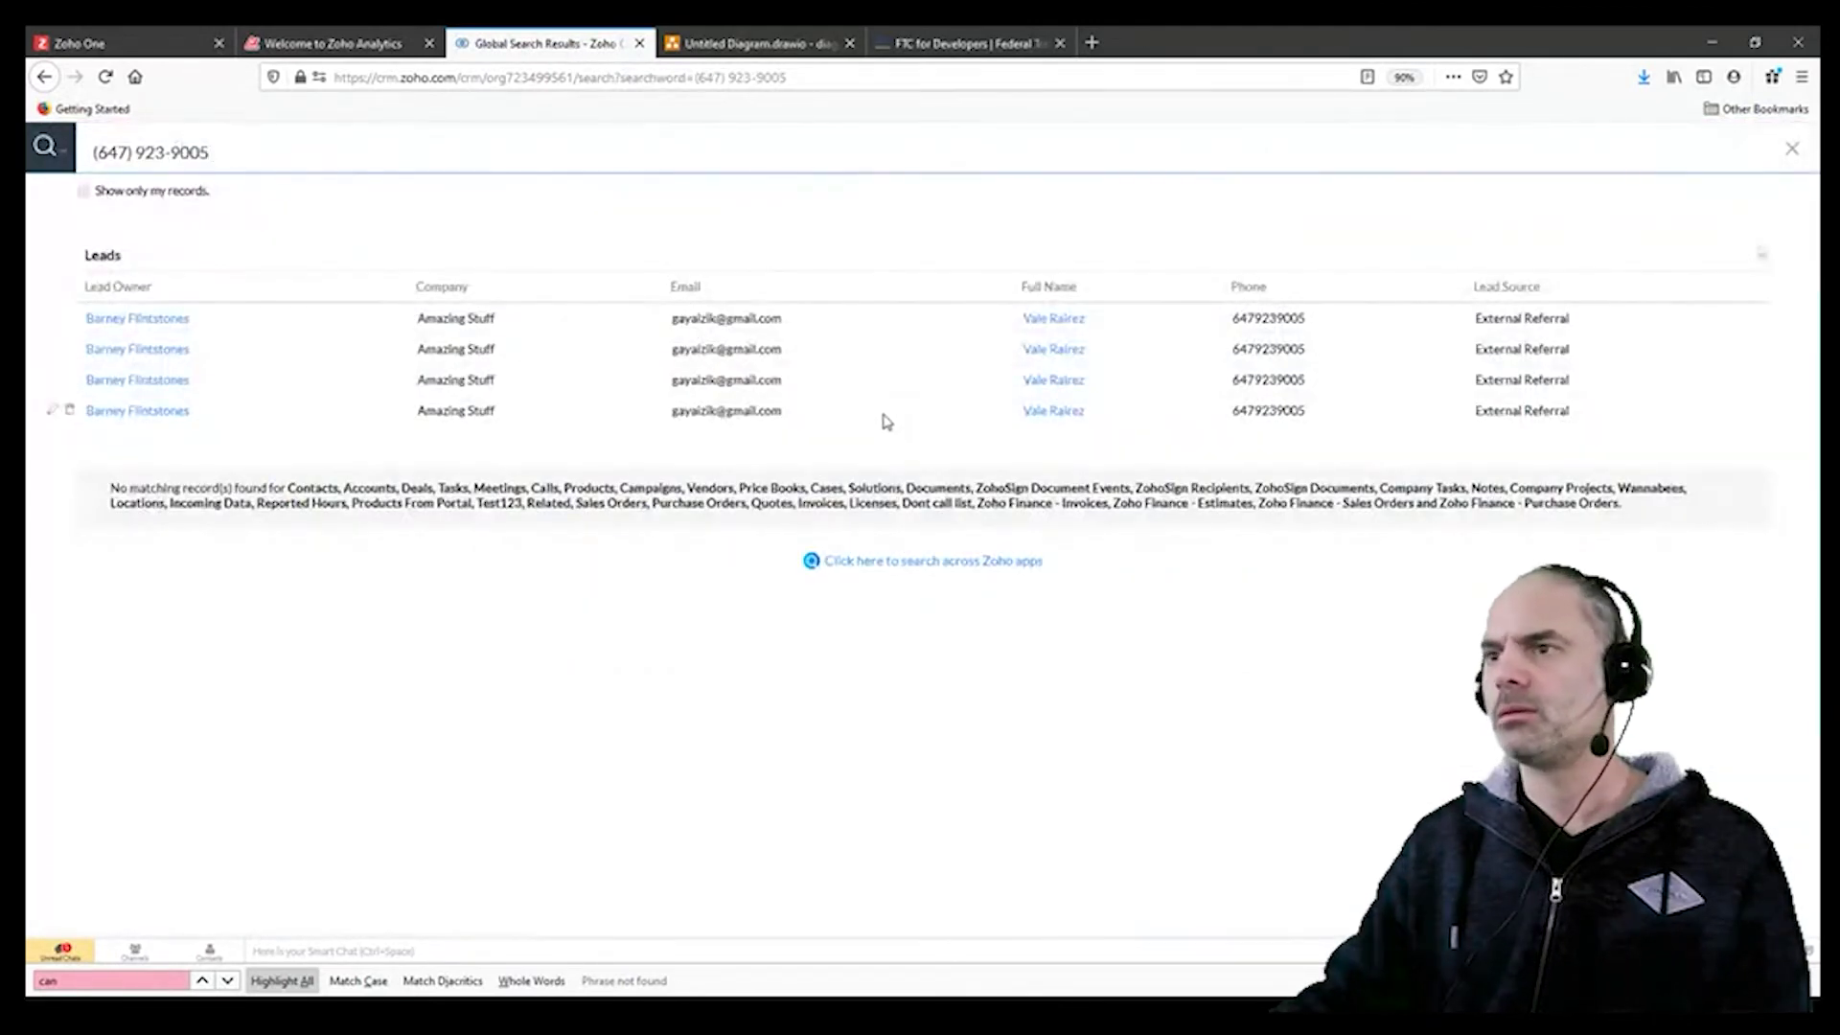
key("ctrl+f")
key("ctrl+v")
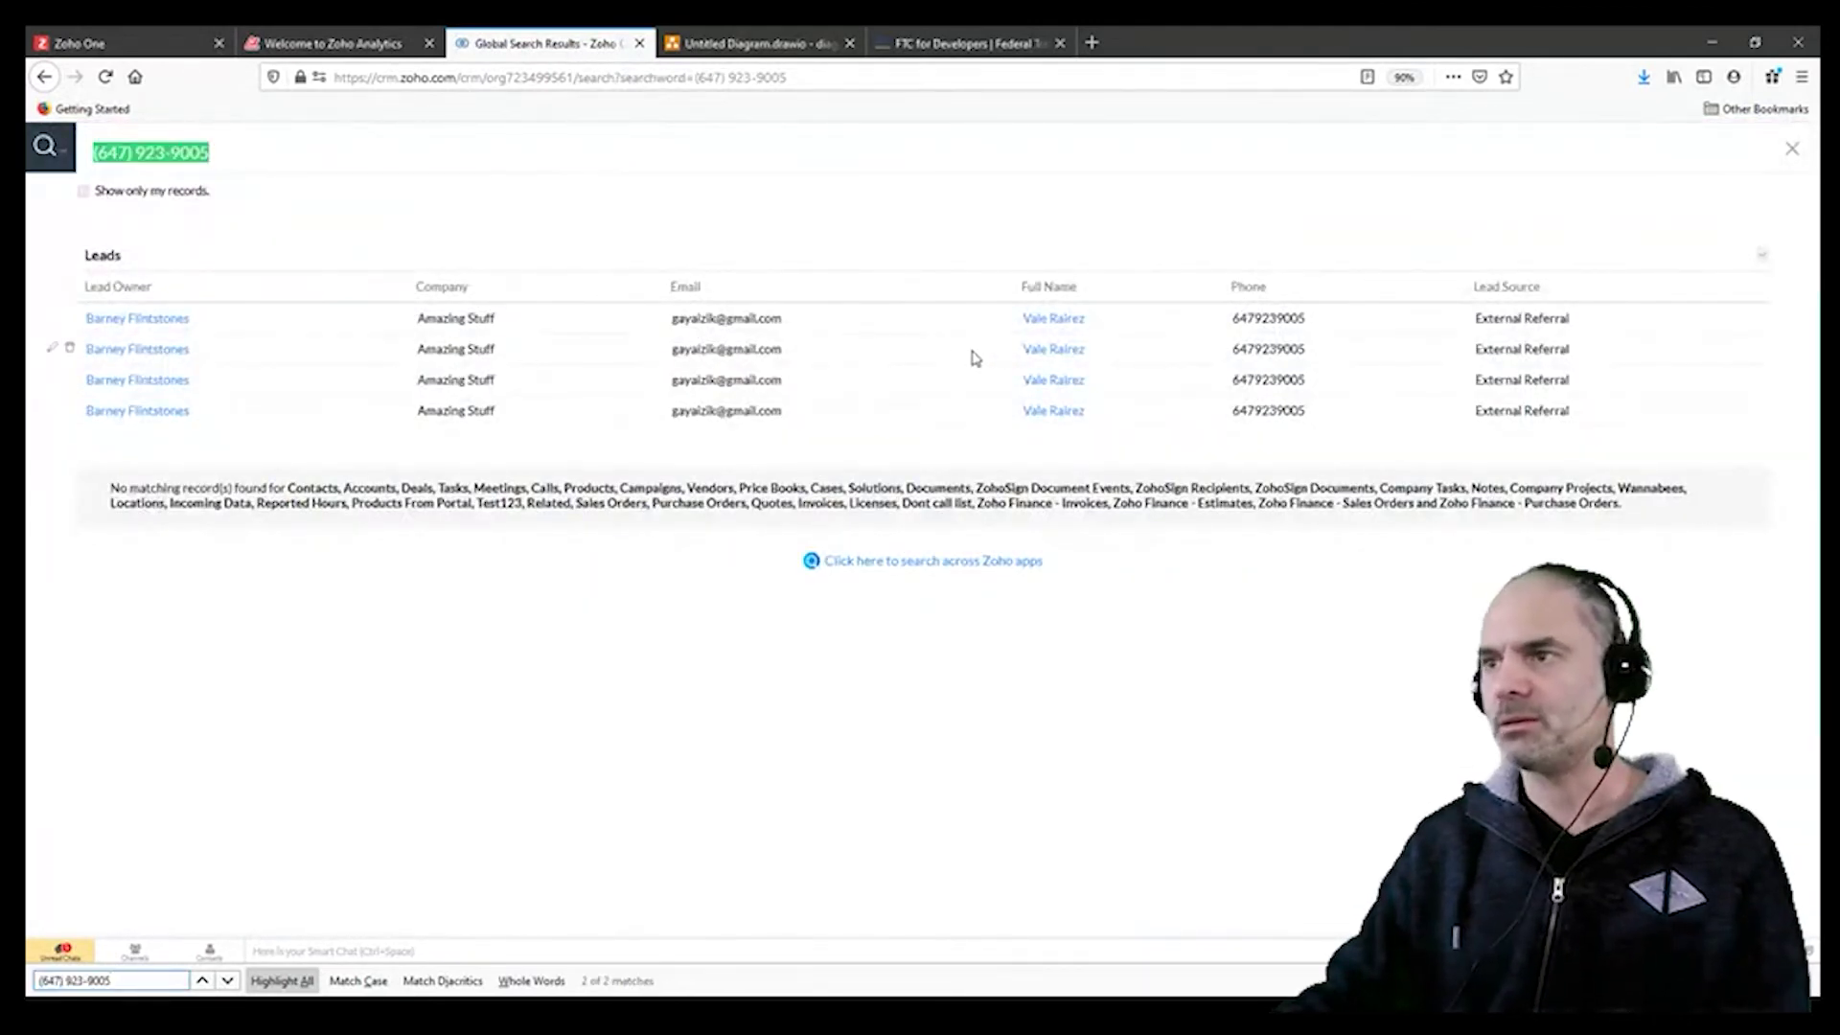
Step: Reformat the phone number in the global search query, removing the area code's parentheses and adding a dash after it
left_click(215, 158)
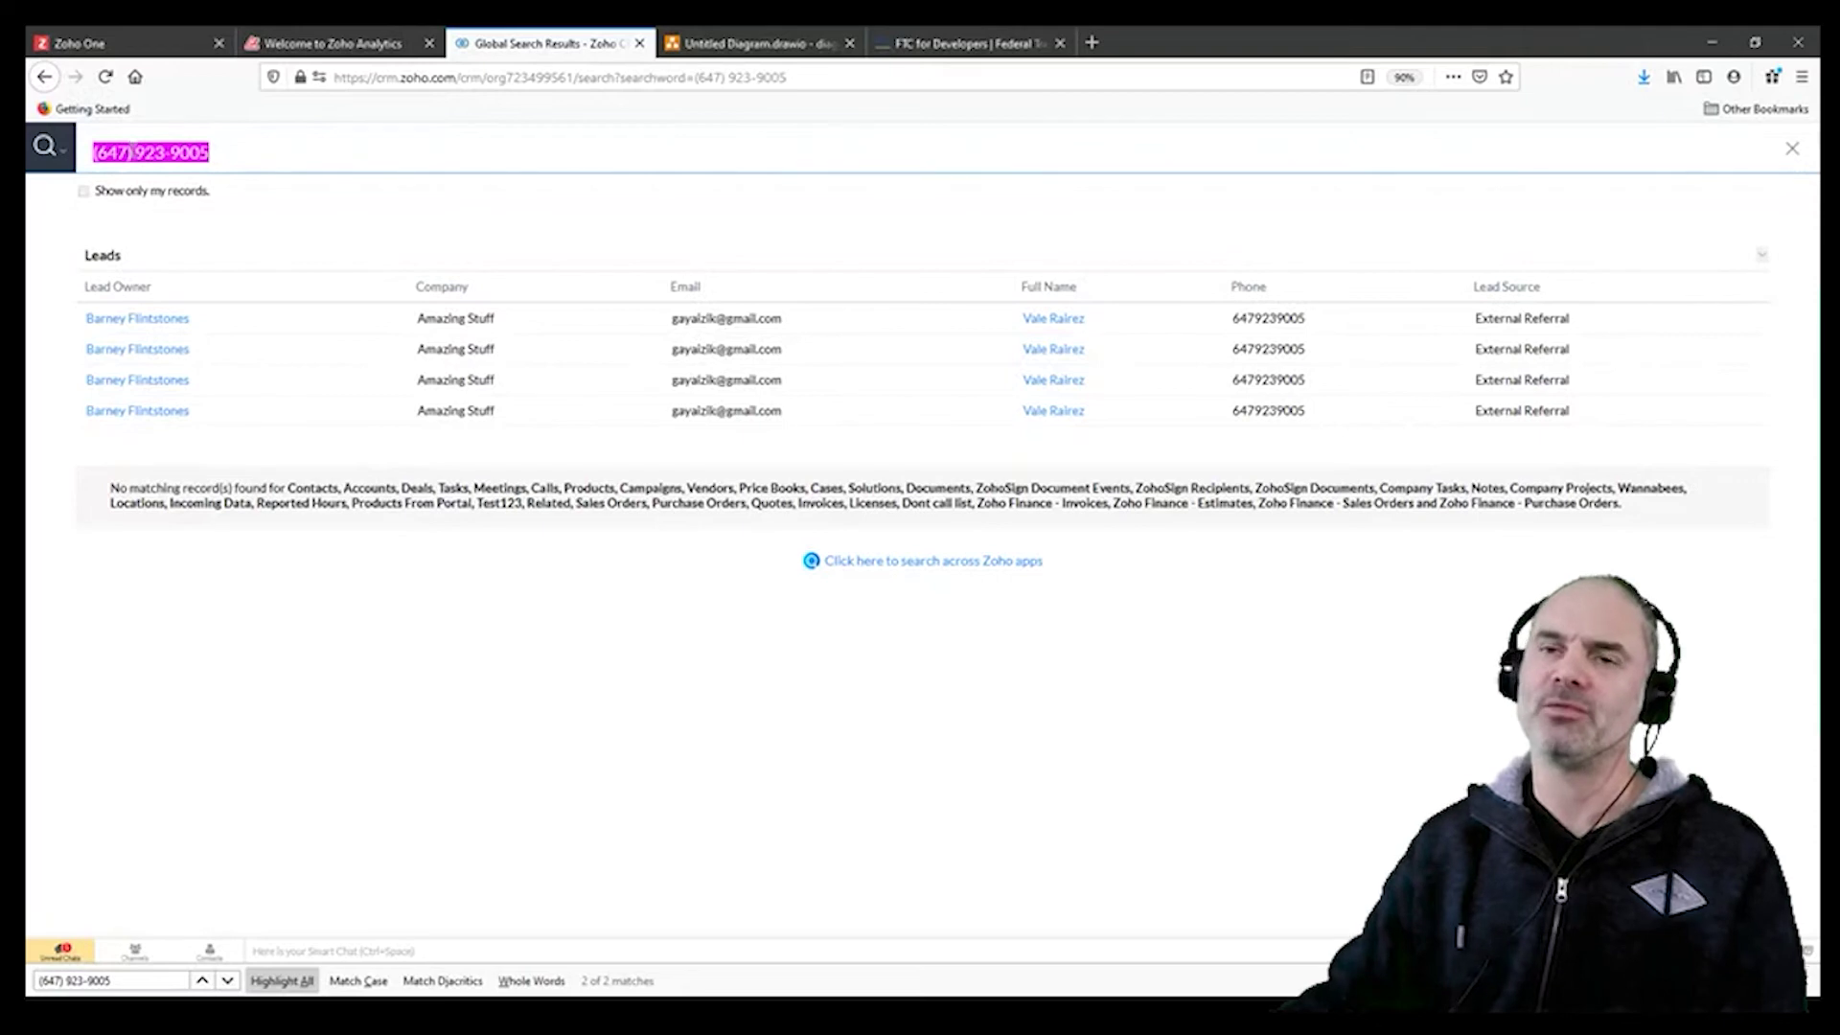
left_click(131, 153)
key("BackSpace")
type("-")
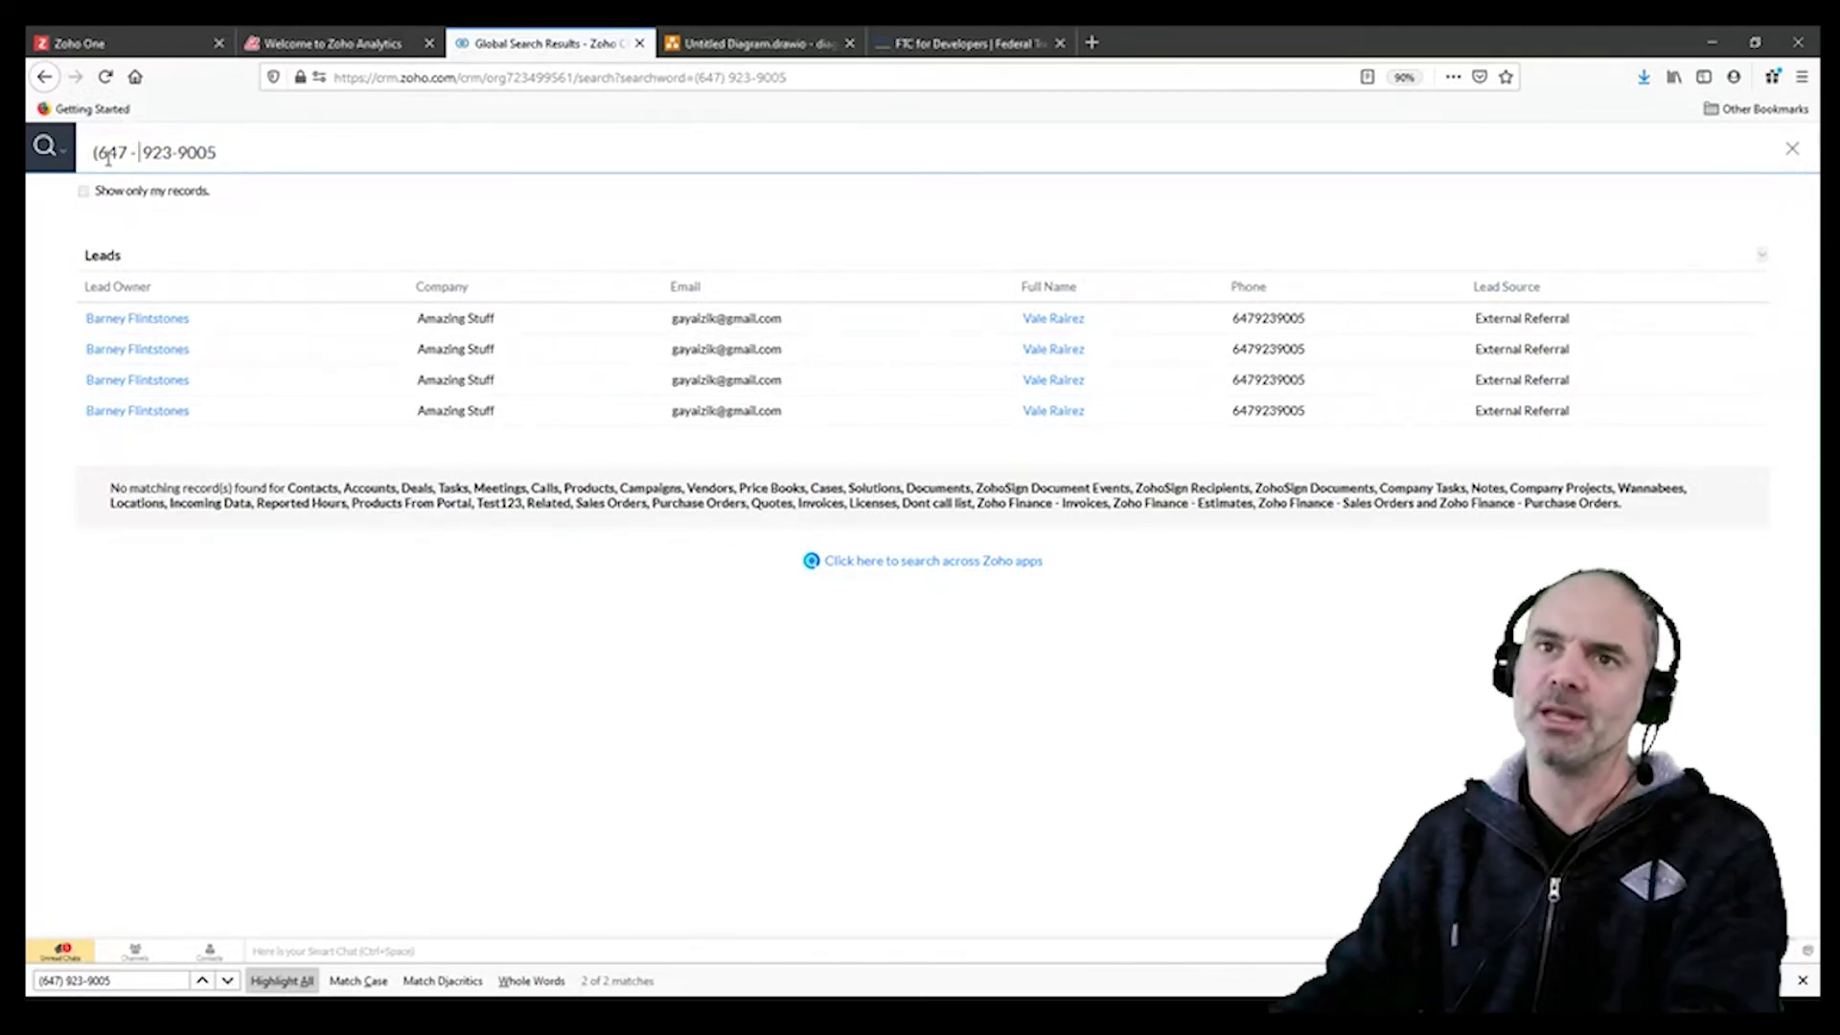
left_click(100, 154)
key("BackSpace")
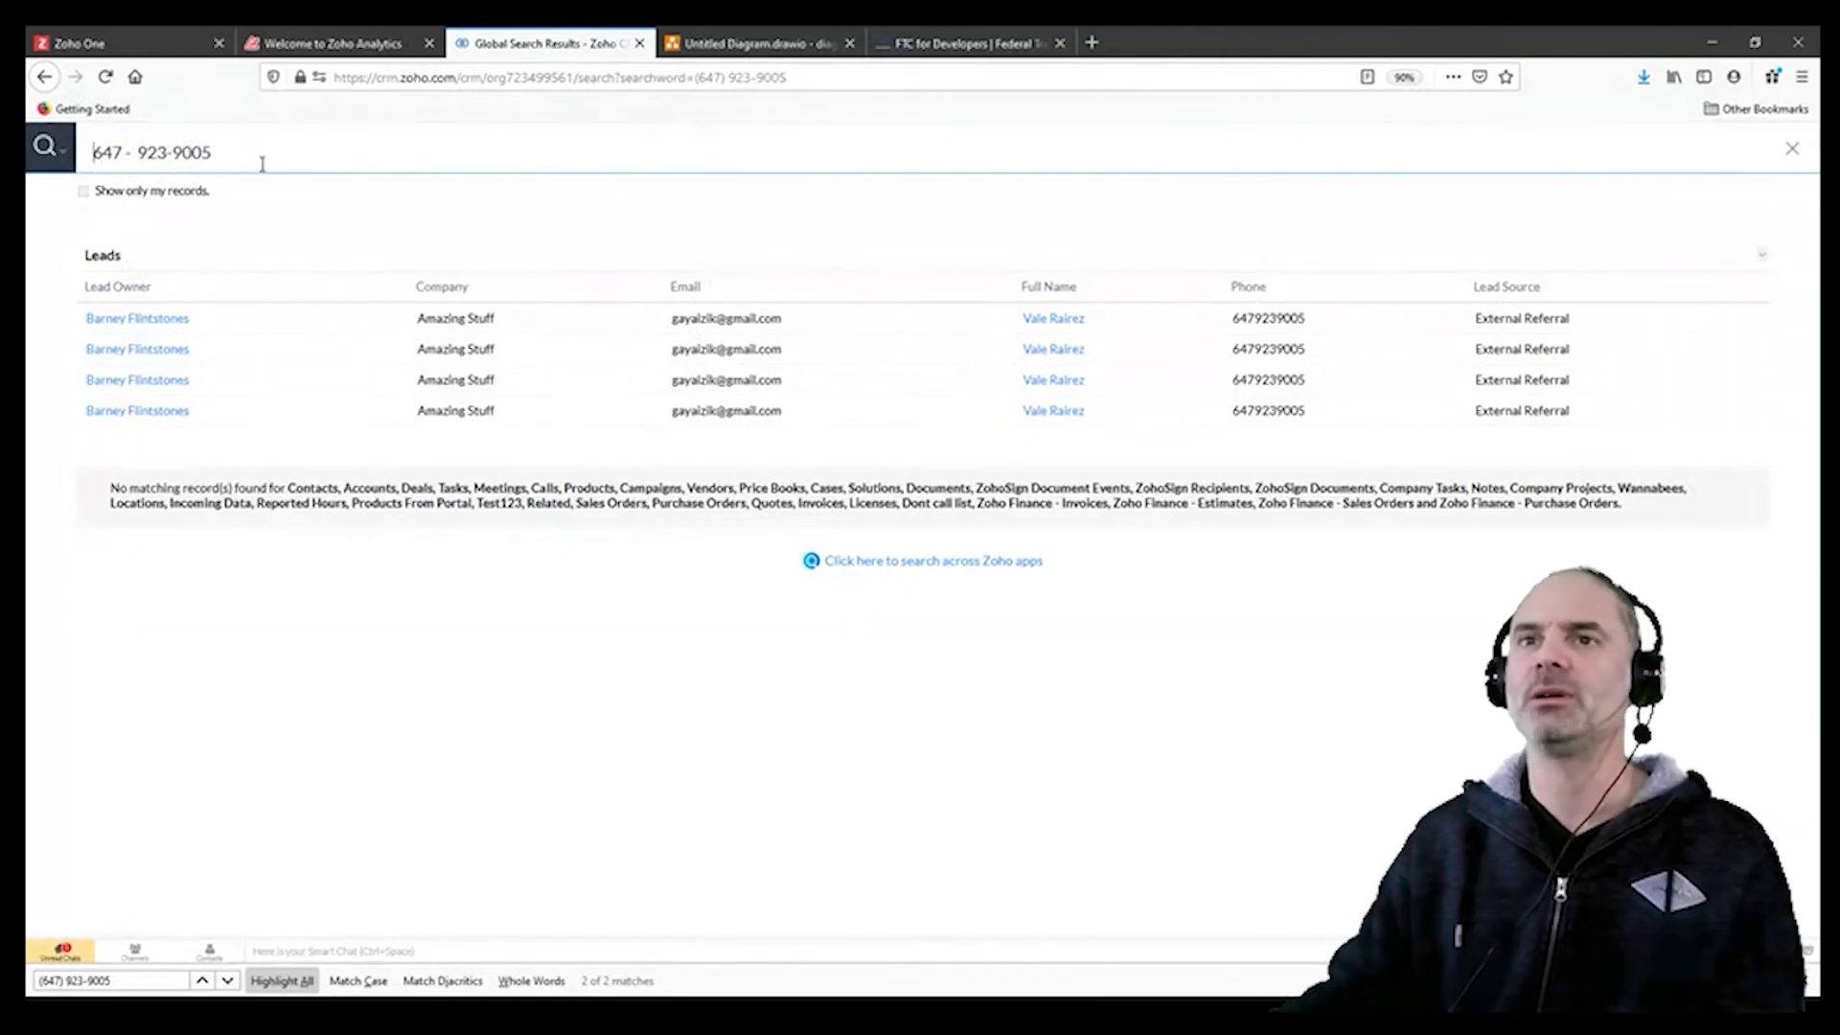
left_click_drag(257, 157, 28, 167)
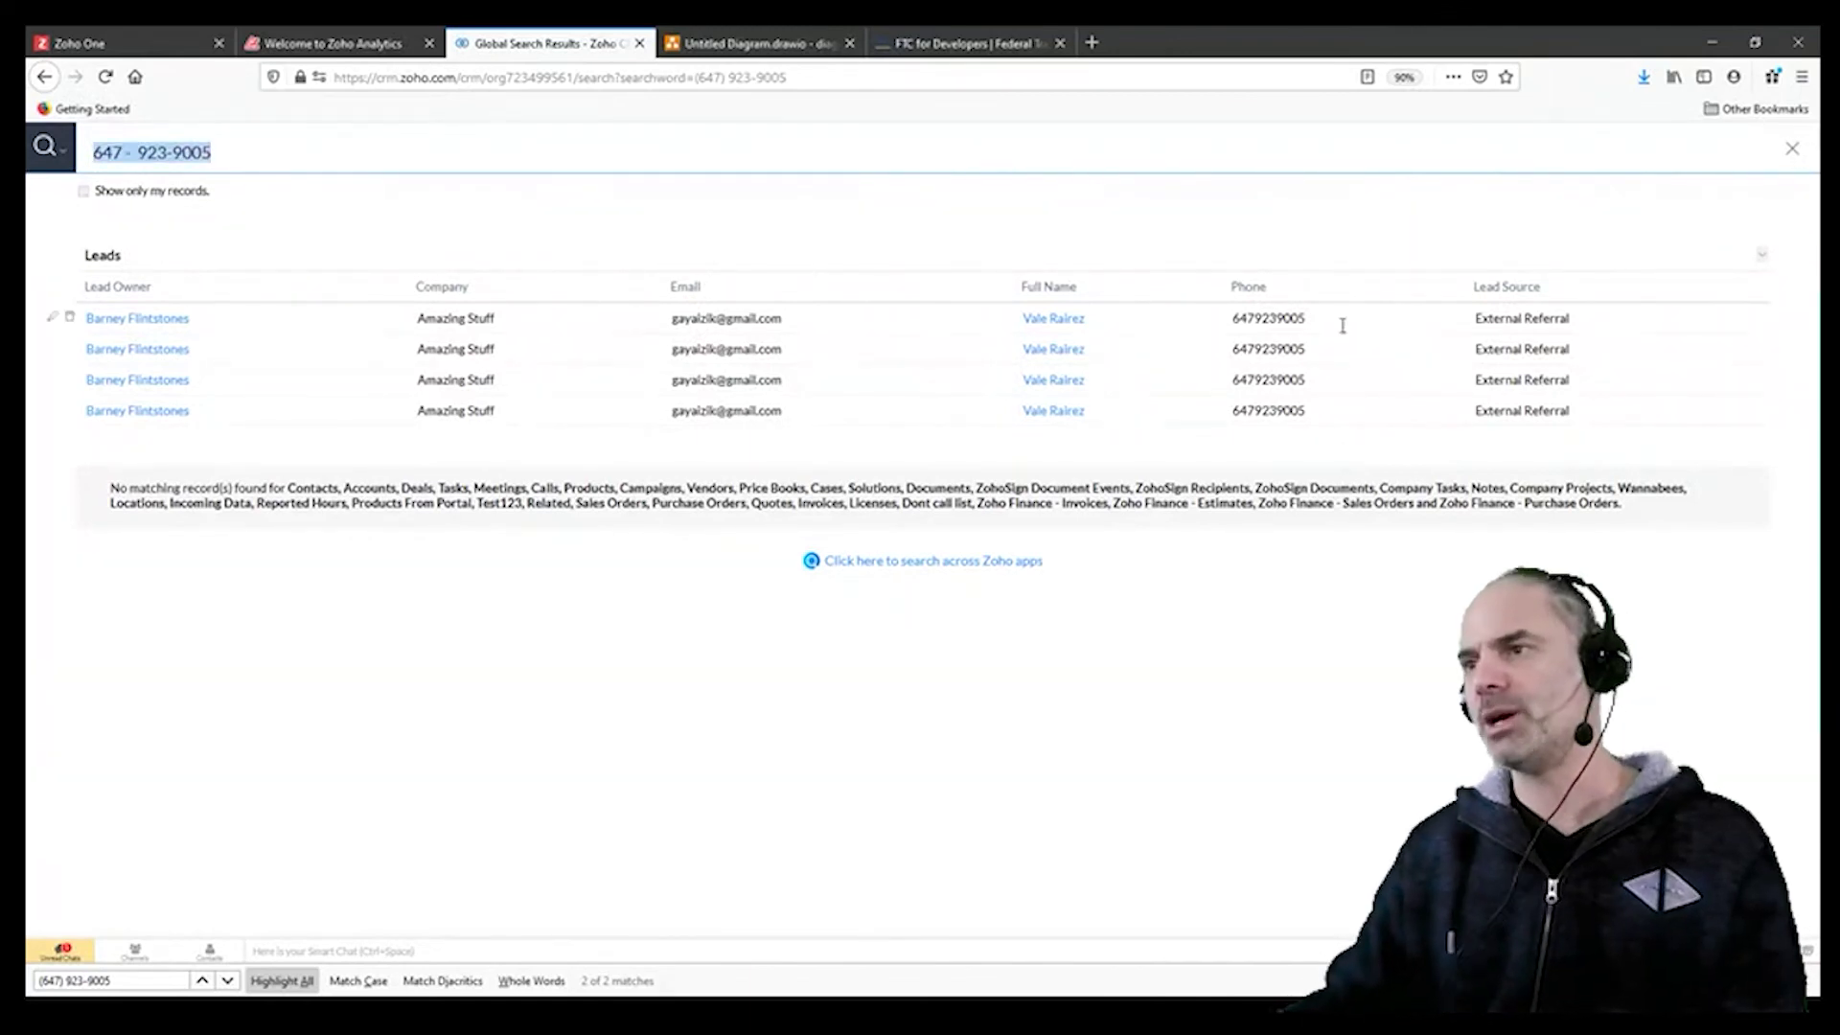
Step: Highlight the first matching lead's phone number and search all CRM modules for the dashed phone number format
left_click_drag(1305, 317, 1239, 326)
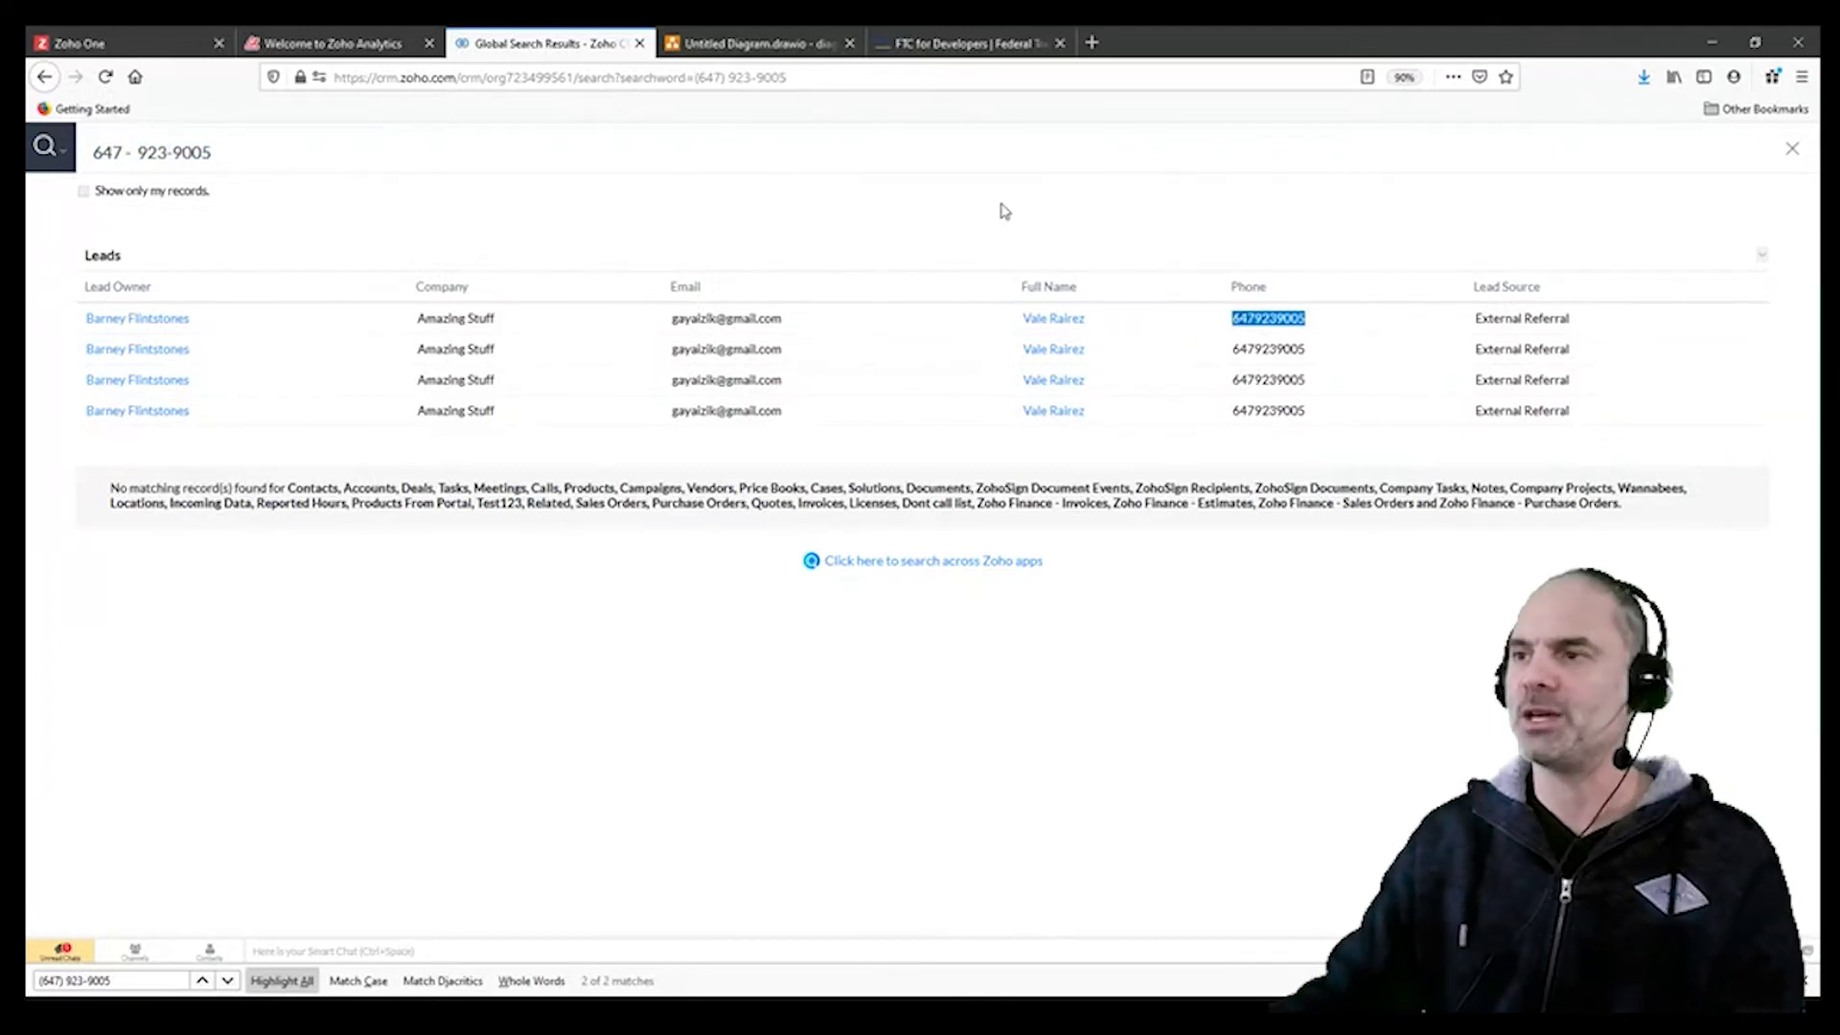
left_click(478, 156)
key("Return")
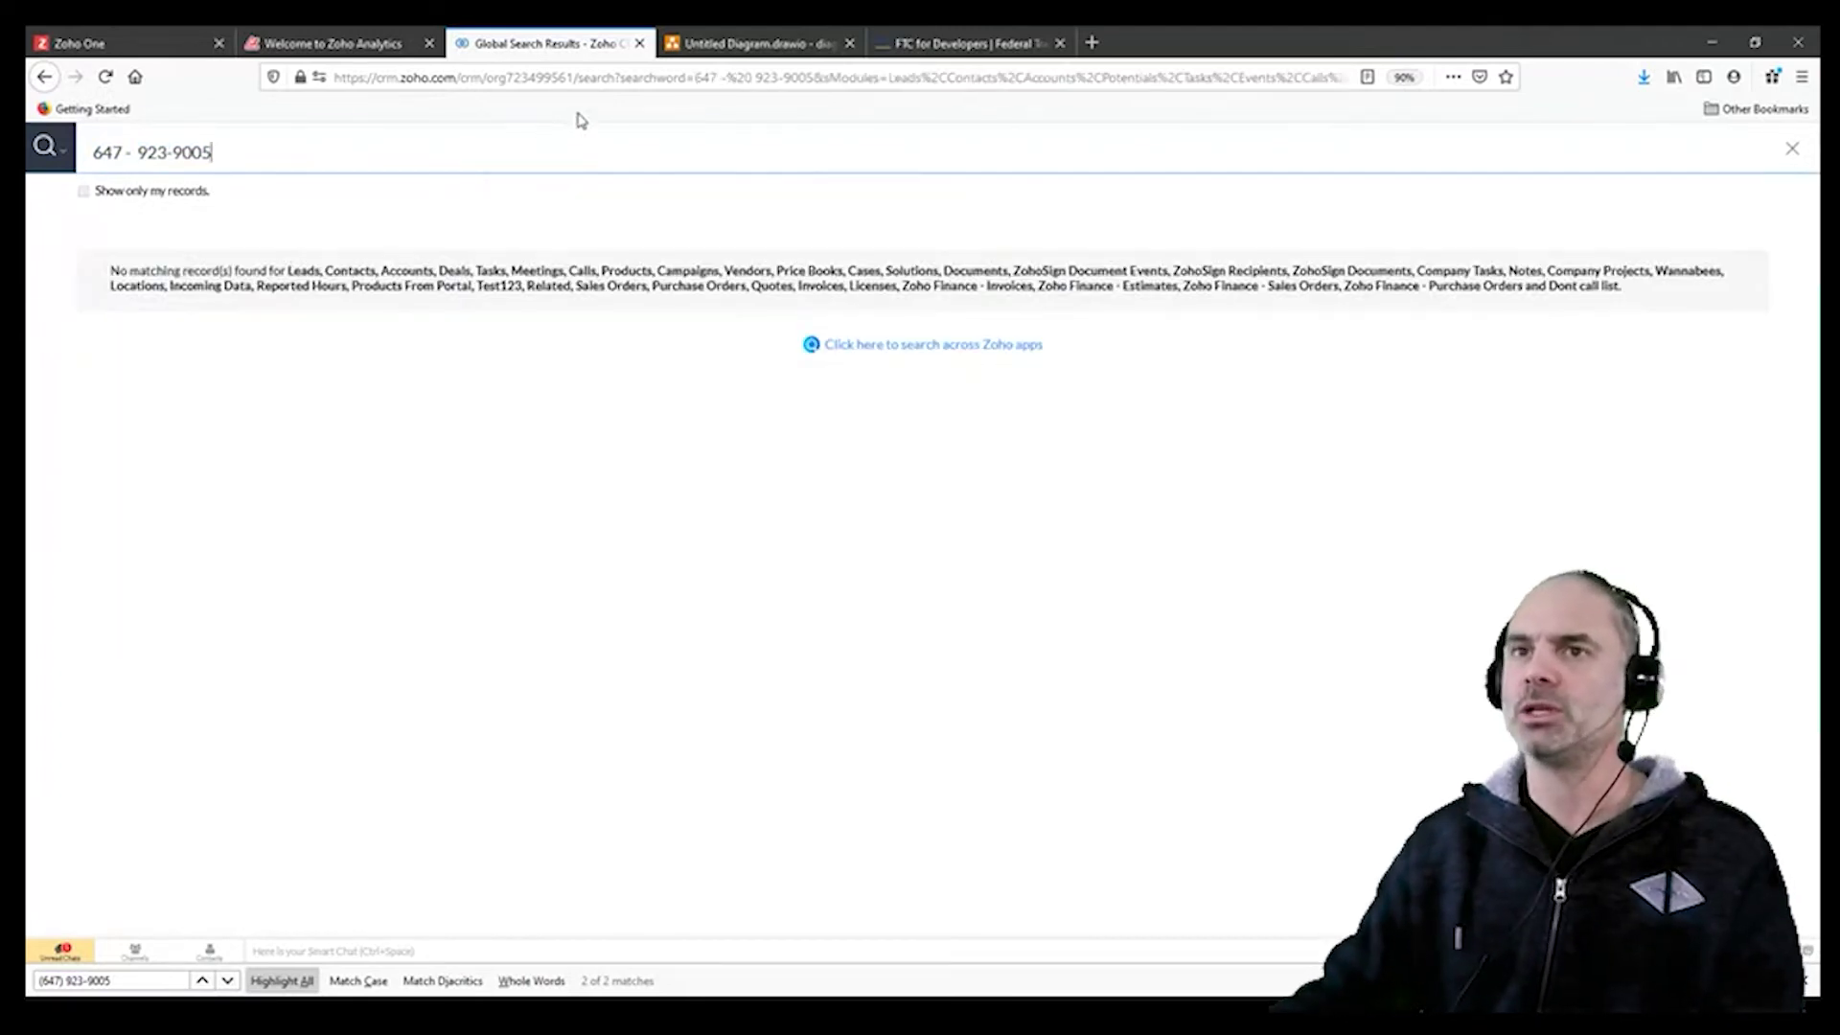
triple_click(238, 153)
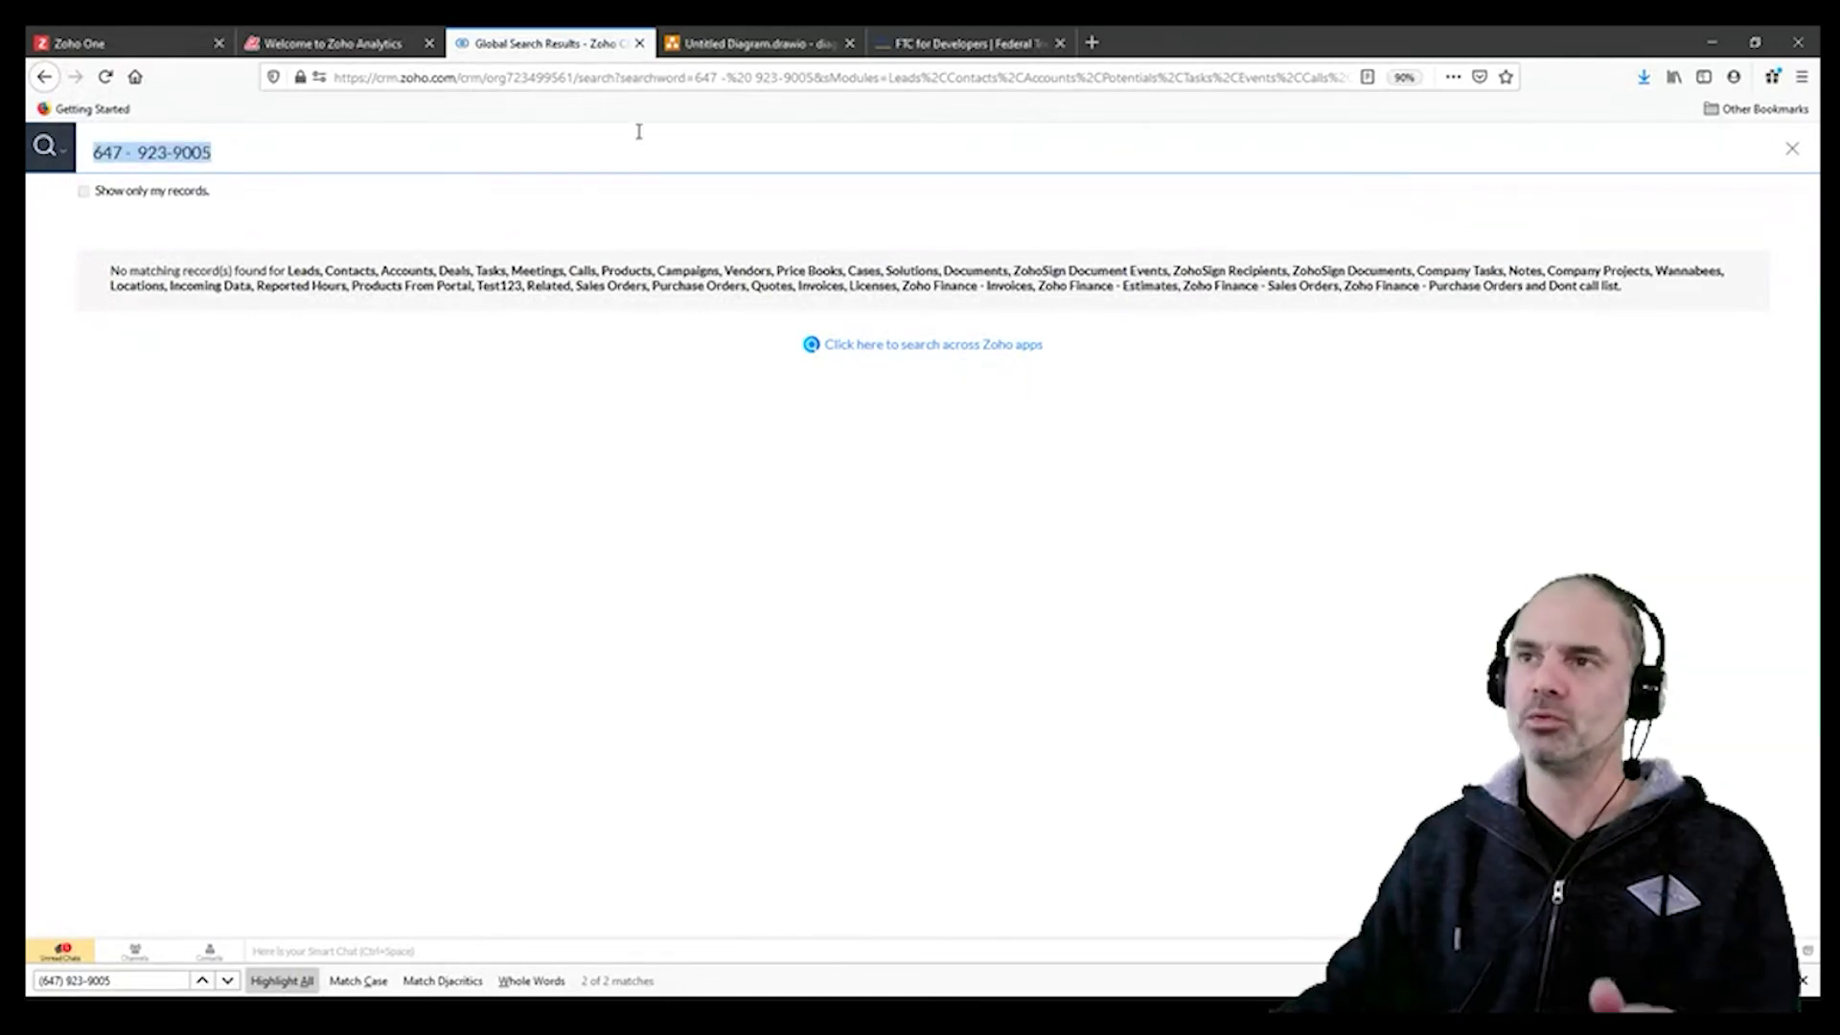
left_click(280, 154)
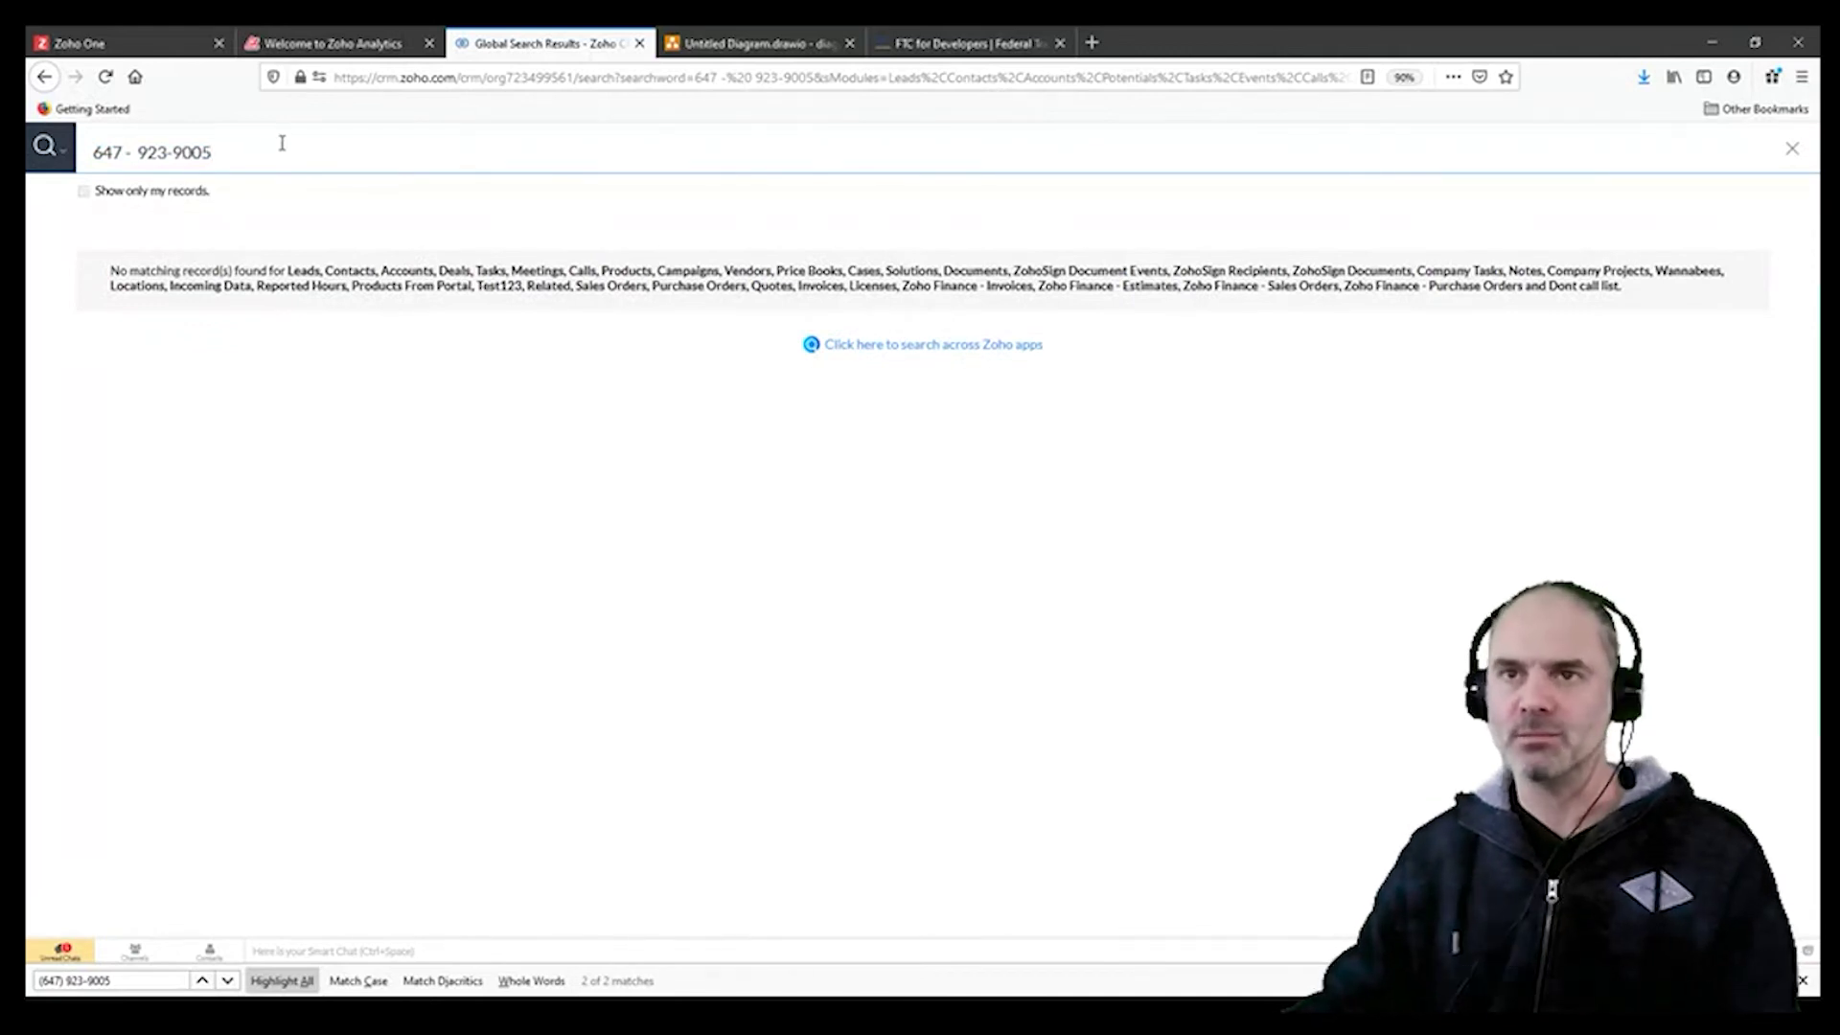
left_click_drag(201, 155, 76, 153)
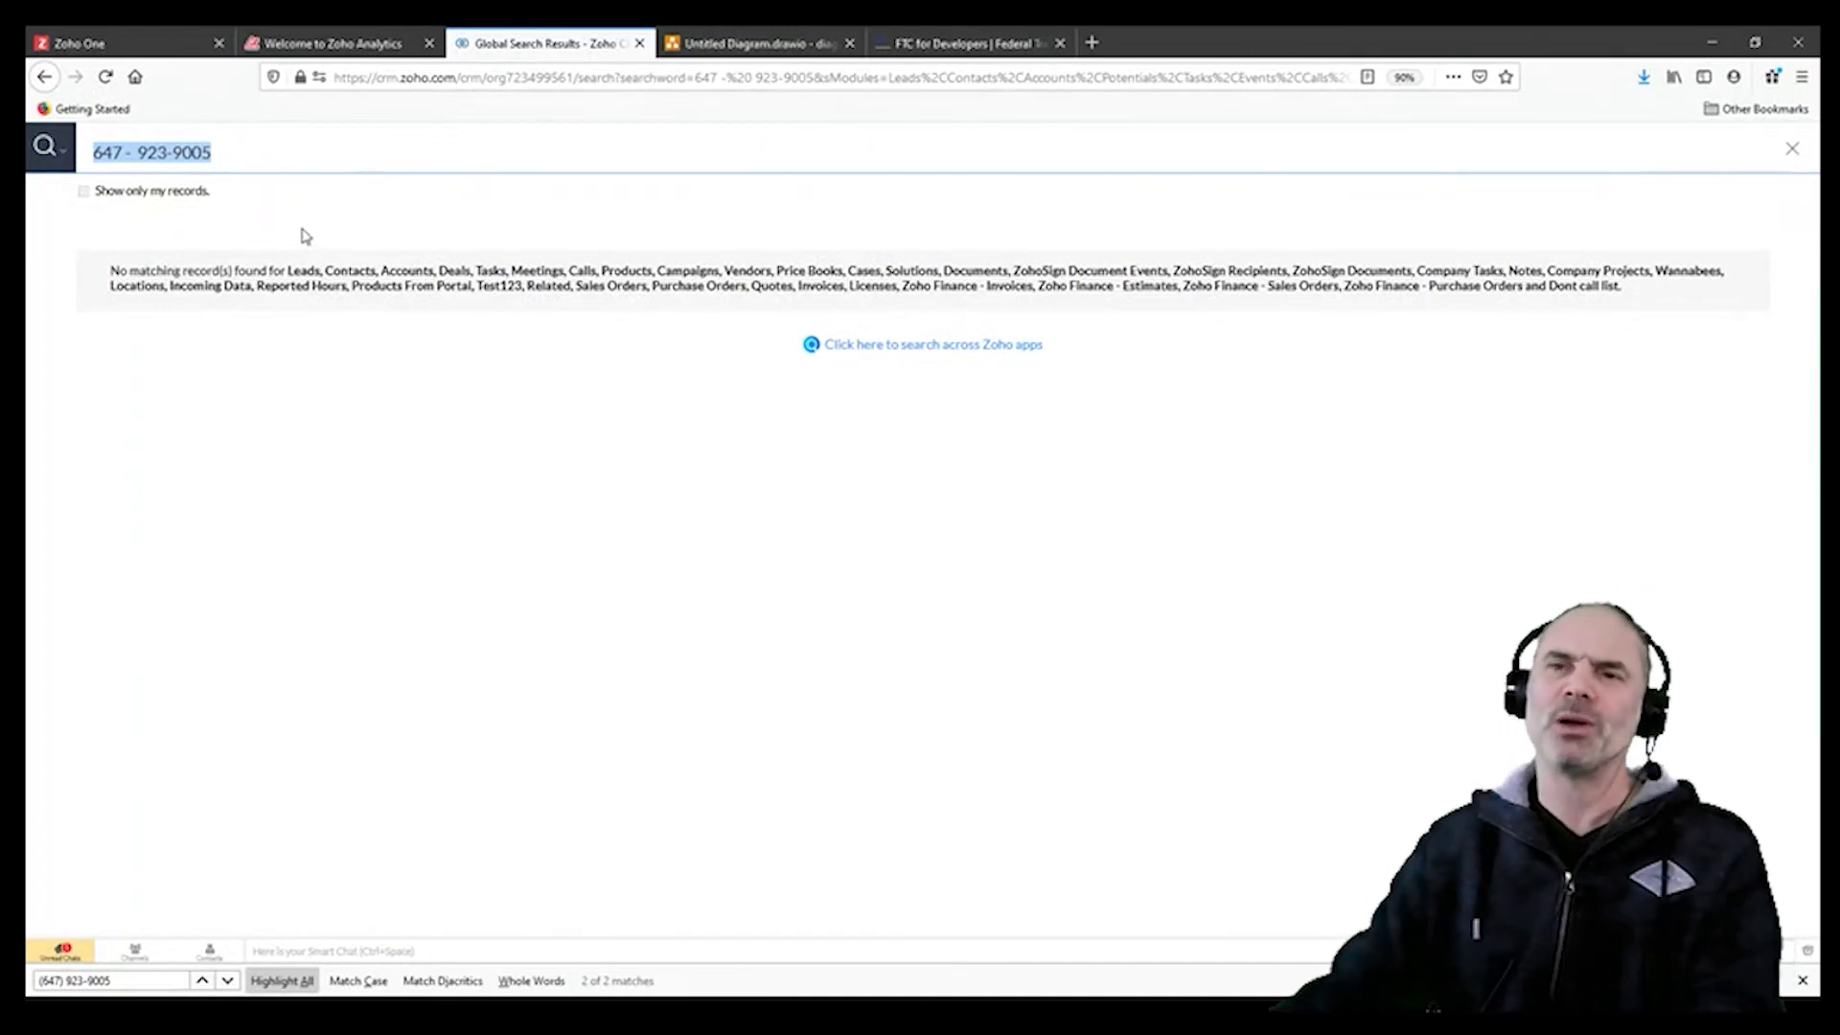
left_click(213, 154)
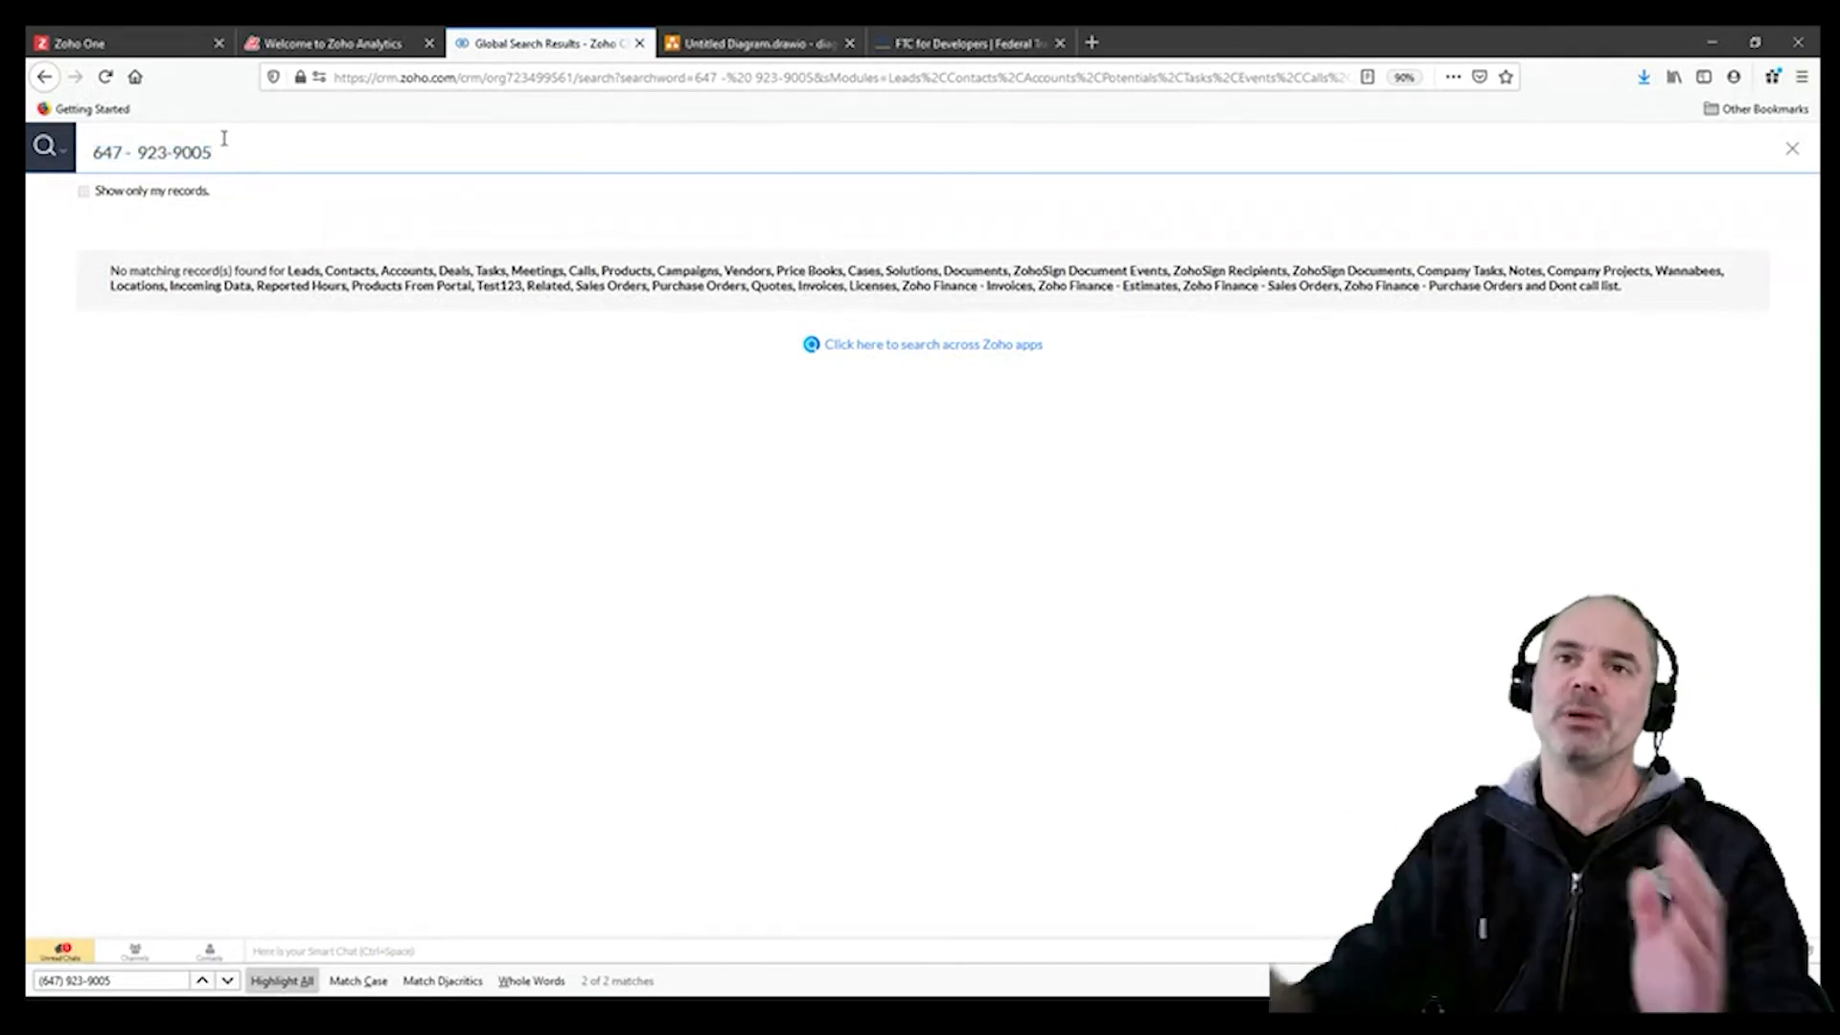
left_click_drag(223, 139, 60, 96)
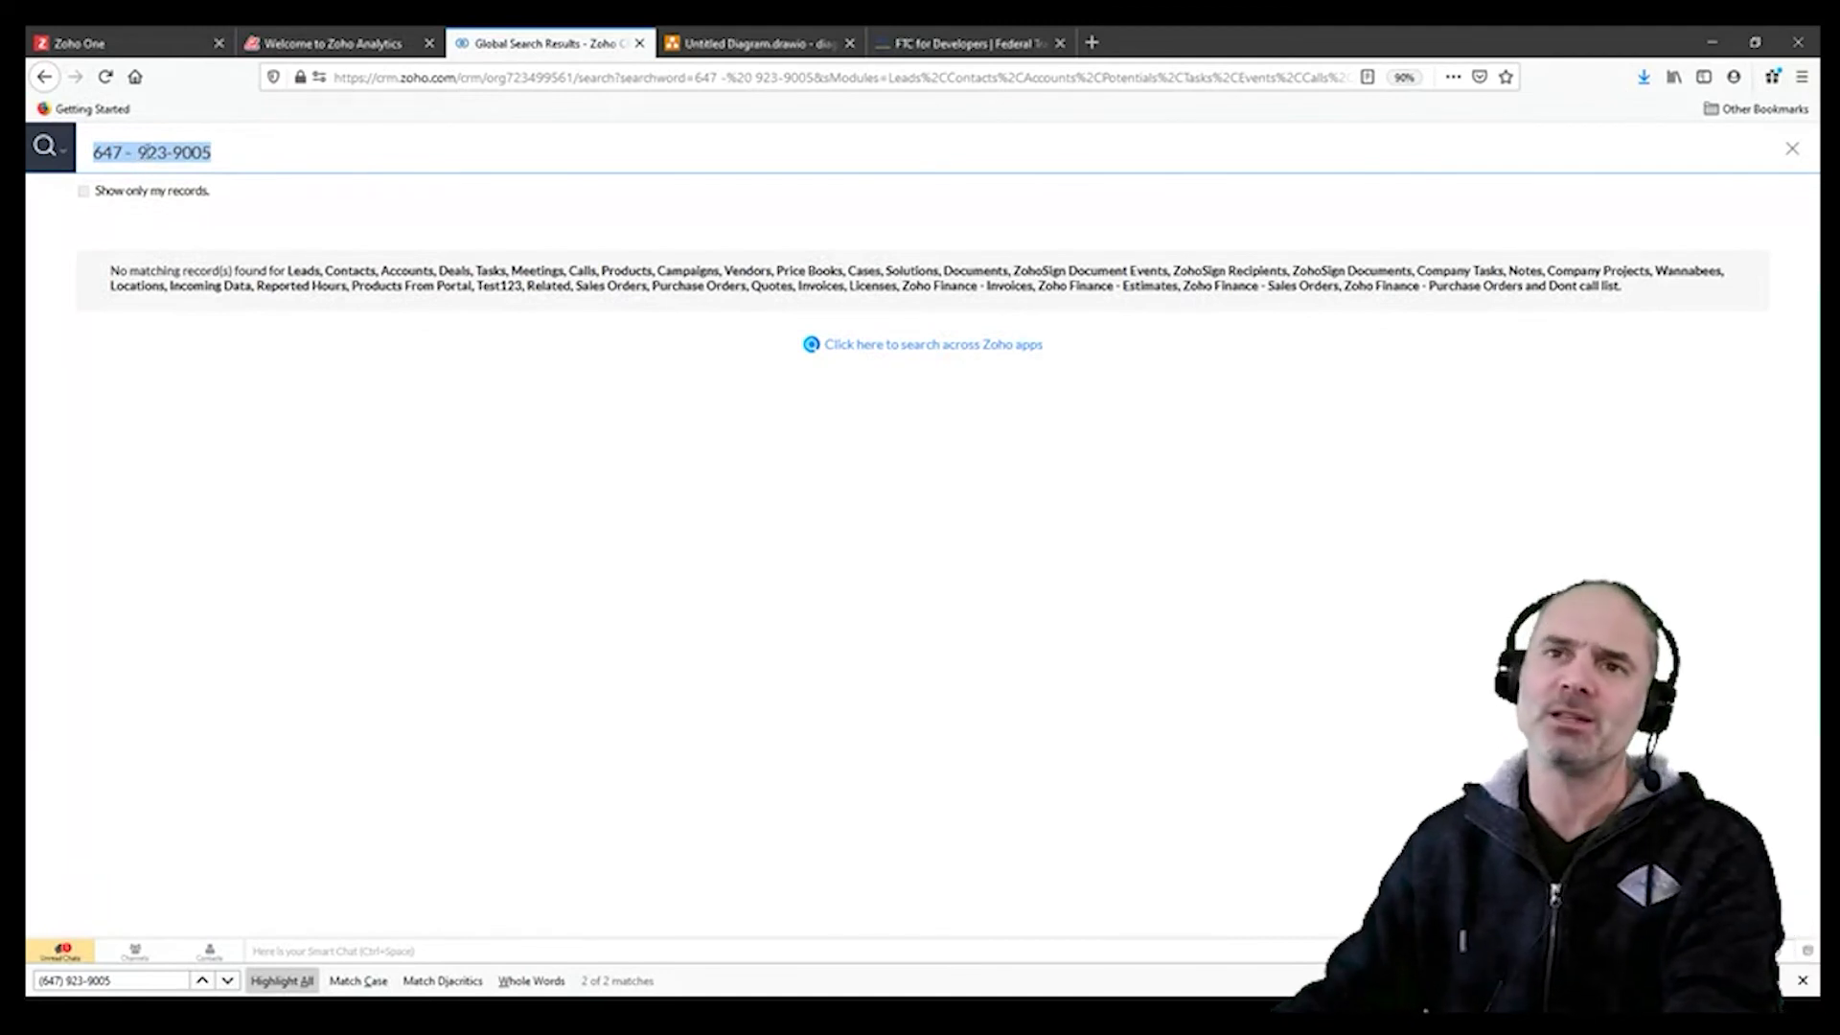
Step: Strip the spaces and dashes from the phone number in the global search query, leaving digits only
left_click(140, 153)
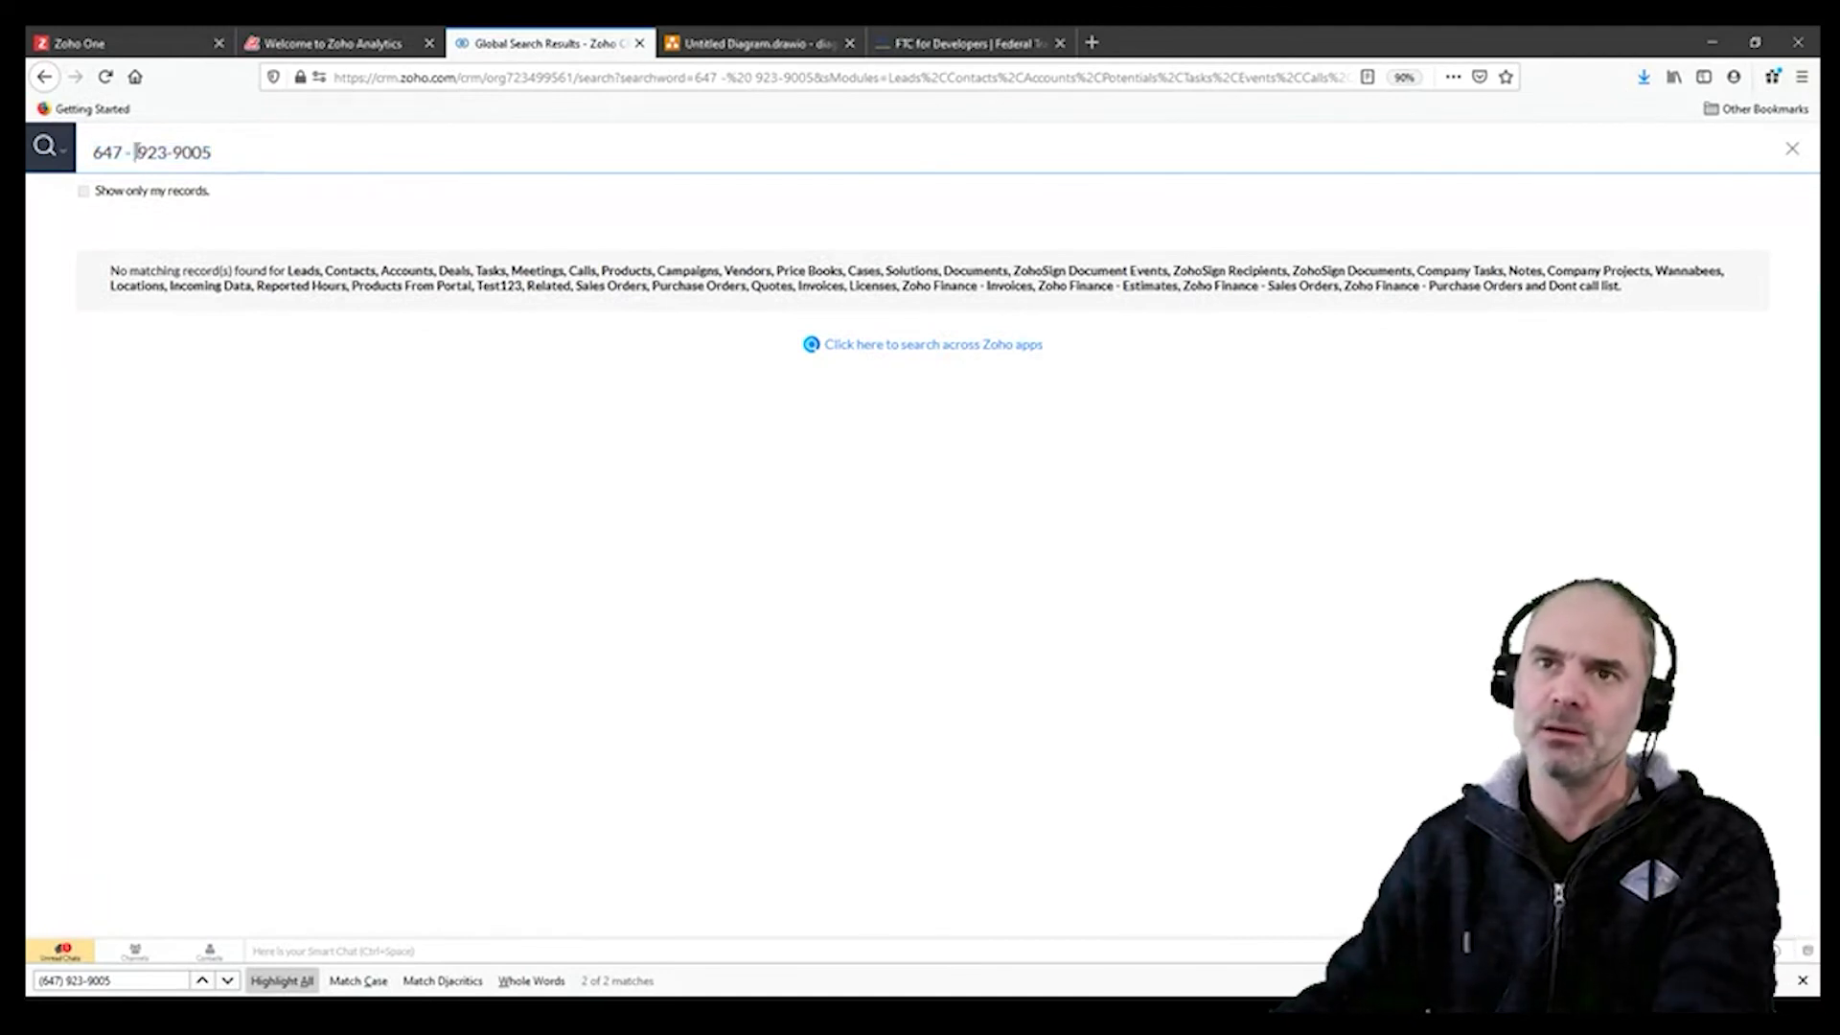
key("BackSpace")
key("BackSpace")
key("BackSpace")
key("BackSpace")
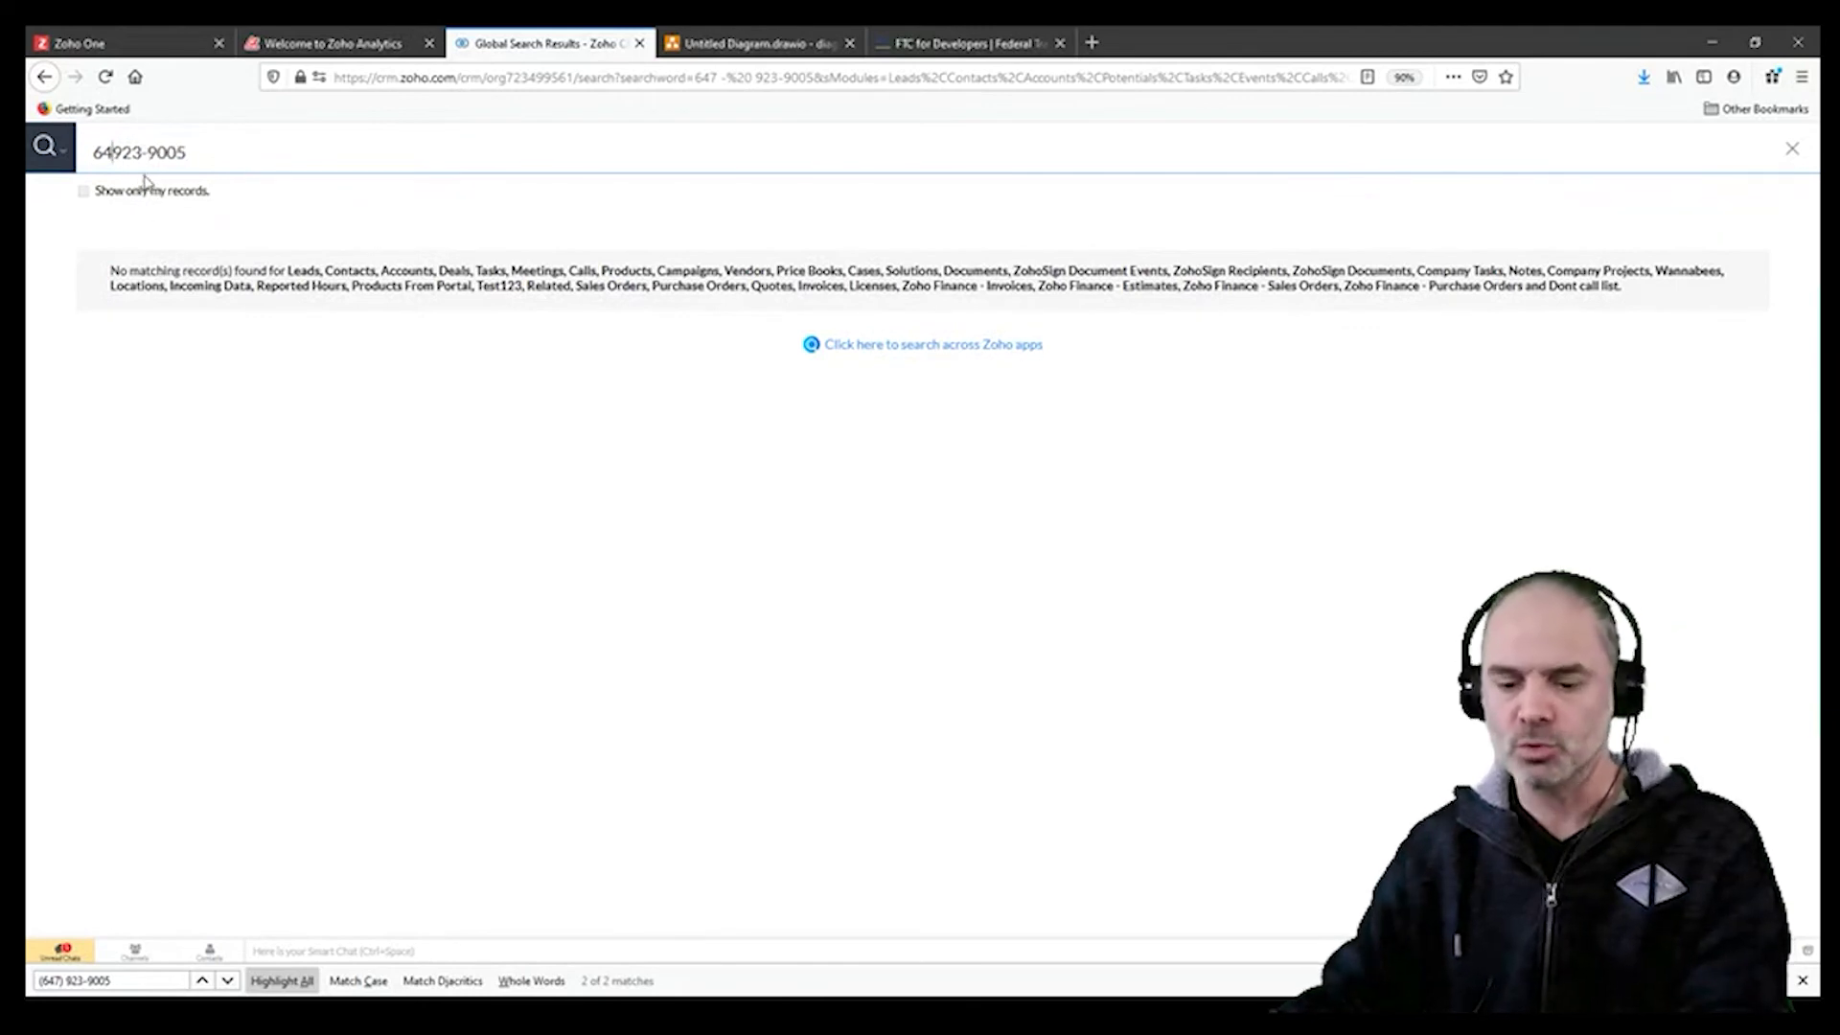
type("7")
key("BackSpace")
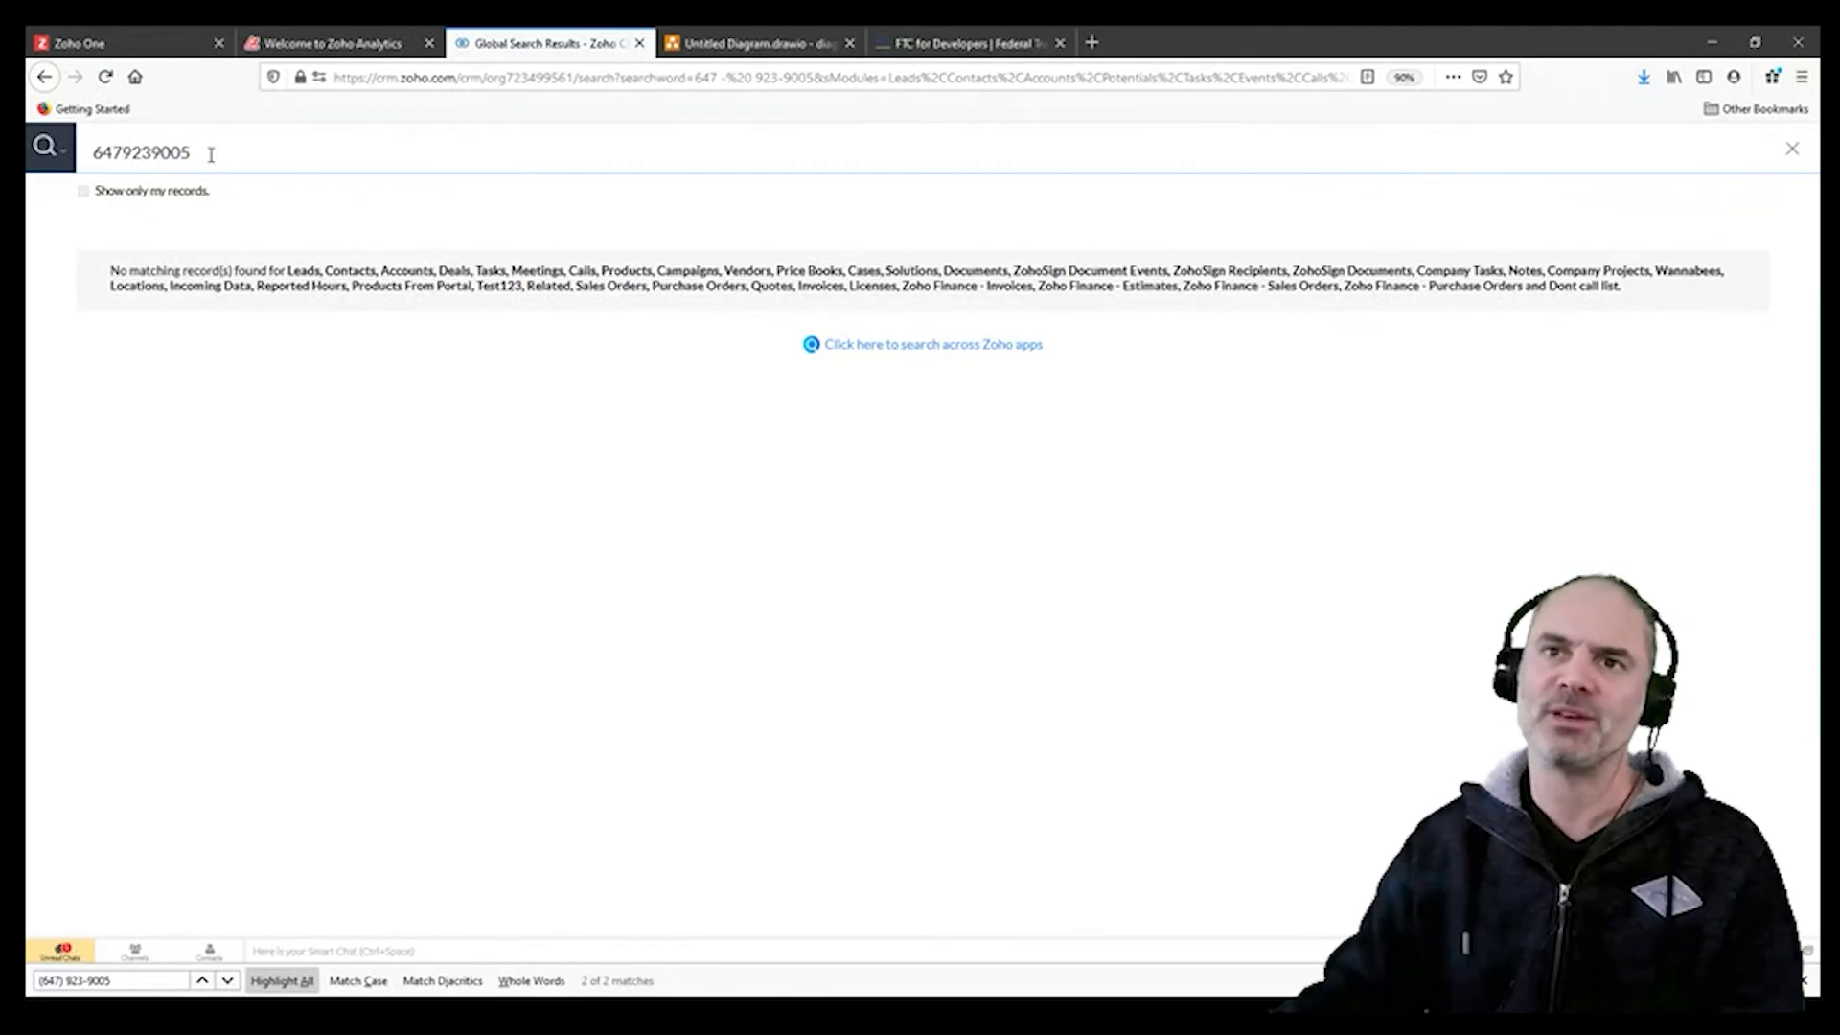
left_click_drag(209, 155, 38, 147)
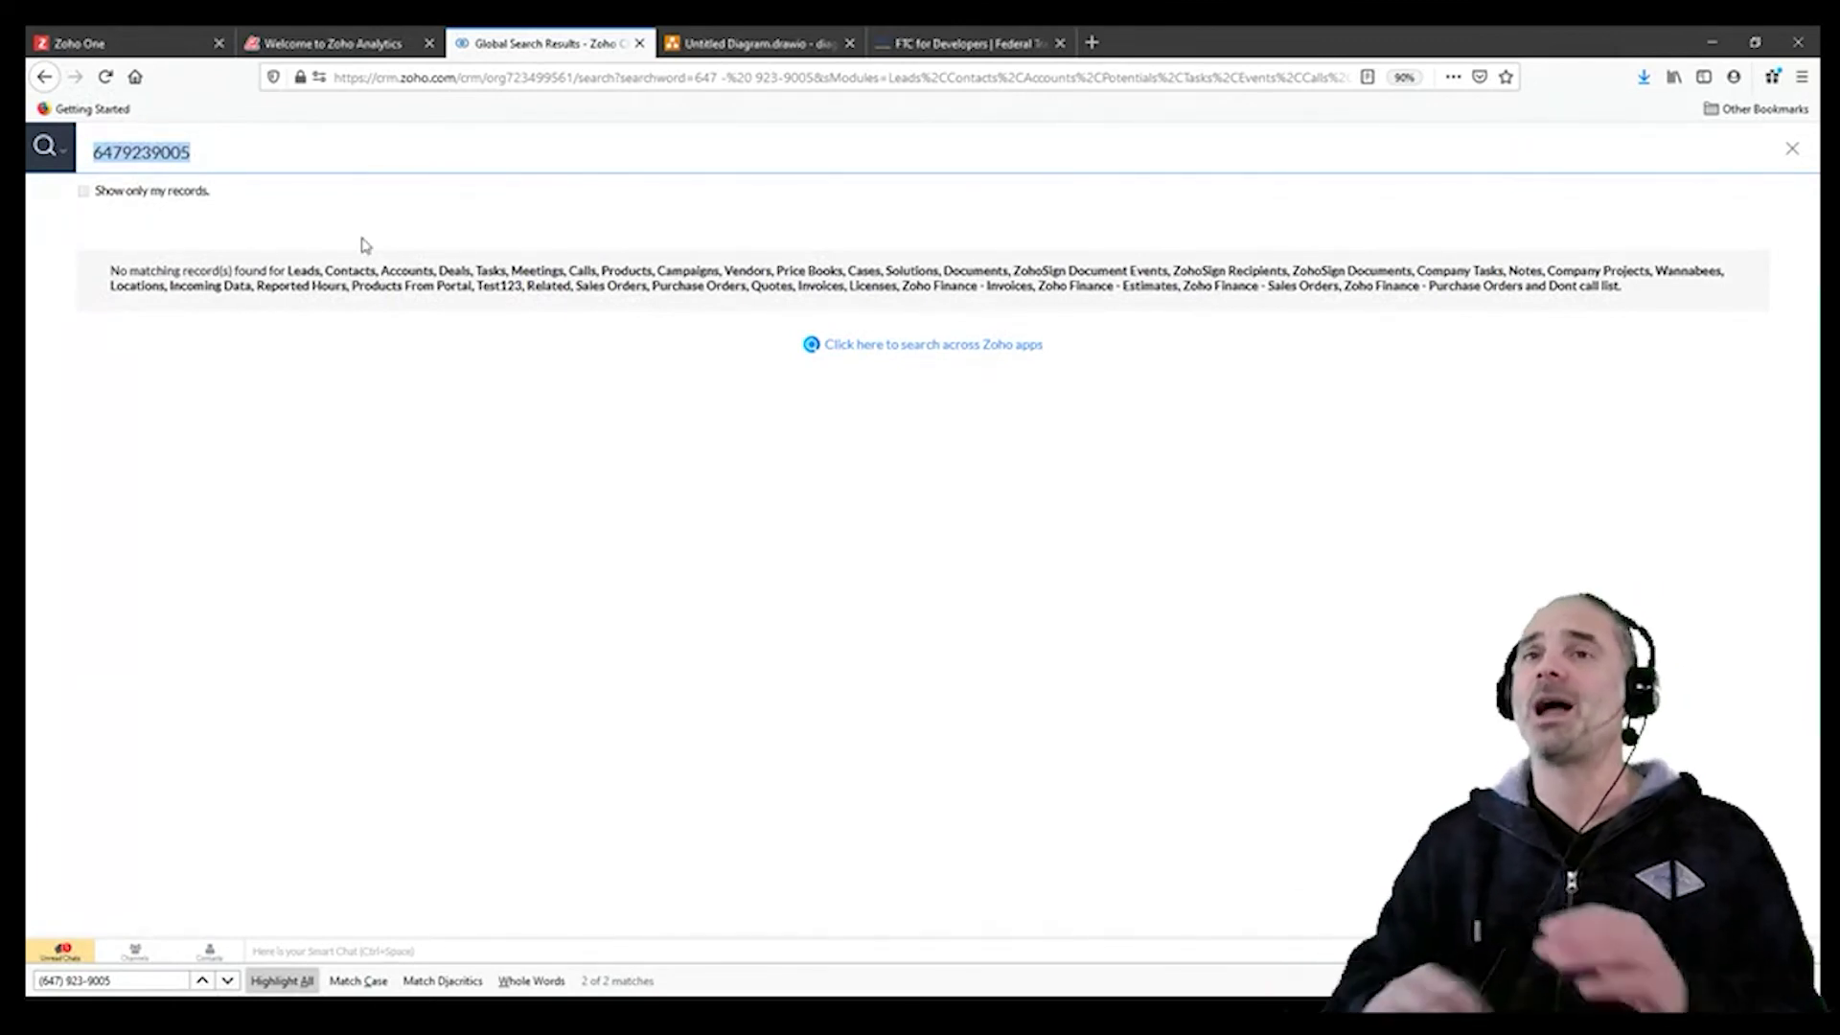
left_click(204, 149)
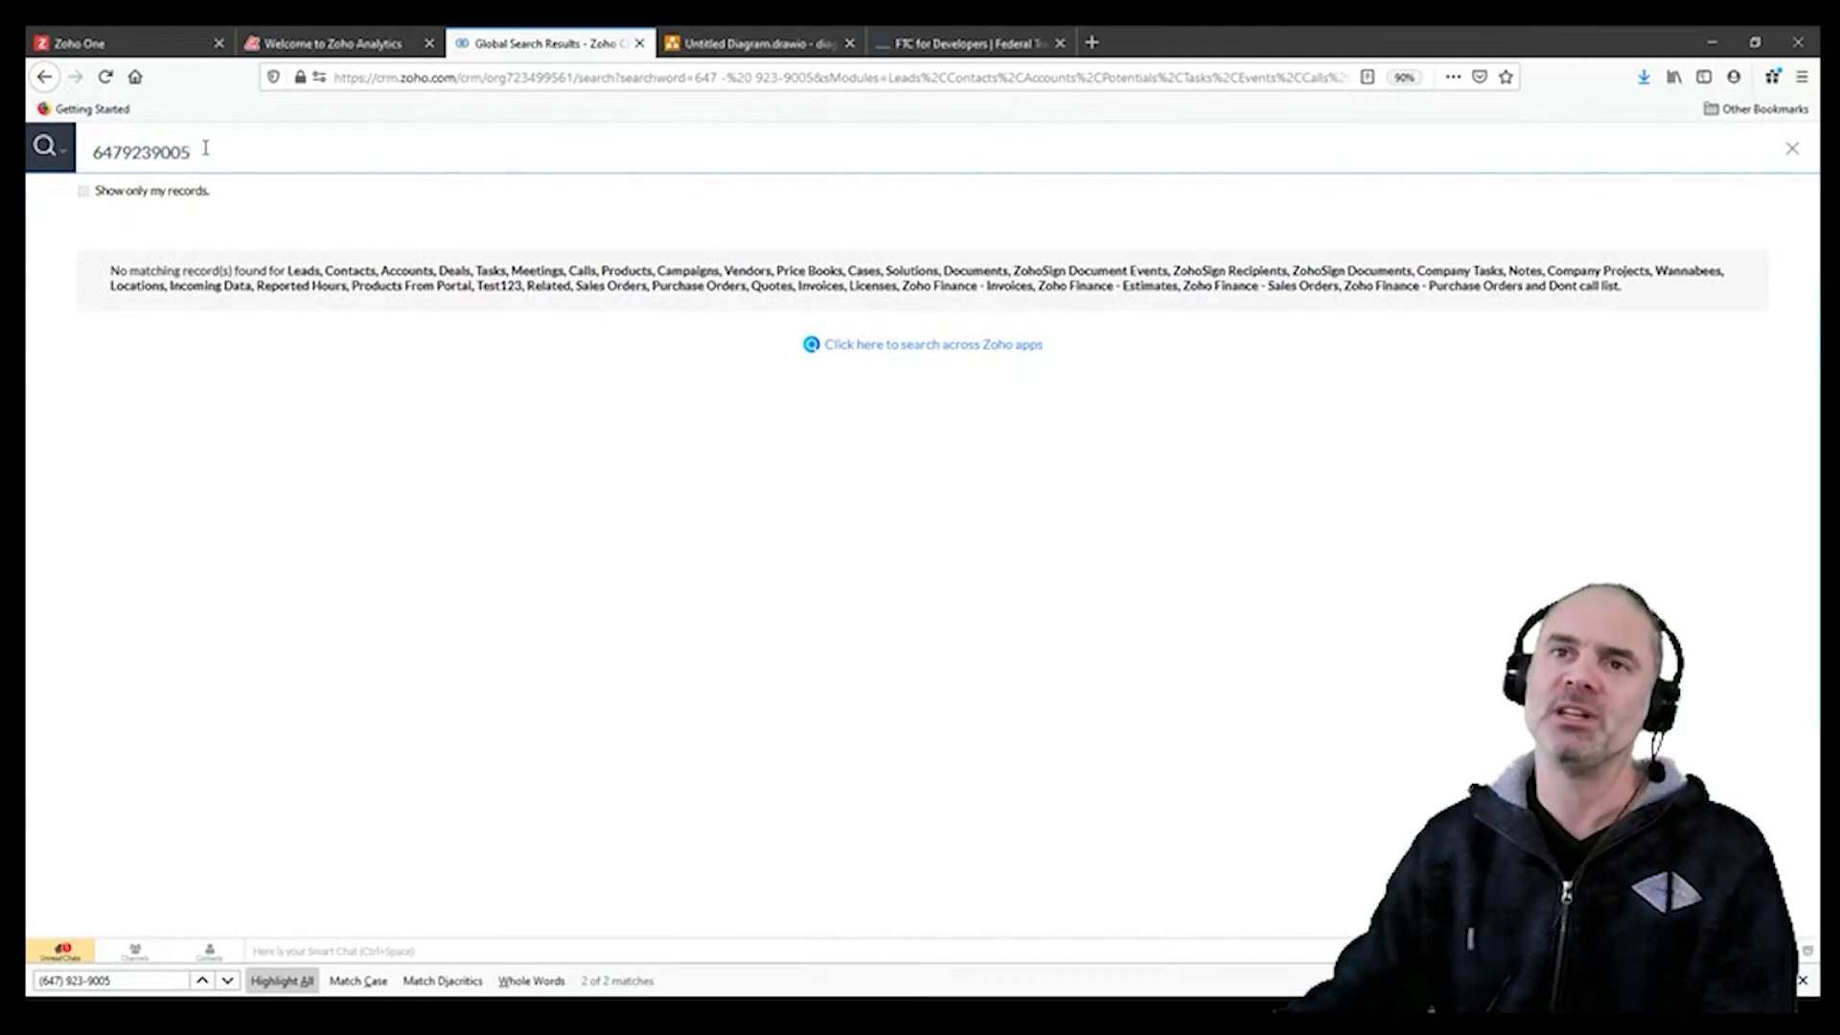
left_click_drag(210, 148, 50, 156)
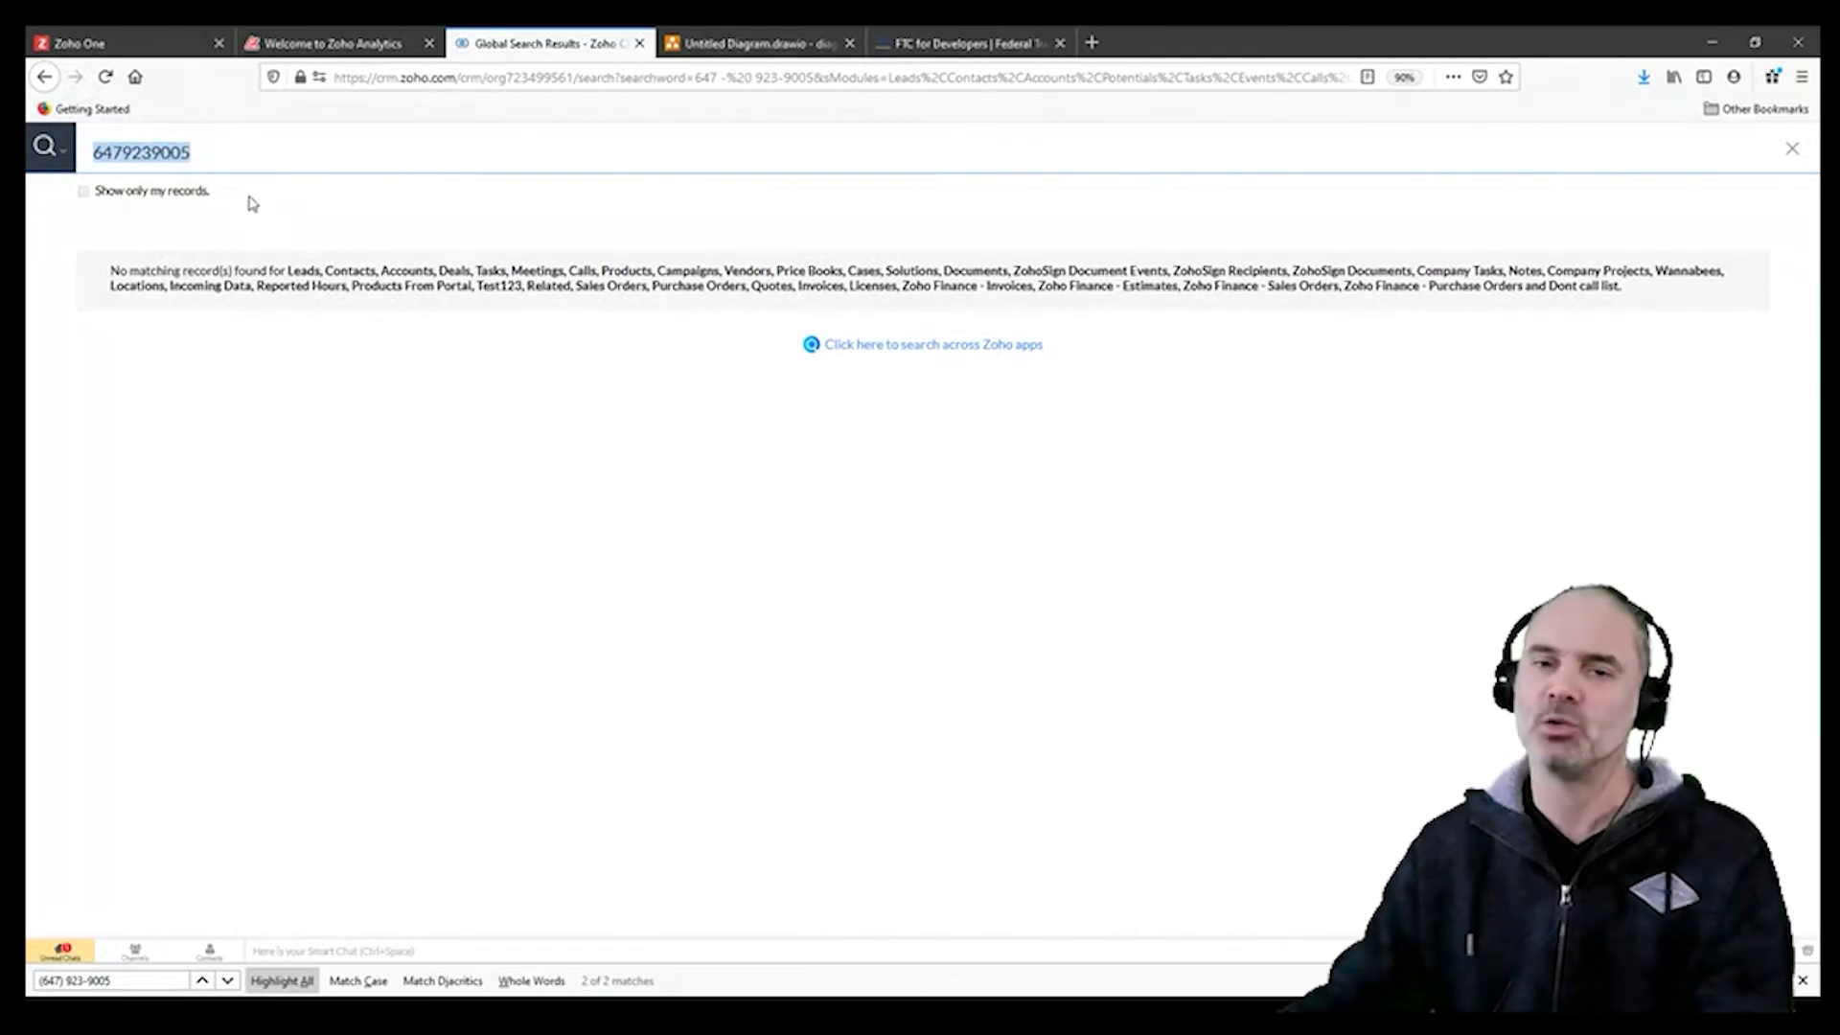
left_click(192, 151)
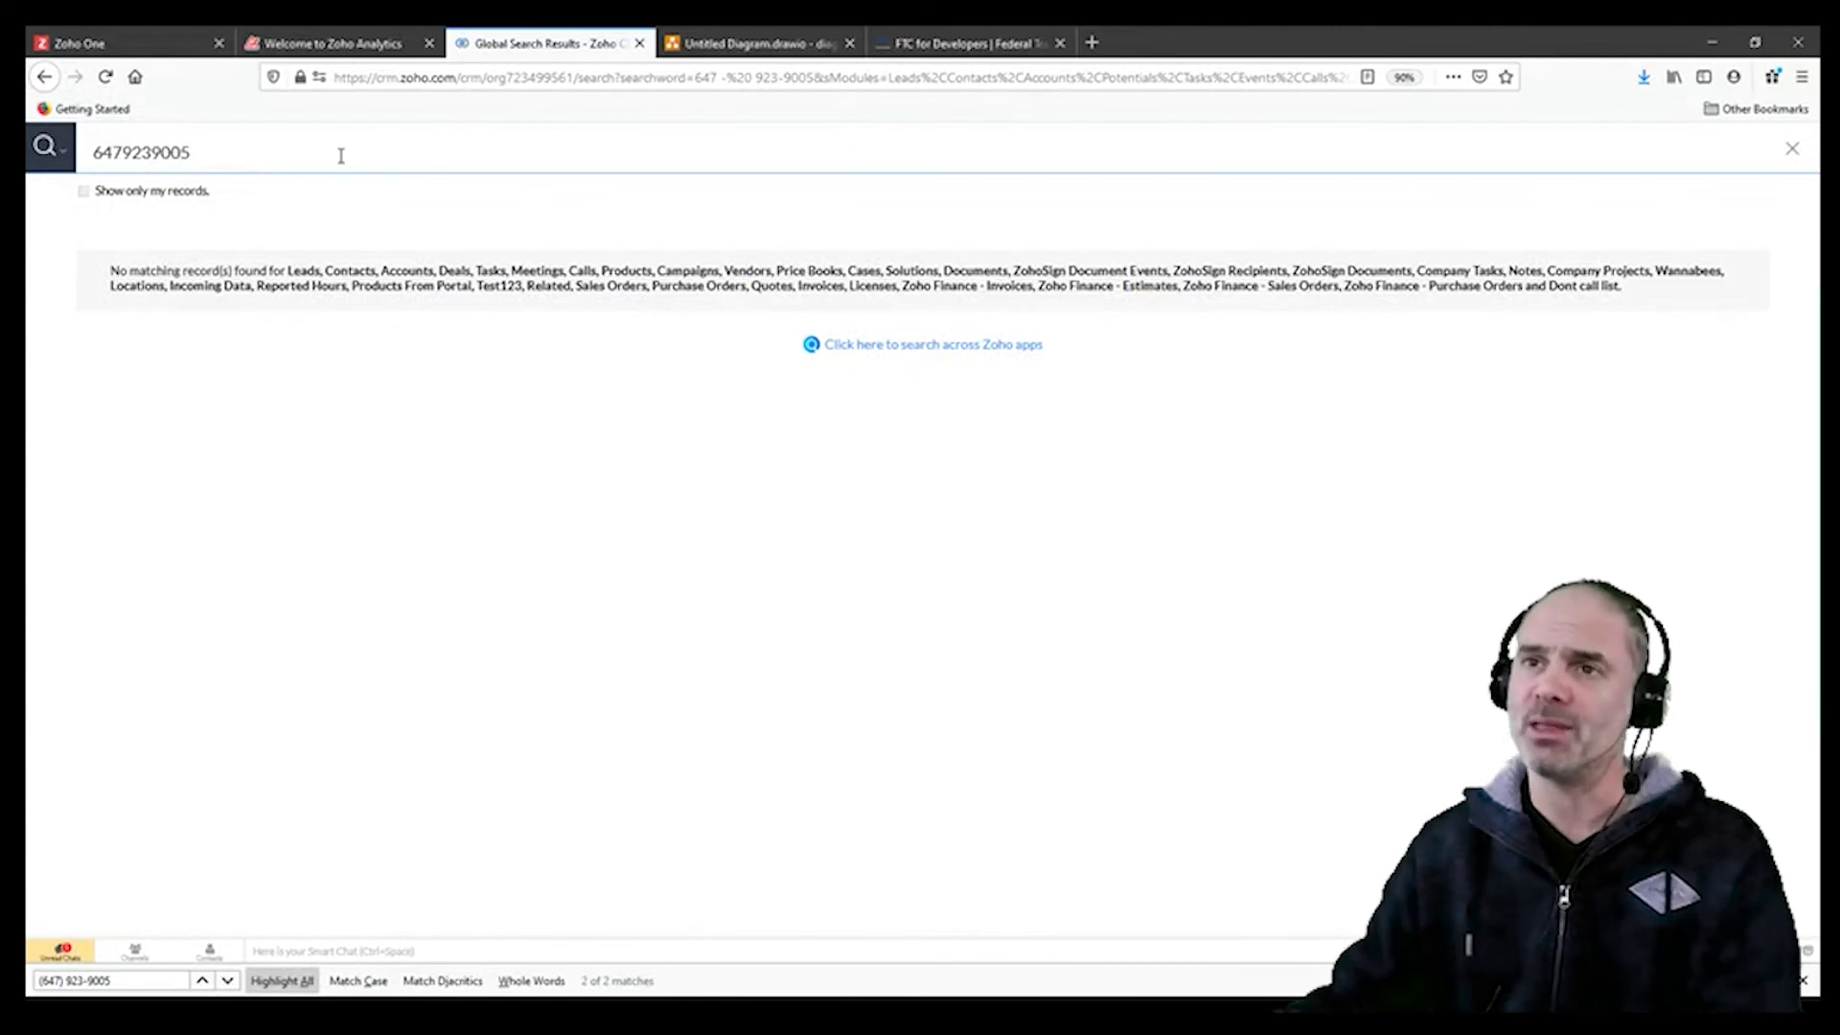
key("Left")
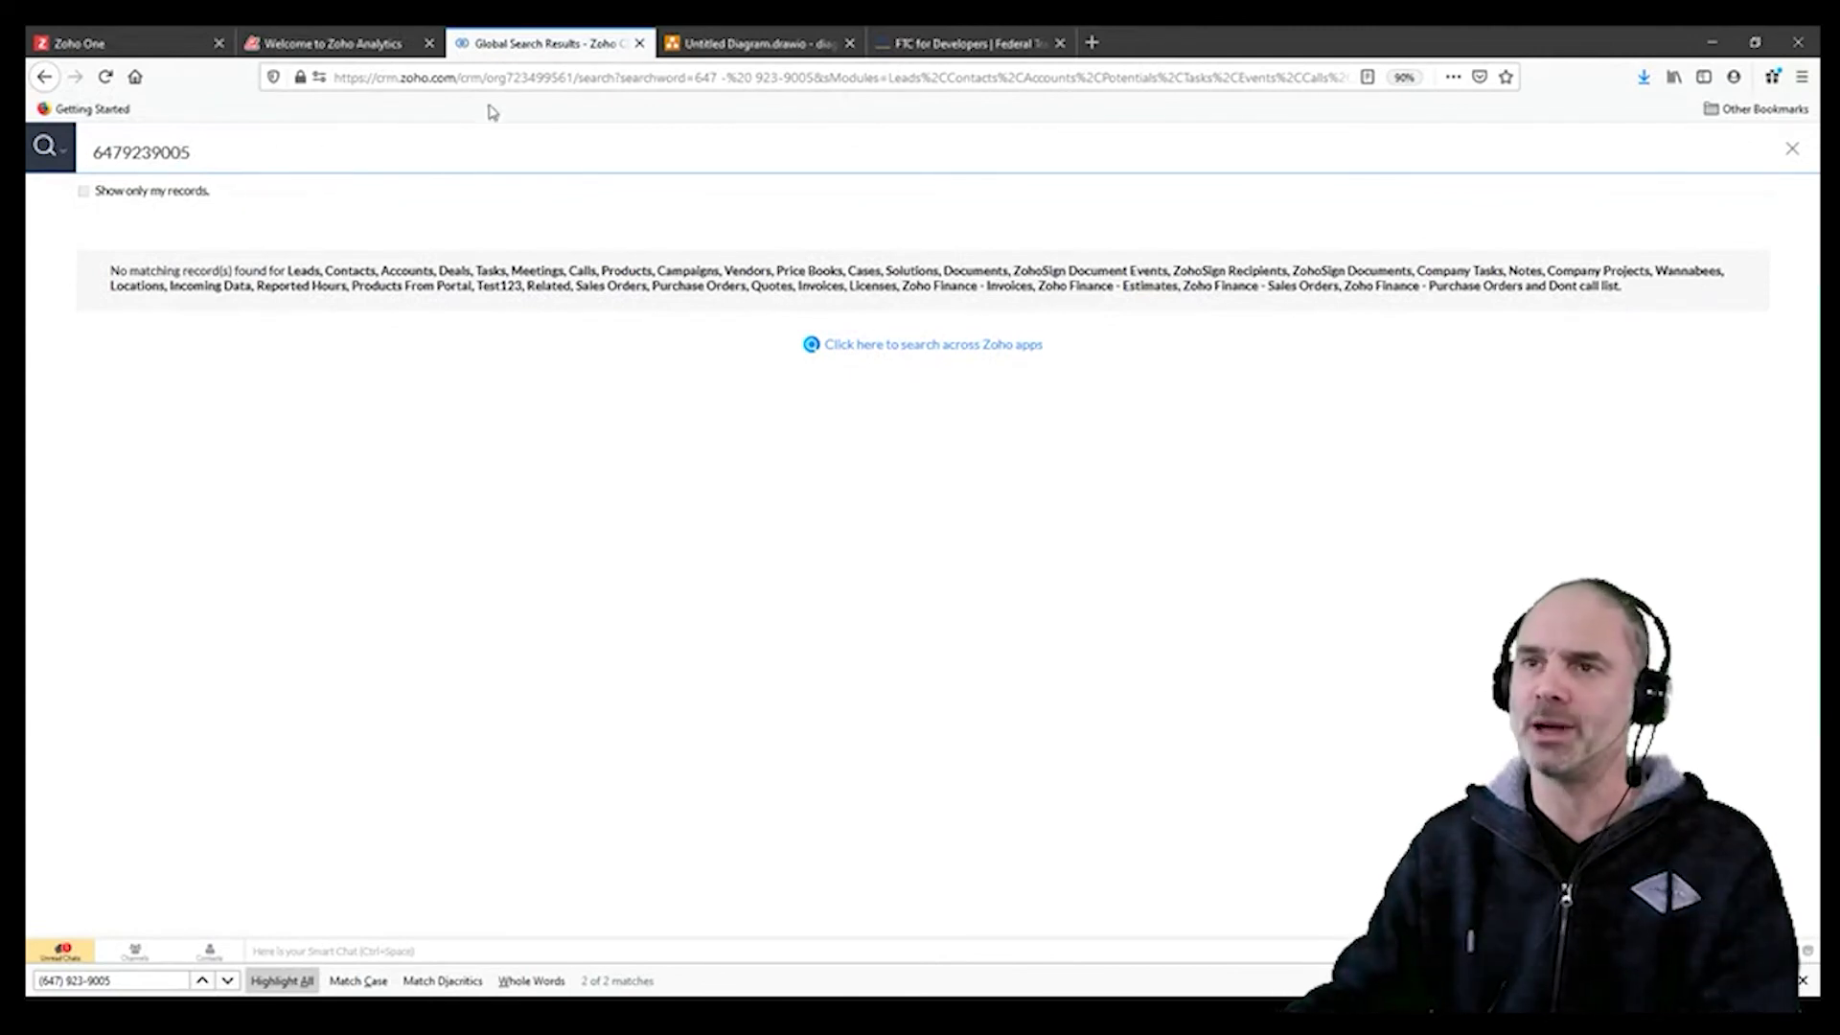
double_click(261, 156)
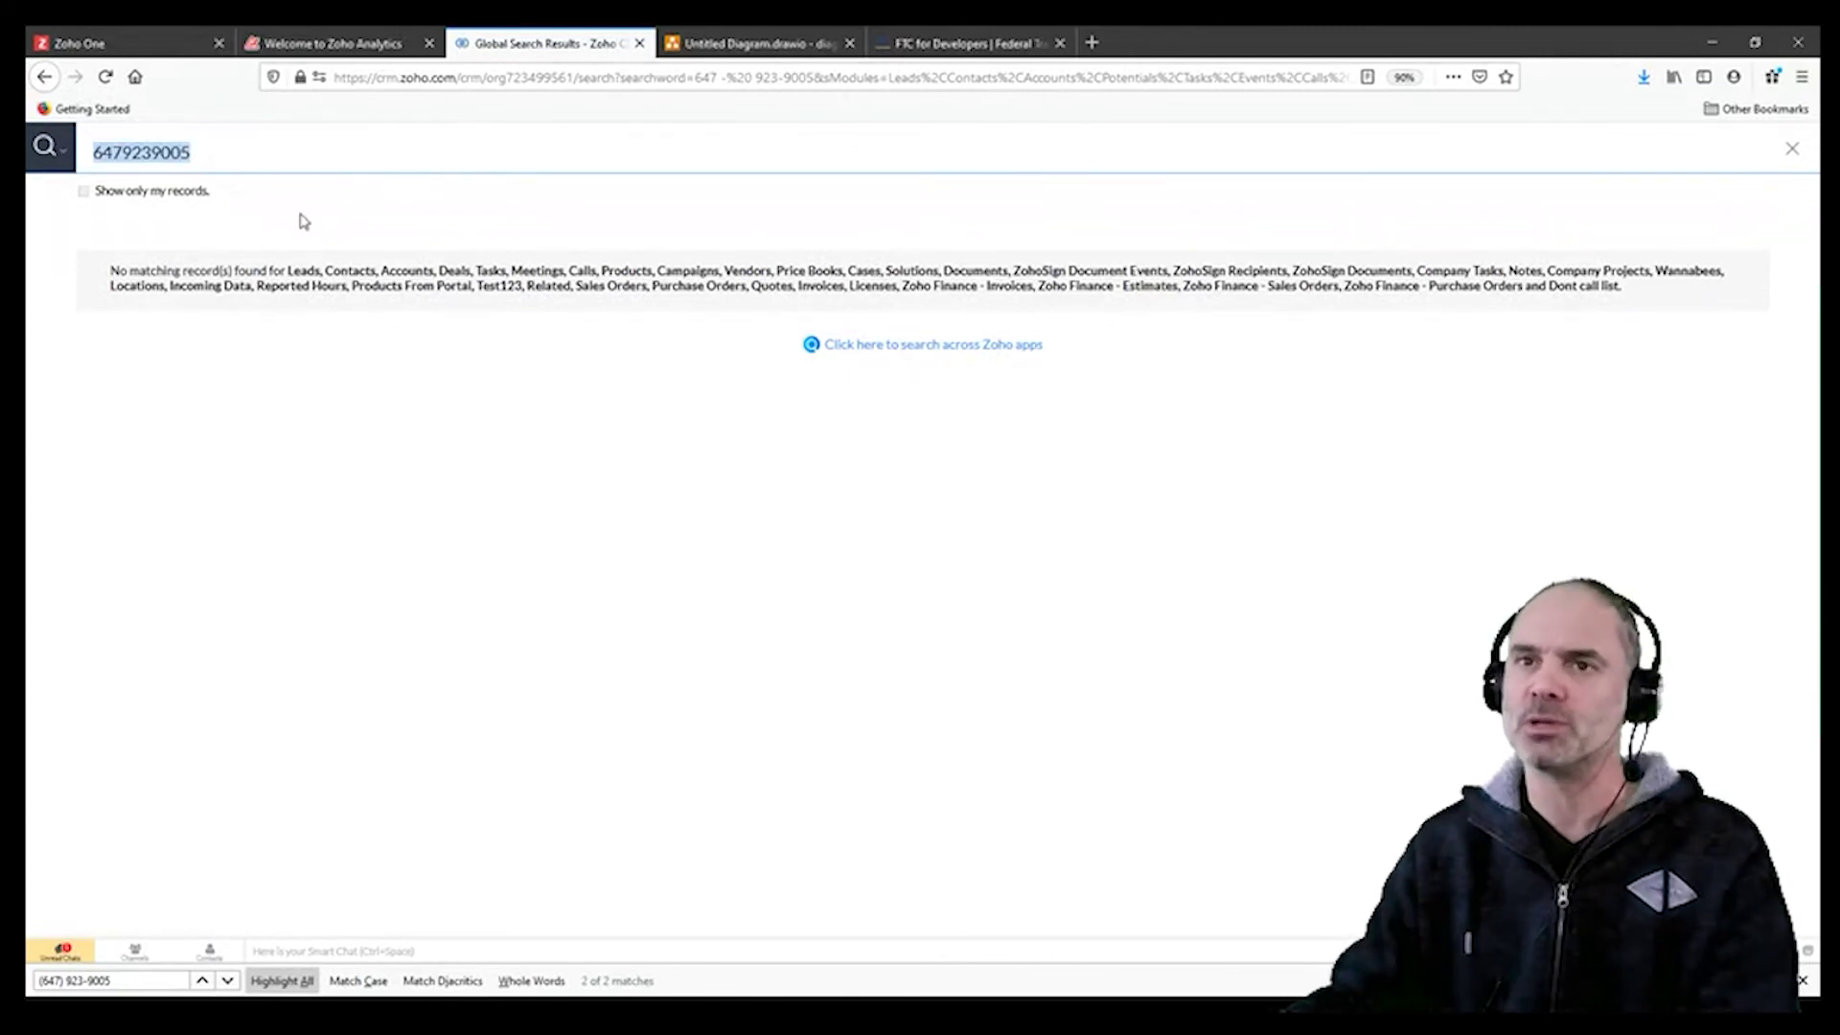
left_click(215, 145)
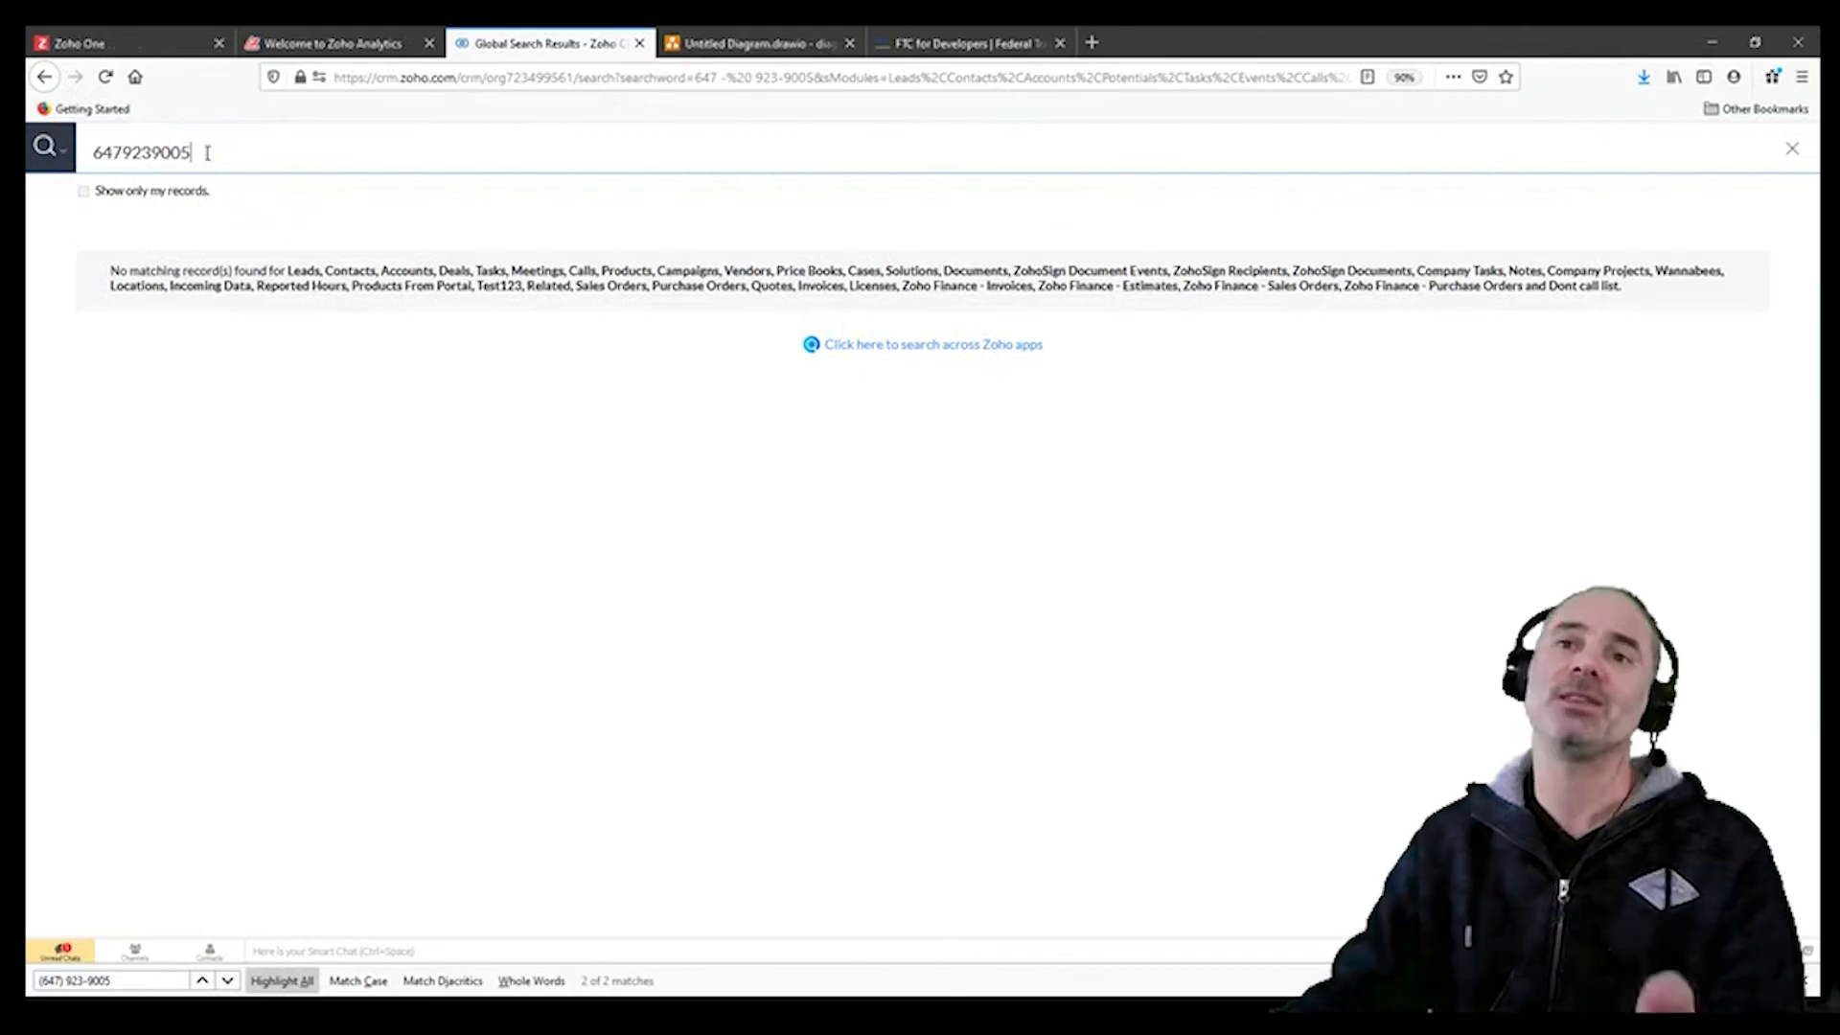
Step: Clear the phone number from the global search query and return to the CRM home page
double_click(181, 153)
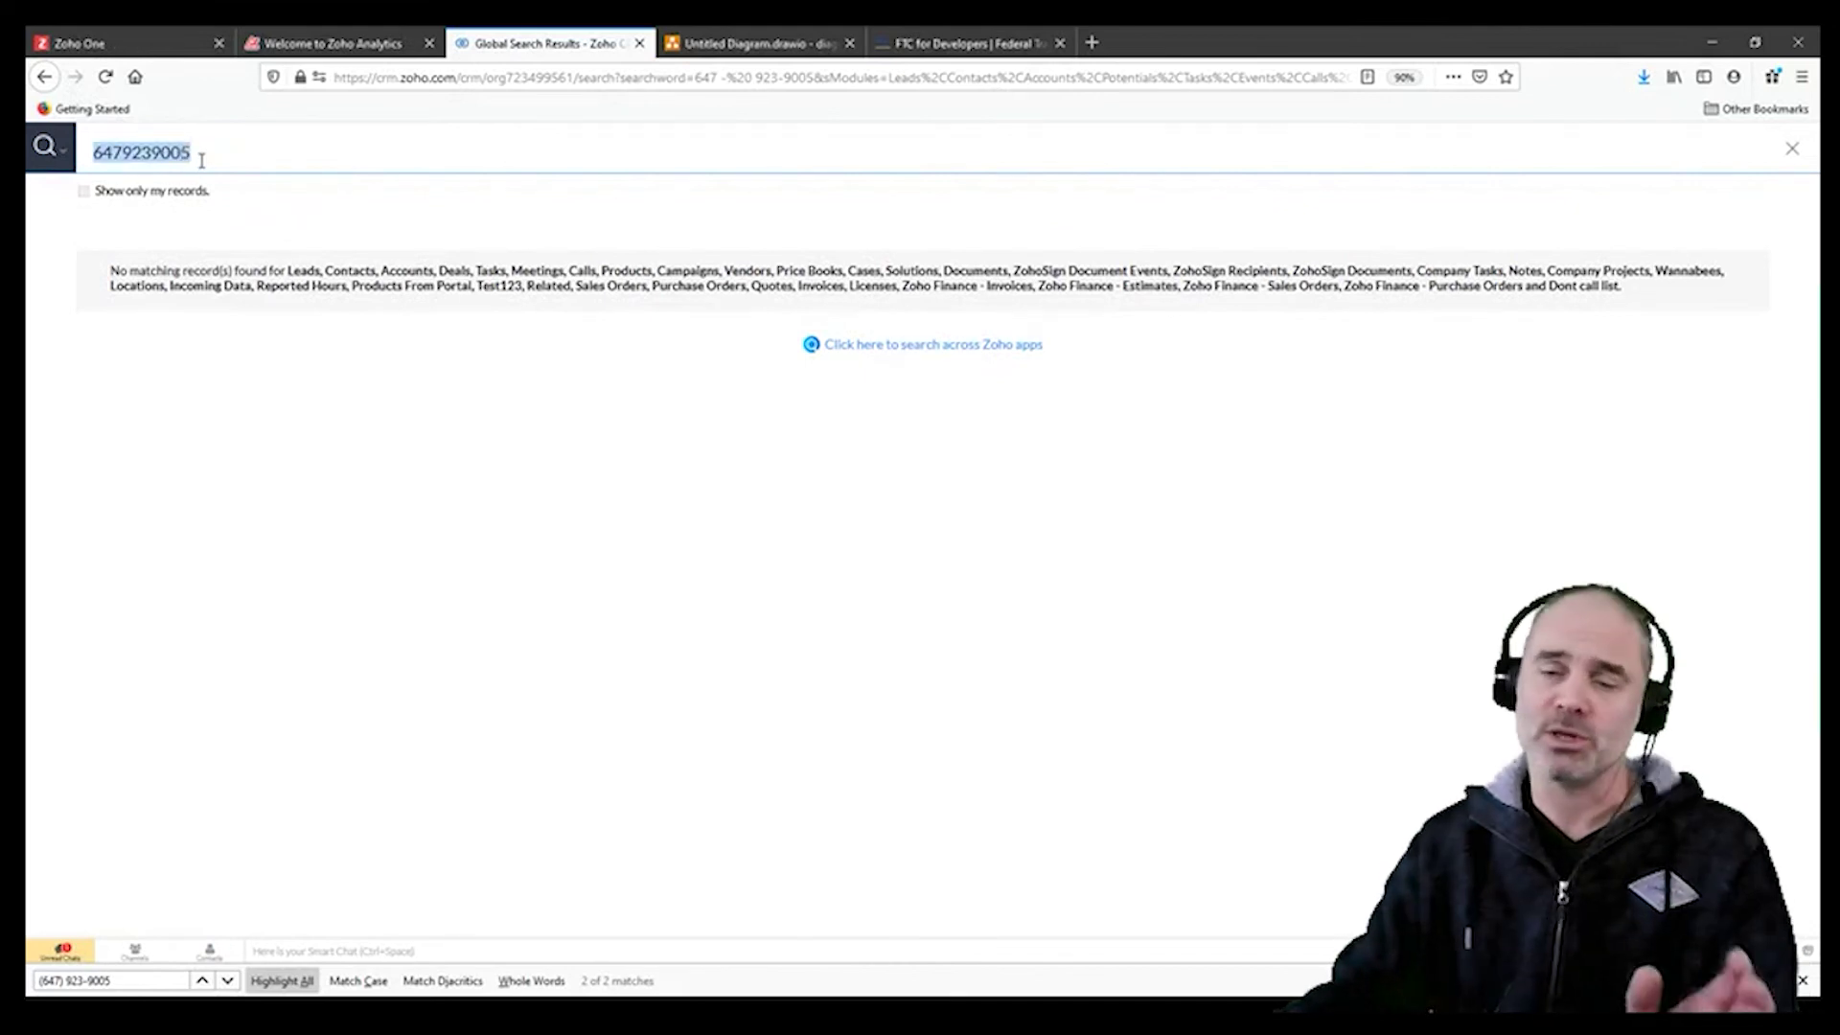
key("BackSpace")
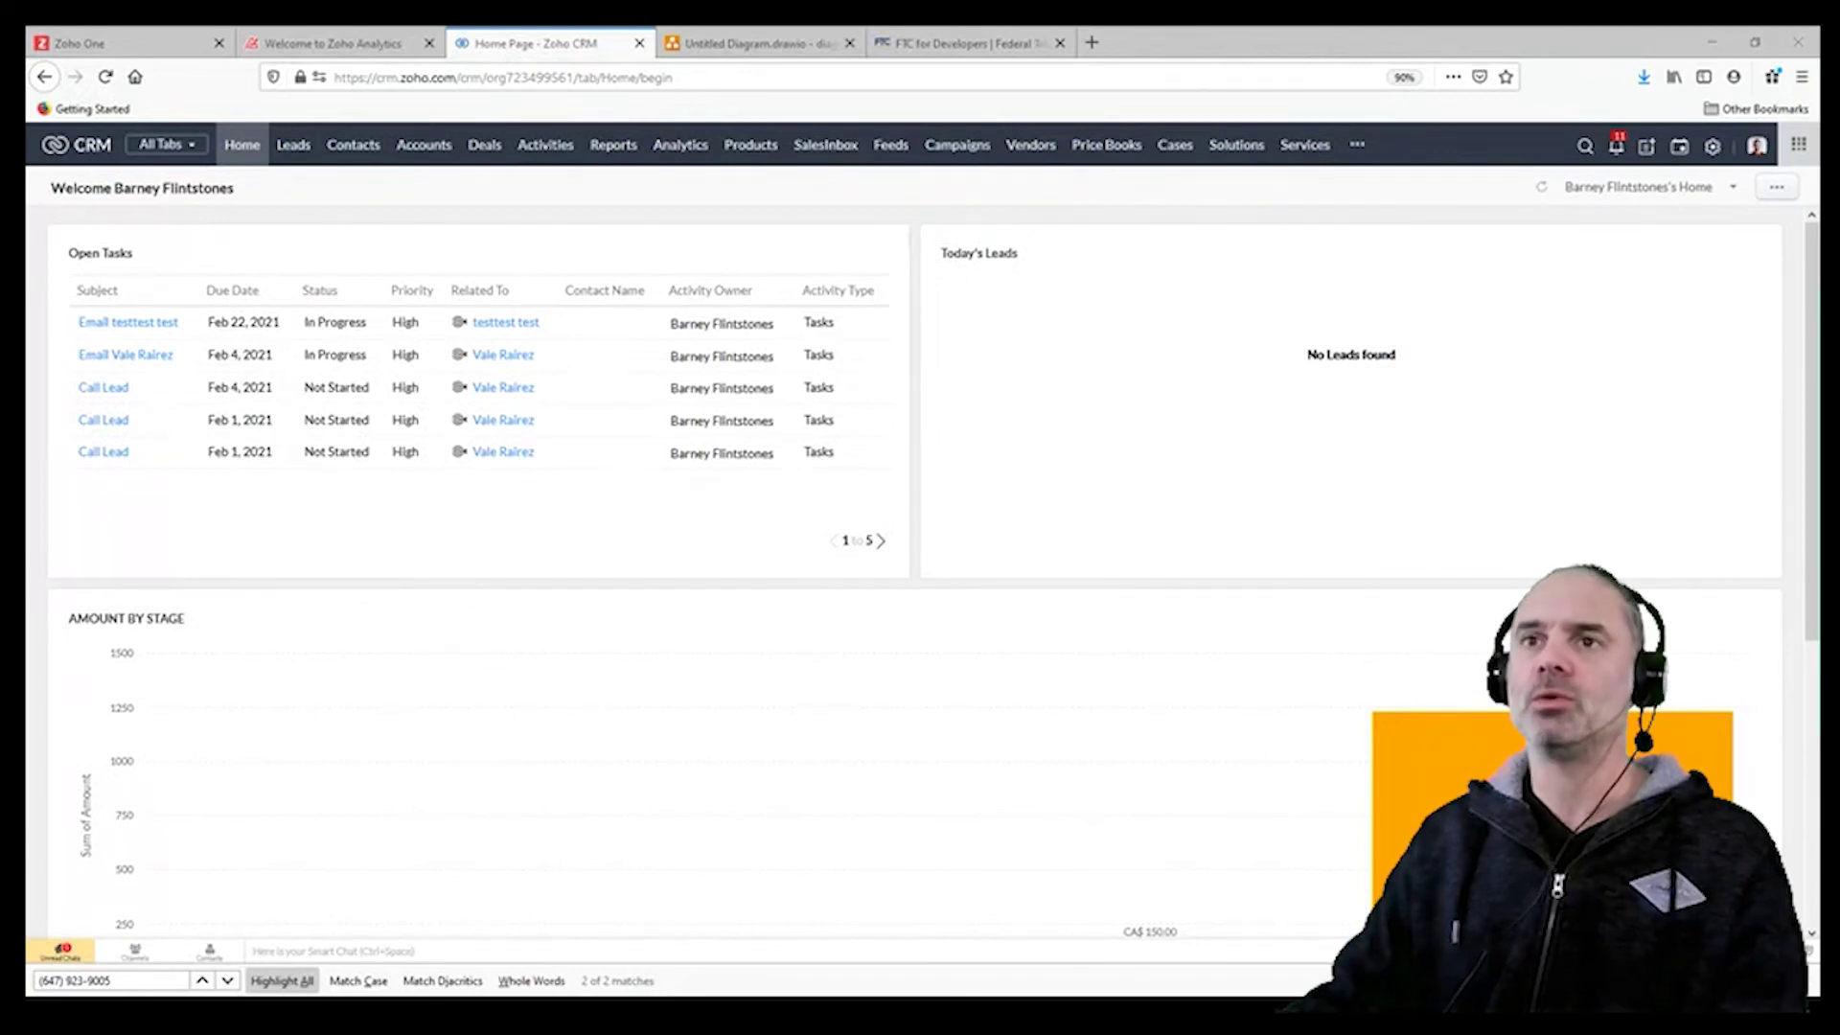
Step: Open amazingbusinessresults.com in a new browser tab and go to its Zoho CRM Automation Workshop page
left_click(1089, 42)
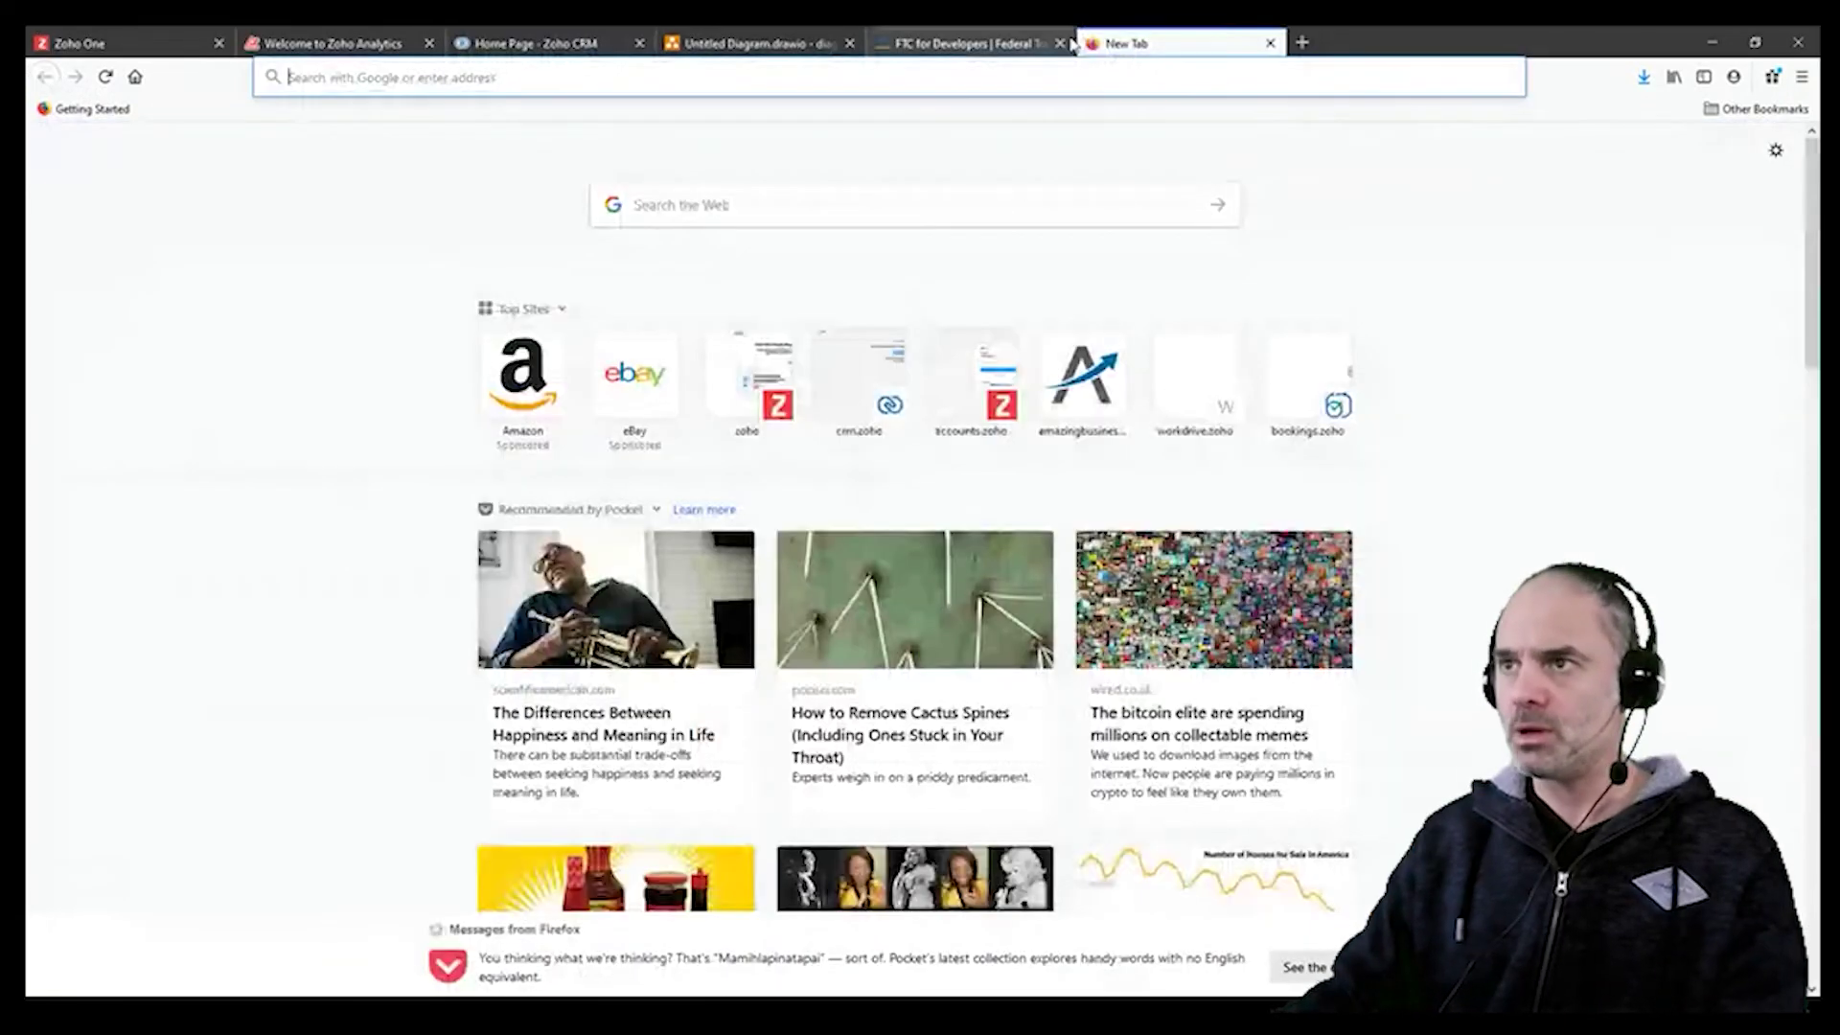
type("ama")
key("Return")
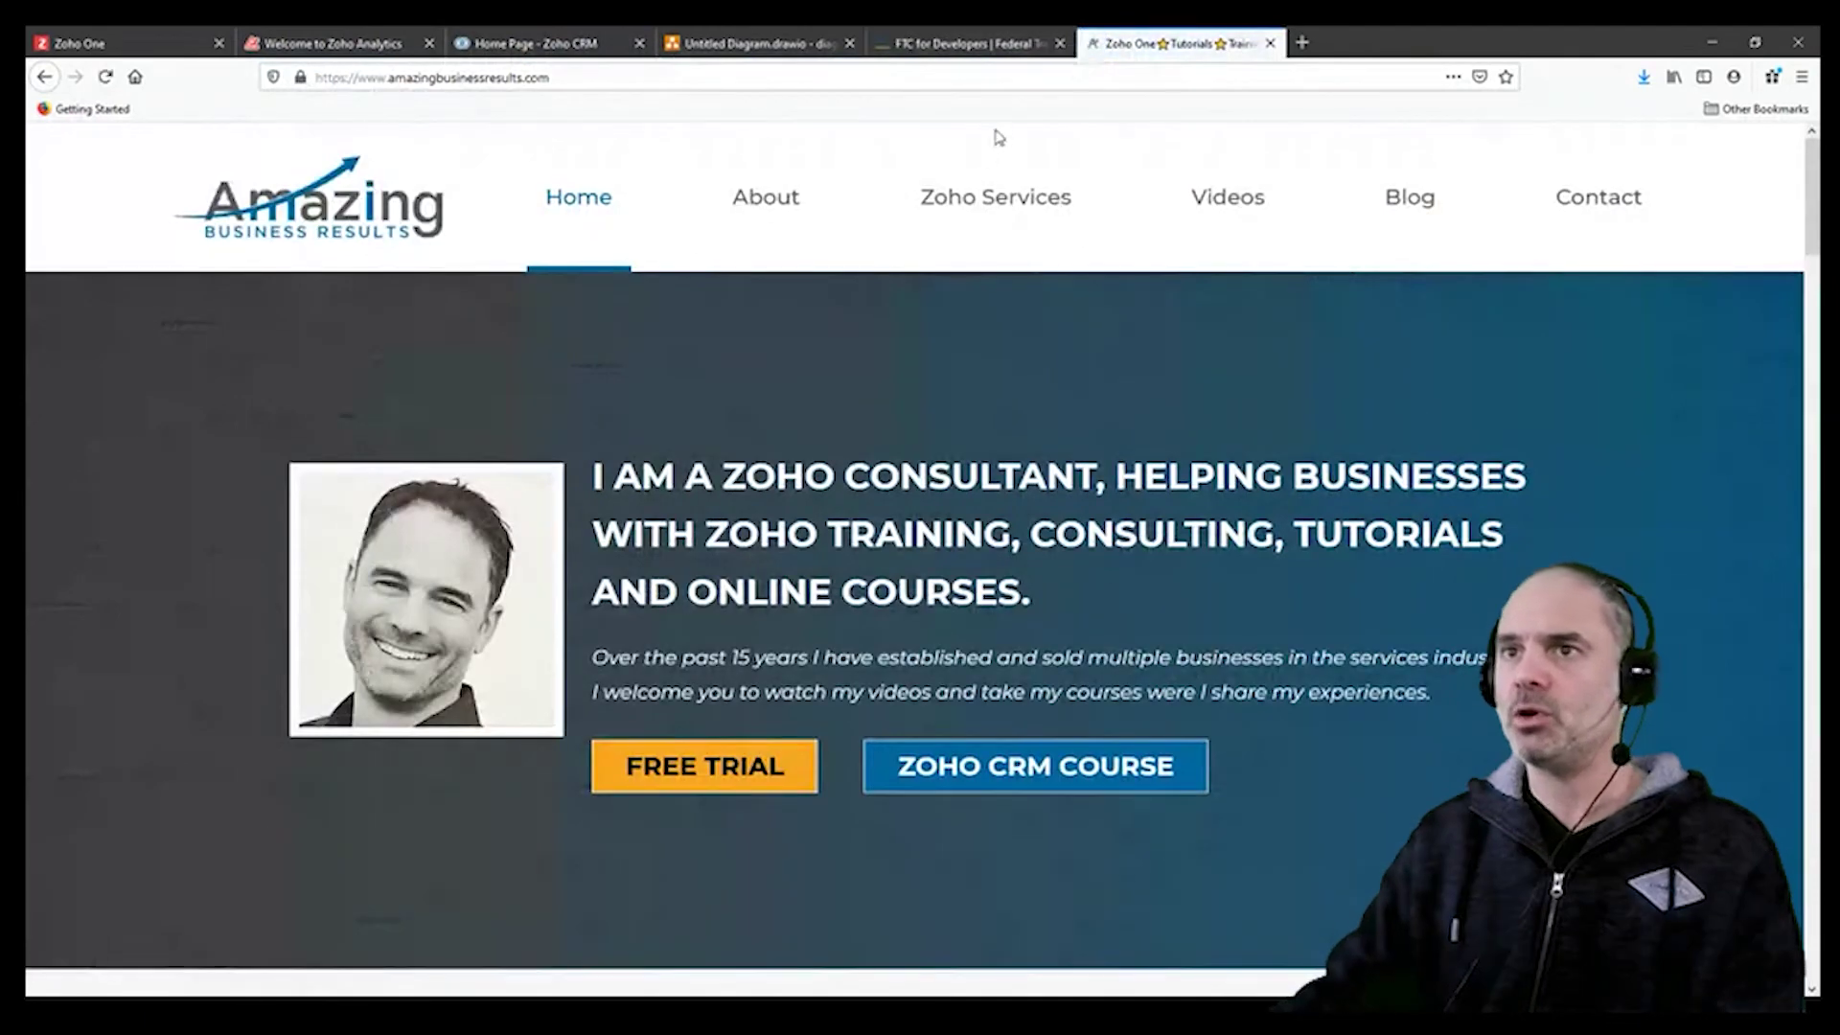
scroll(904, 451, "down", 10)
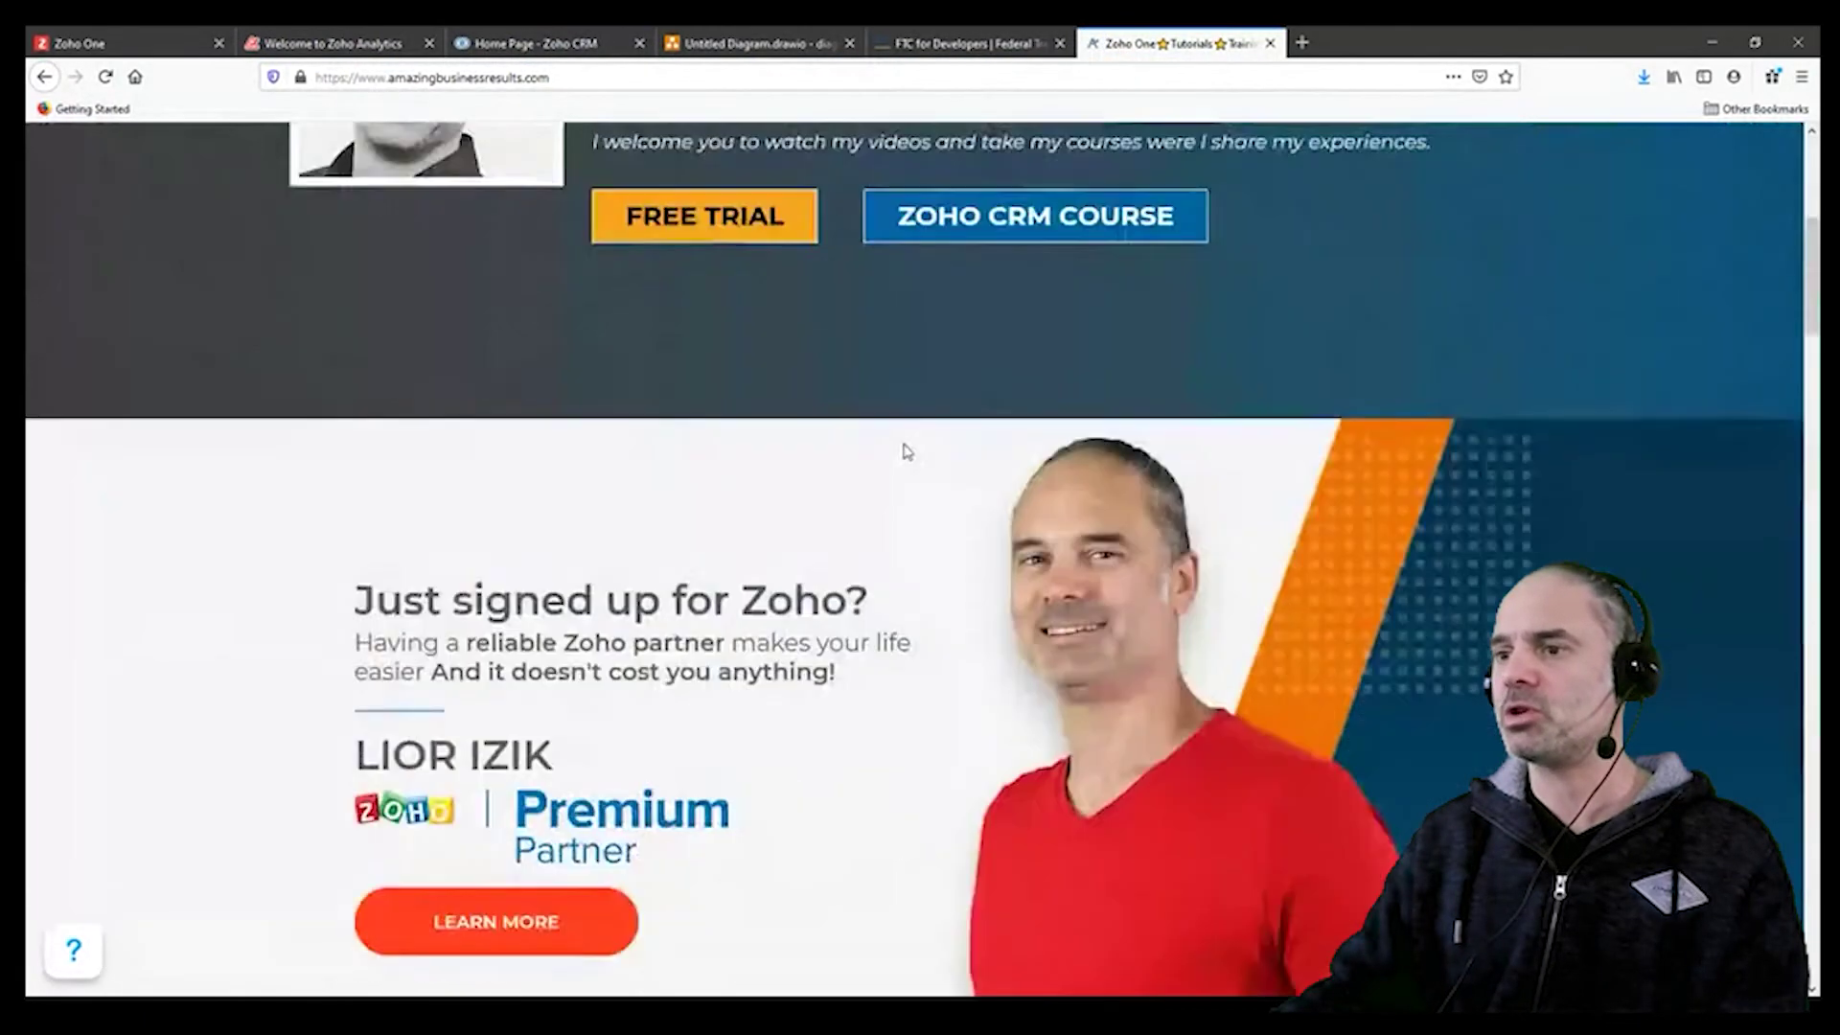
scroll(917, 446, "down", 10)
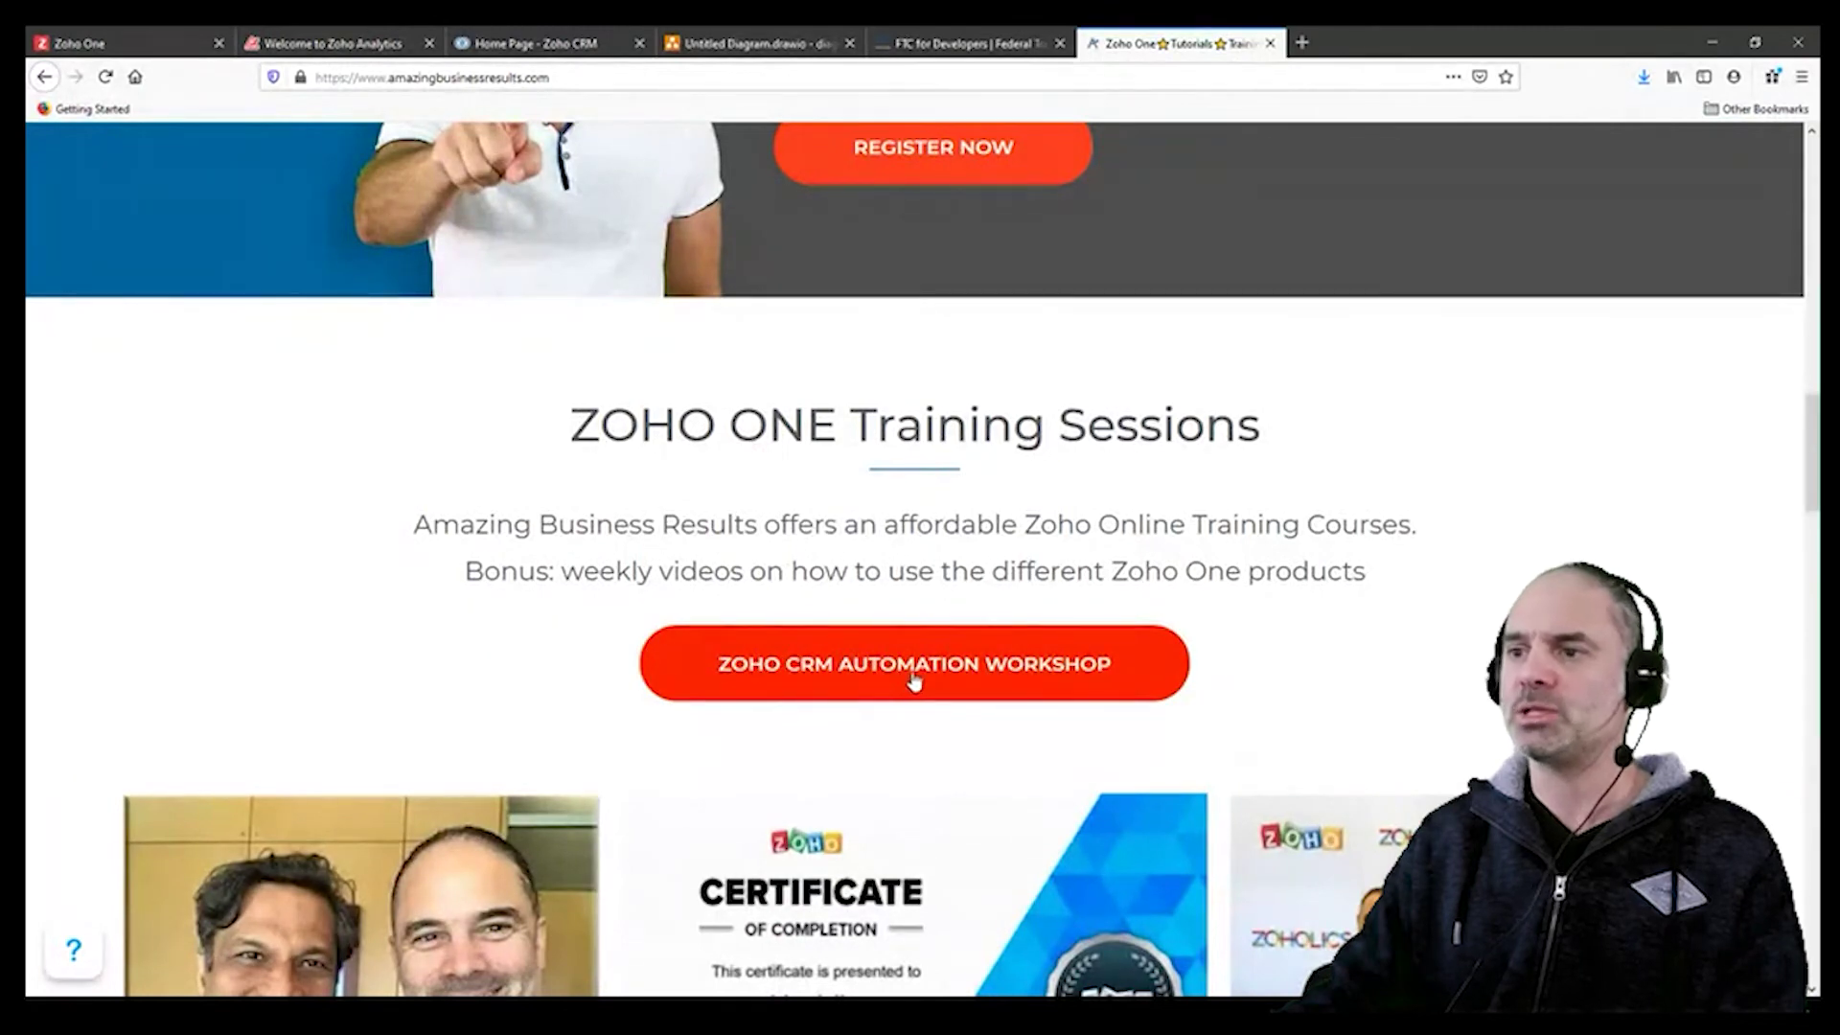
left_click(921, 676)
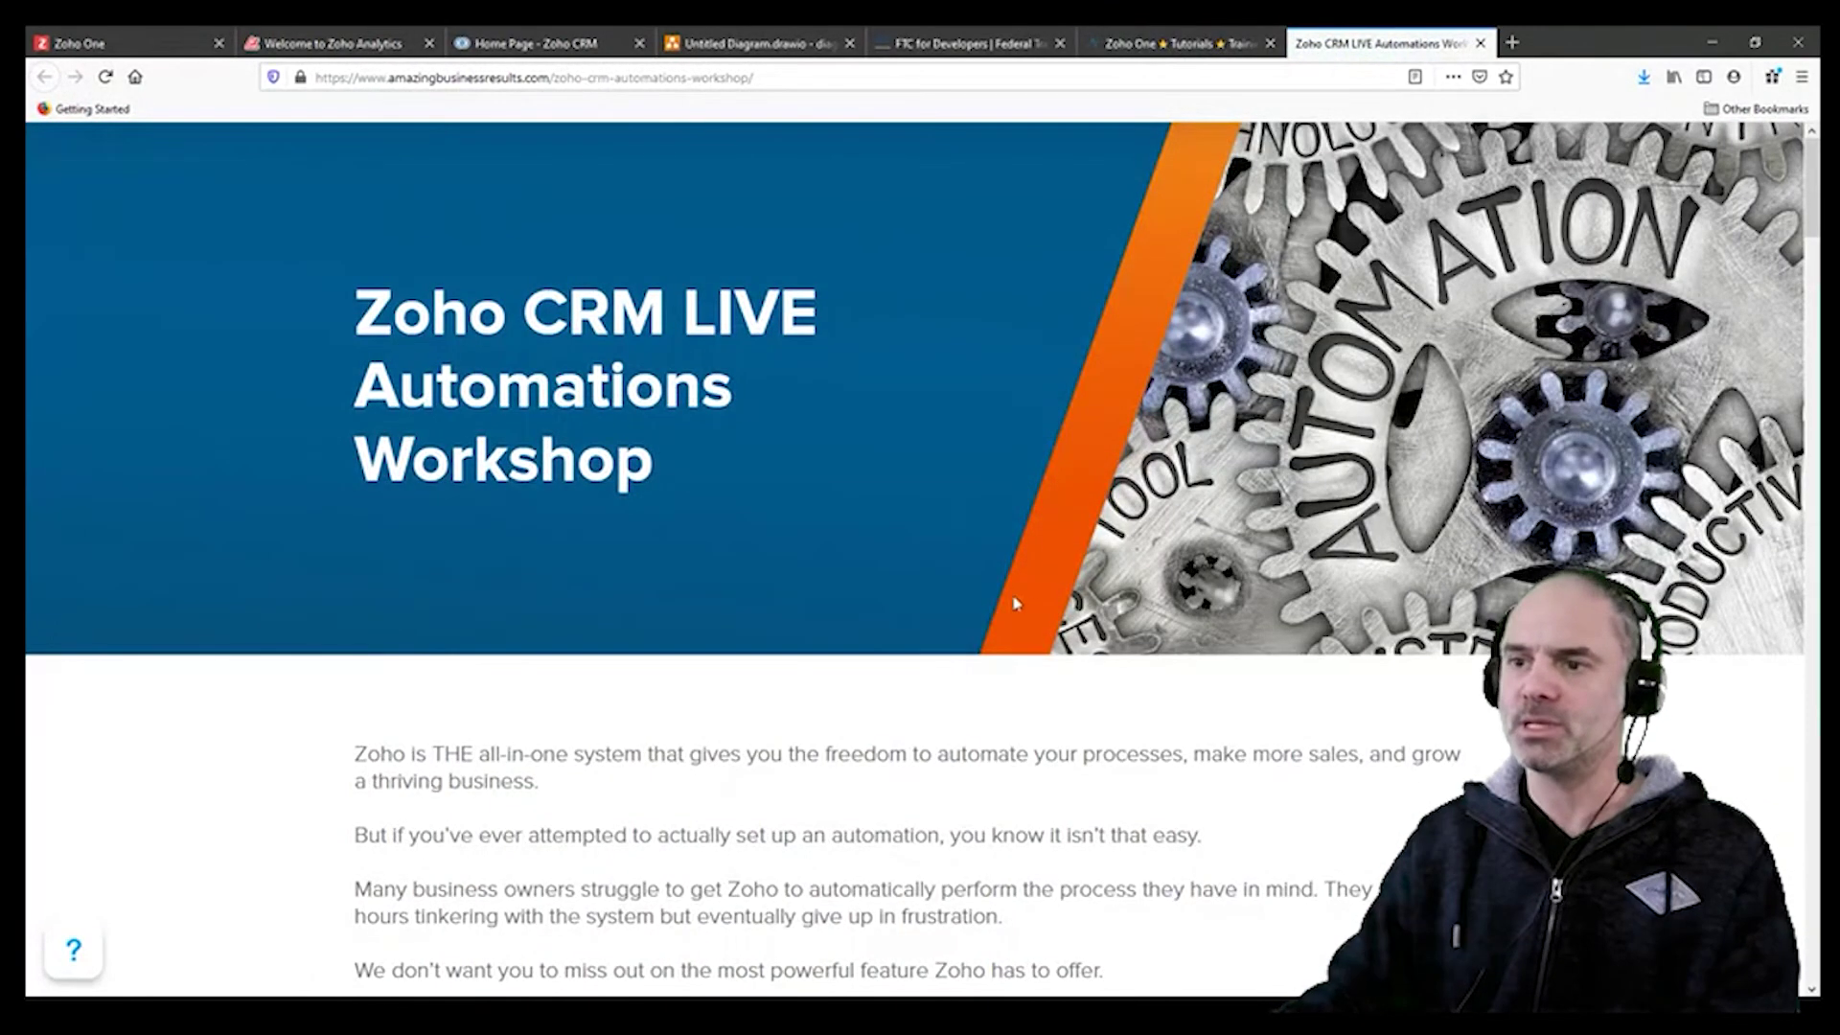
Step: Review who the Zoho CRM LIVE Automations Workshop is for and how it will work, including its schedule
scroll(1008, 599, "down", 6)
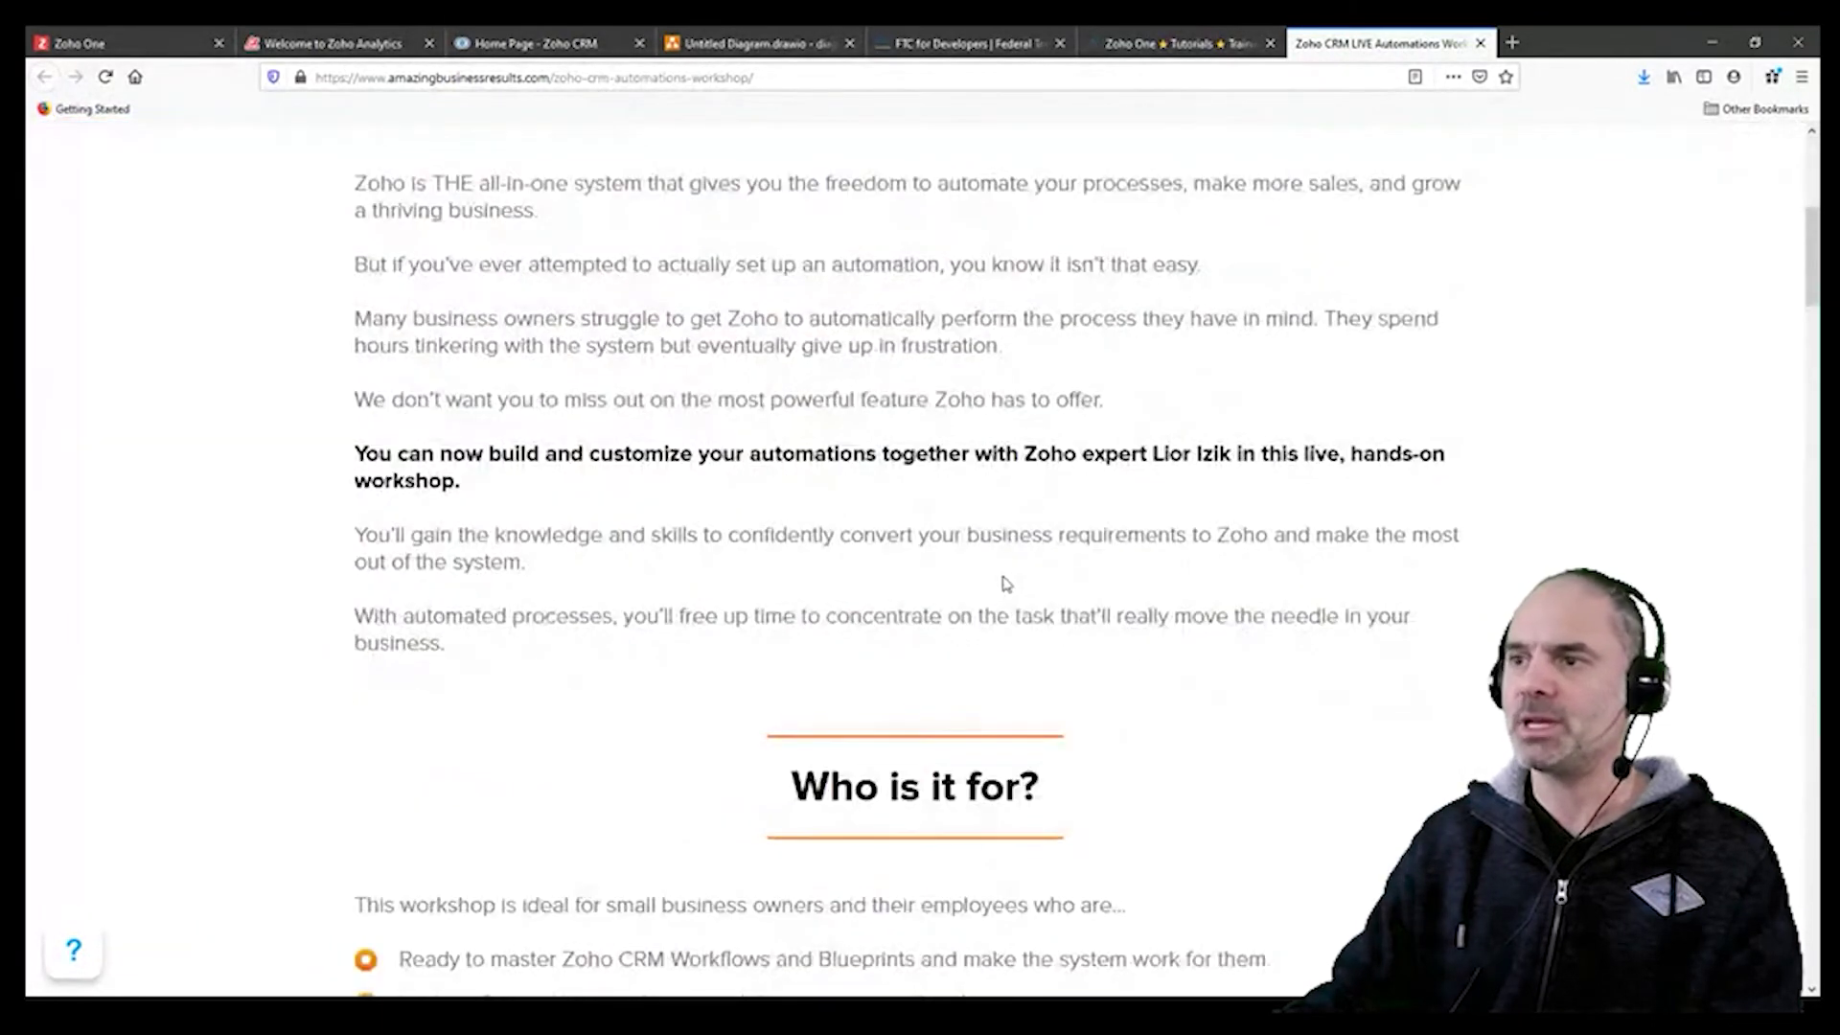
scroll(1006, 573, "down", 5)
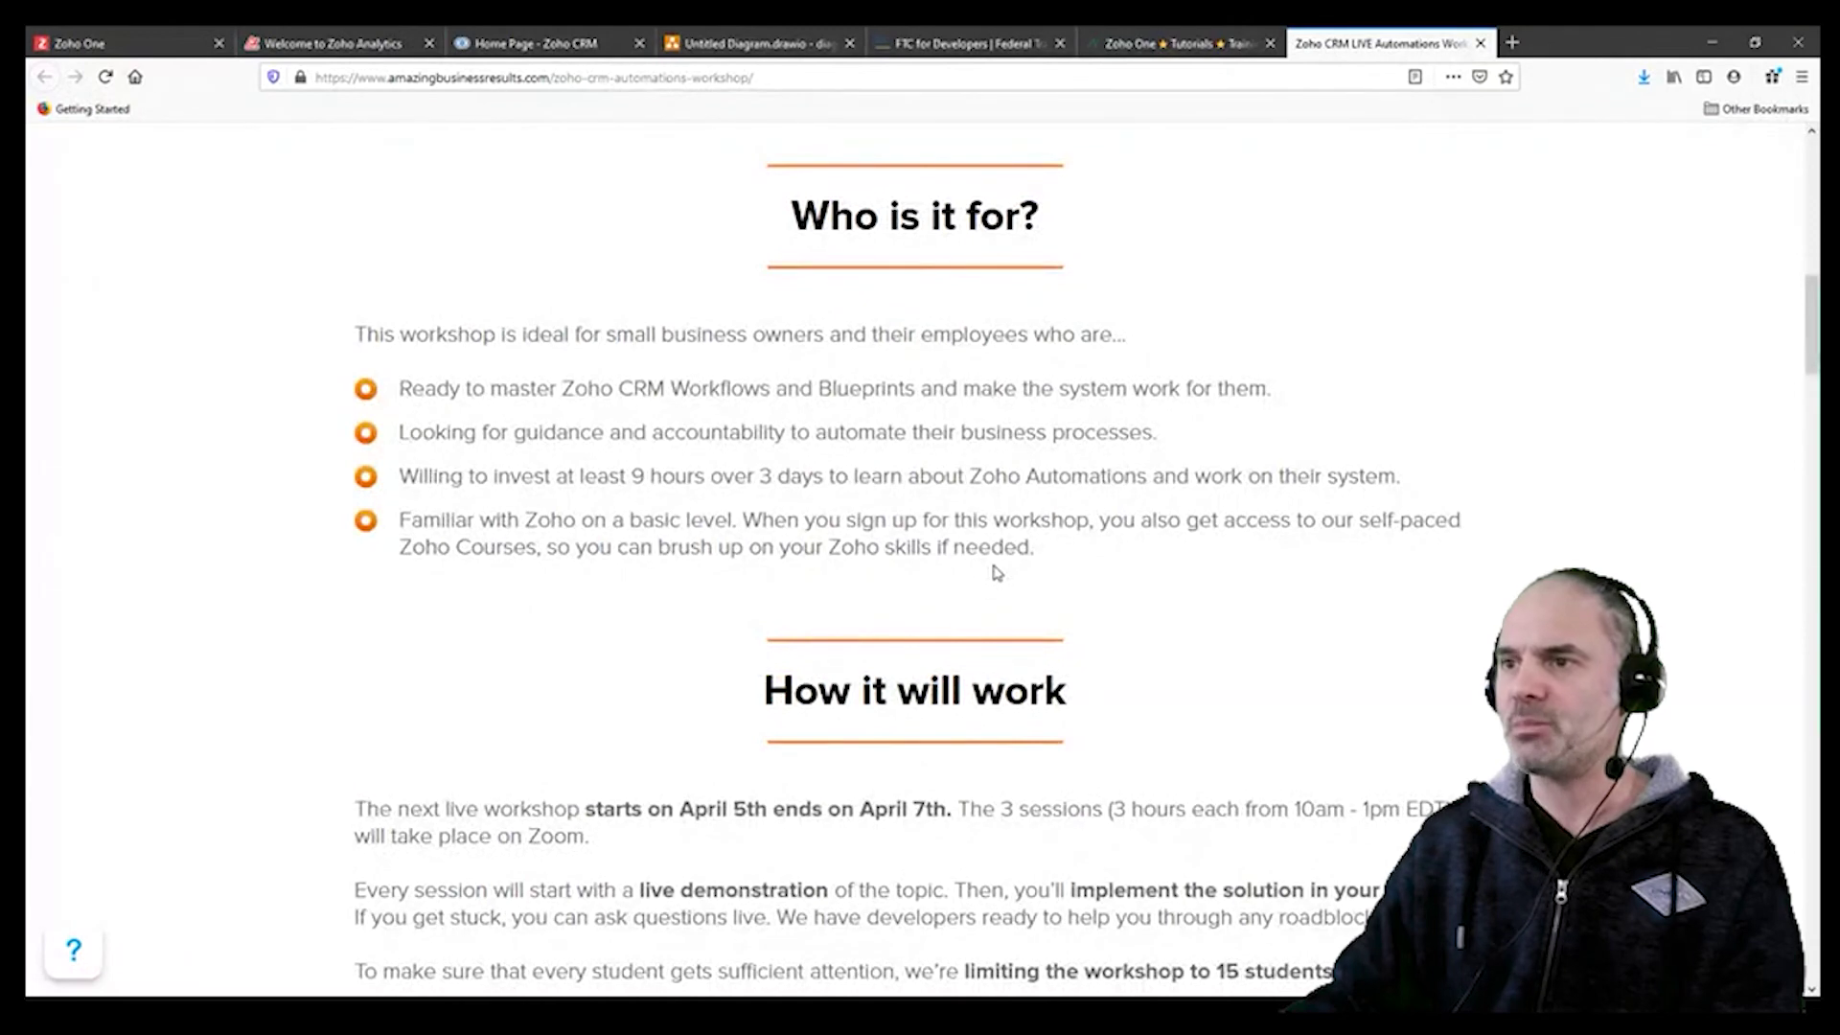
scroll(987, 573, "down", 3)
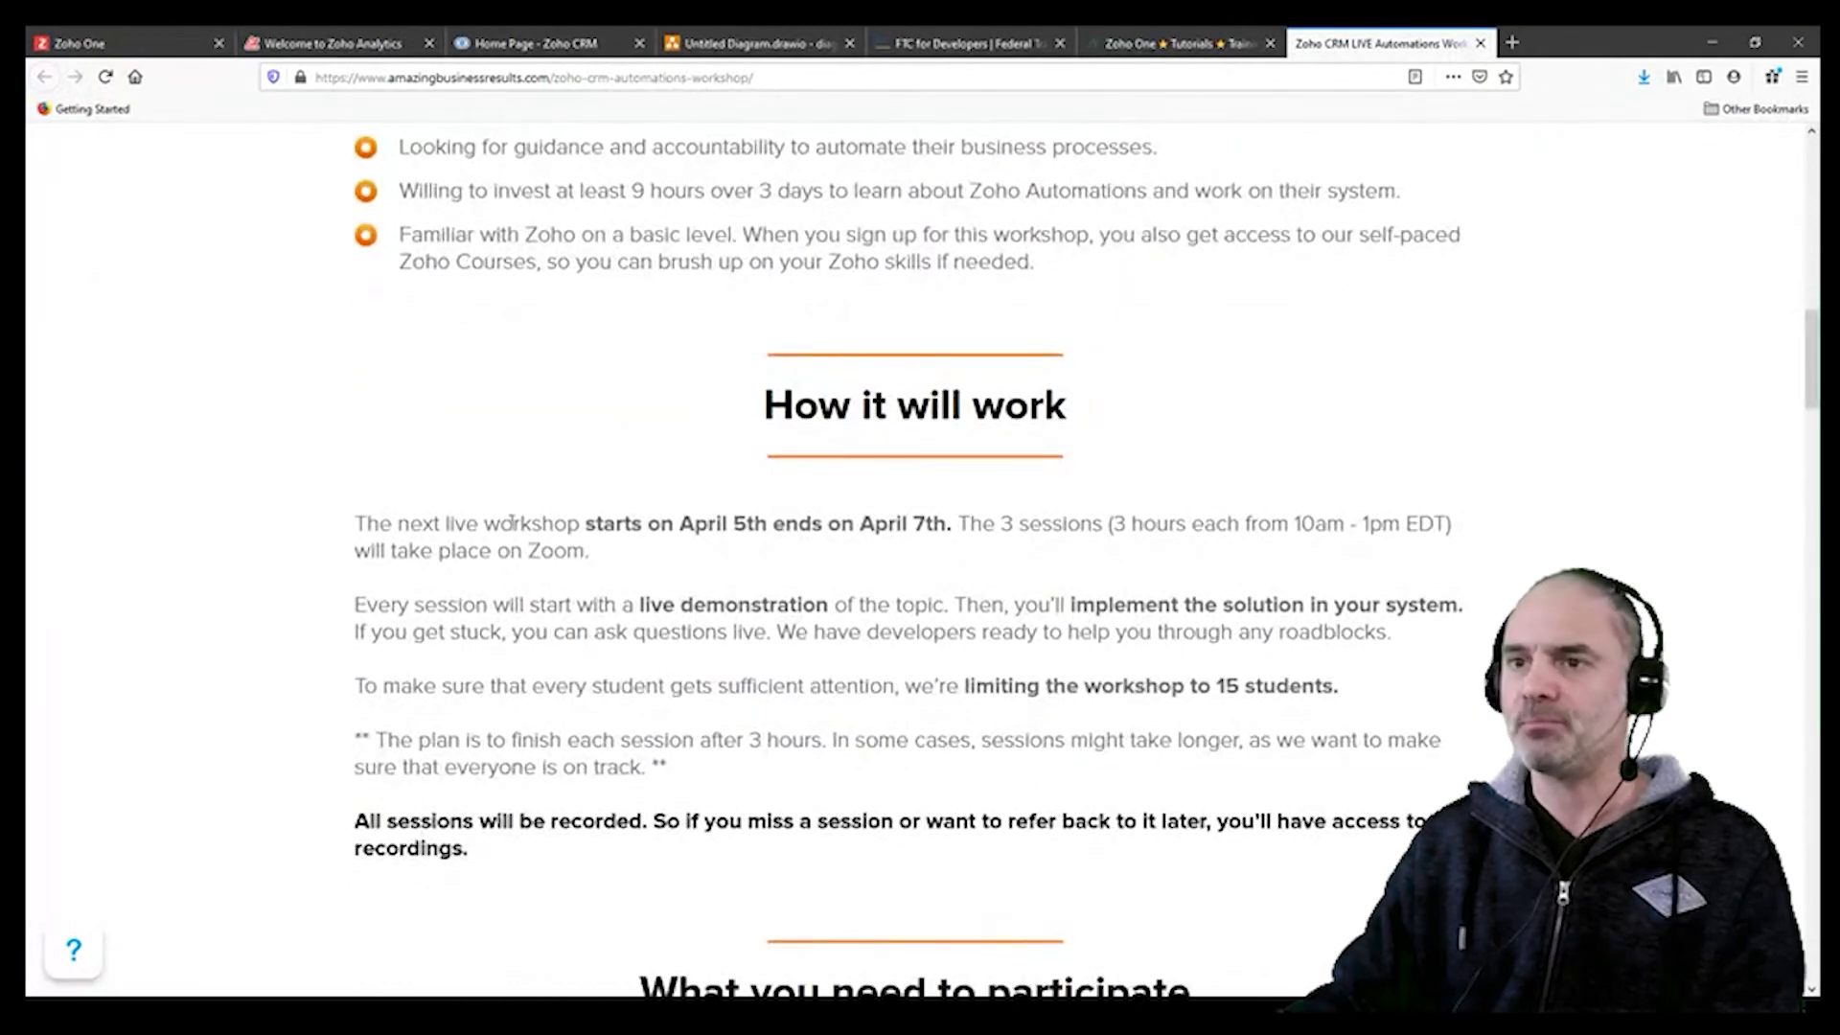
left_click_drag(338, 523, 746, 558)
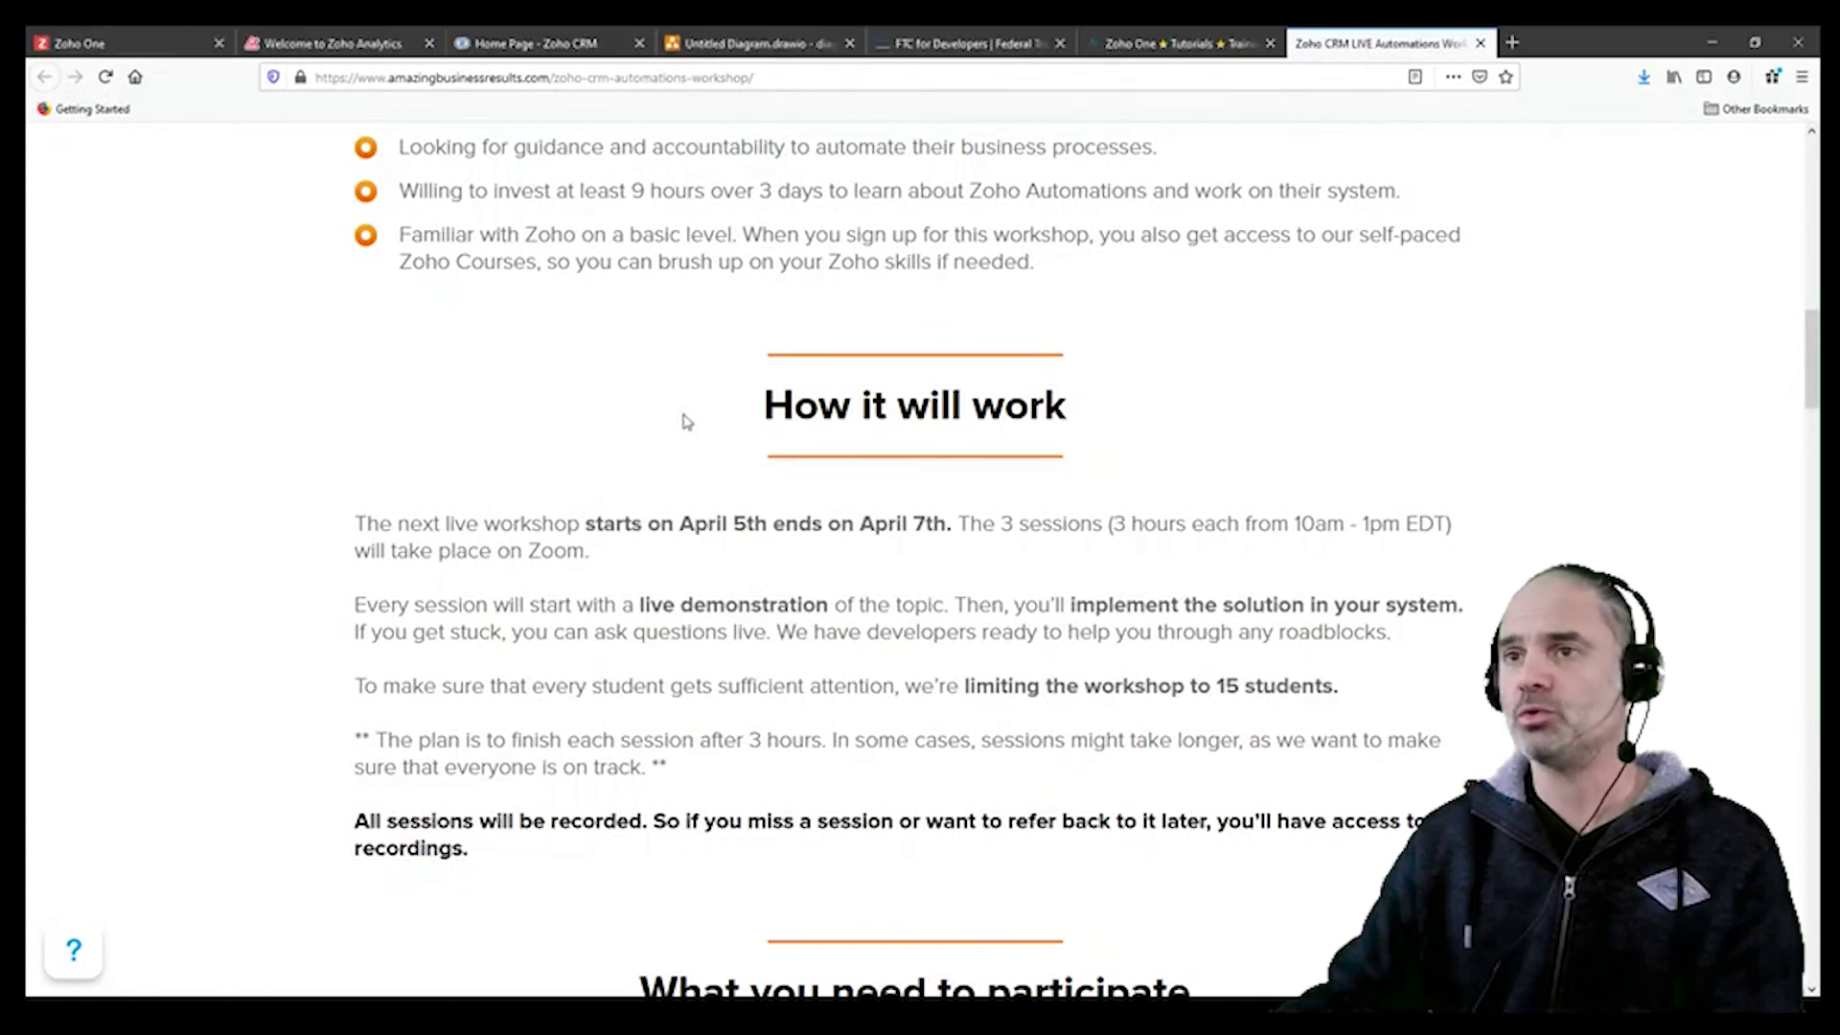
Step: Return to Zoho CRM, open the second lead in the My Today's Followups view and check its Emails related list
left_click(518, 44)
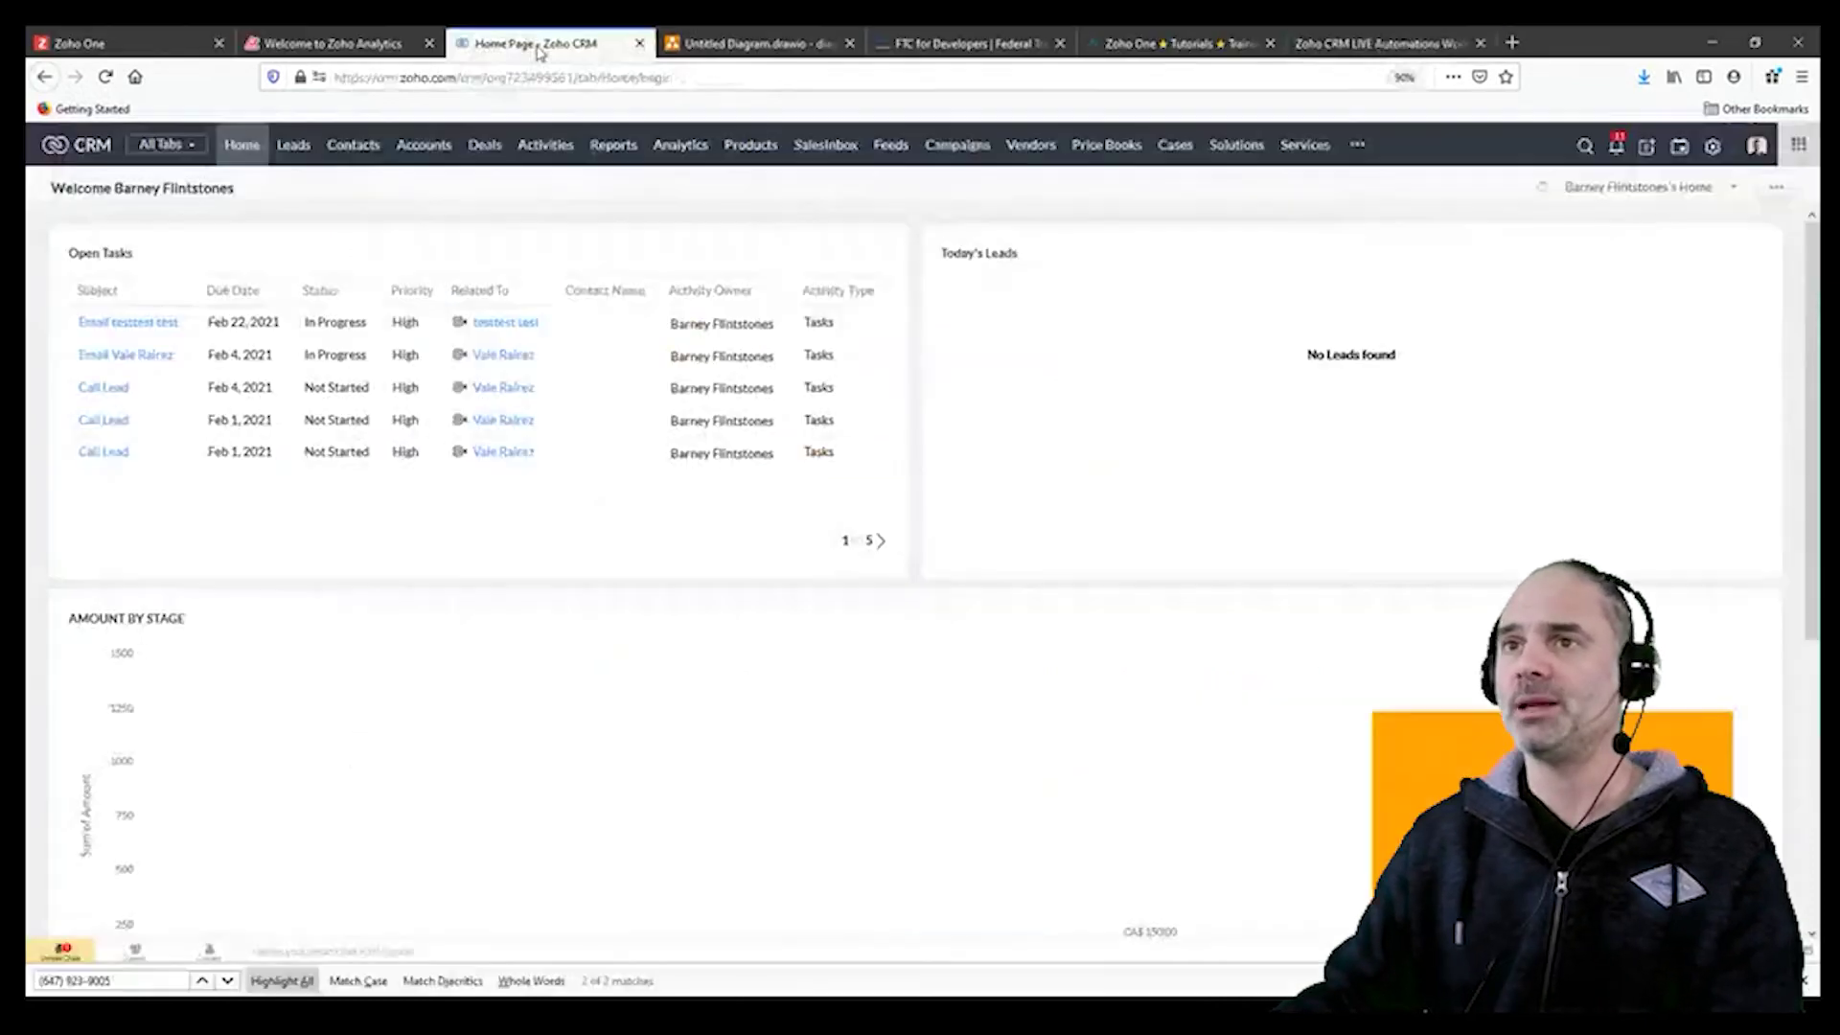
left_click(305, 146)
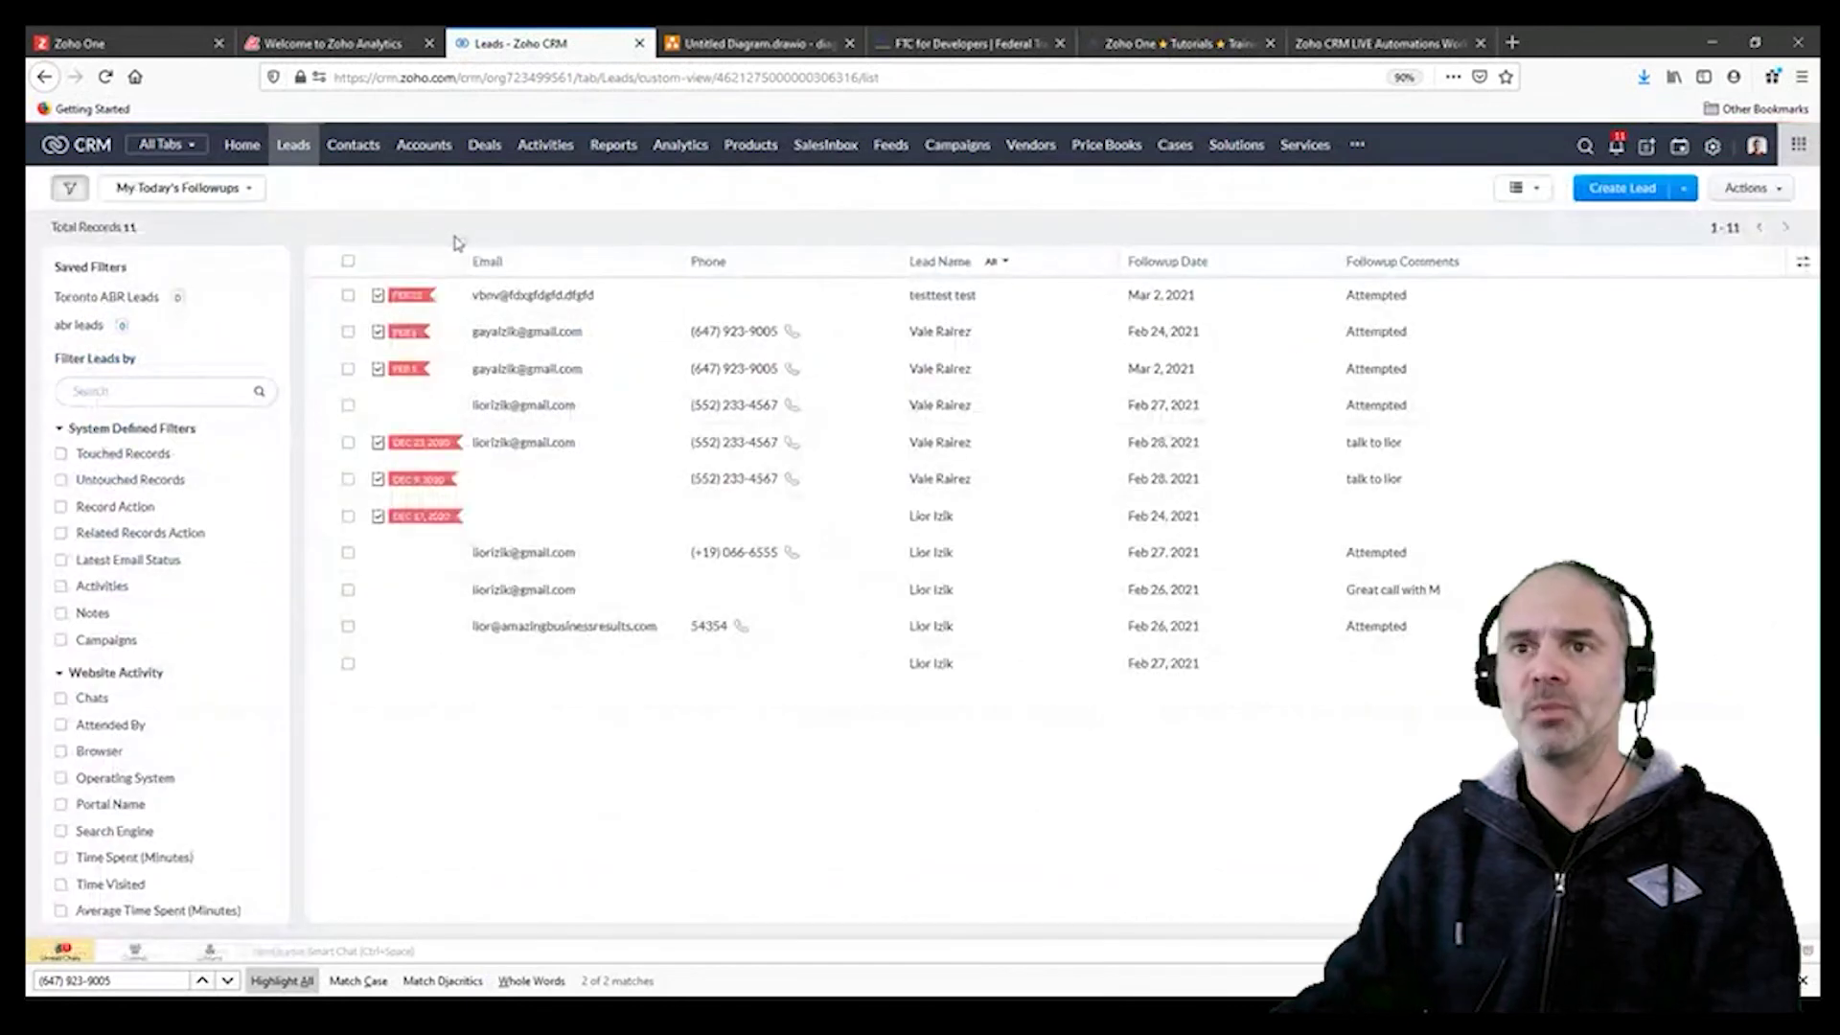
left_click(616, 334)
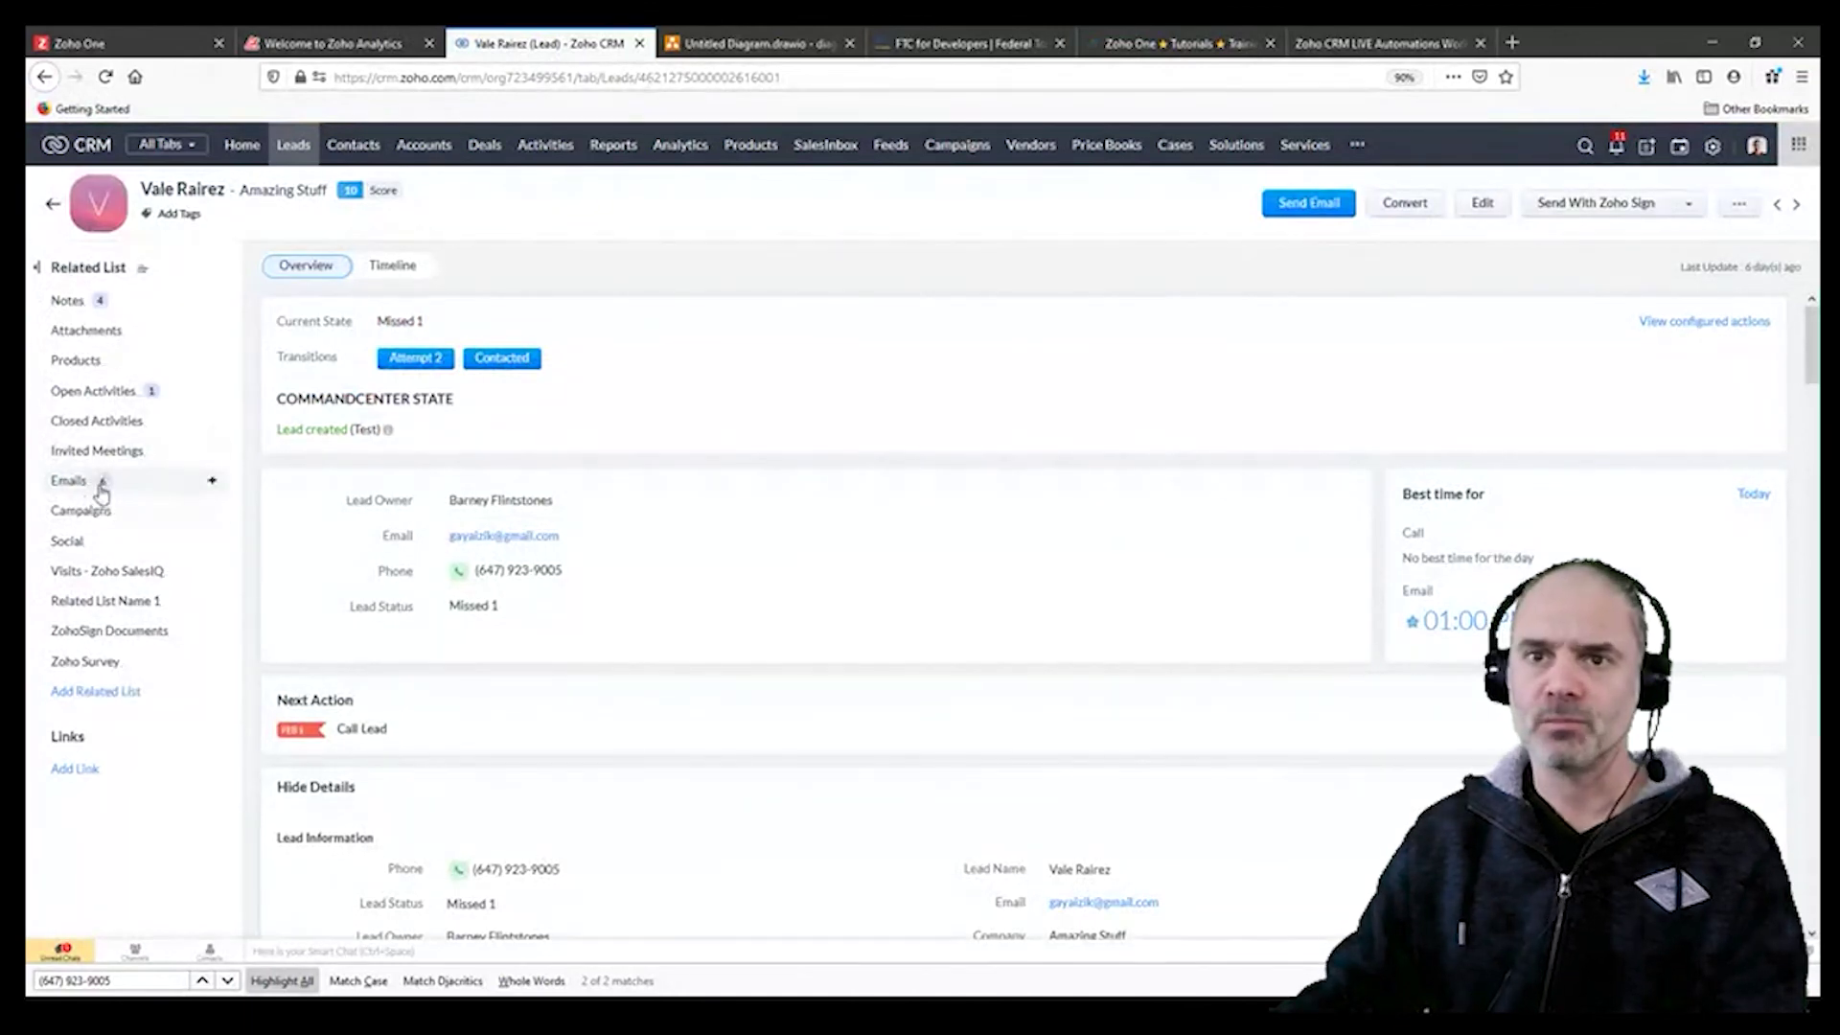
left_click(90, 480)
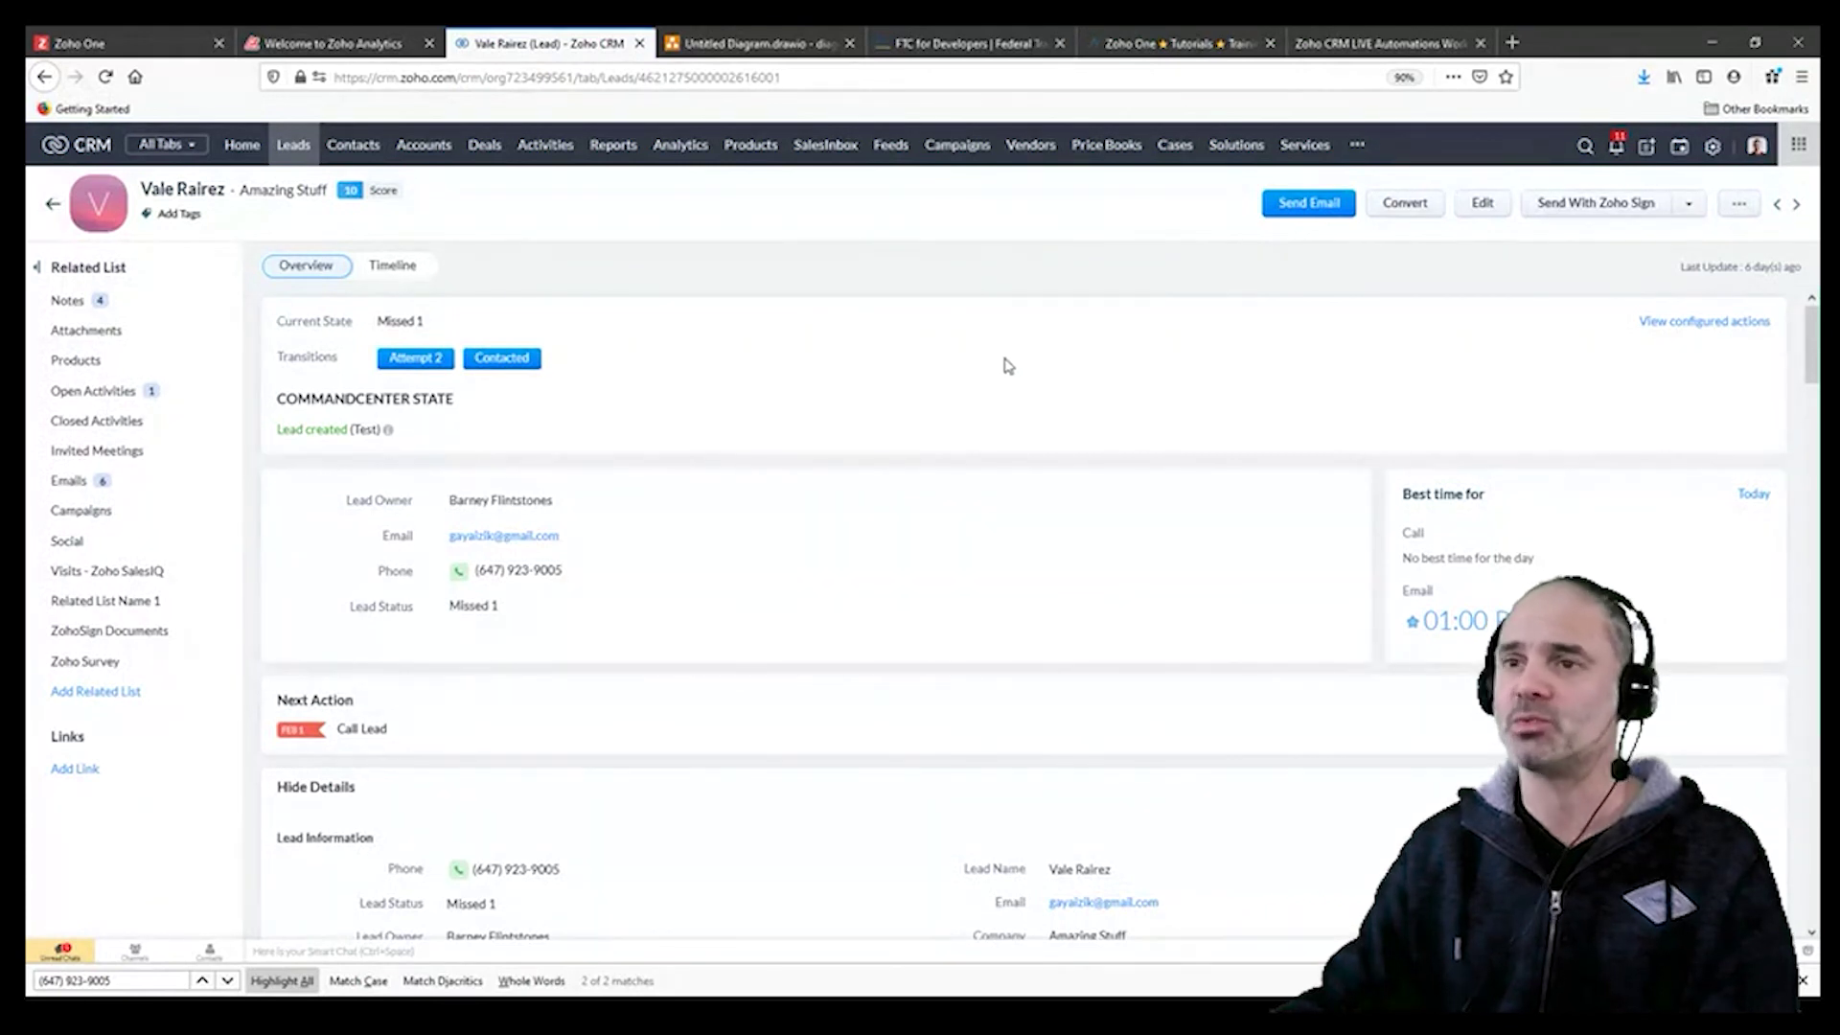
key("alt+Tab")
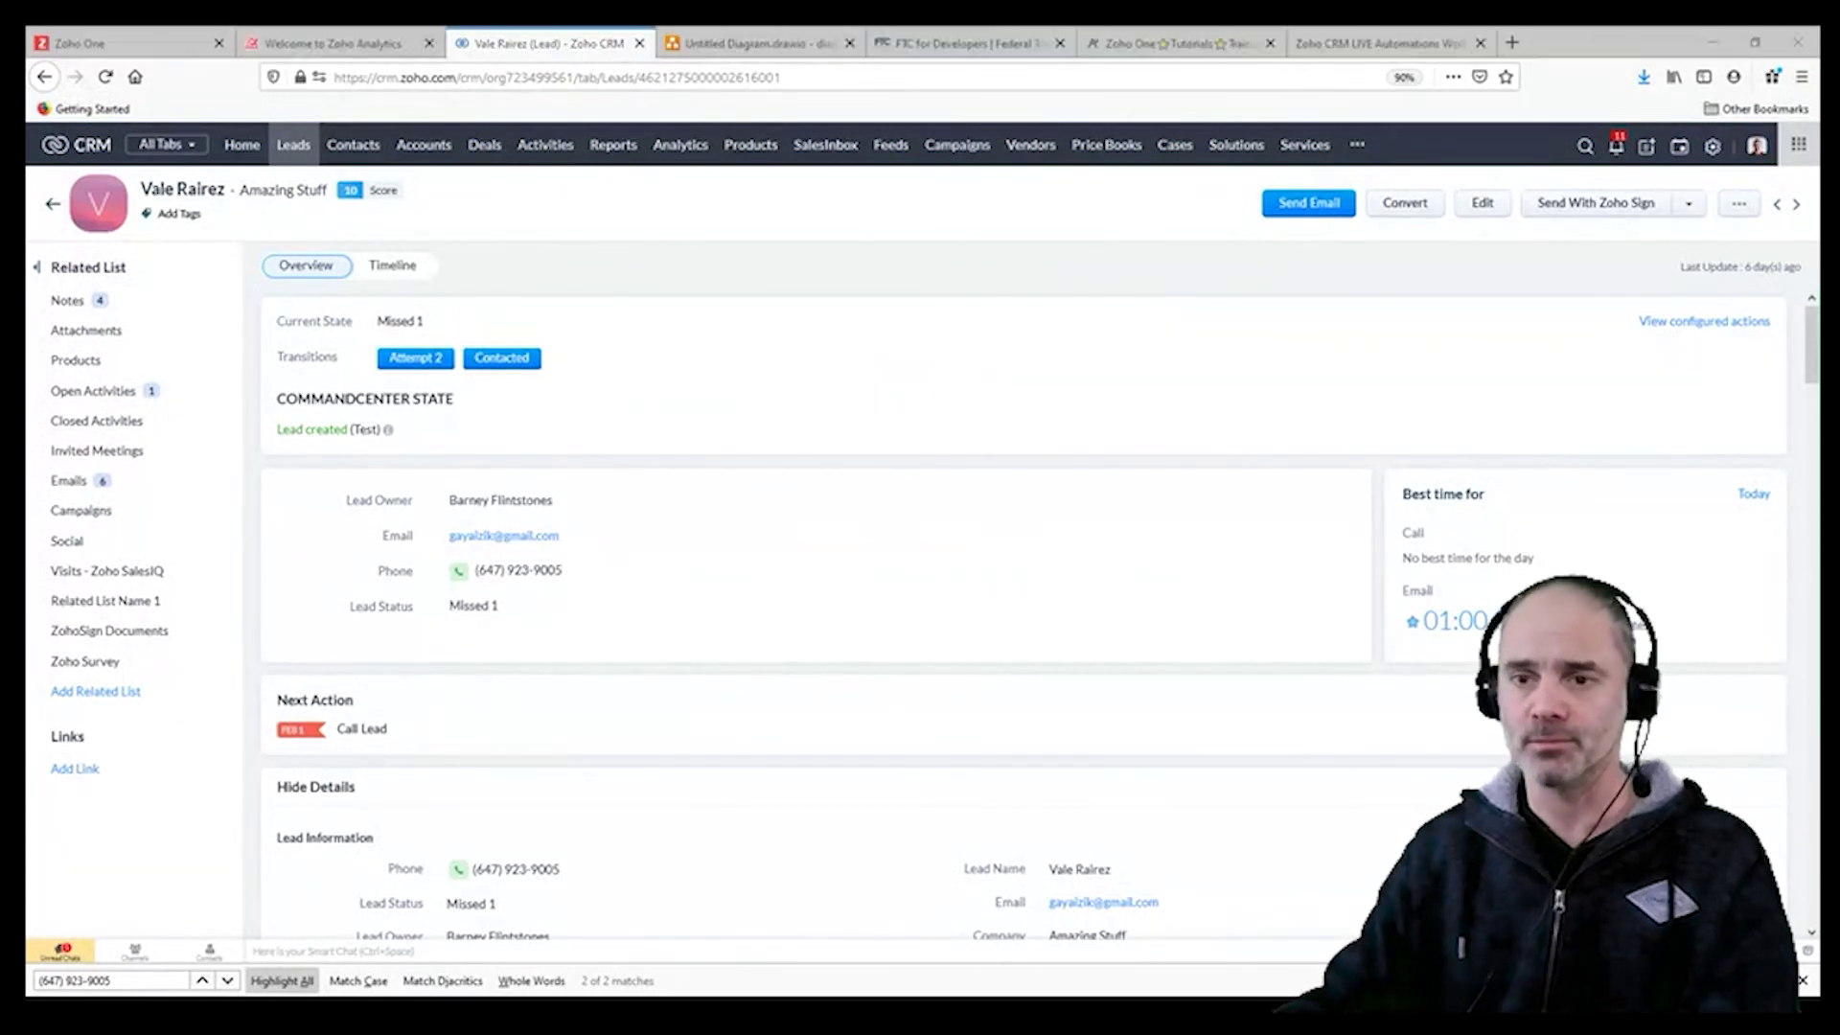